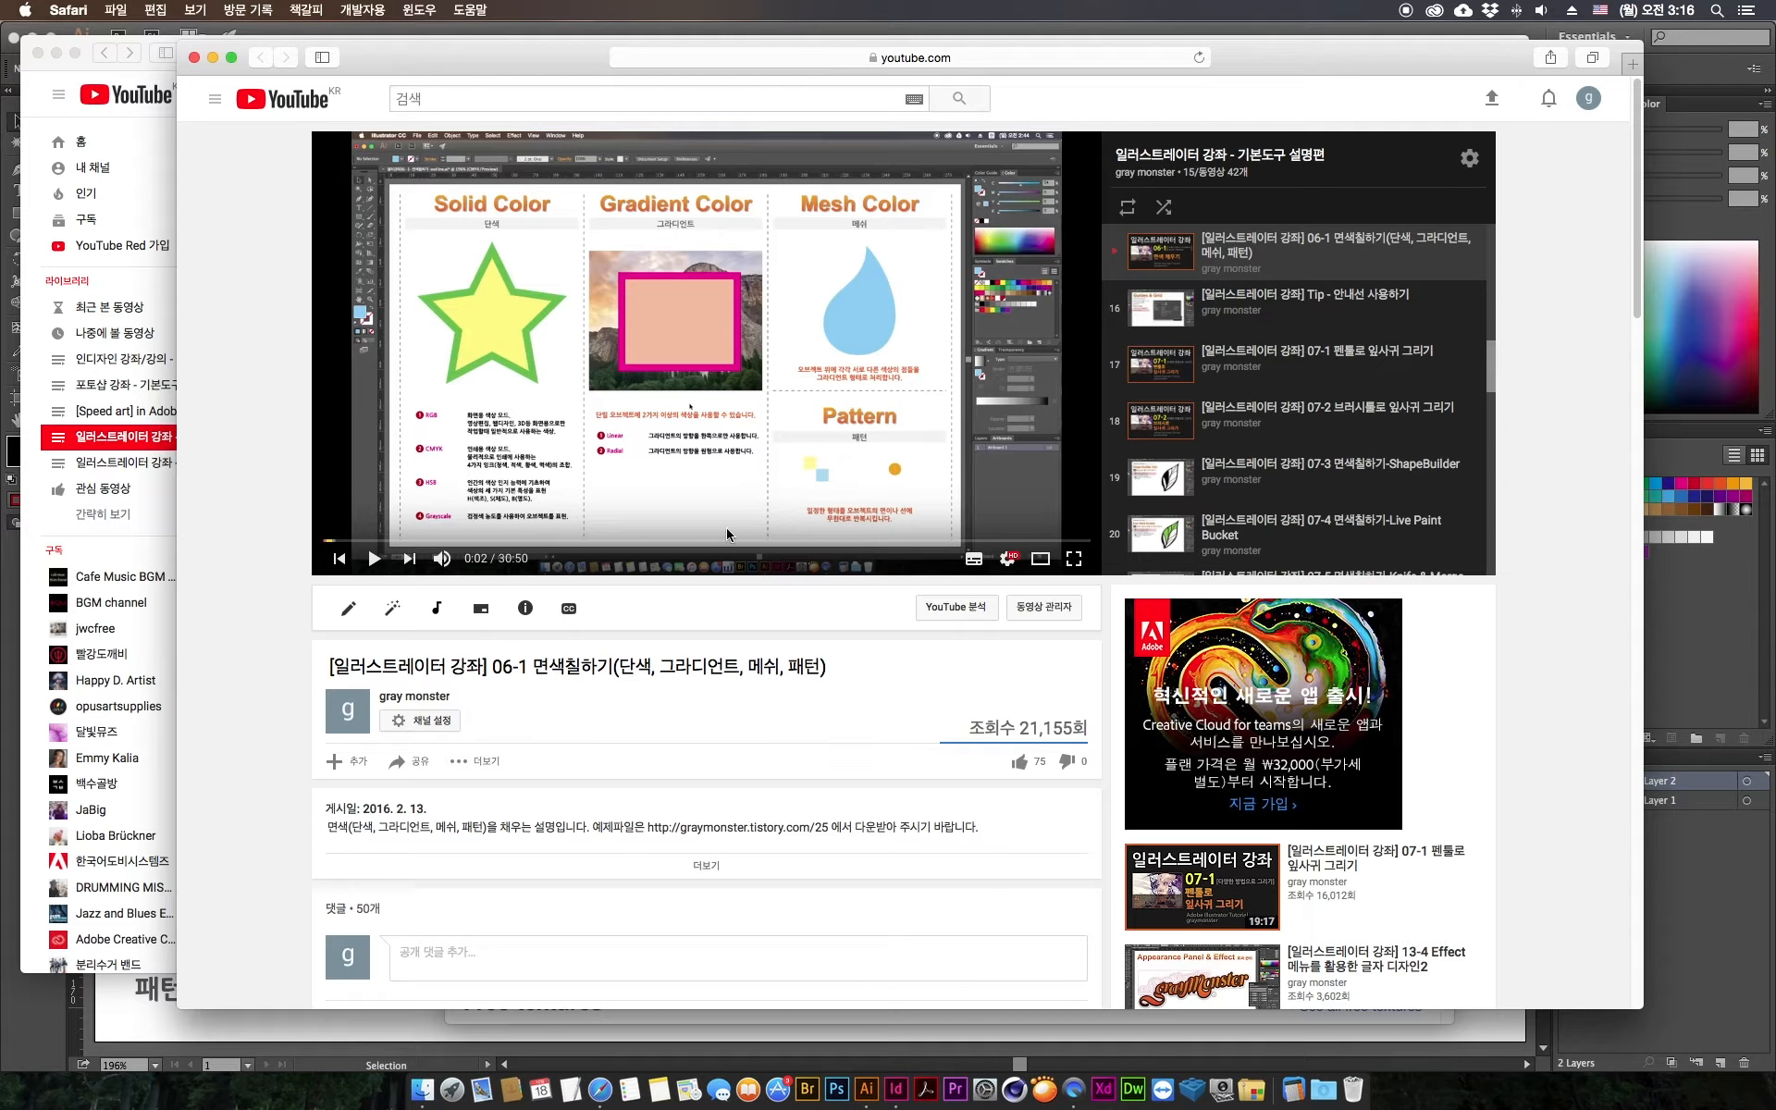
Step: Close the front video window and look through the Illustrator basic-tools playlist down to its last video
drag(452, 65, 555, 67)
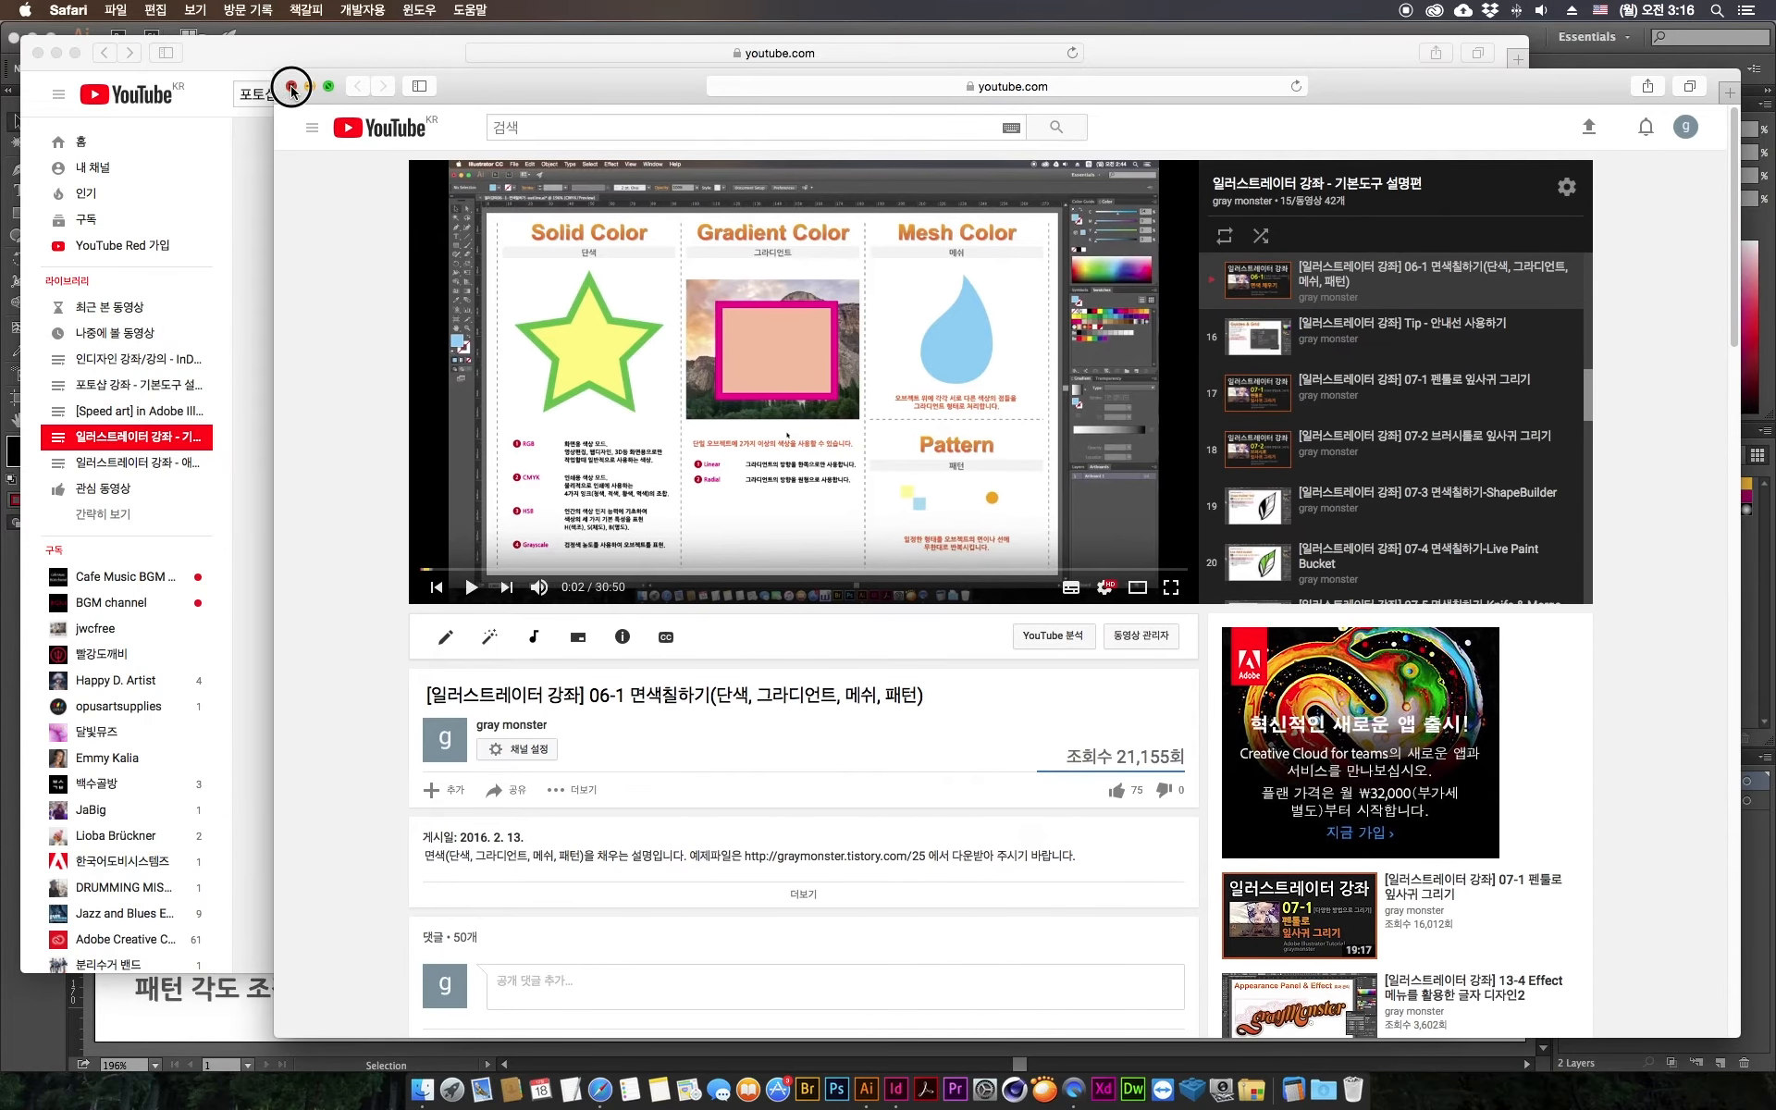
click(293, 81)
drag(1524, 394, 1538, 812)
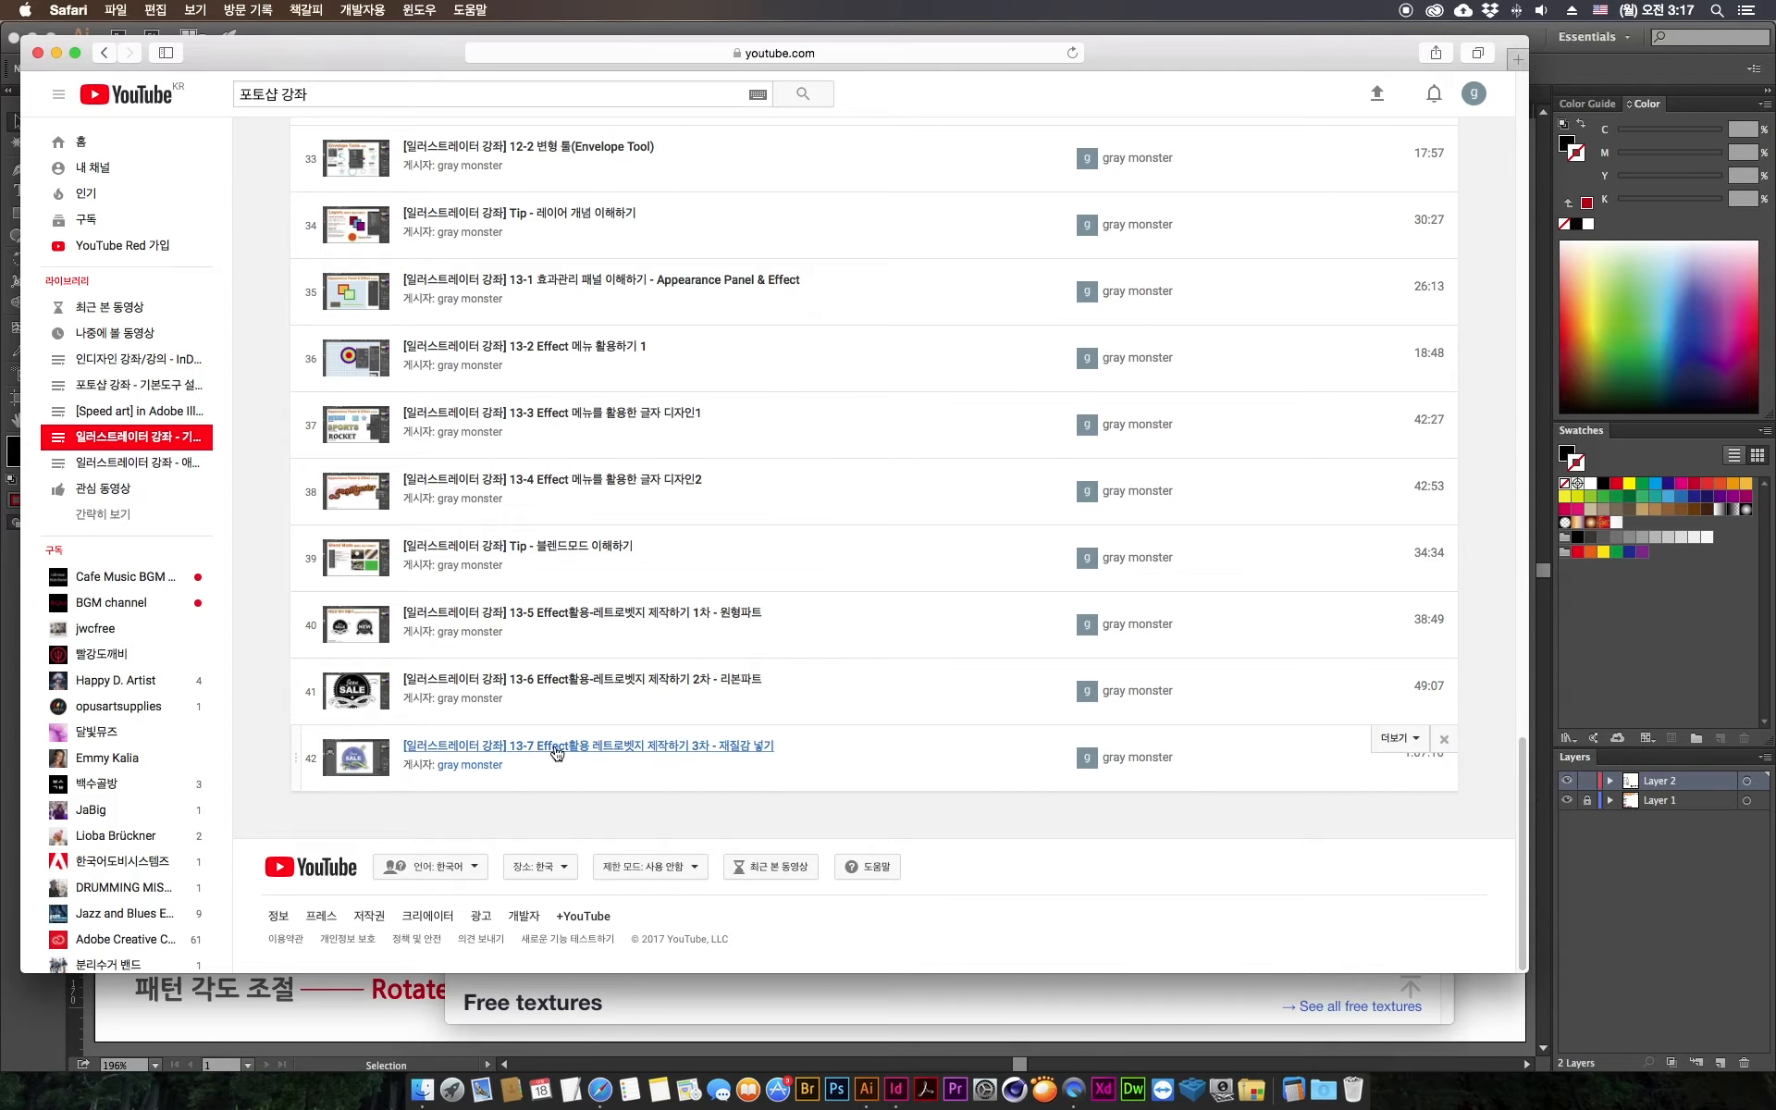
scroll(1518, 777, up, 1)
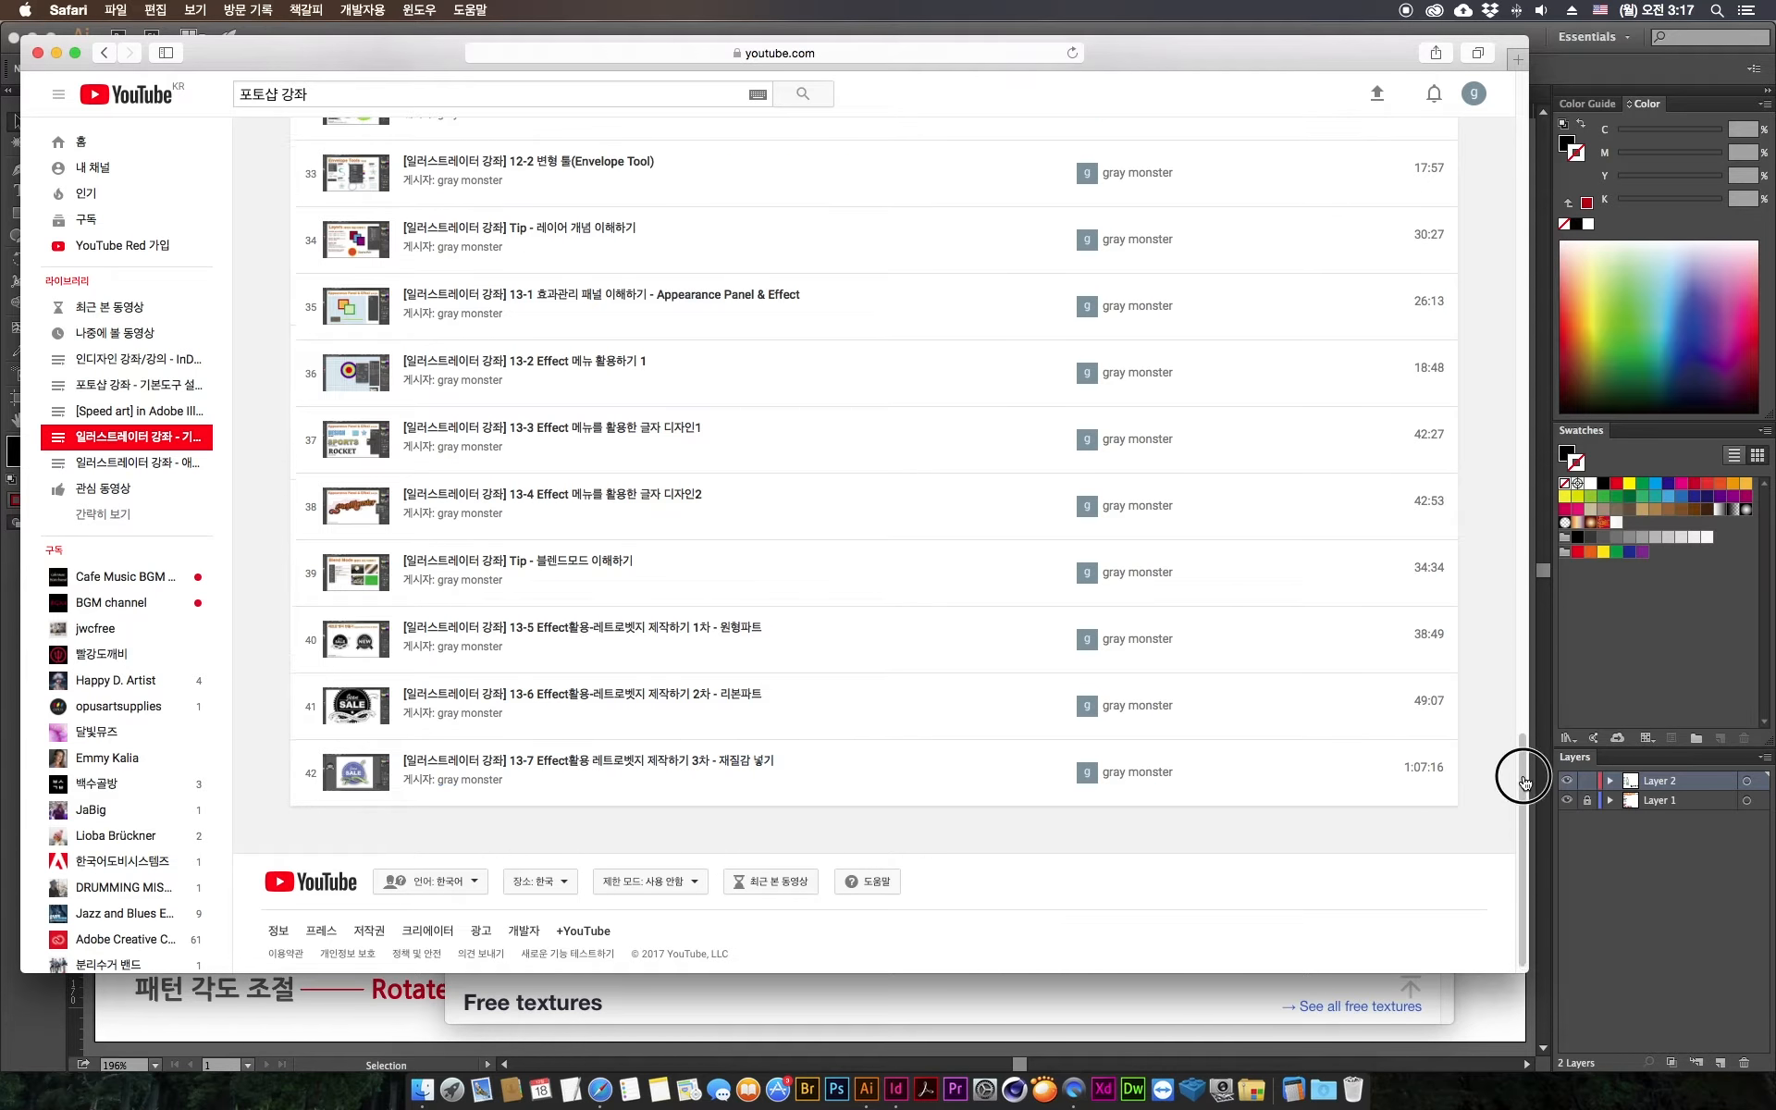
Step: Look through the Photoshop basic-tools playlist to its end, and view the Illustrator basic-tools playlist again
click(120, 387)
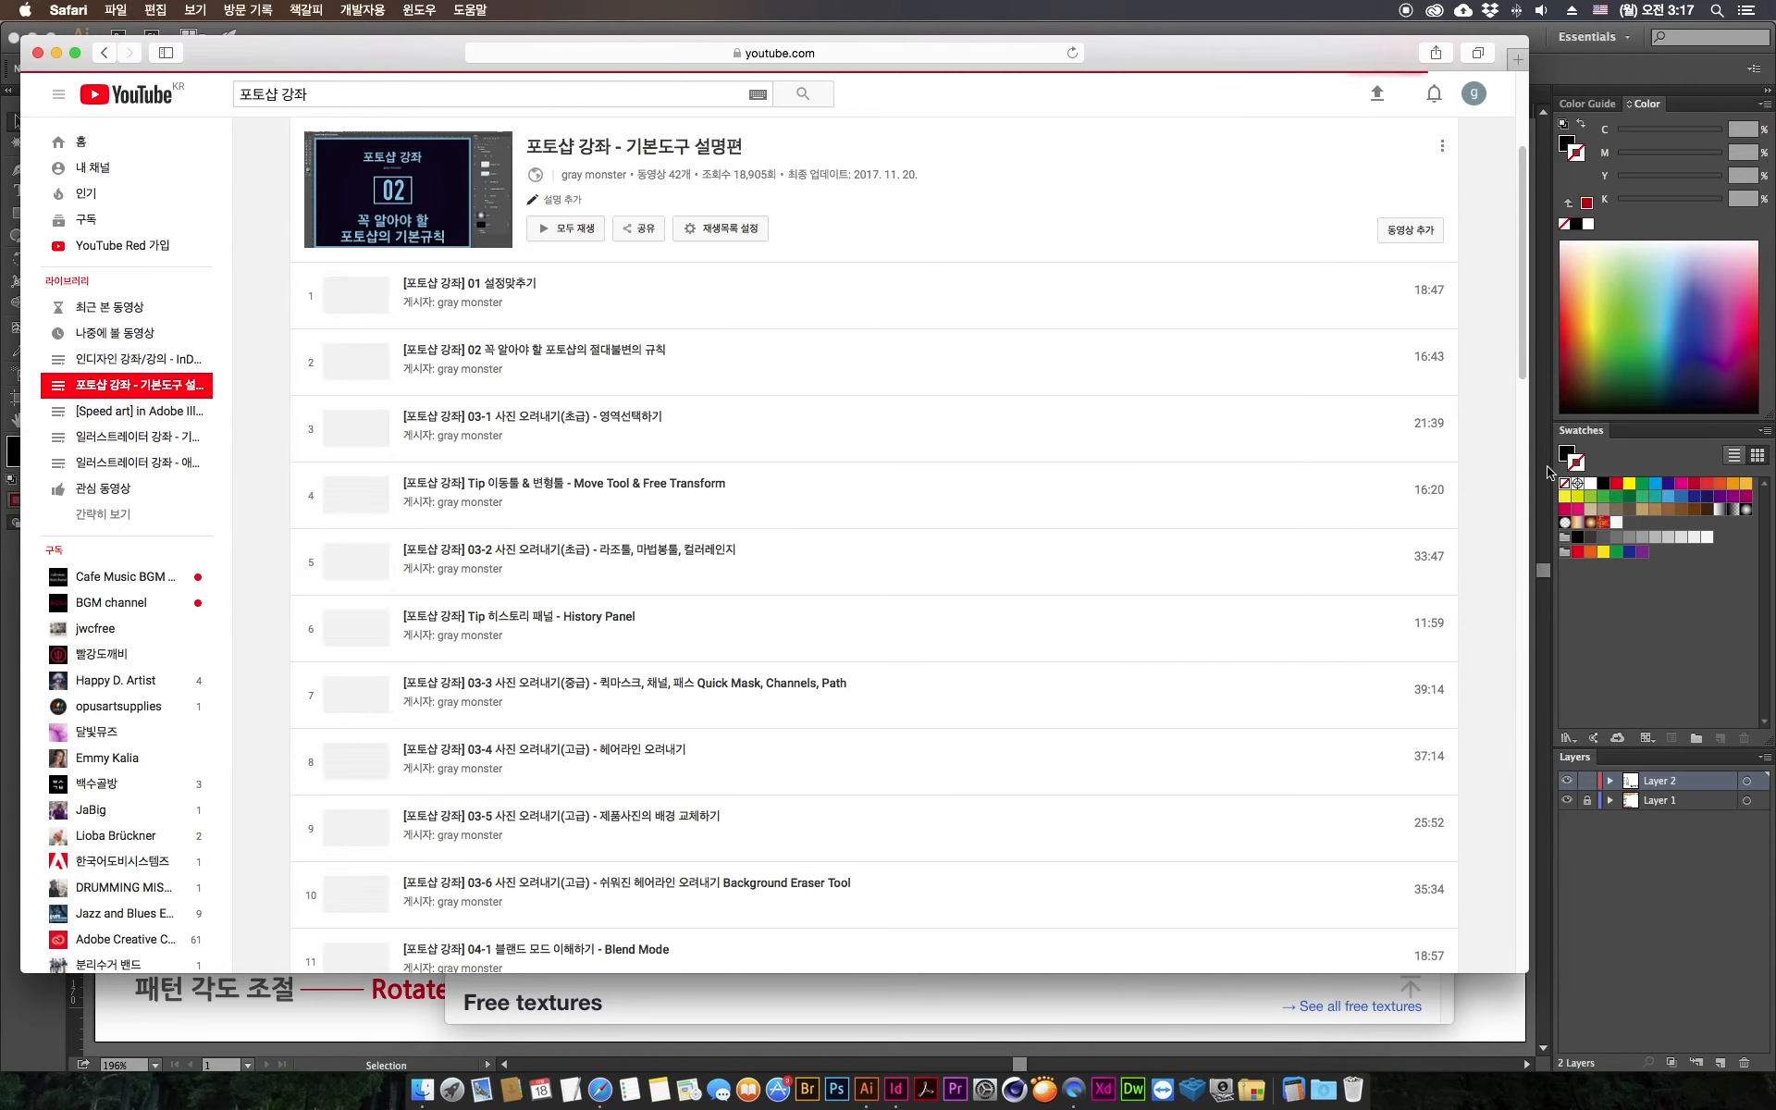
scroll(1521, 442, down, 5)
scroll(1533, 446, down, 20)
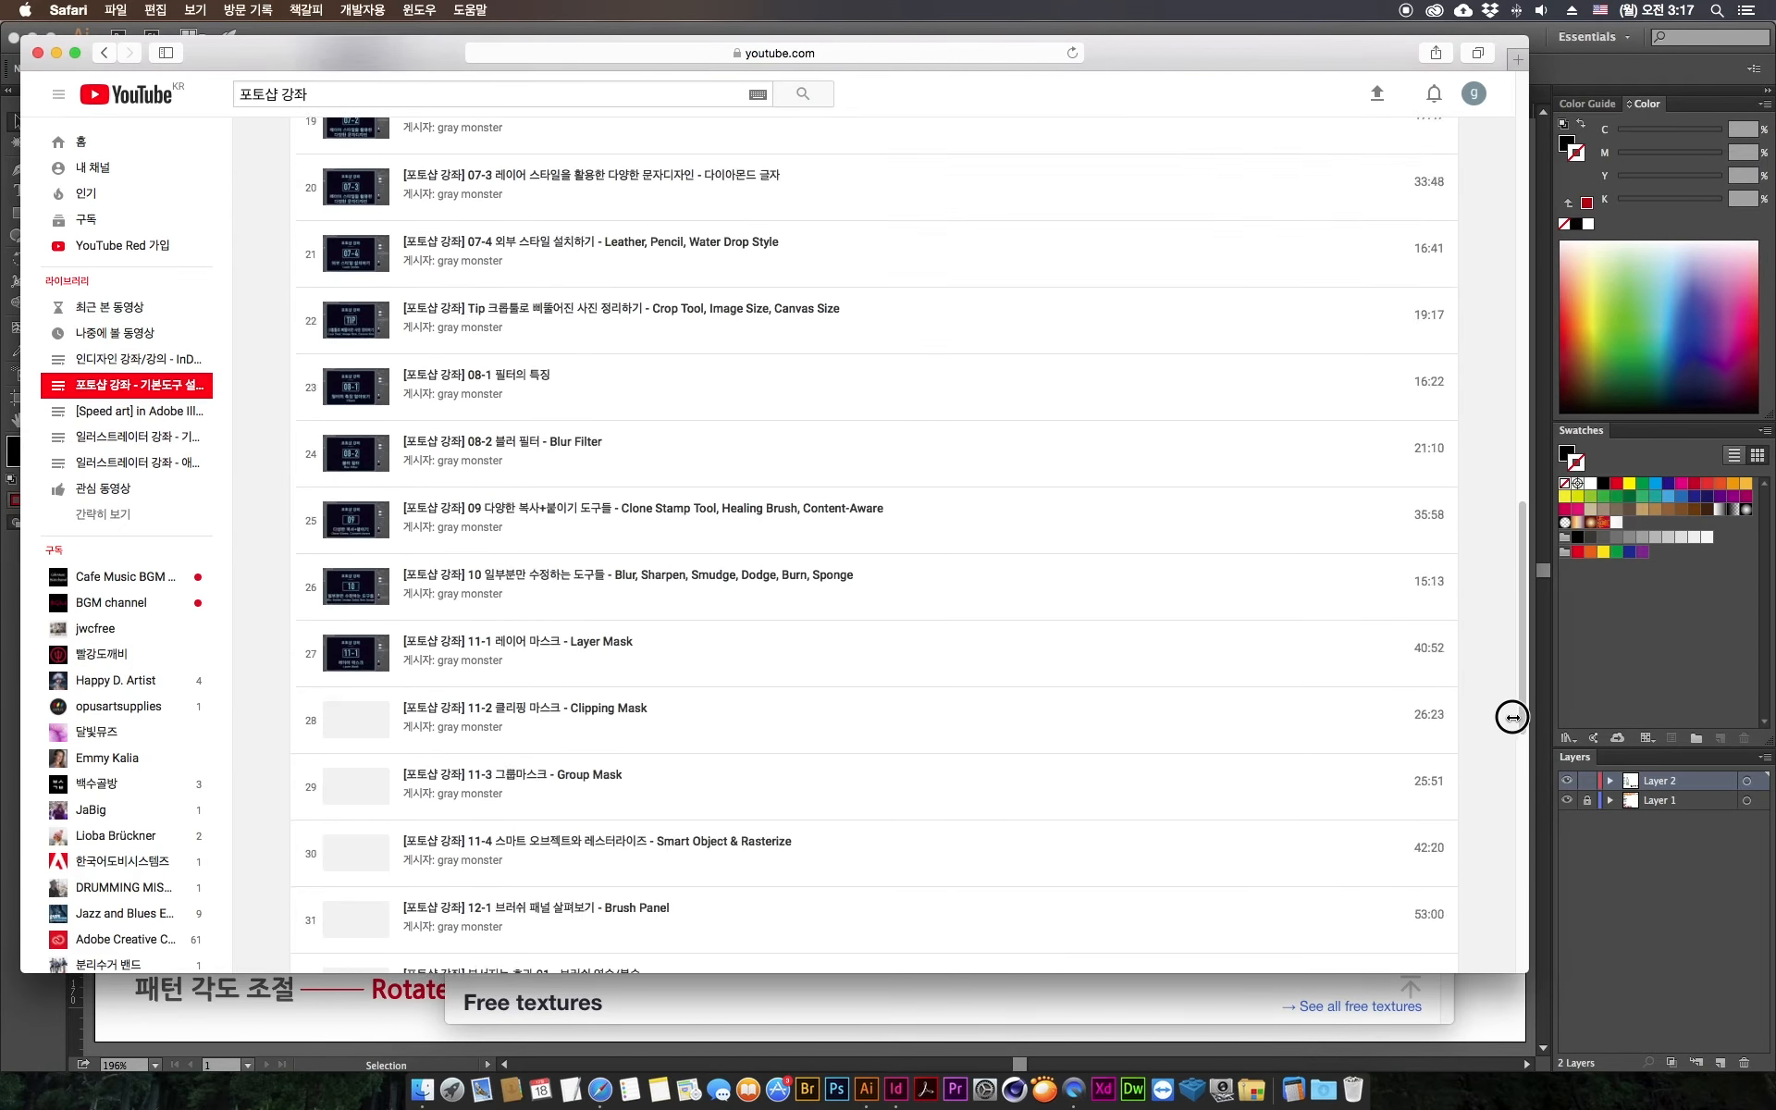
scroll(1492, 848, down, 6)
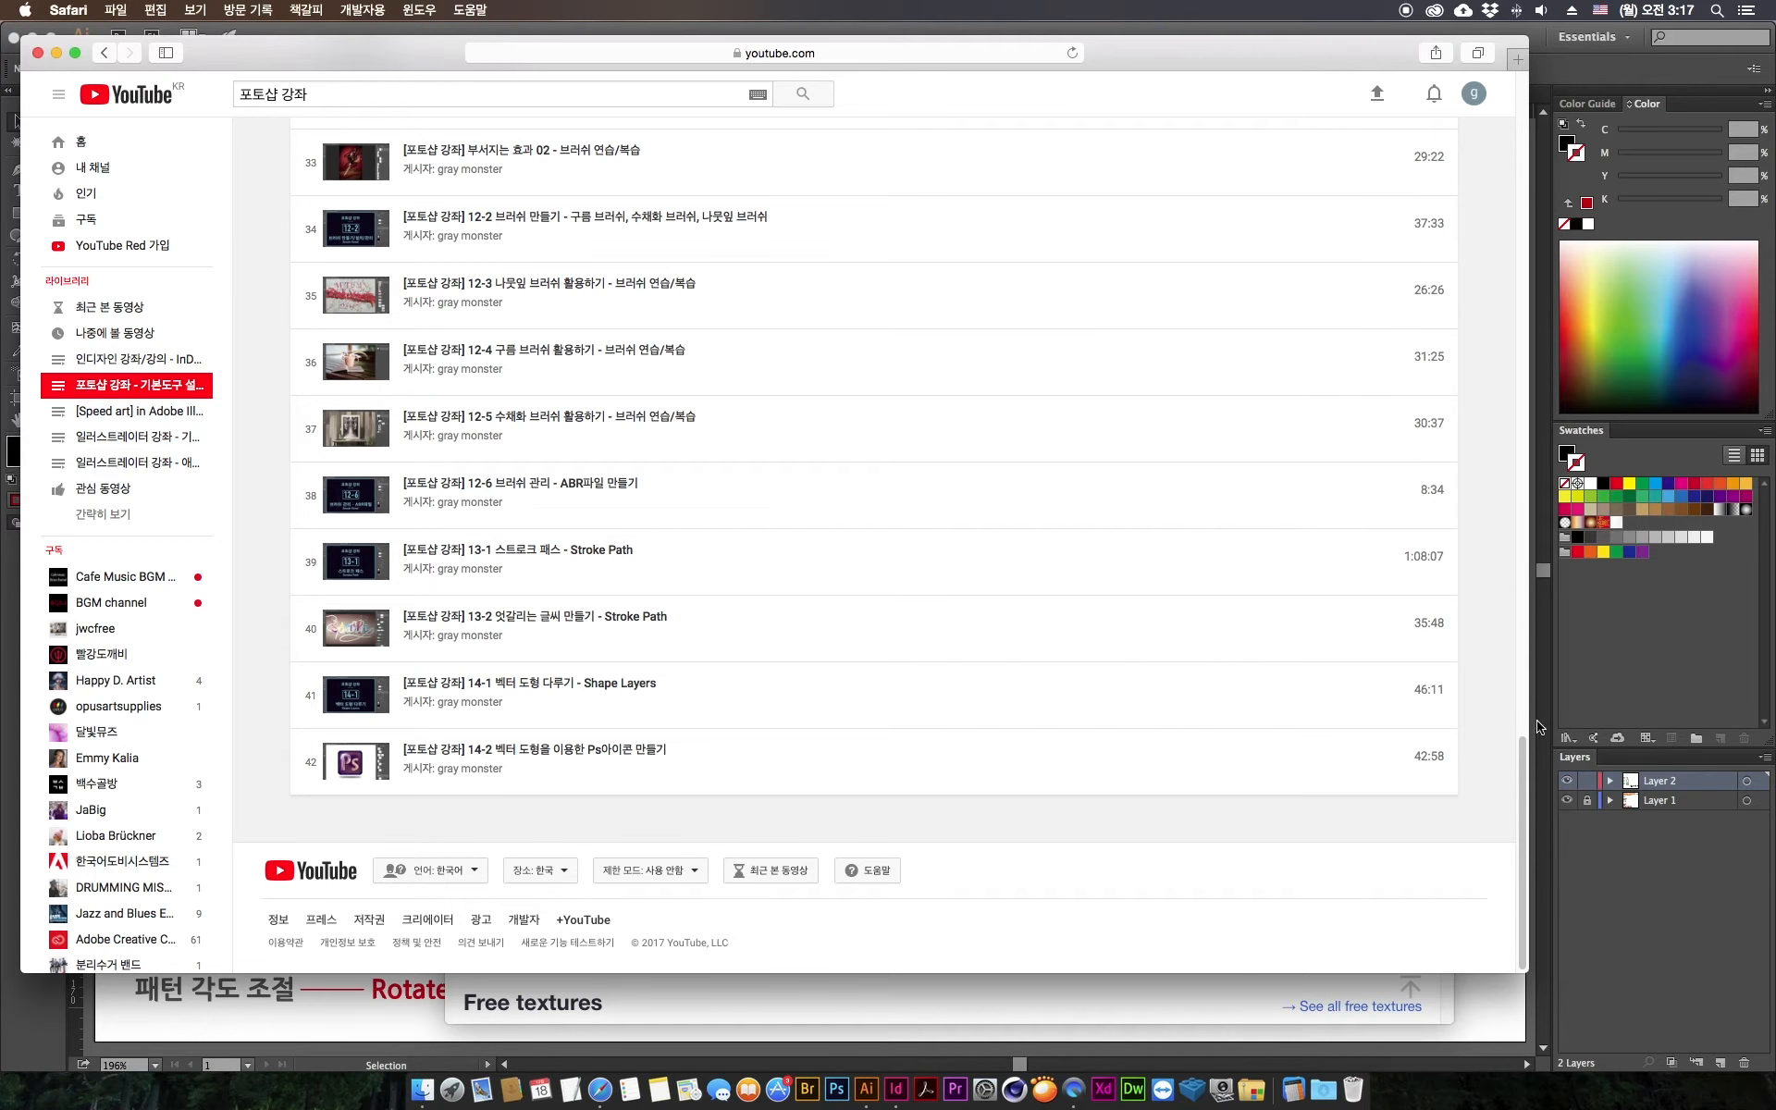
drag(1526, 763, 1511, 83)
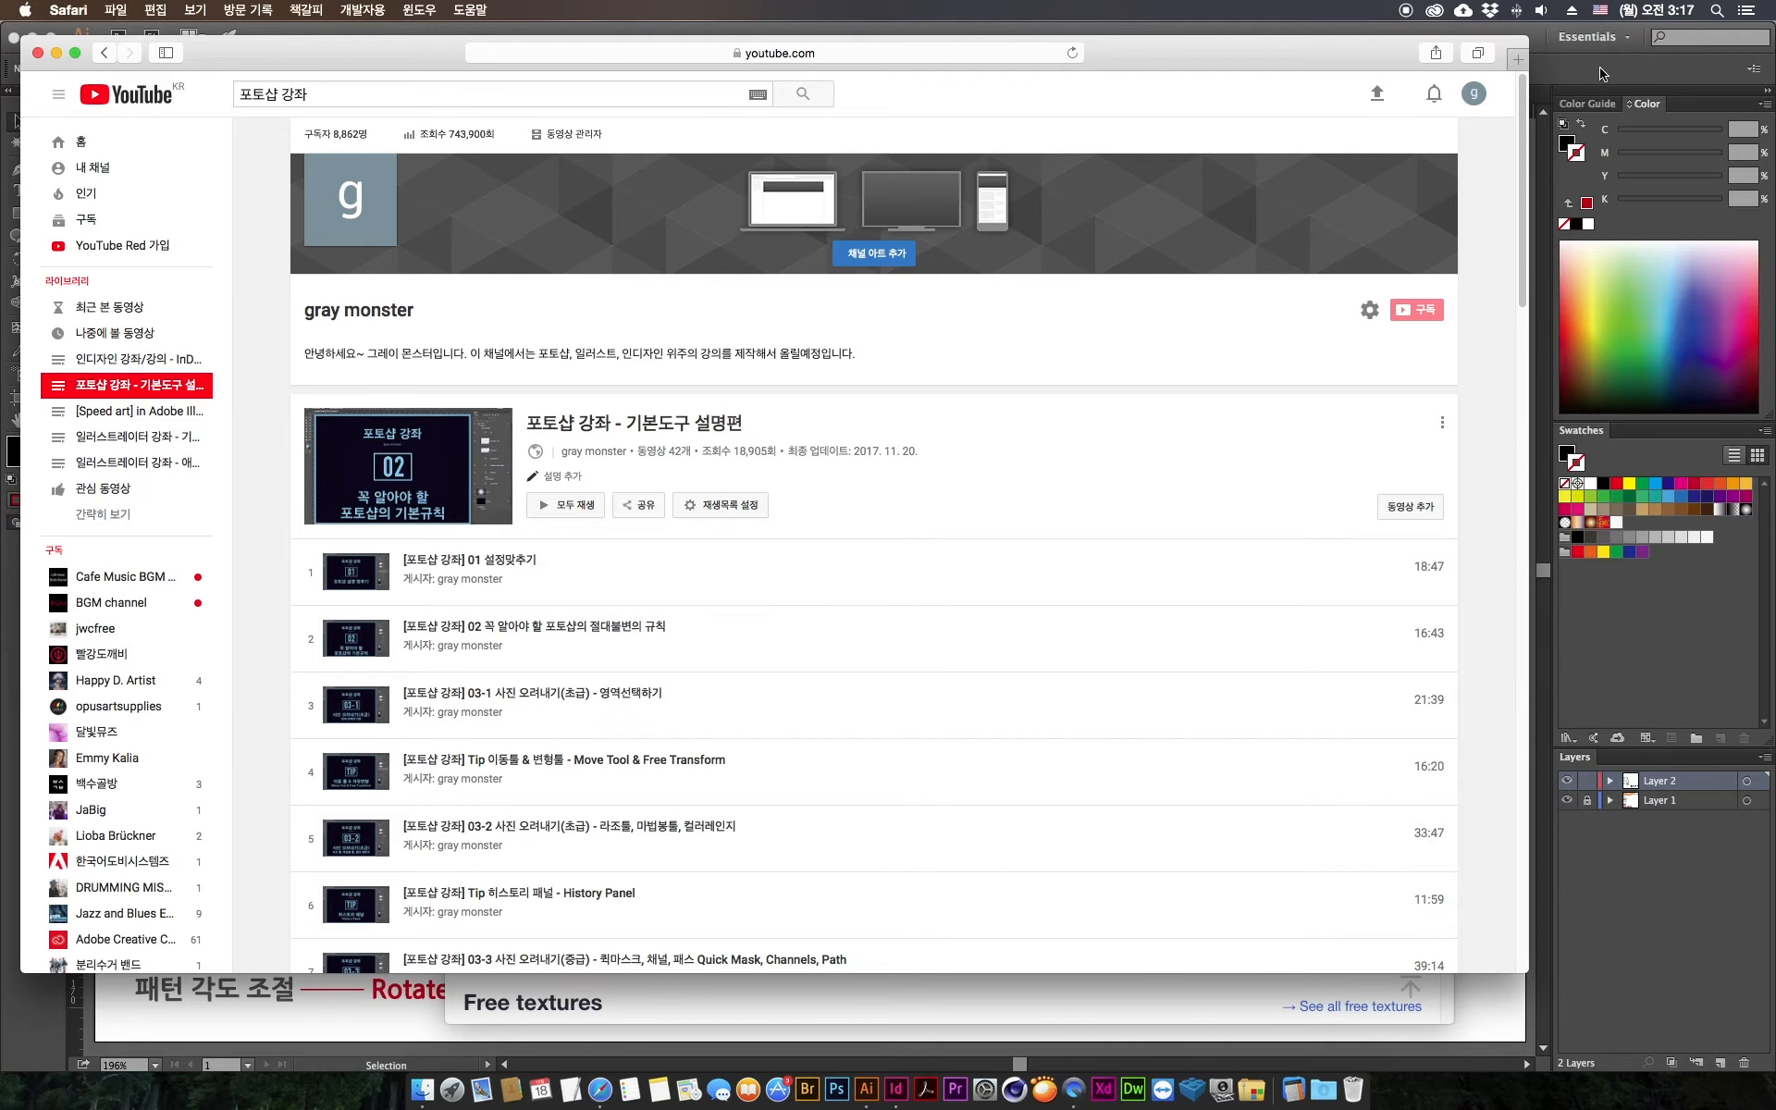
click(117, 451)
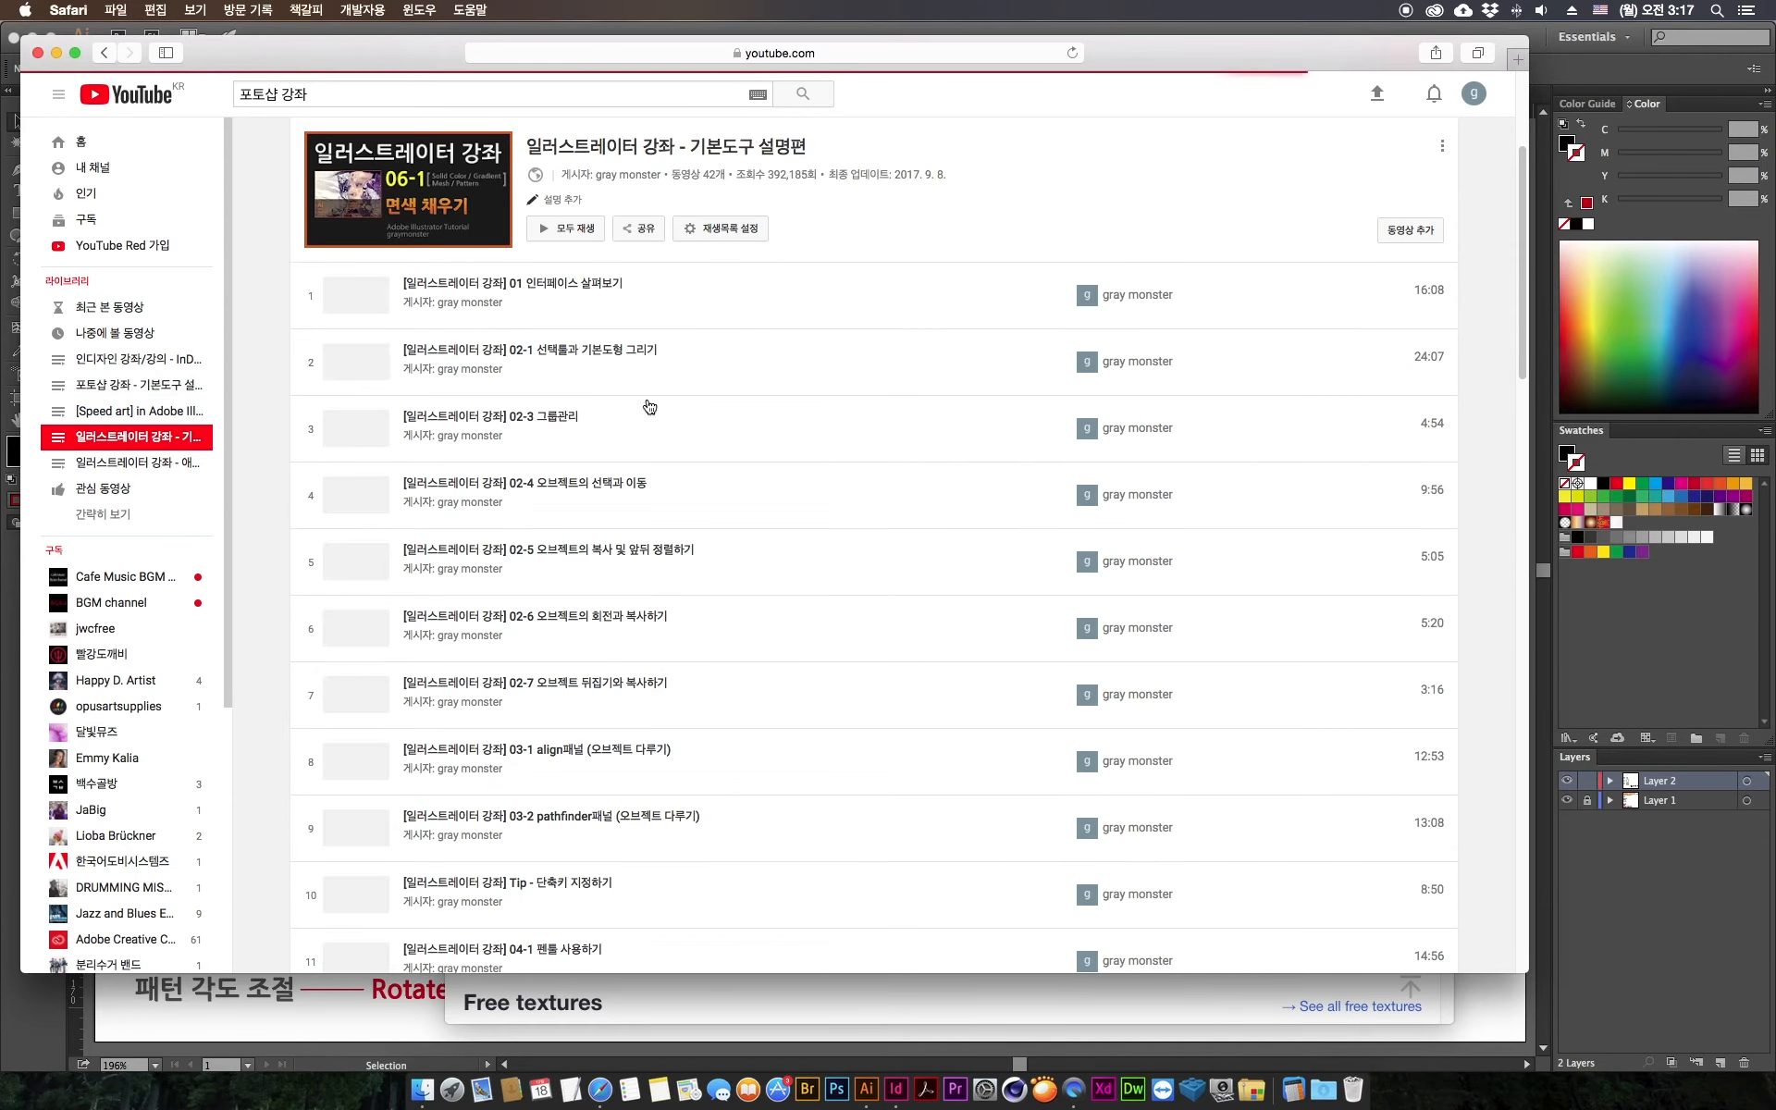
drag(1524, 291, 1496, 513)
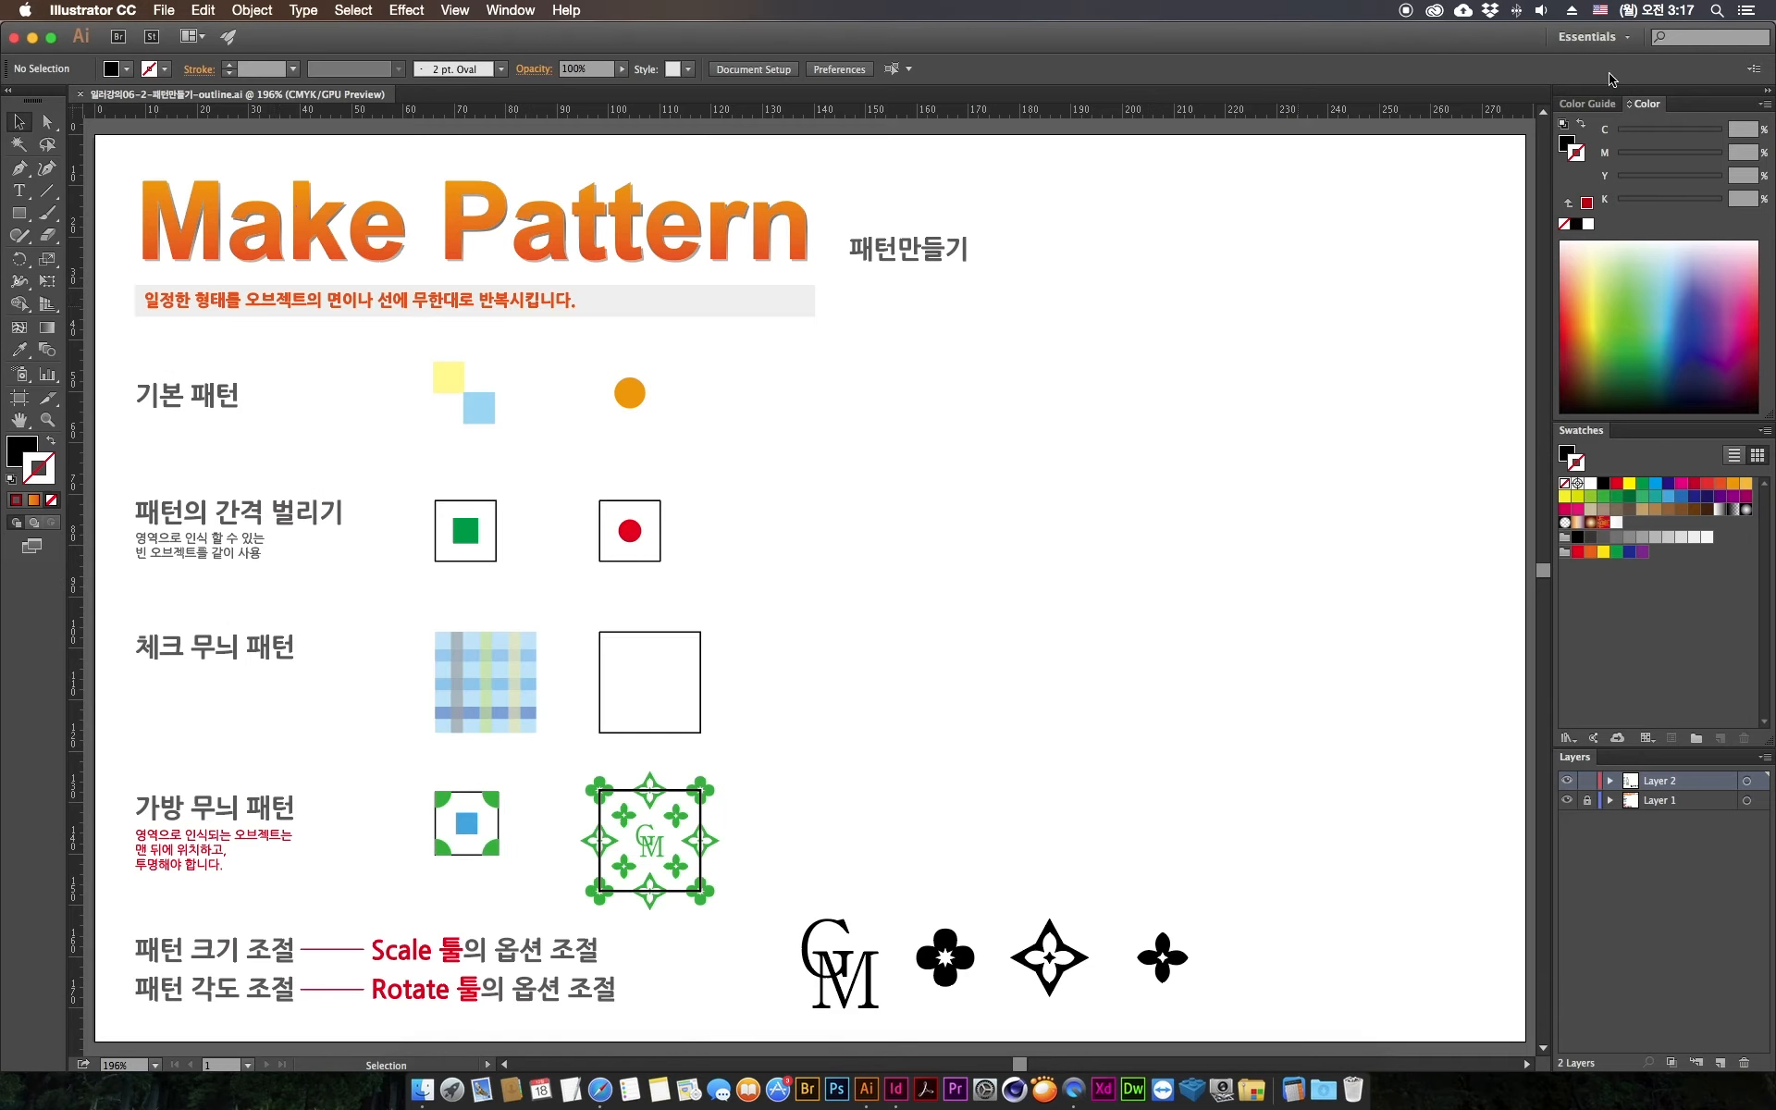
click(1619, 83)
drag(784, 427, 227, 335)
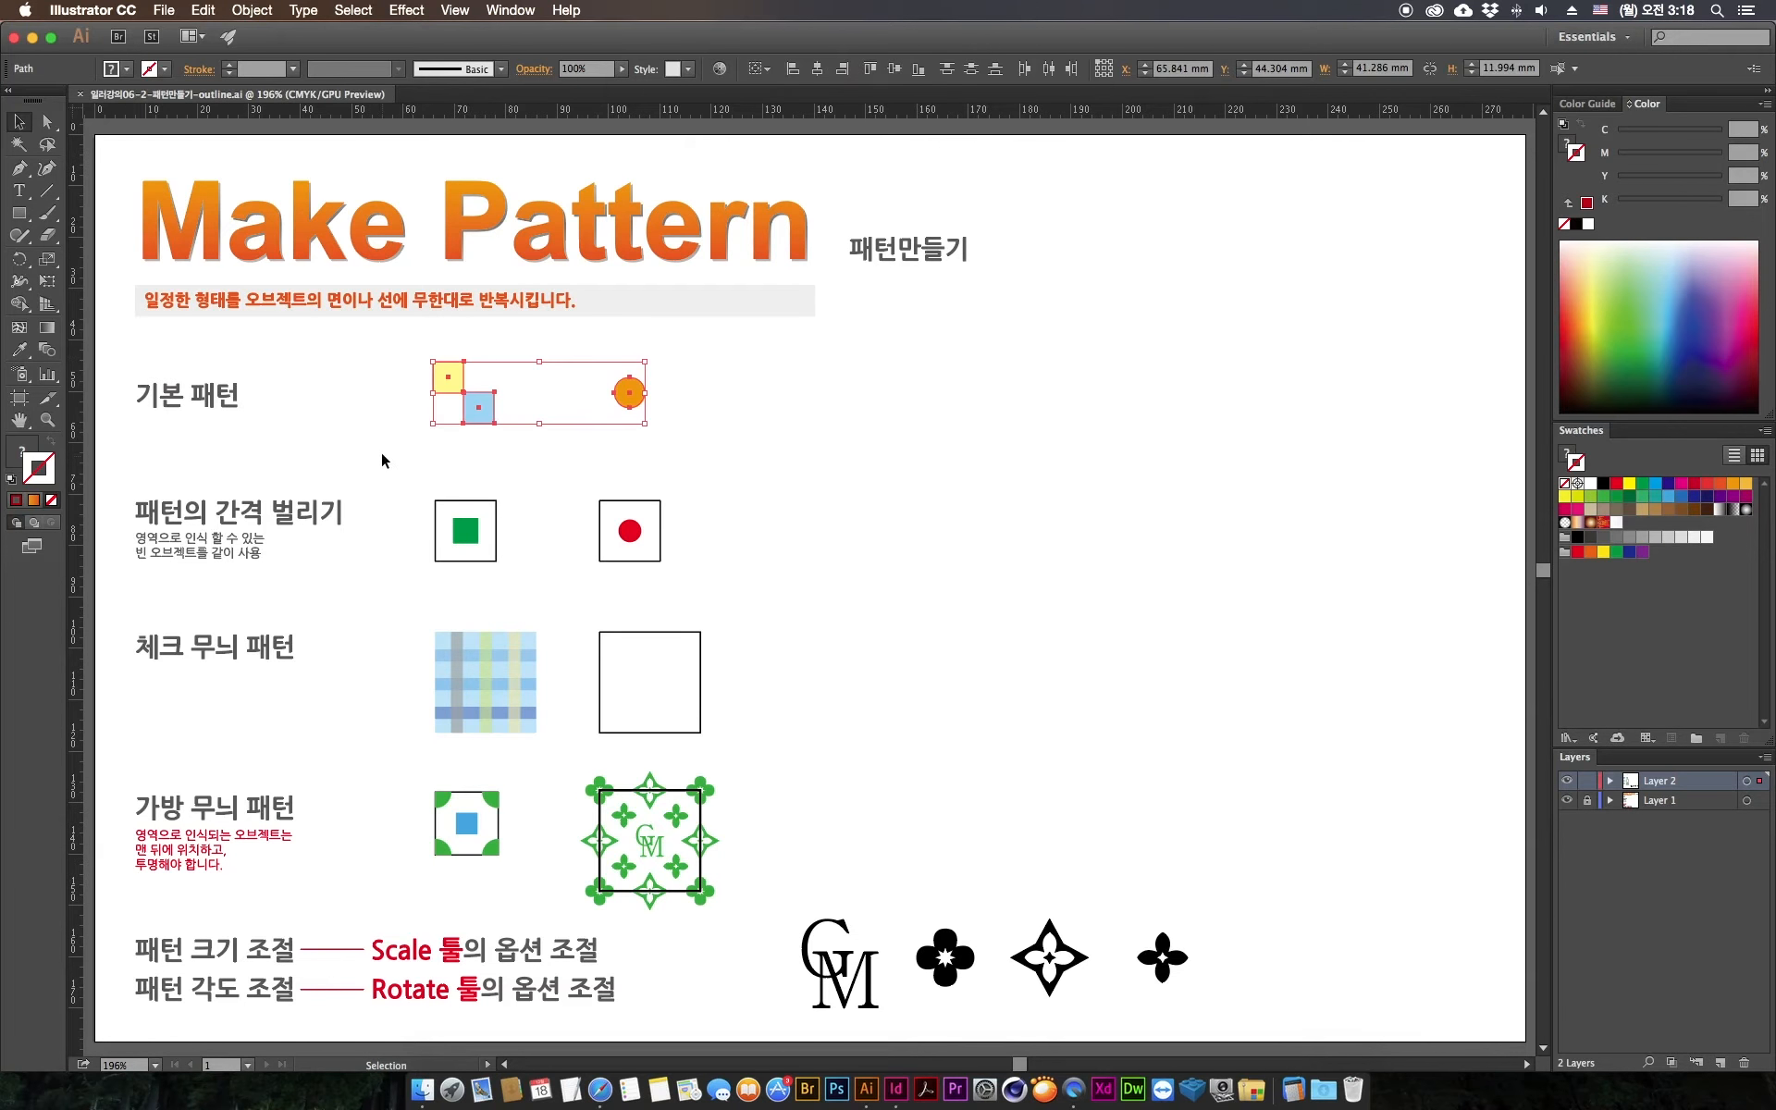
click(384, 453)
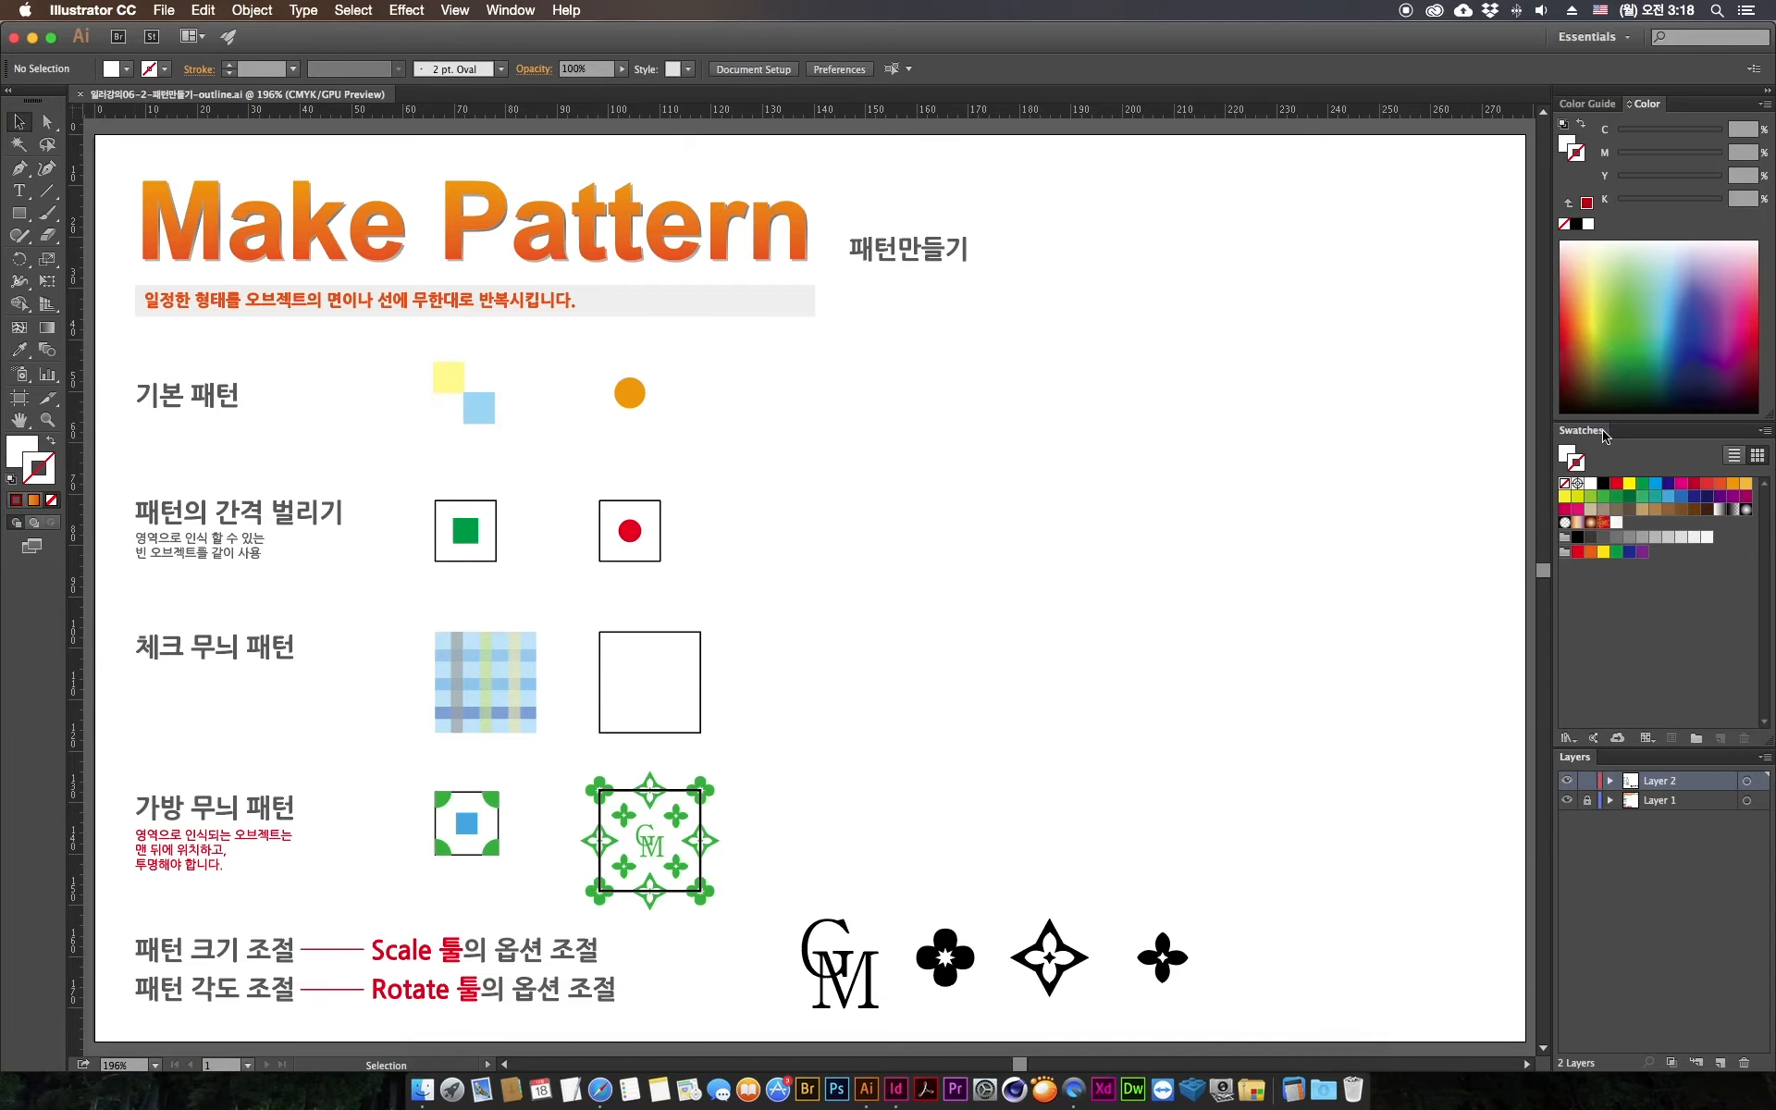
Step: Detach the Swatches panel so it floats over the artboard and show its swatches as large thumbnails
drag(1587, 430, 1260, 265)
drag(1448, 434, 1507, 633)
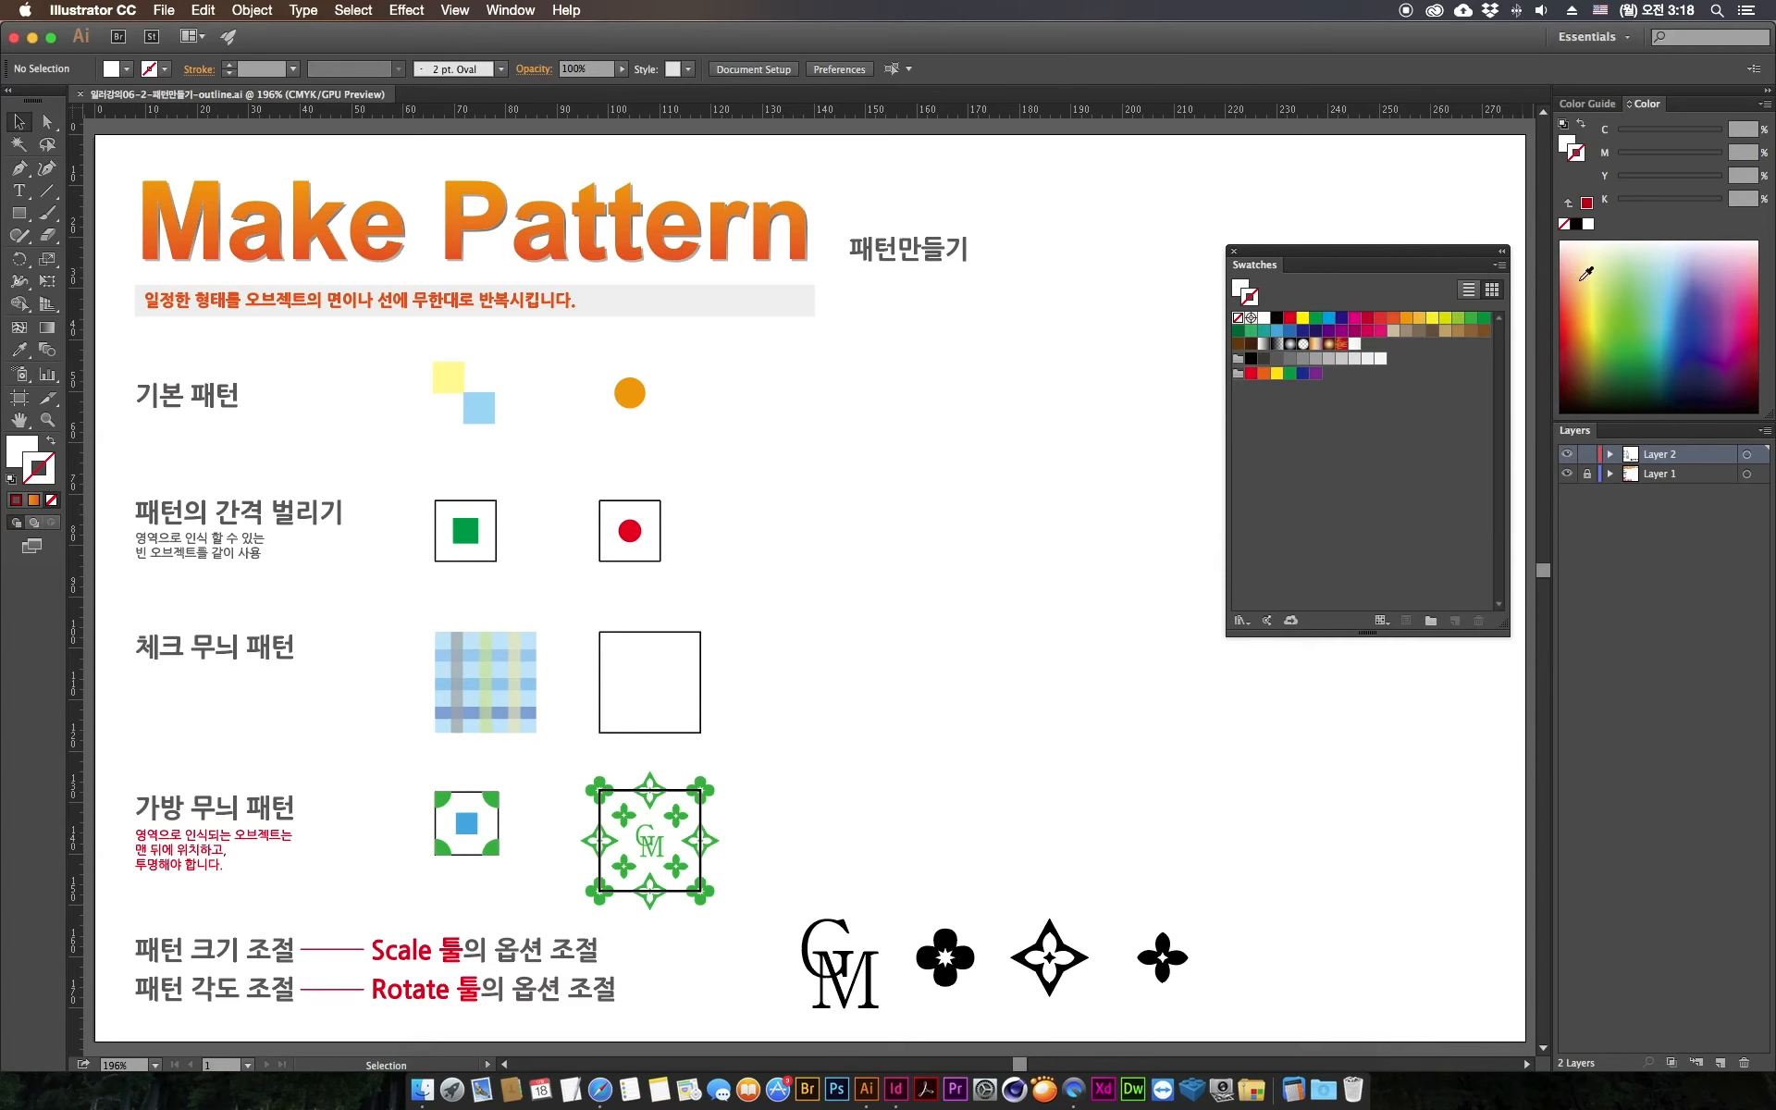
click(1499, 264)
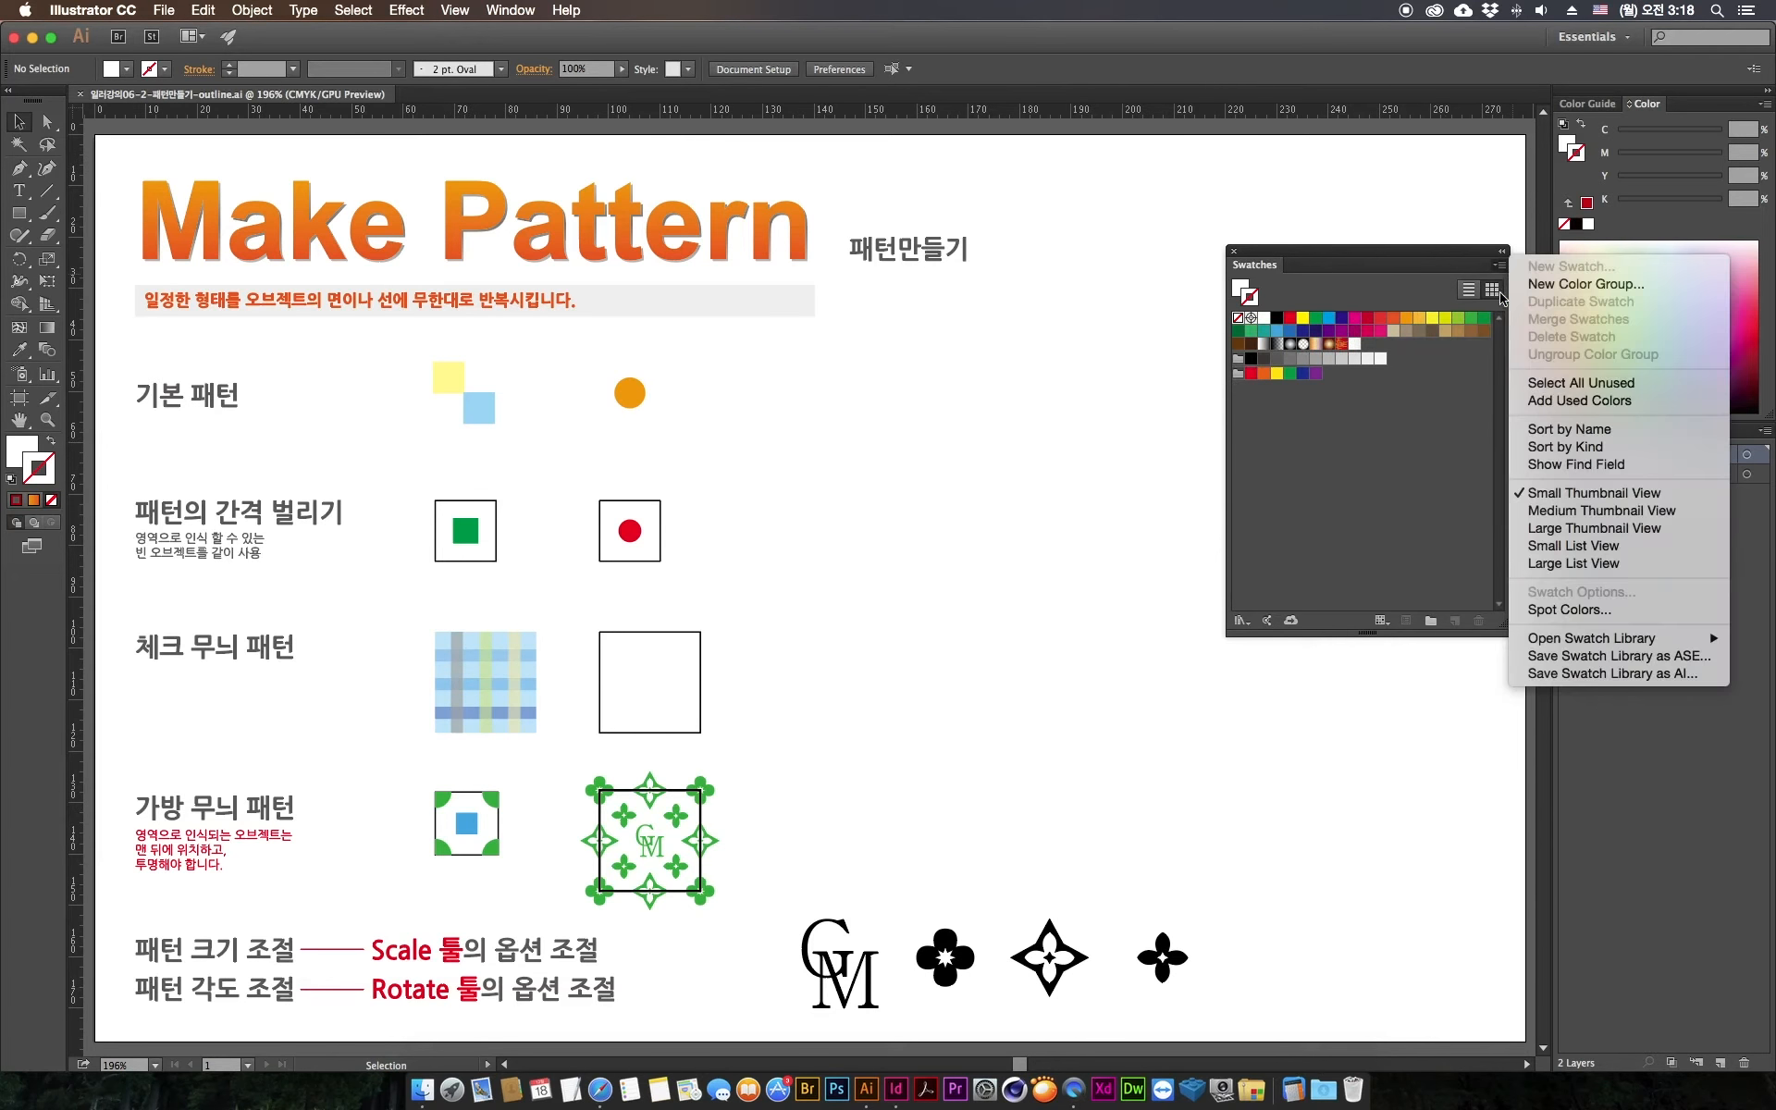
click(1588, 529)
click(1329, 257)
drag(1329, 257, 1493, 297)
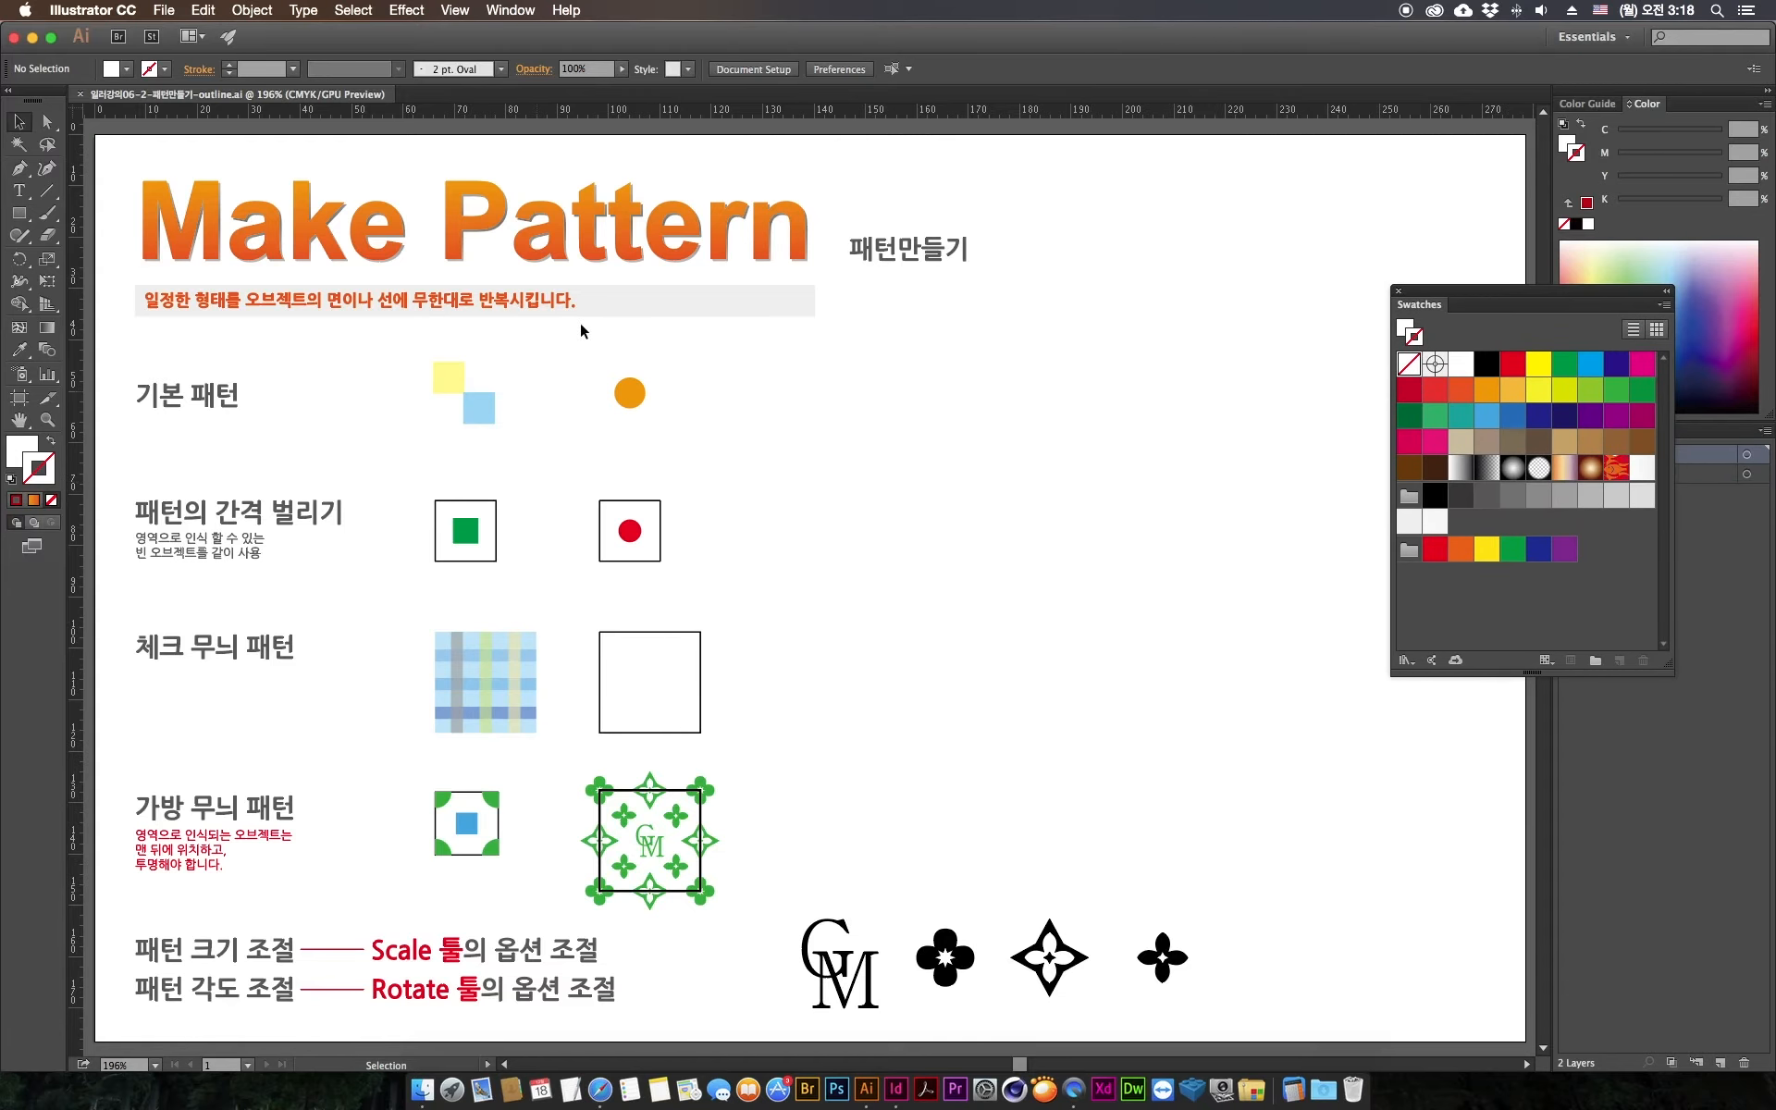
Step: Set the fill to light green (C 59.61, M 0, Y 87.45, K 0) and store it as a new swatch
double_click(22, 451)
key(Return)
drag(1542, 293, 1415, 374)
click(1636, 314)
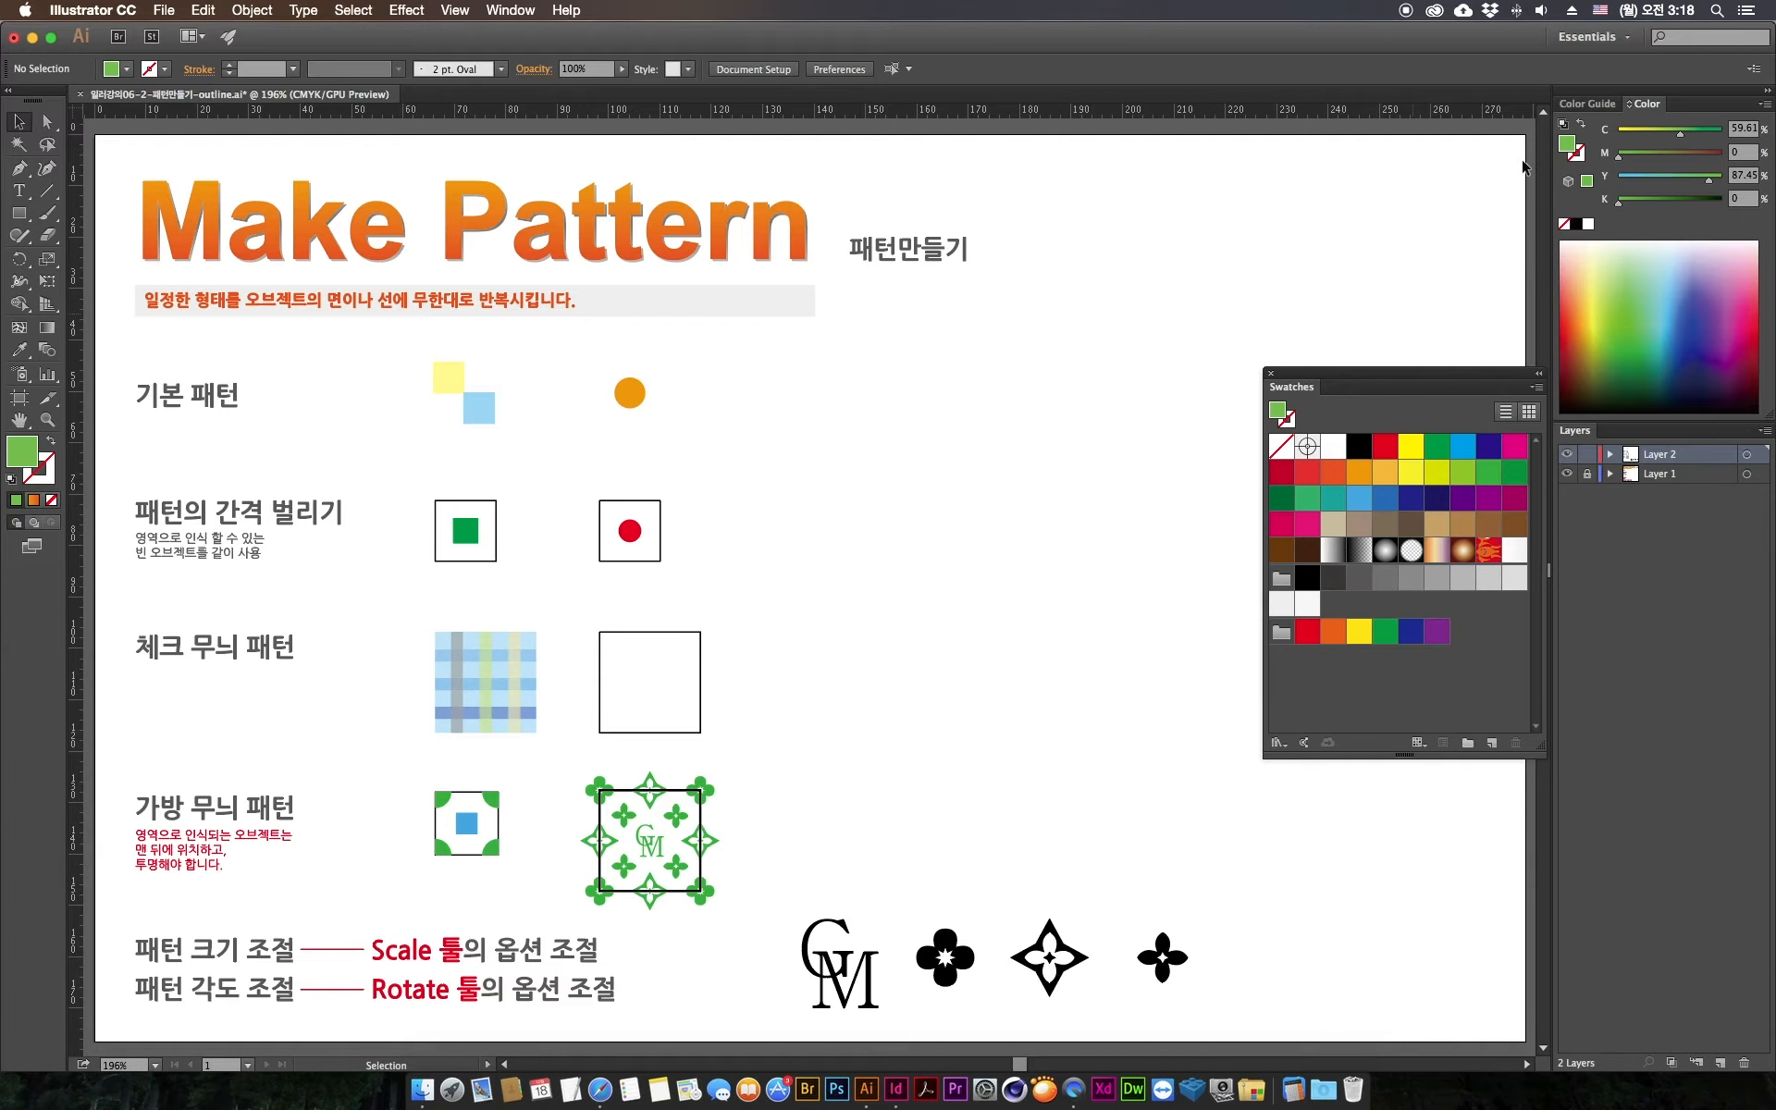
drag(1566, 143, 1286, 578)
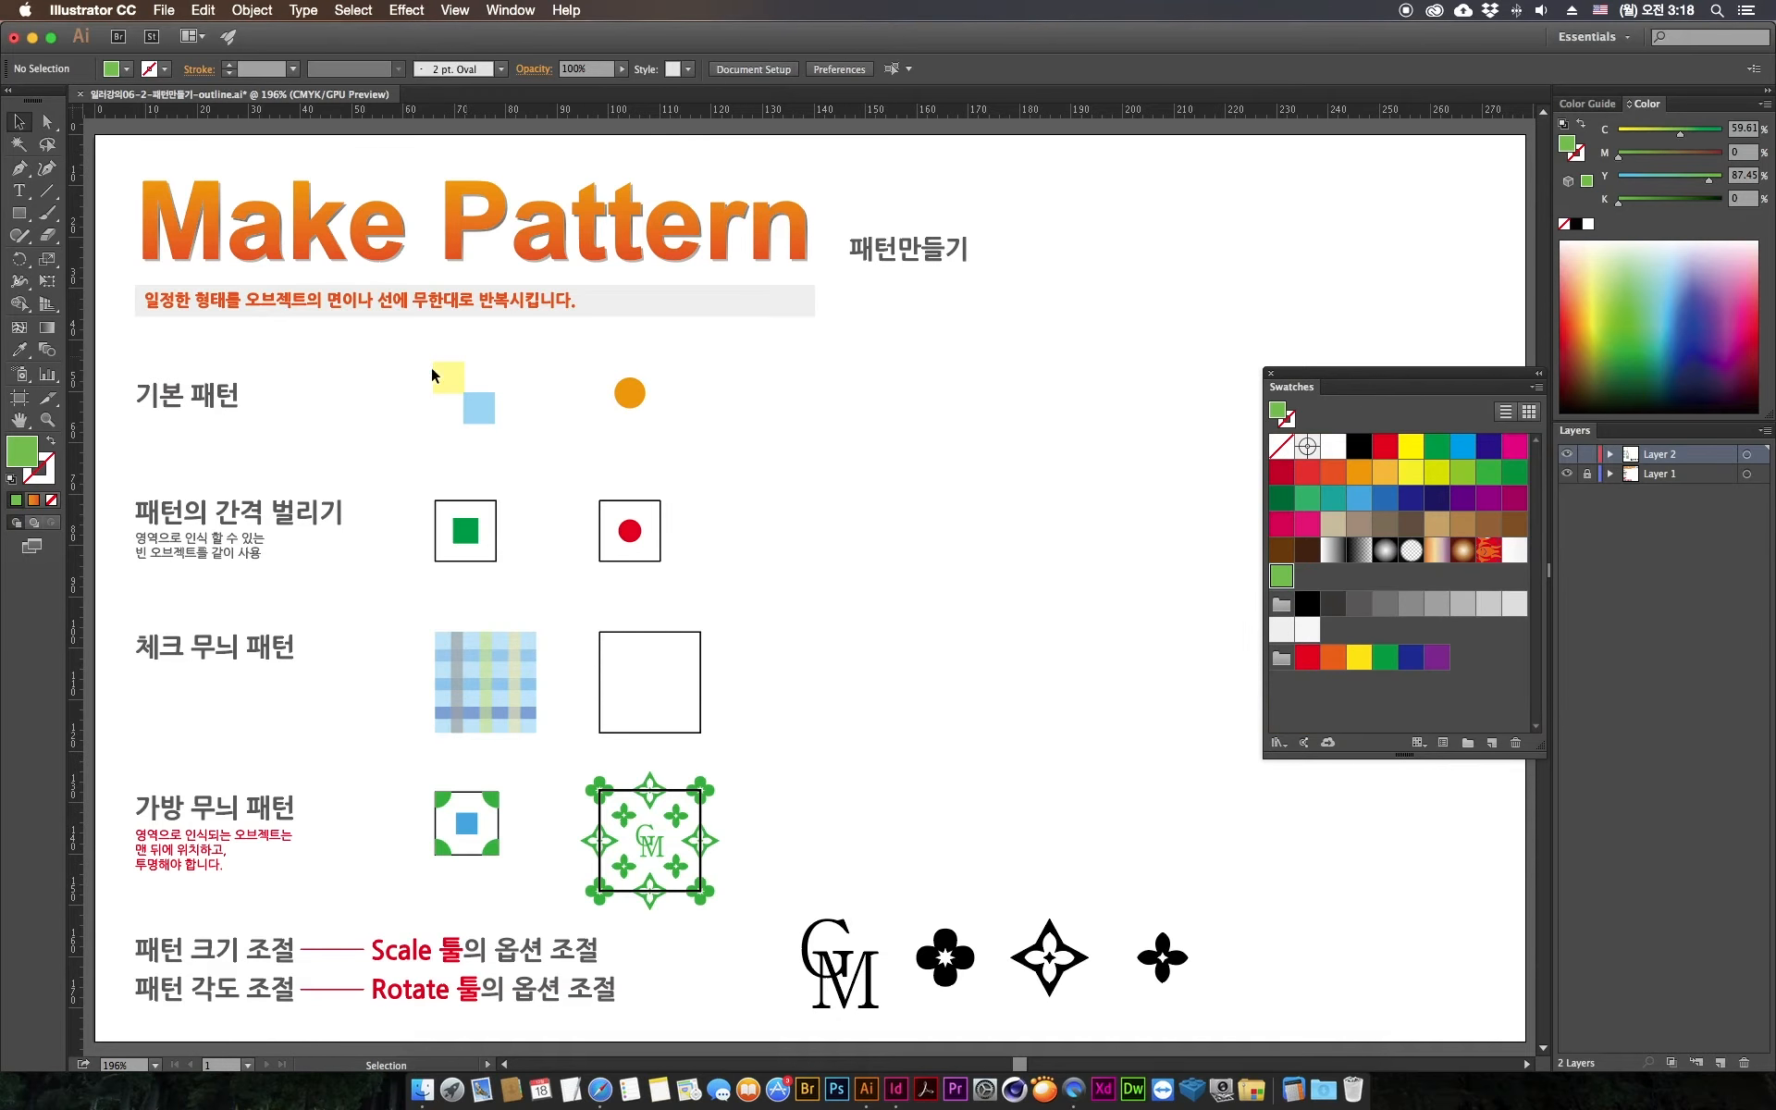
Step: Store the yellow and blue squares together as a pattern swatch and move the Swatches panel off the artboard's empty area
drag(396, 429, 1469, 636)
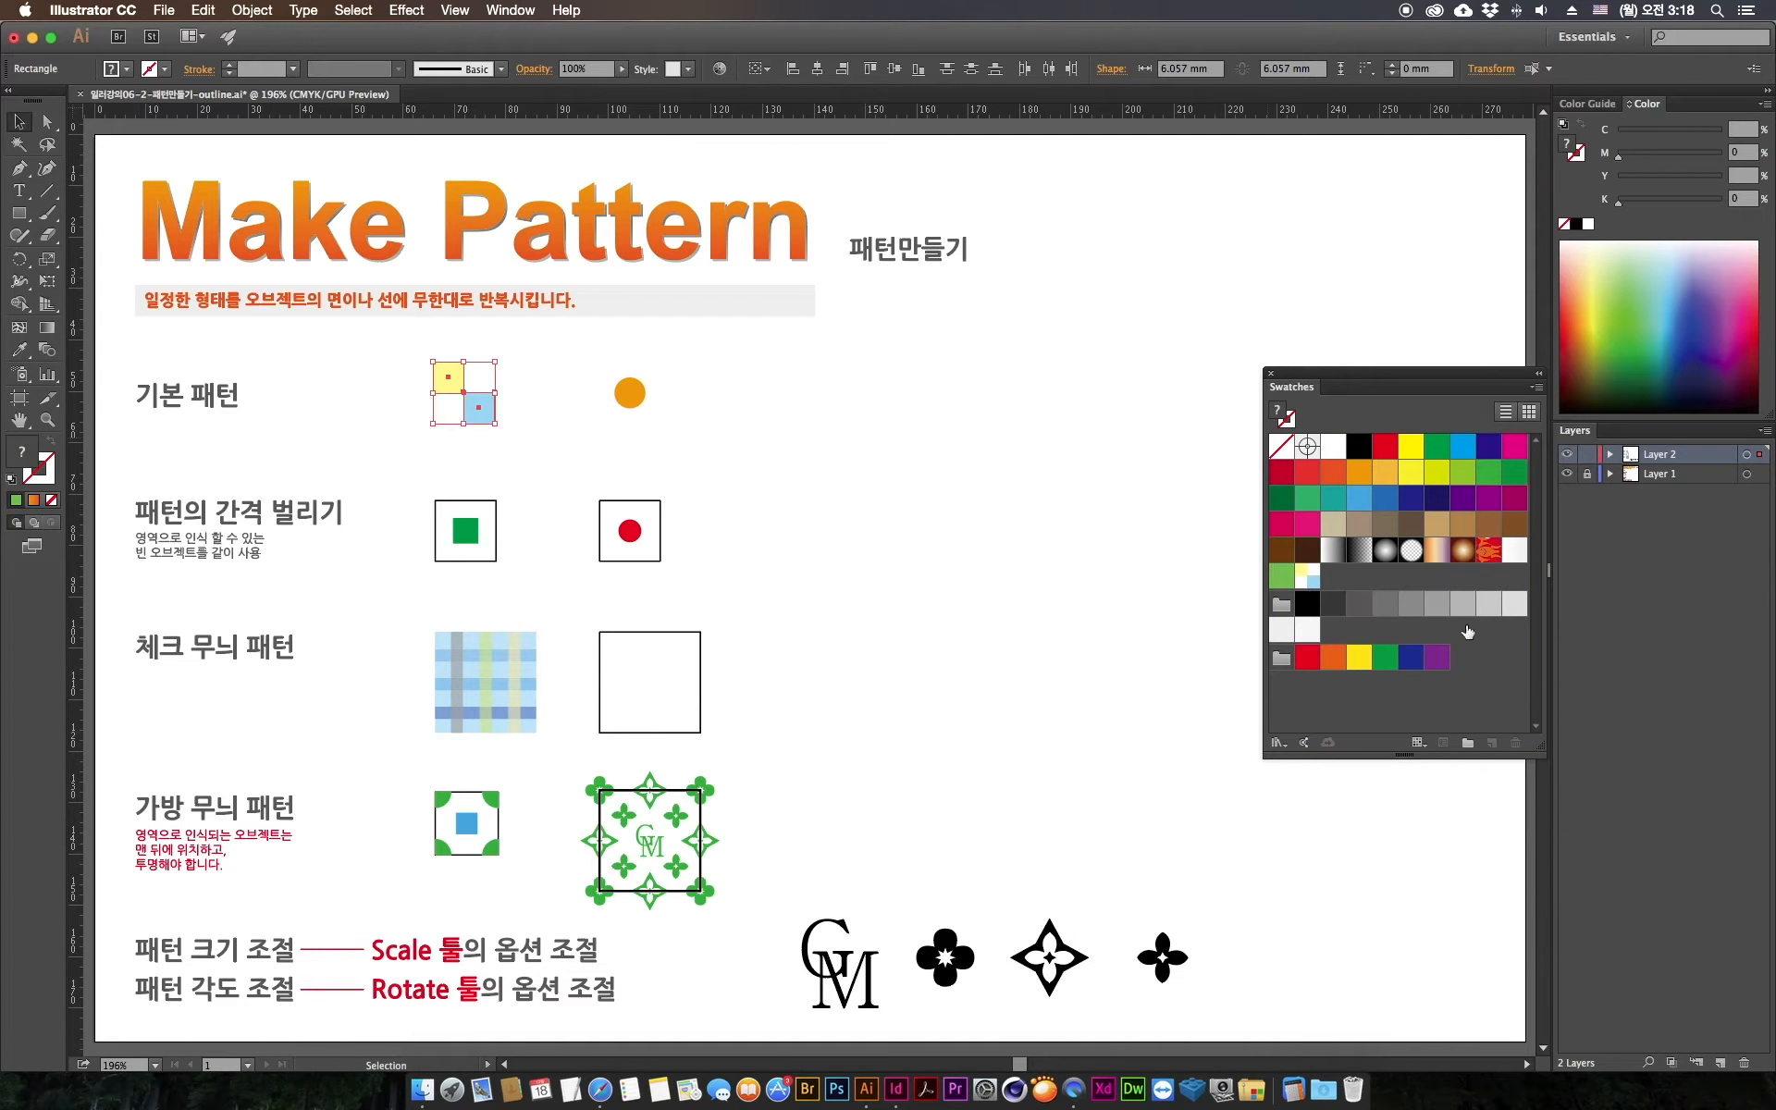
drag(1341, 383, 1485, 426)
drag(1202, 534, 94, 305)
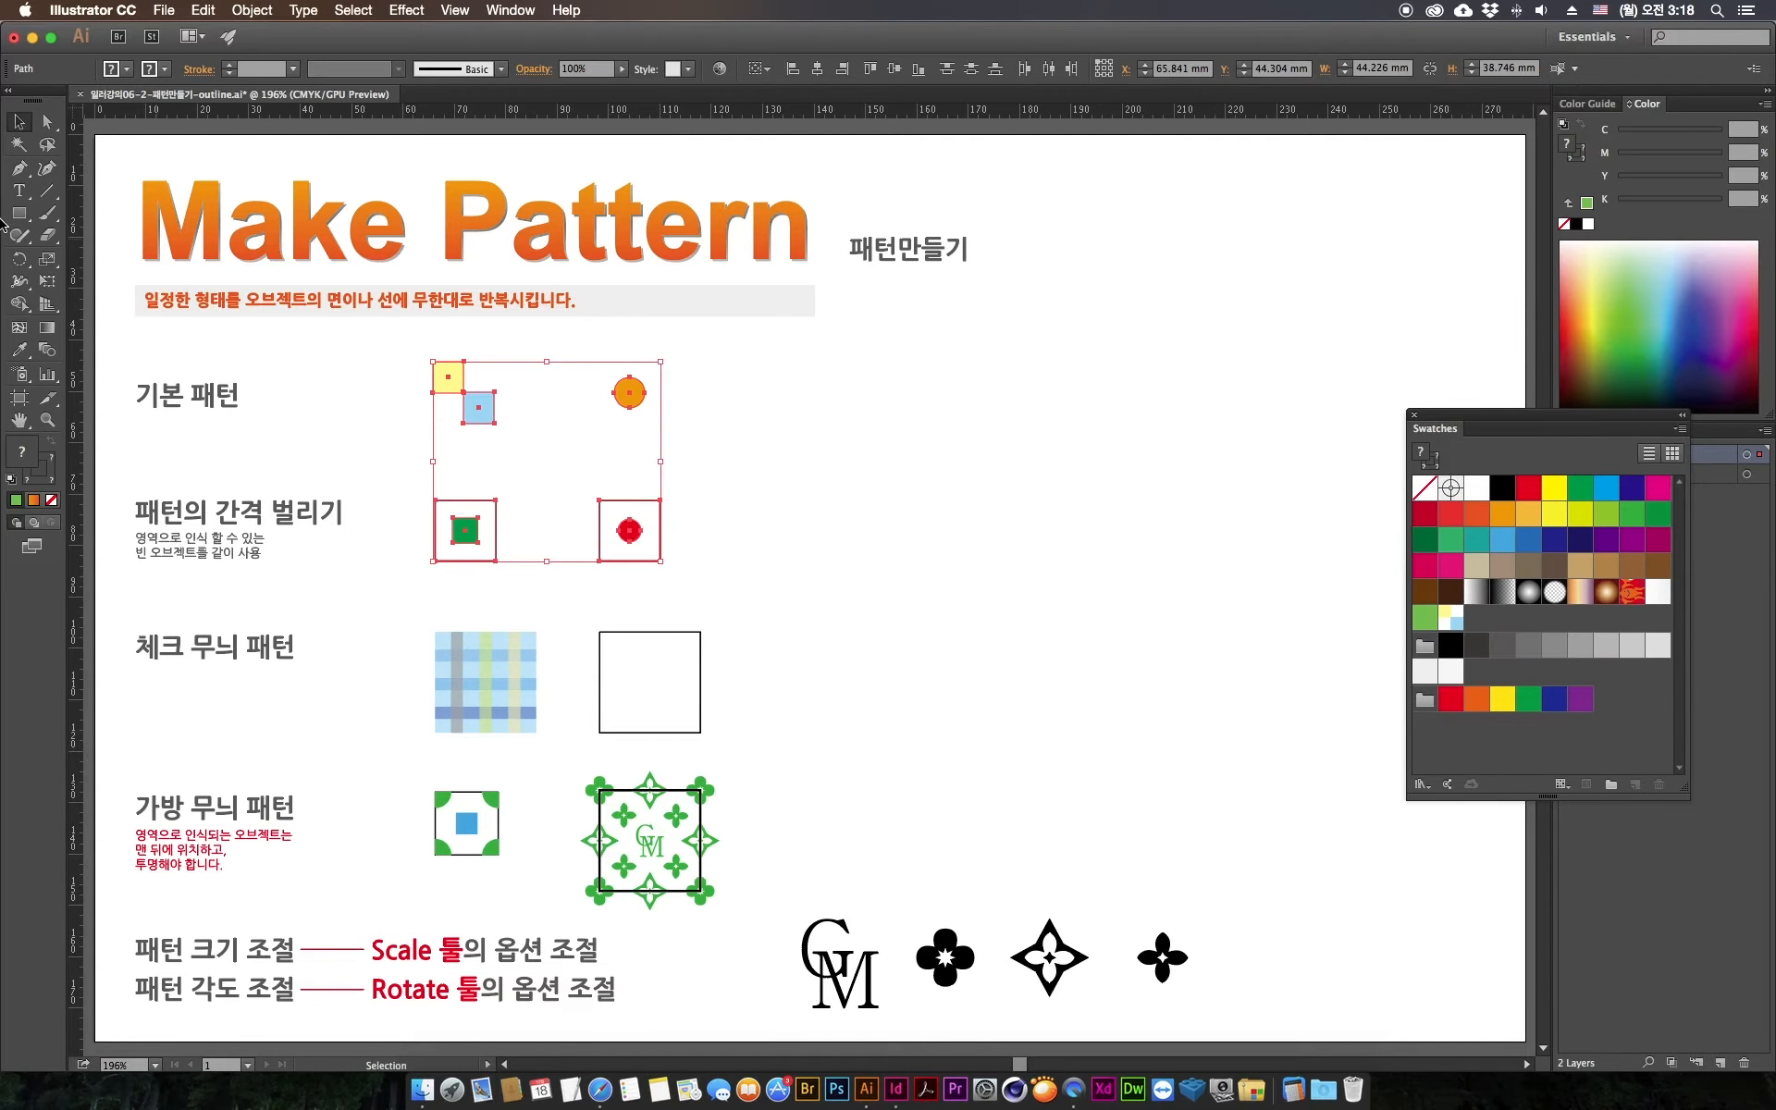
Step: Draw a rectangle about 96 by 108 mm on the artboard's empty area and fill it with the yellow-and-blue square pattern
click(19, 213)
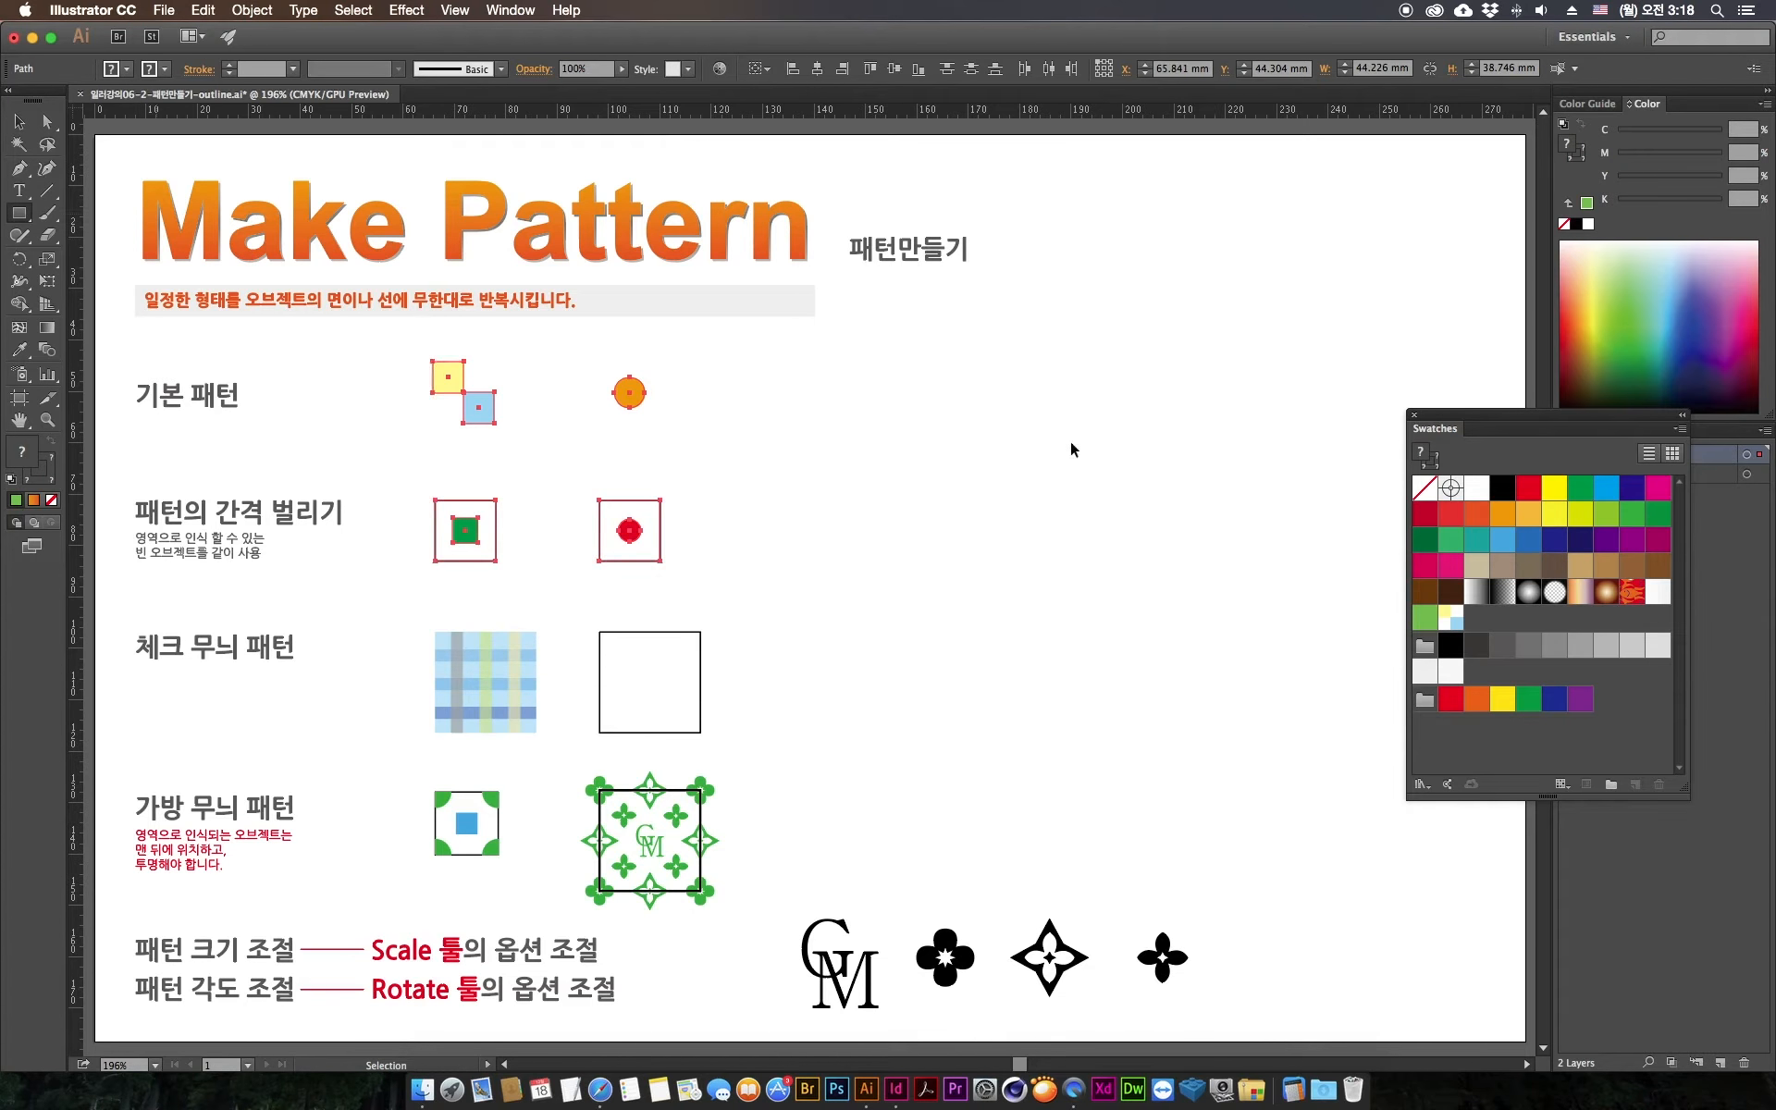
drag(902, 305, 1395, 860)
click(1430, 465)
click(1420, 453)
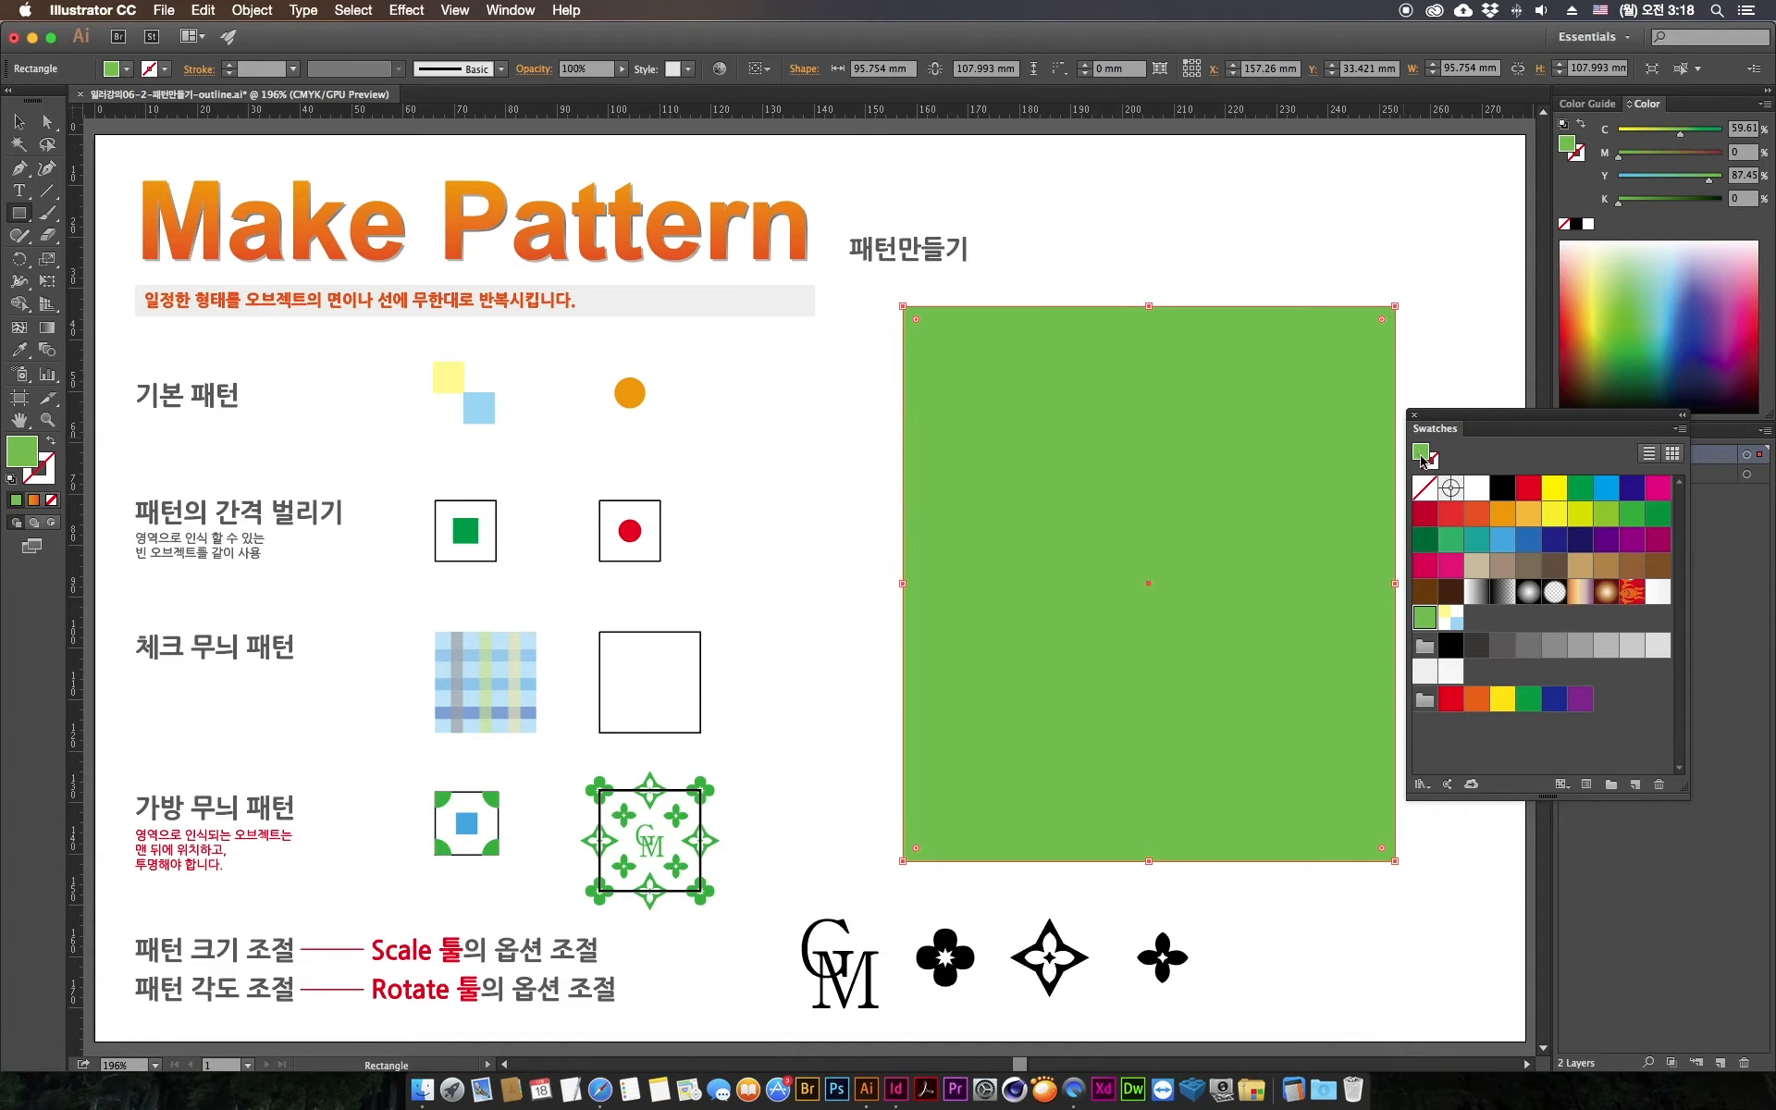
click(1452, 627)
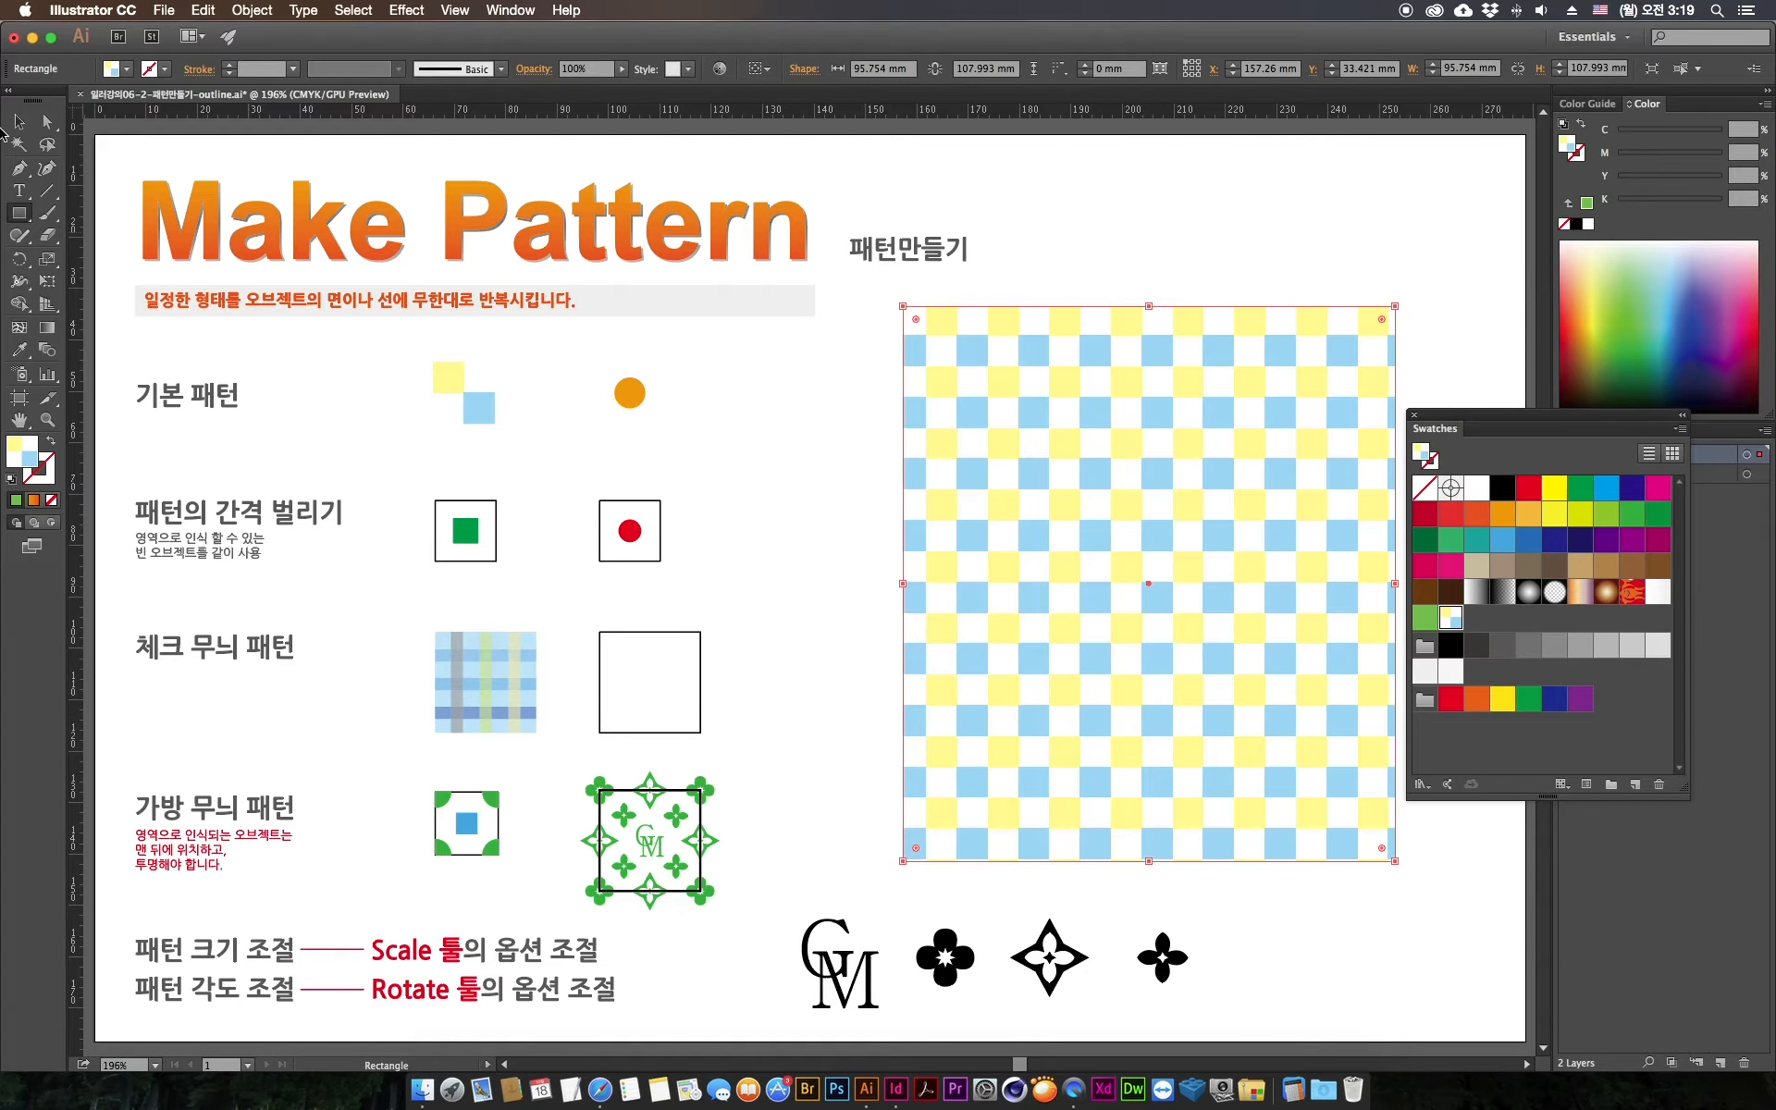
Step: Store the orange circle from the basic pattern row as a pattern swatch
click(18, 121)
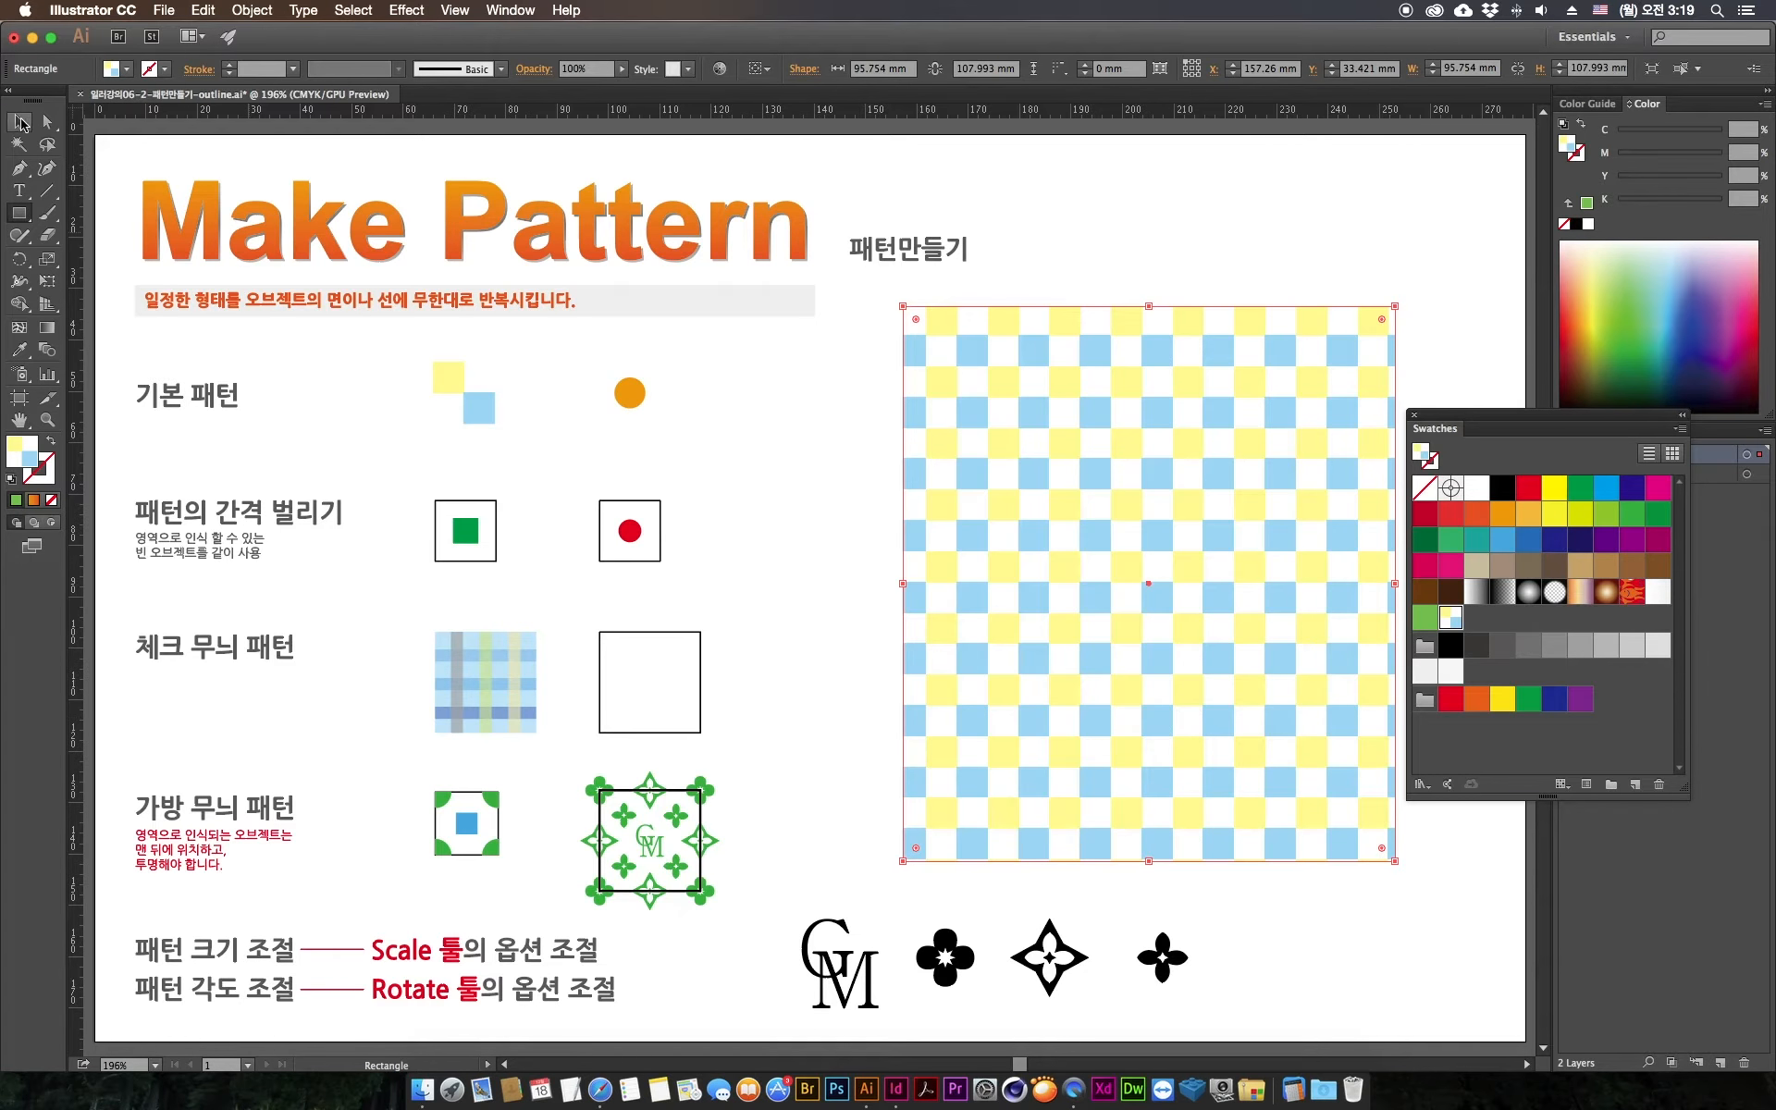
click(637, 398)
drag(636, 399, 1629, 627)
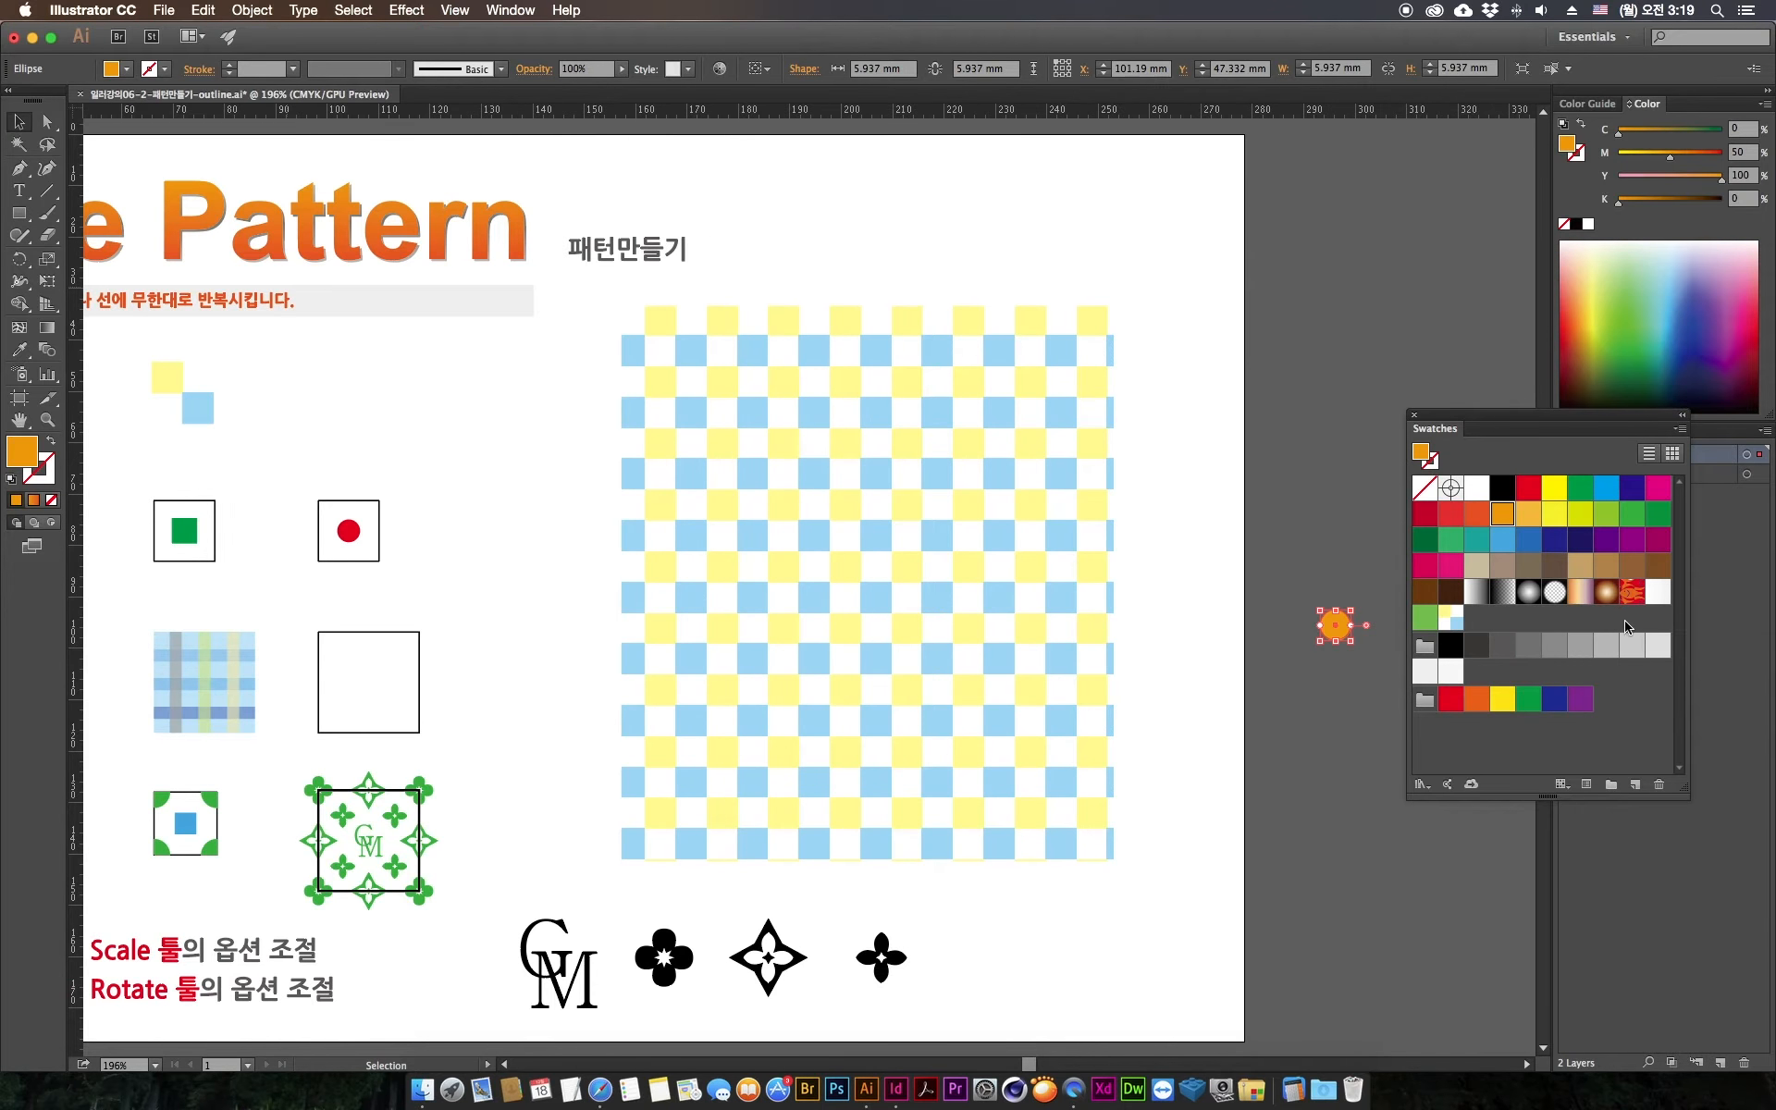
drag(1346, 627, 1522, 617)
key(super+z)
drag(1467, 421, 1525, 429)
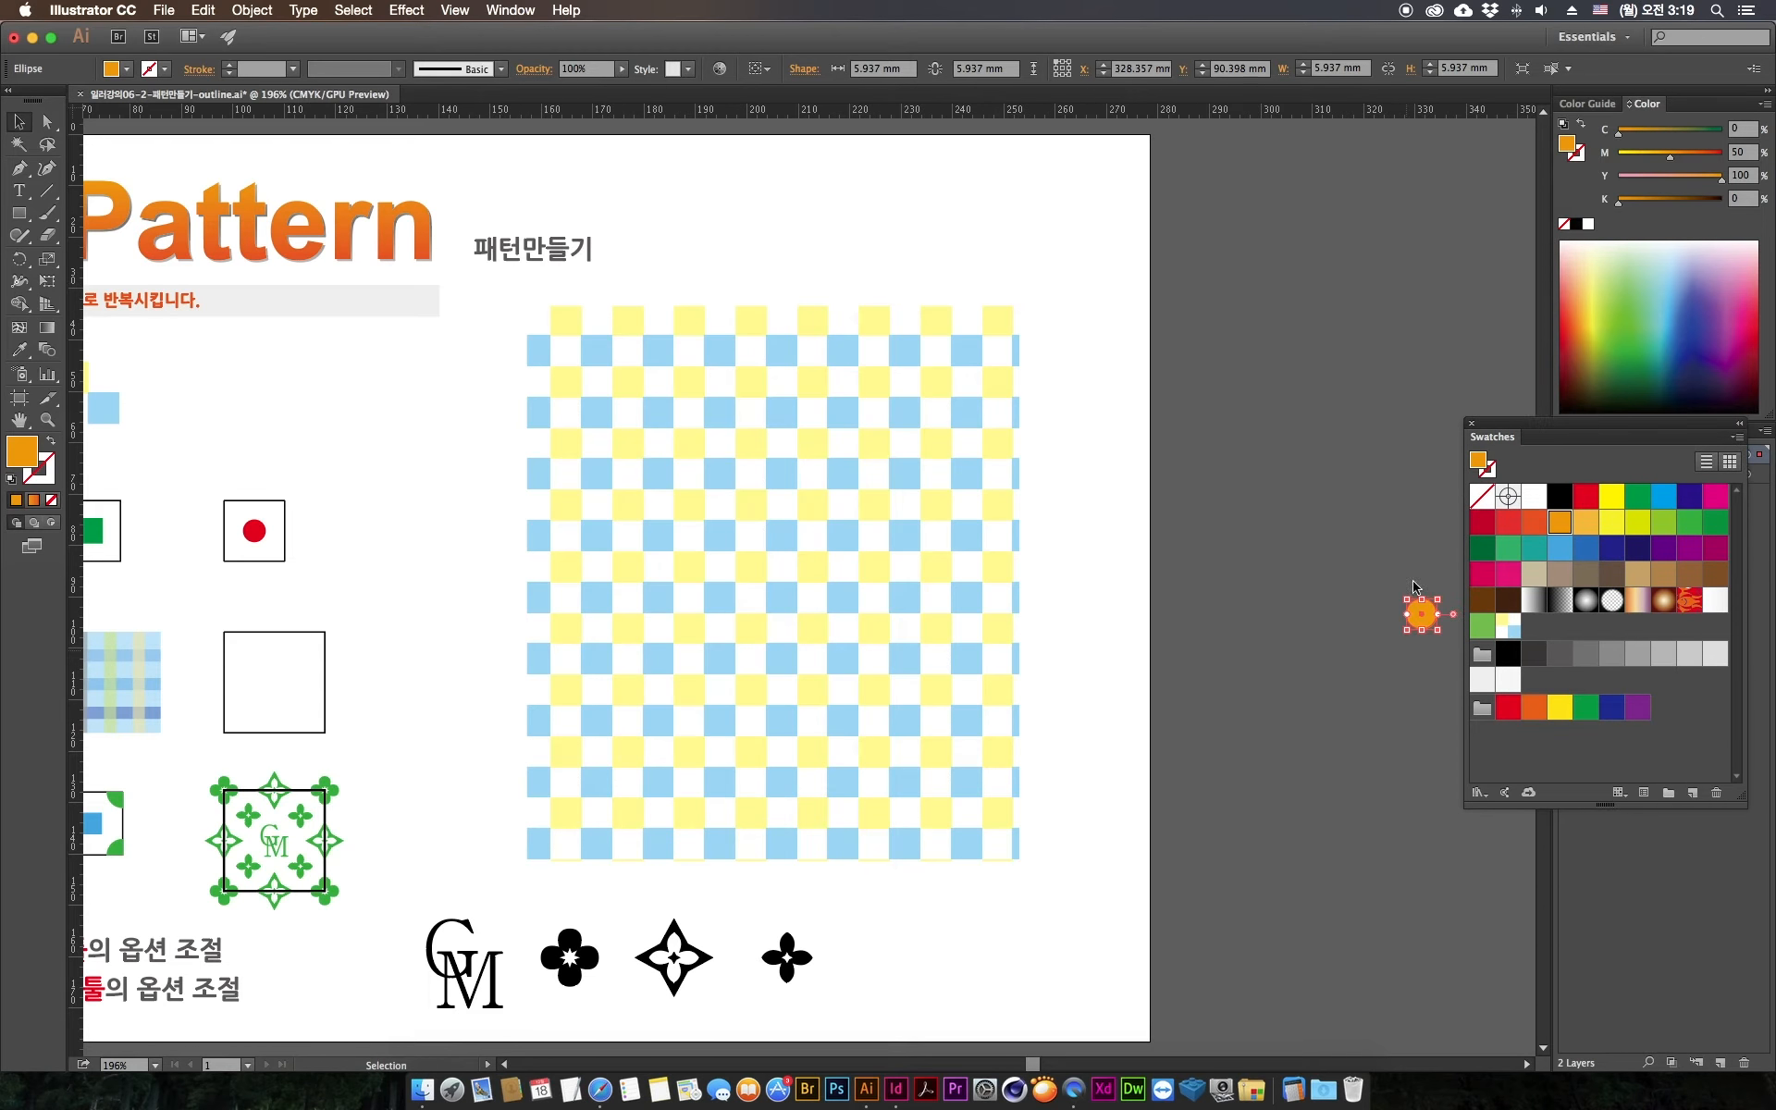
drag(1433, 621, 1376, 711)
key(super+z)
click(1418, 690)
drag(1422, 614, 1584, 634)
Step: Fill the large rectangle with the orange circle pattern and deselect it
click(746, 611)
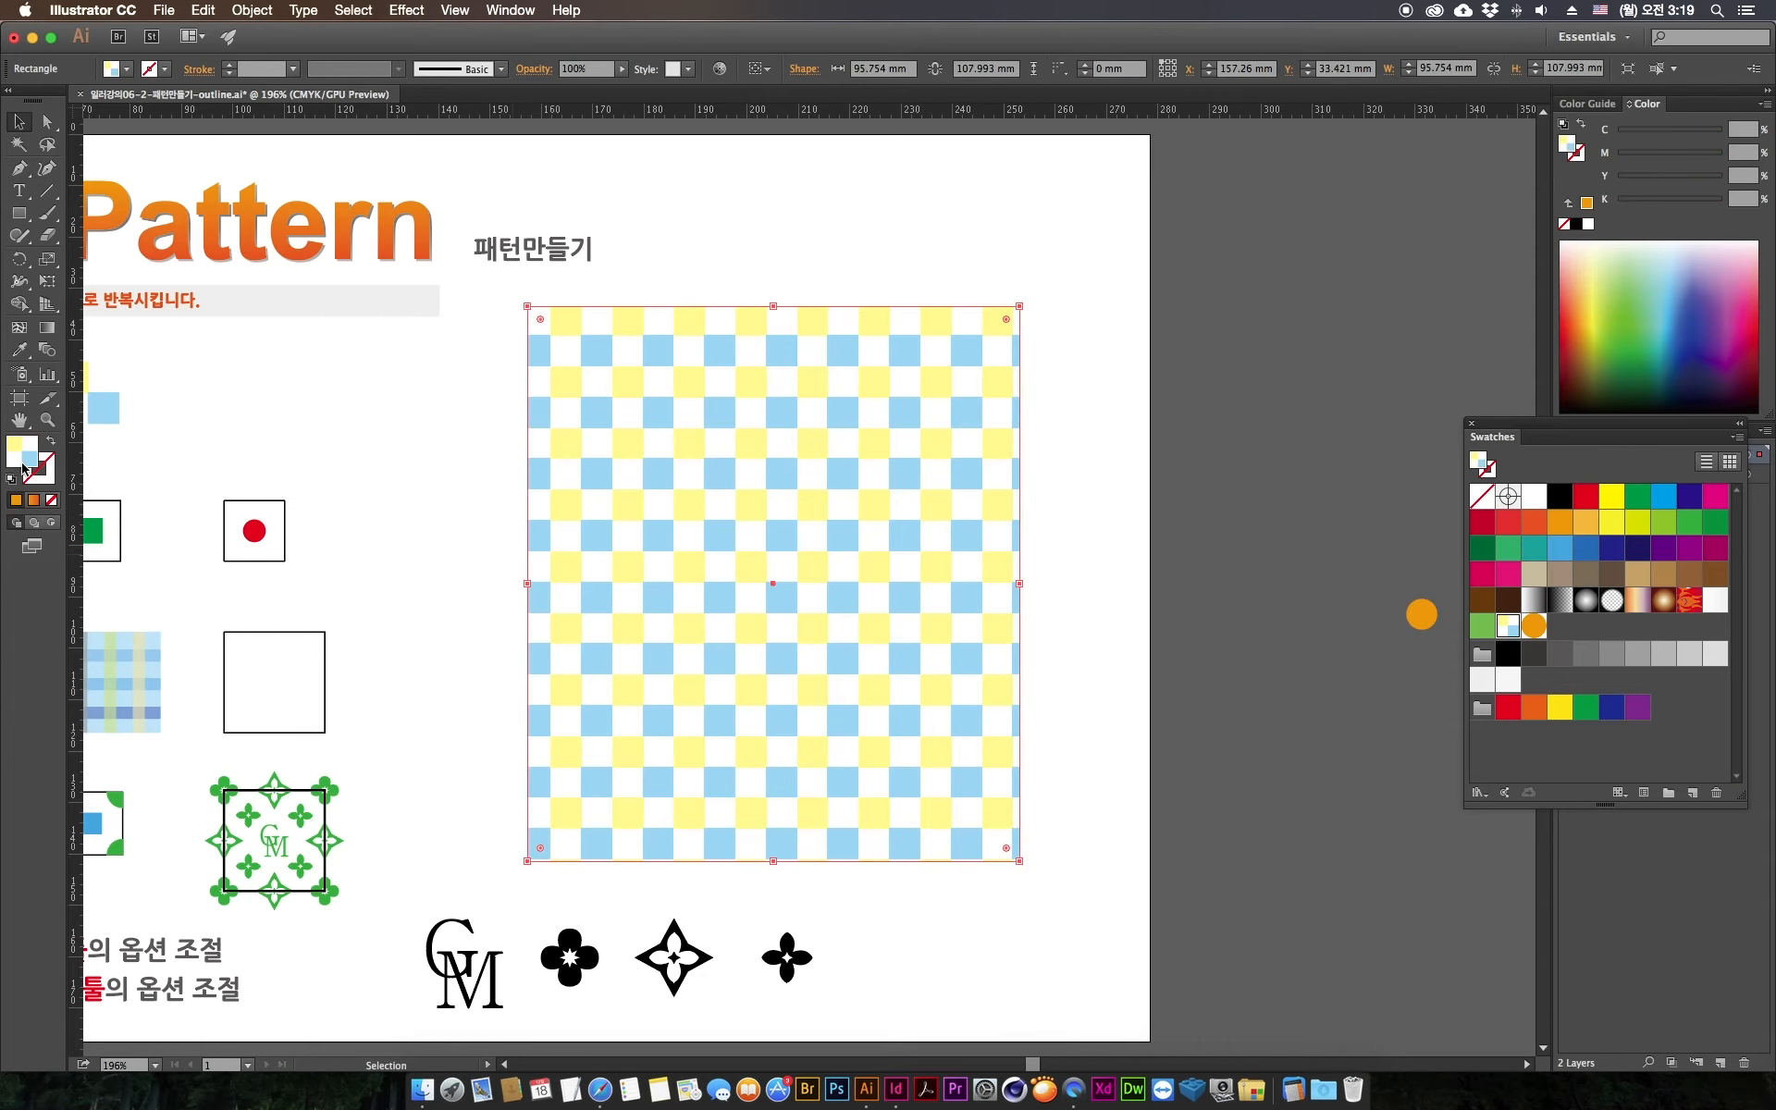
click(1534, 626)
click(1236, 810)
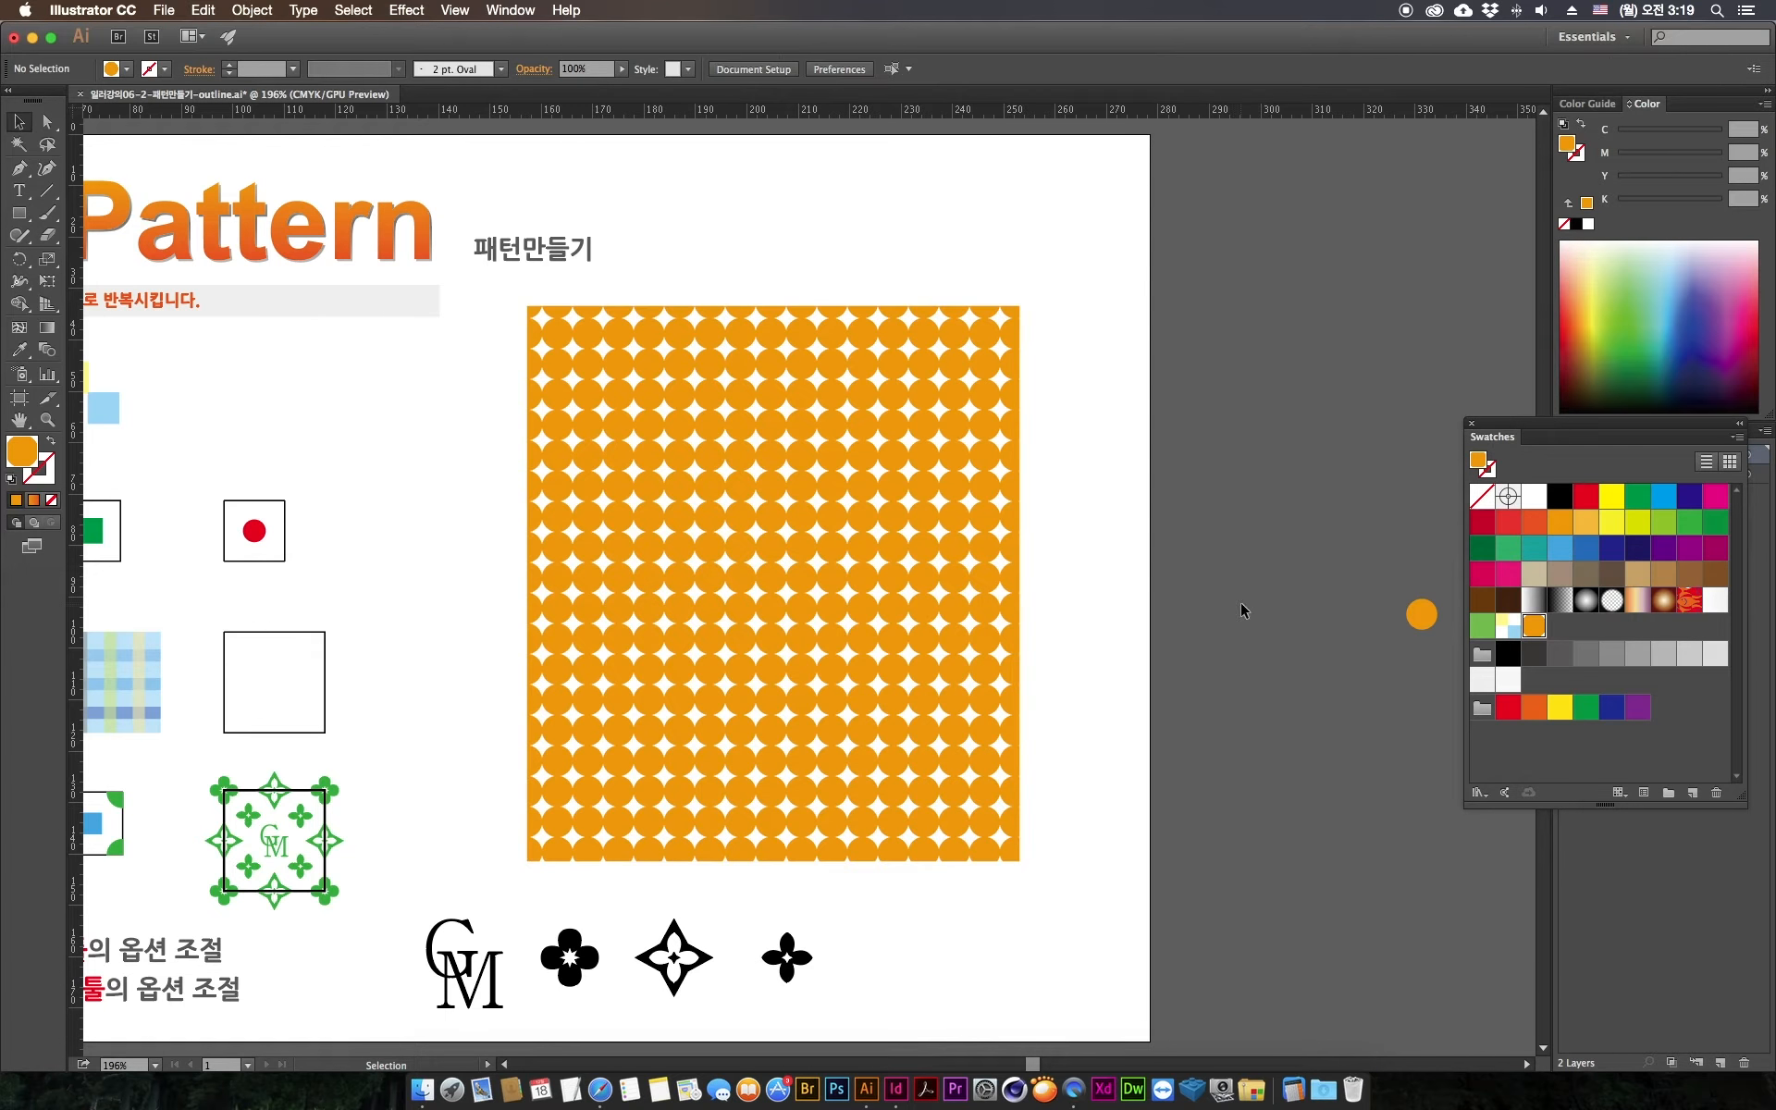
drag(622, 682, 976, 607)
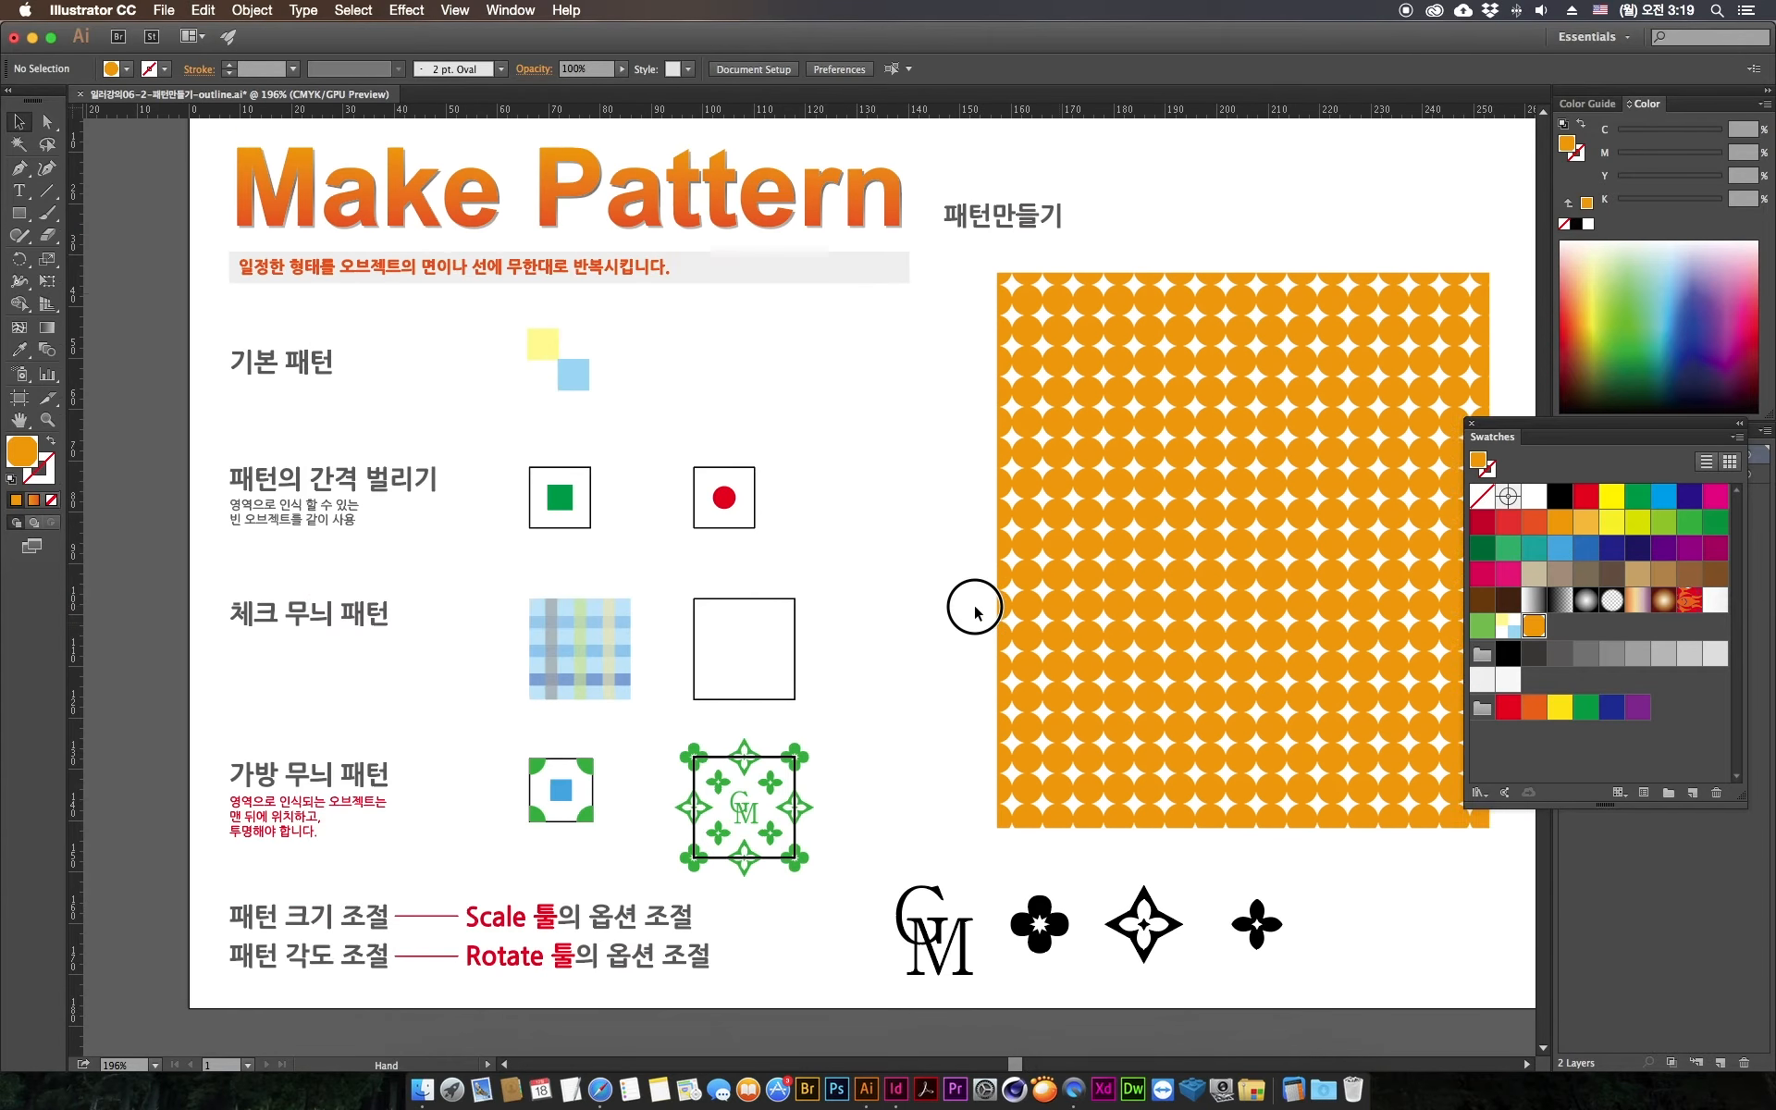
Step: Set the large rectangle's fill to None, keeping the rectangle selected
click(1060, 581)
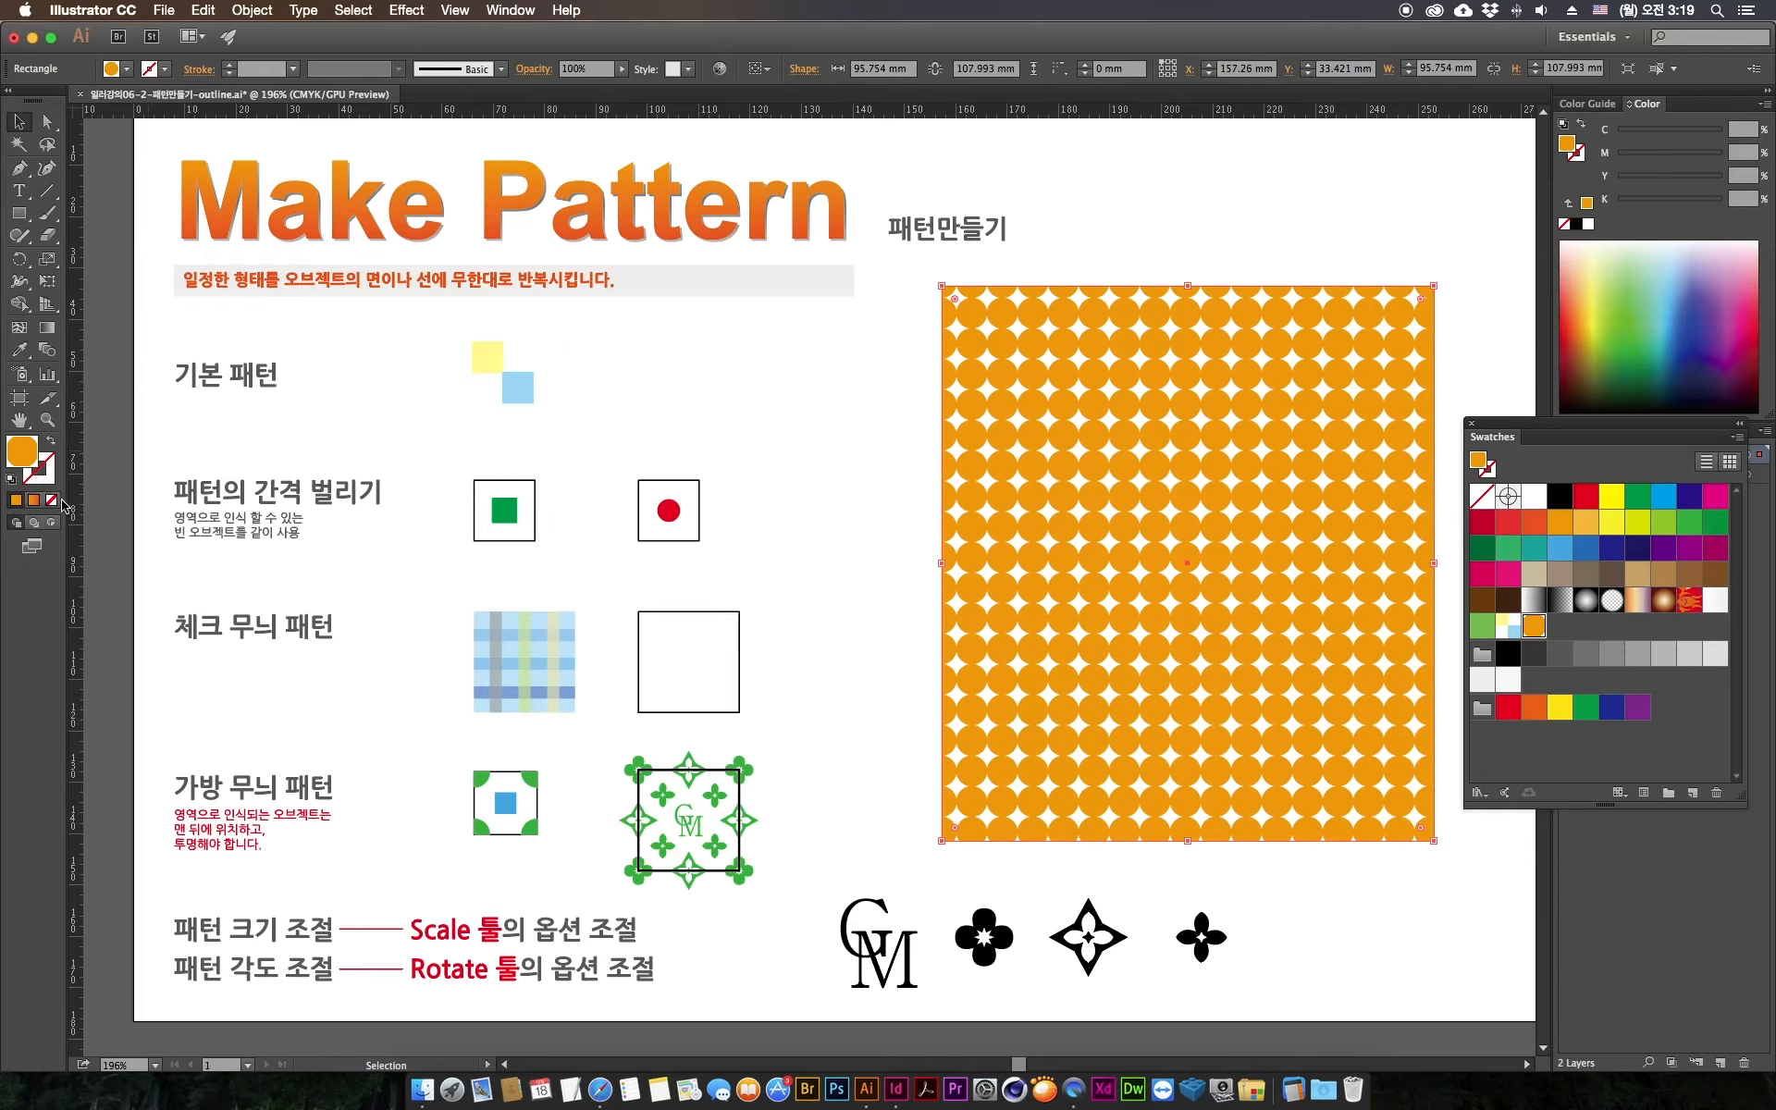
click(52, 500)
click(849, 577)
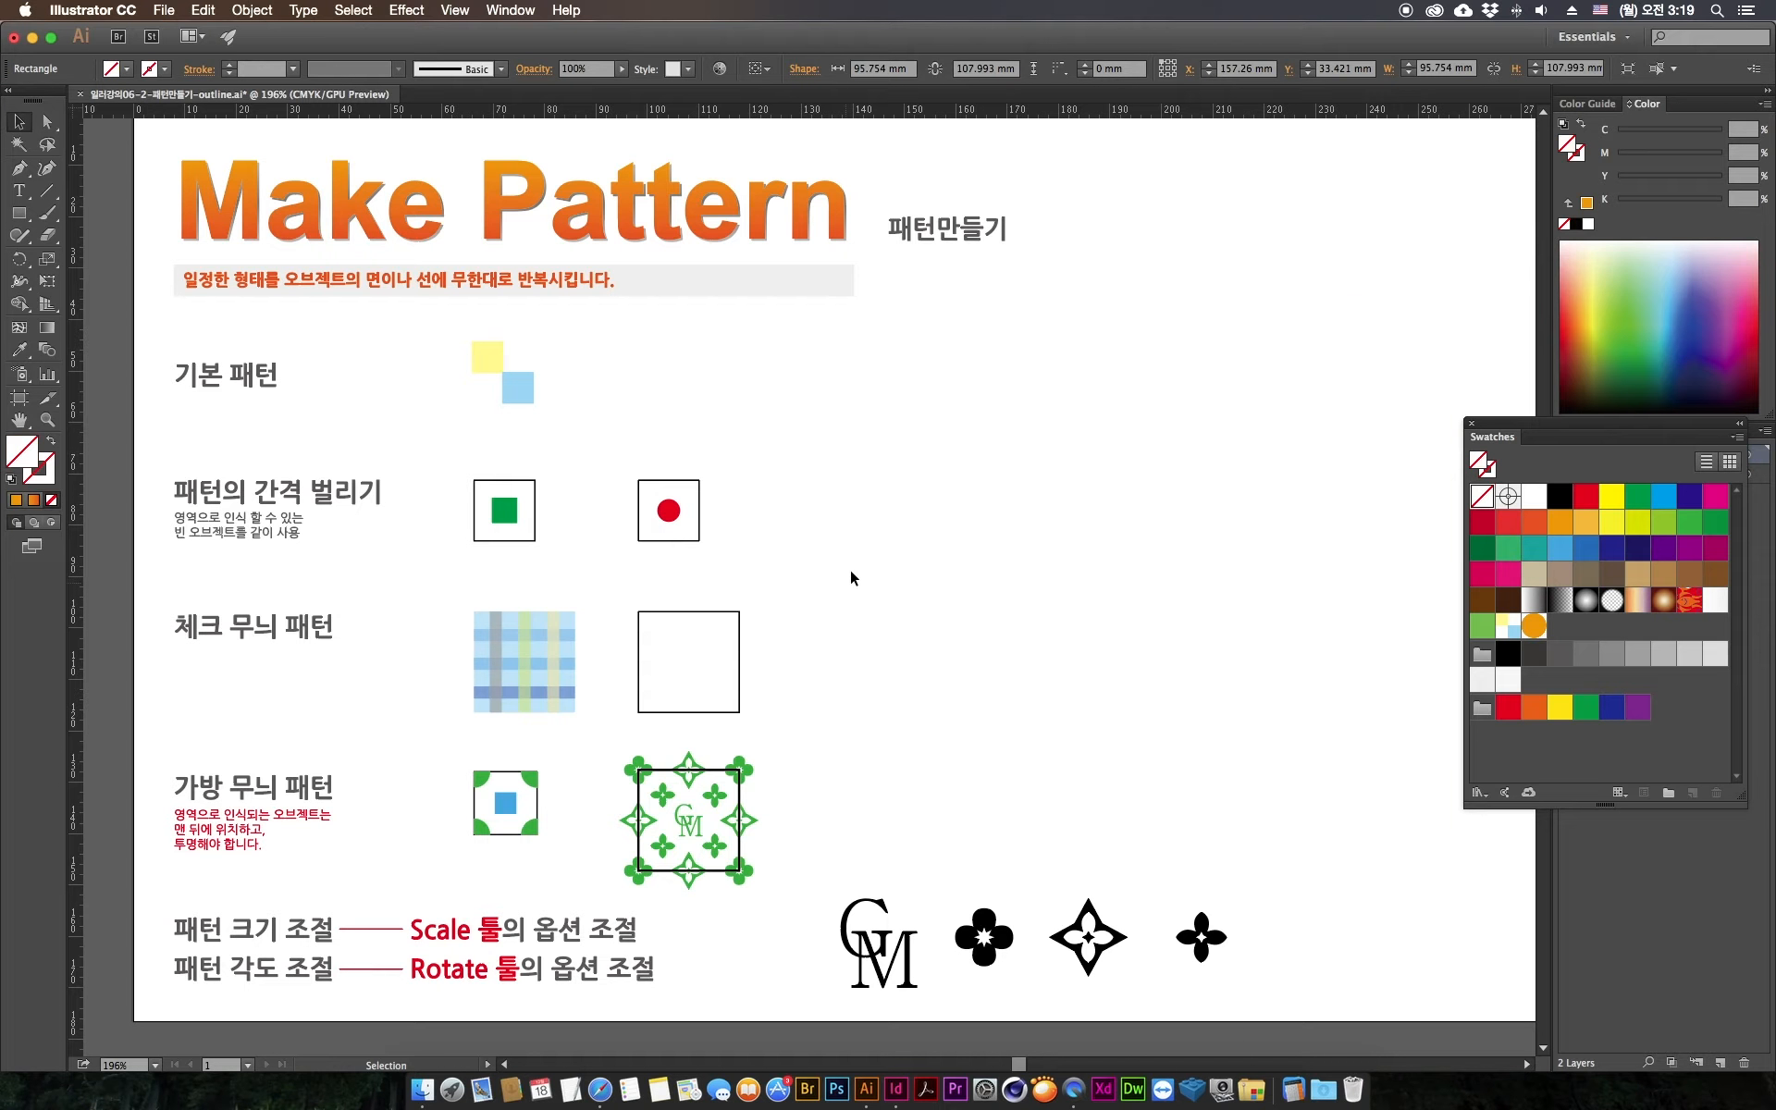
click(1083, 573)
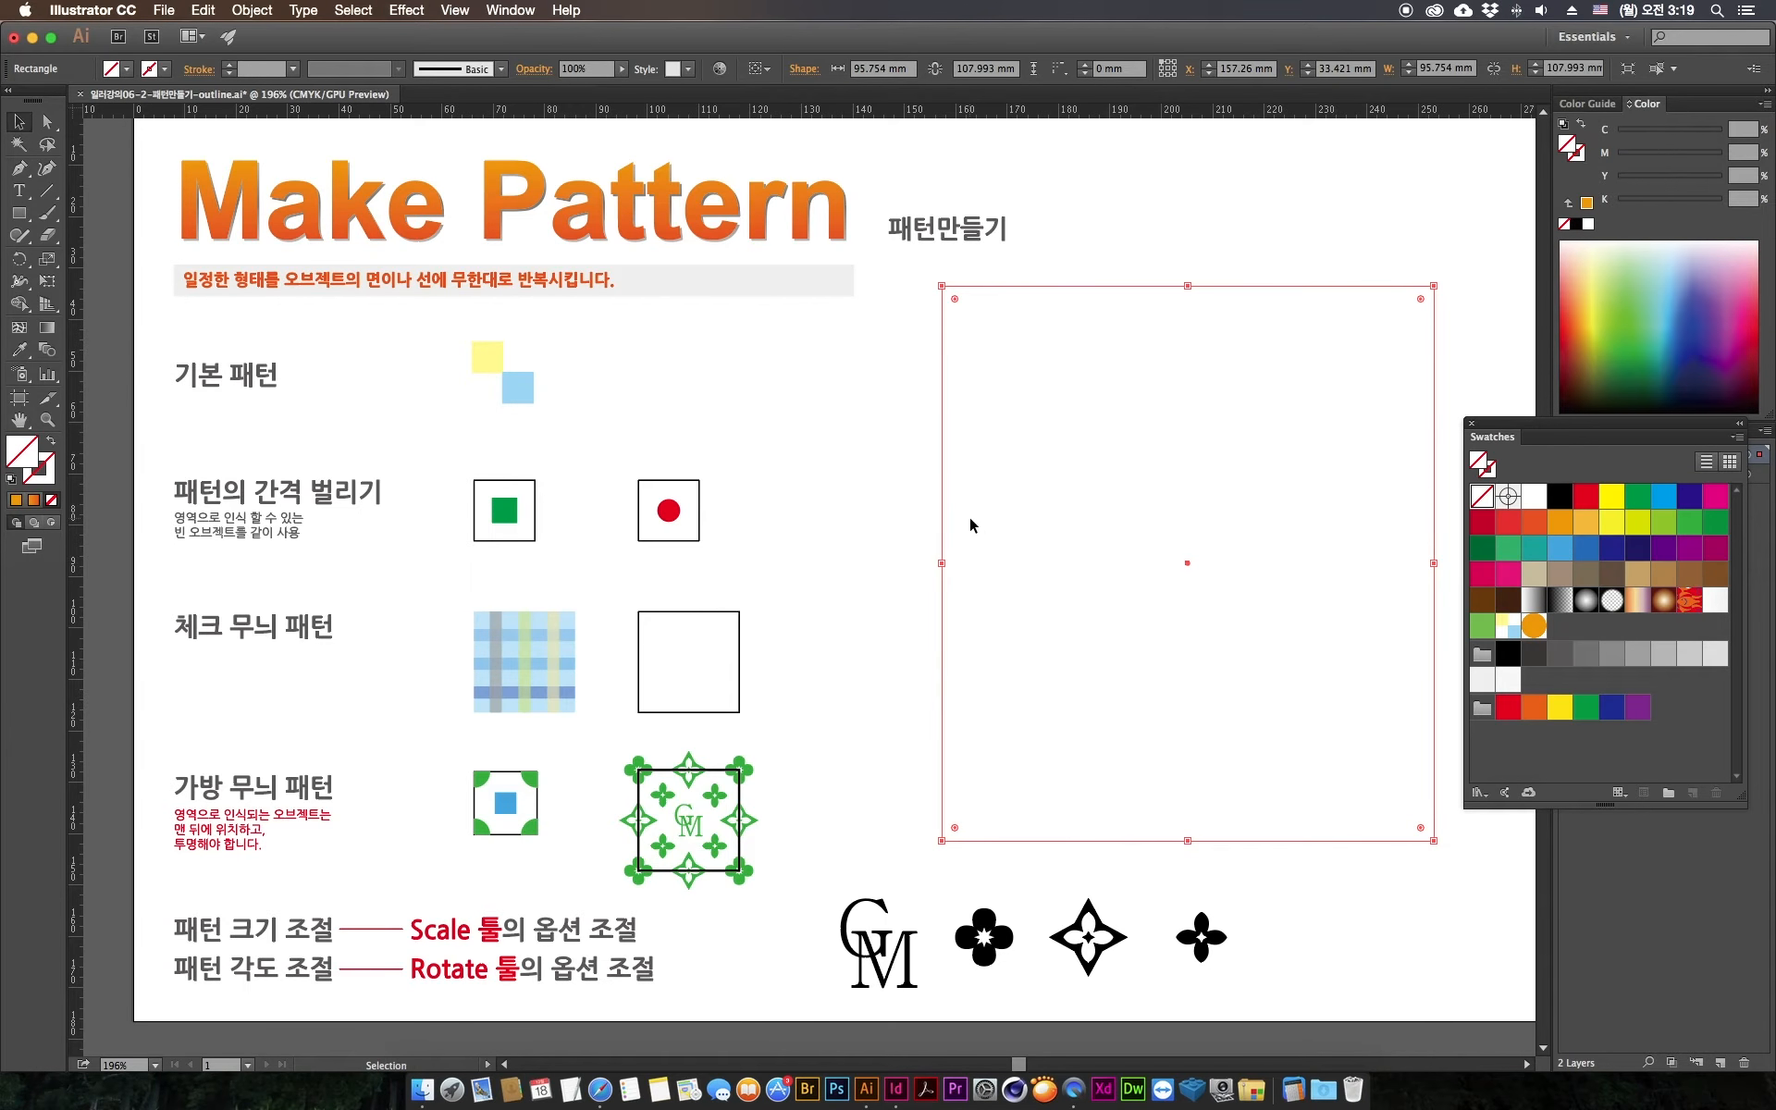
scroll(970, 526, right, 2)
scroll(969, 525, up, 1)
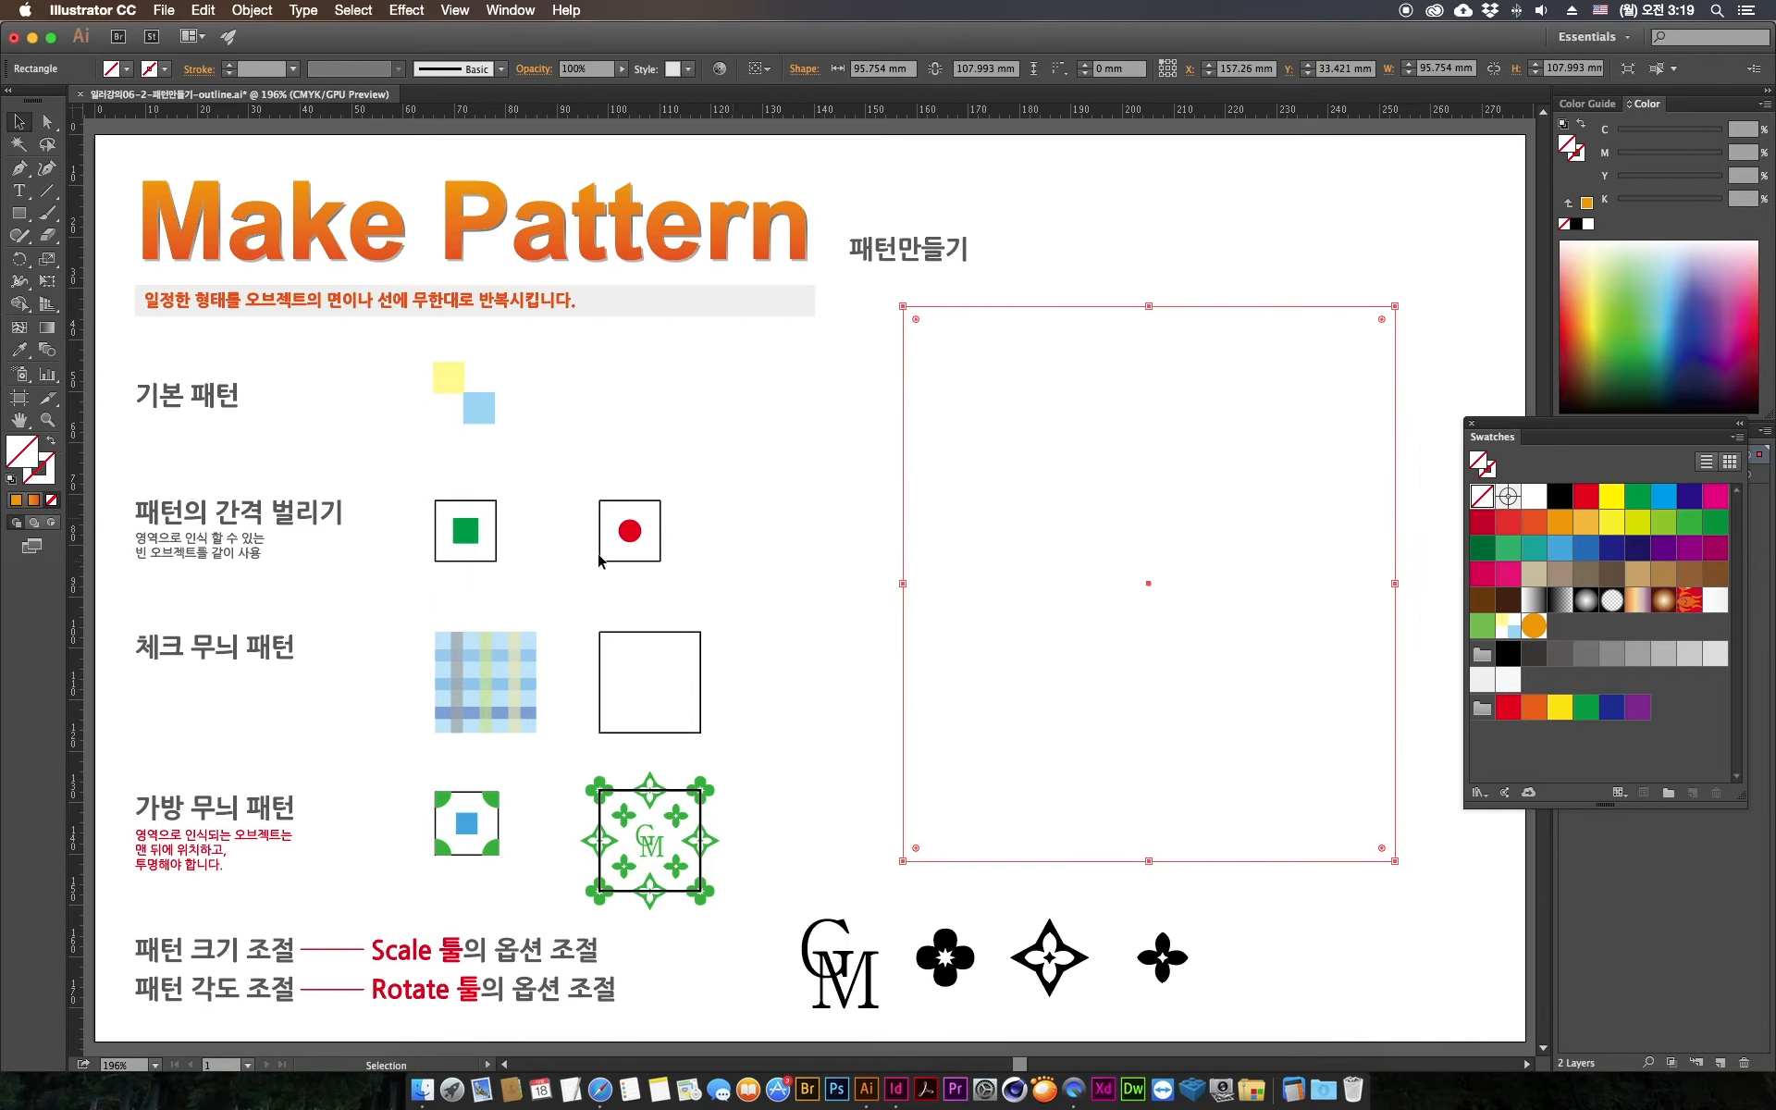
Step: Give the large unfilled rectangle a solid orange stroke and deselect it
click(467, 522)
click(547, 543)
drag(819, 435, 1202, 600)
double_click(47, 477)
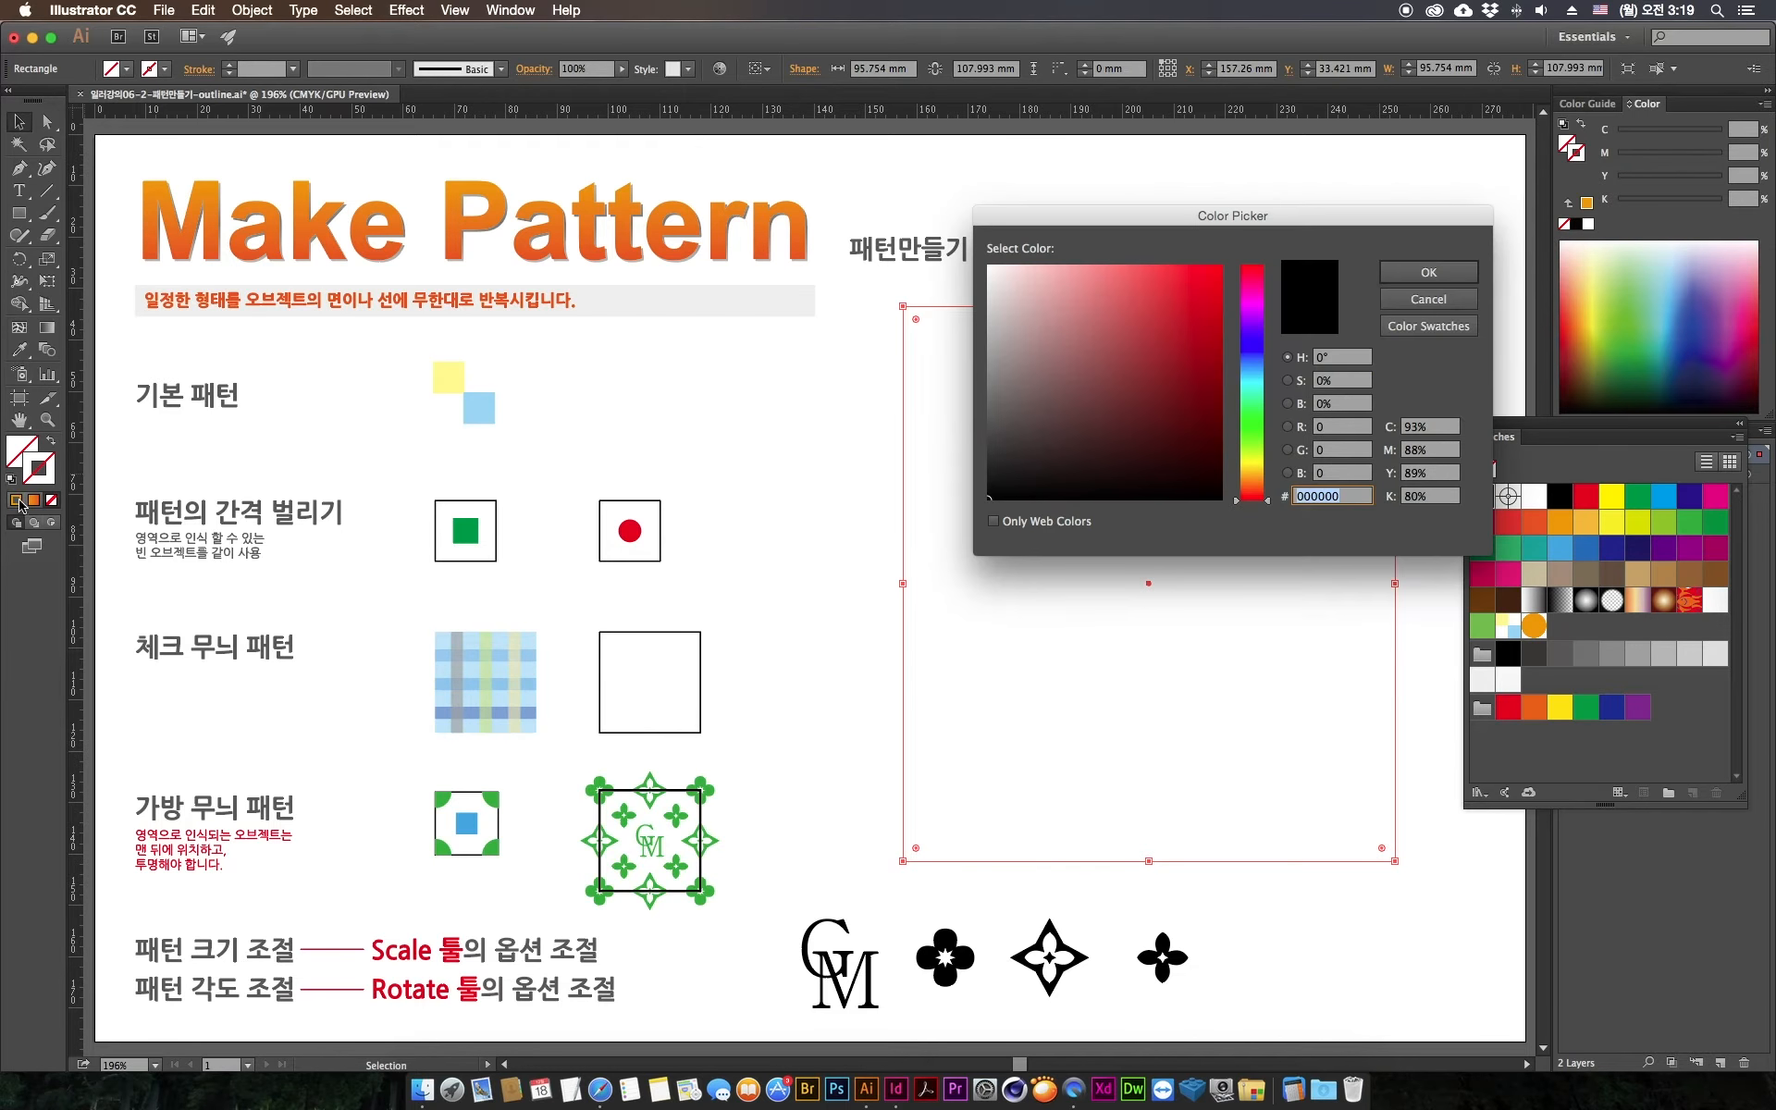
click(1428, 299)
click(34, 501)
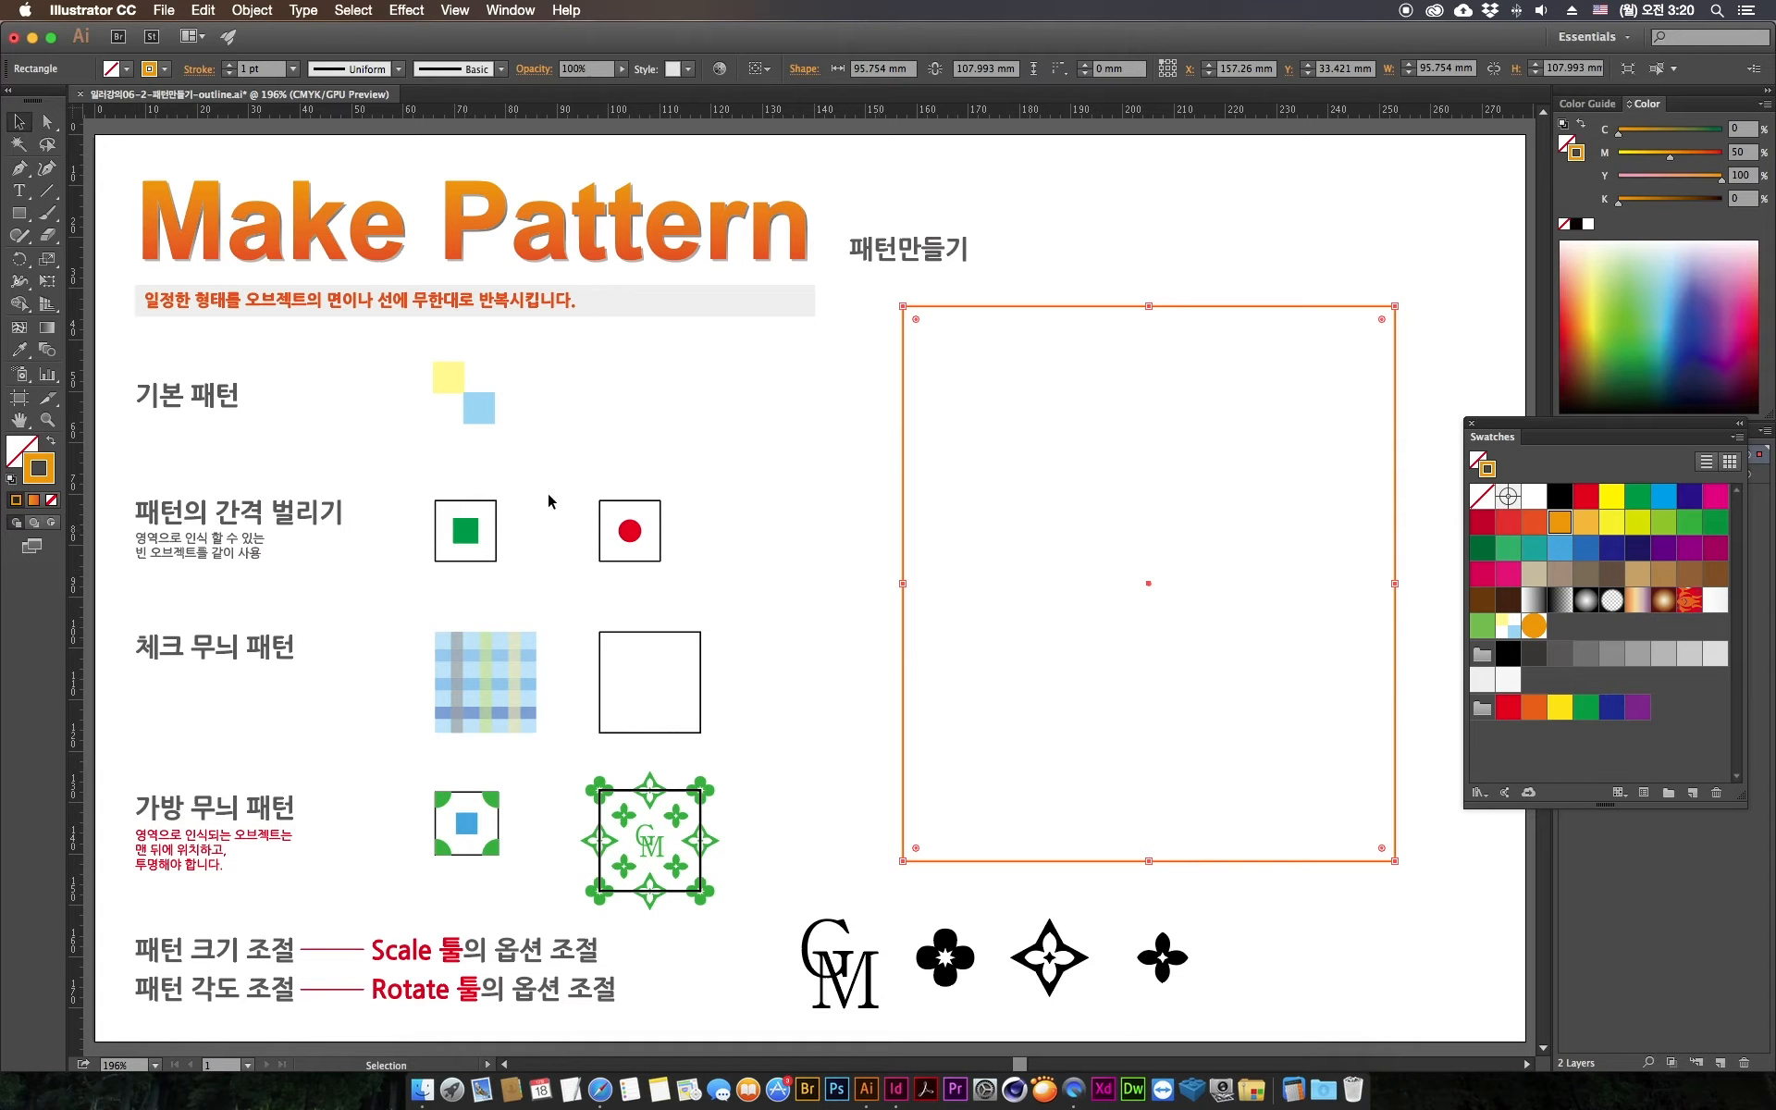
key(super+shift+a)
key(shift+e)
mouse_move(523, 473)
mouse_down()
mouse_move(492, 535)
mouse_move(504, 558)
mouse_up()
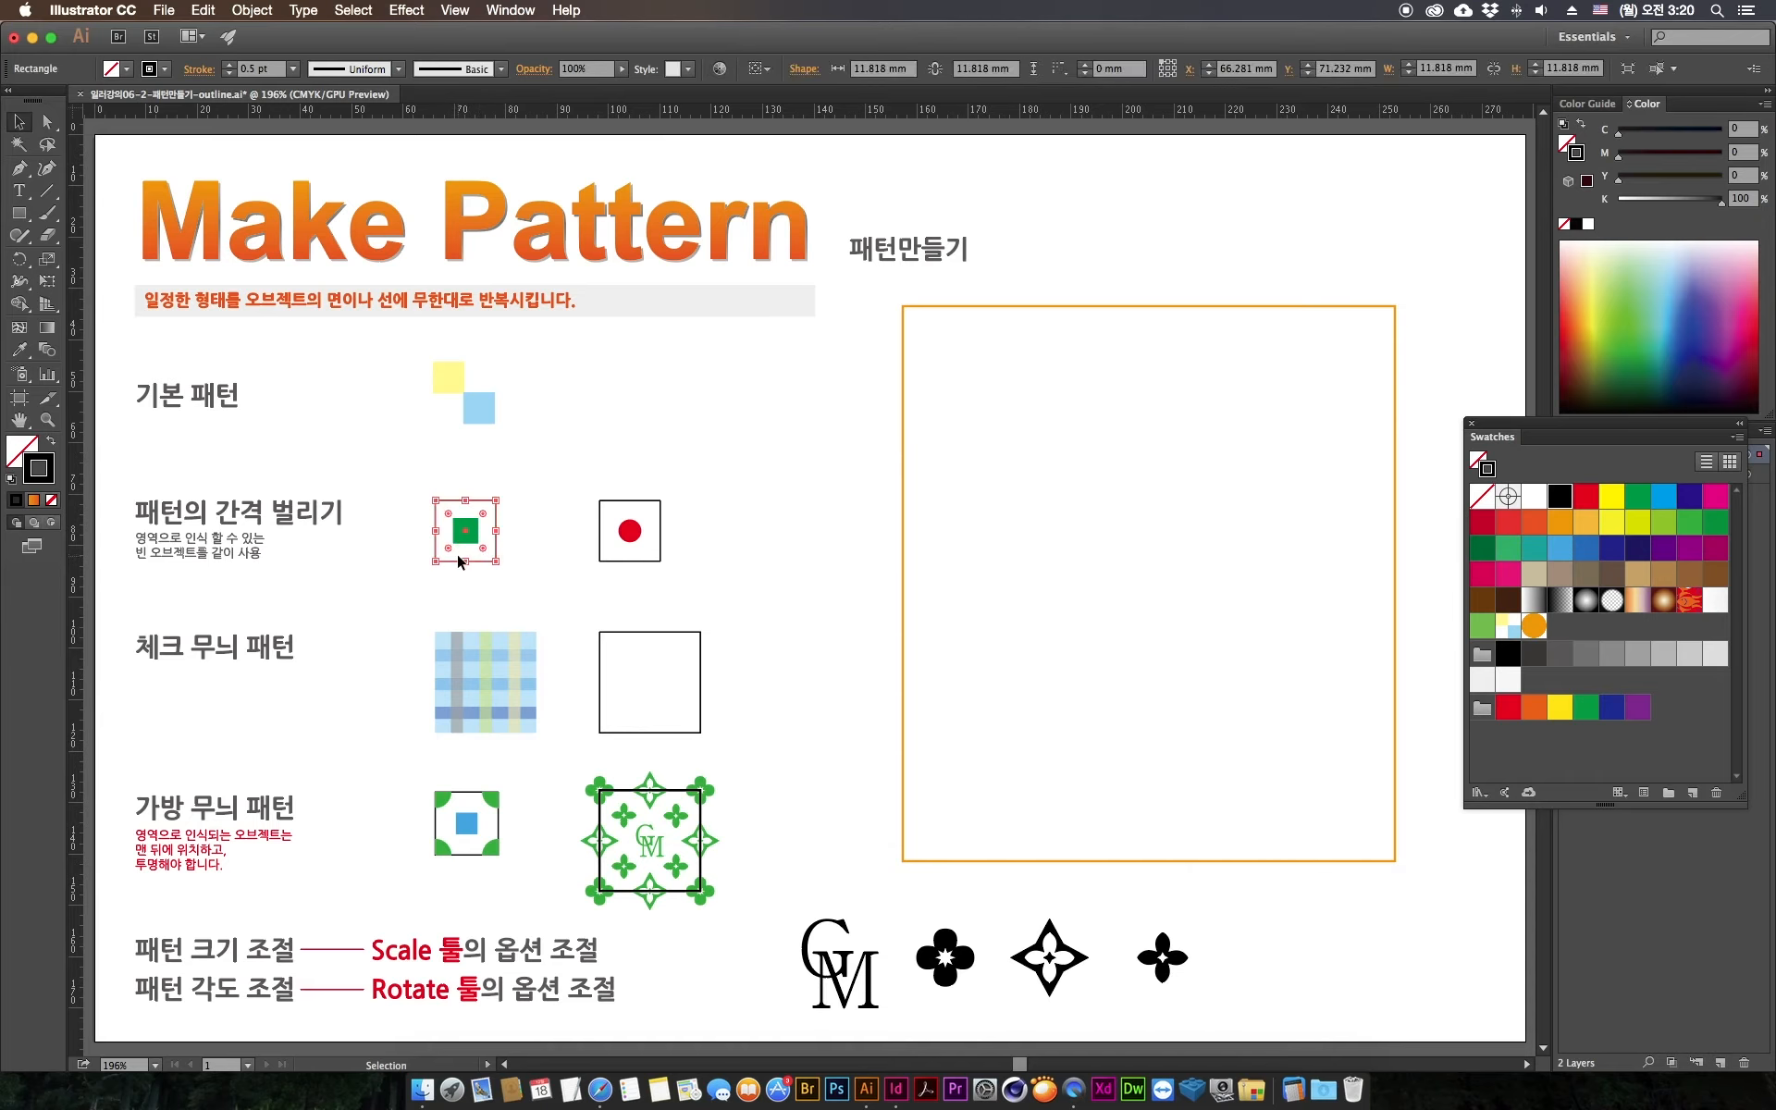
drag(497, 561, 417, 472)
key(super+z)
click(518, 596)
drag(522, 589, 705, 409)
key(super+z)
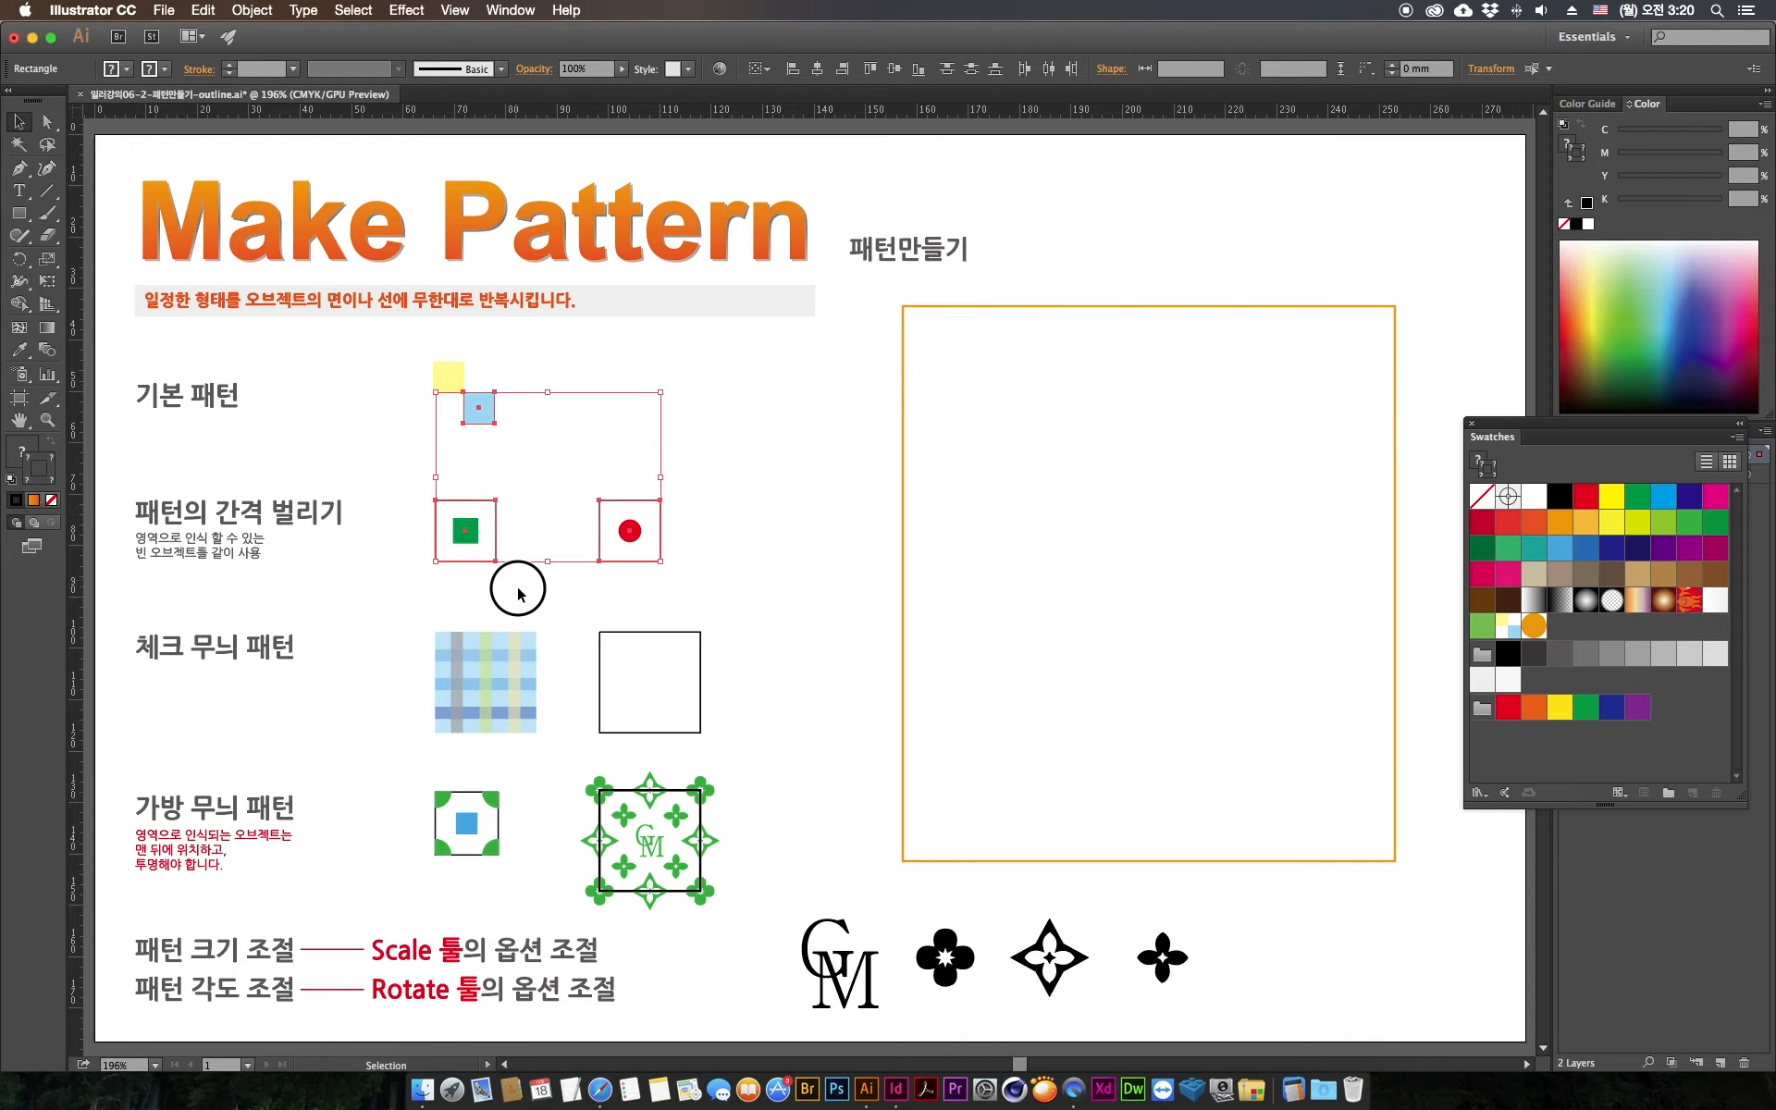
Step: Store the green square together with its outlined square frame as a pattern swatch
click(519, 594)
drag(392, 440, 1571, 636)
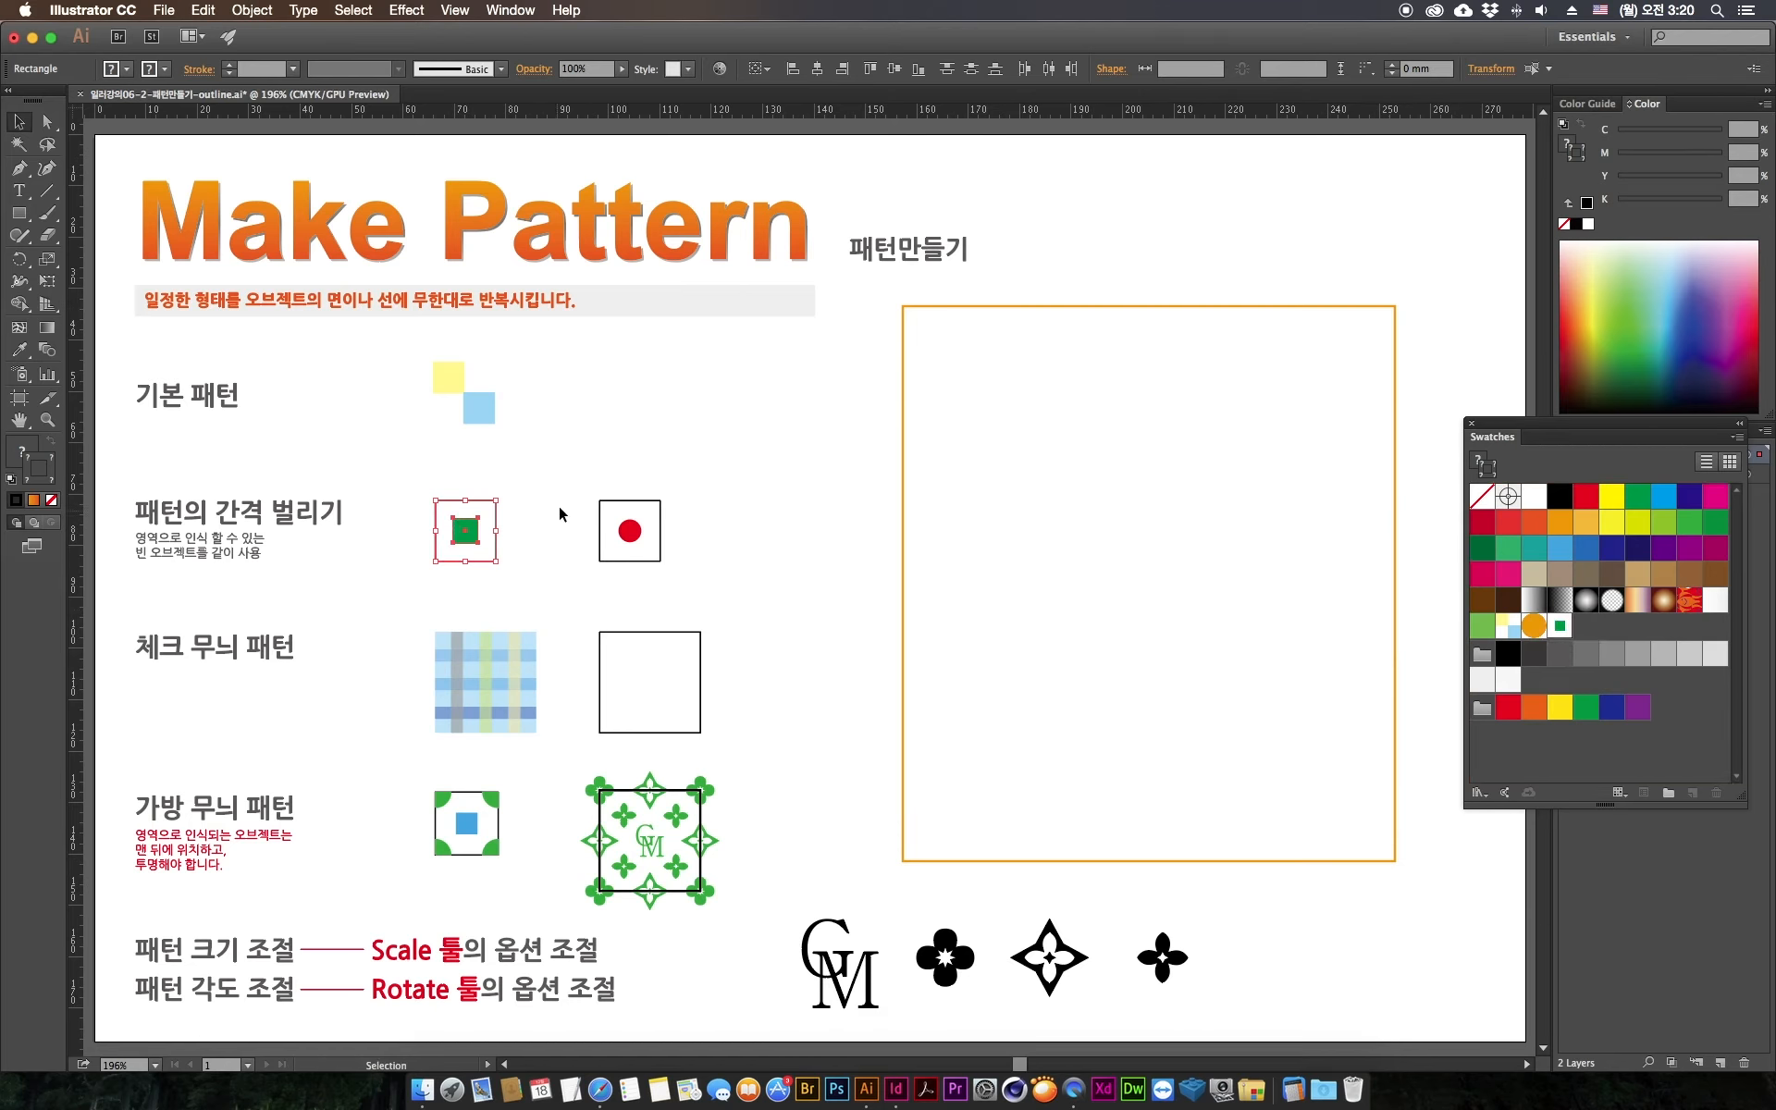
click(533, 477)
click(494, 521)
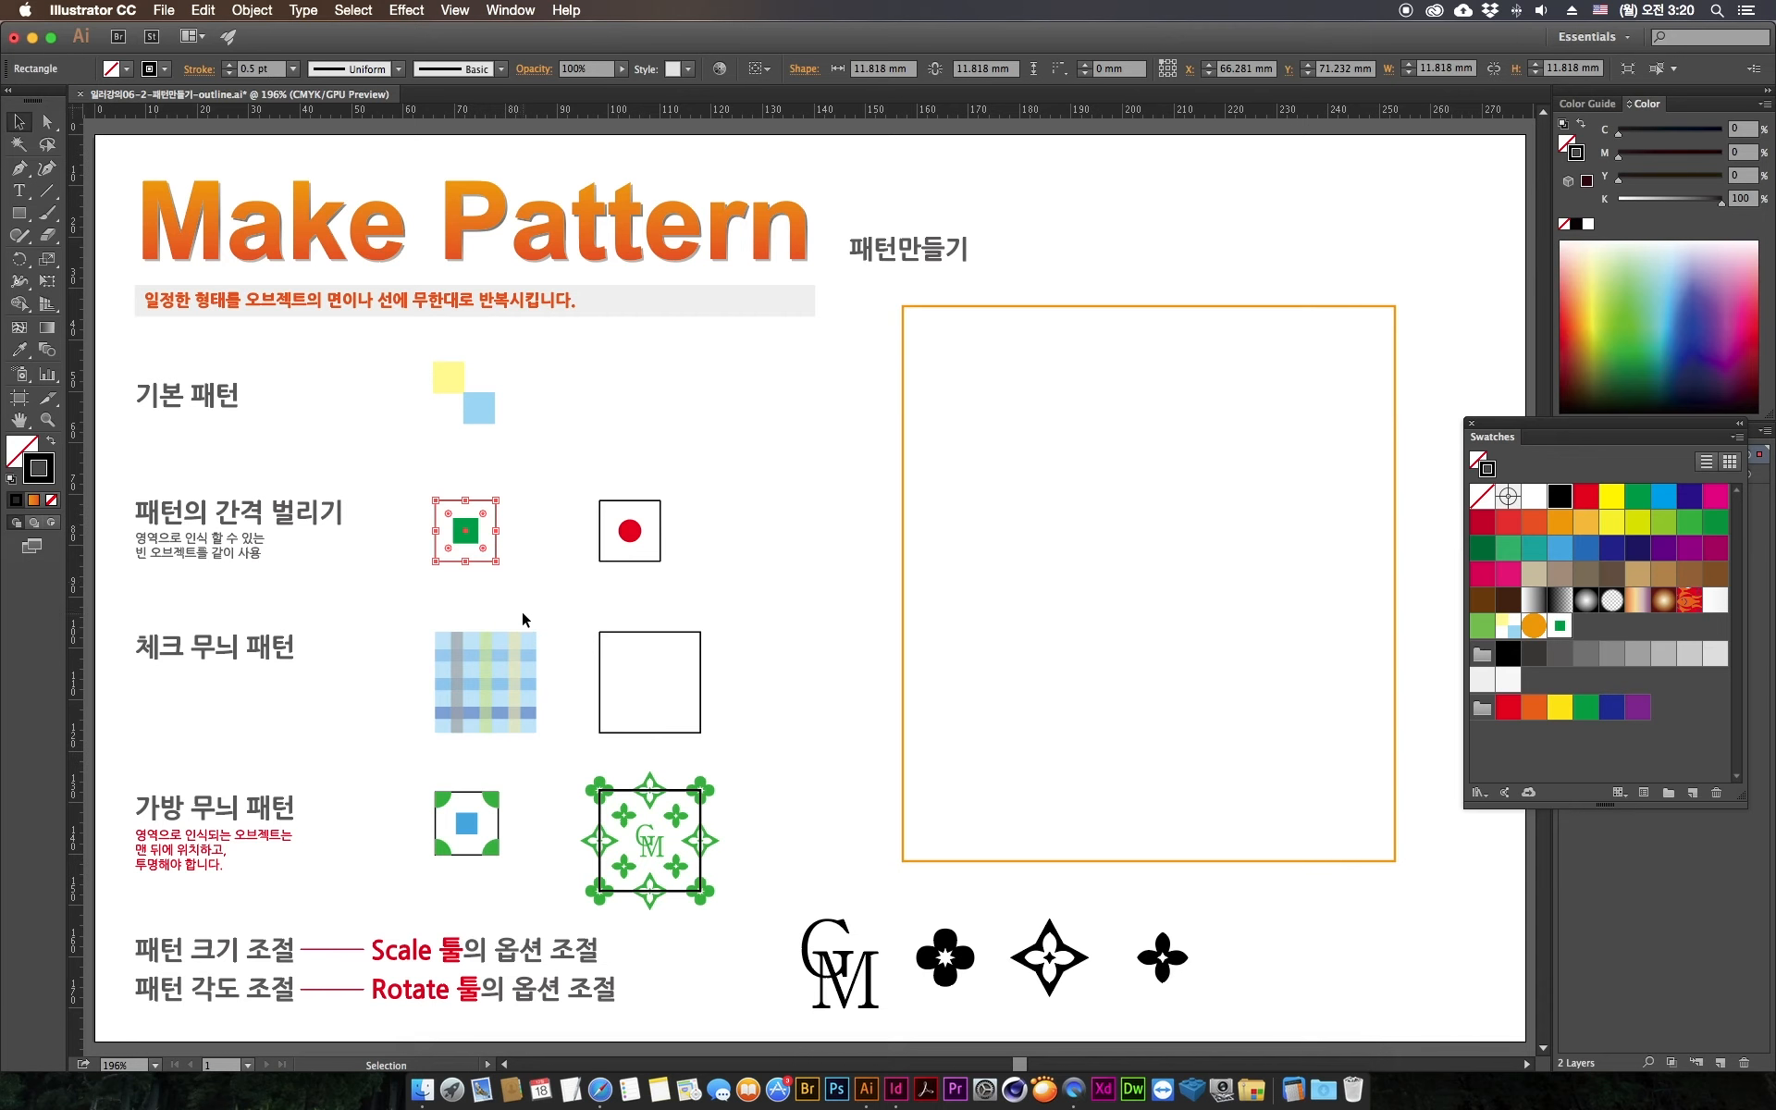
Step: Enlarge the large orange-stroked rectangle to about 105.5 × 131.8 mm, keeping its lower corner opposite the moved corner in place
drag(901, 357, 956, 485)
double_click(1479, 461)
click(1448, 303)
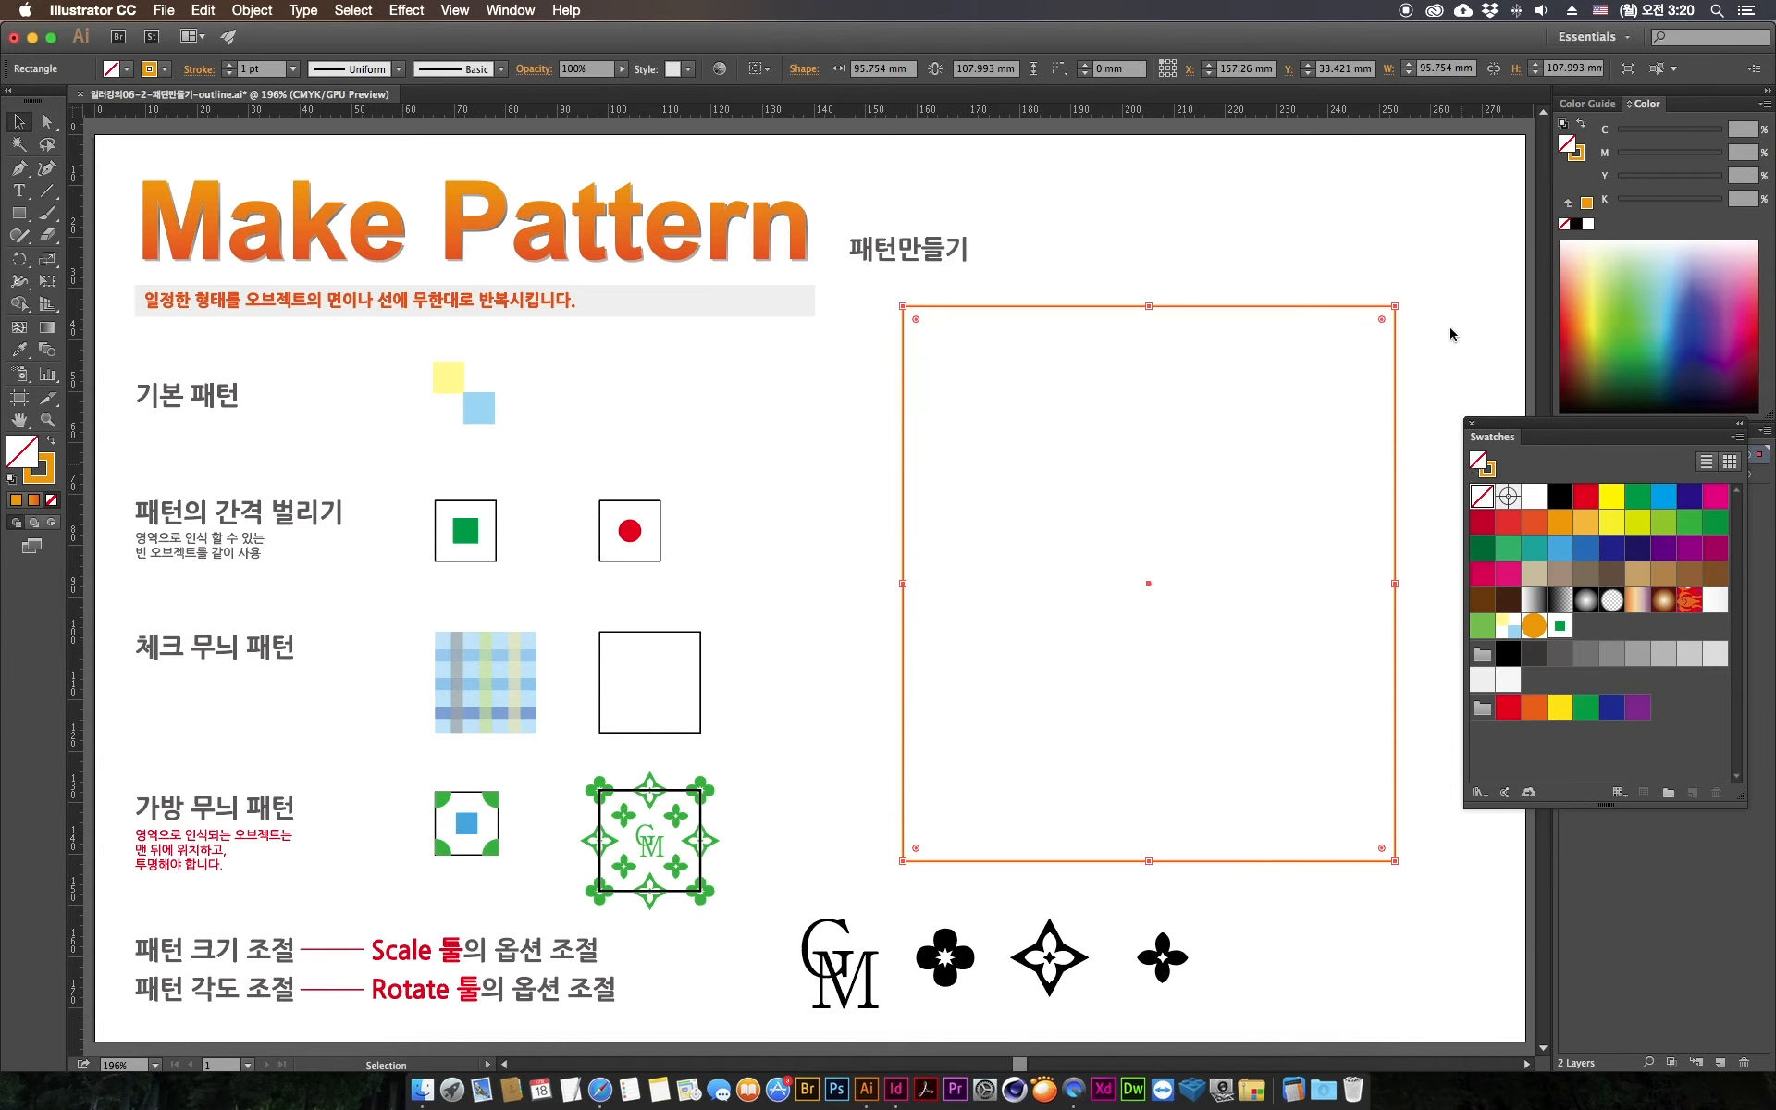
drag(1396, 307, 1445, 184)
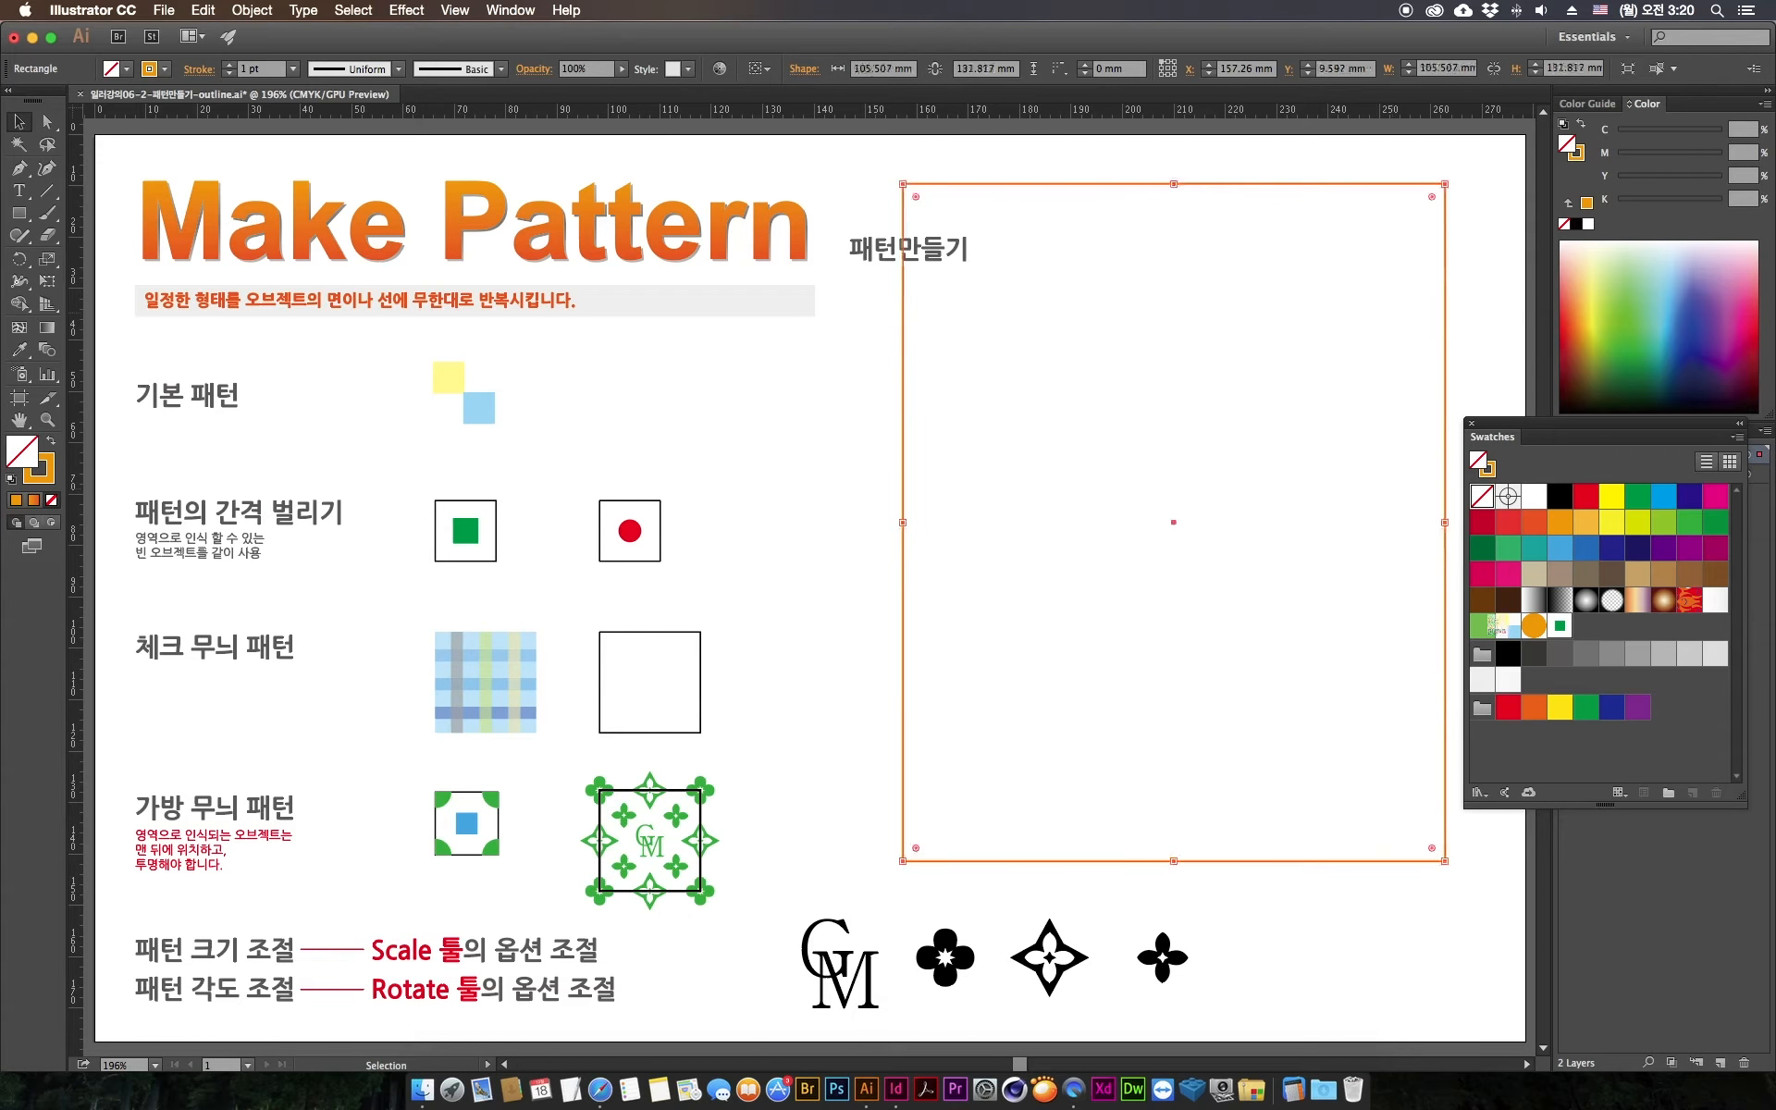
Step: Fill the large rectangle with the framed green square pattern, leave pattern editing mode and deselect the rectangle
double_click(1560, 626)
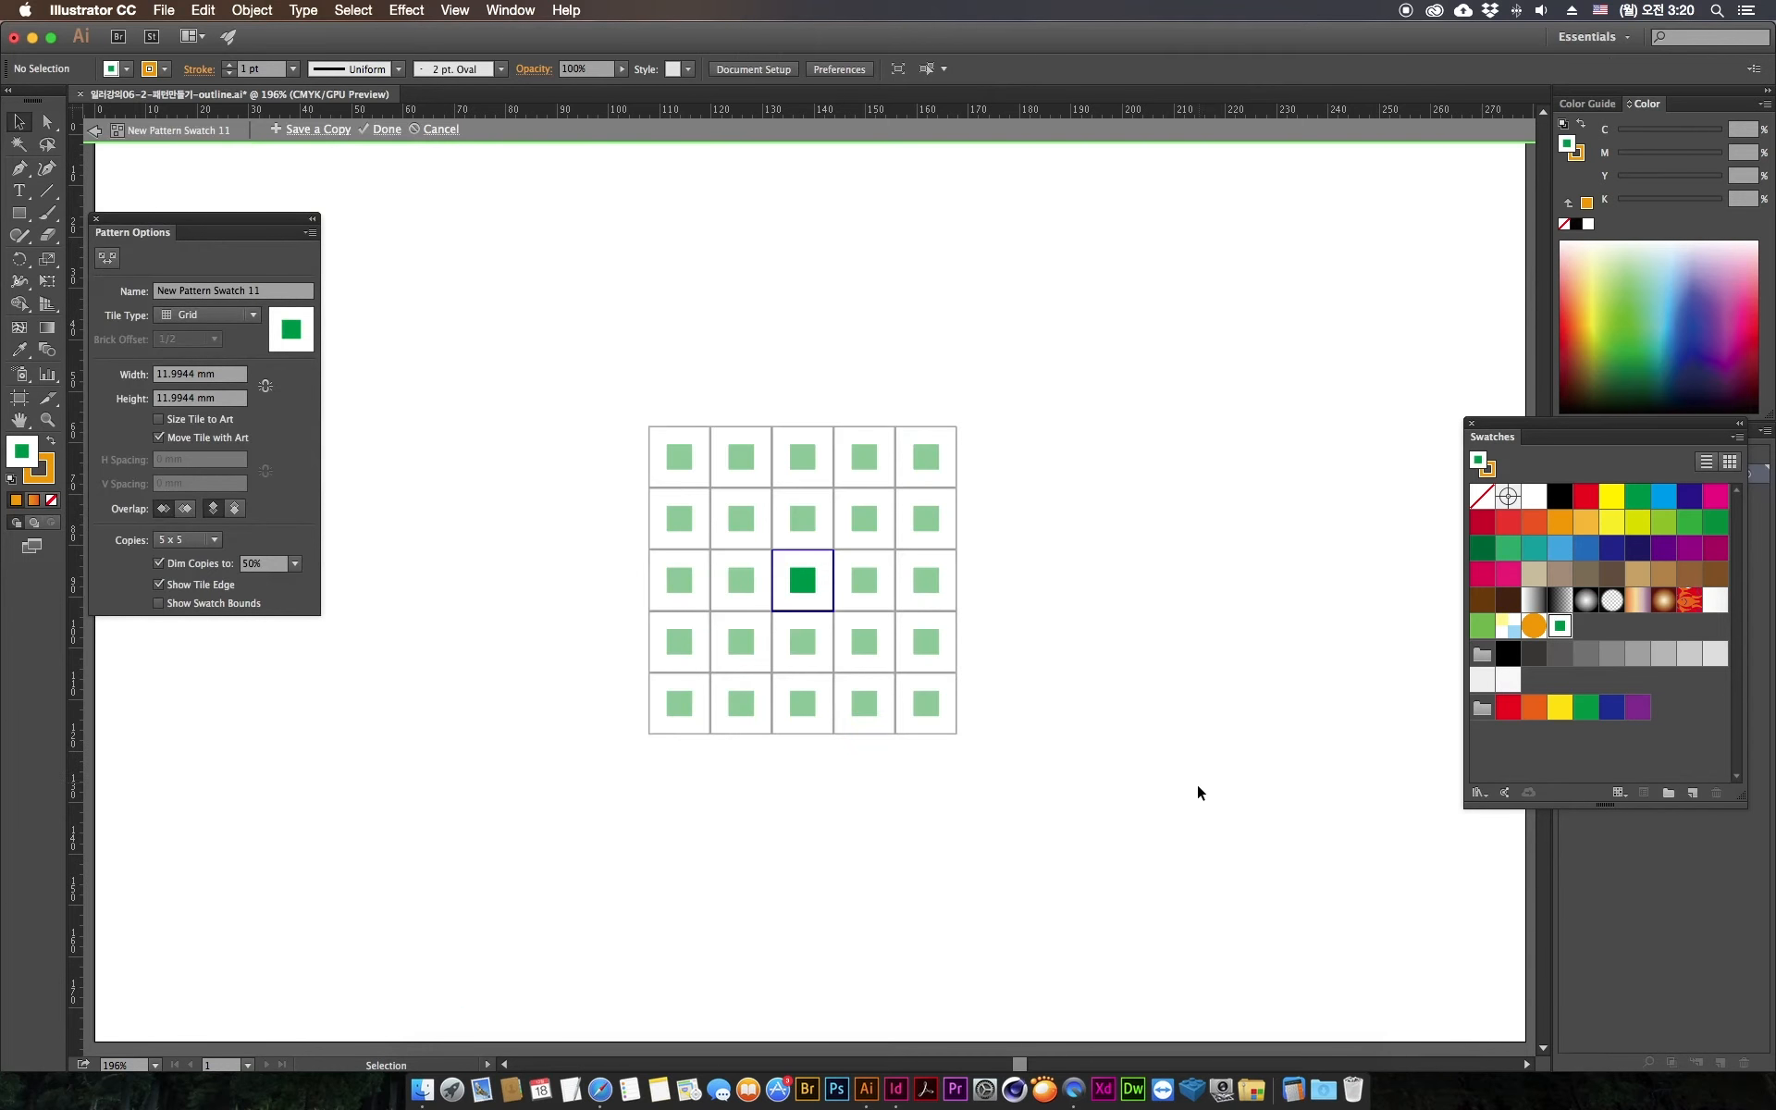
click(1599, 759)
click(94, 130)
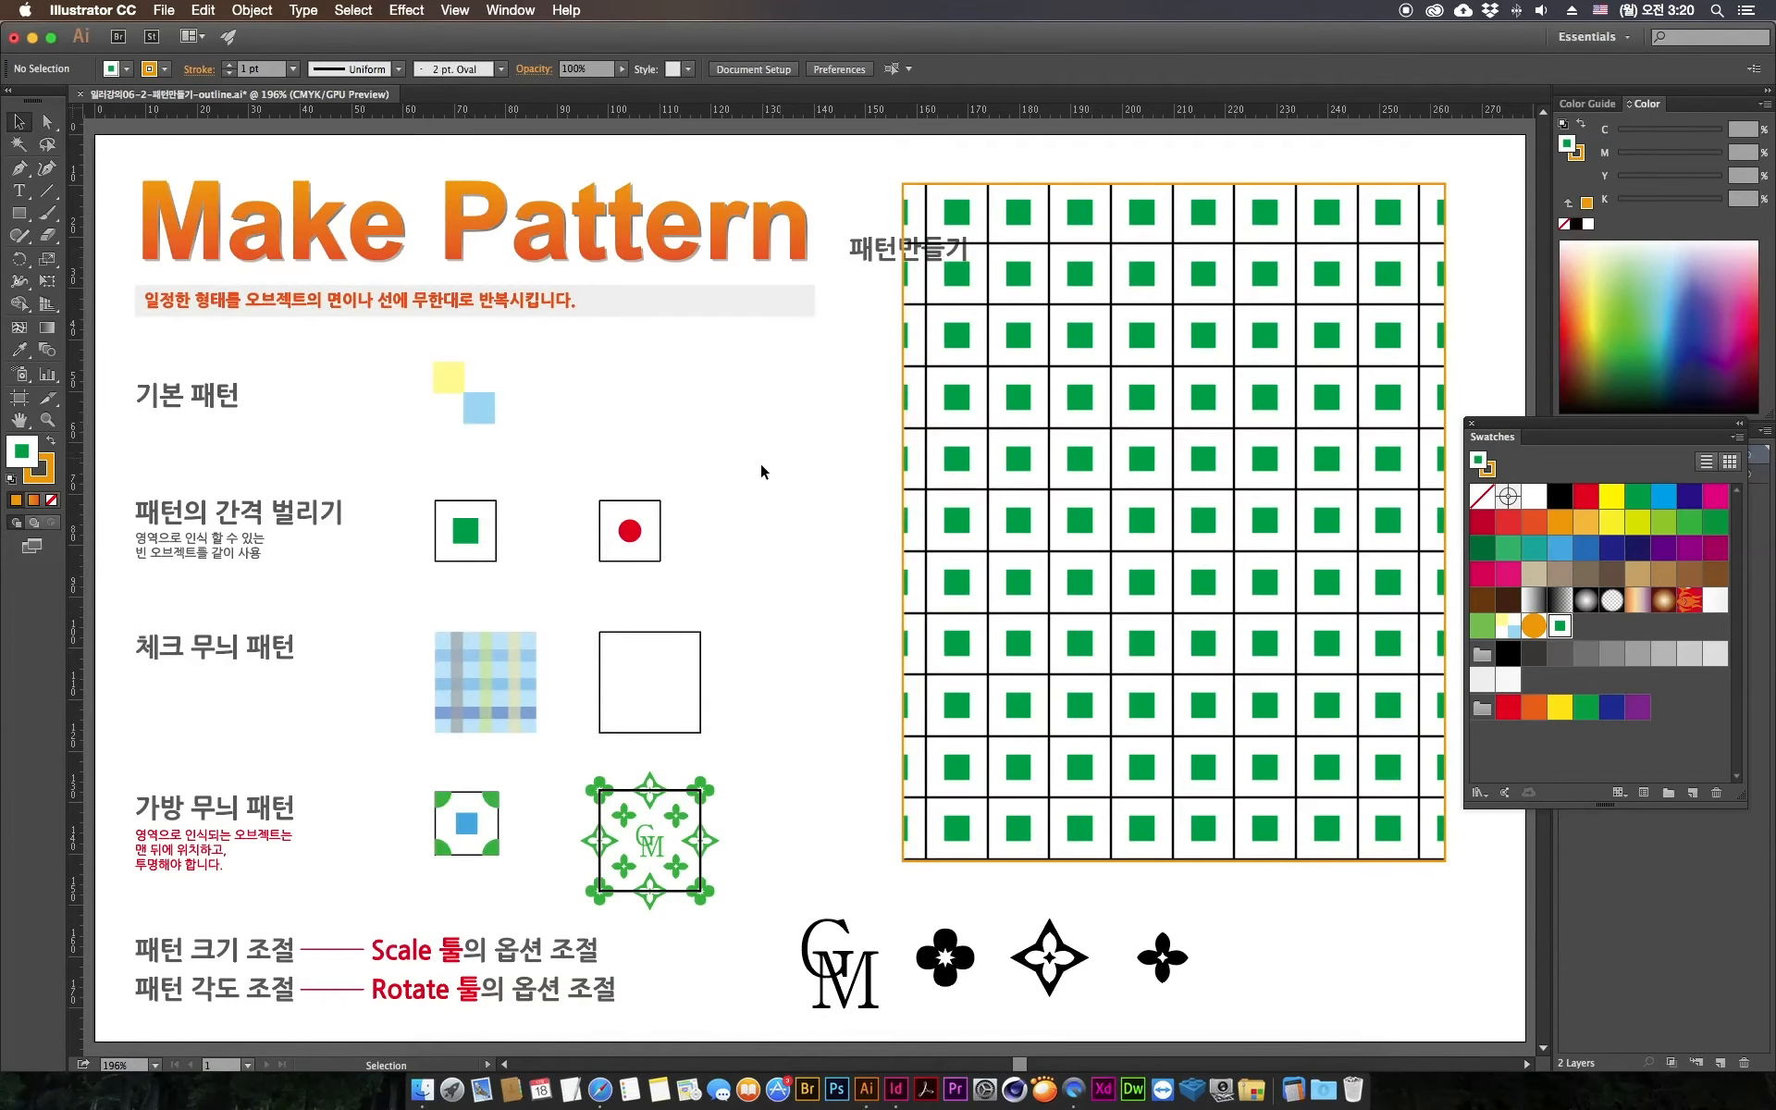
drag(768, 381, 1141, 573)
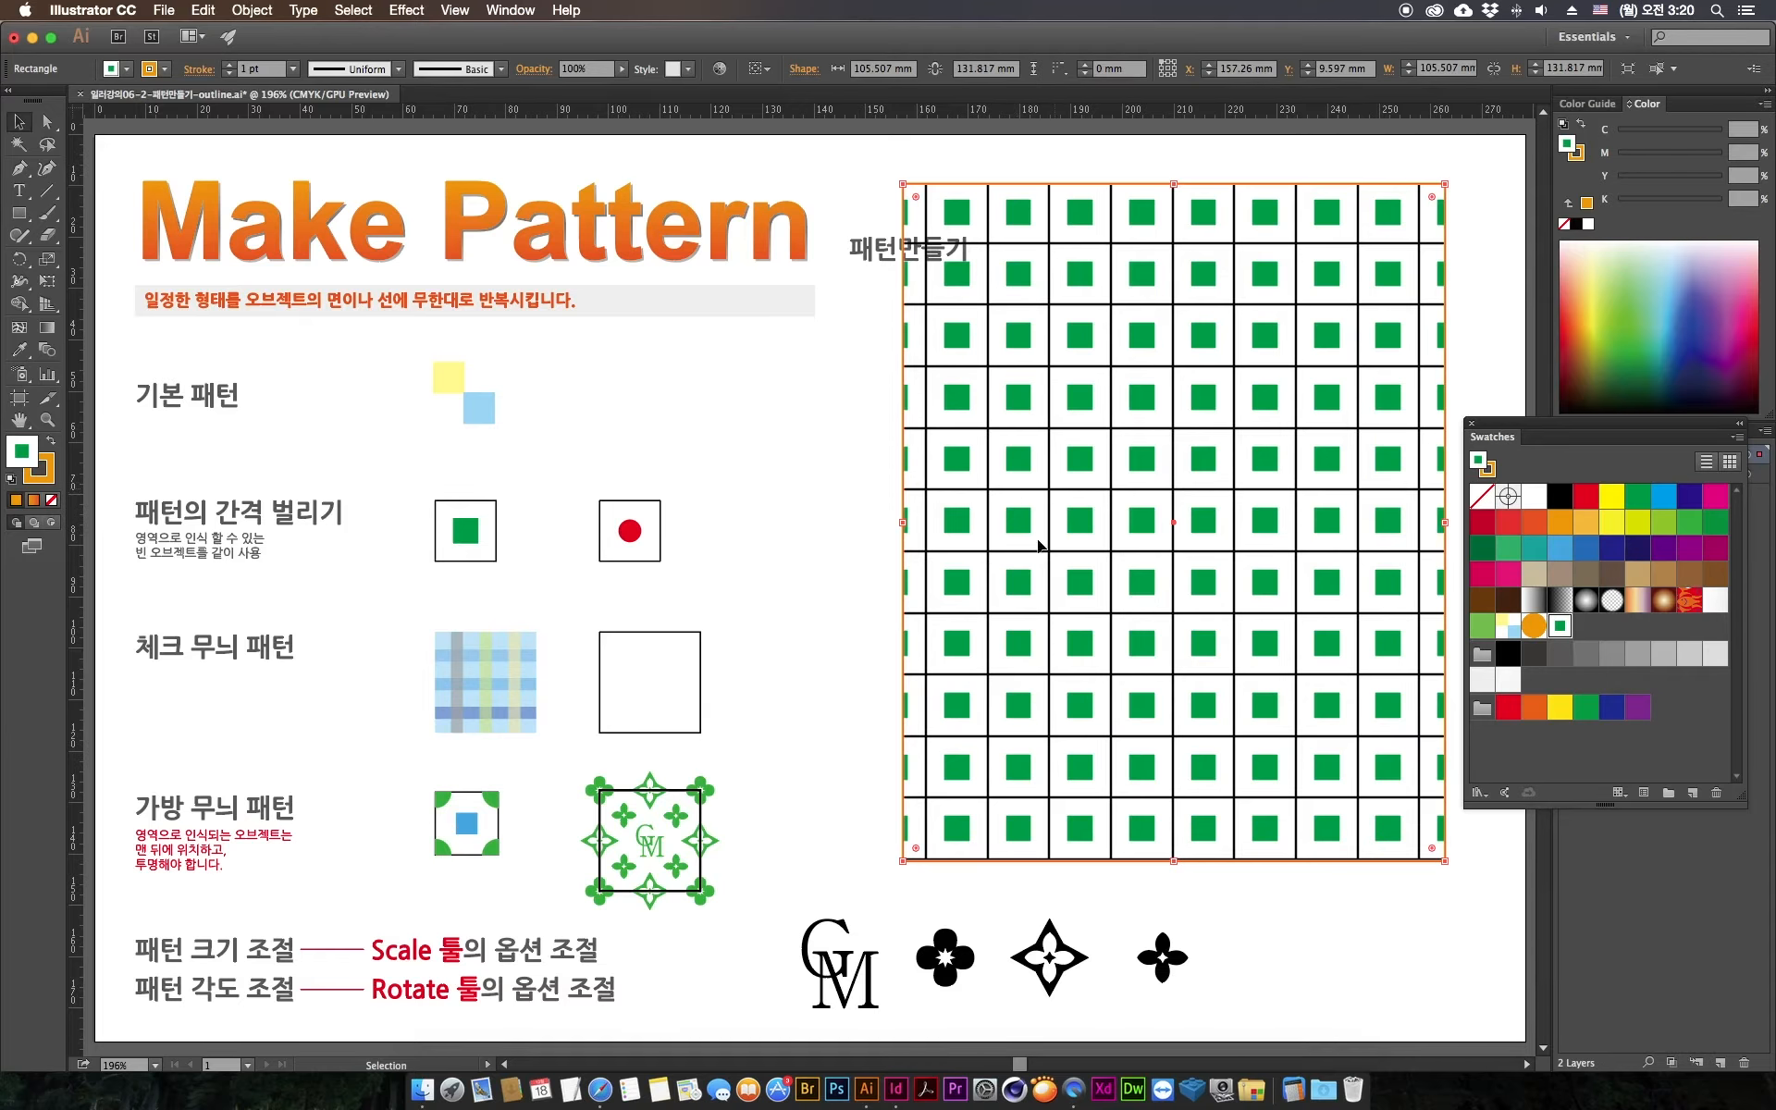
click(512, 492)
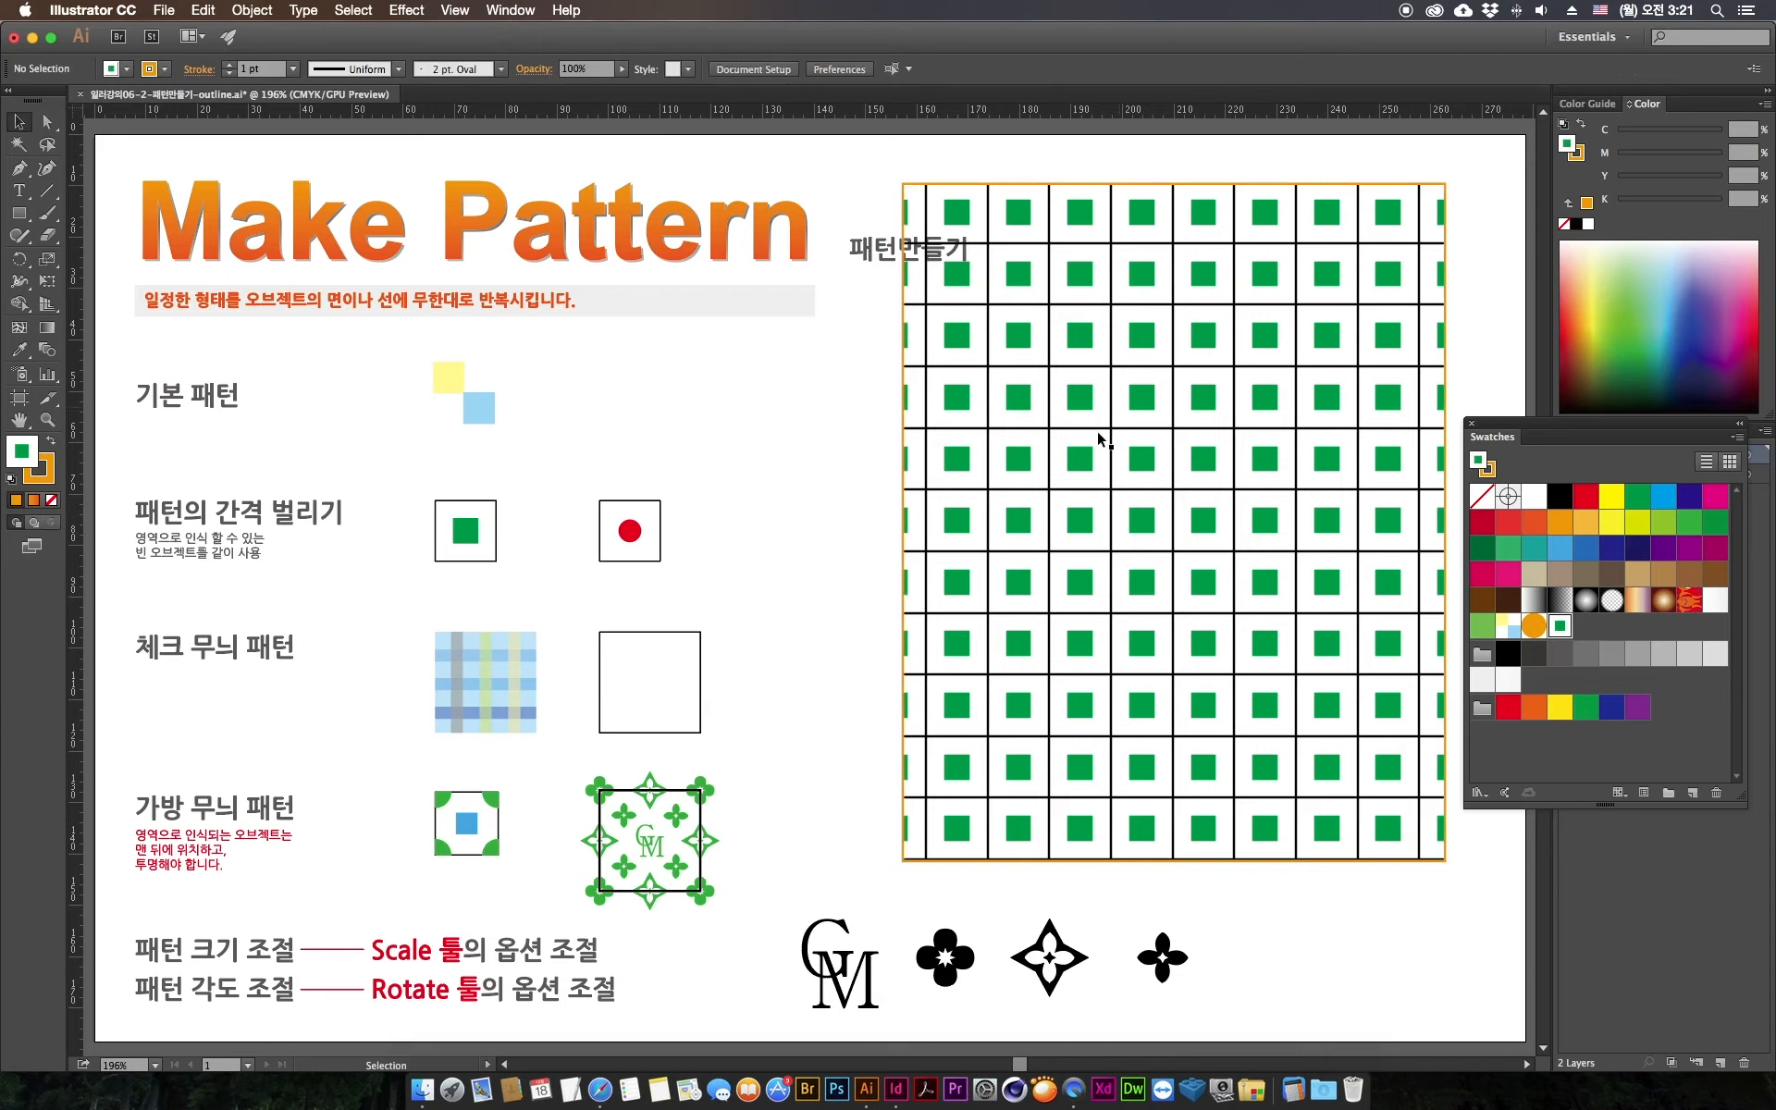
Step: Set the stroke of the square frame around the green square to None
drag(517, 485, 465, 541)
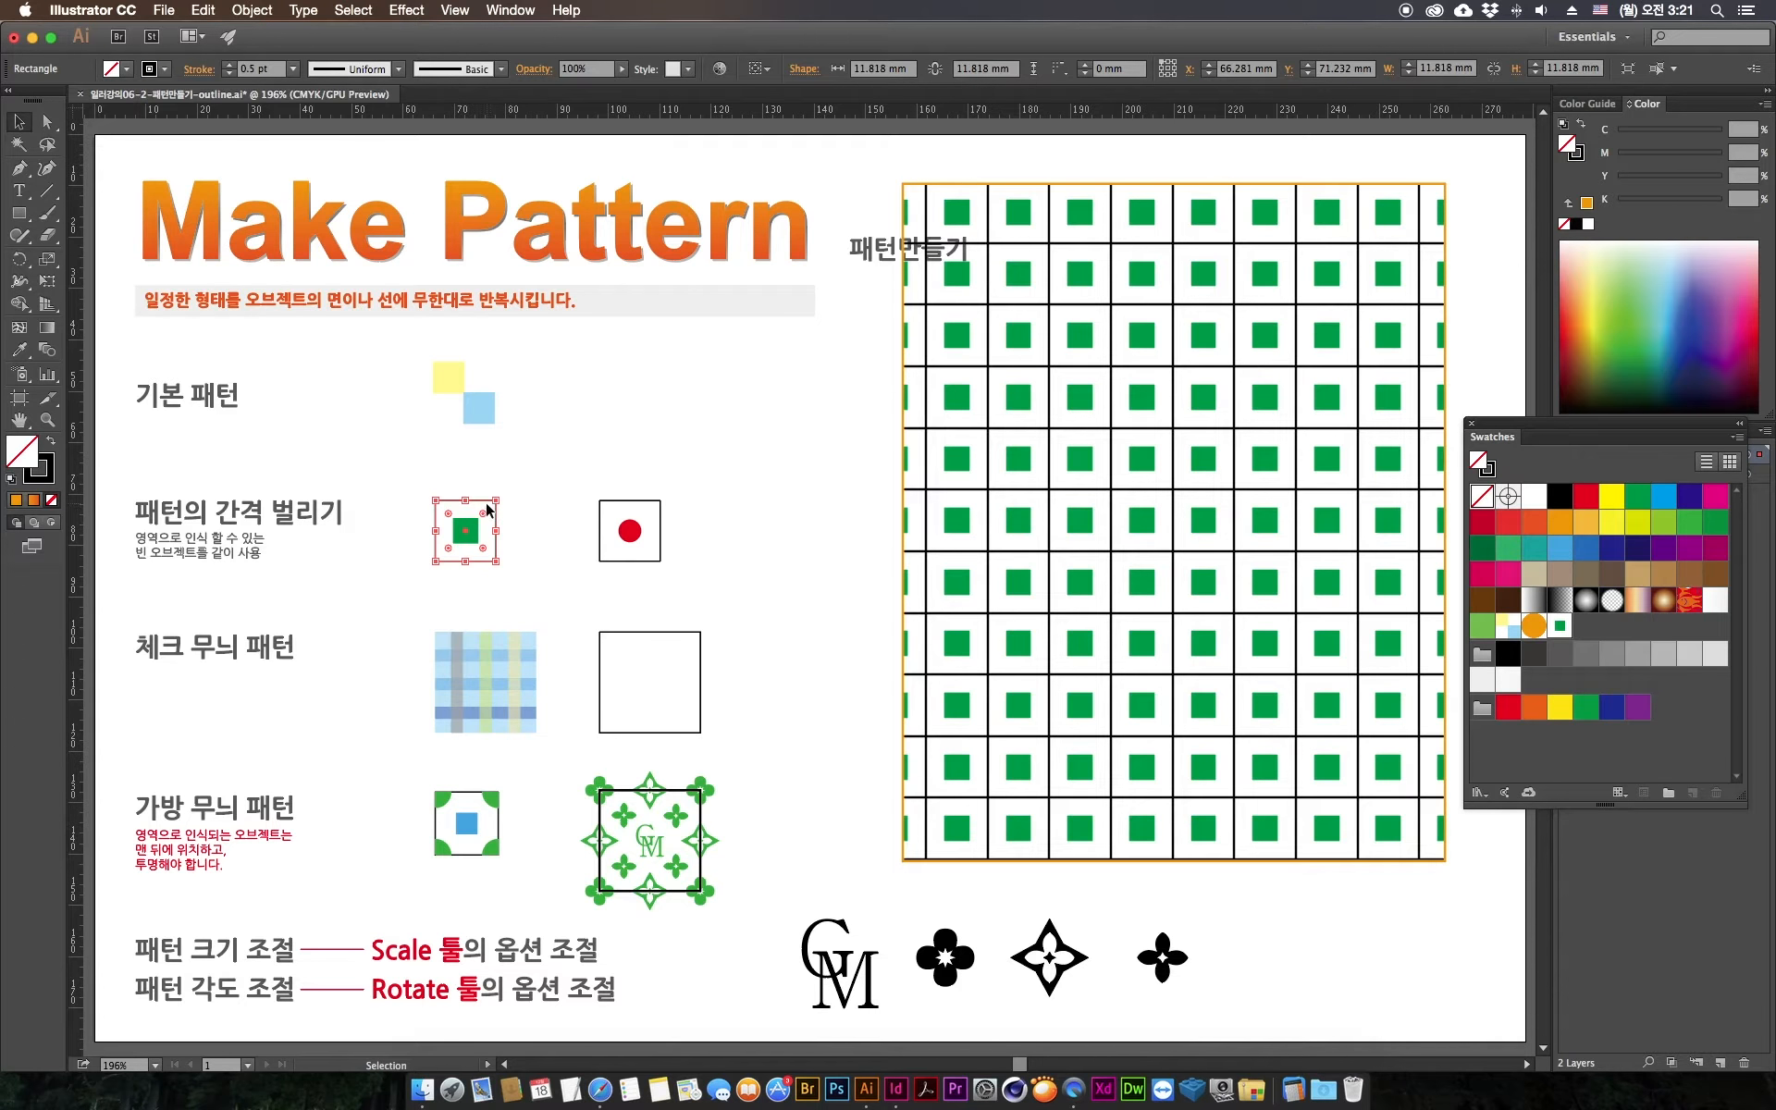
double_click(46, 472)
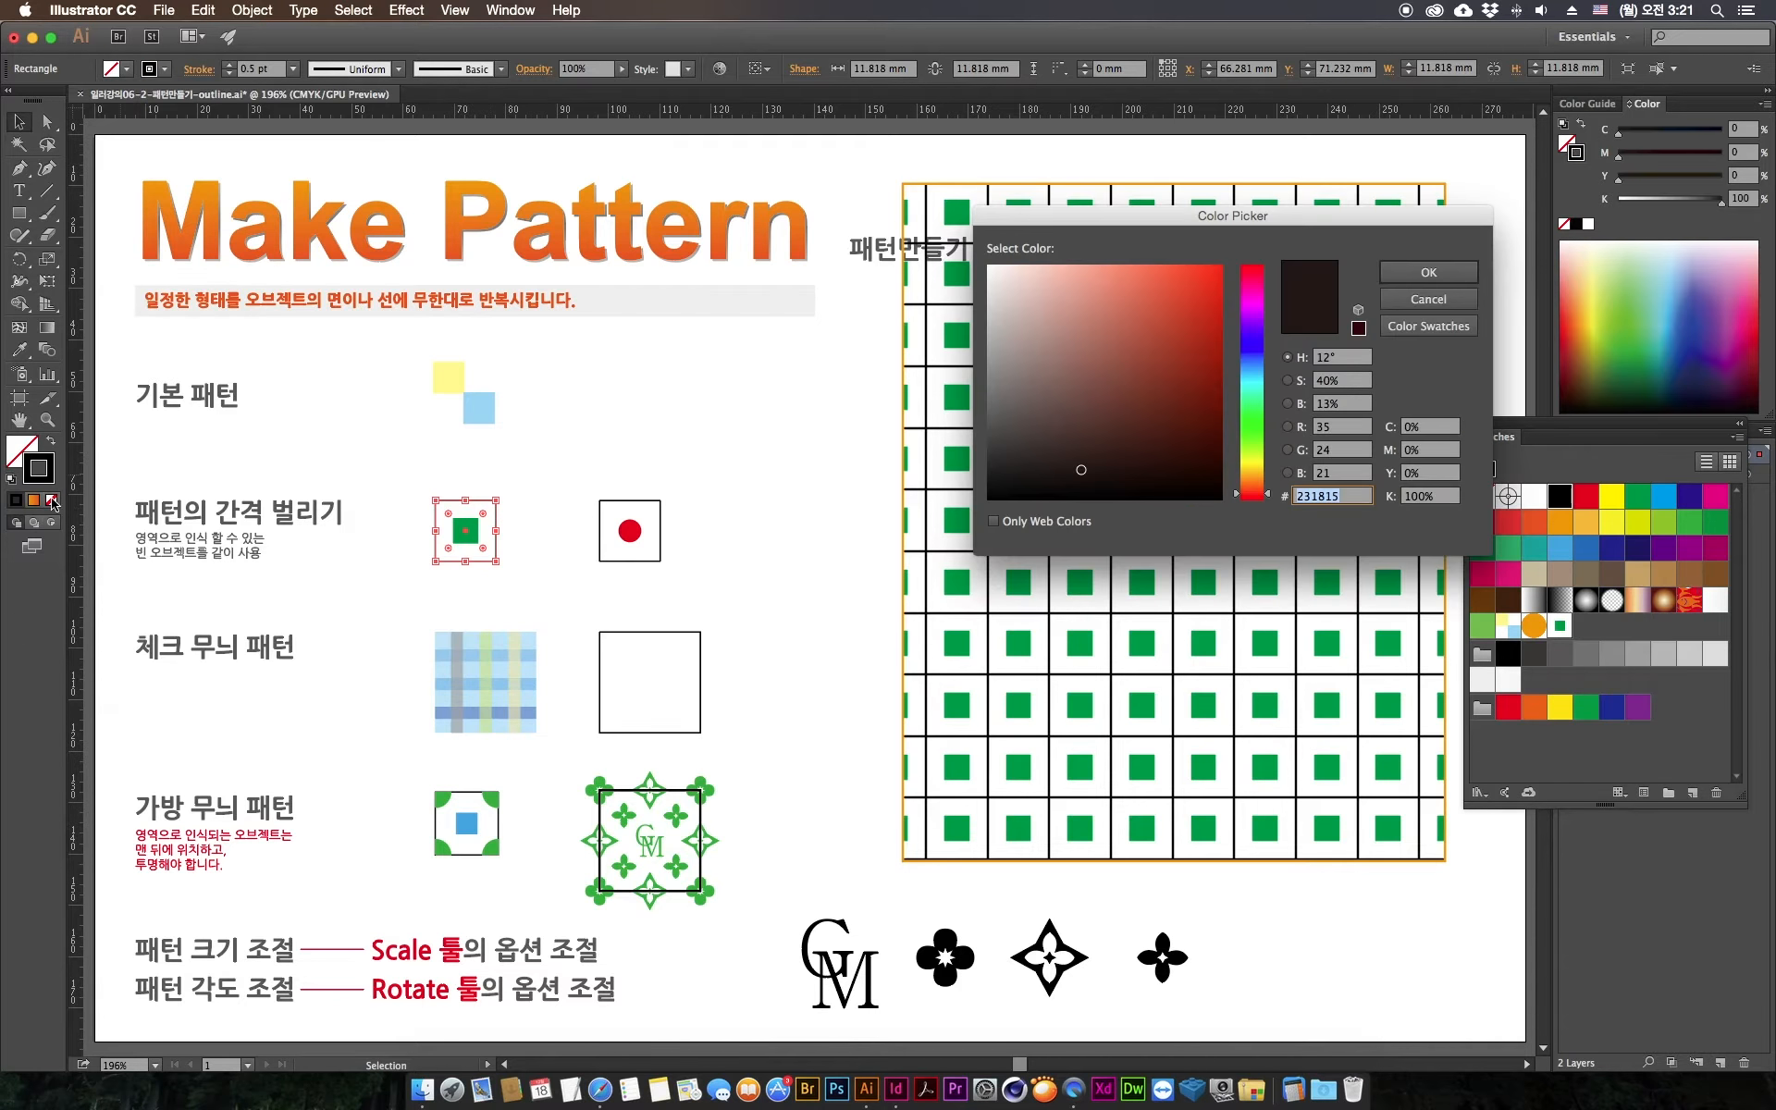
click(1429, 299)
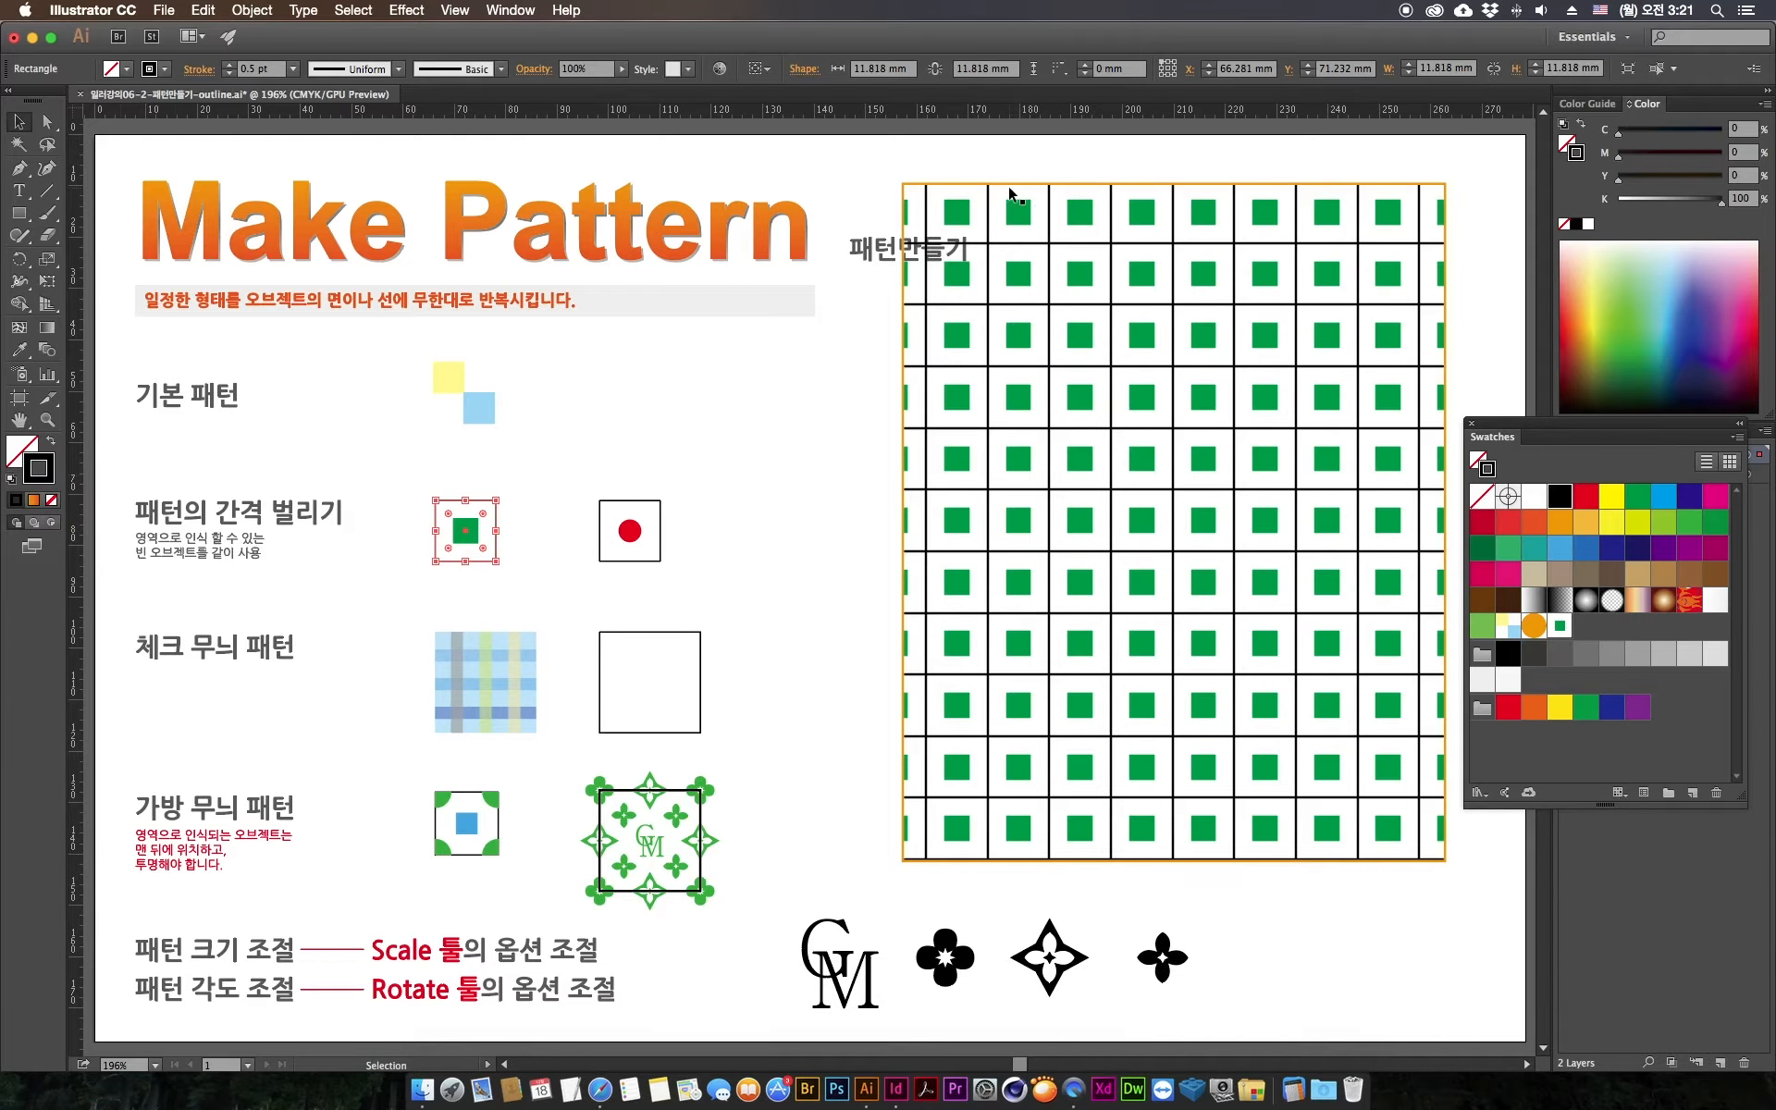
click(52, 500)
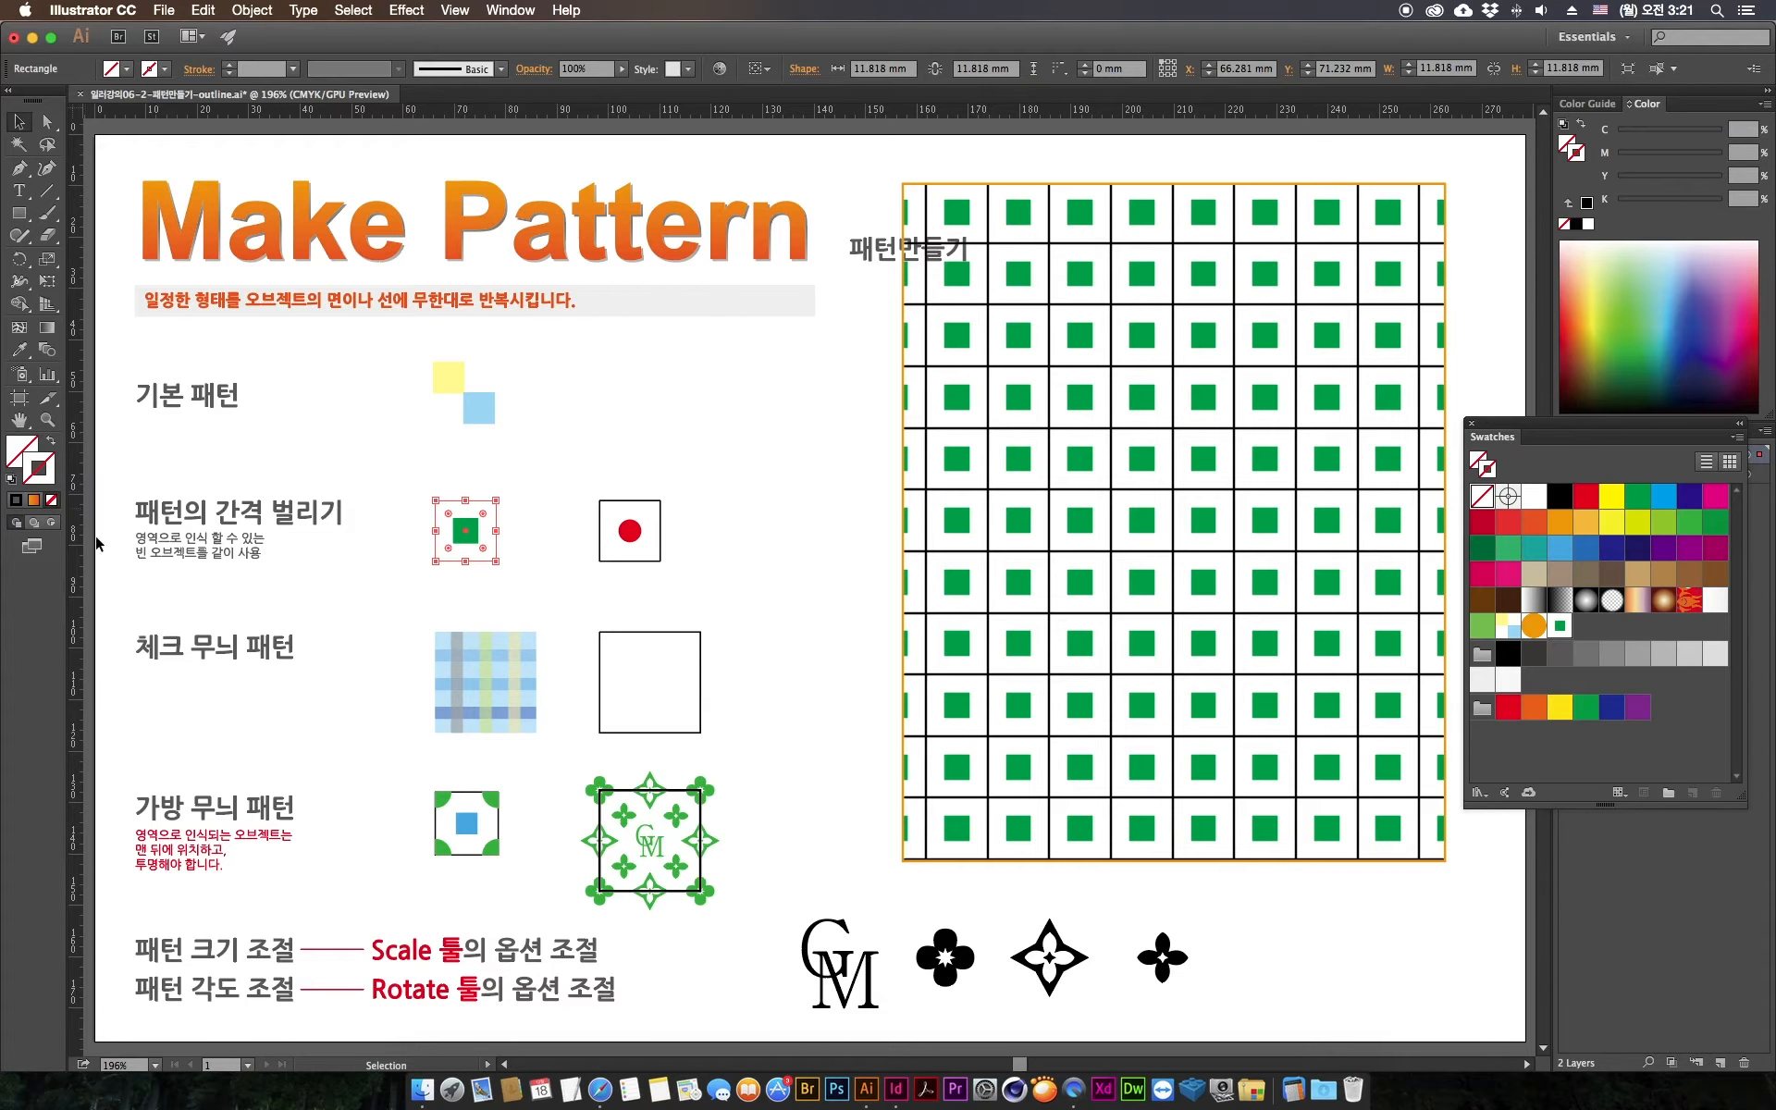
Step: Store the green square together with its invisible frame as another pattern swatch
click(544, 489)
drag(533, 488, 419, 590)
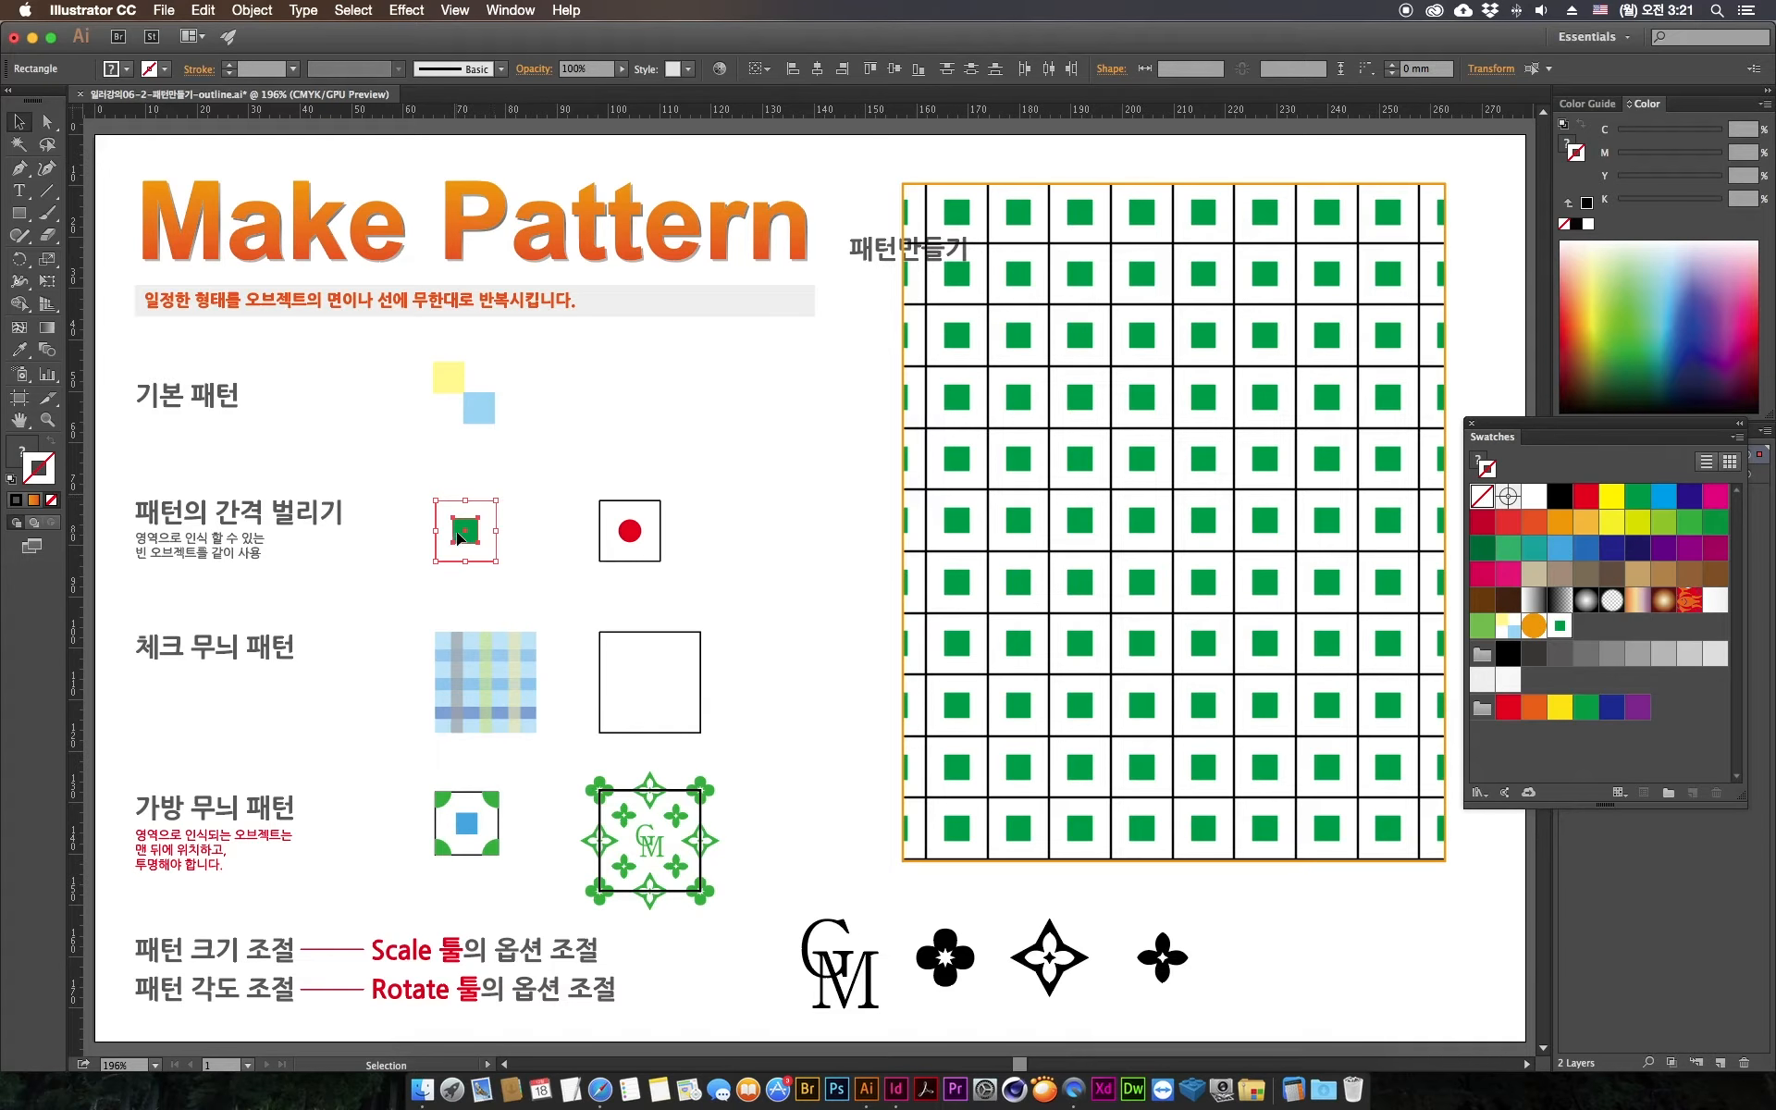
drag(469, 524, 1588, 630)
Step: Fill the large rectangle with the borderless green square pattern and deselect it
click(1079, 515)
click(1078, 515)
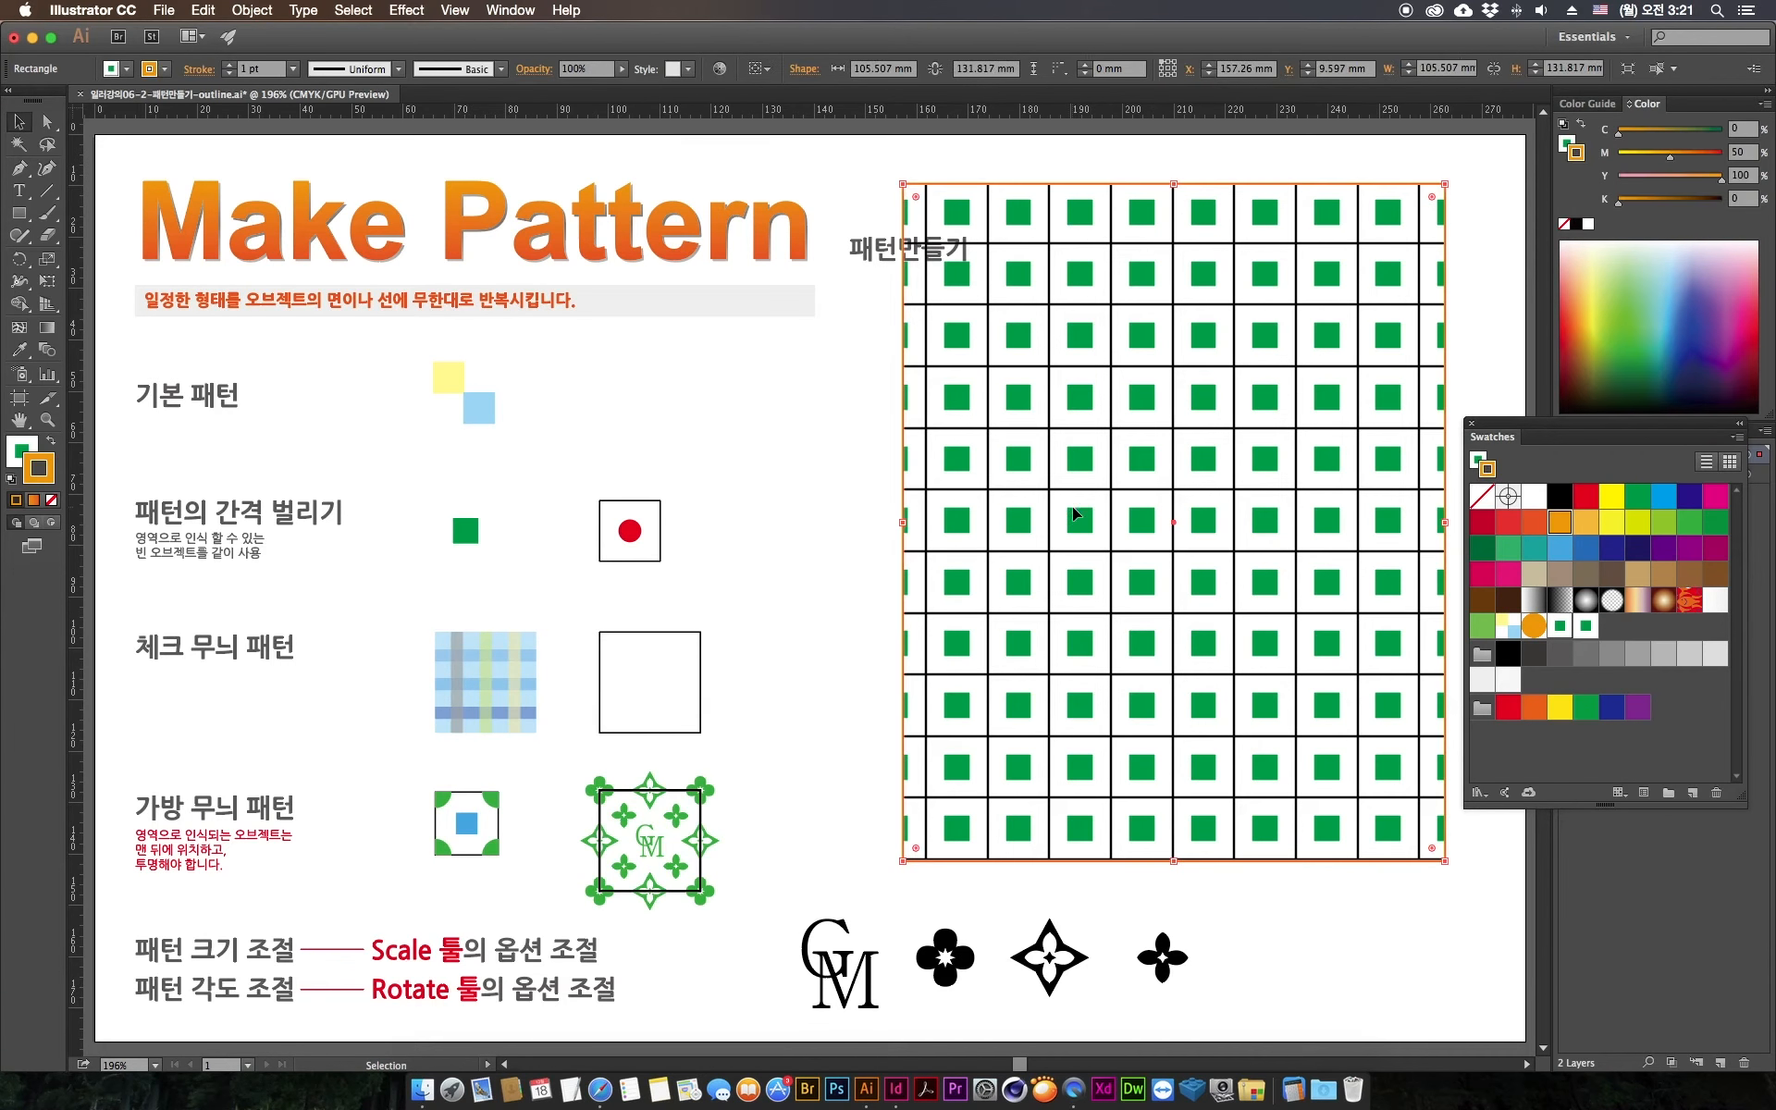
click(1585, 625)
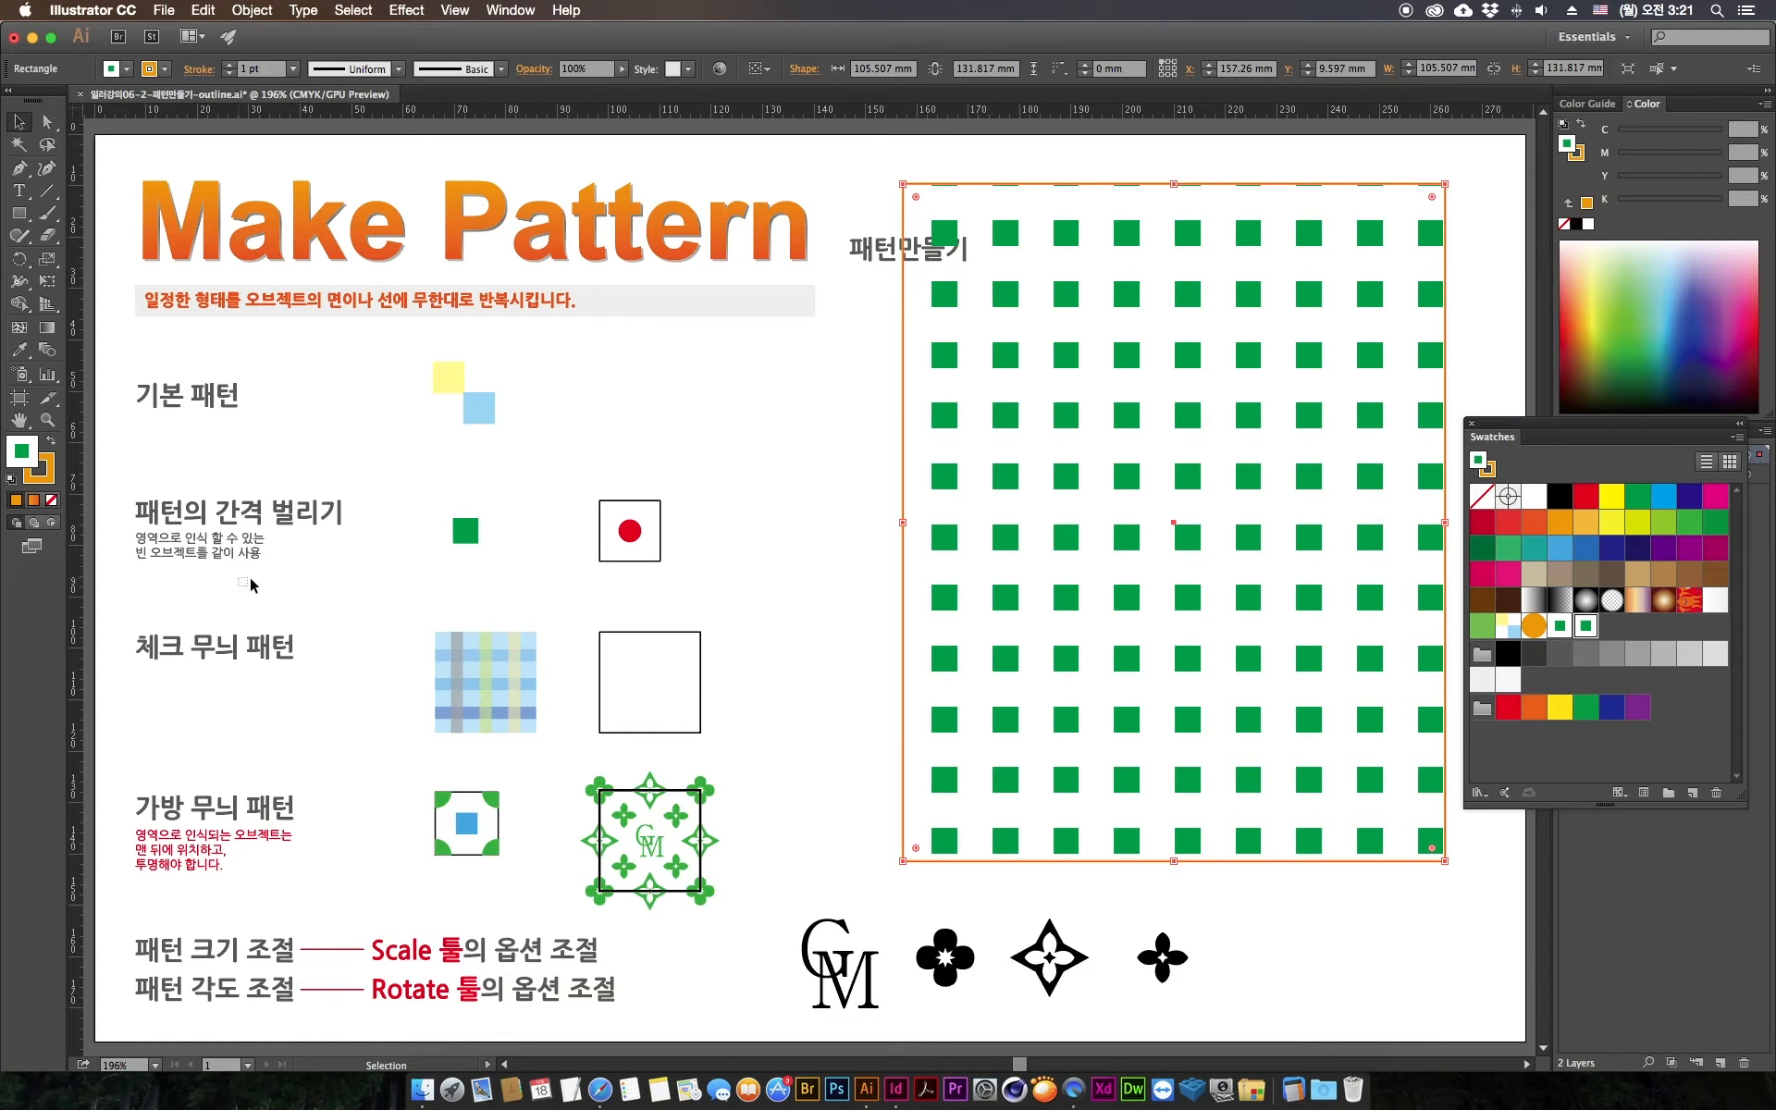
drag(252, 585, 250, 584)
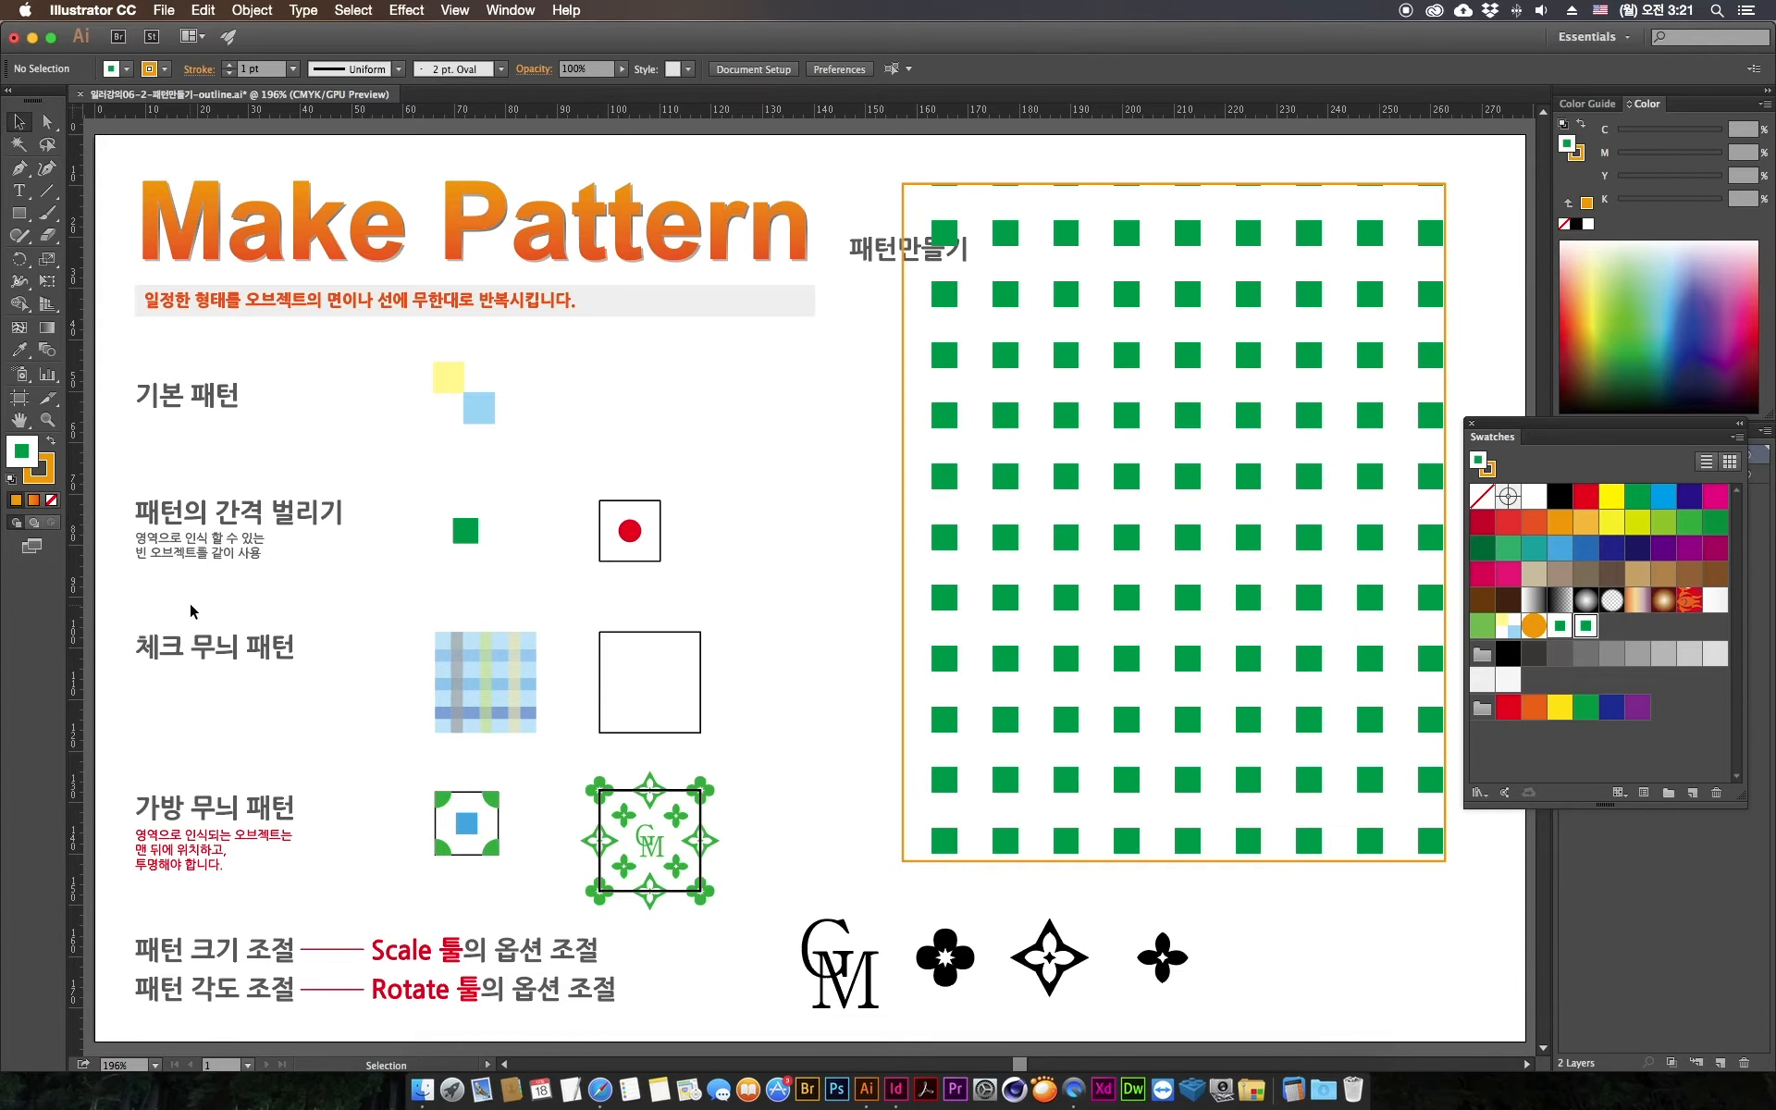
Step: Replace the square frame around the red circle with an unfilled outlined circle about 14.4 mm in diameter
drag(660, 511, 649, 525)
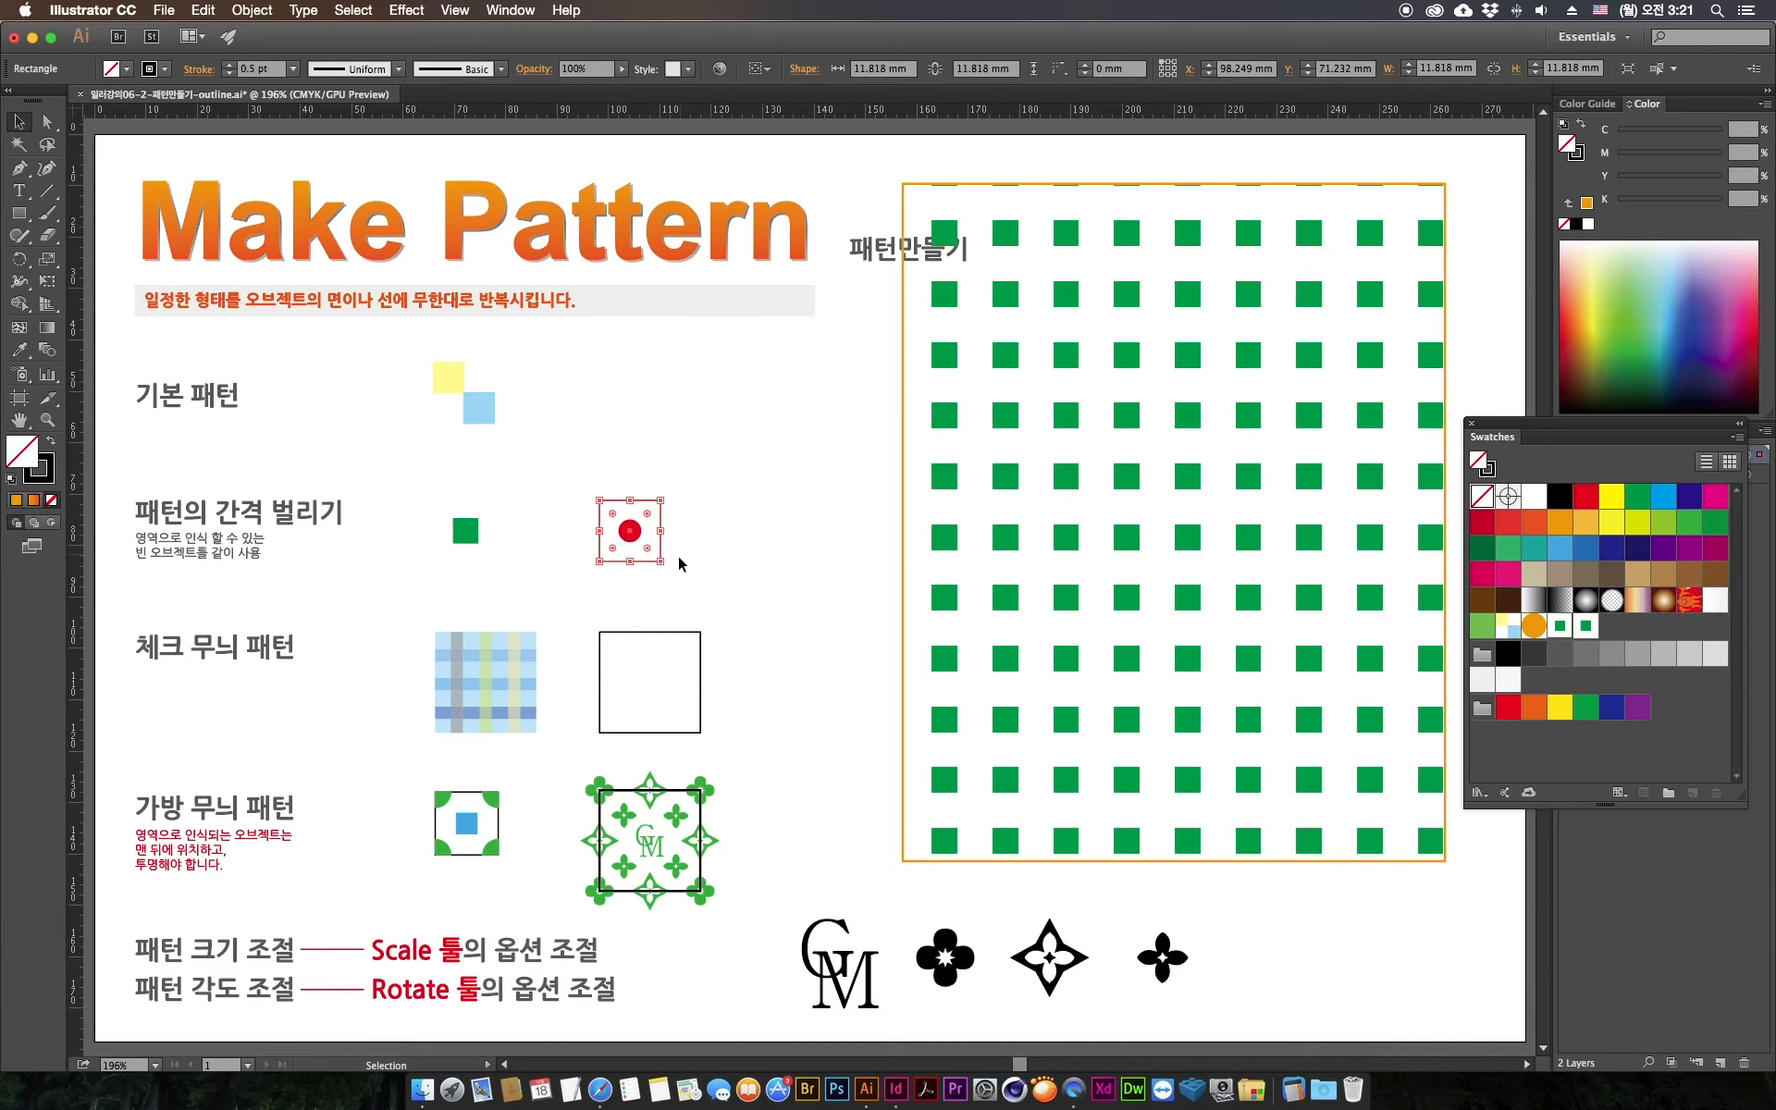
click(679, 553)
drag(29, 220, 92, 250)
drag(627, 530, 672, 573)
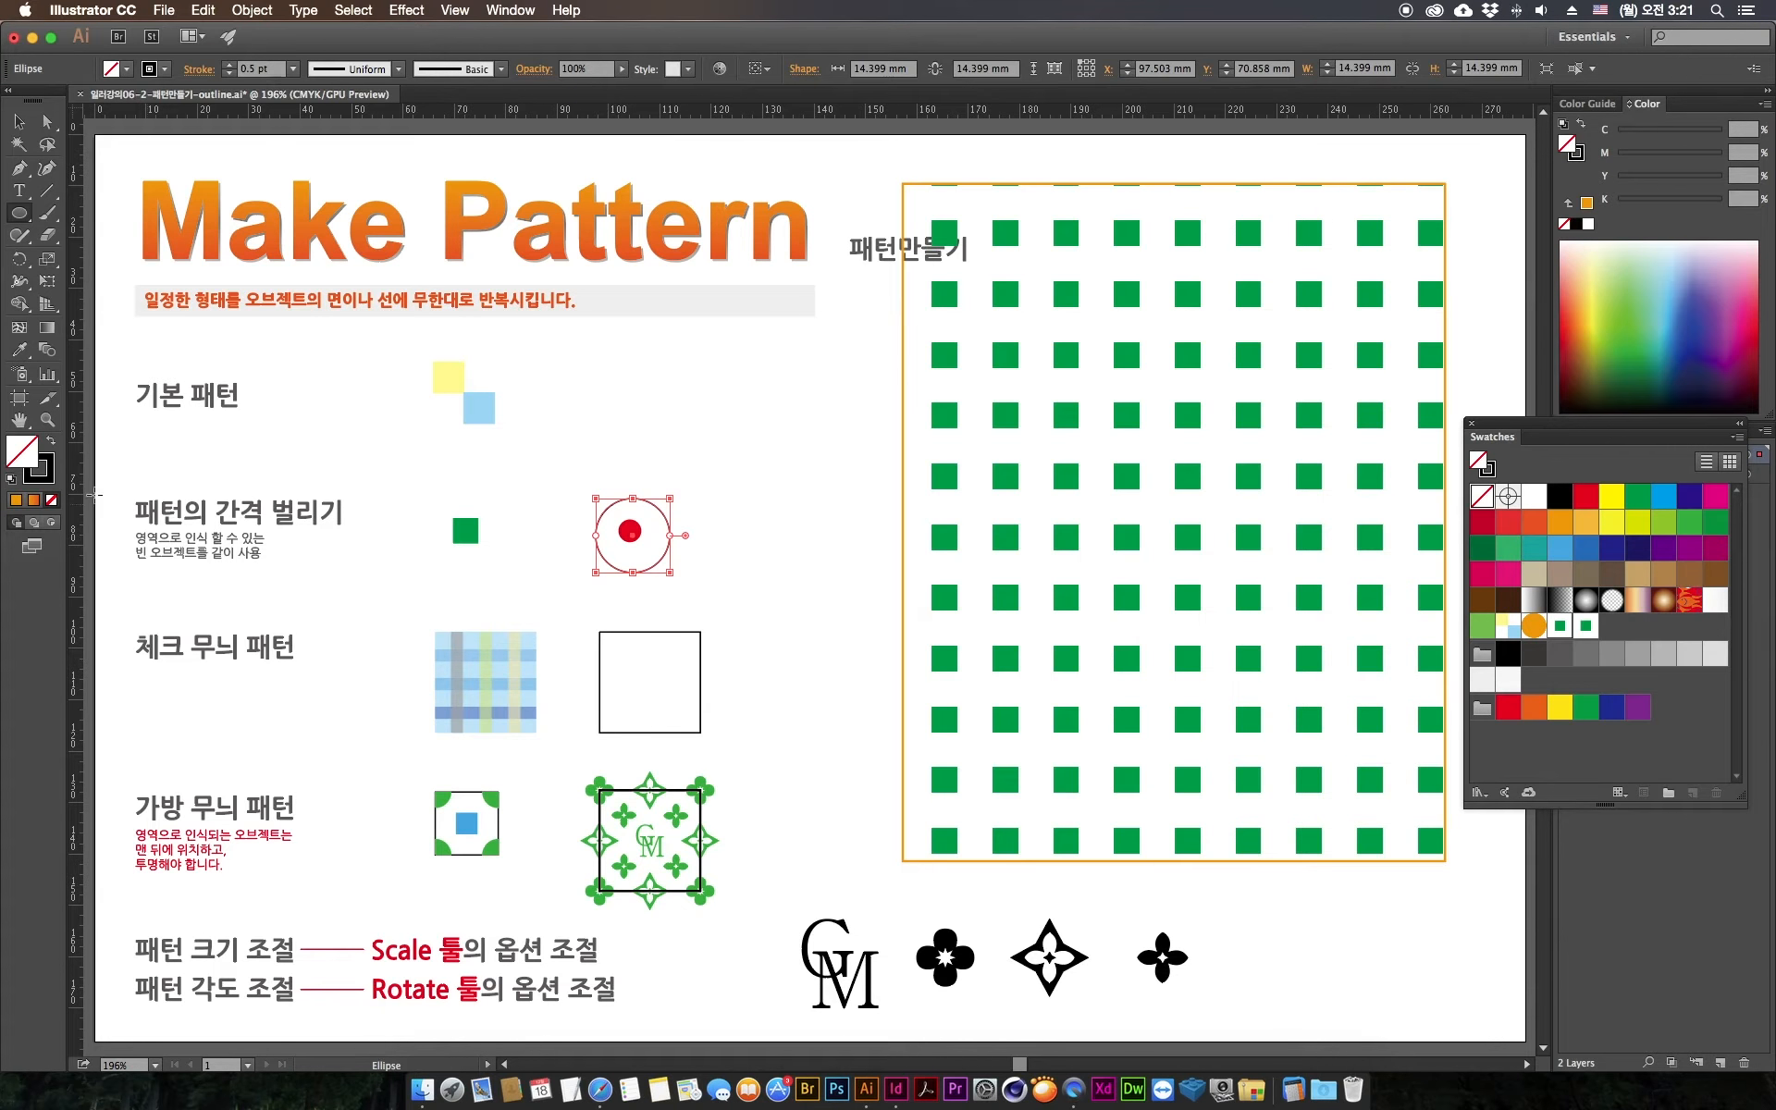
Step: Center the red circle and its outlined ring on each other horizontally and vertically, using Align to Selection
click(18, 121)
drag(694, 476, 569, 618)
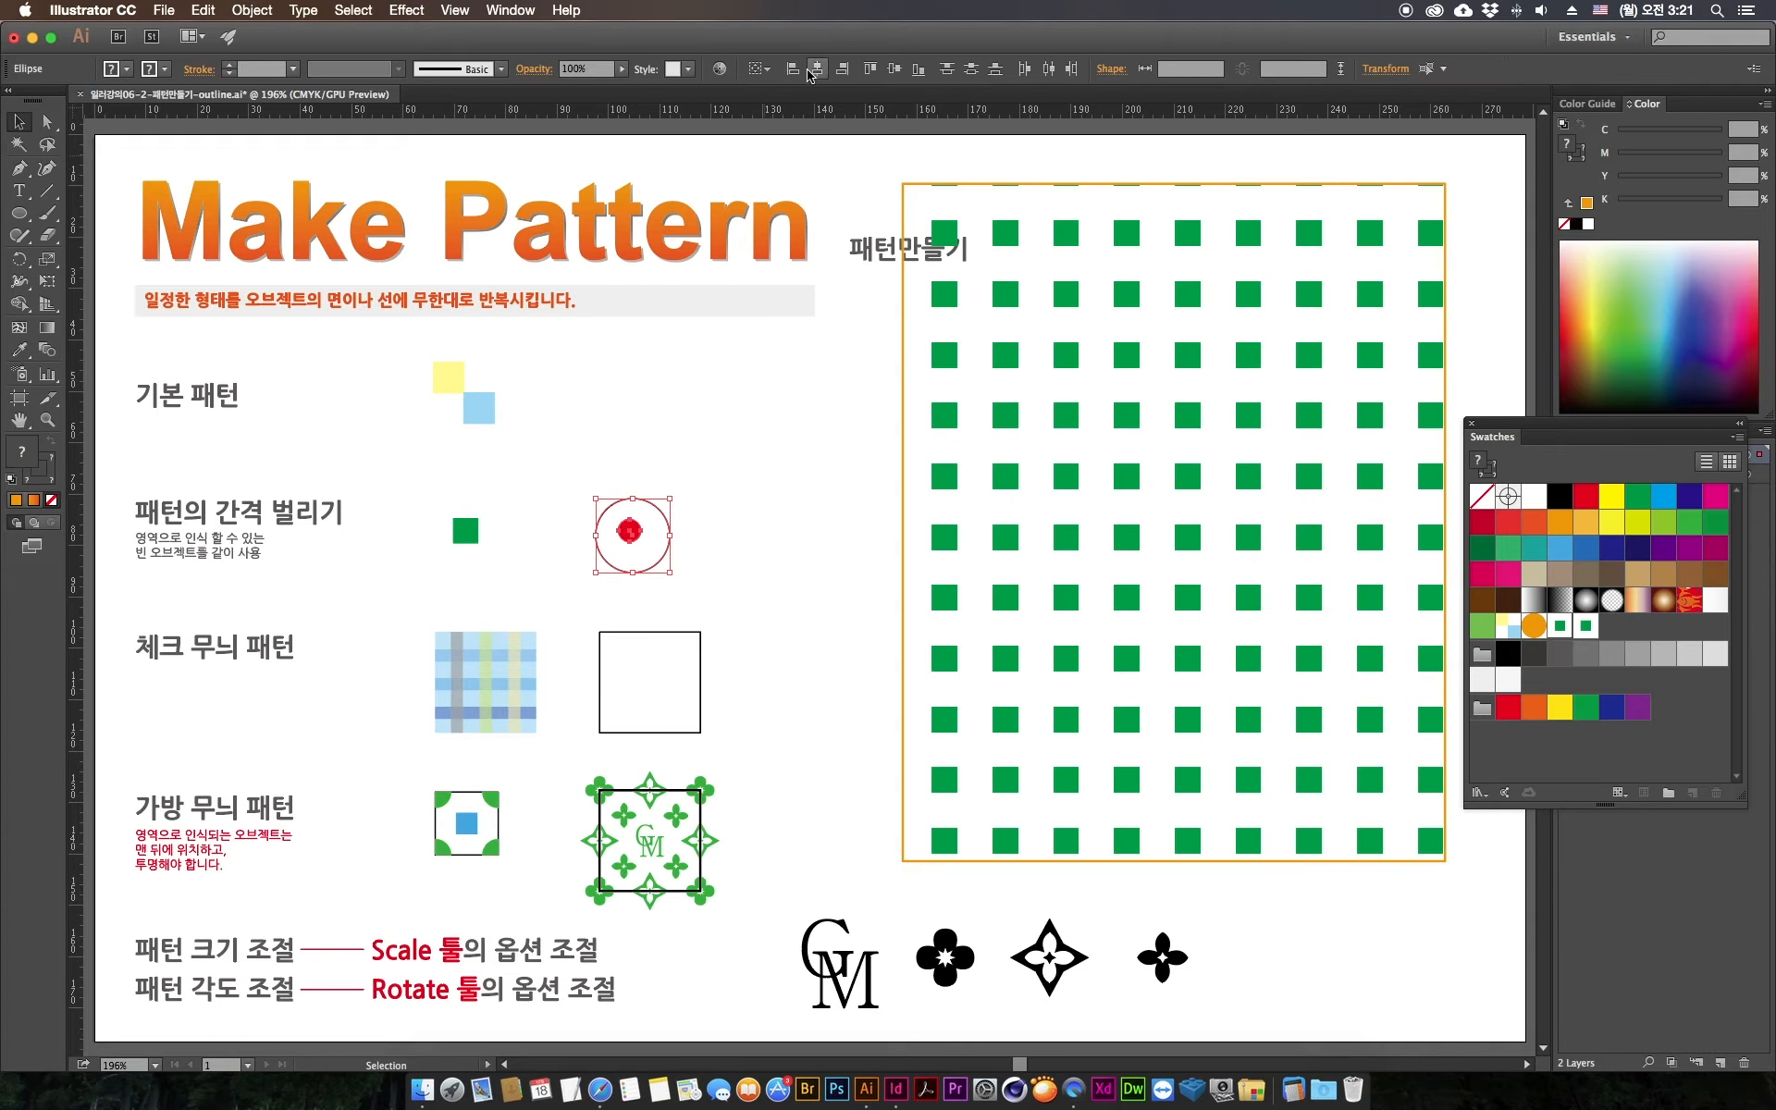
click(758, 68)
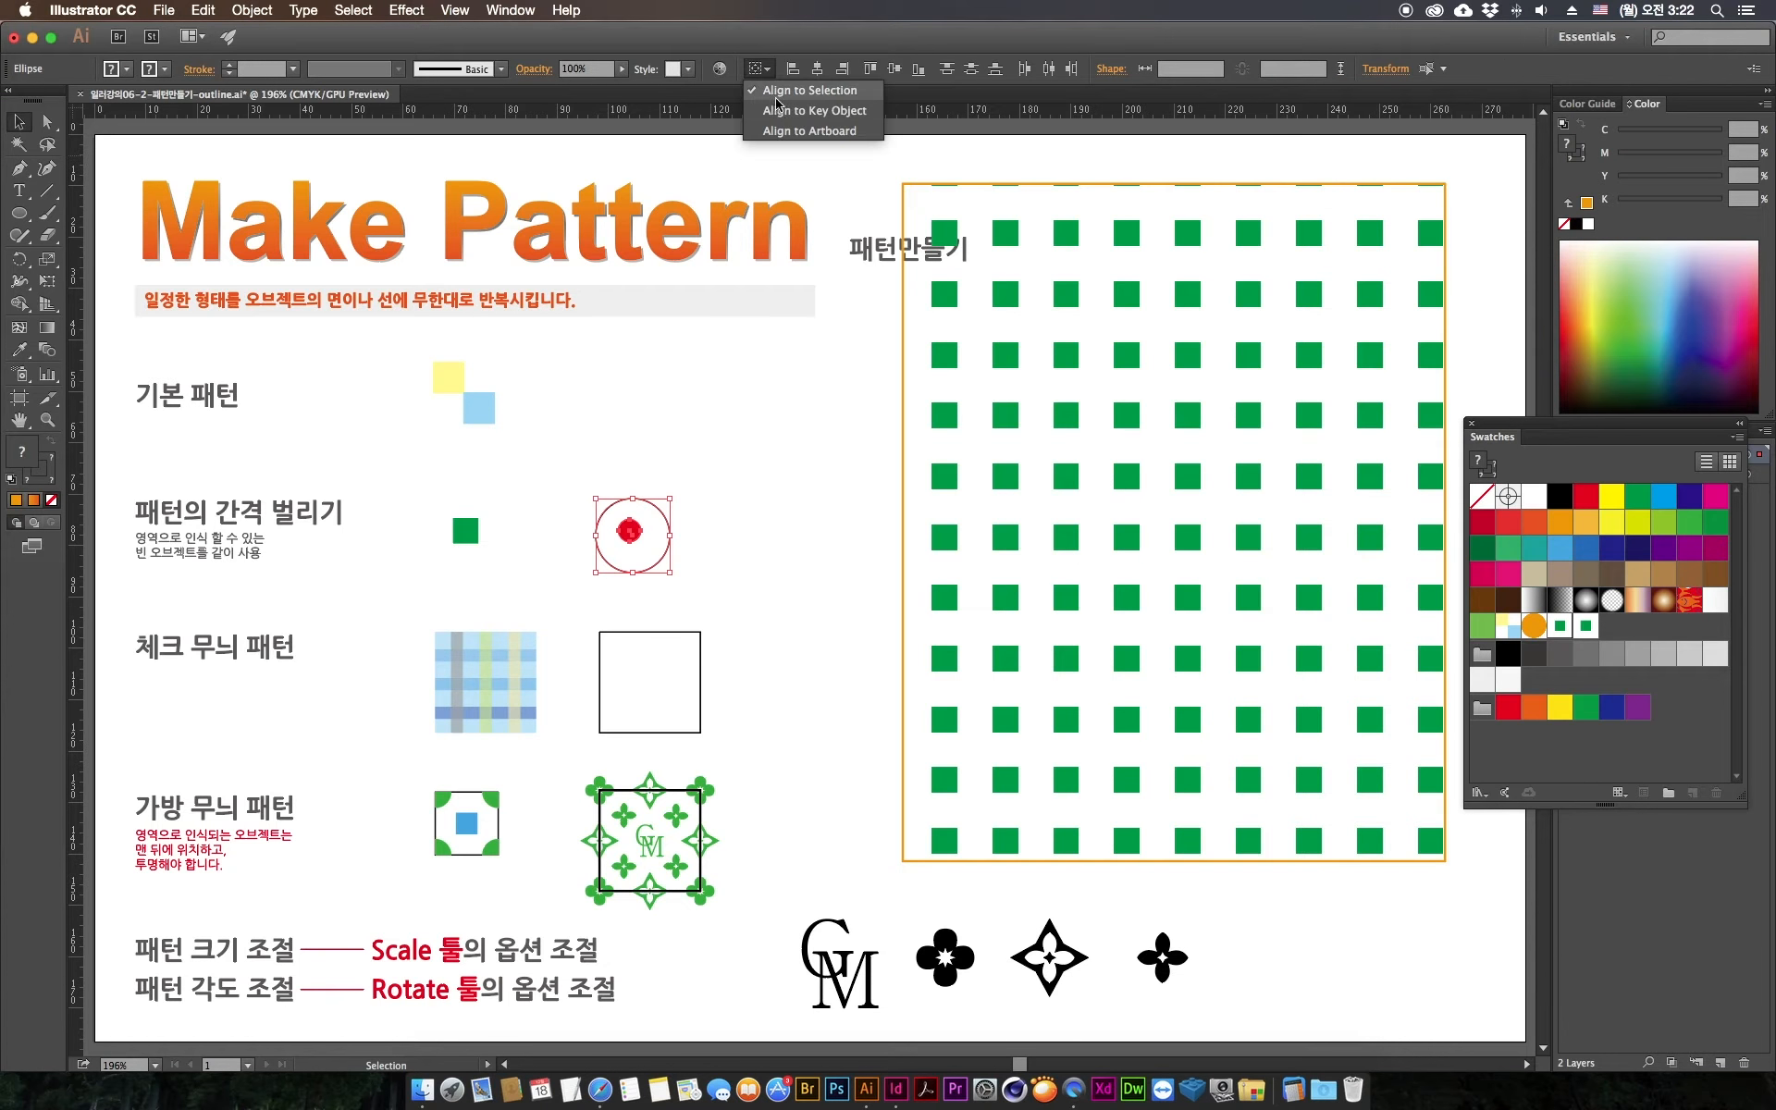
click(844, 99)
click(818, 68)
click(892, 71)
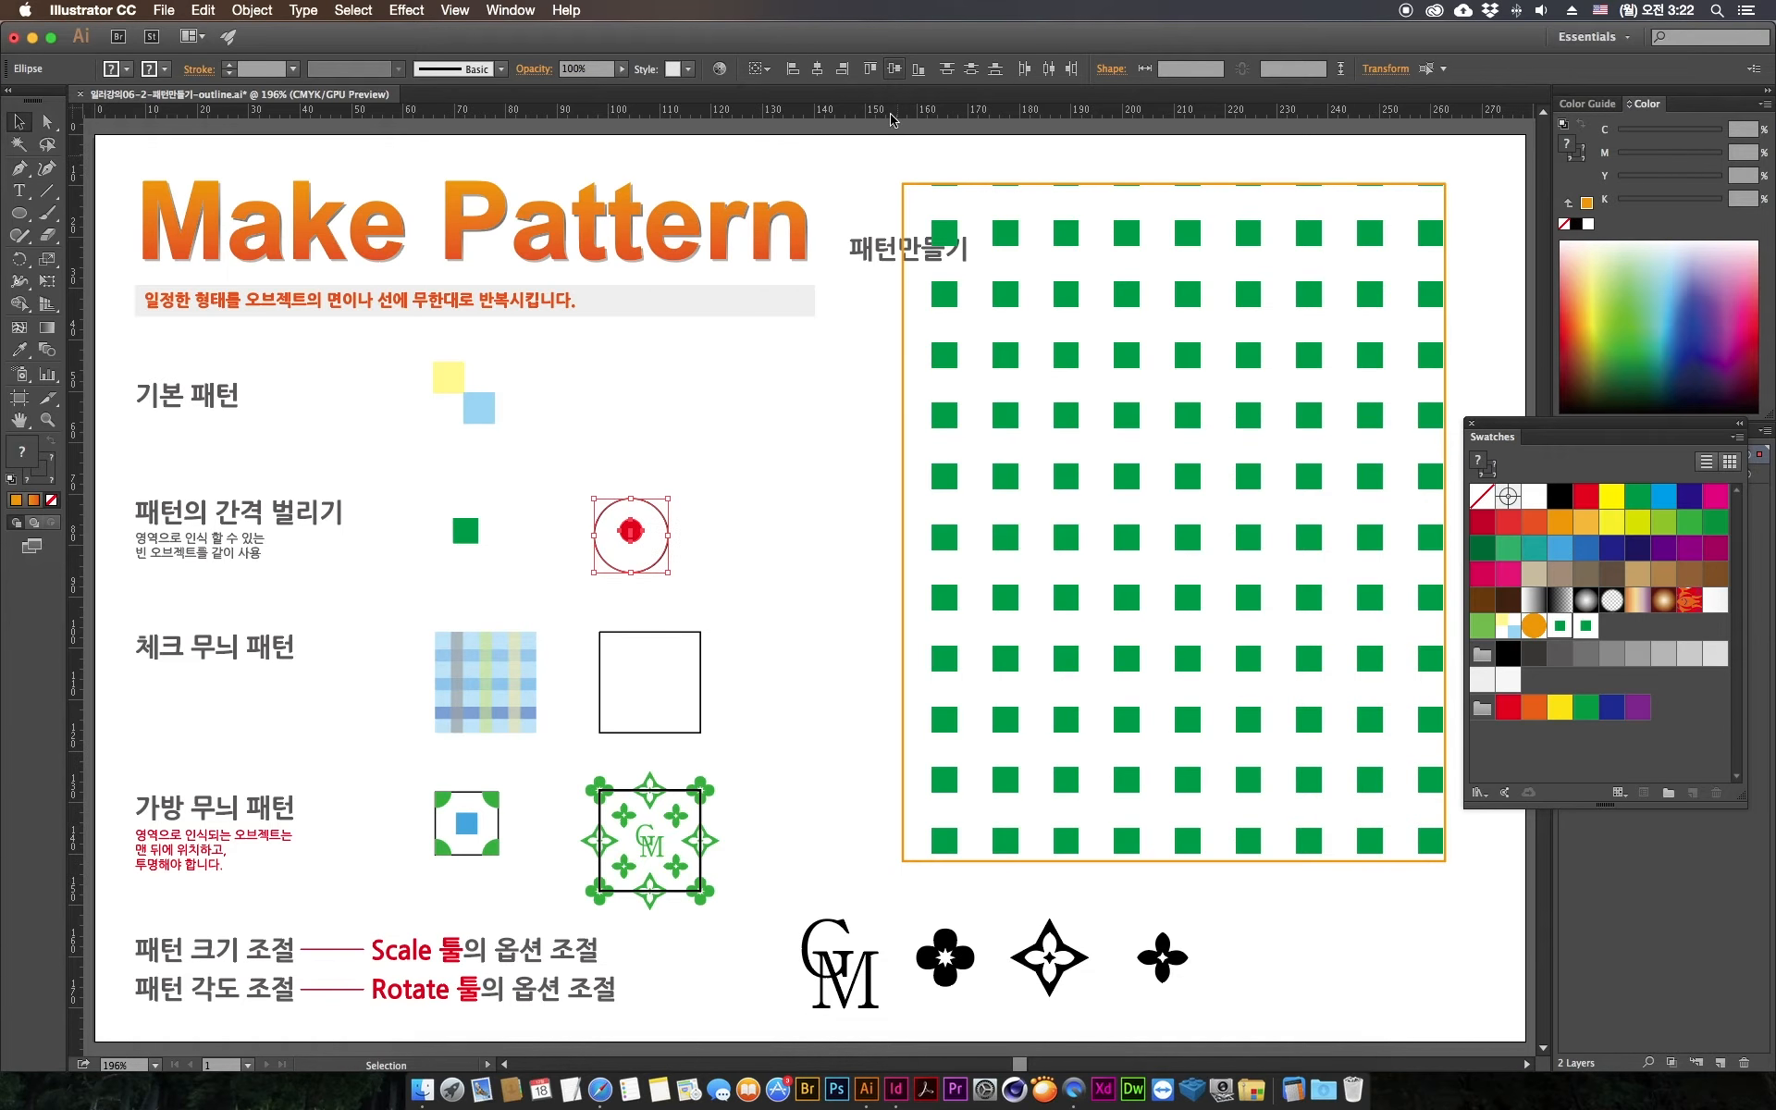
Step: Store the red circle with its outlined ring as a pattern swatch and fill the large rectangle with it
drag(636, 537, 1610, 647)
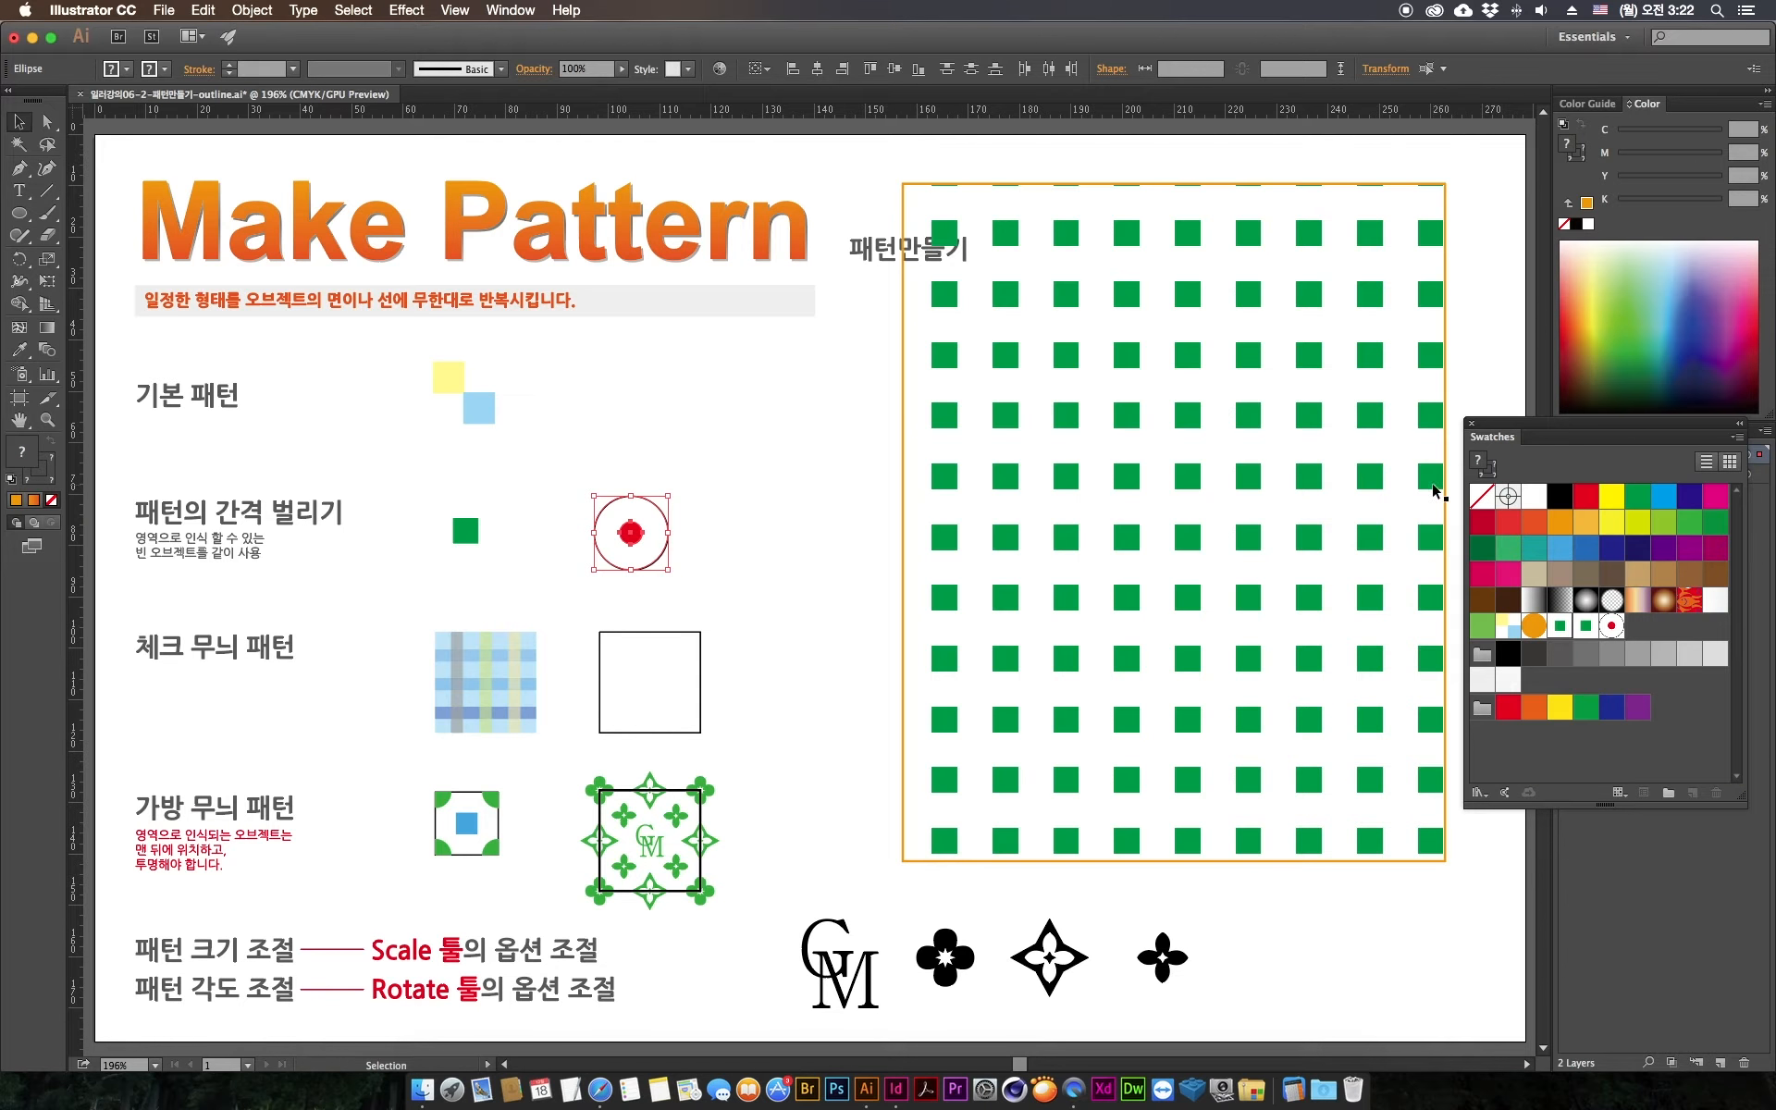
click(1012, 535)
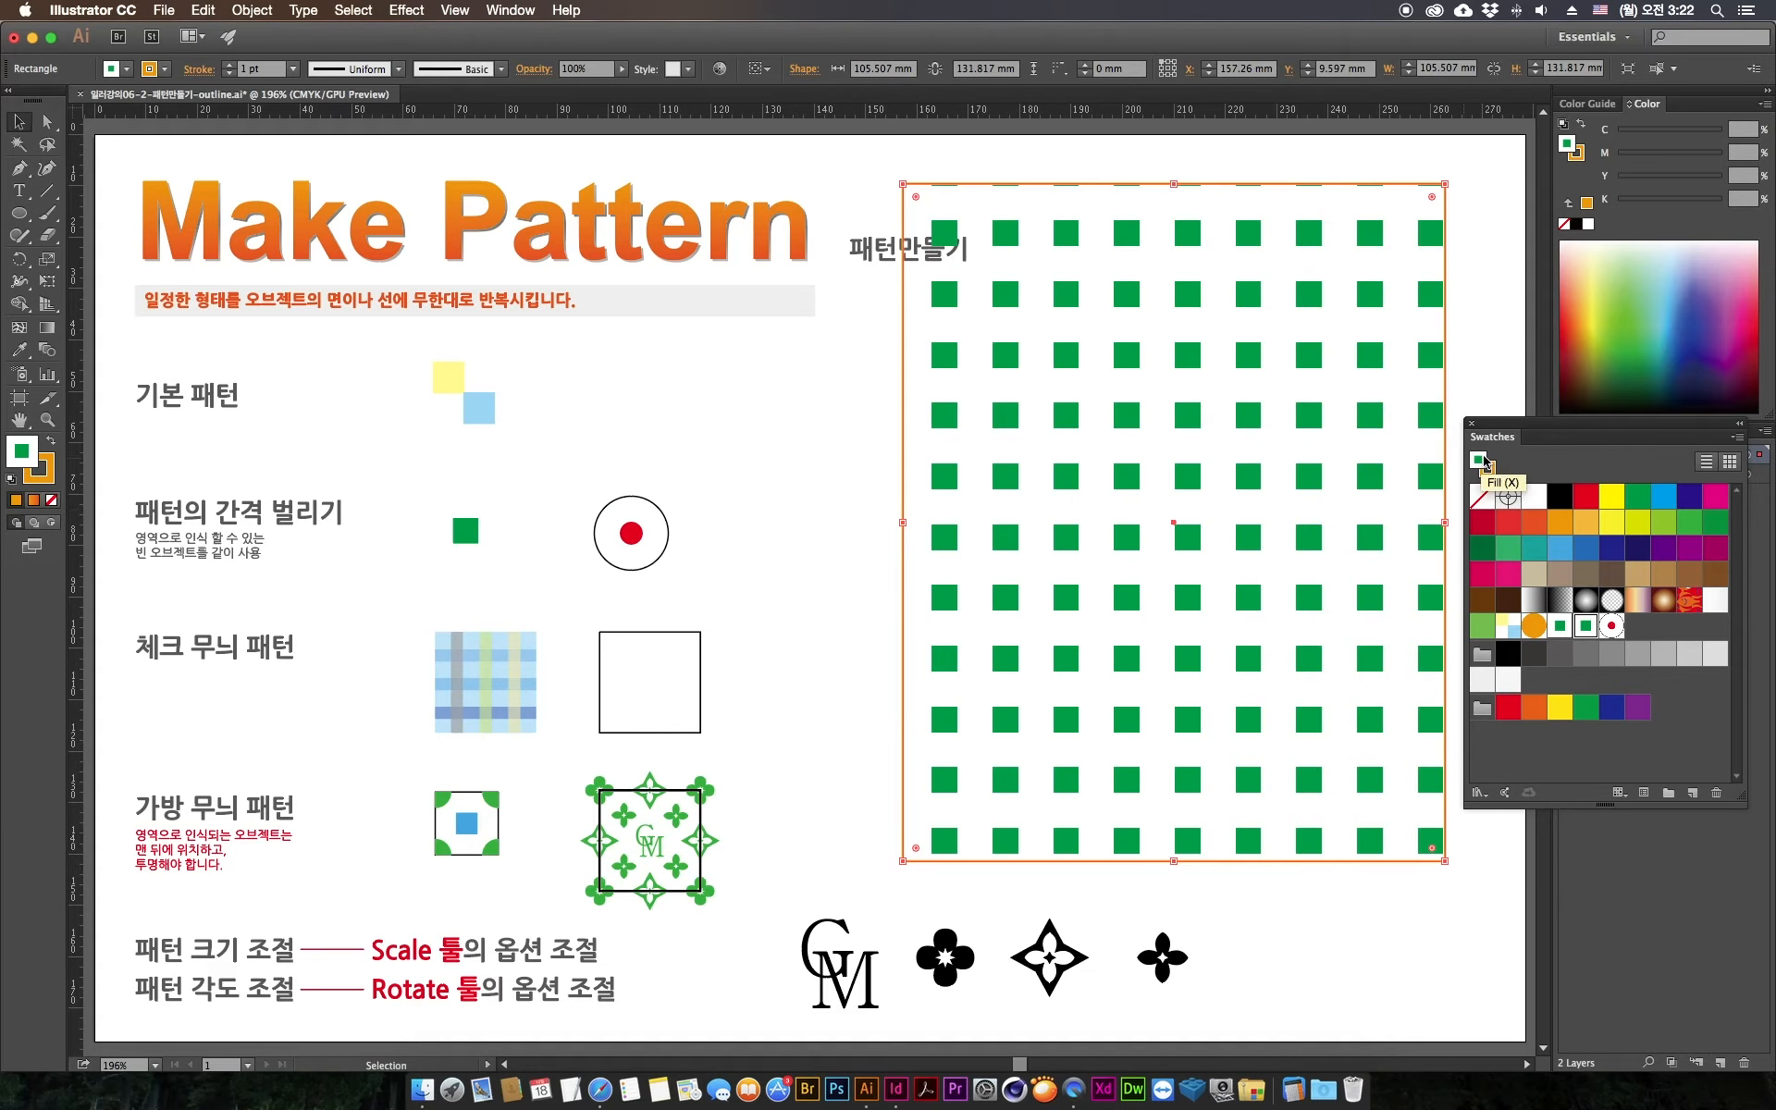
click(1611, 625)
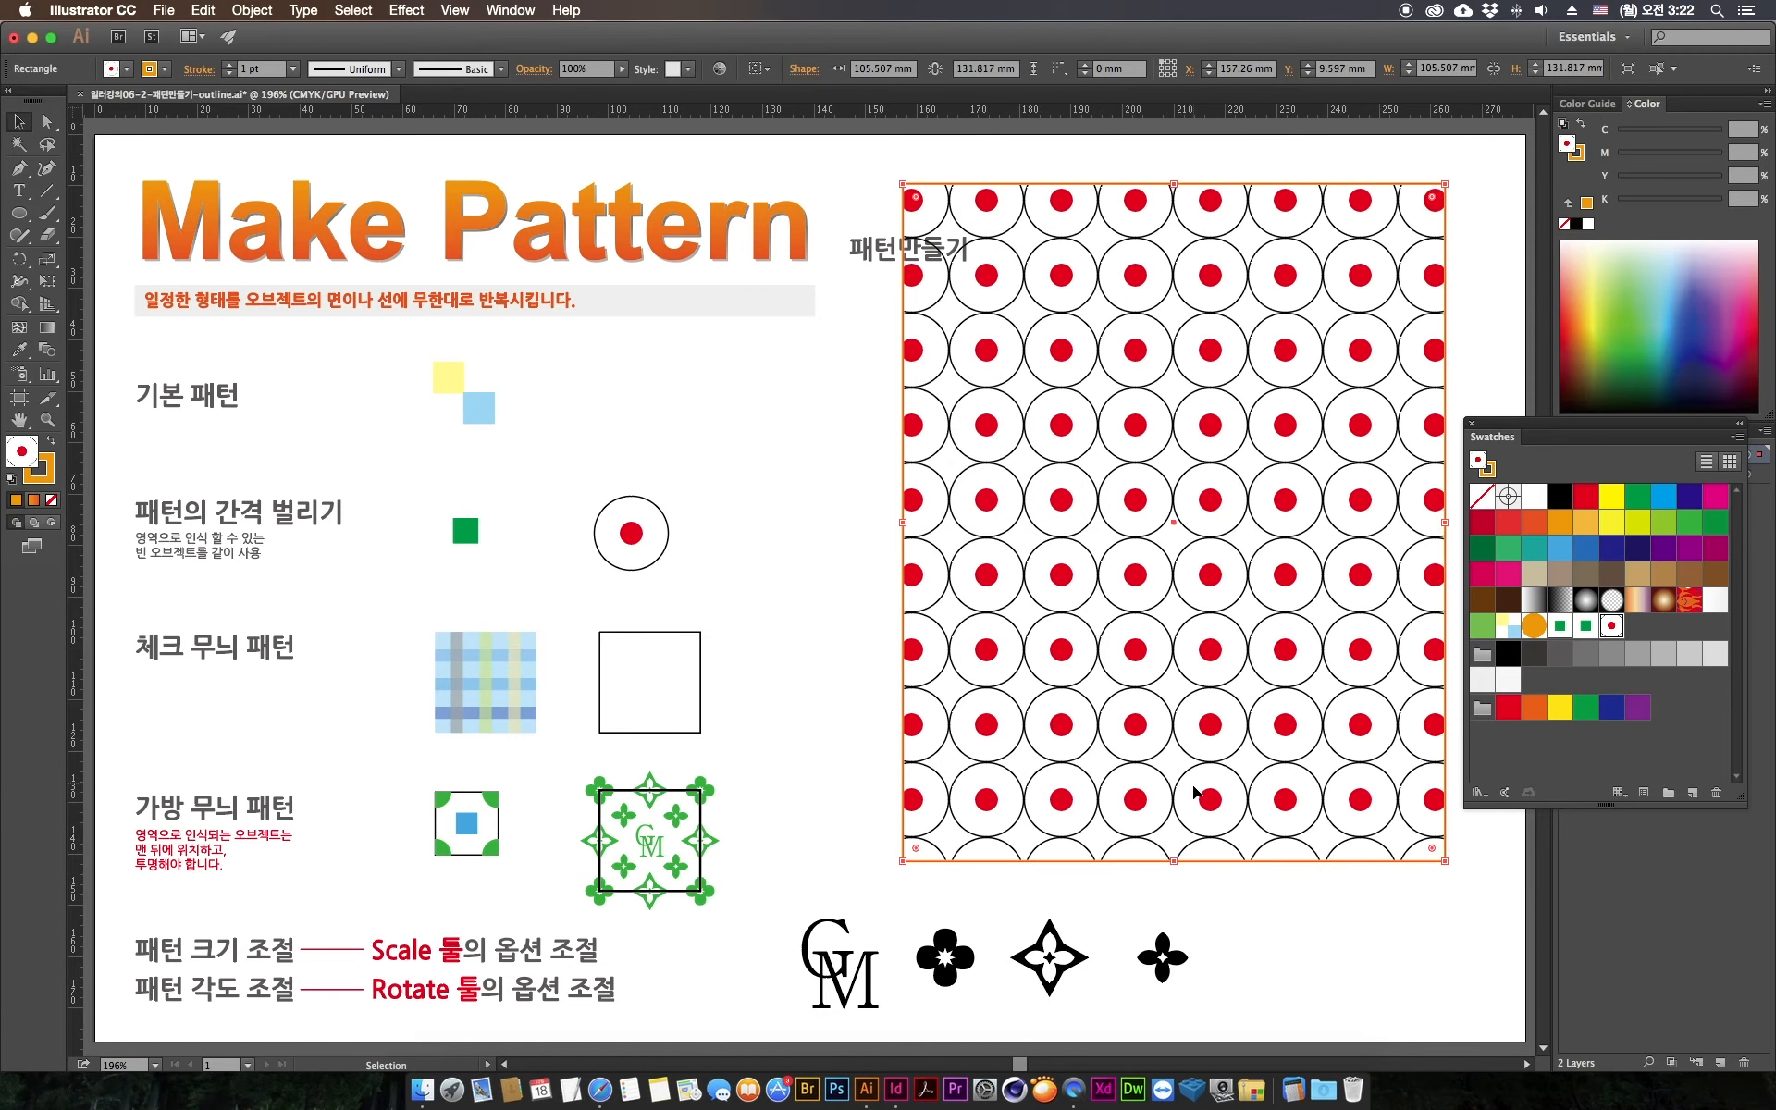
Step: Set the stroke of the ring around the red circle to None, with both circles selected
click(664, 518)
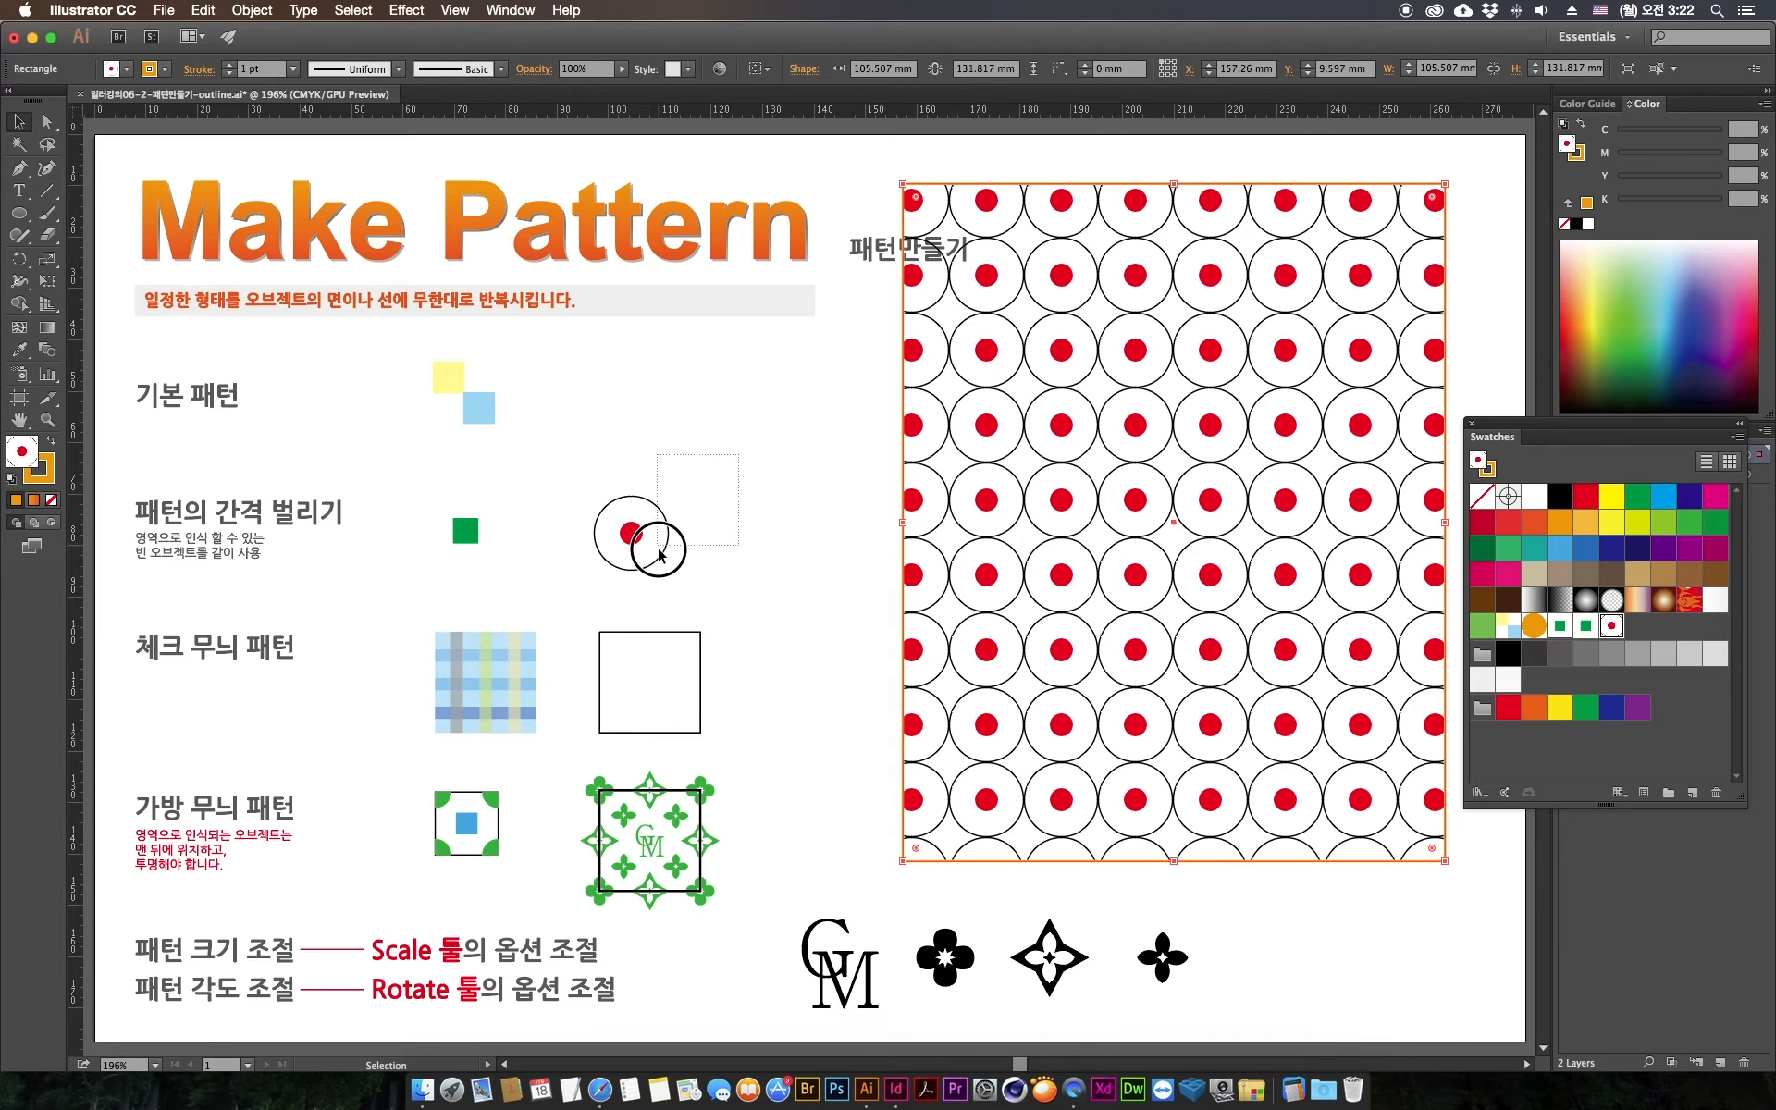
click(46, 478)
click(52, 500)
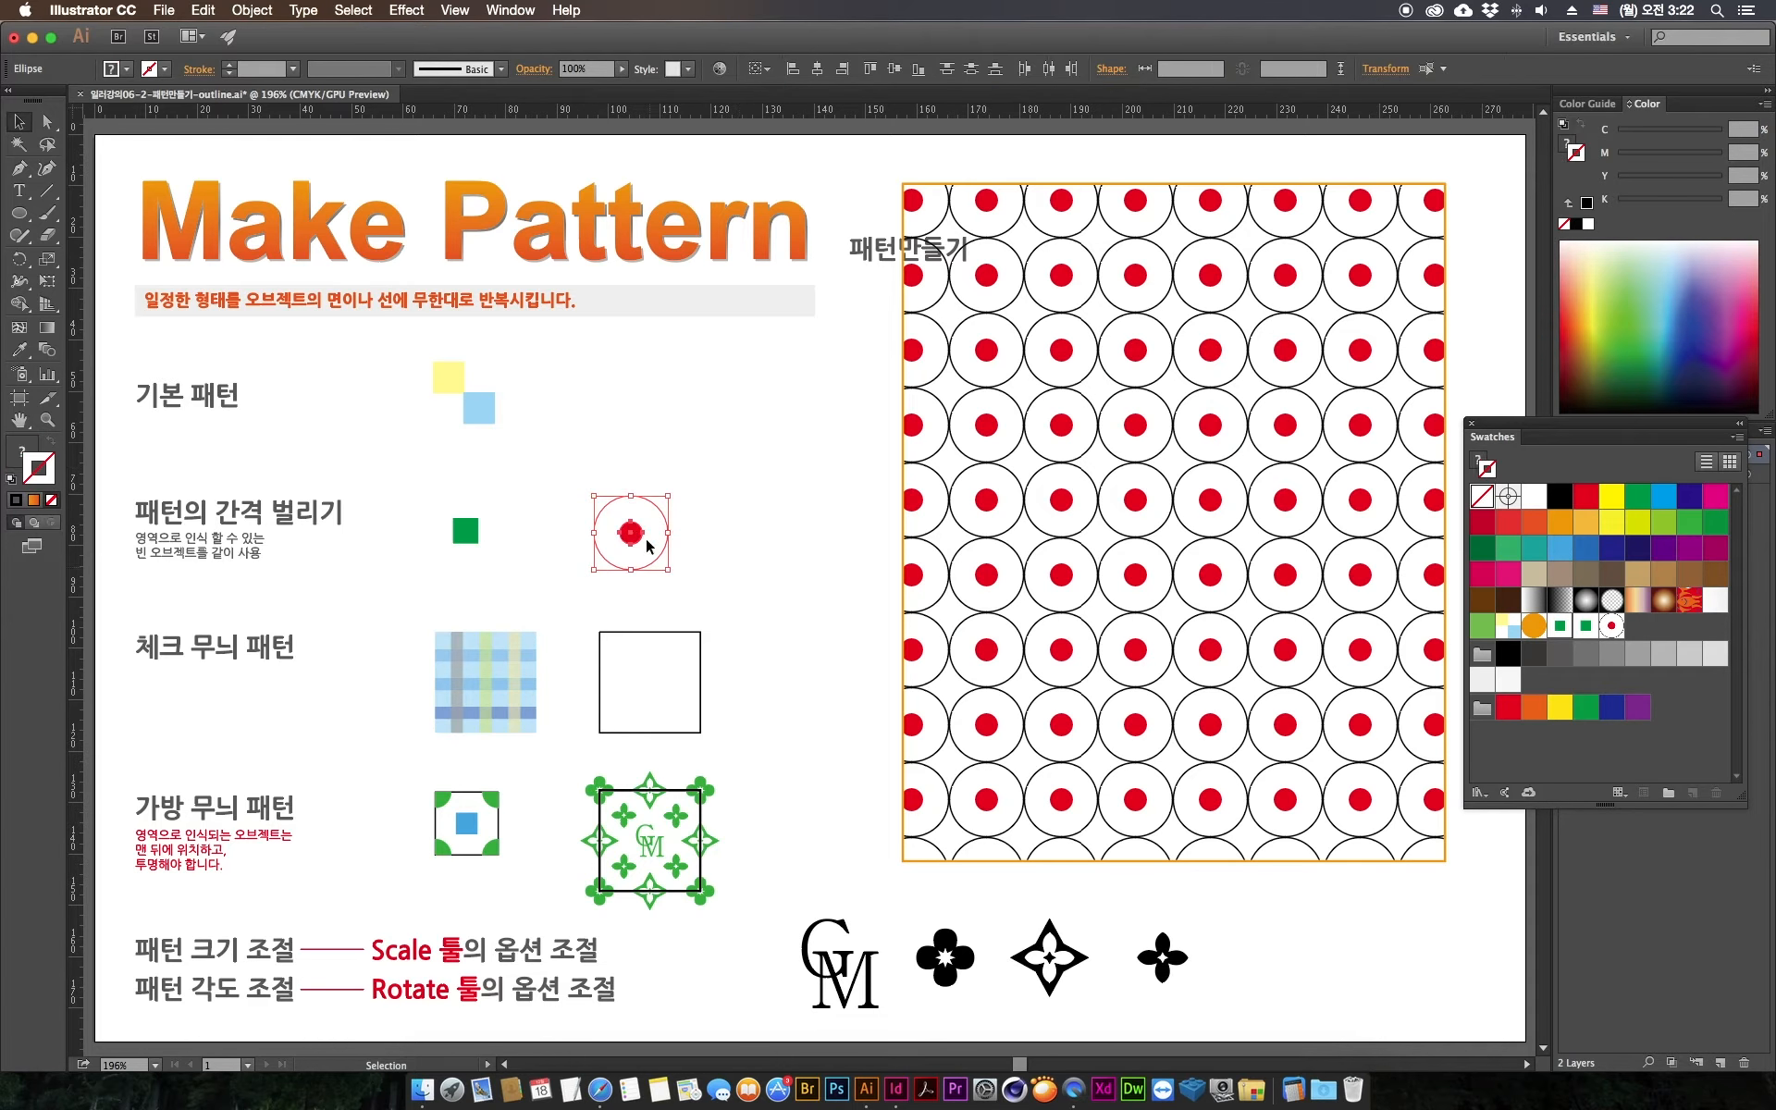
Step: Store the red circle with its invisible ring as a pattern swatch and apply it as the large rectangle's fill
drag(631, 533, 1637, 625)
click(1284, 576)
click(1637, 625)
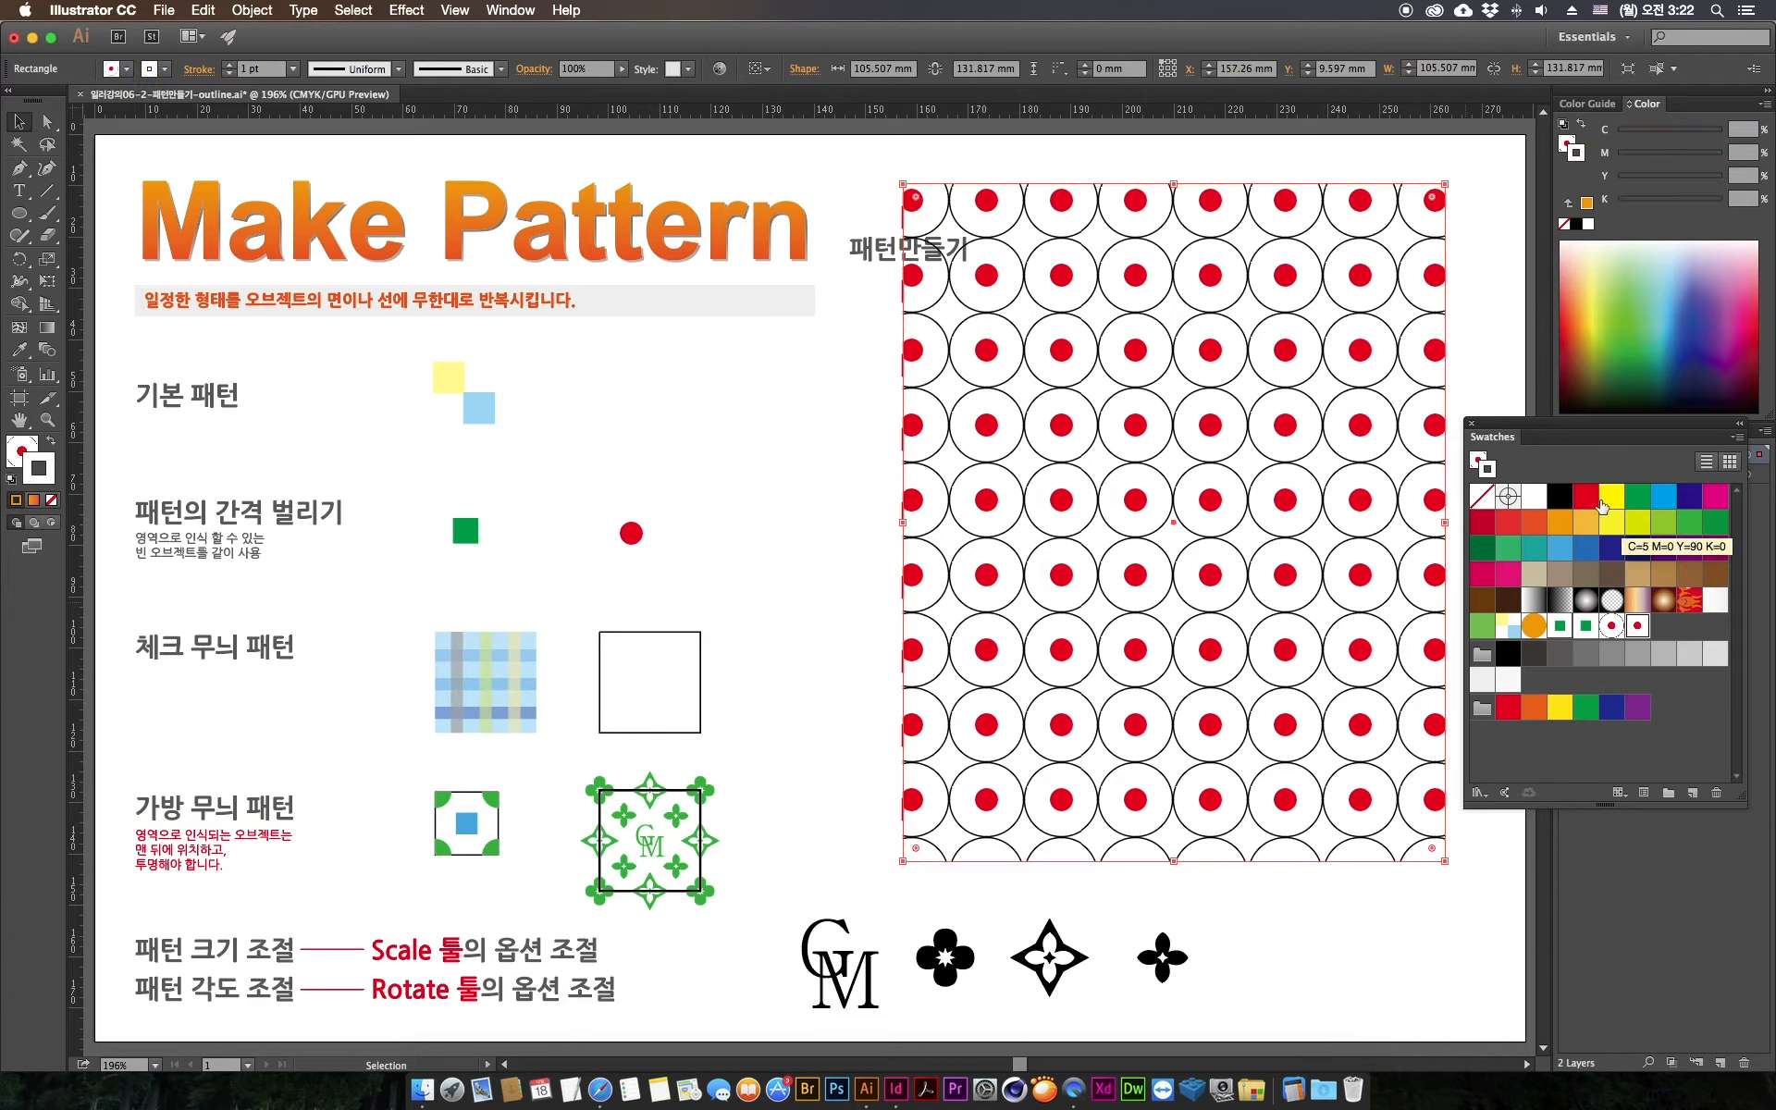
key(super+z)
click(1480, 460)
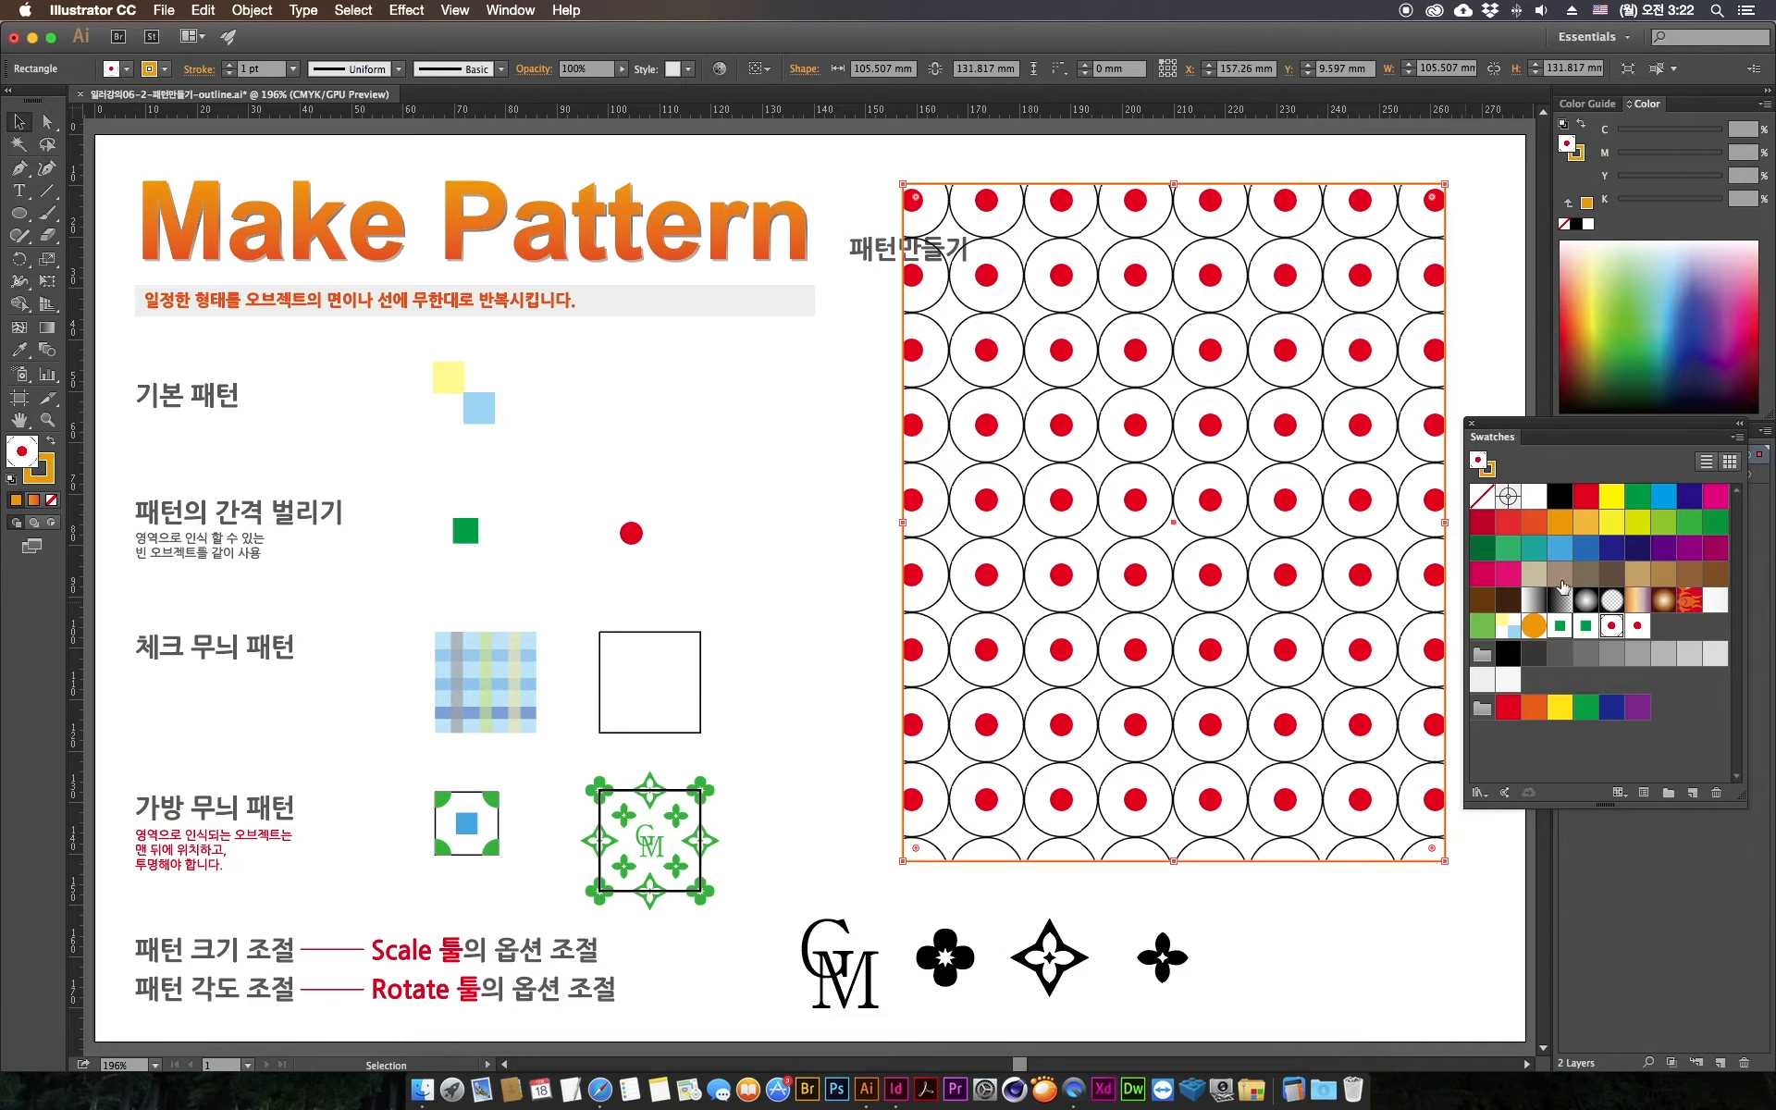
click(1638, 626)
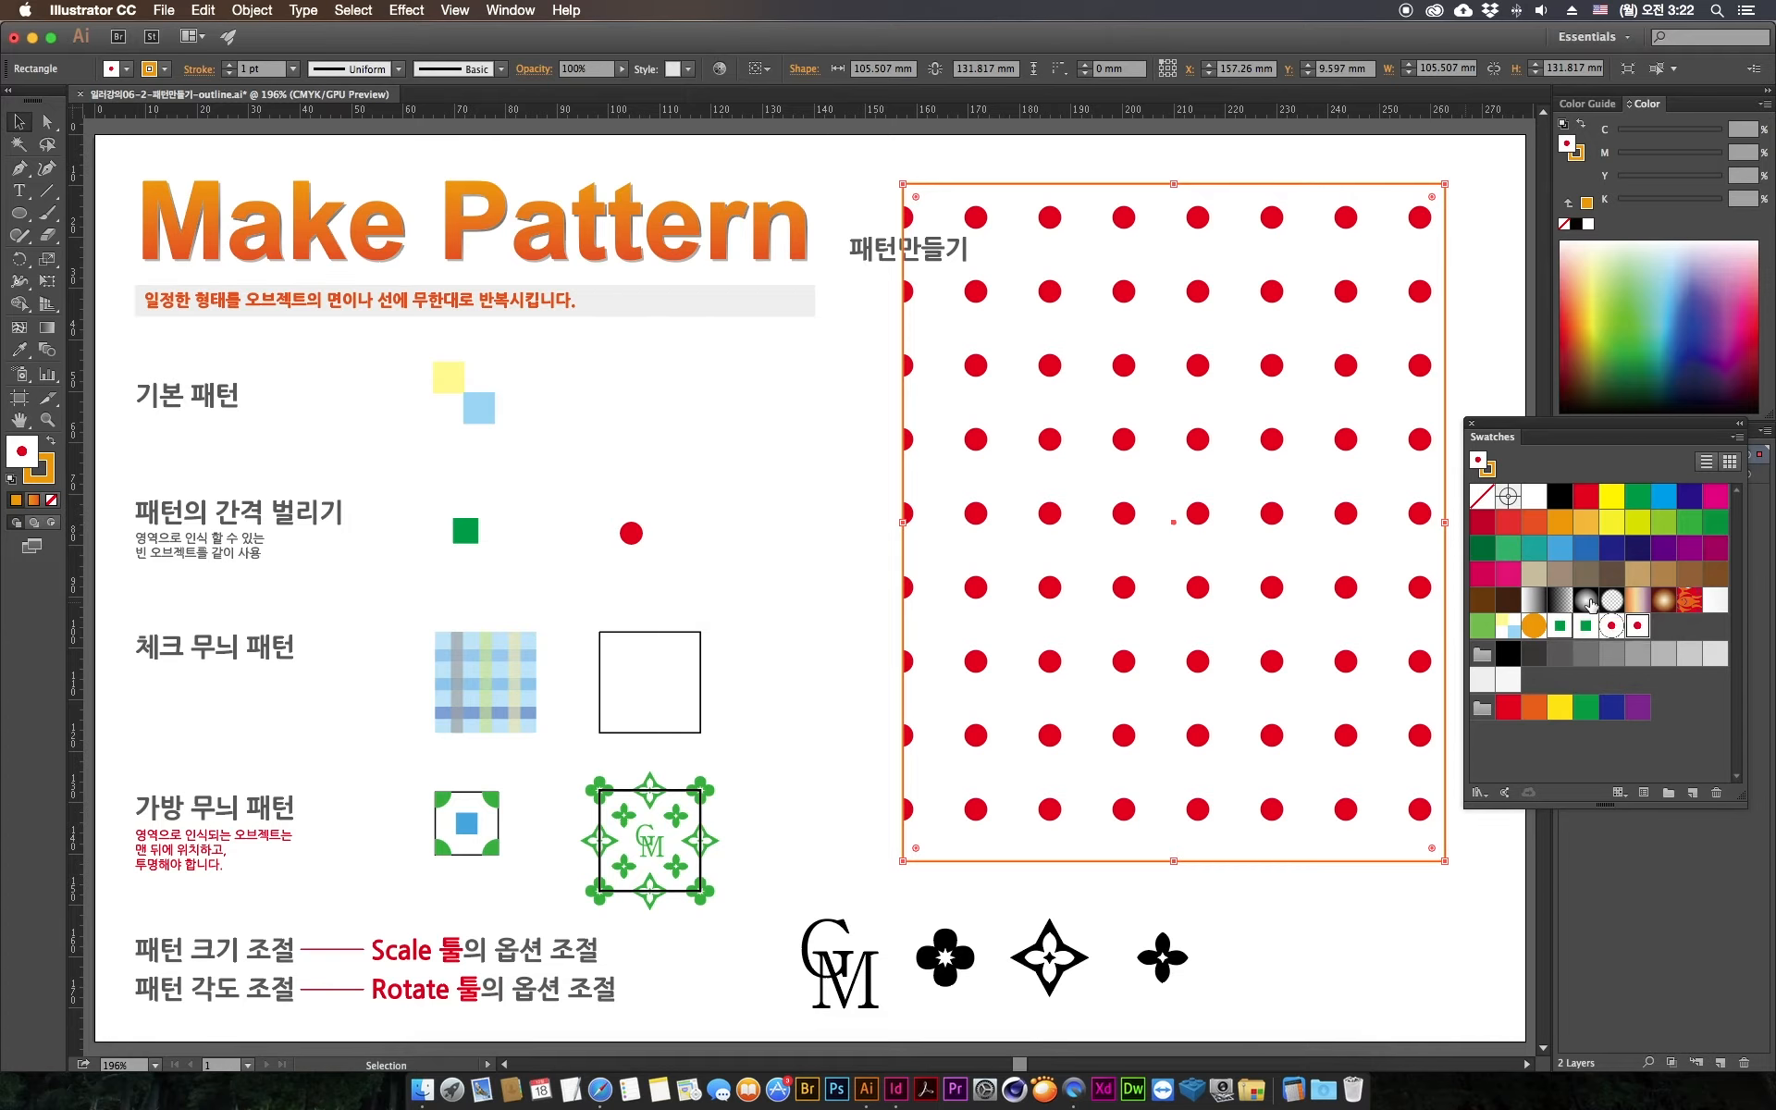
mouse_move(802, 483)
mouse_down()
mouse_move(963, 524)
mouse_move(1063, 520)
mouse_move(670, 448)
mouse_up()
click(822, 536)
Step: Draw a wide rectangle about 136 × 66 mm across the middle of the red-dot patterned rectangle
drag(448, 419, 125, 178)
click(18, 215)
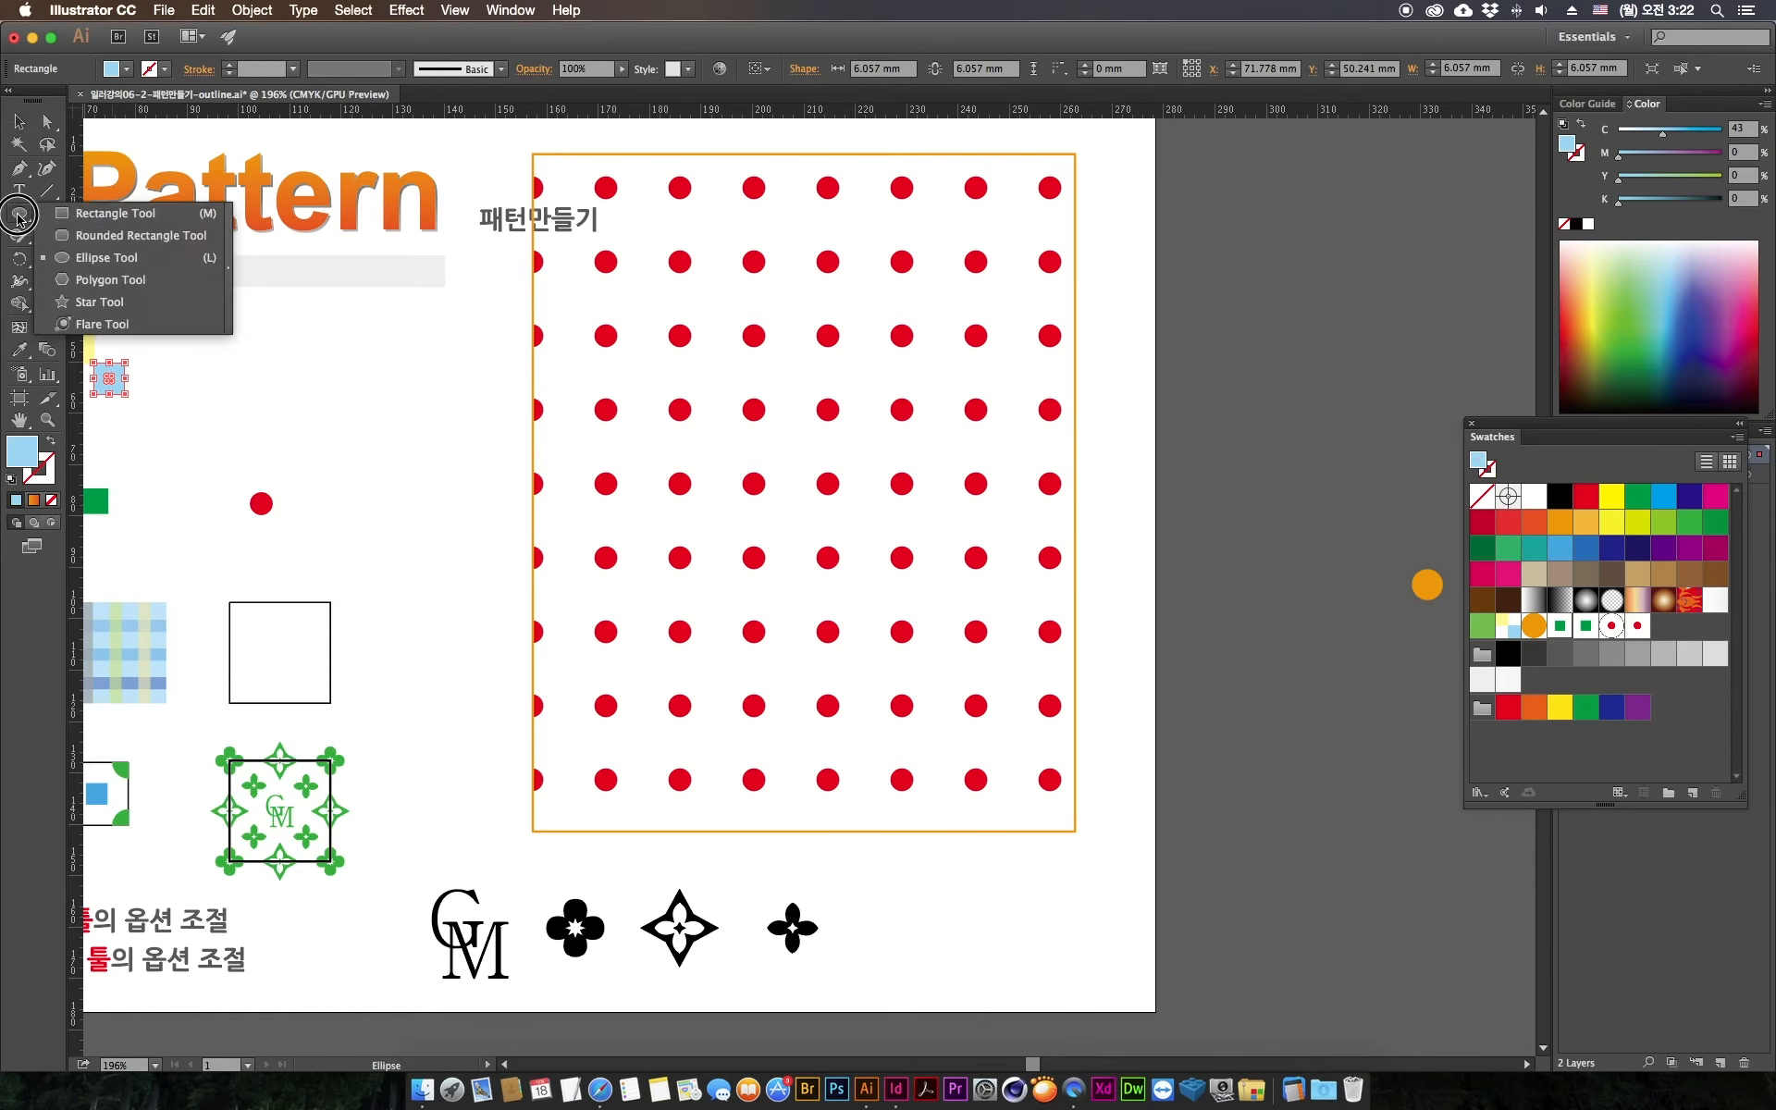
click(111, 212)
drag(491, 327, 1190, 665)
Step: Fill the wide rectangle with green (C 60, M 0, Y 100, K 0), send it to the back and deselect it
click(1644, 319)
key(super+shift+bracketleft)
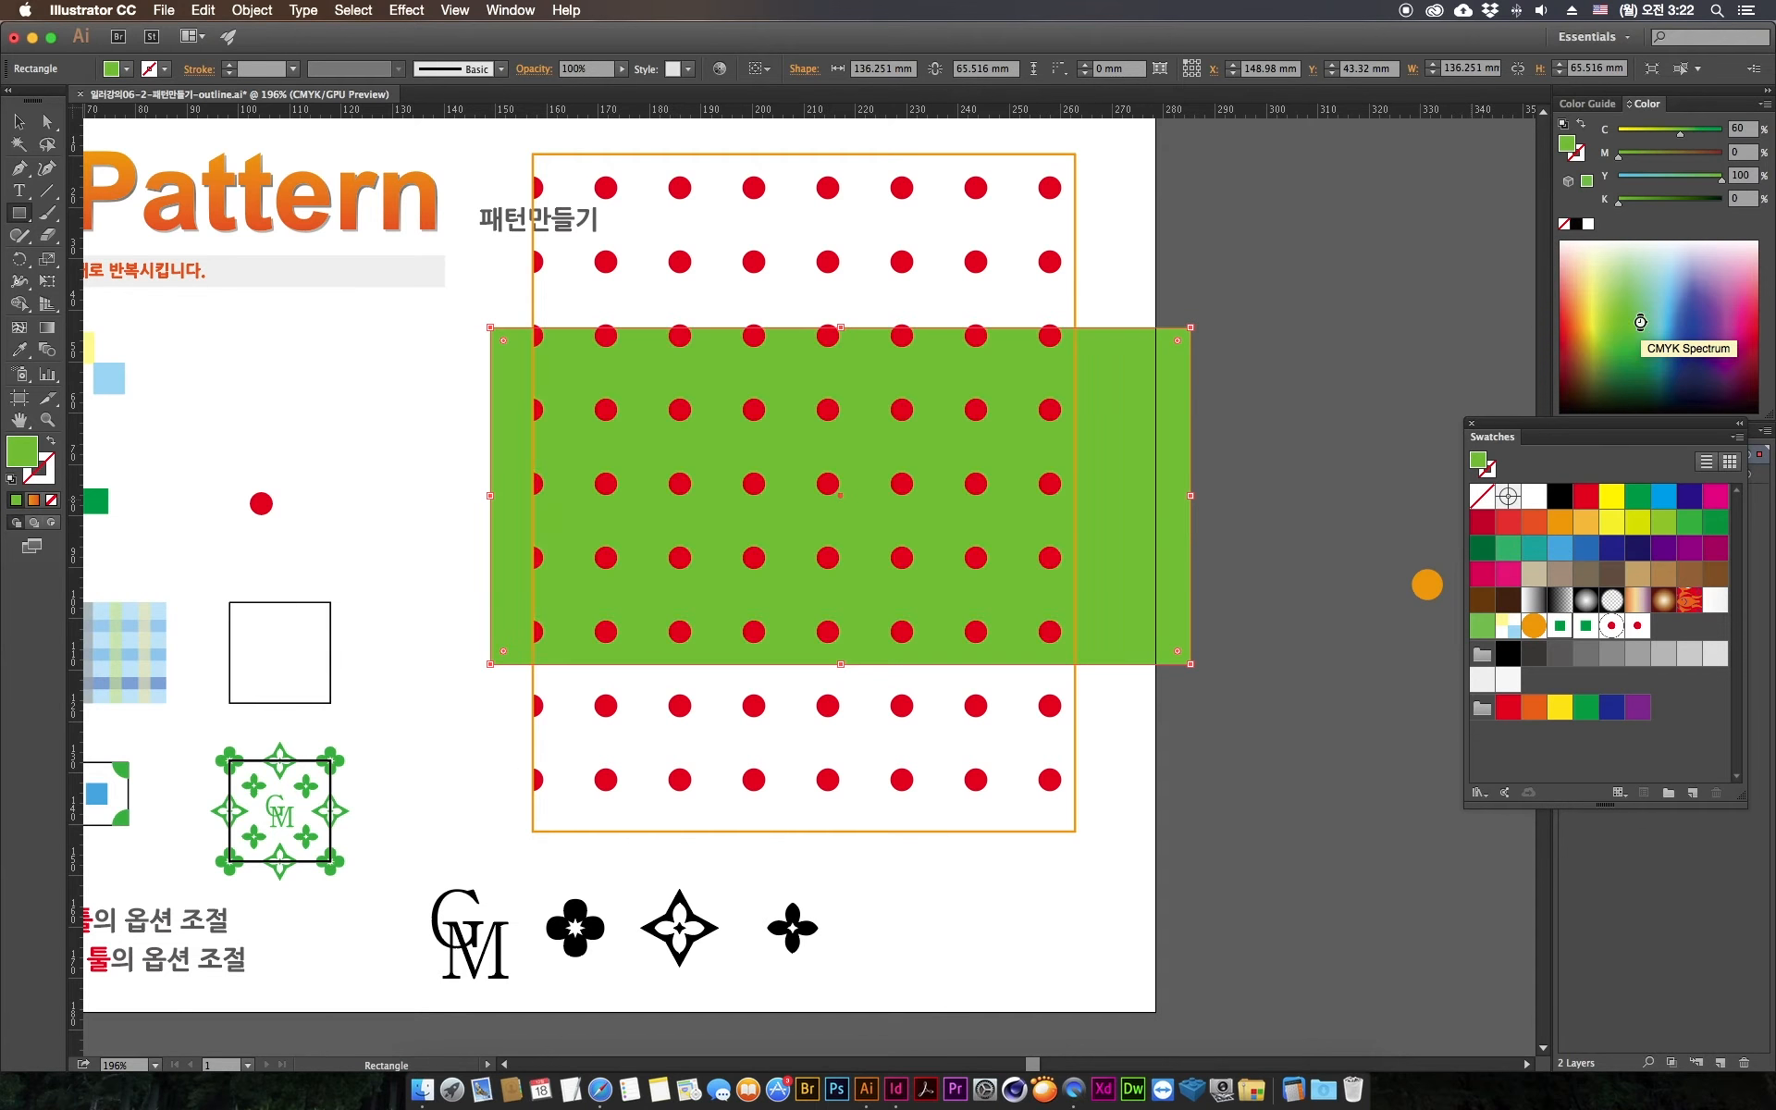
click(18, 121)
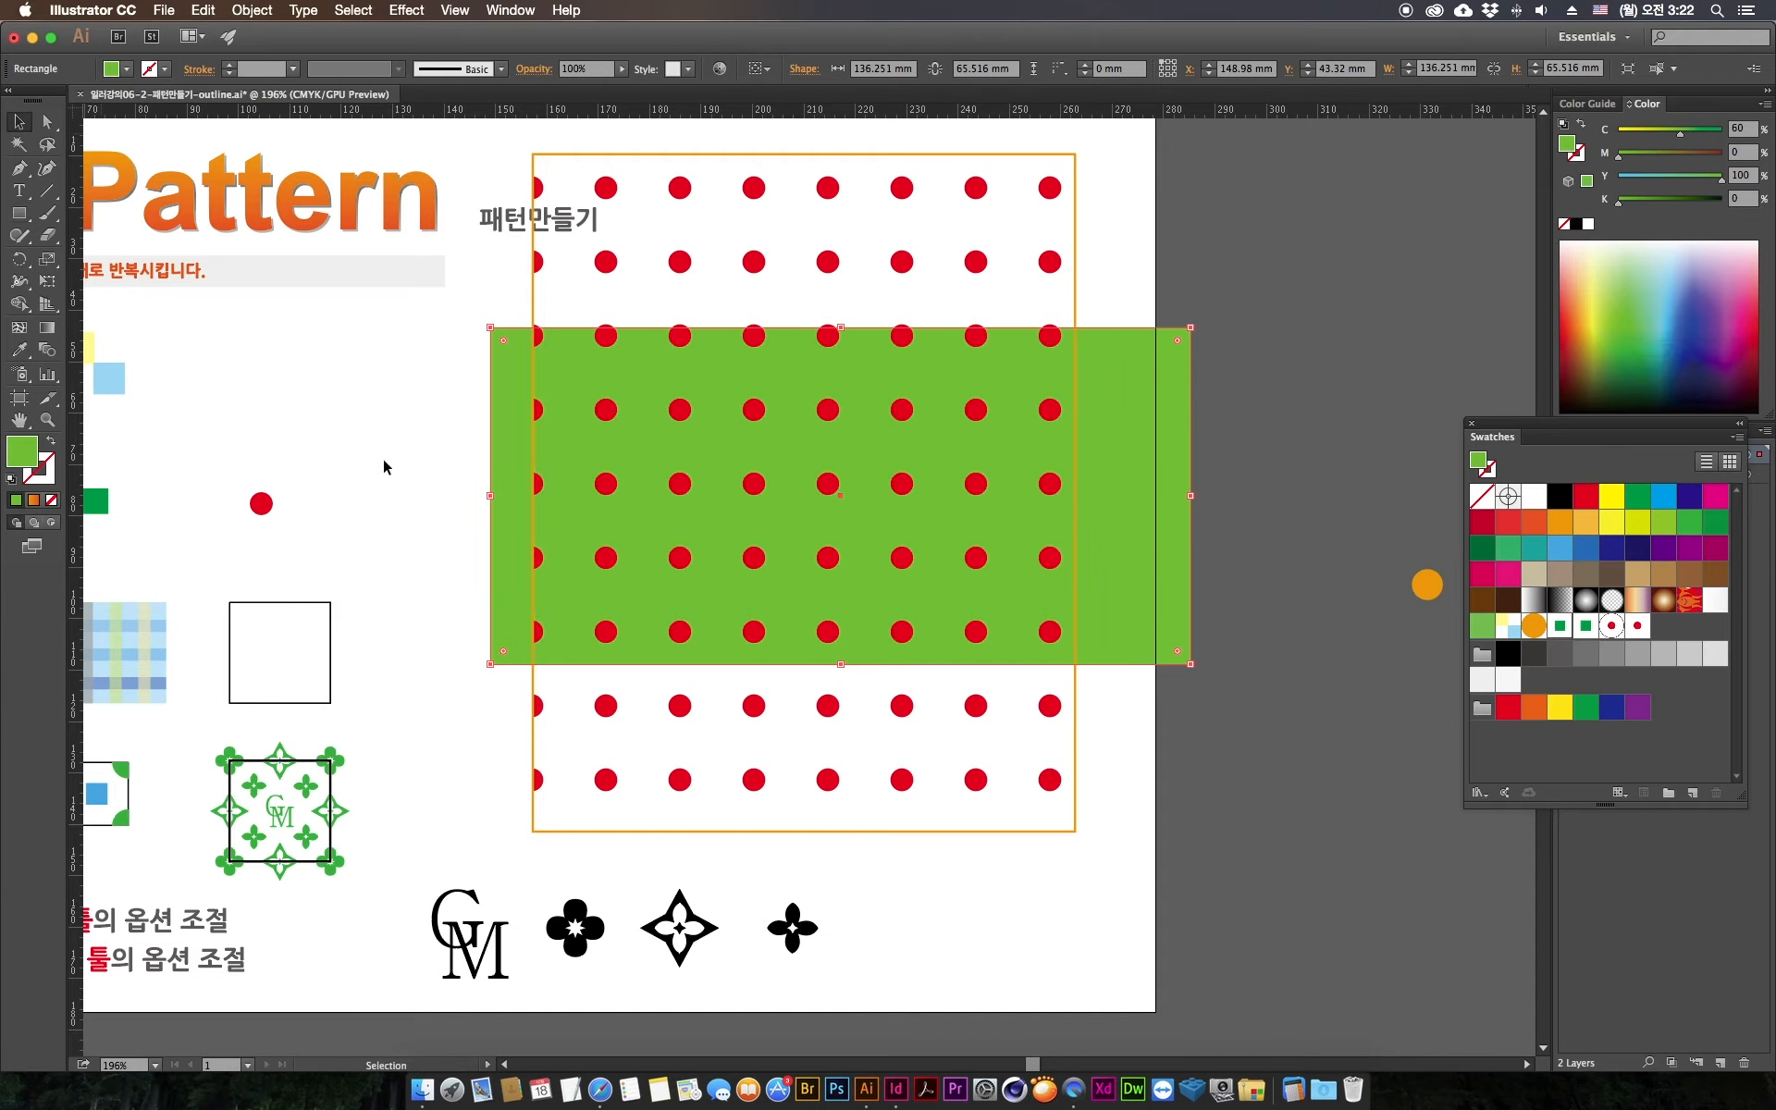
click(325, 375)
scroll(214, 298, left, 8)
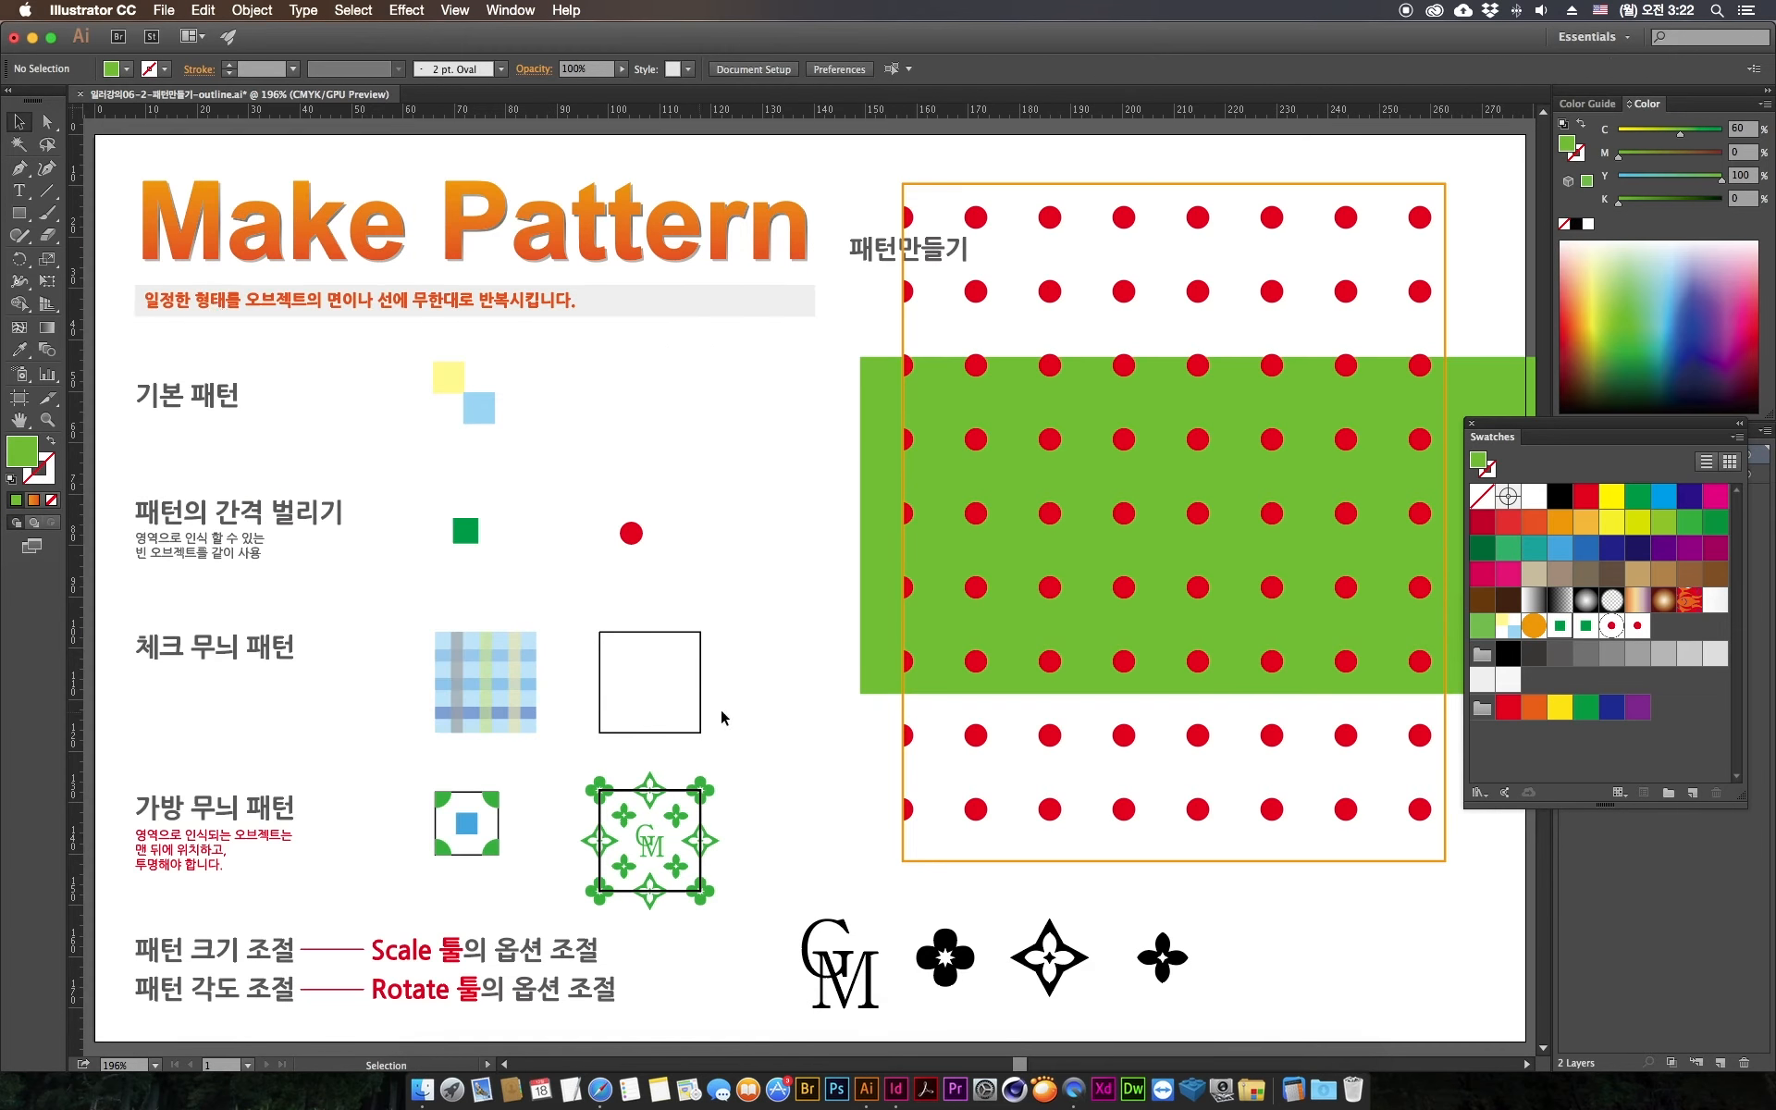
Step: Try shifting the red-dot patterned rectangle slightly over the green band, and undo the move
drag(1135, 294, 1164, 278)
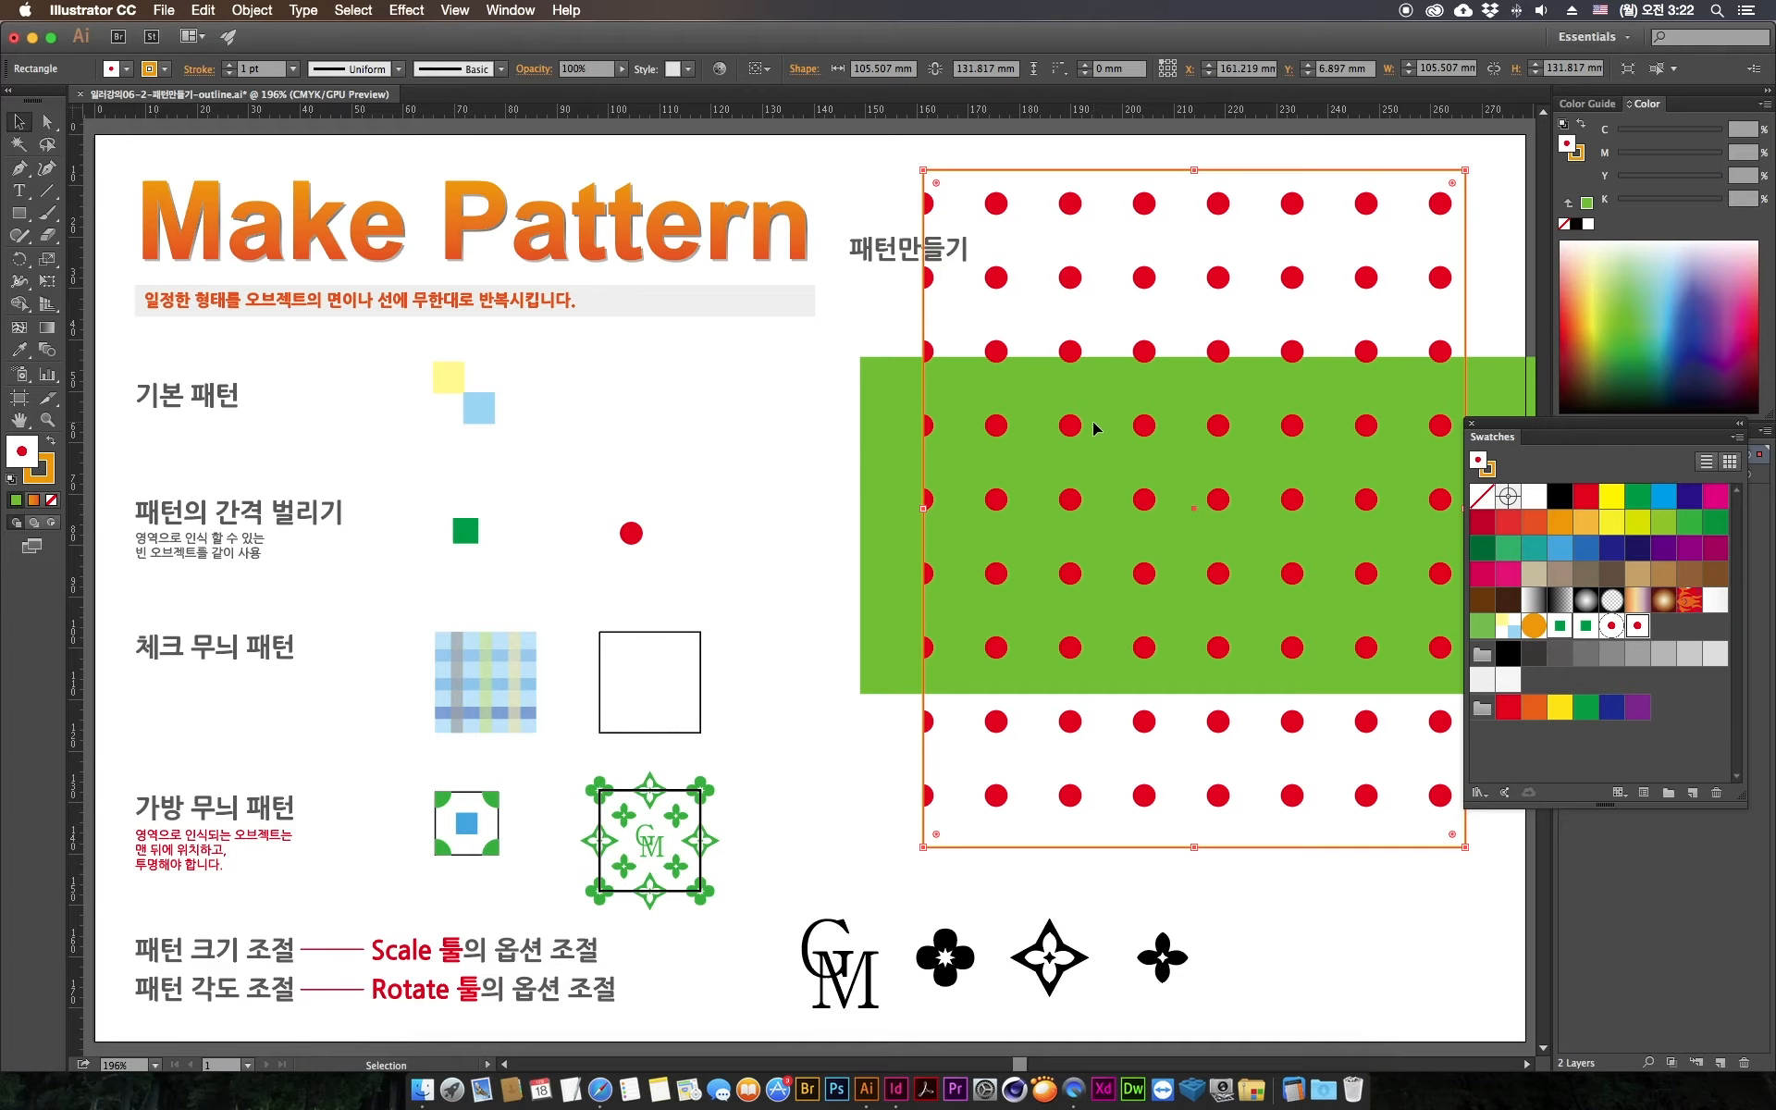
key(super+z)
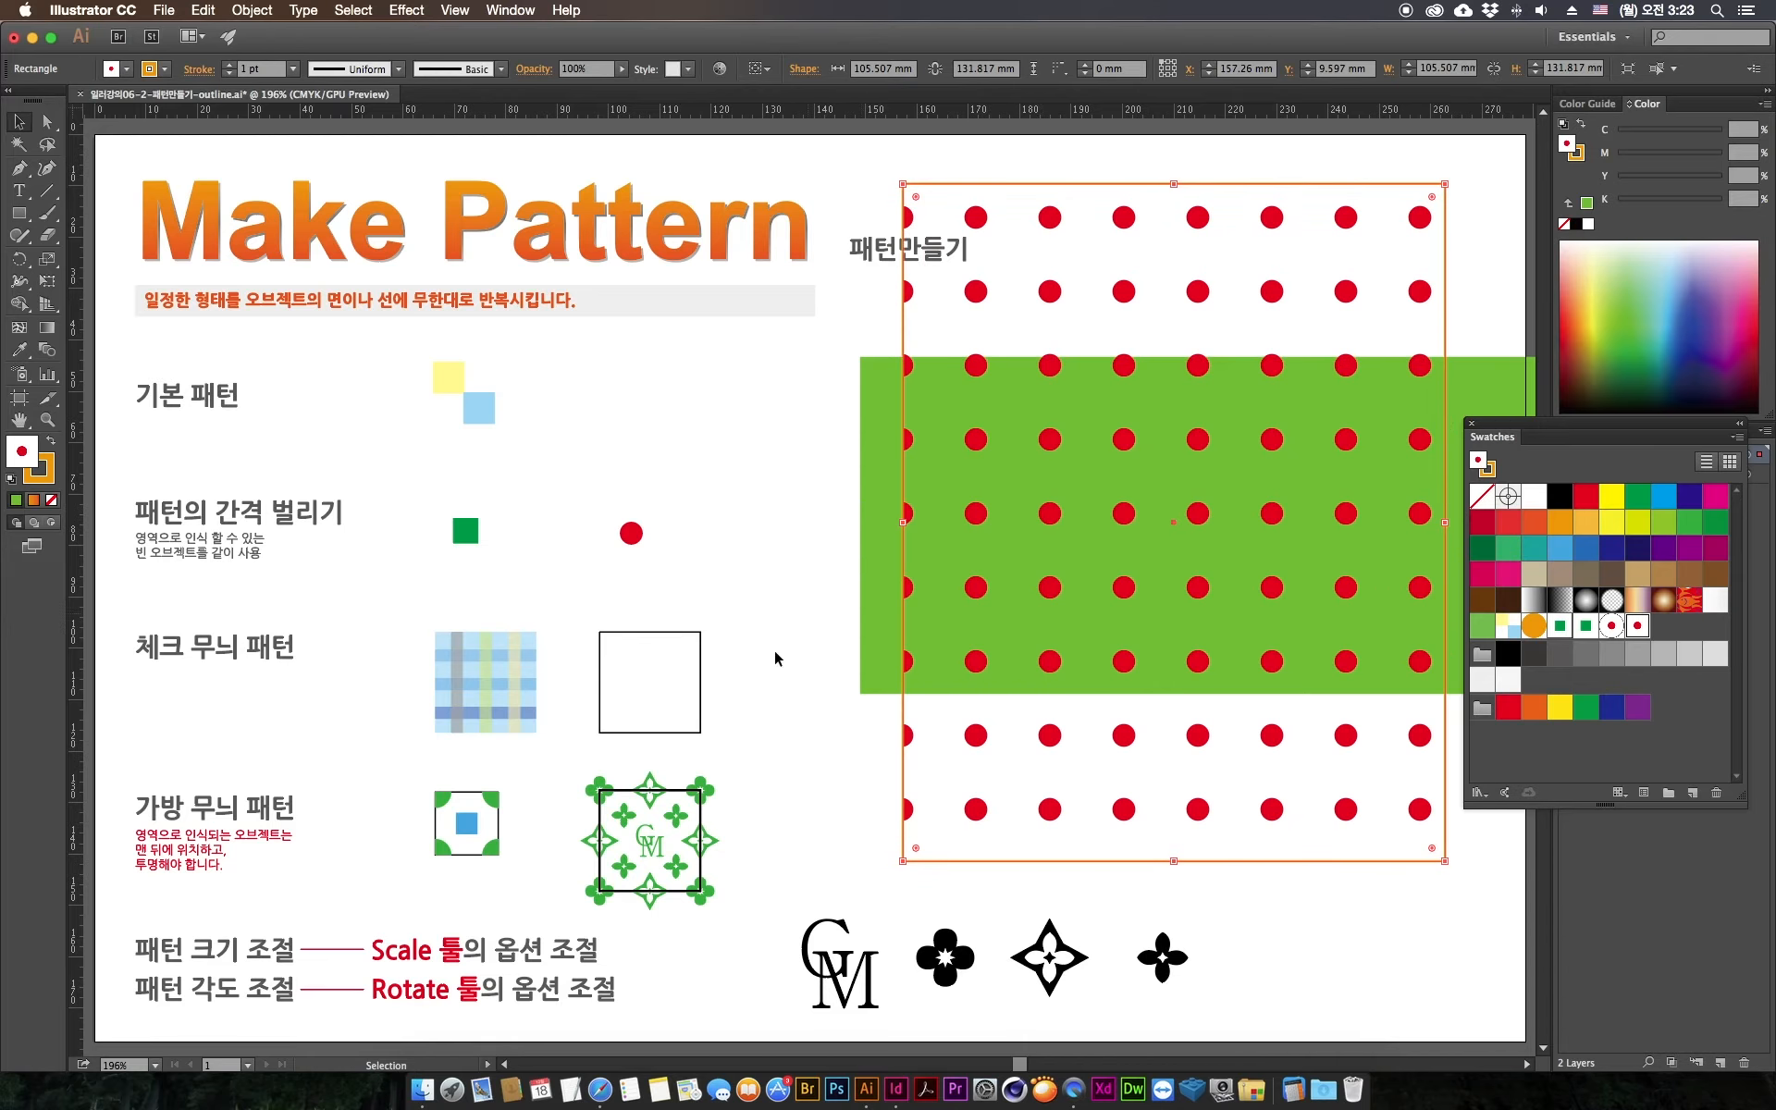
Step: Store the plaid square artwork as a pattern swatch, apply it as the large rectangle's fill and deselect
scroll(777, 601, down, 2)
drag(793, 583, 560, 700)
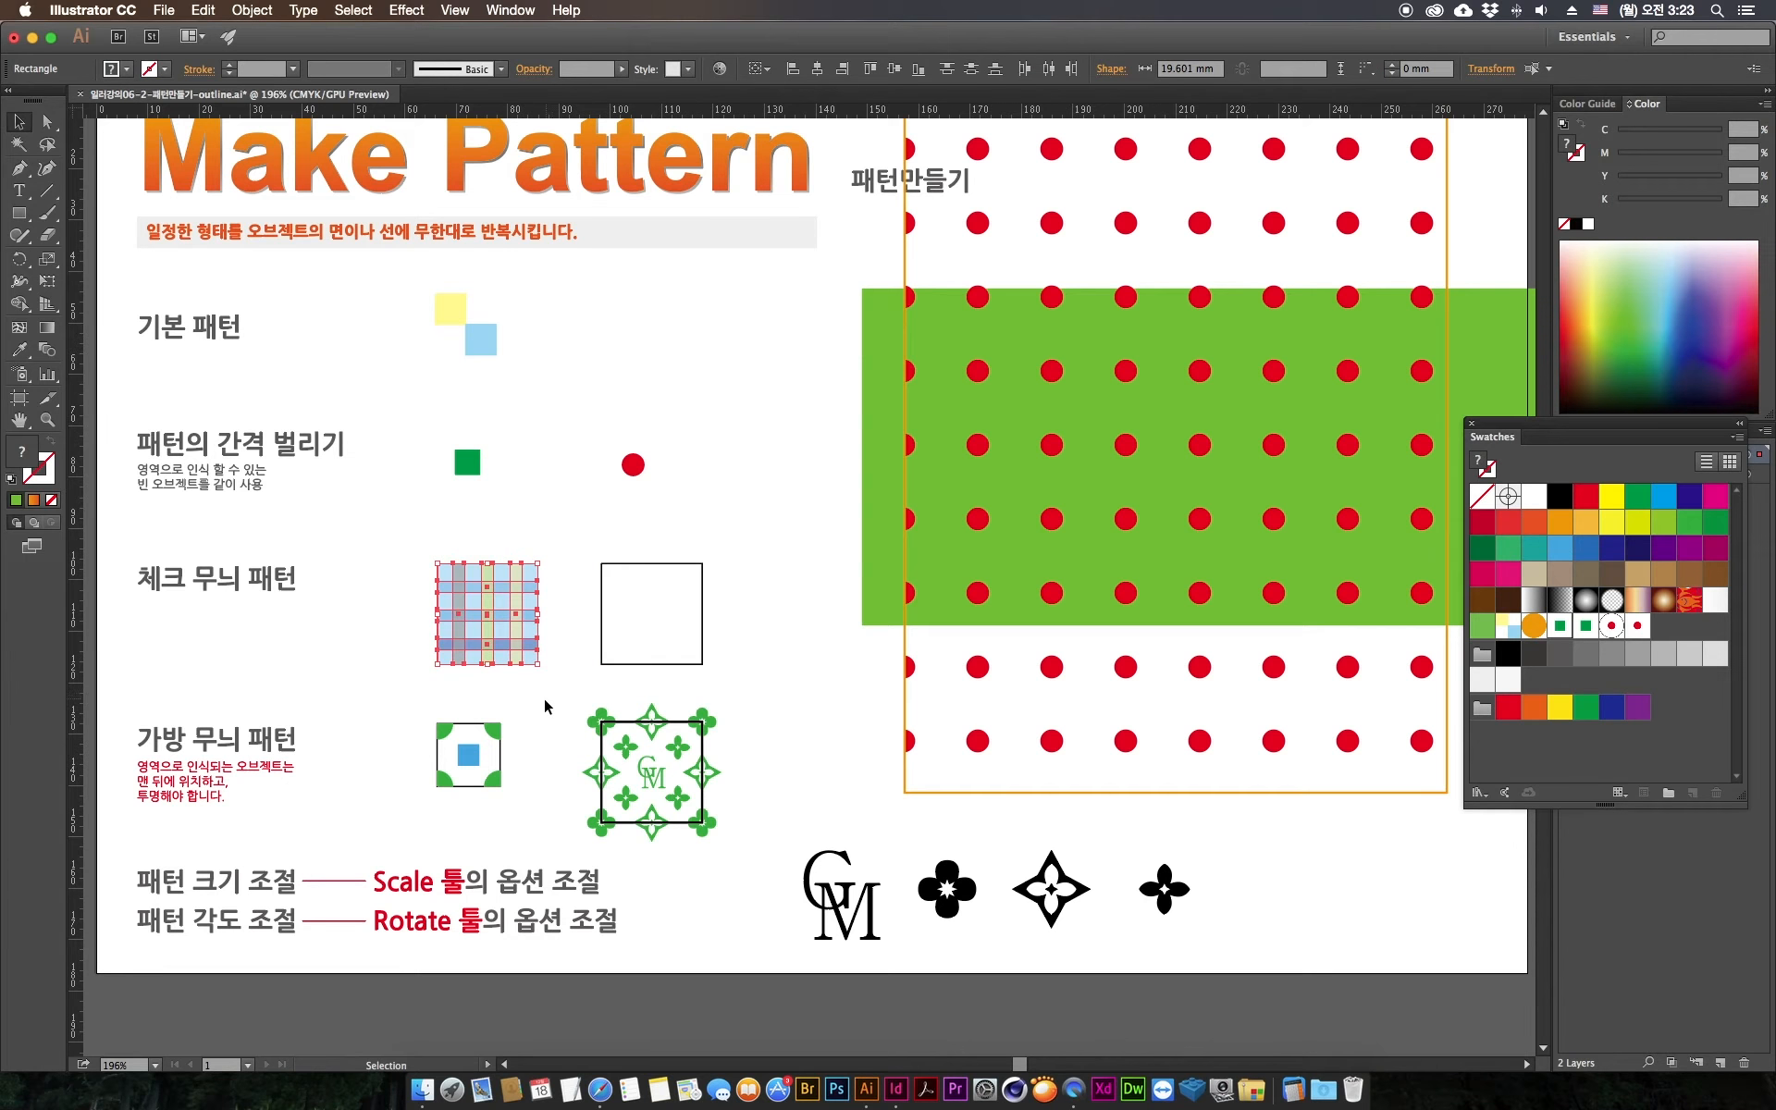
click(558, 697)
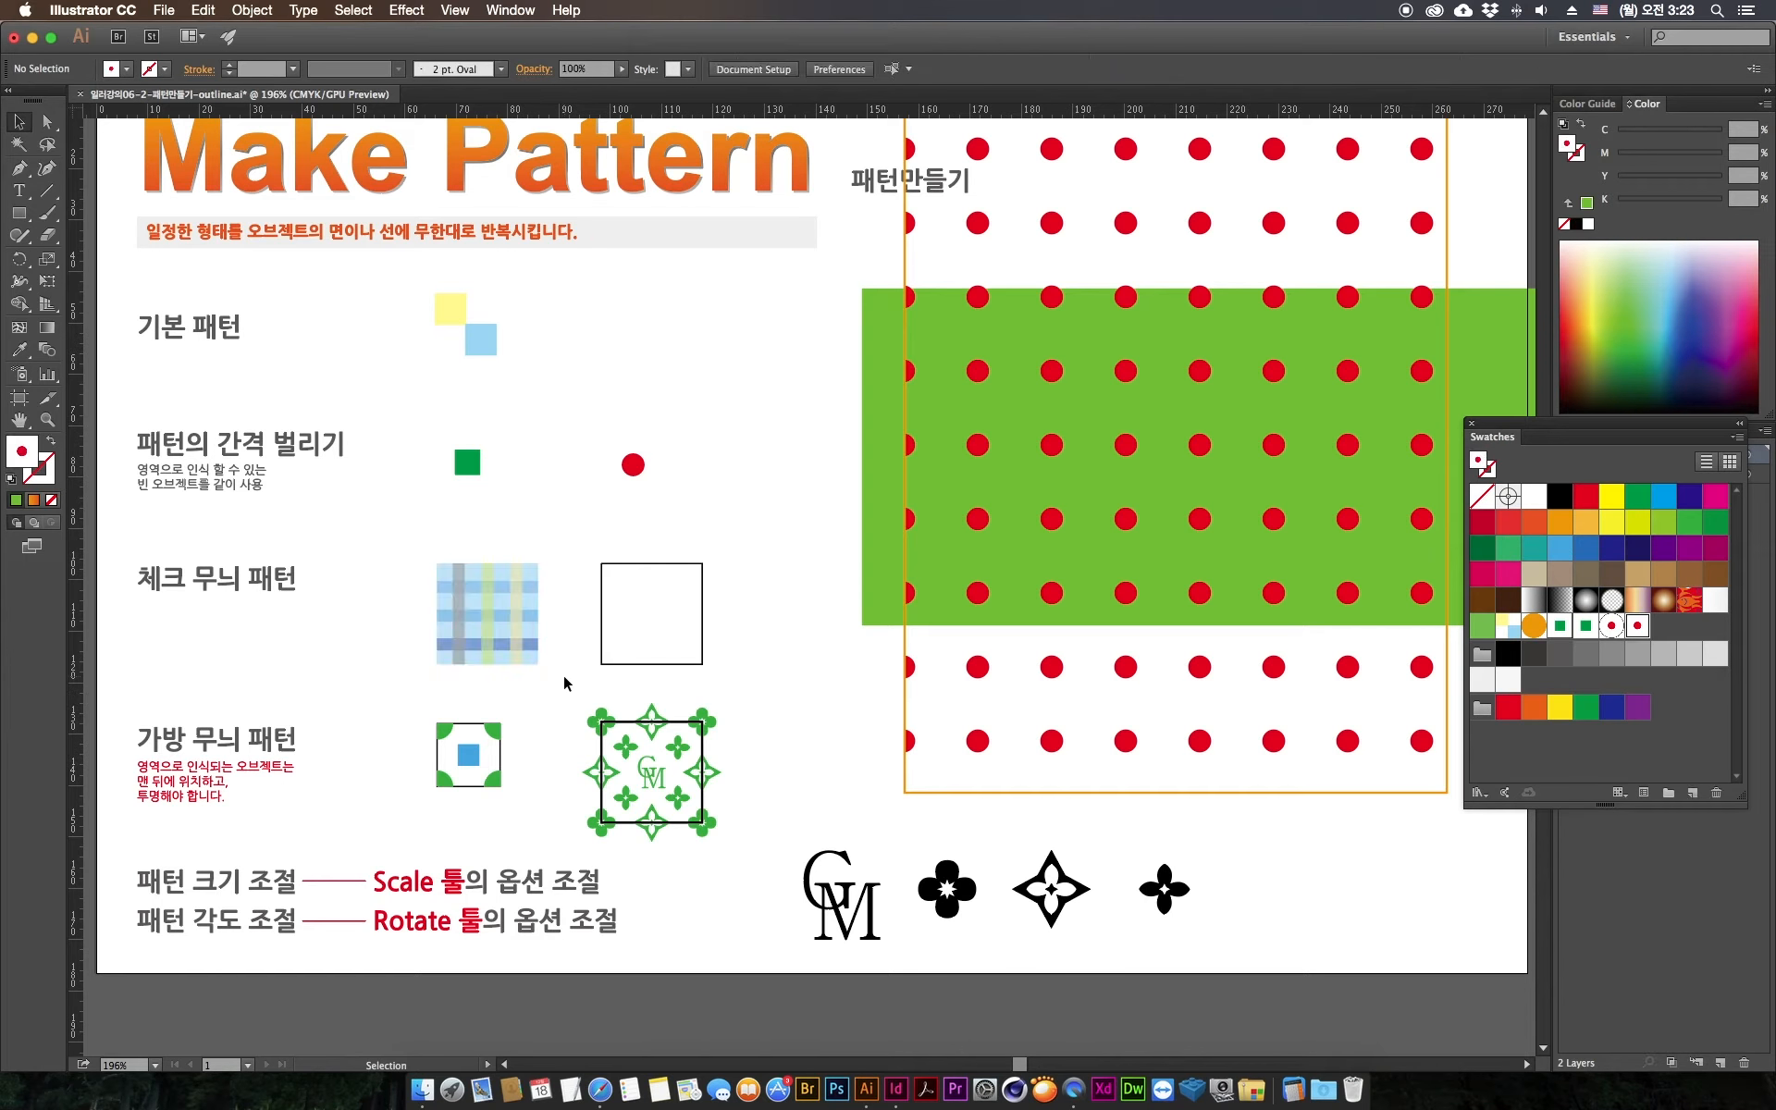
drag(560, 688, 1677, 638)
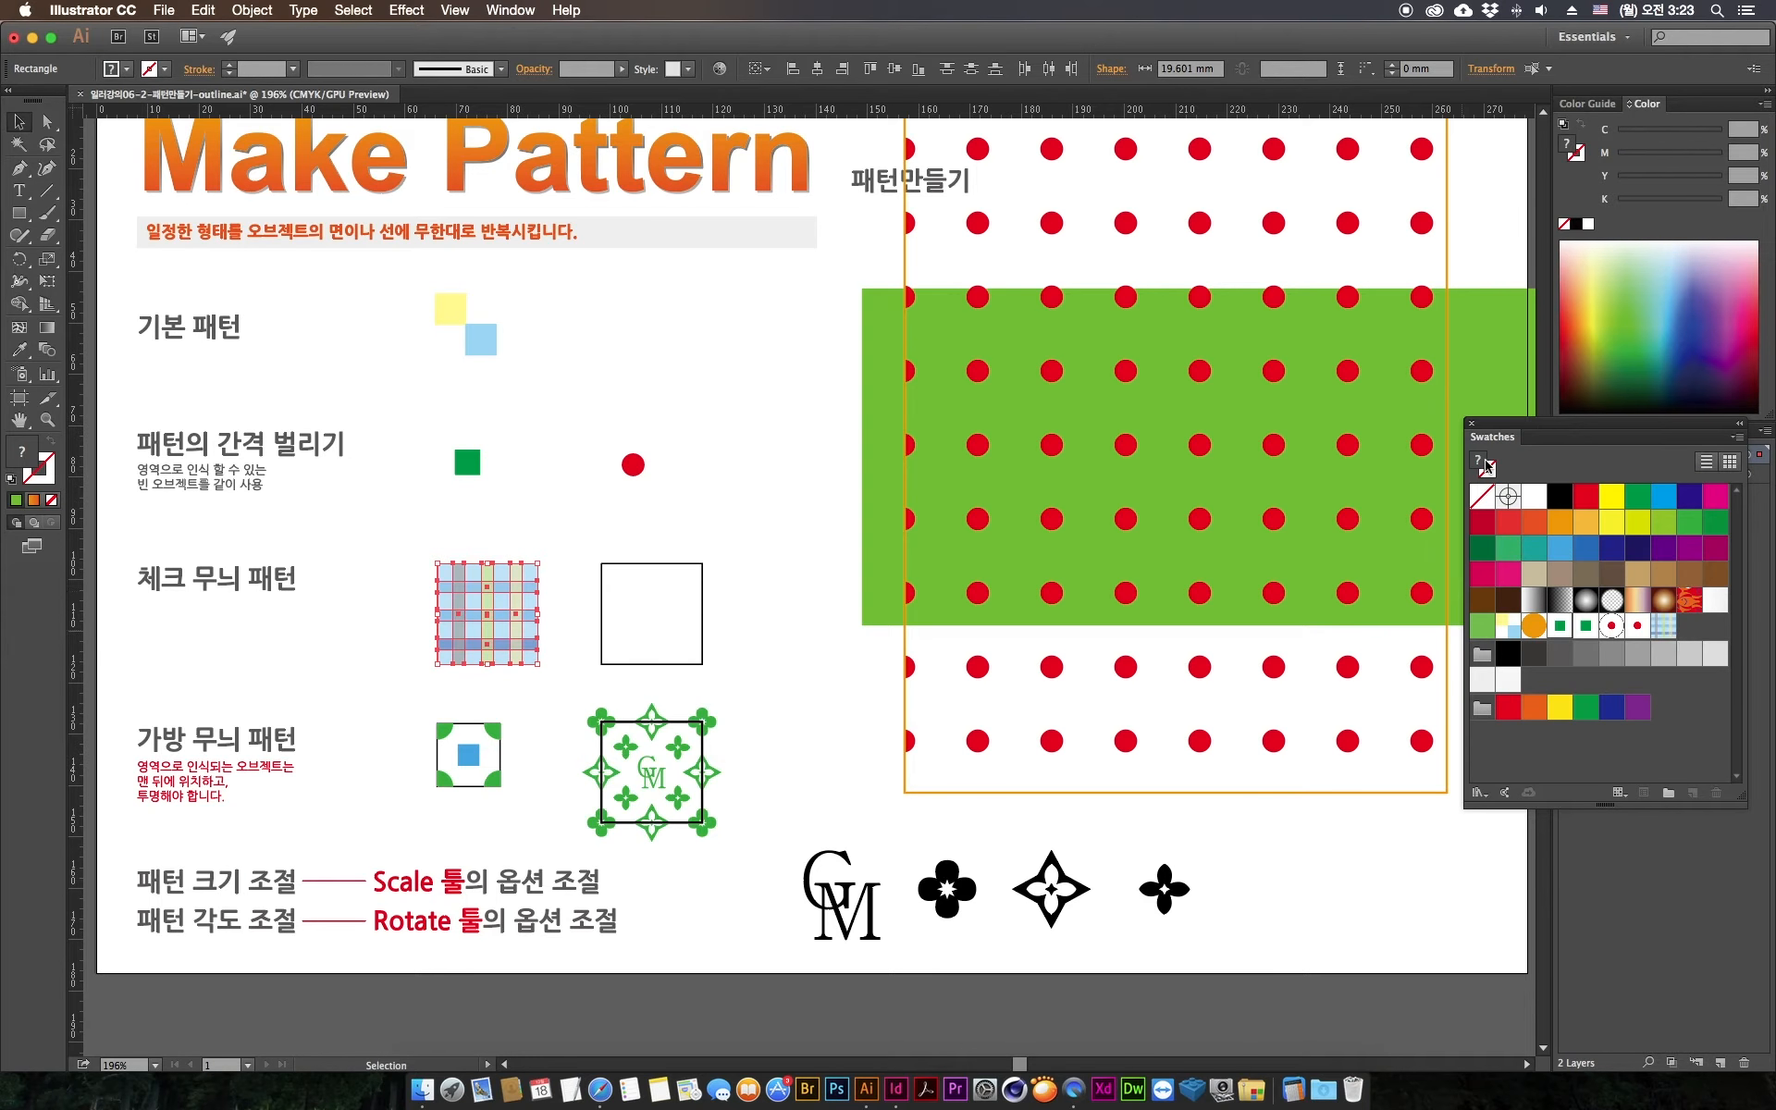
click(1266, 671)
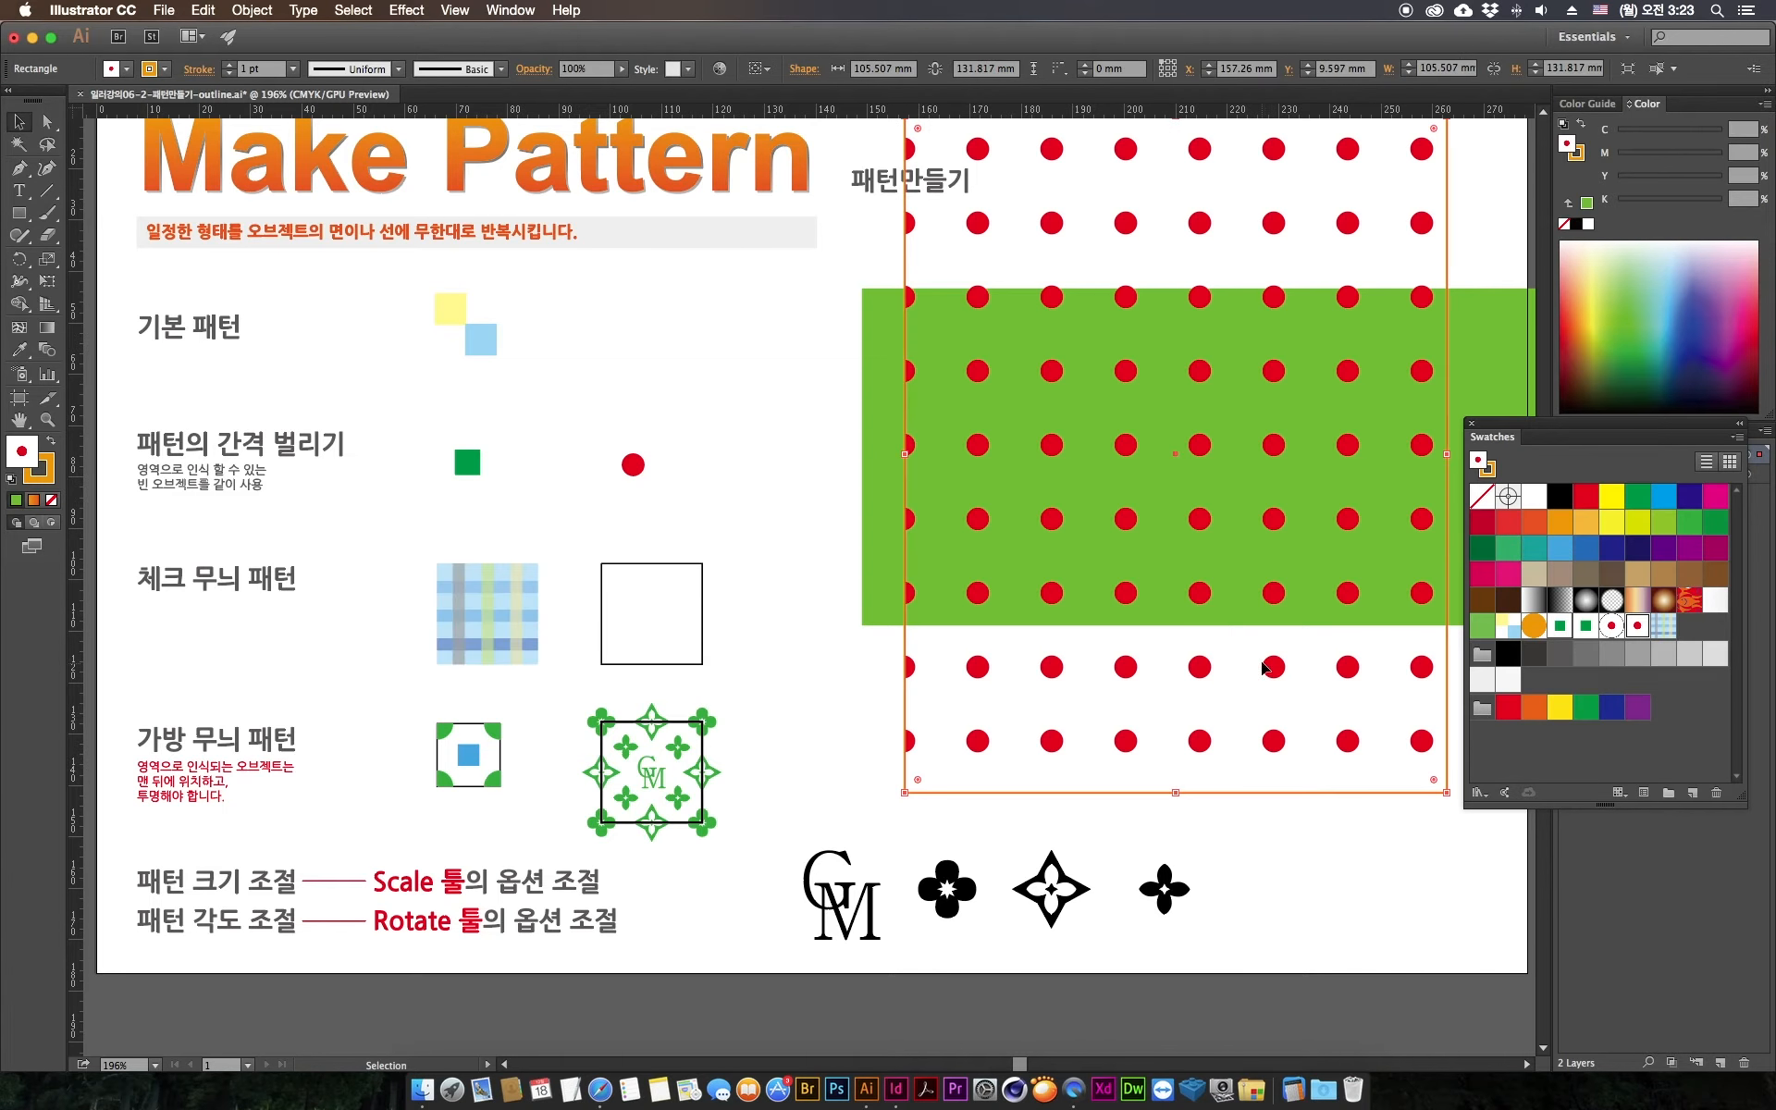
click(1662, 628)
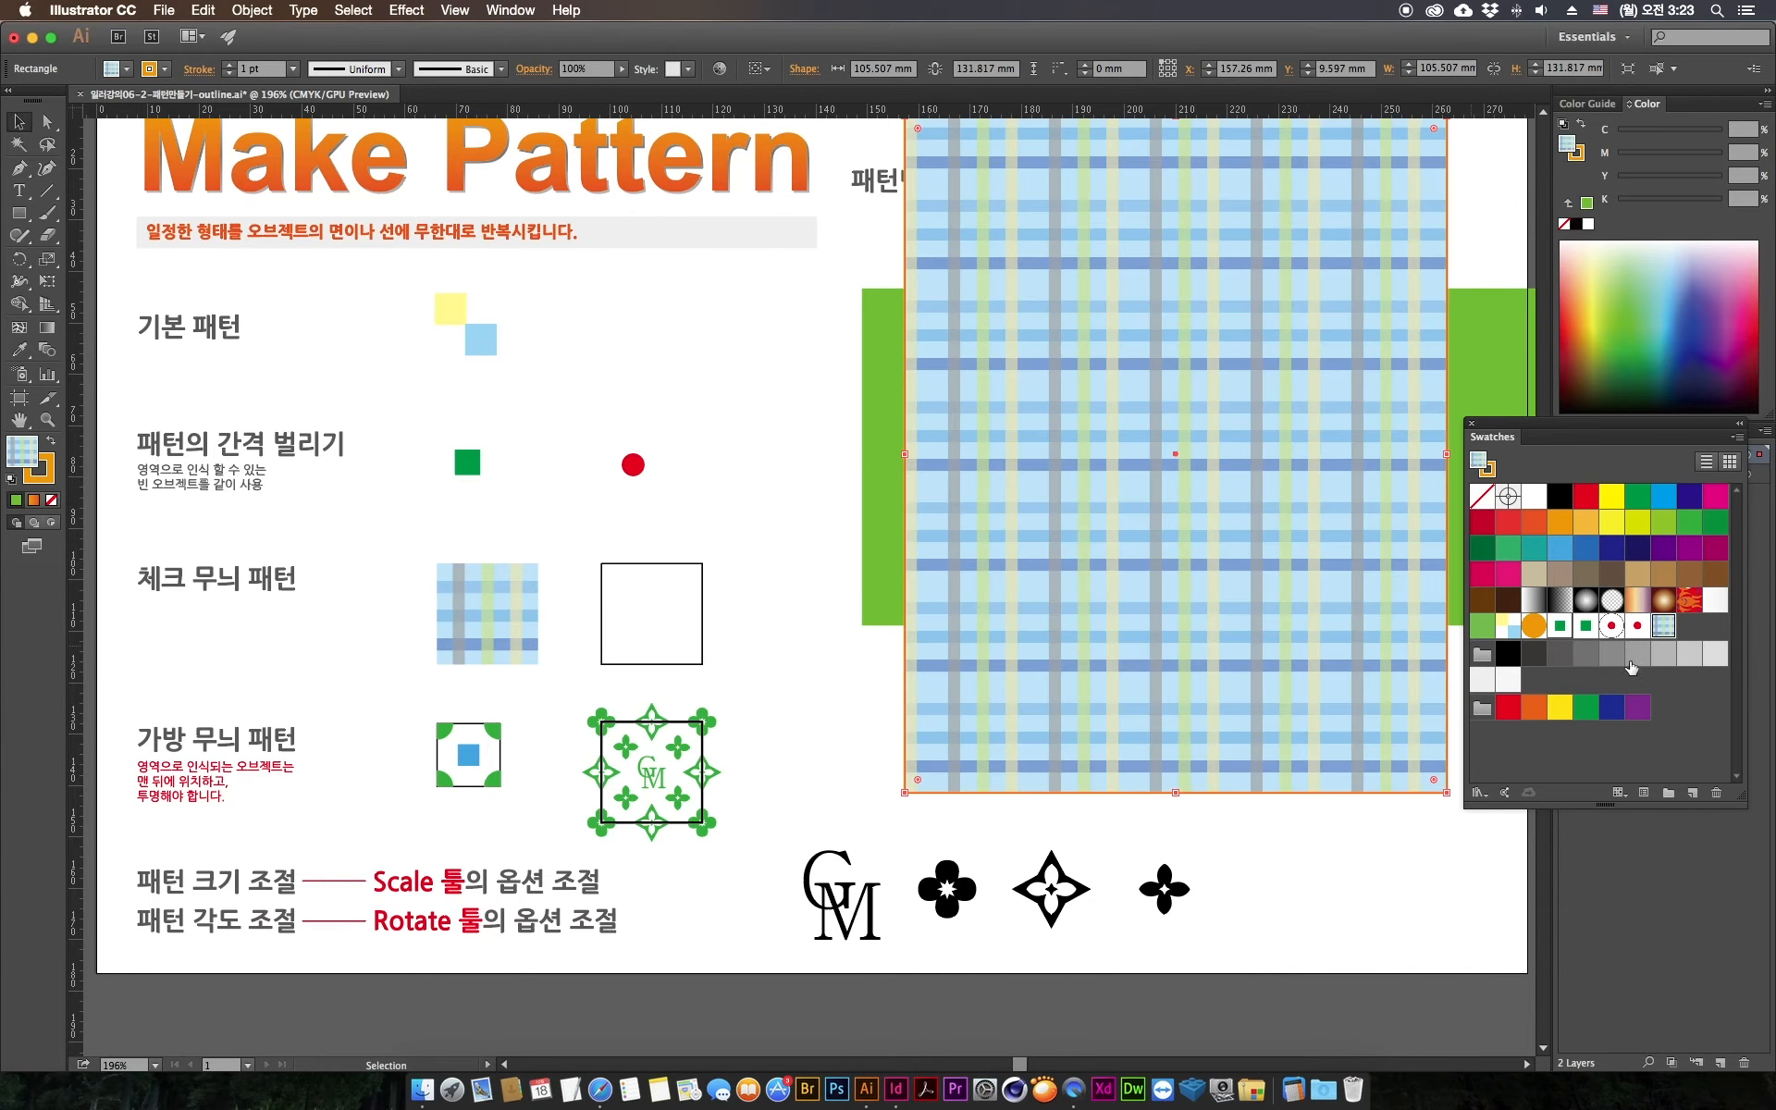
drag(1359, 956, 1359, 956)
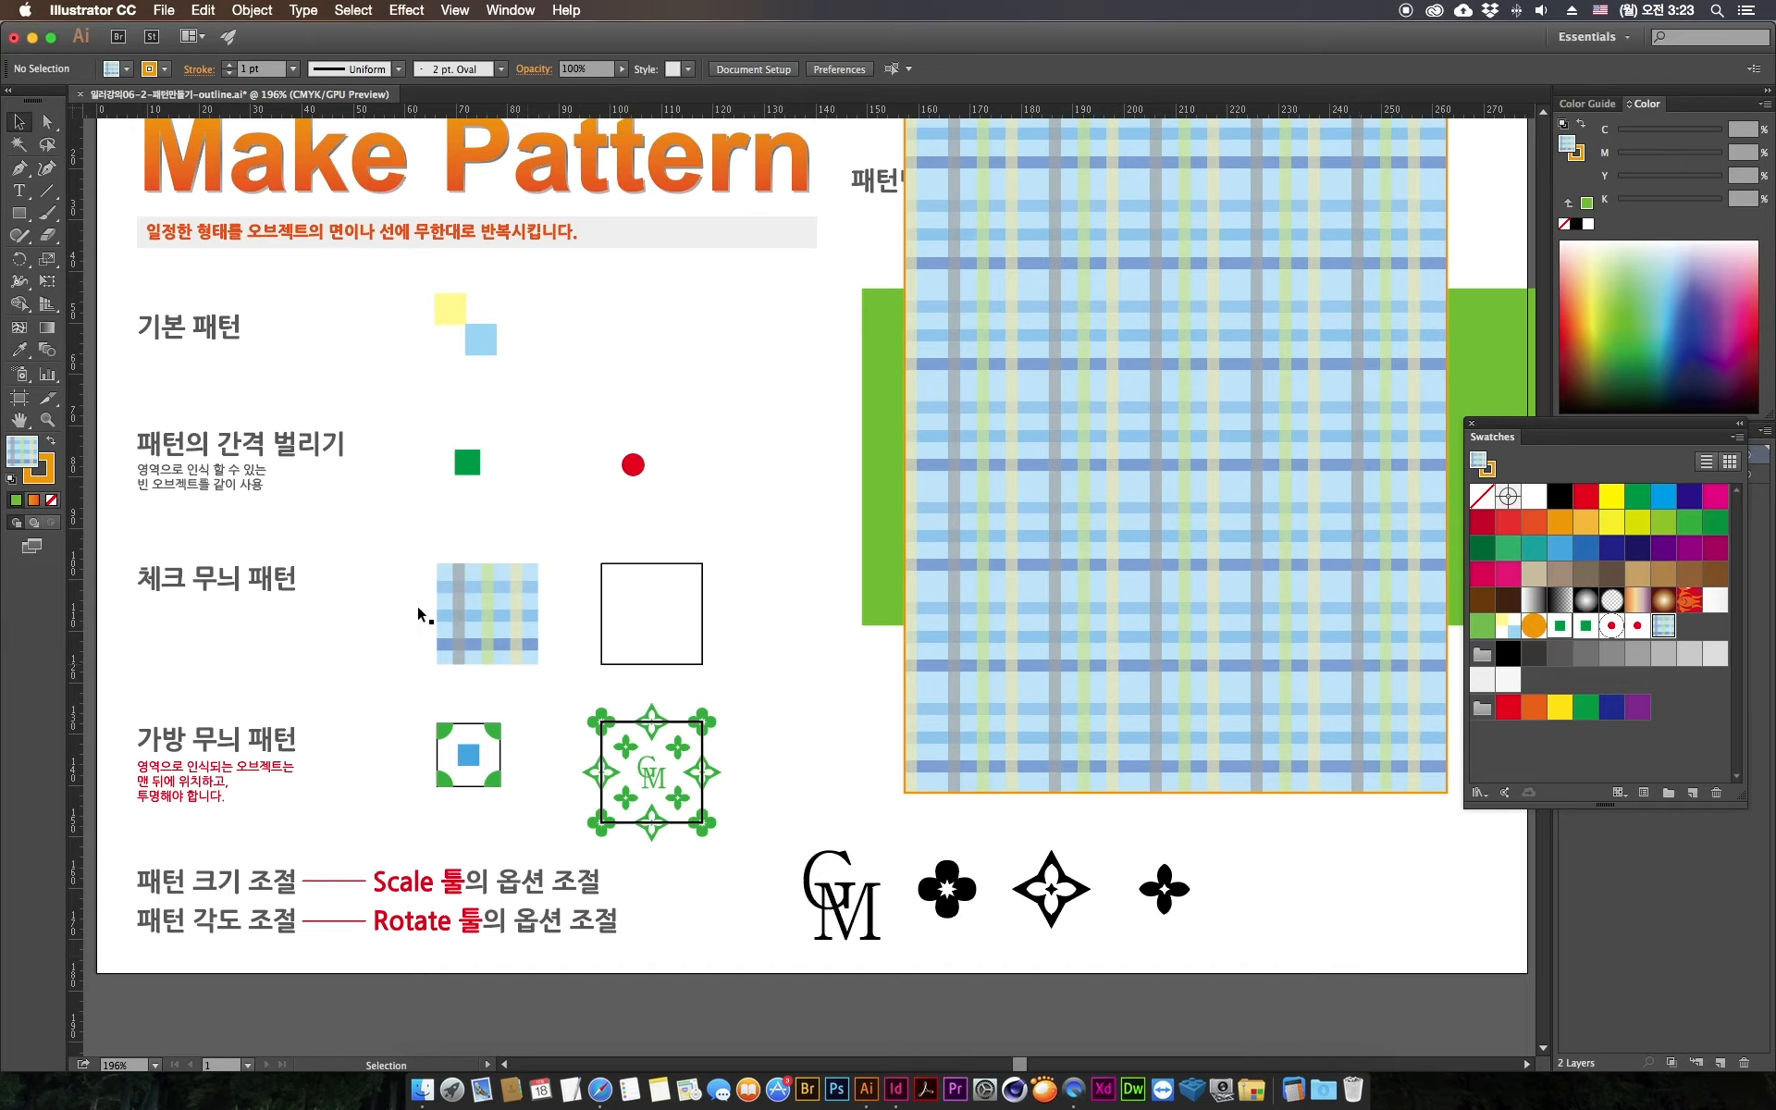
Step: Examine the plaid tile's construction up close, including the opacity of its pale yellow vertical stripe and its overlapping pieces
super+click(514, 602)
key(super+equal)
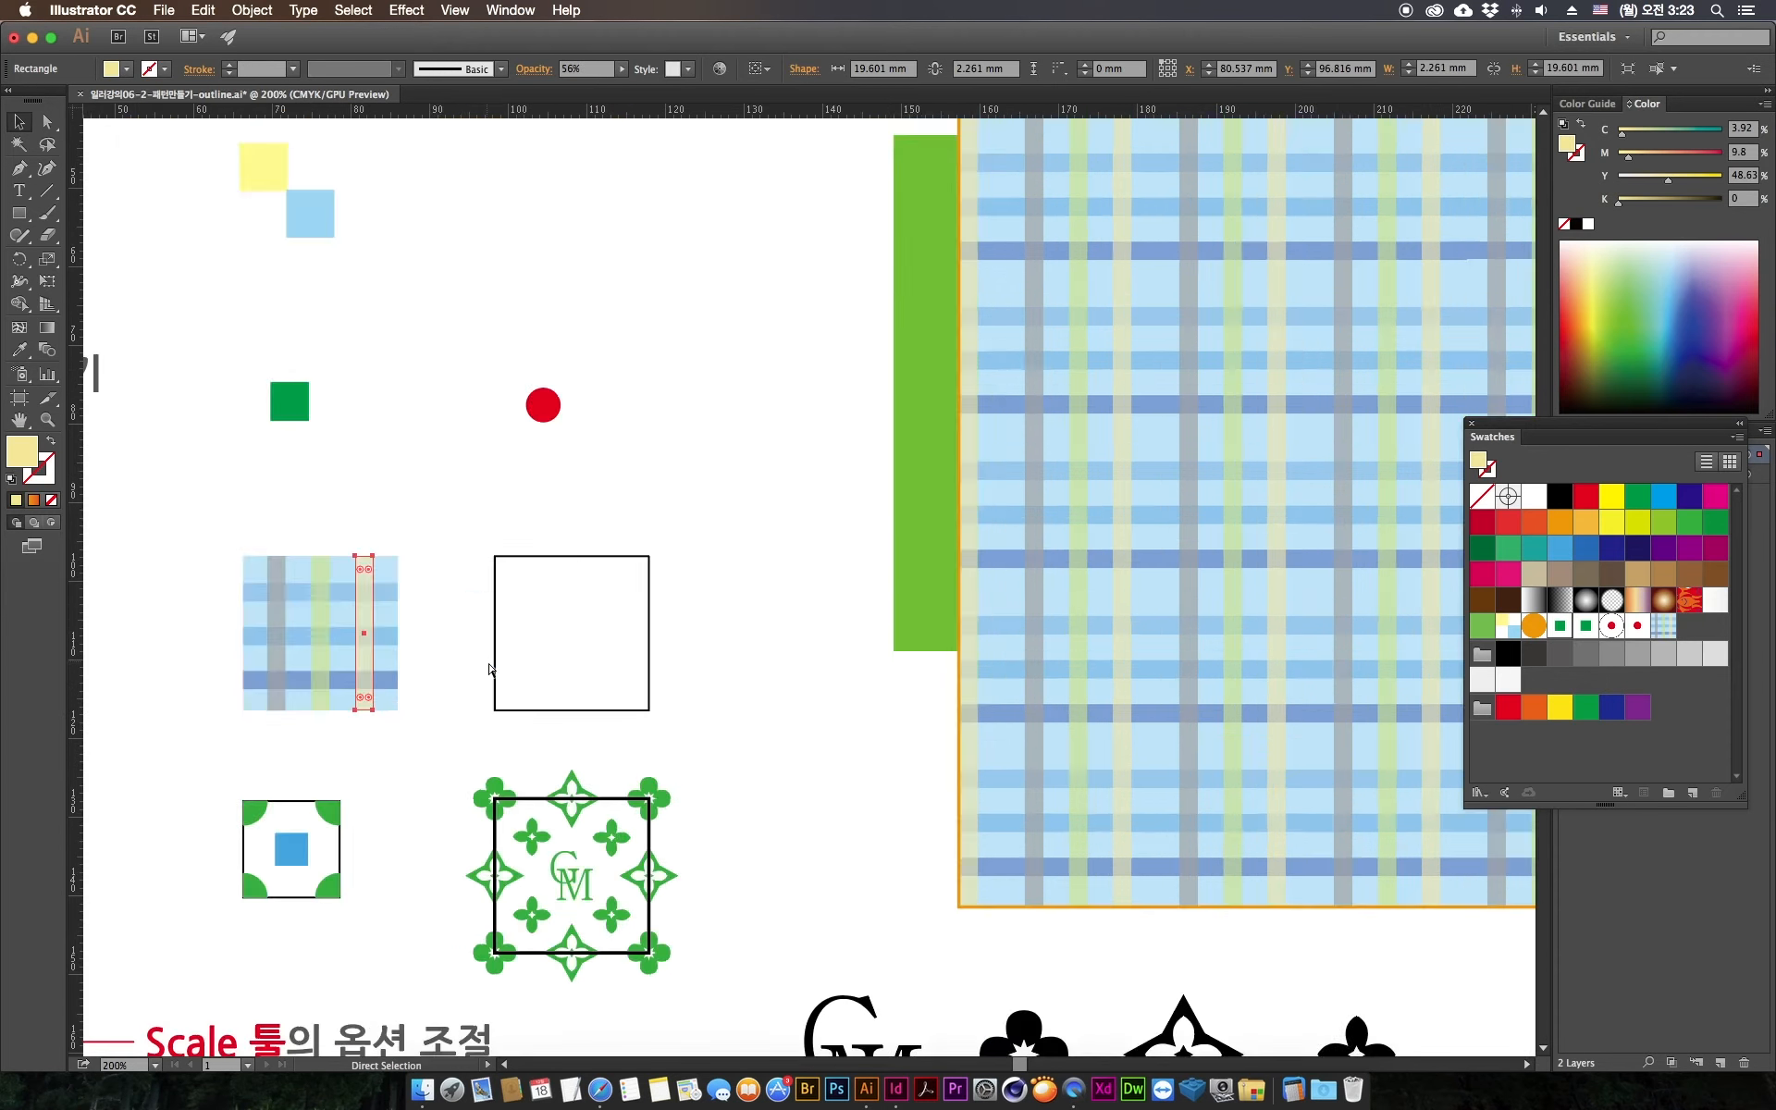
key(super+equal)
key(super+equal)
drag(342, 659, 1073, 526)
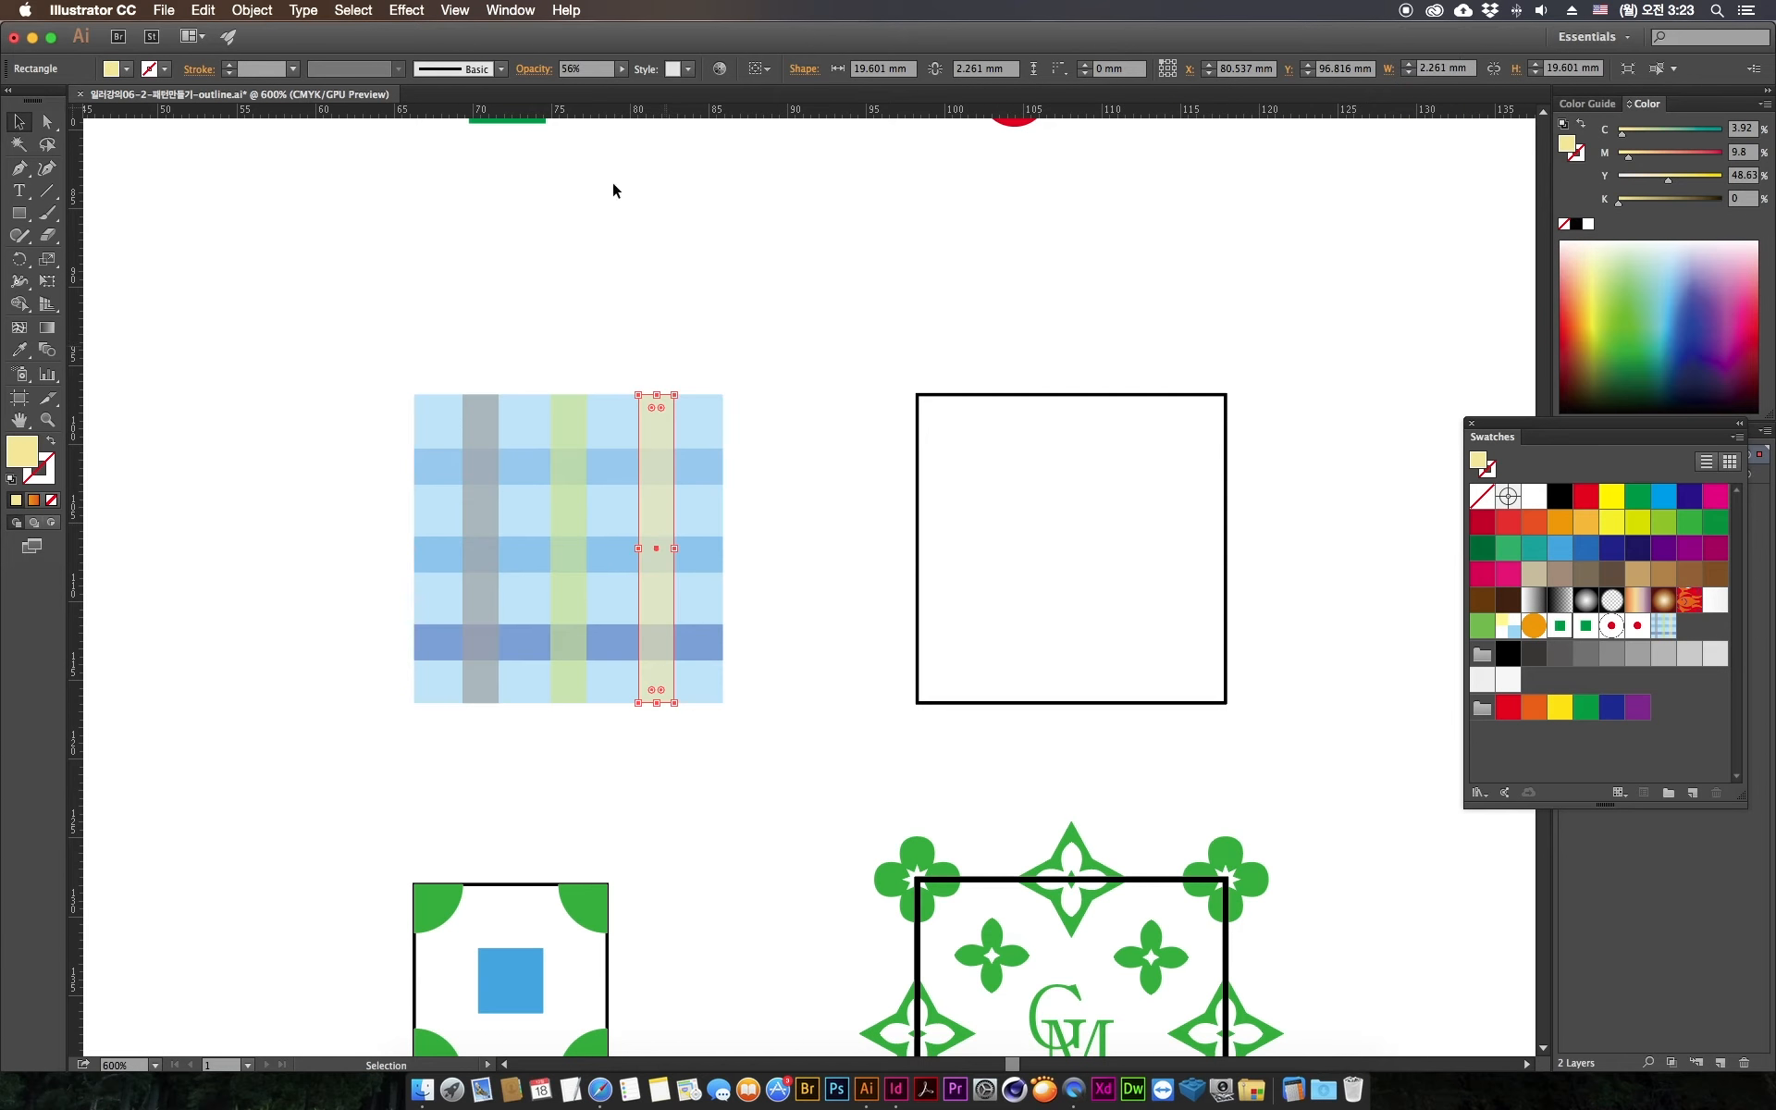
click(621, 68)
mouse_move(589, 85)
mouse_down()
mouse_move(562, 88)
mouse_move(591, 86)
mouse_up()
drag(822, 555, 689, 555)
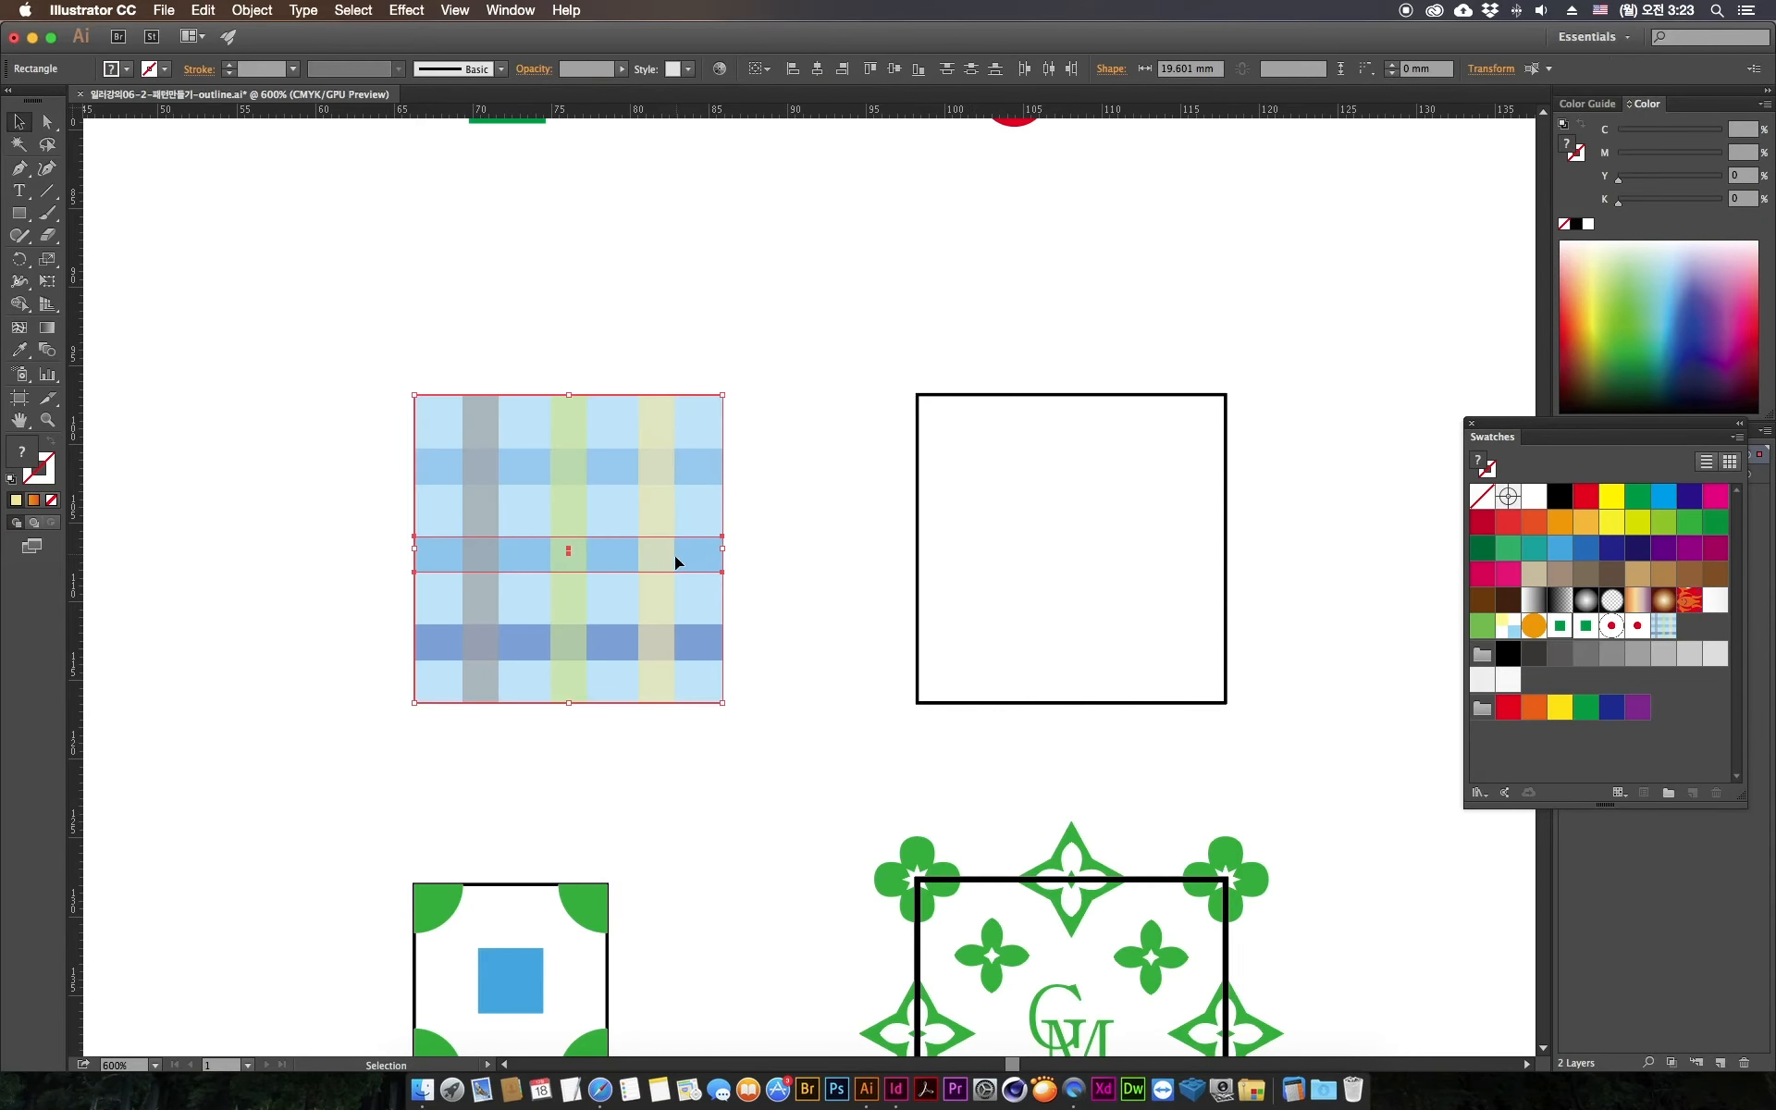
key(super+minus)
key(super+minus)
key(super+minus)
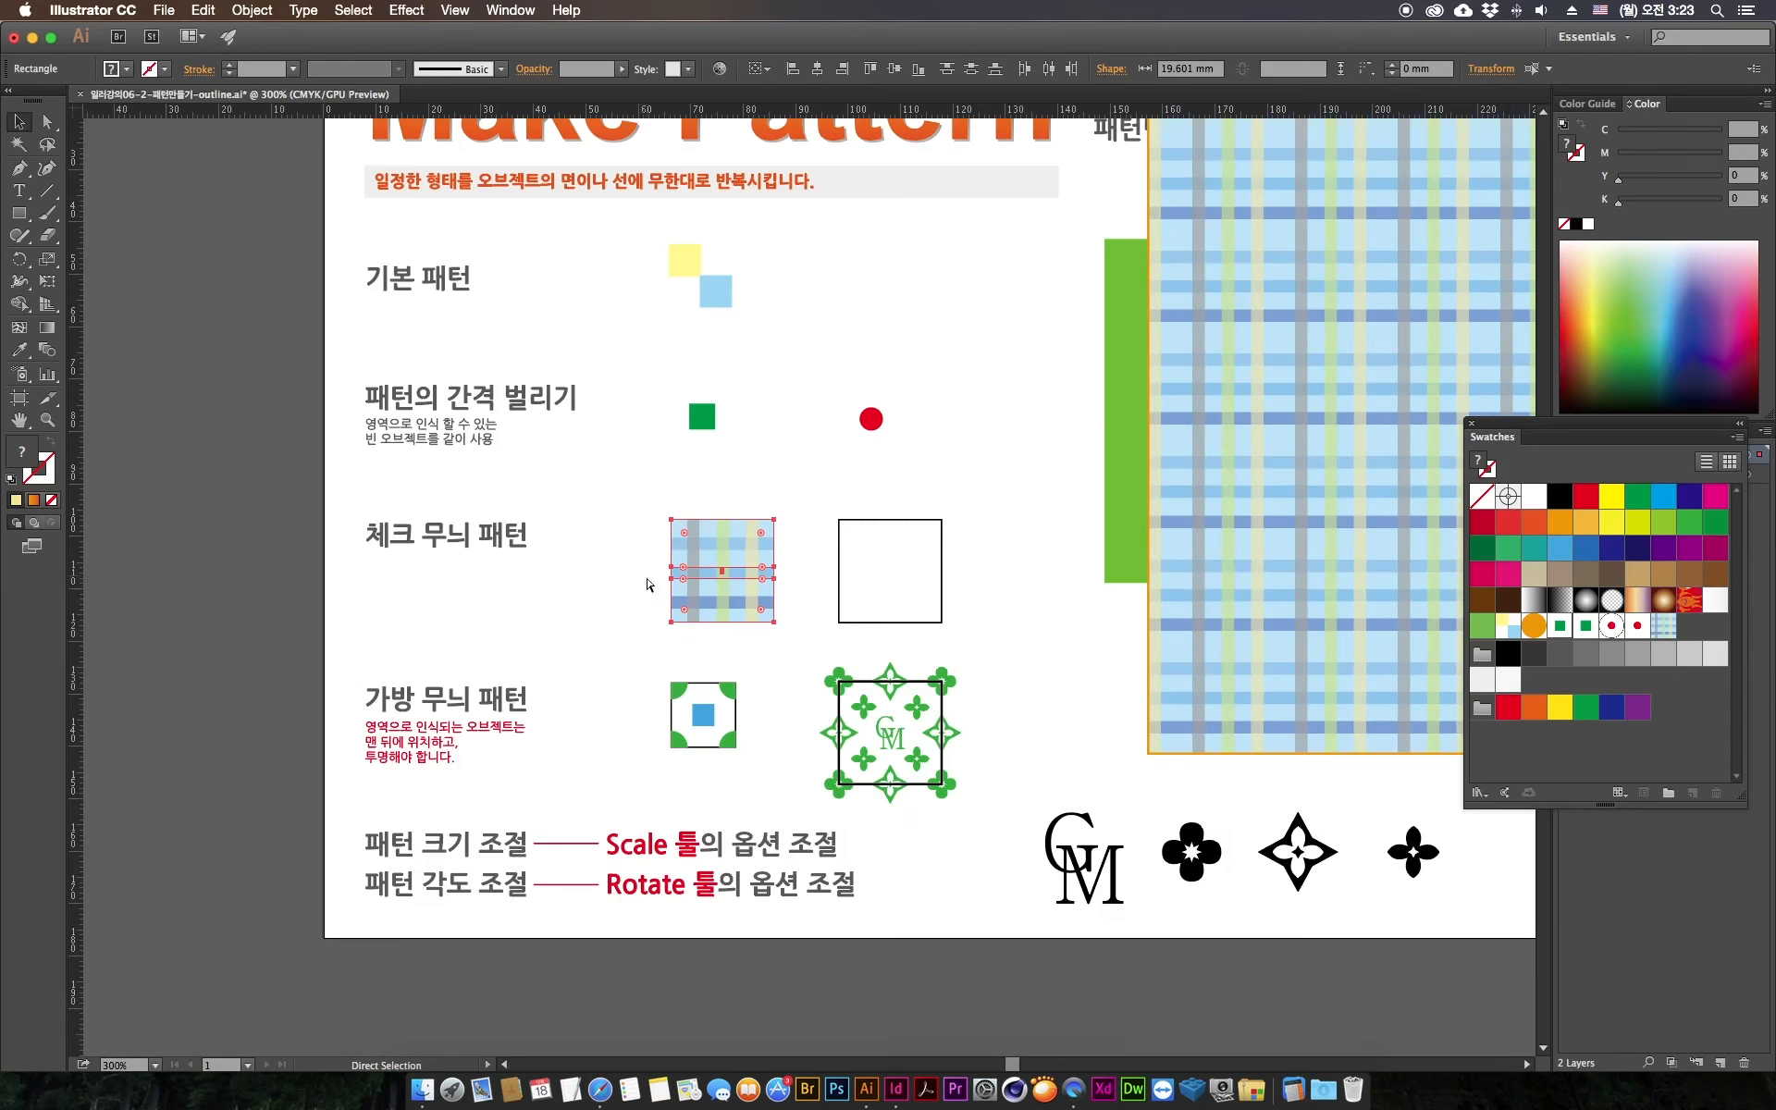
drag(545, 502, 505, 471)
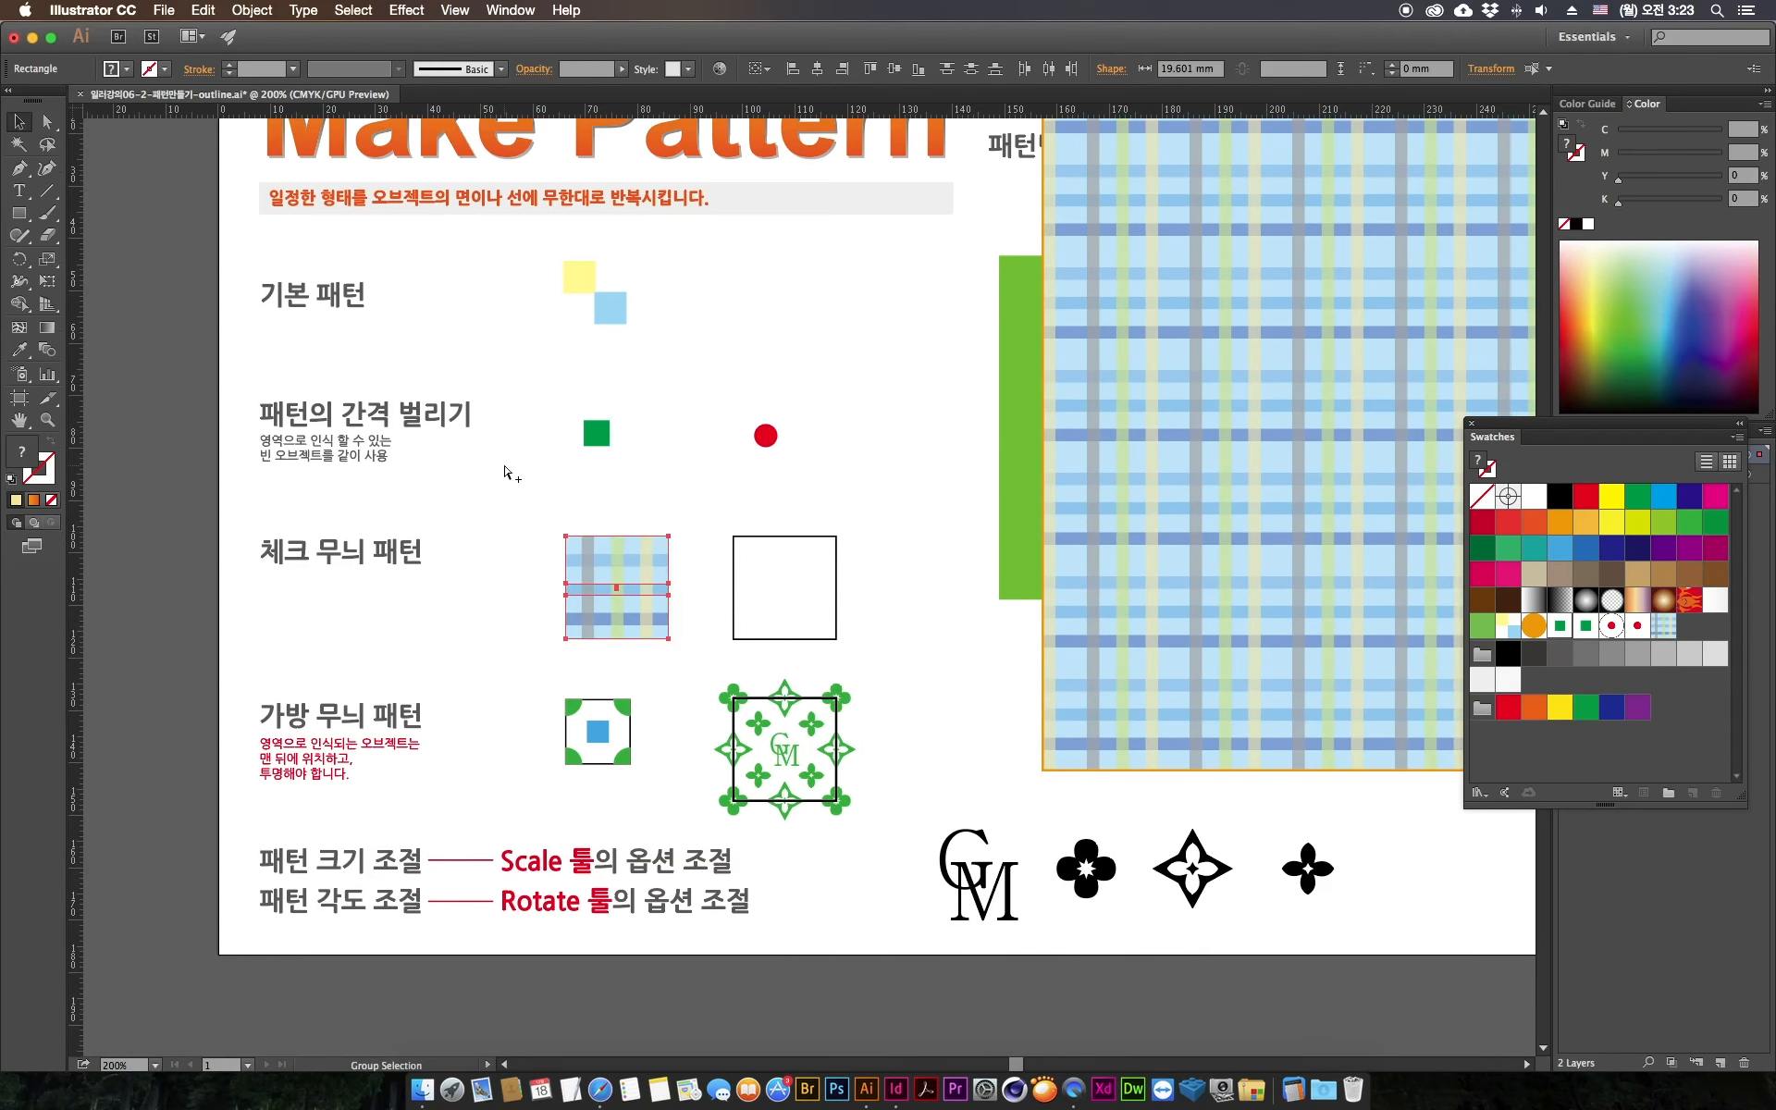
key(super+0)
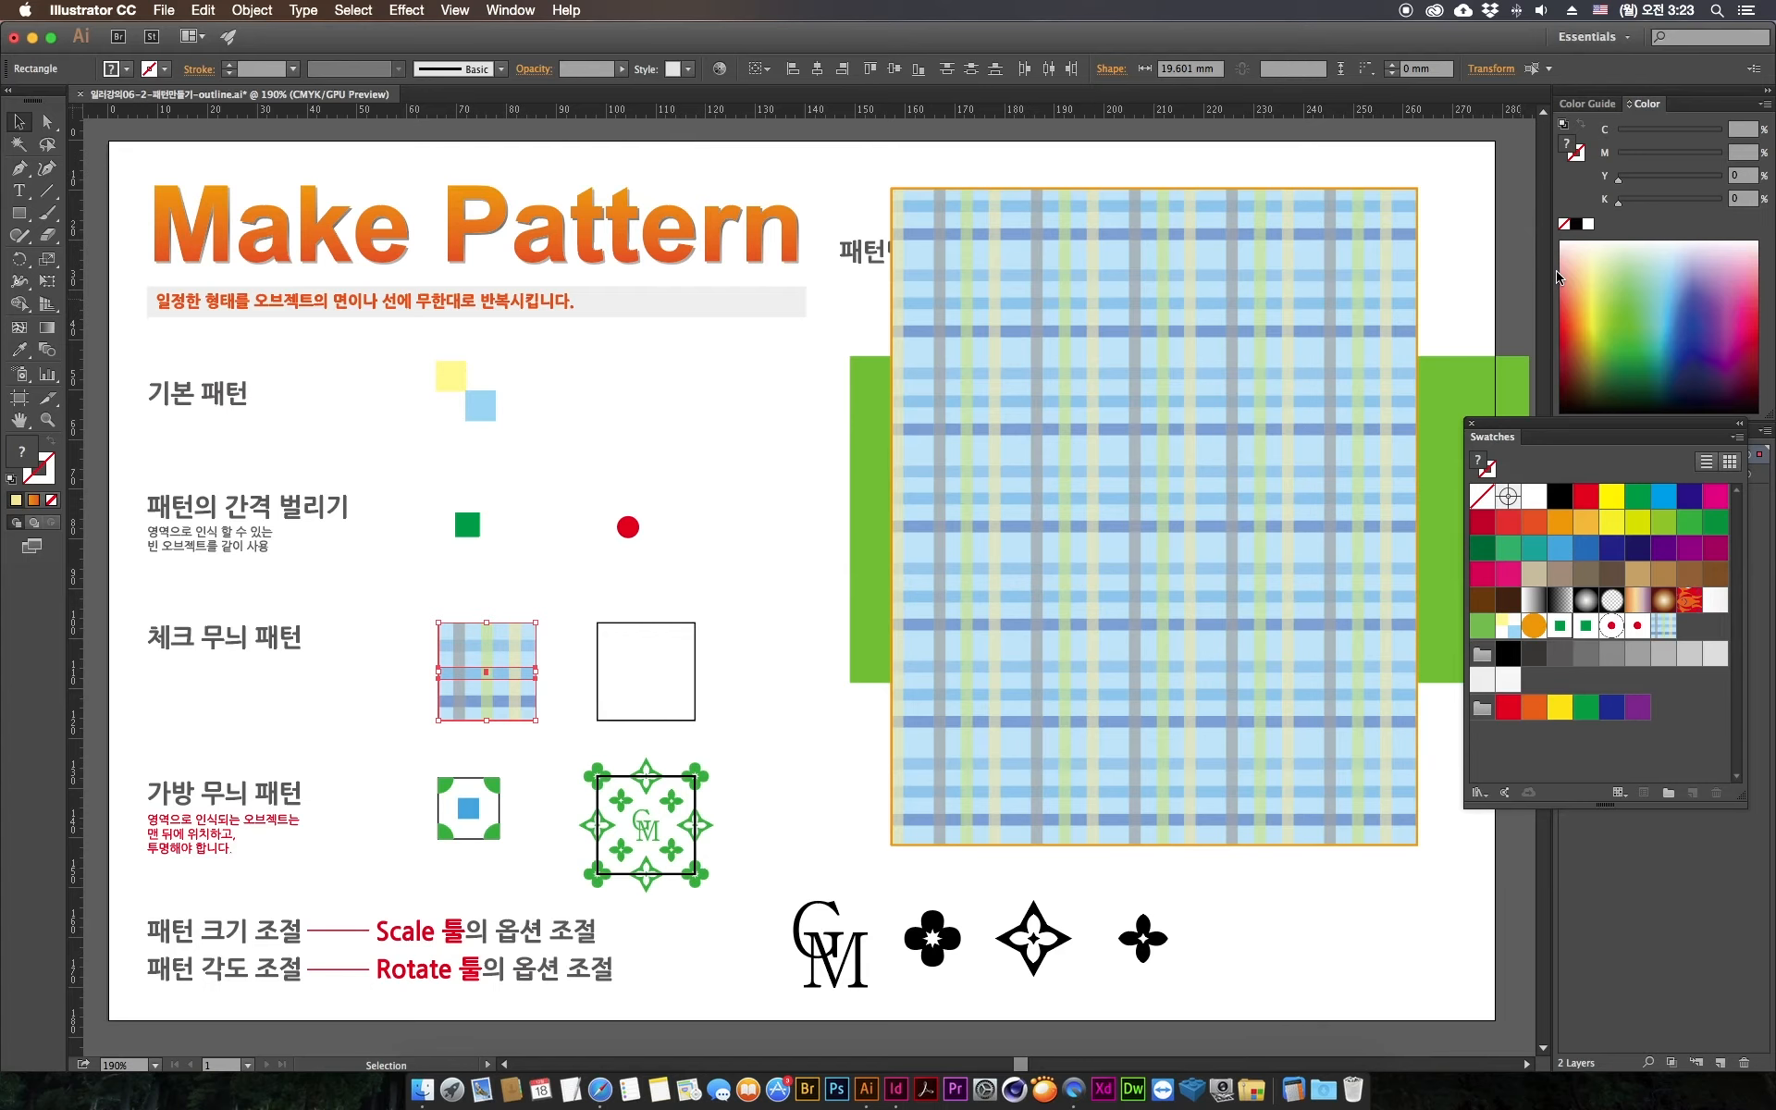
Step: Remove the fill from the light blue background square of the plaid tile and deselect it
click(555, 610)
key(z)
key(super+equal)
key(super+equal)
key(super+equal)
key(super+equal)
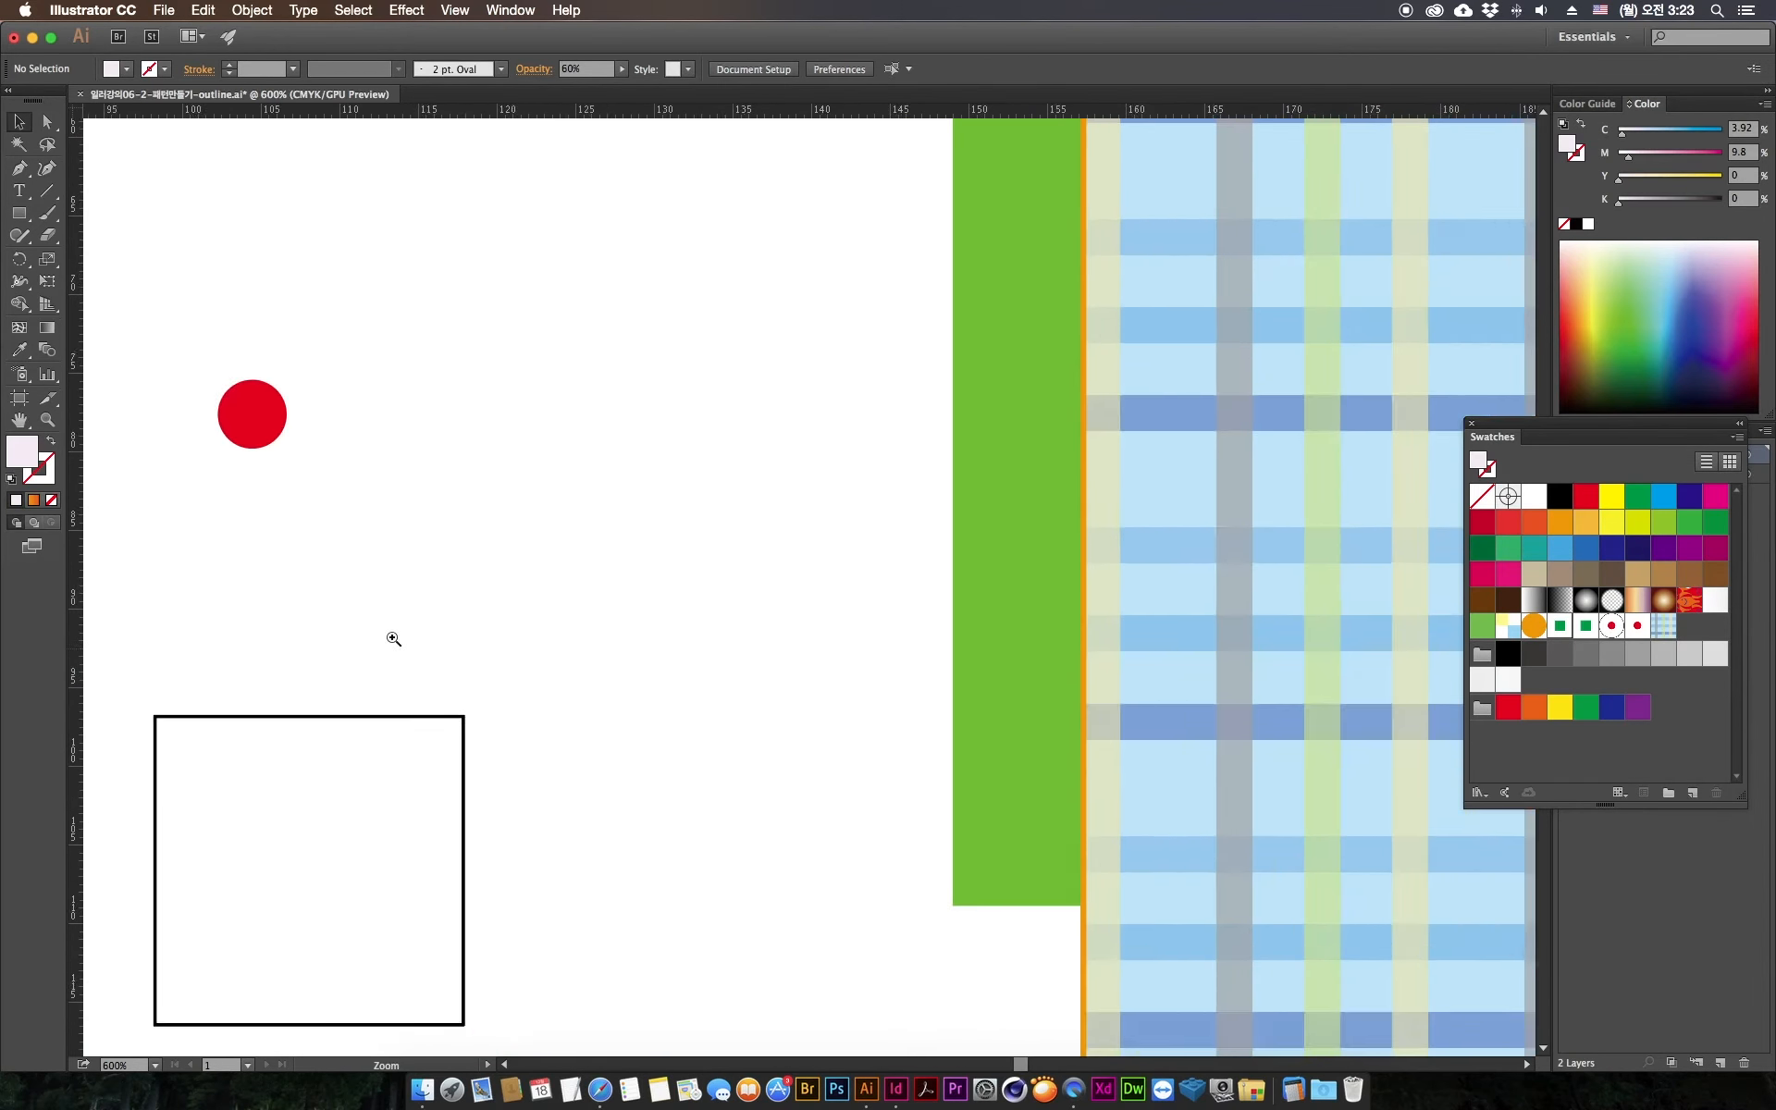
drag(394, 639, 1059, 384)
key(v)
click(638, 495)
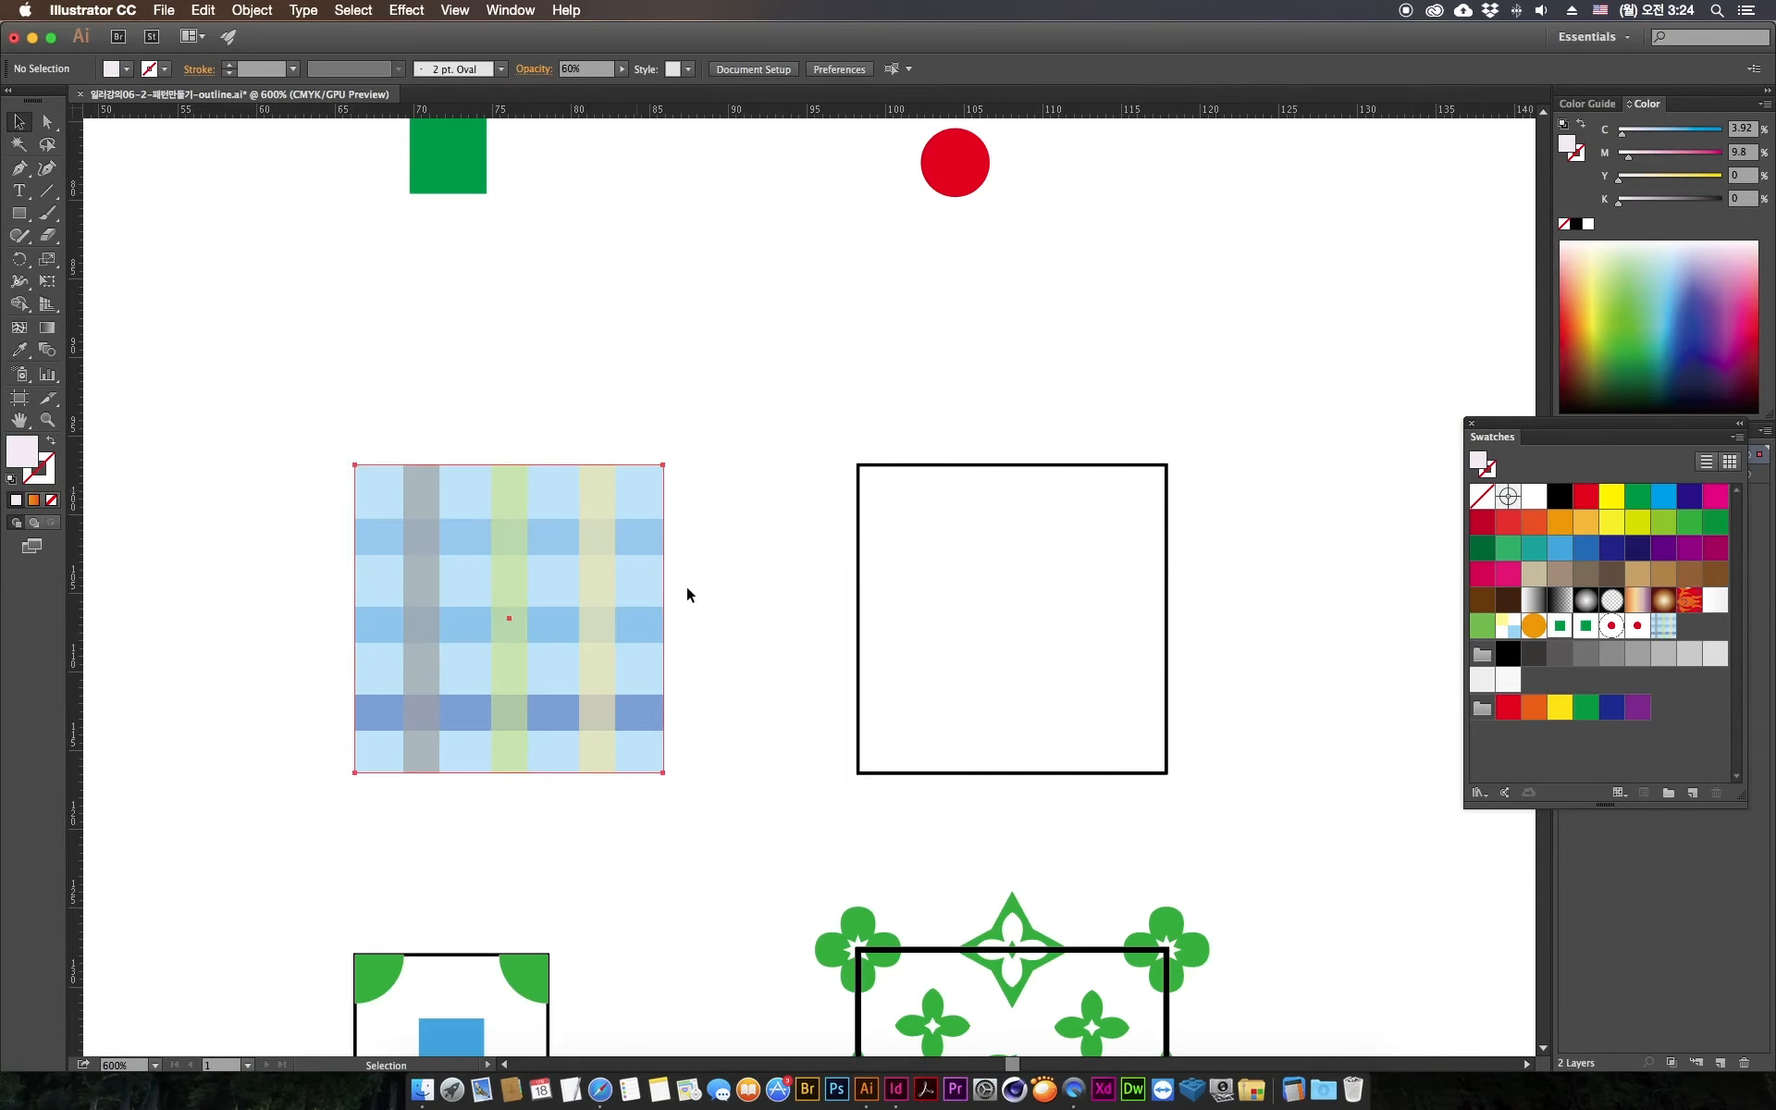
click(664, 562)
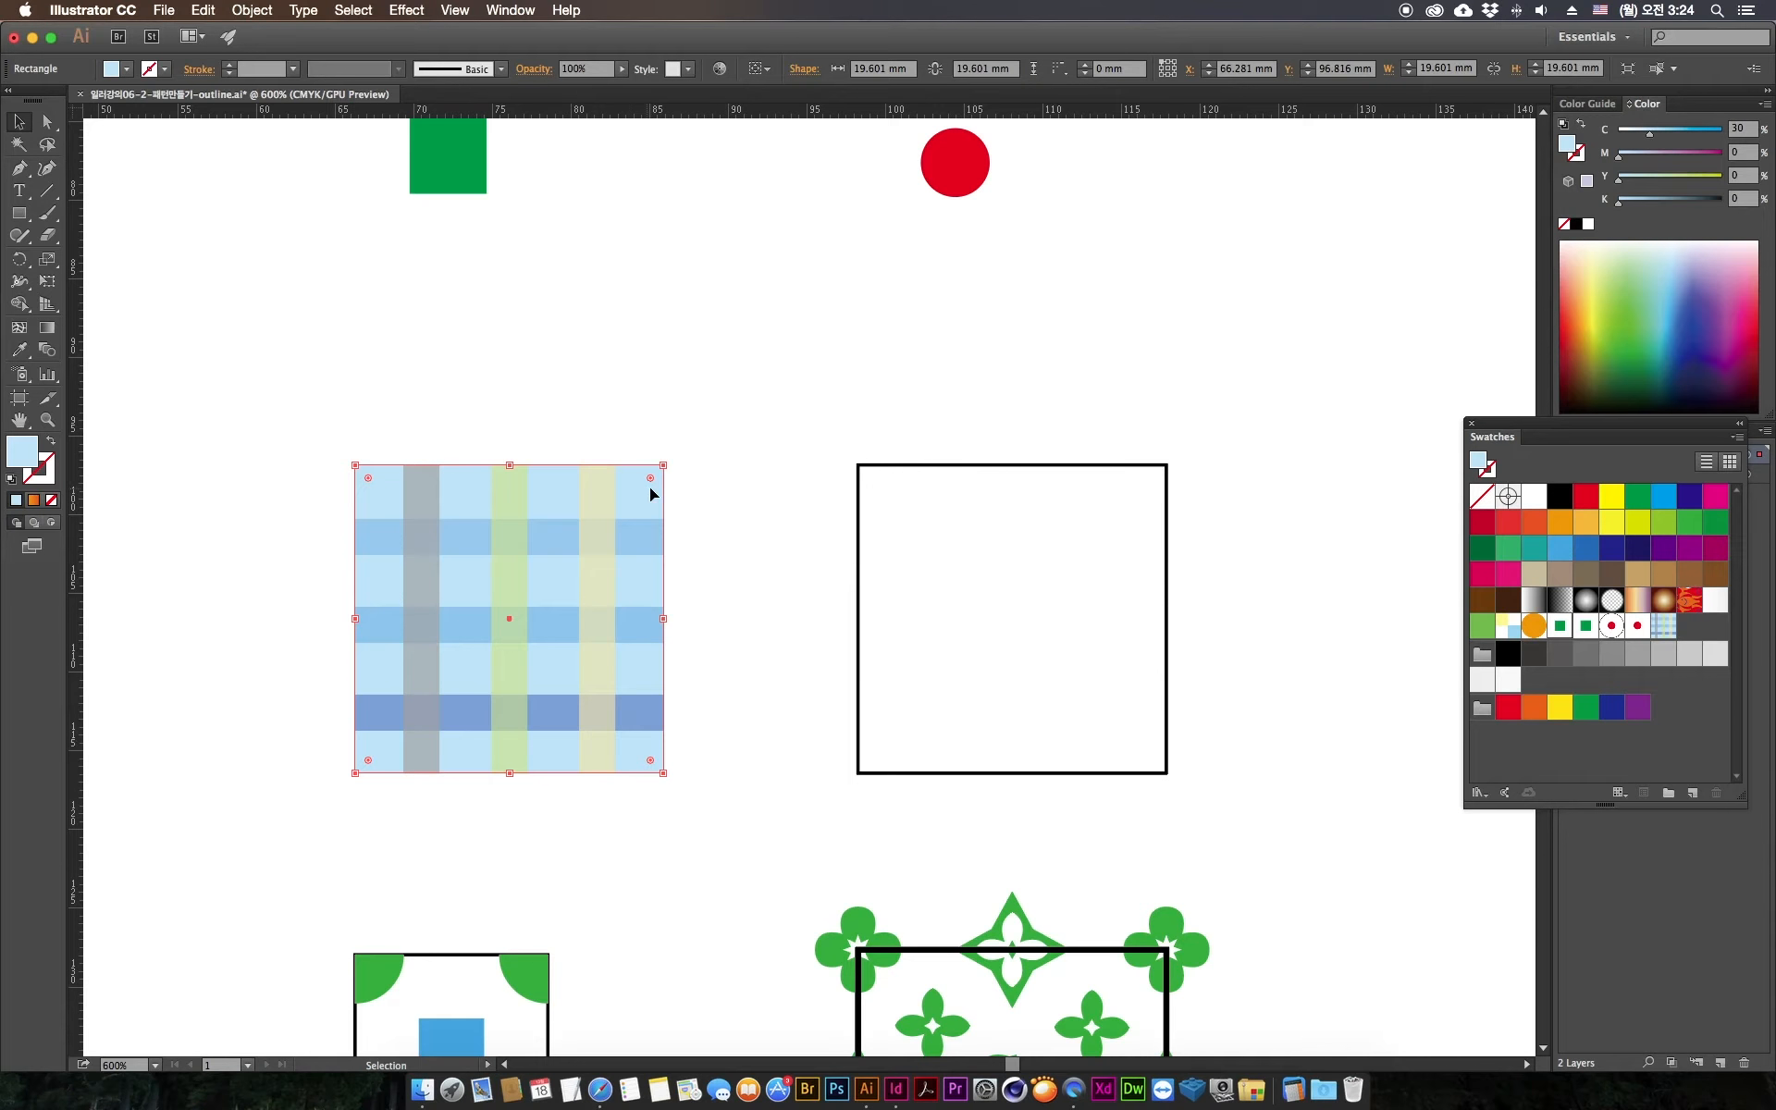
click(52, 500)
drag(606, 445, 650, 511)
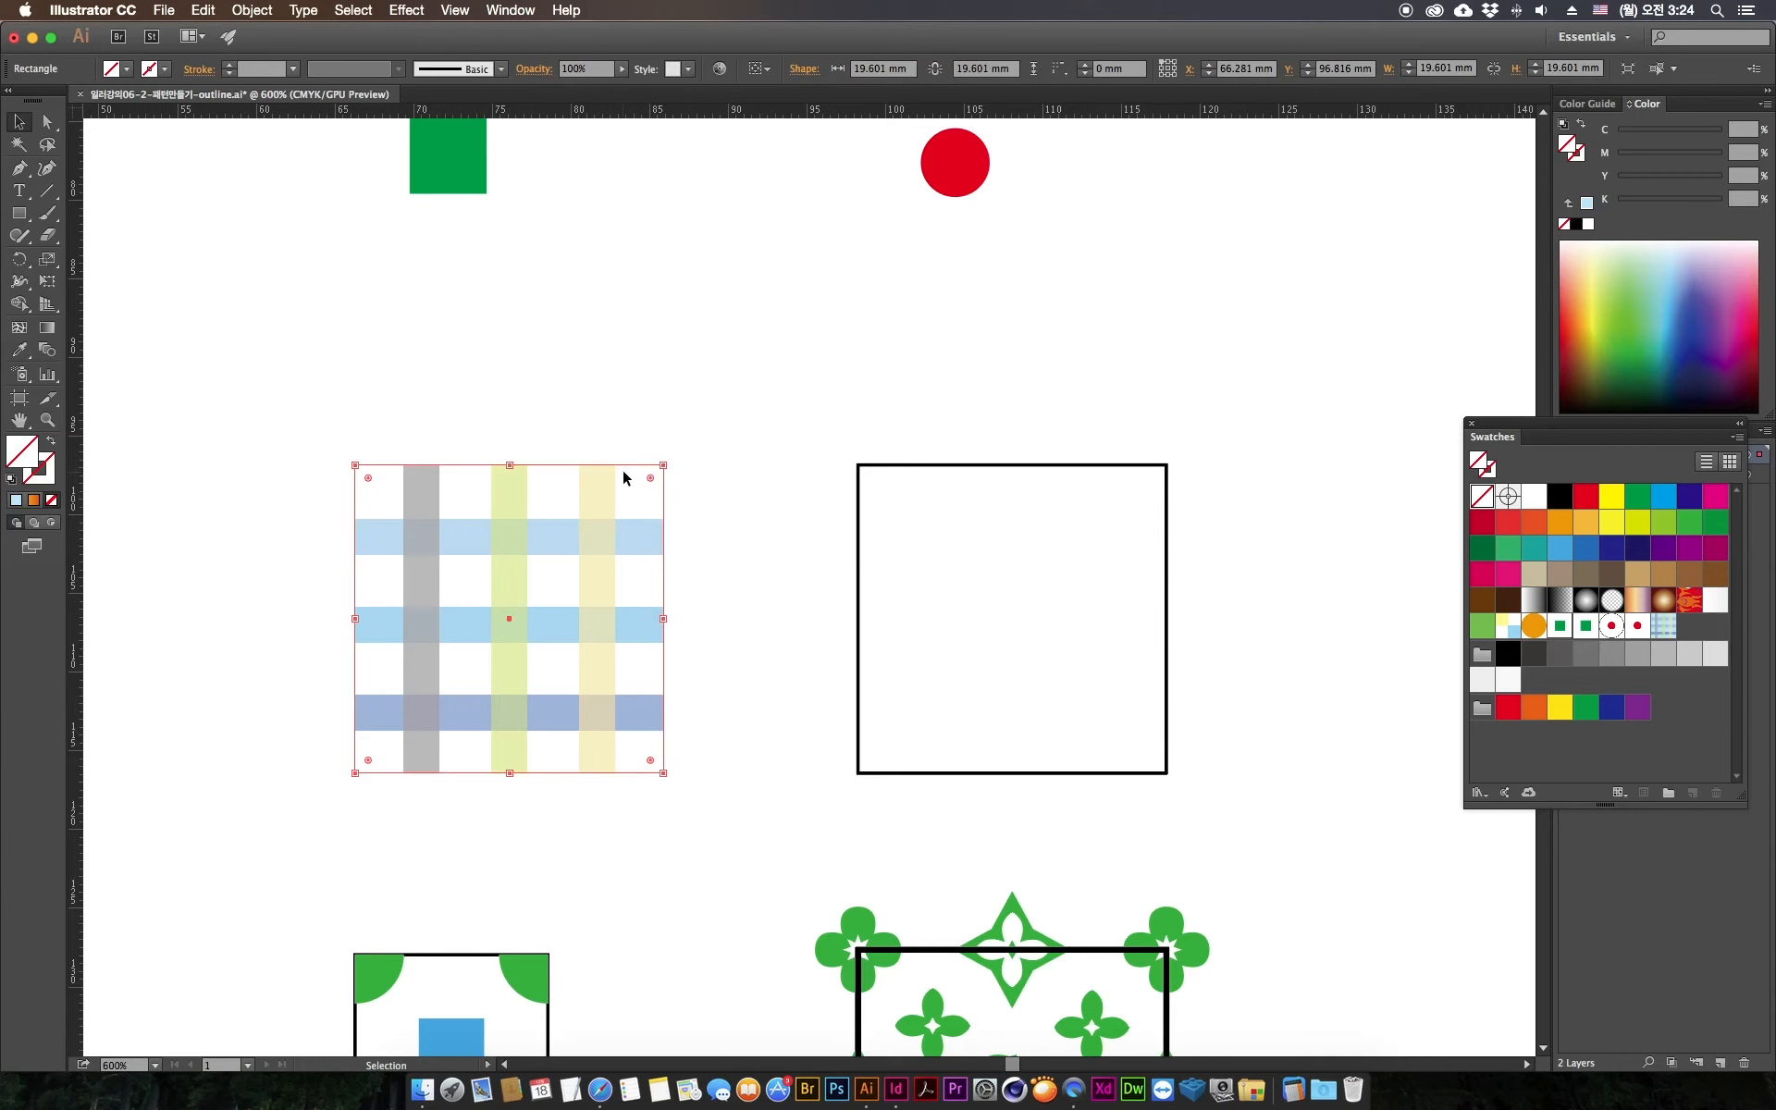
click(313, 435)
Step: Store the plaid stripes with their unfilled square as another pattern swatch and fill the large rectangle with it
drag(328, 442, 685, 793)
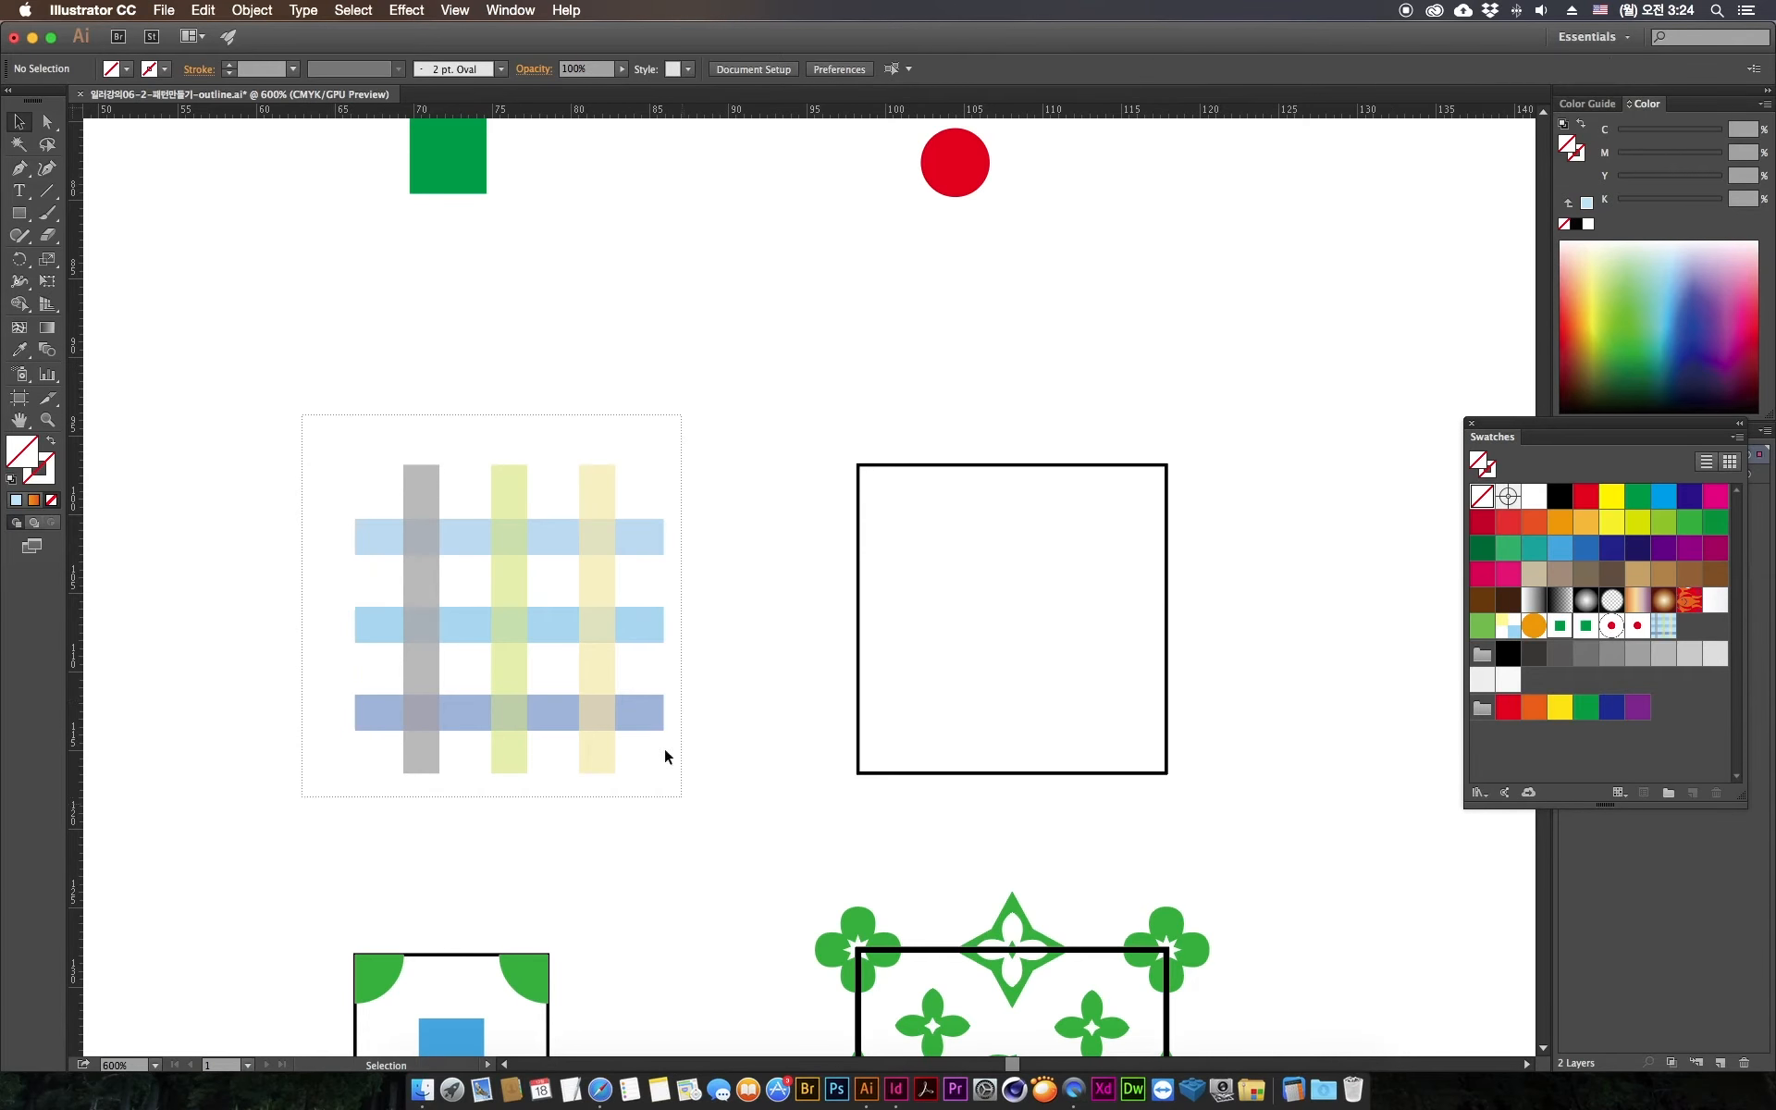
drag(598, 713, 1702, 636)
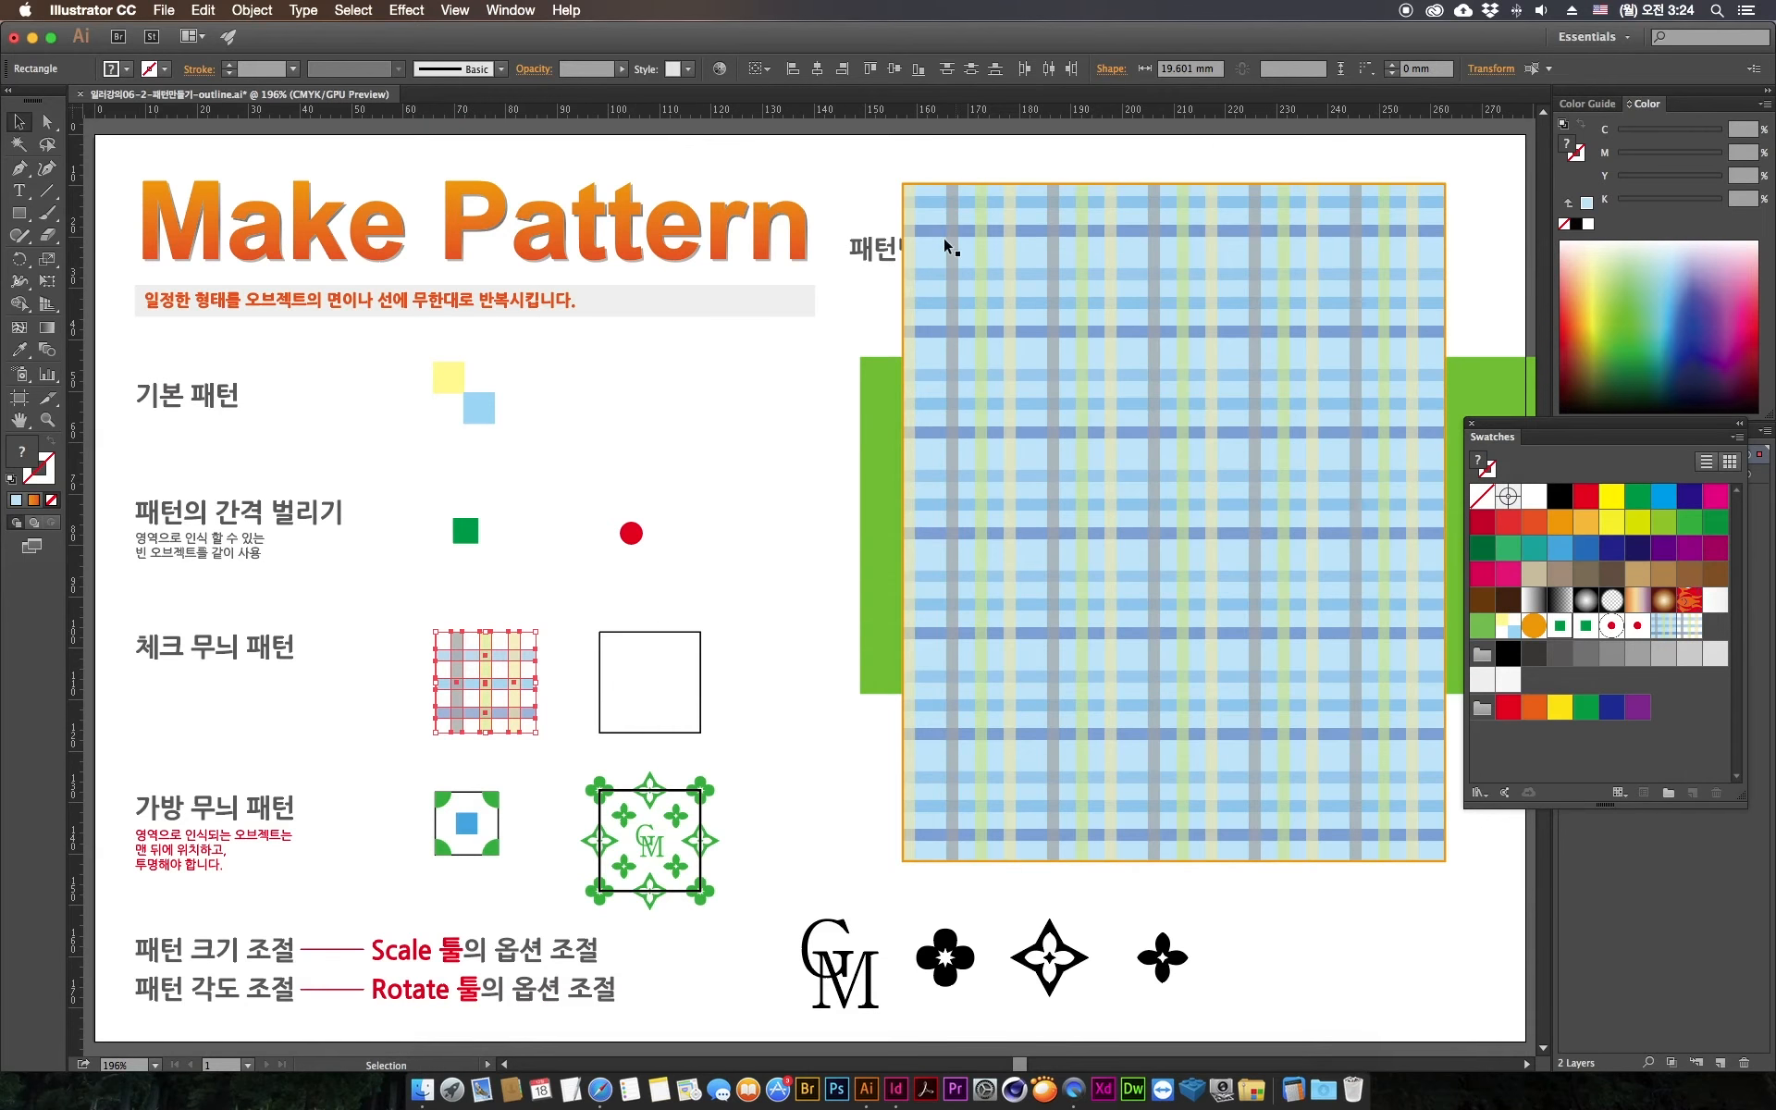
click(999, 238)
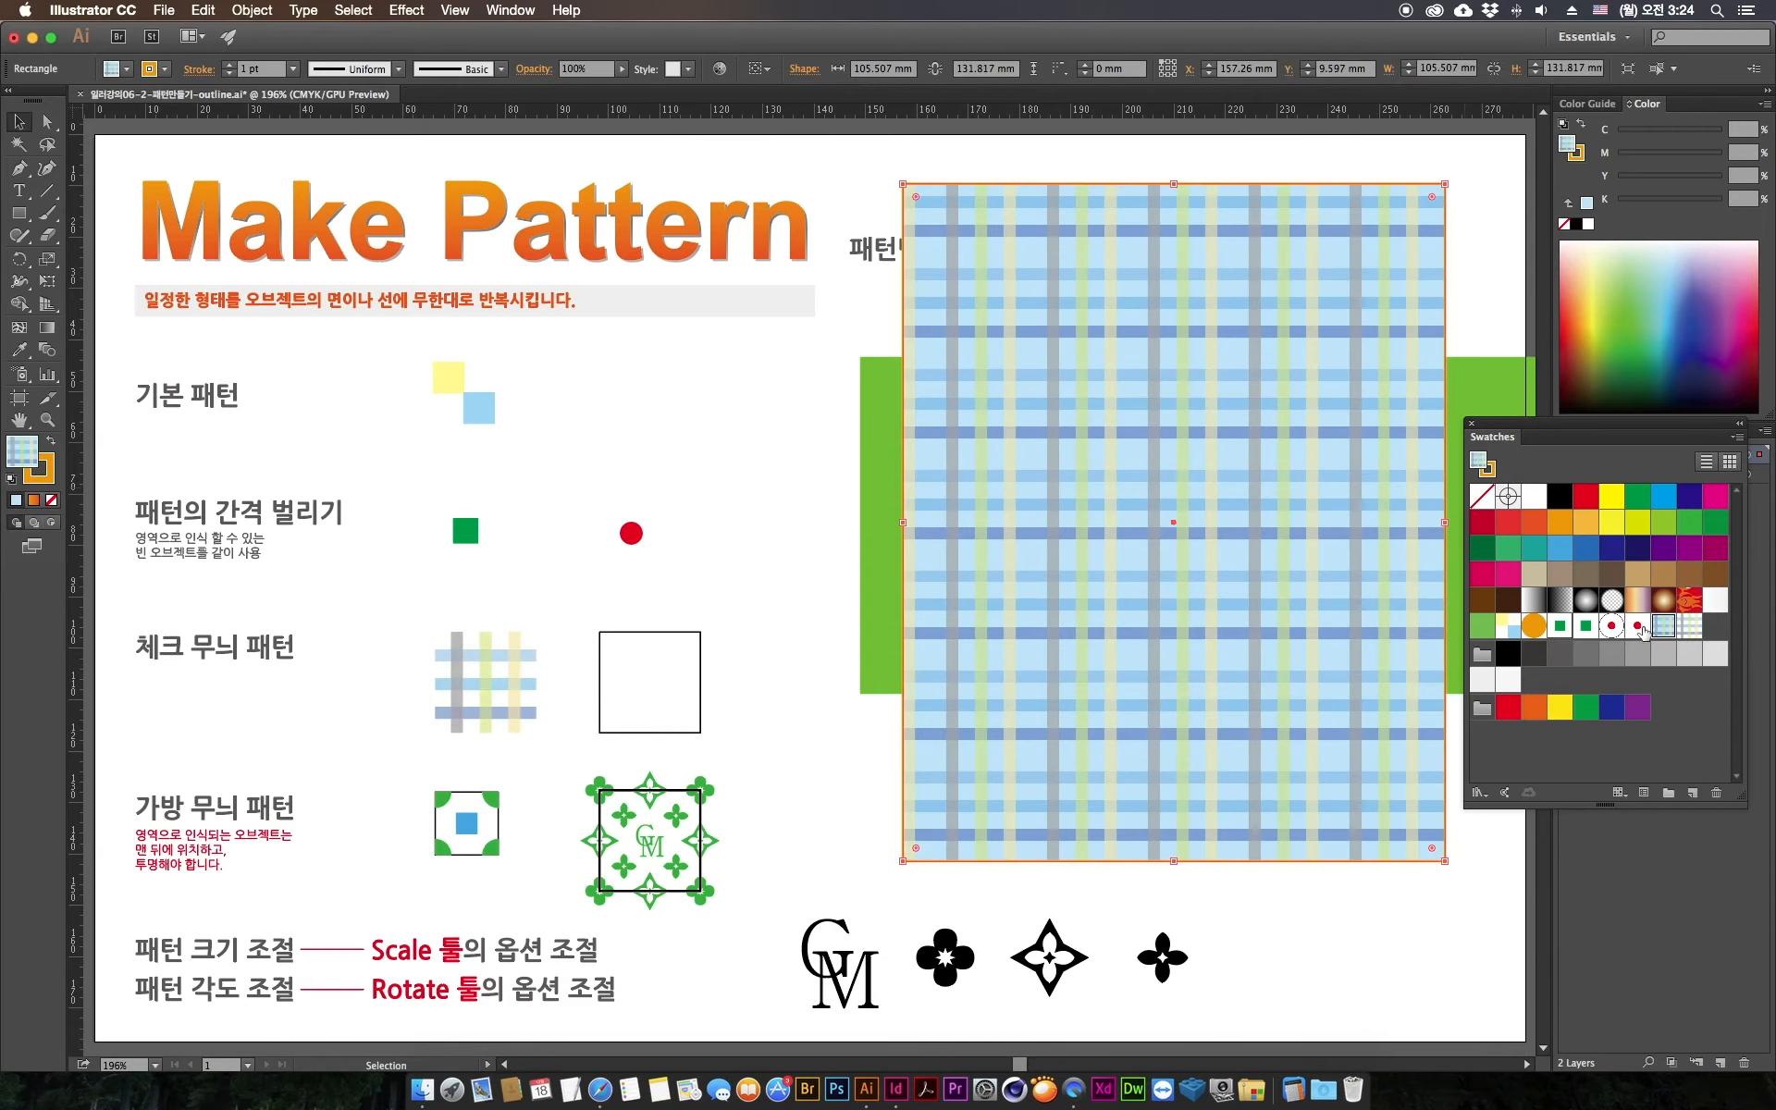
click(1689, 626)
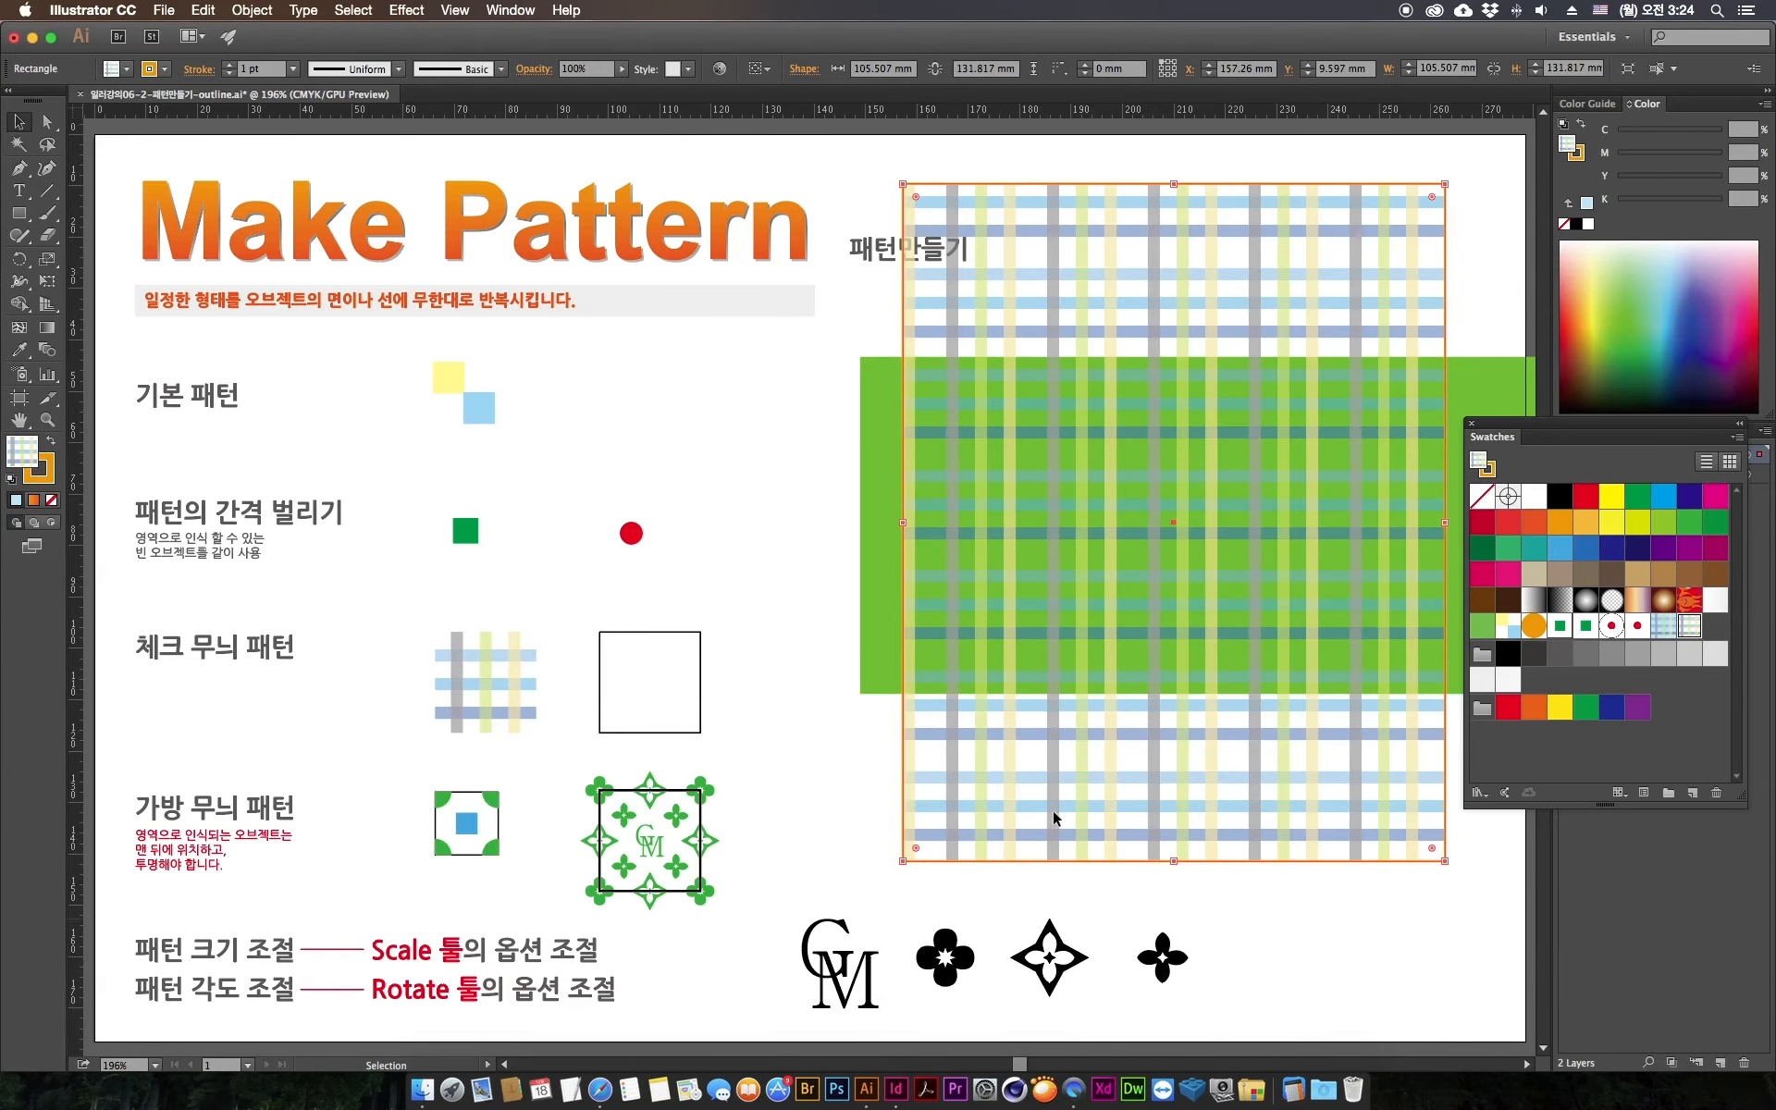
click(836, 768)
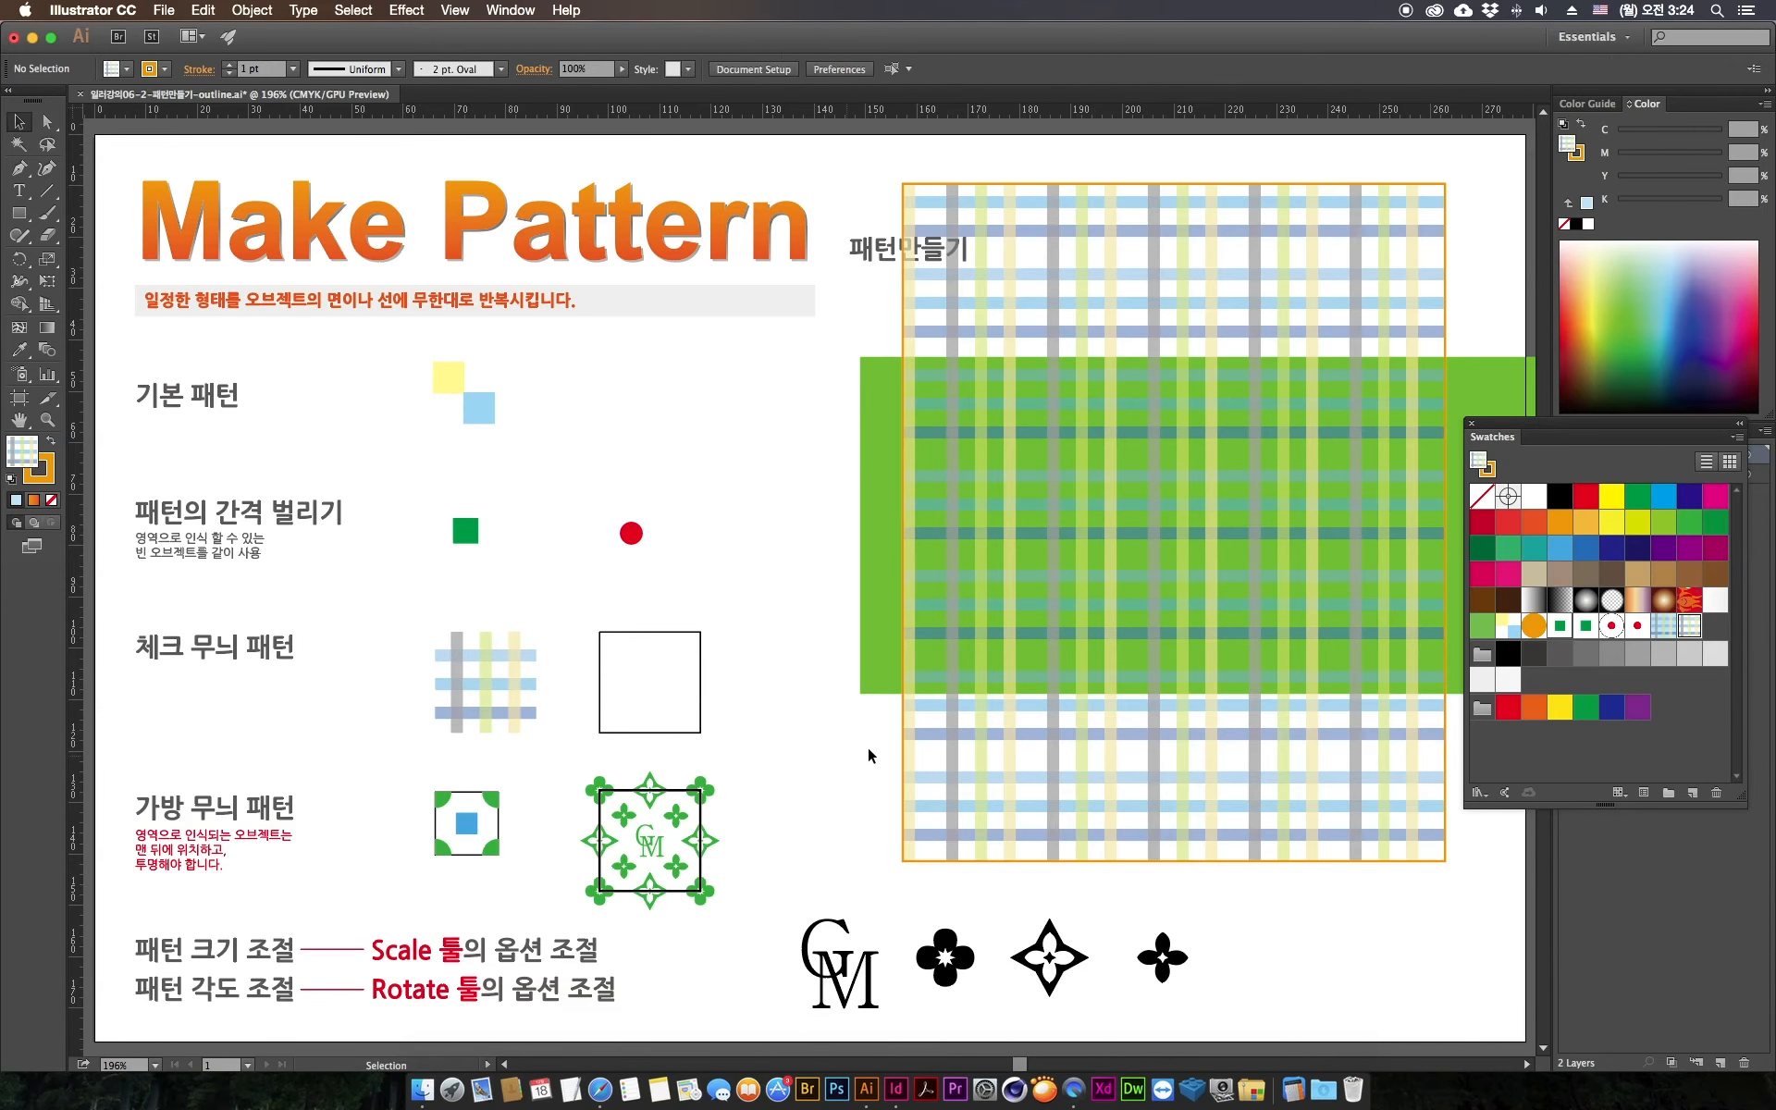
Step: Move the green rectangle up behind the plaid rectangle and resize it to about 104 × 132 mm
drag(824, 674, 560, 711)
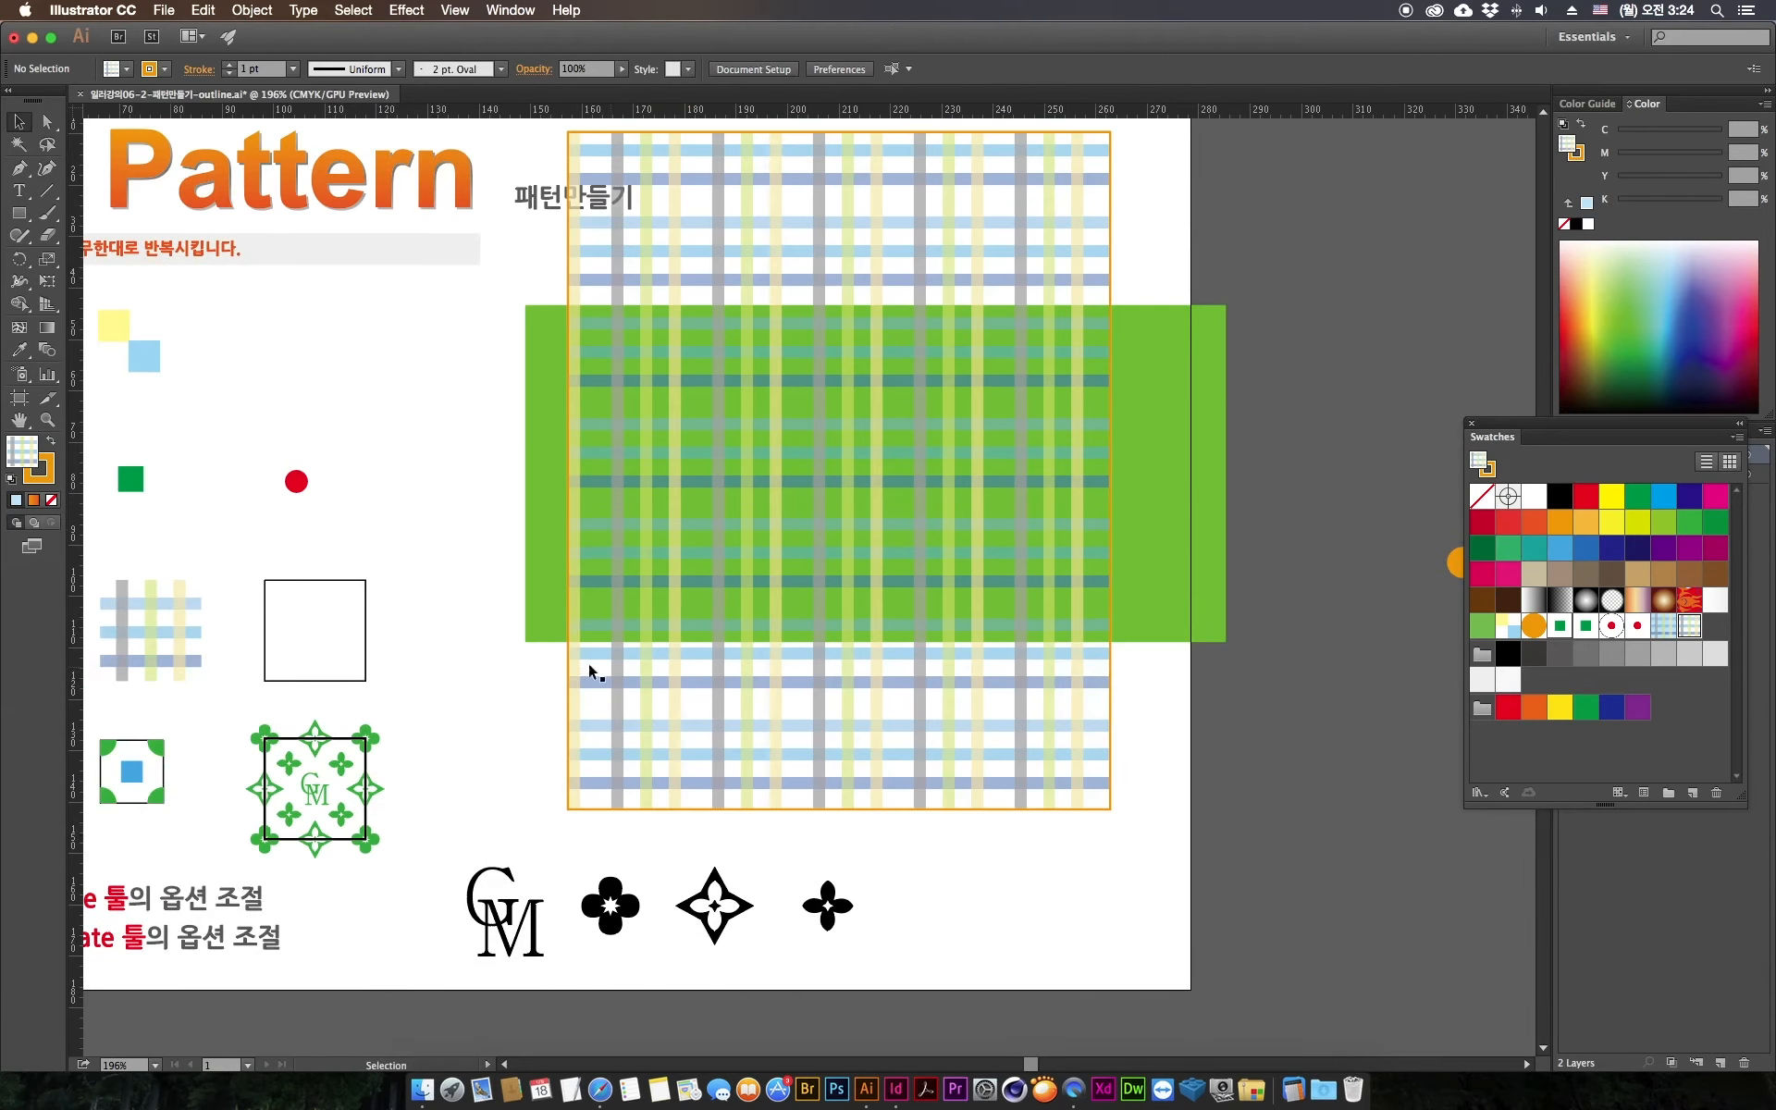
scroll(589, 666, up, 3)
click(519, 545)
click(629, 371)
drag(543, 573, 614, 425)
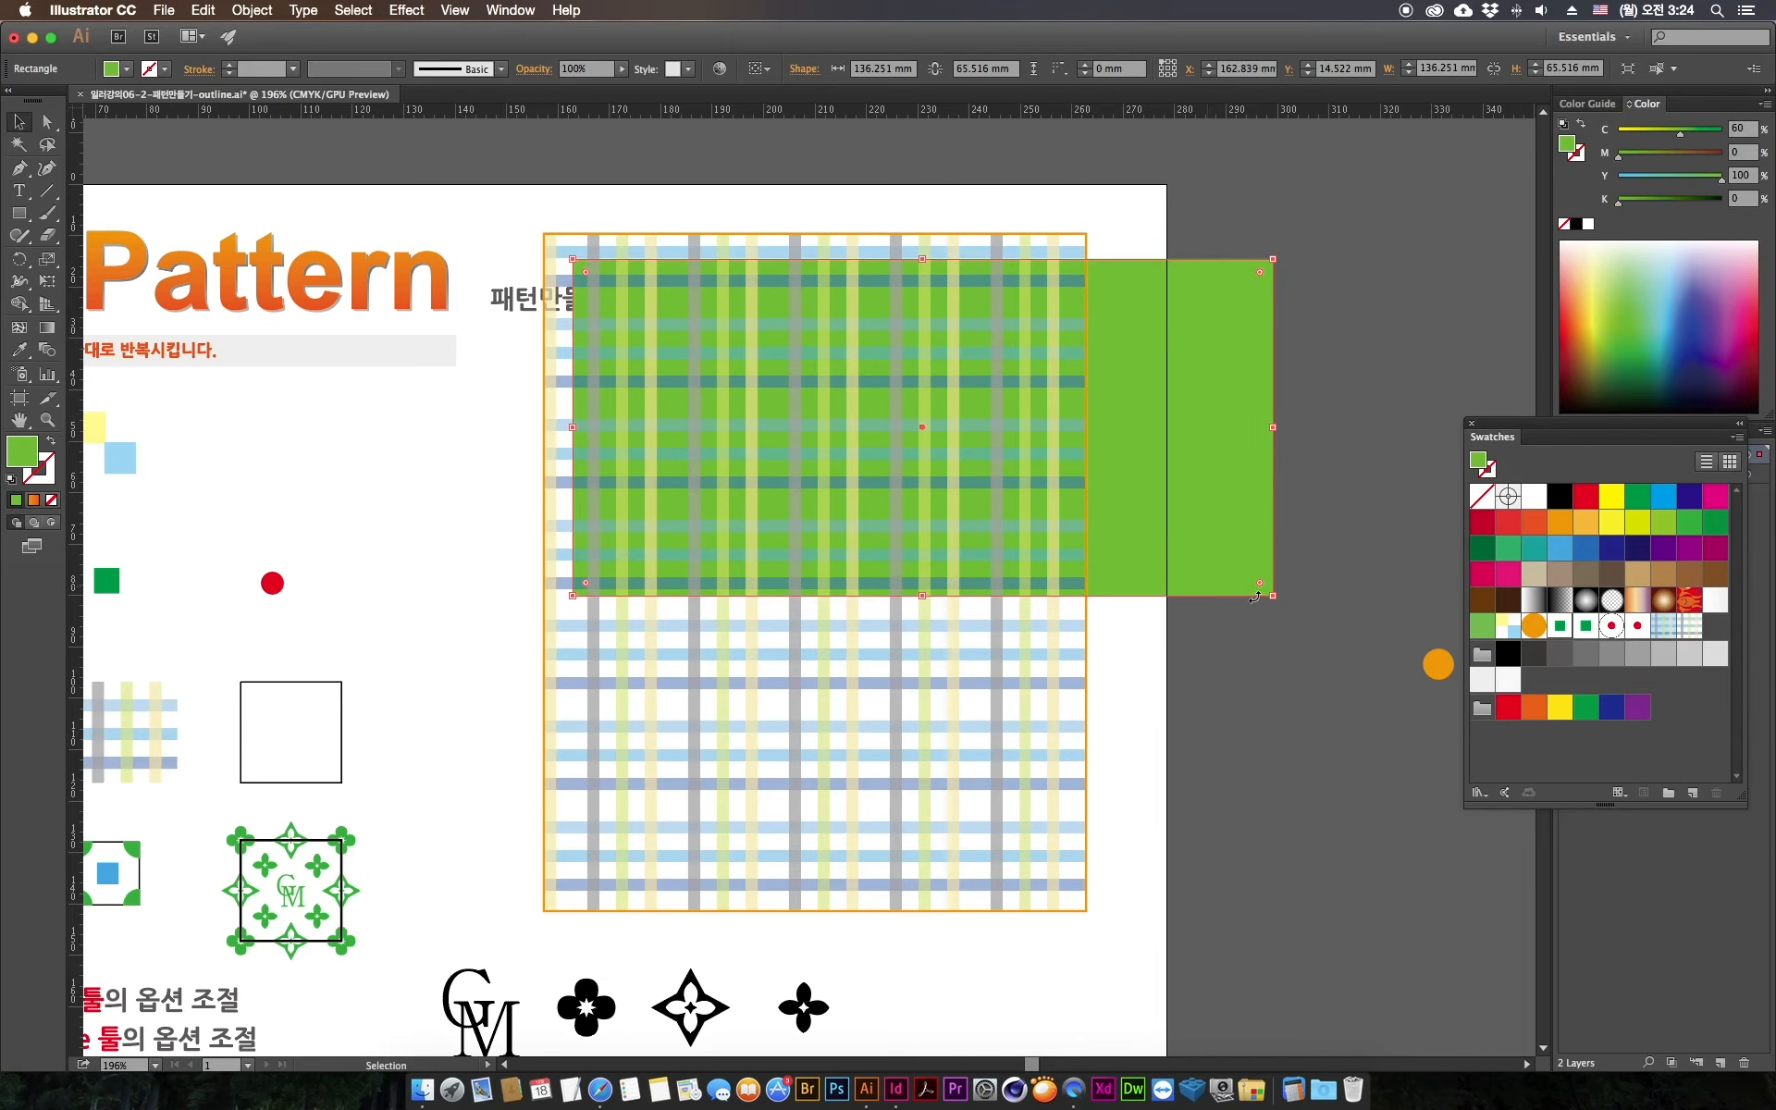
drag(1275, 599, 1107, 939)
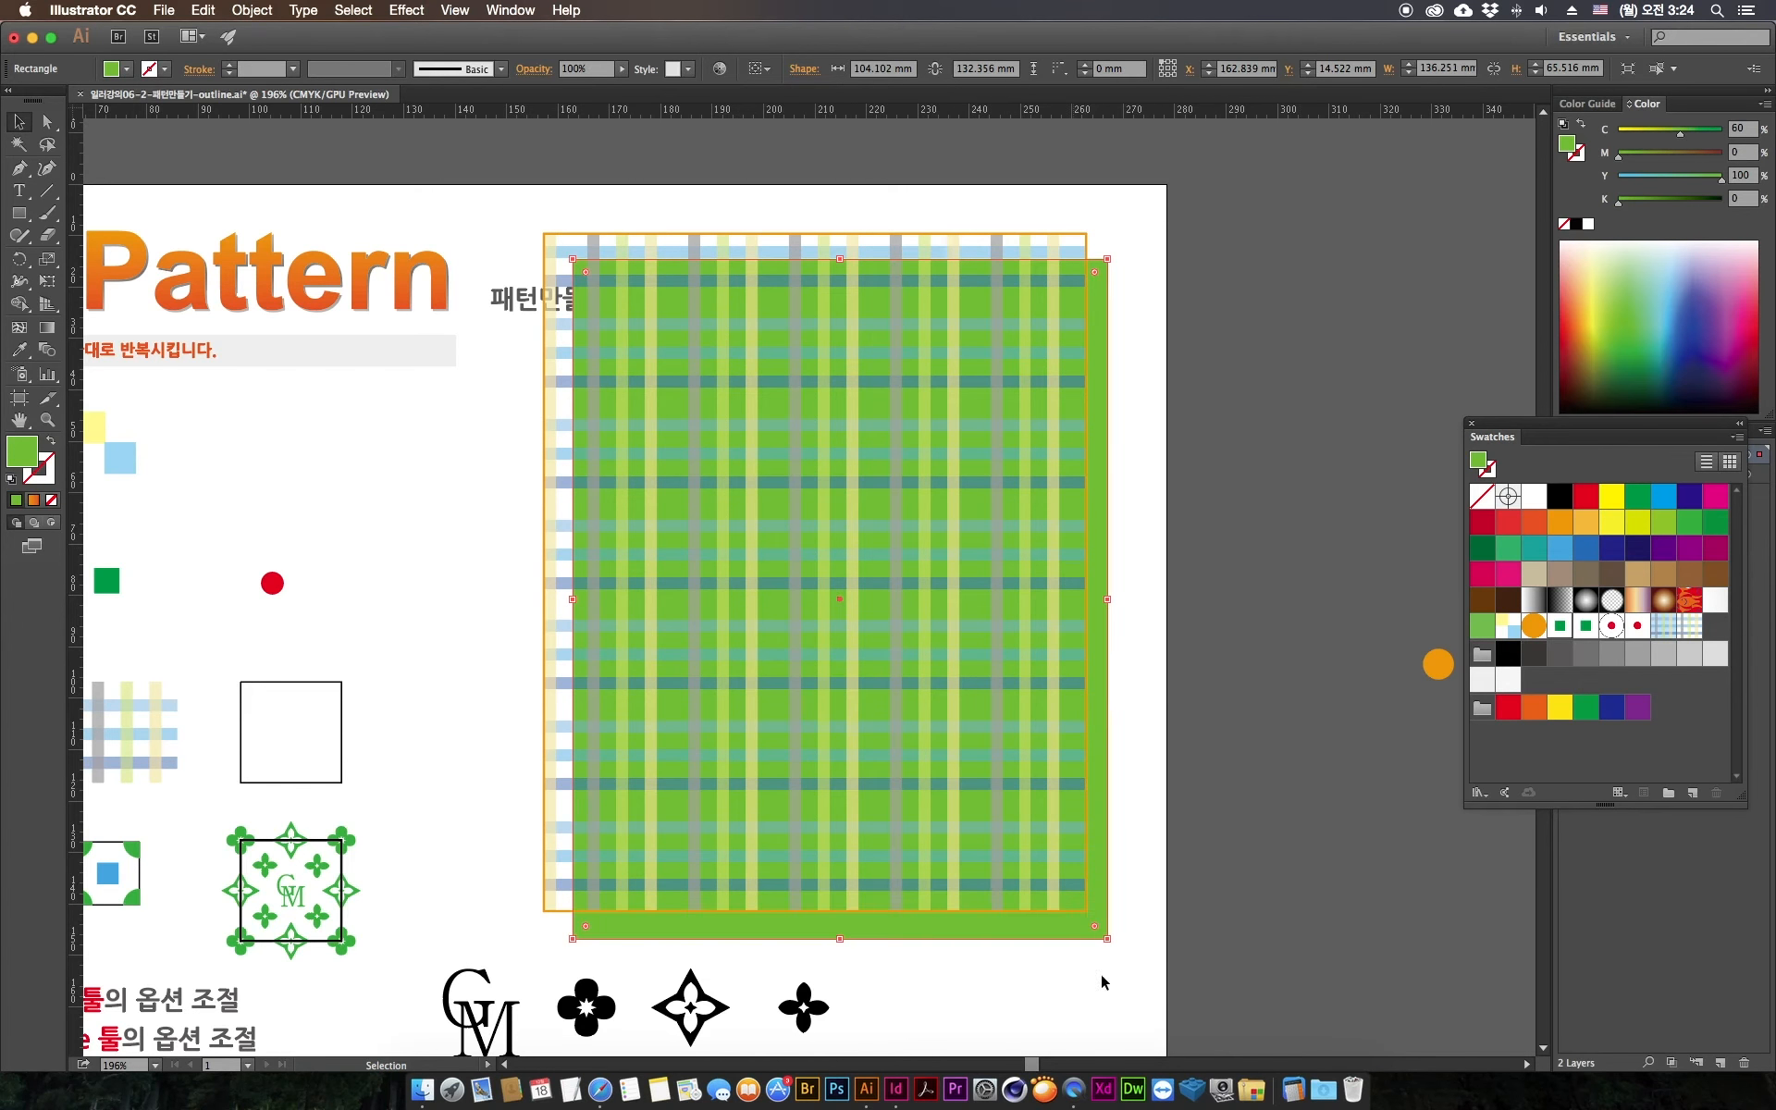
Step: Place the swatches beside the artboard and open the Basic Graphics_Textures pattern library
drag(1489, 422, 1242, 532)
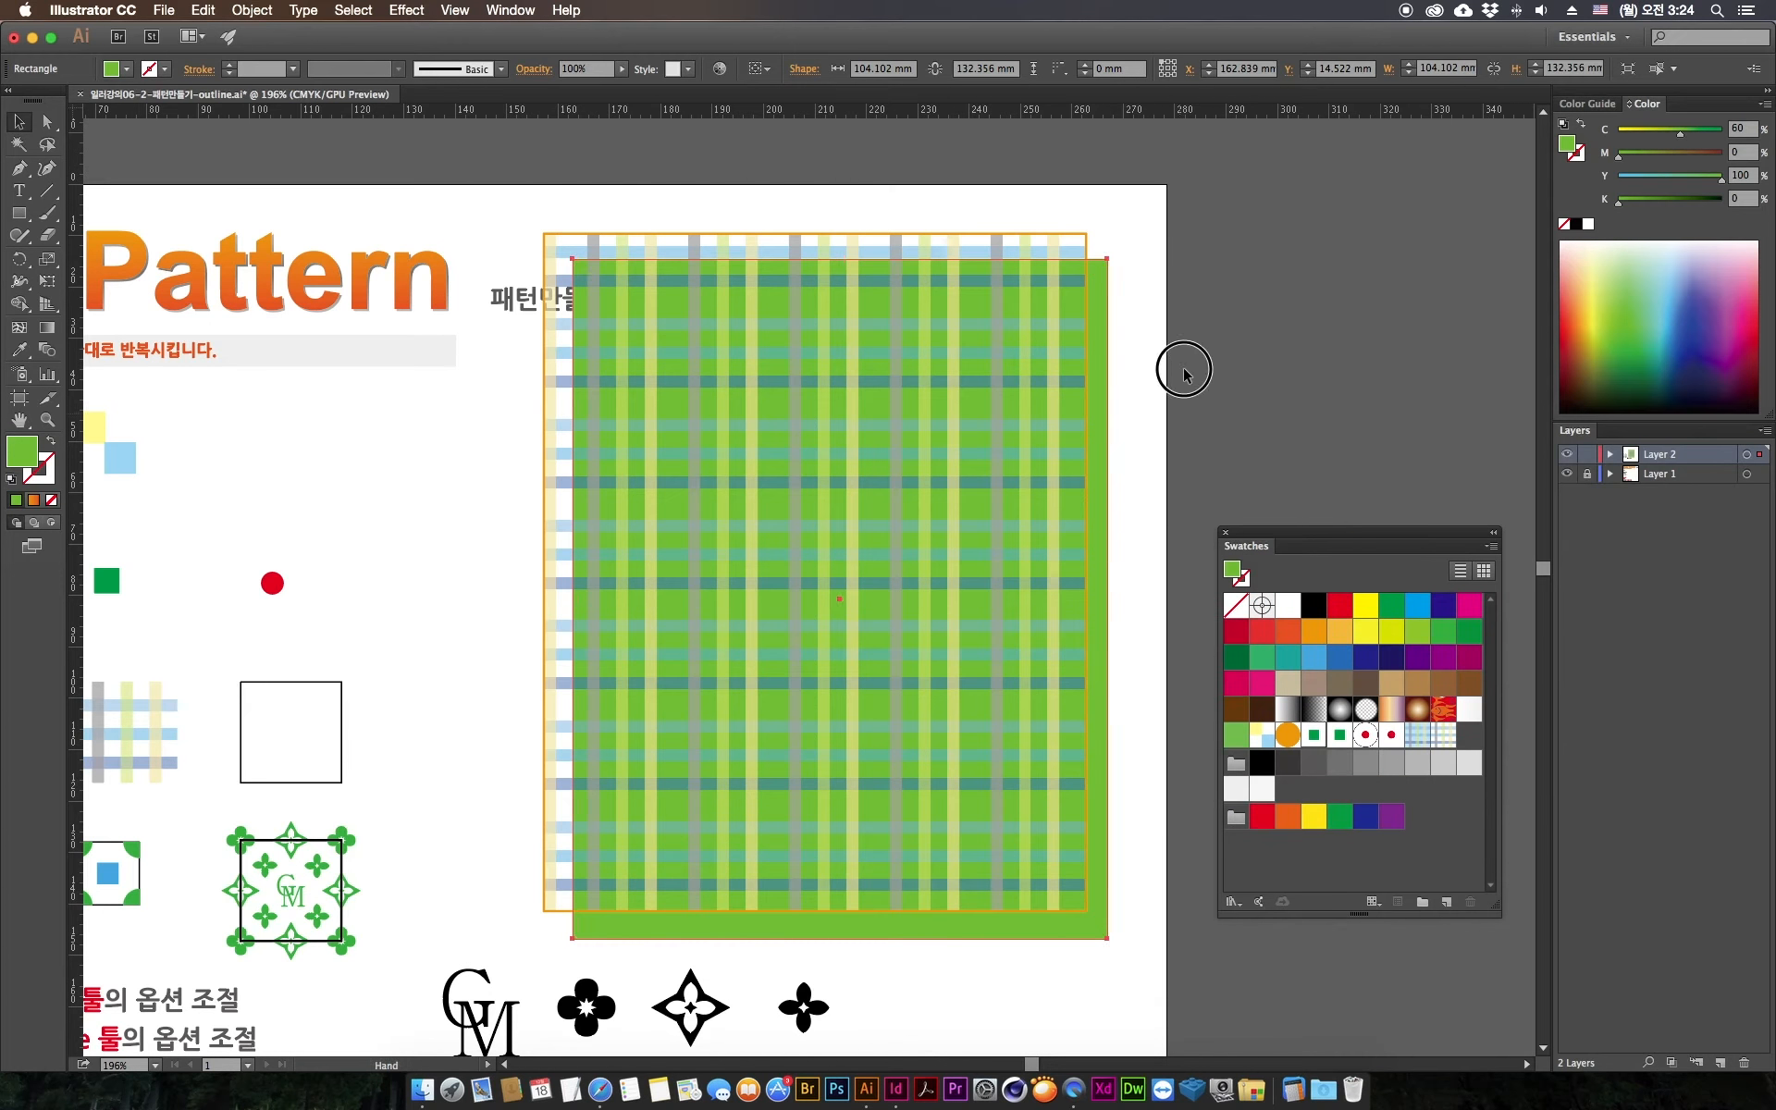
scroll(1173, 388, down, 2)
drag(1286, 533, 1278, 188)
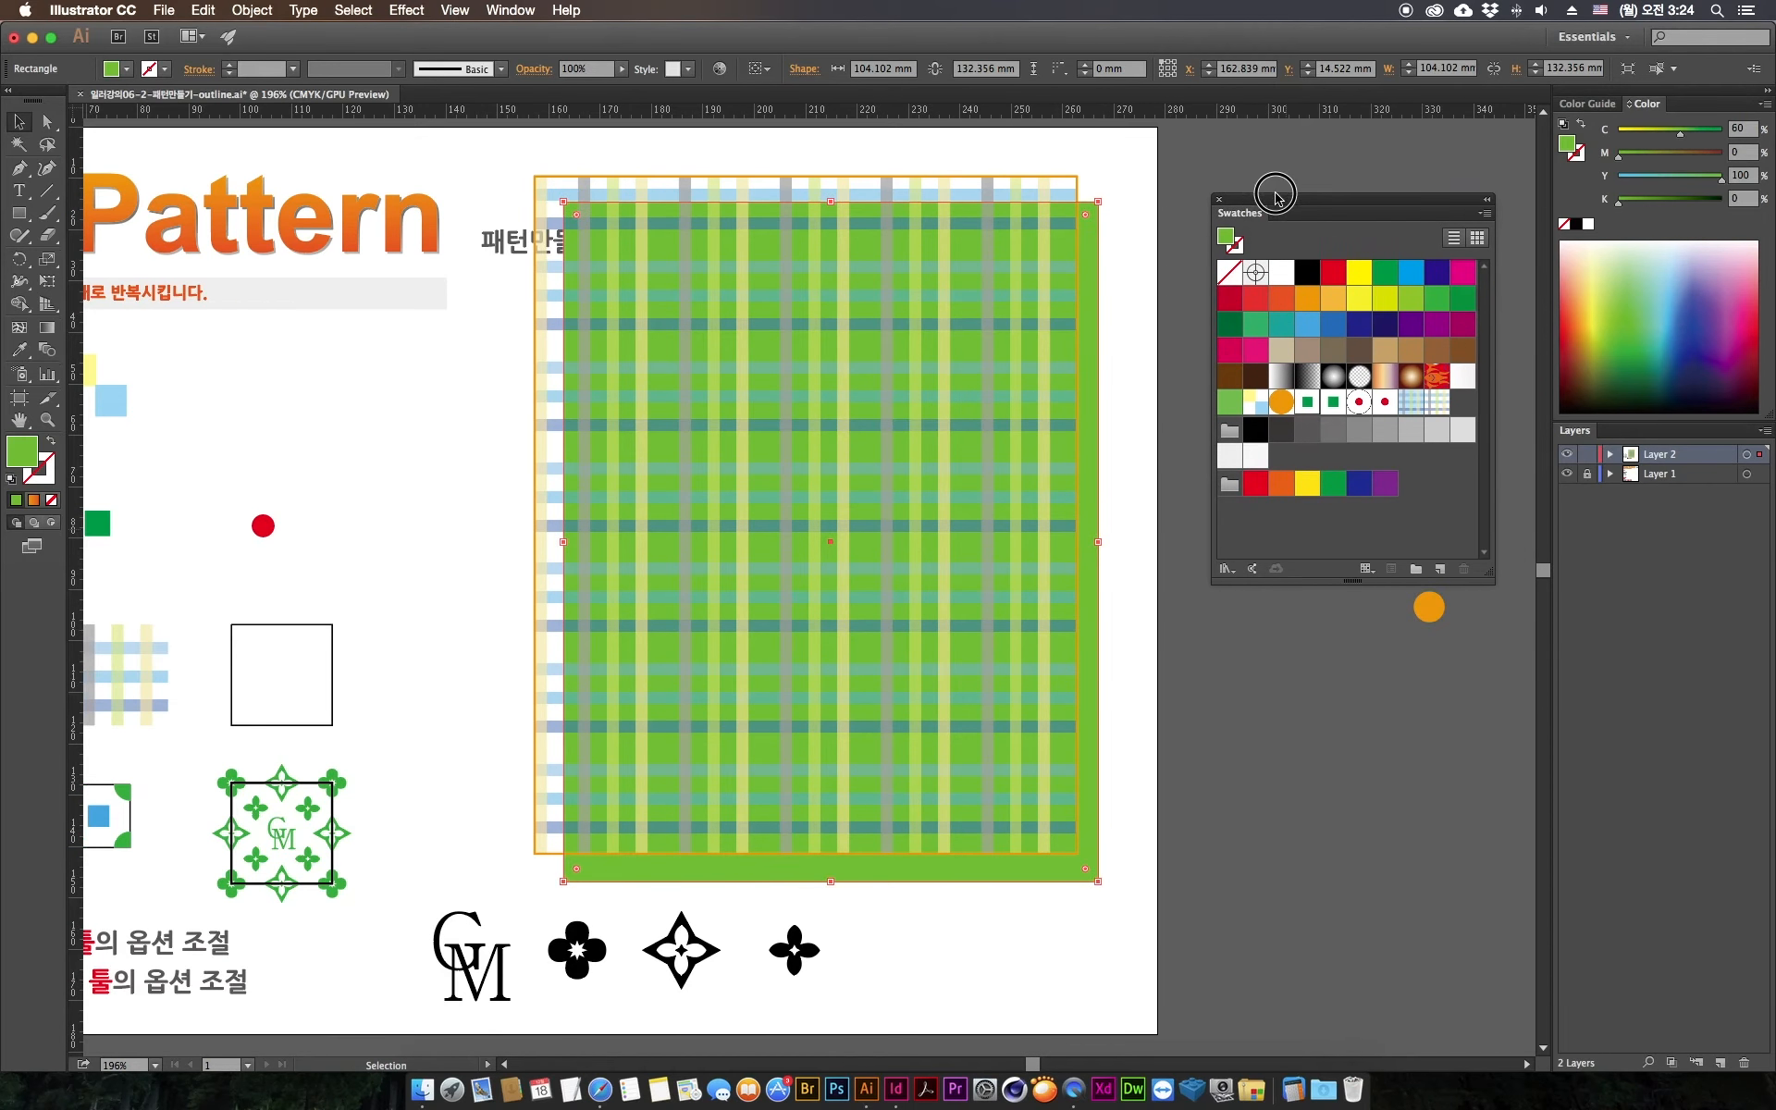
click(1227, 568)
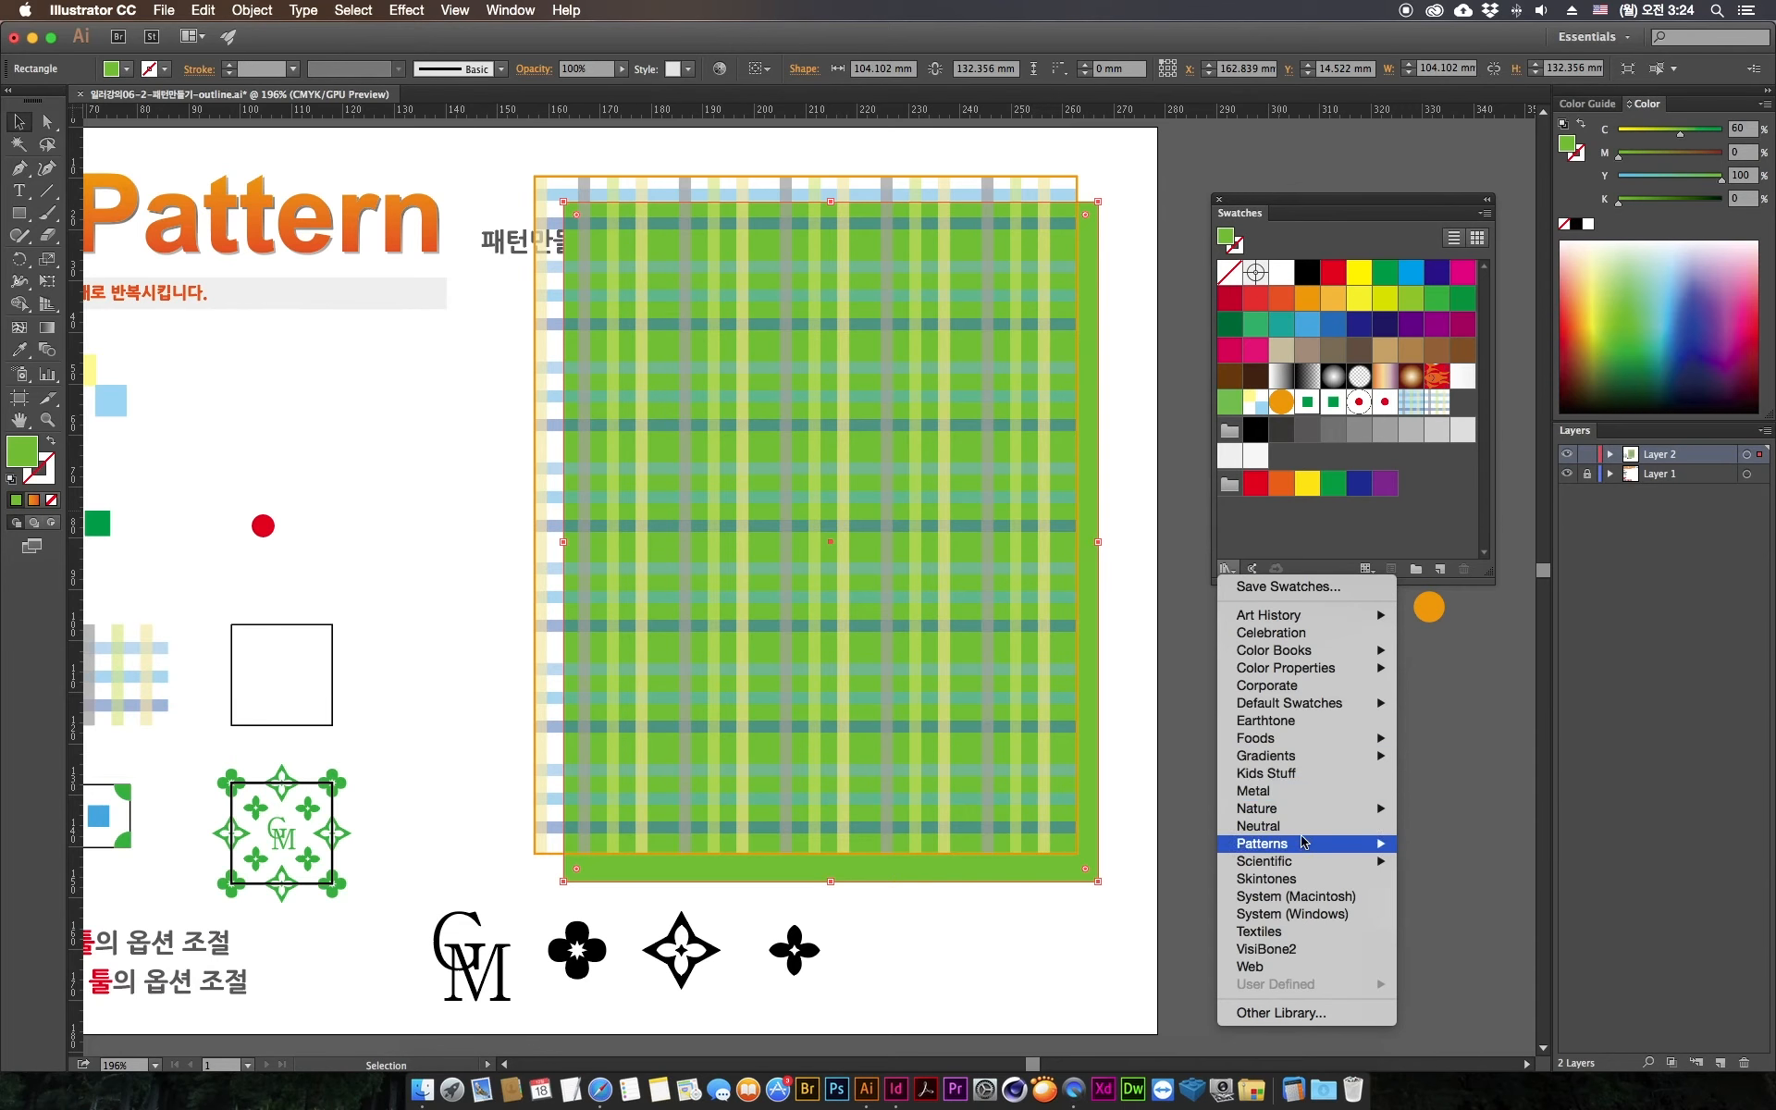
mouse_move(1300, 846)
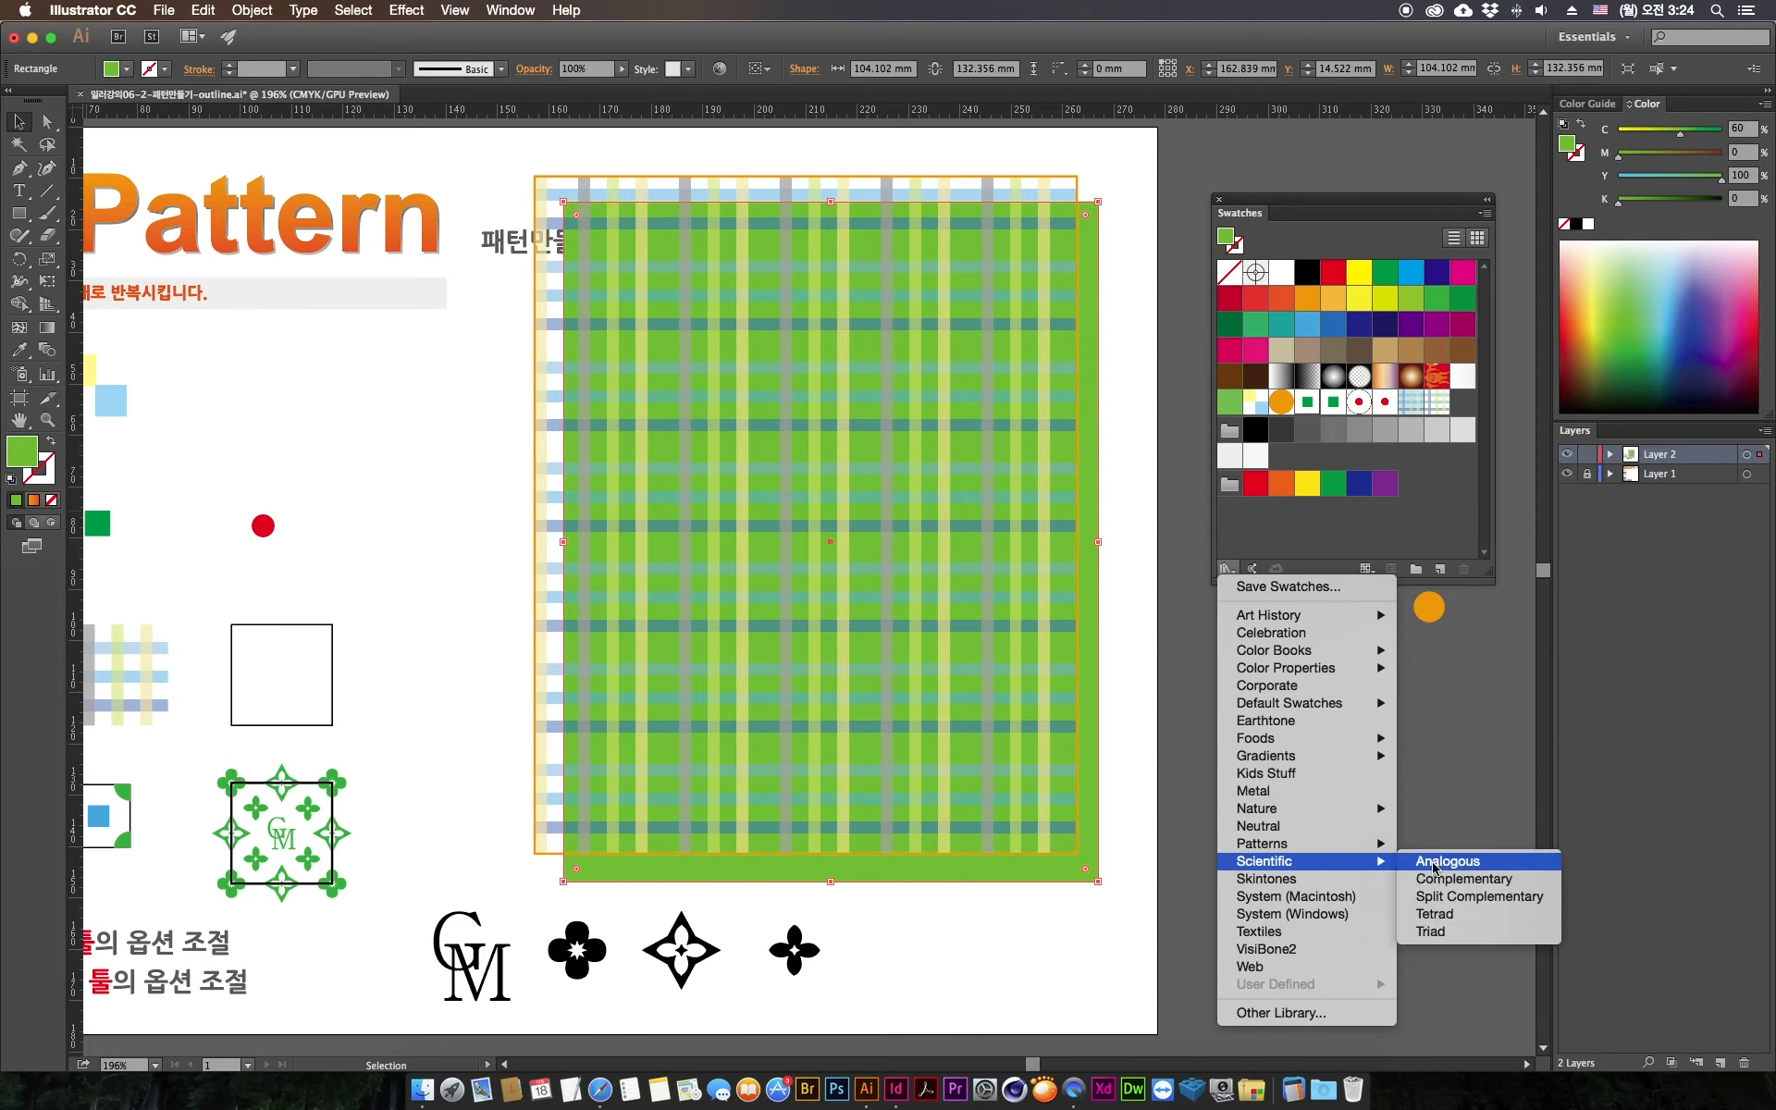
mouse_move(1480, 843)
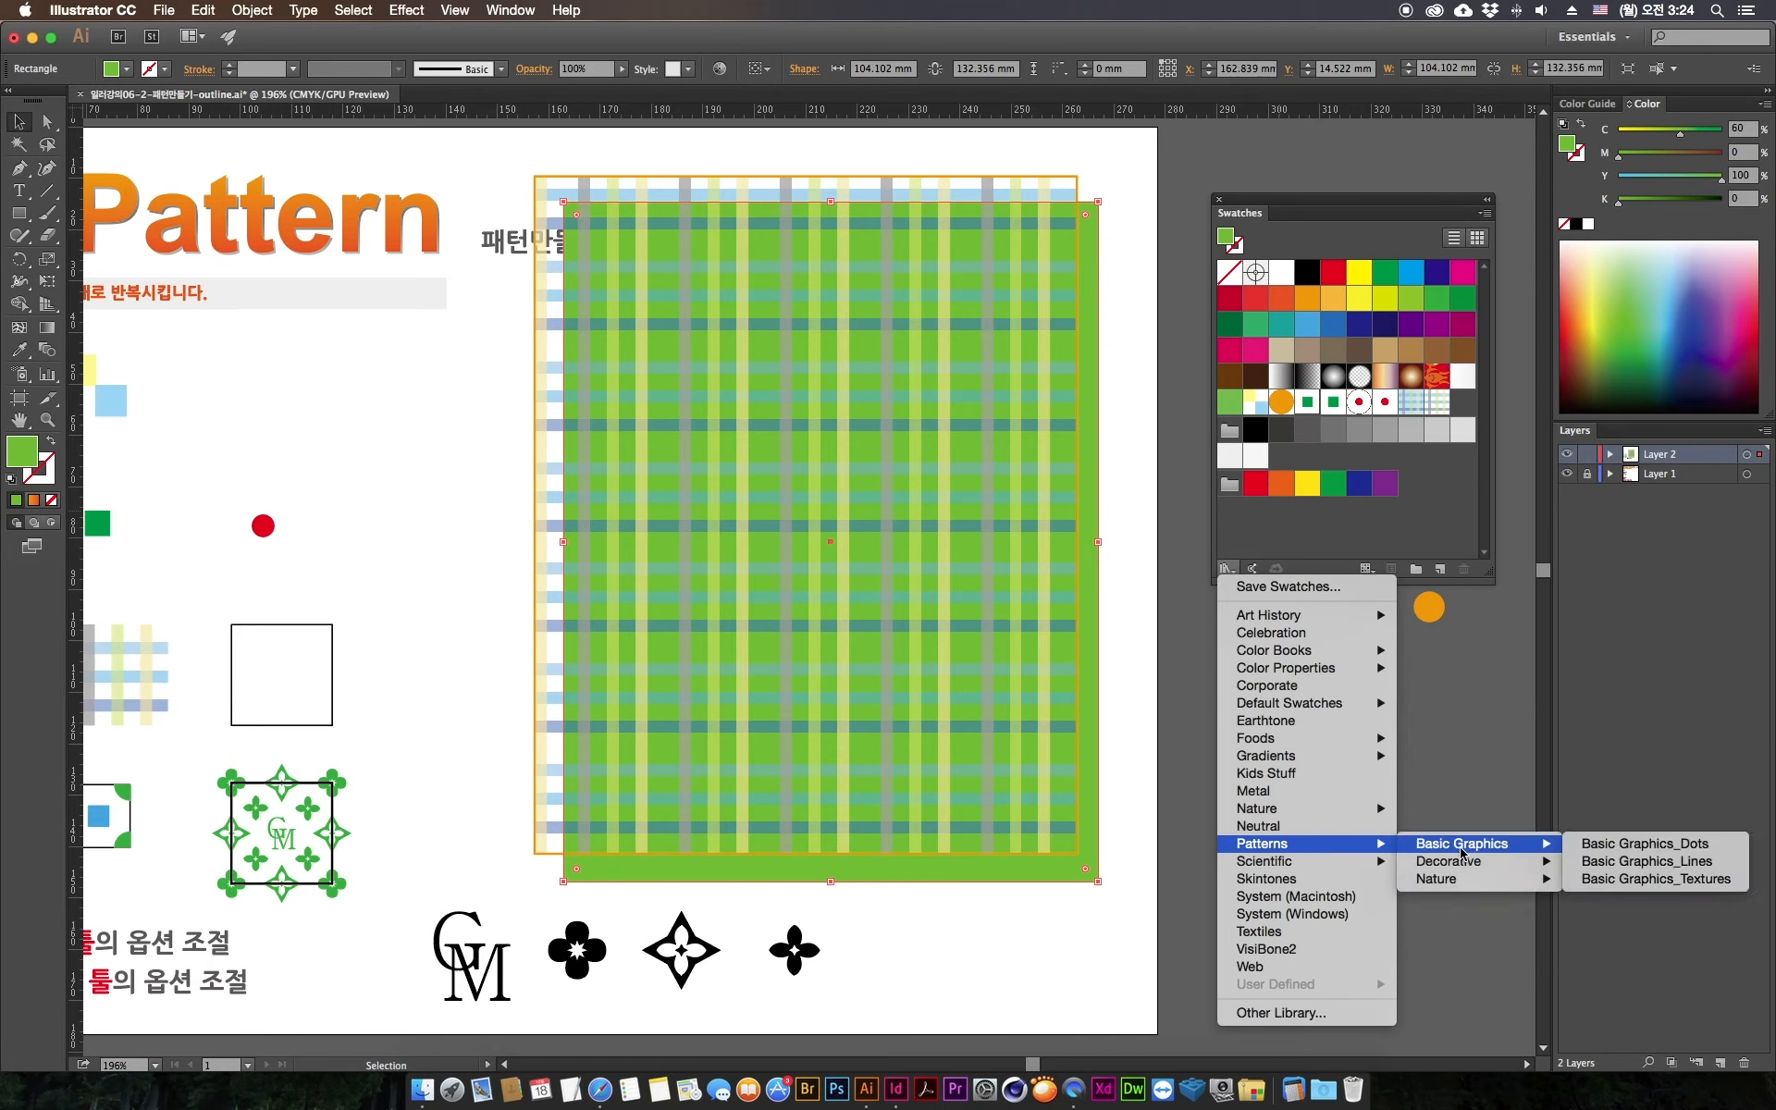
click(1634, 888)
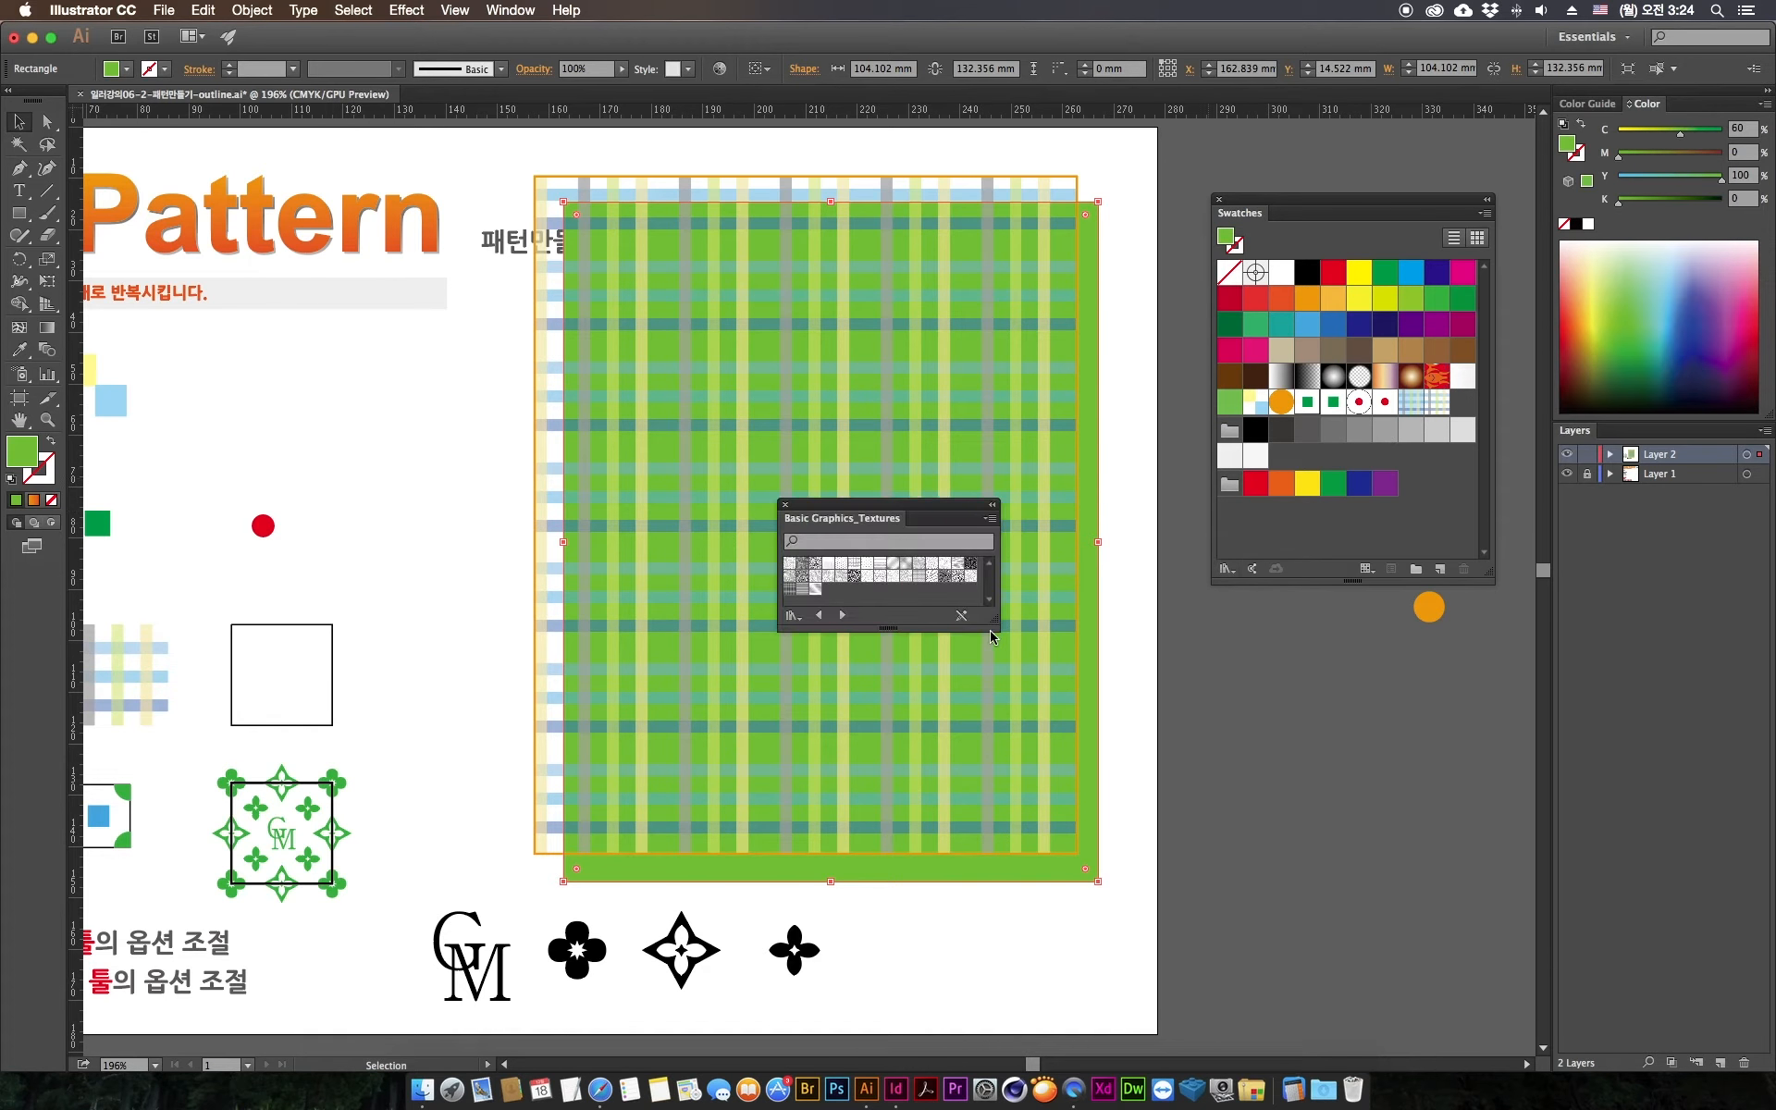
Step: Show the texture library as large thumbnails, enlarge it and place it below the swatches beside the artboard
click(990, 518)
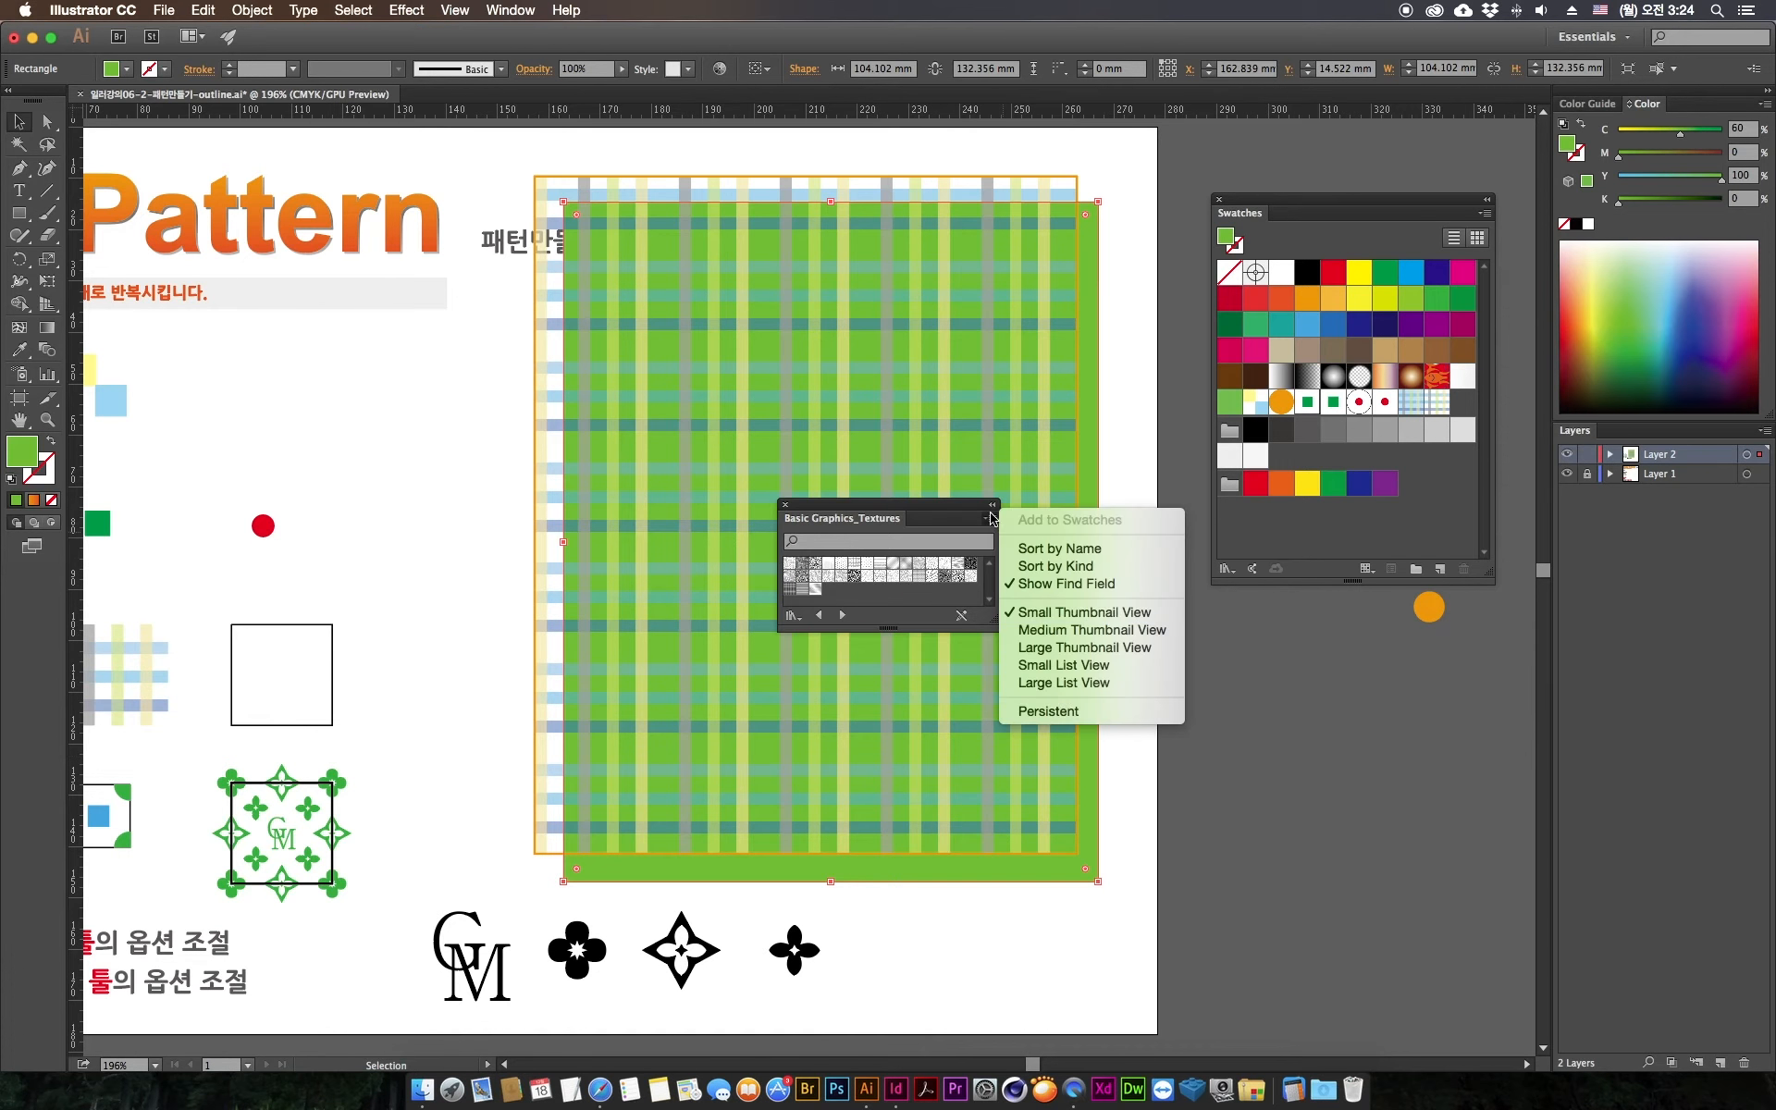
click(1073, 648)
drag(995, 632, 1112, 861)
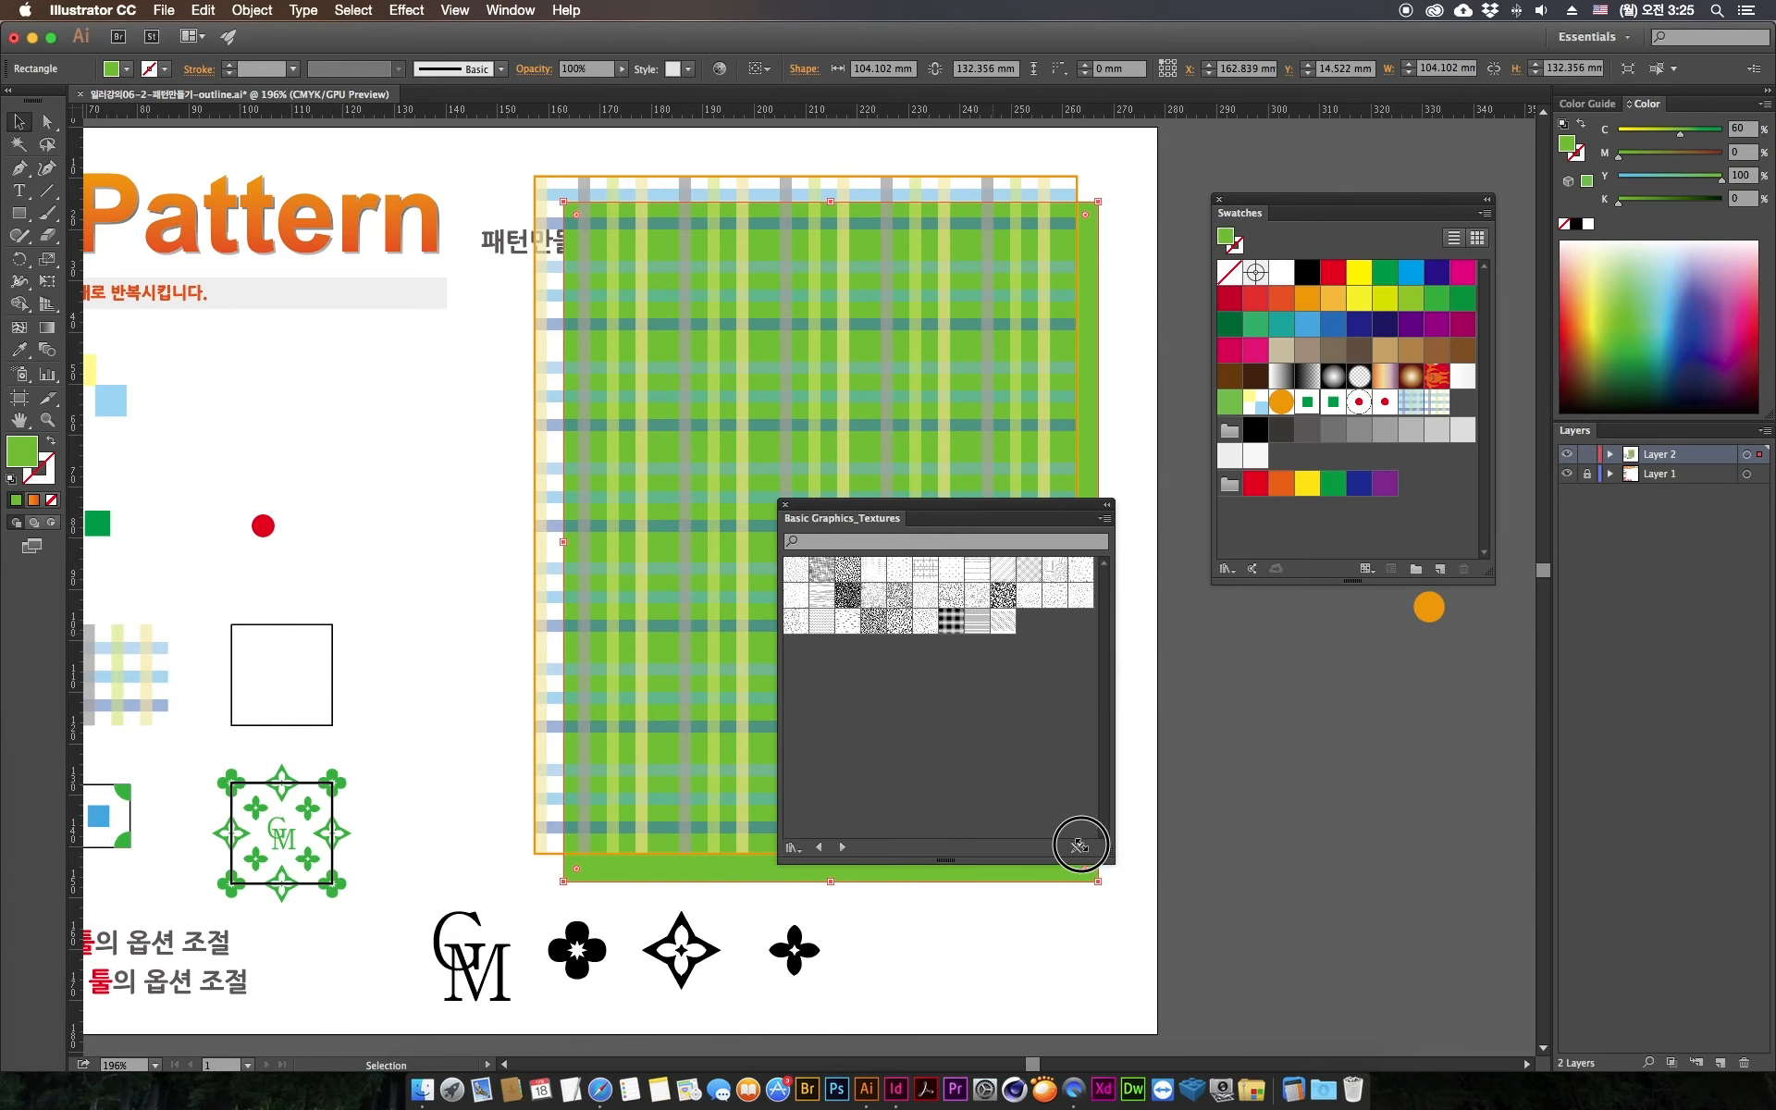
drag(944, 507, 1341, 648)
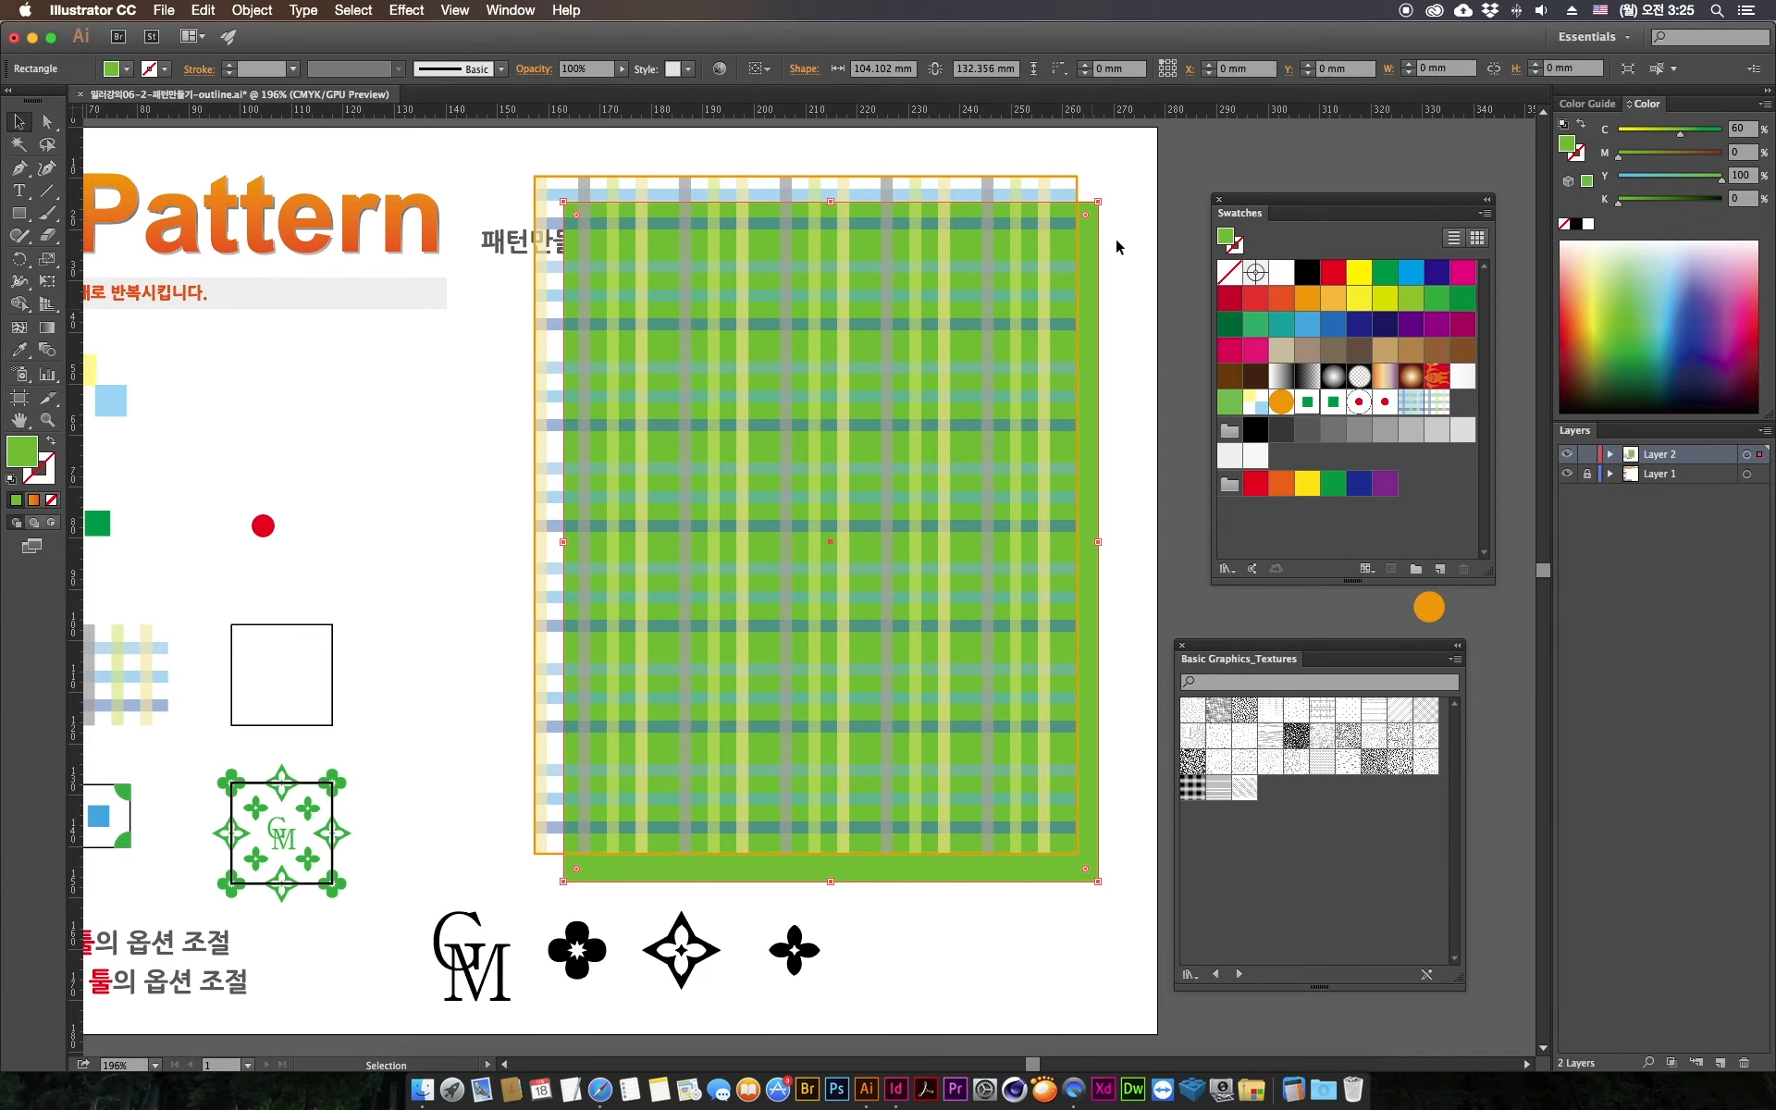
Step: Try different library textures as the fill of the rectangle behind the plaid, ending with a fine dashed texture
click(1401, 762)
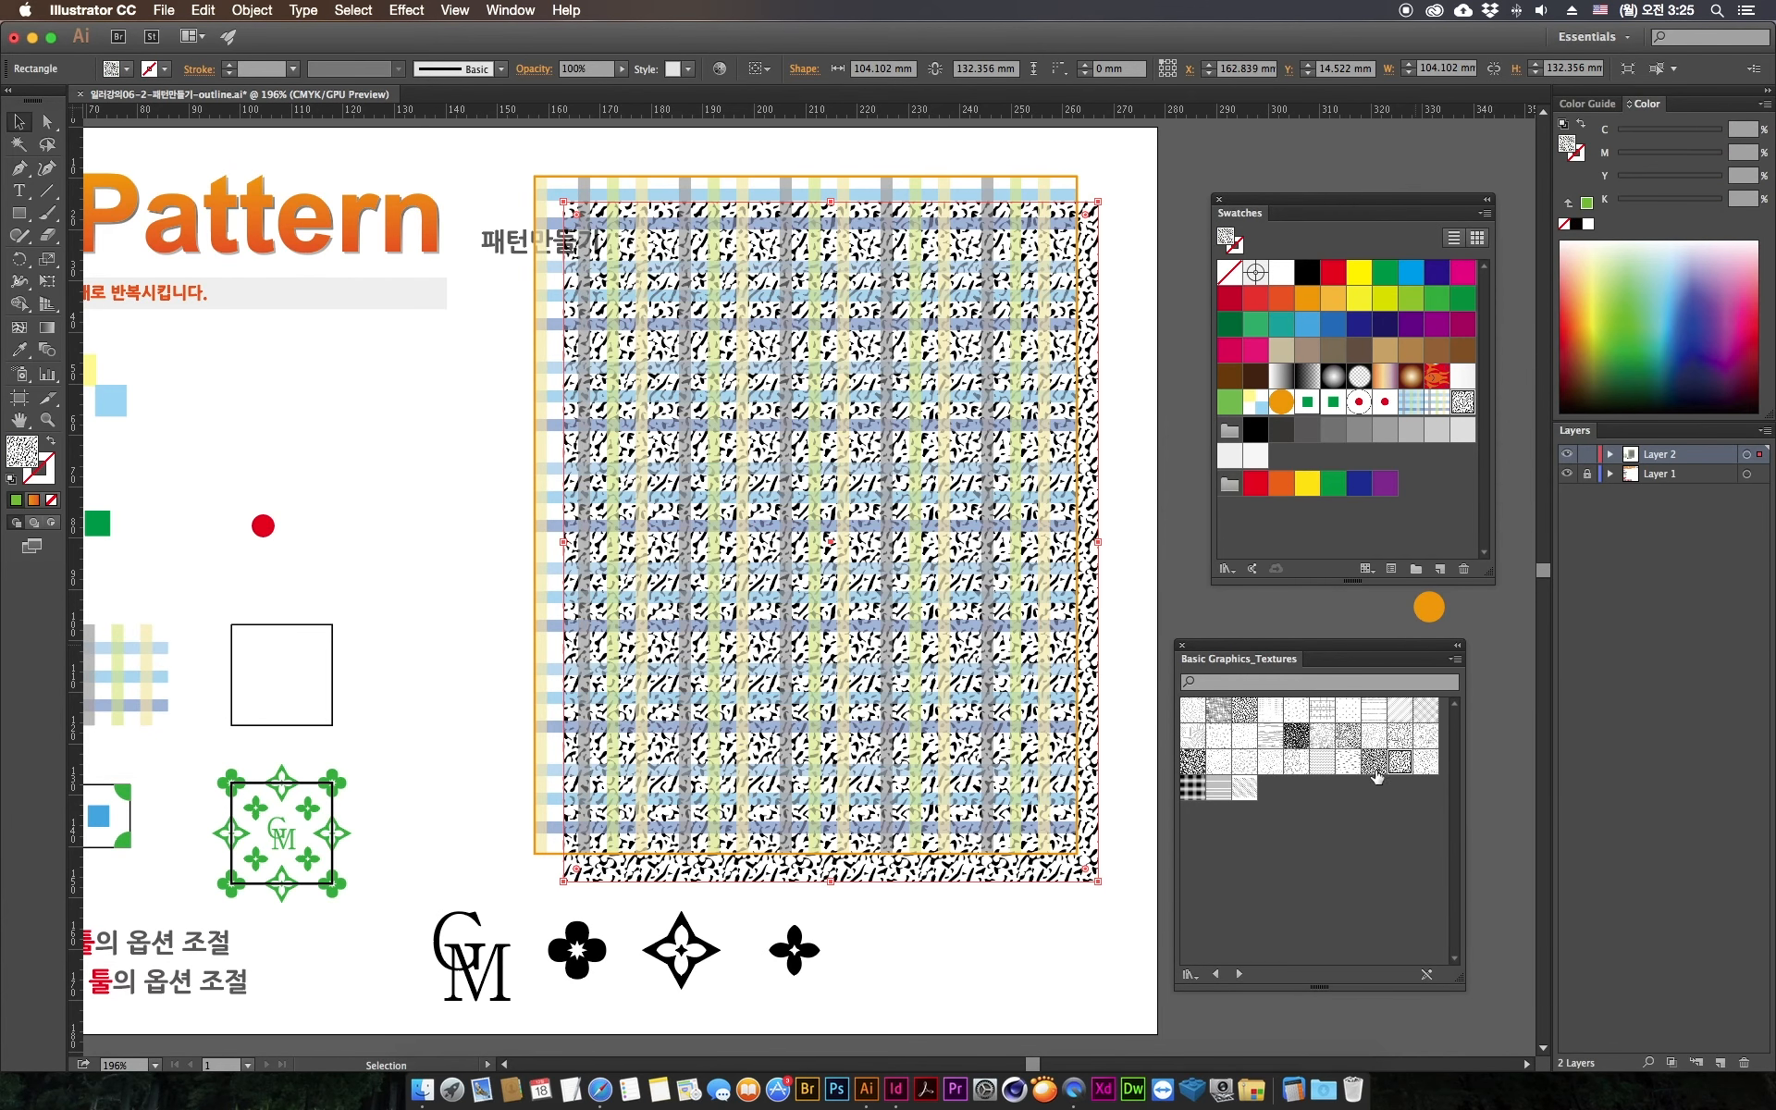
click(1374, 761)
click(1322, 761)
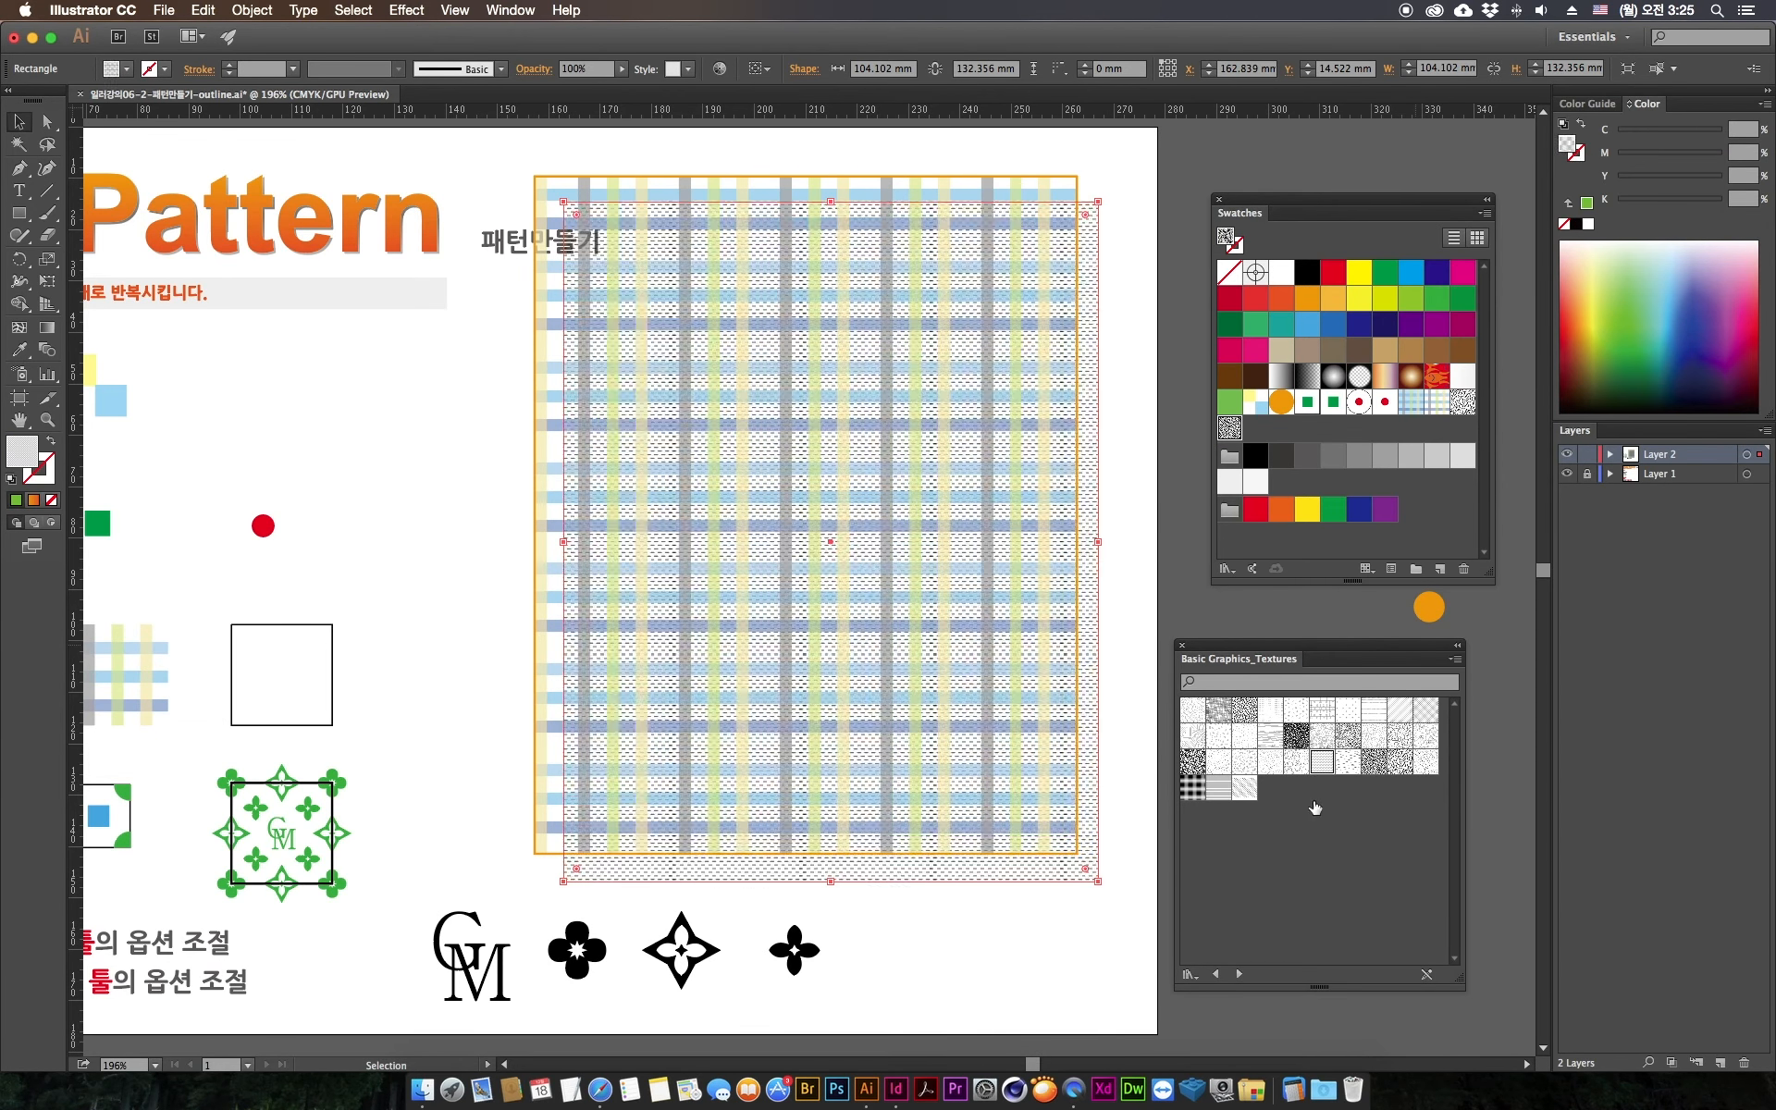
Step: Fill the rectangle behind the plaid with a dense irregular dot texture from the library and lower its opacity to 36%
click(1401, 762)
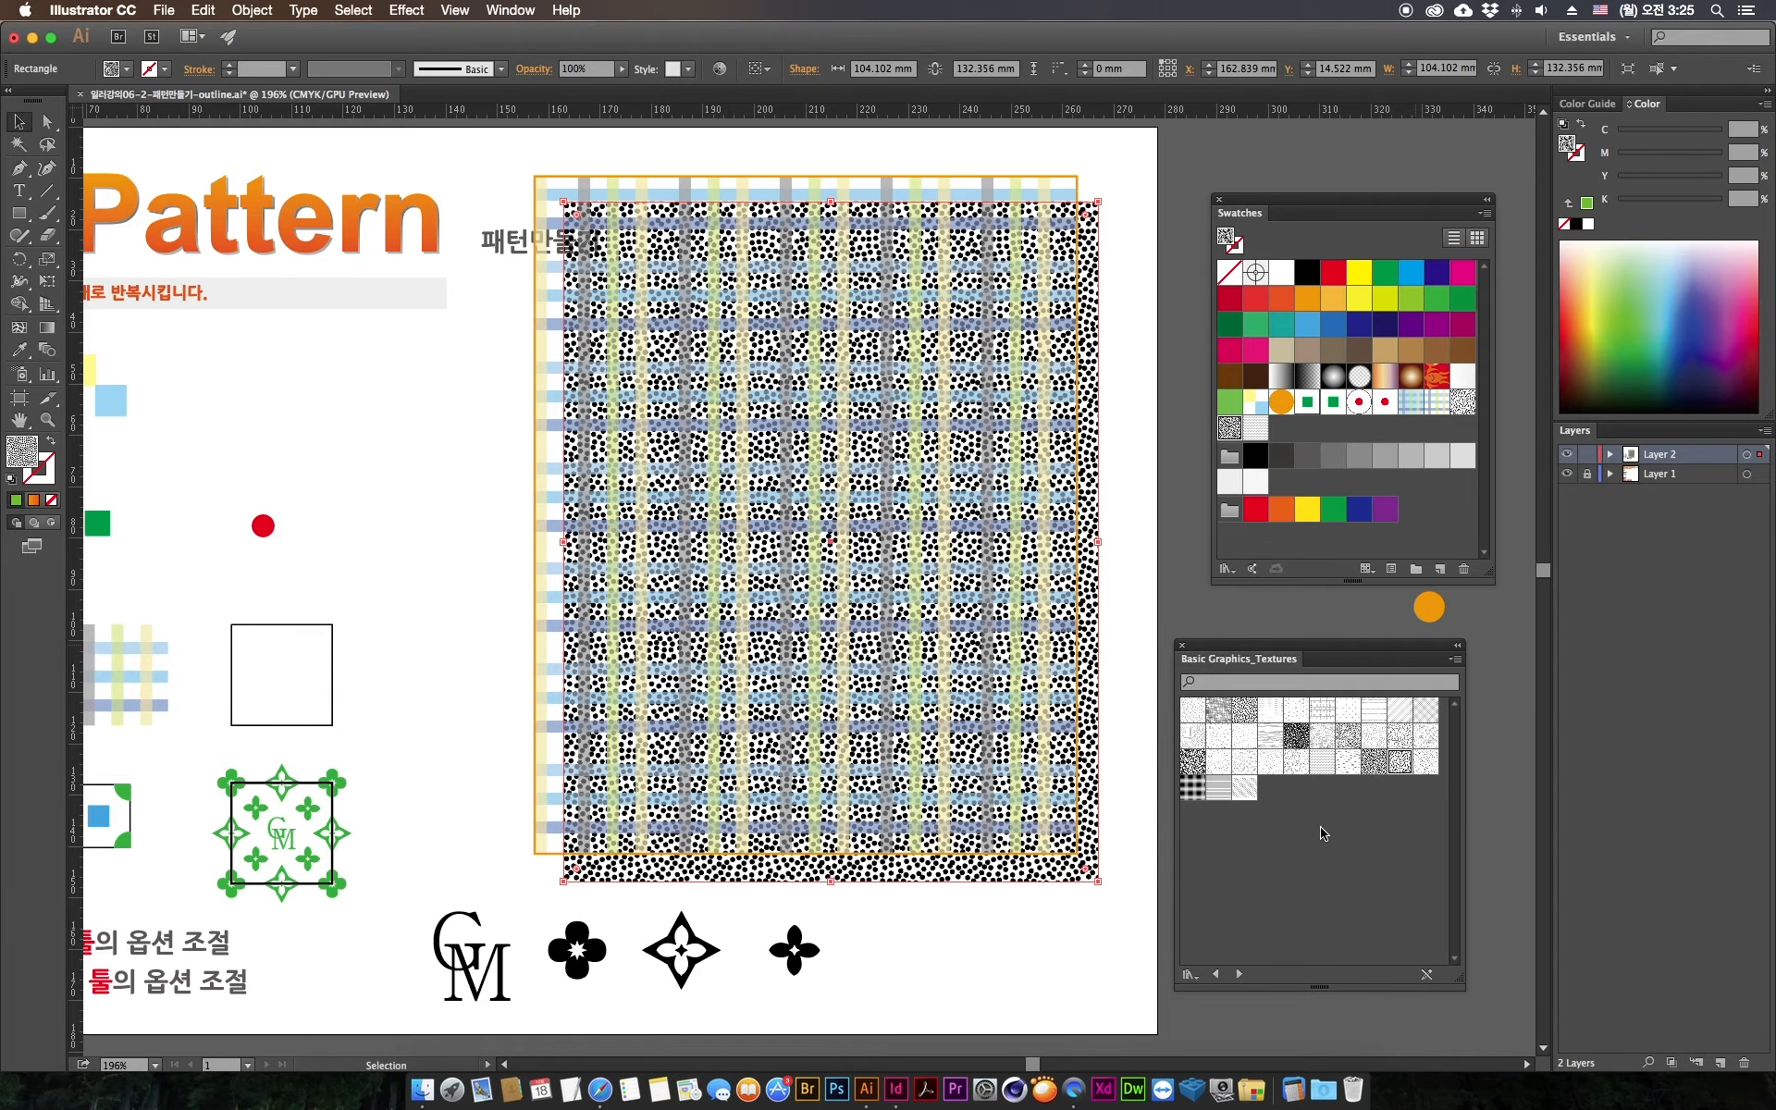
click(1374, 763)
click(623, 70)
drag(623, 86, 571, 89)
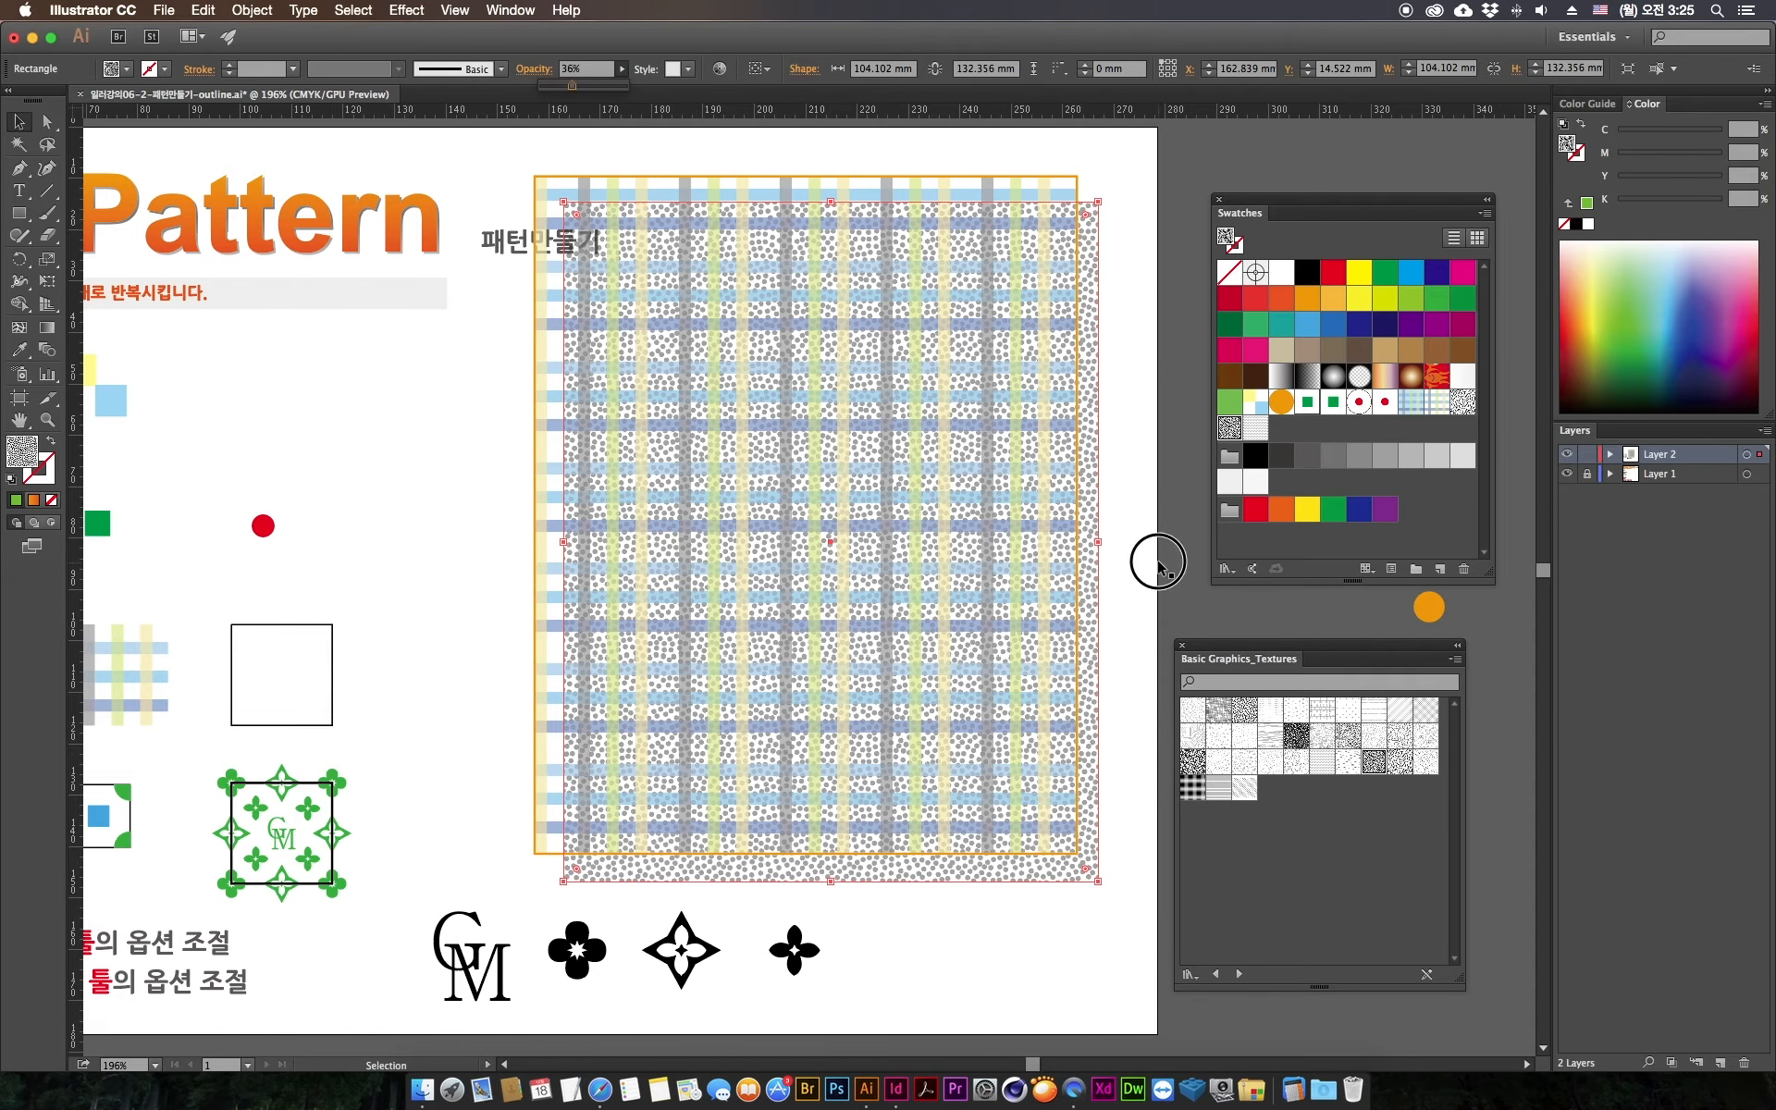
drag(546, 263, 232, 555)
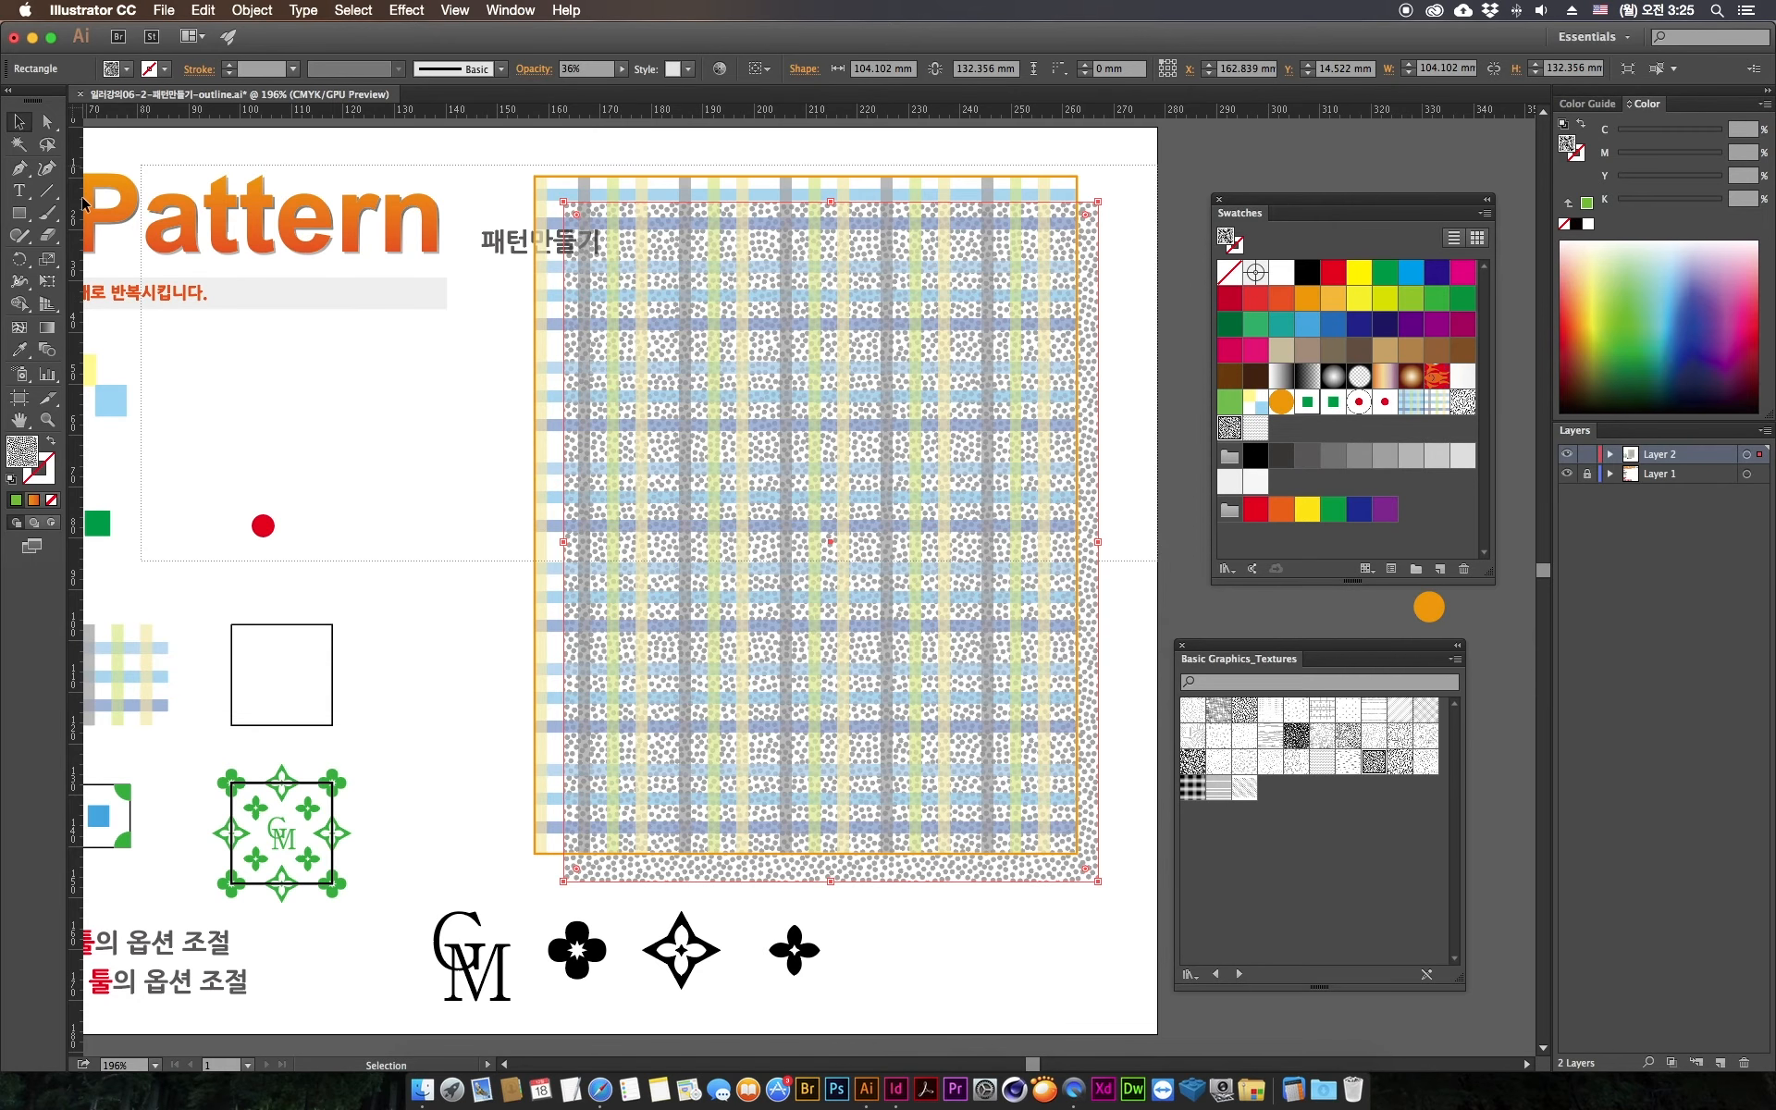
click(448, 463)
Step: Draw a rectangle about 103 × 134 mm over the plaid, fill it with brown and send it to the back
click(18, 213)
drag(597, 222, 1125, 910)
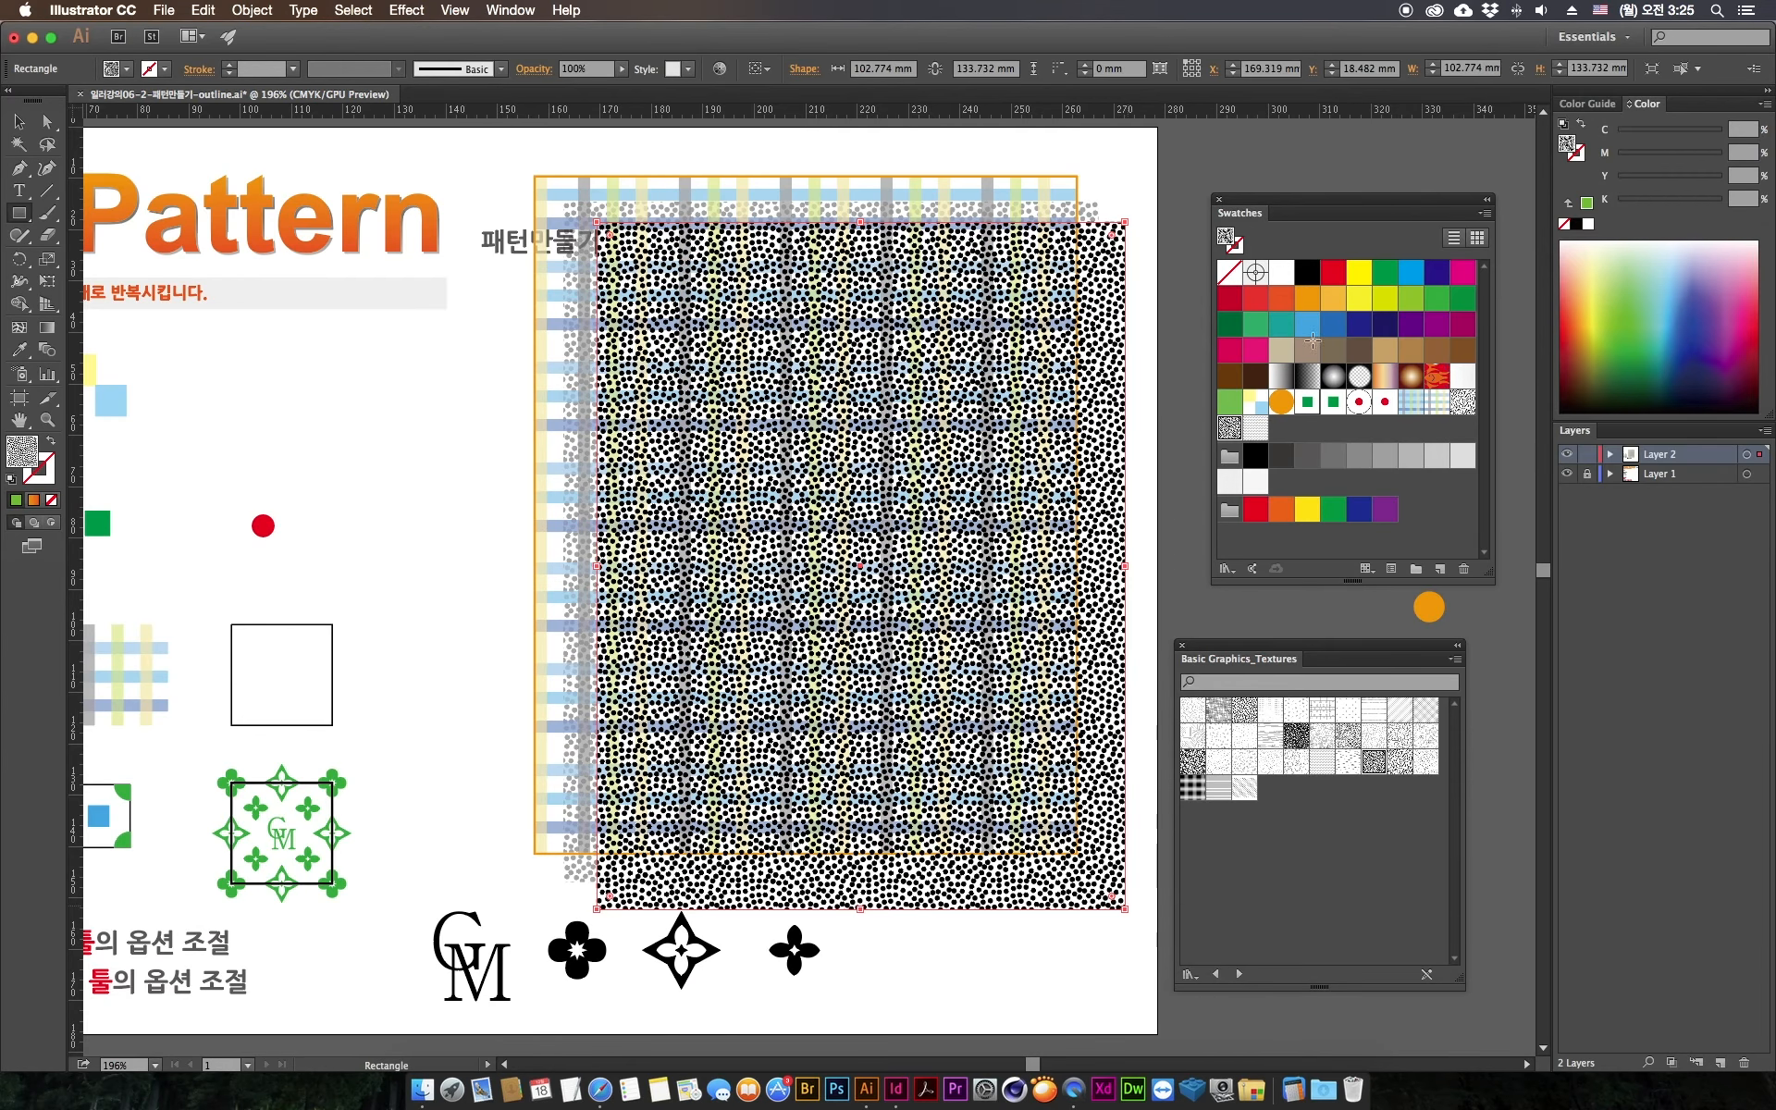
click(1411, 349)
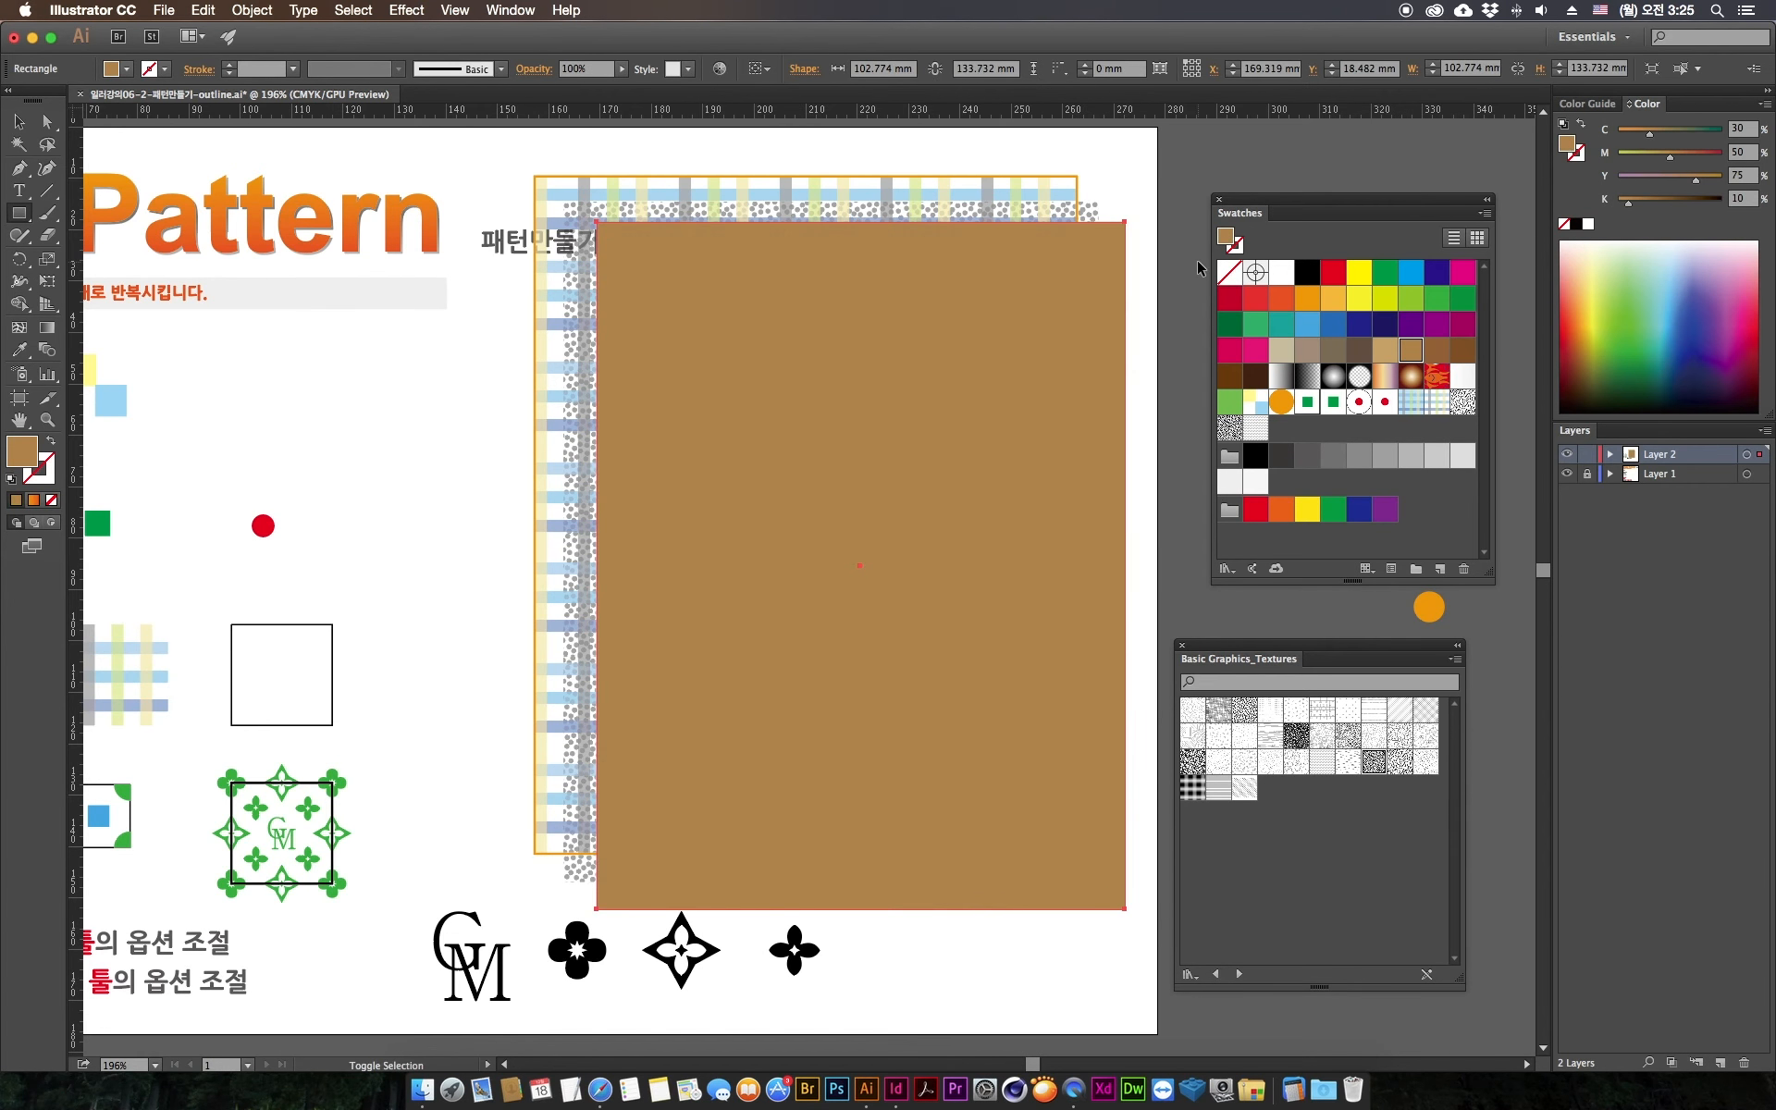
key(super+shift+bracketleft)
click(18, 121)
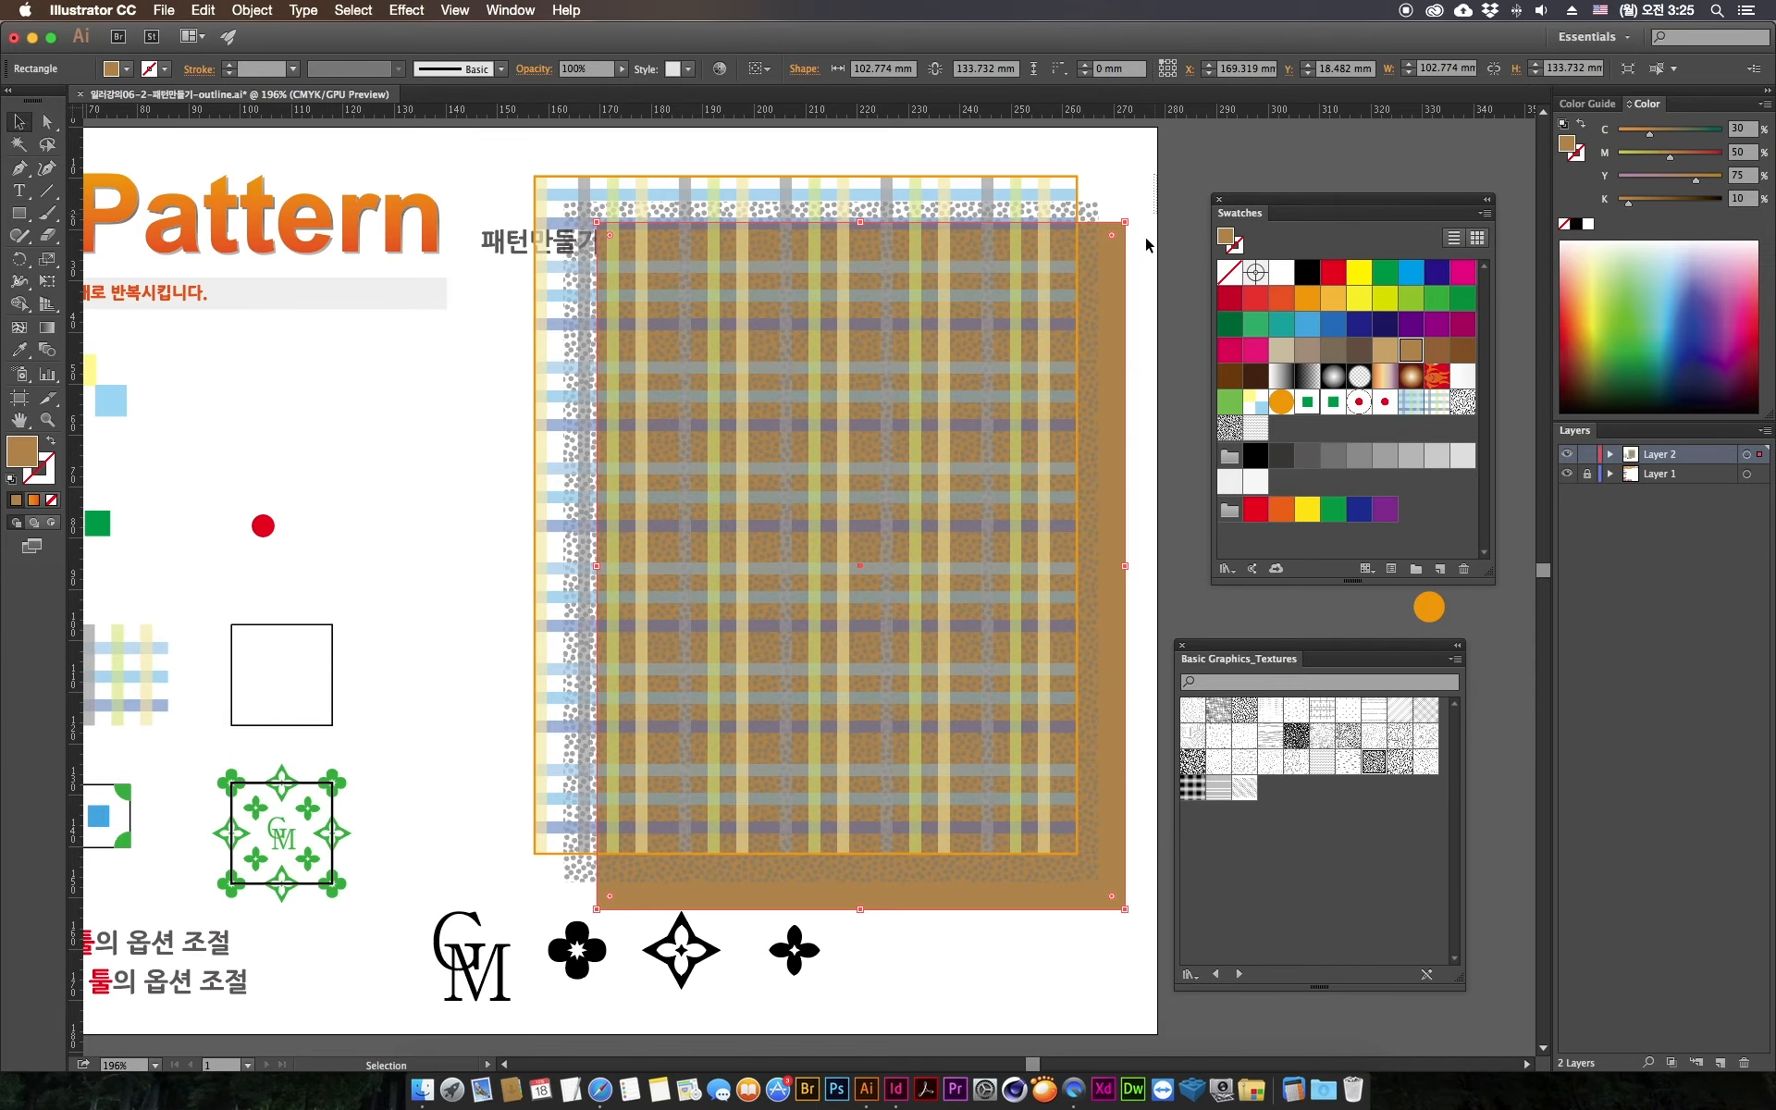
click(1191, 379)
Step: Try shifting the stacked rectangles, leaving the plaid one offset up and to the left of the others
drag(1099, 402, 1162, 442)
key(cmd+z)
drag(1092, 209, 1003, 166)
key(super+z)
click(1200, 172)
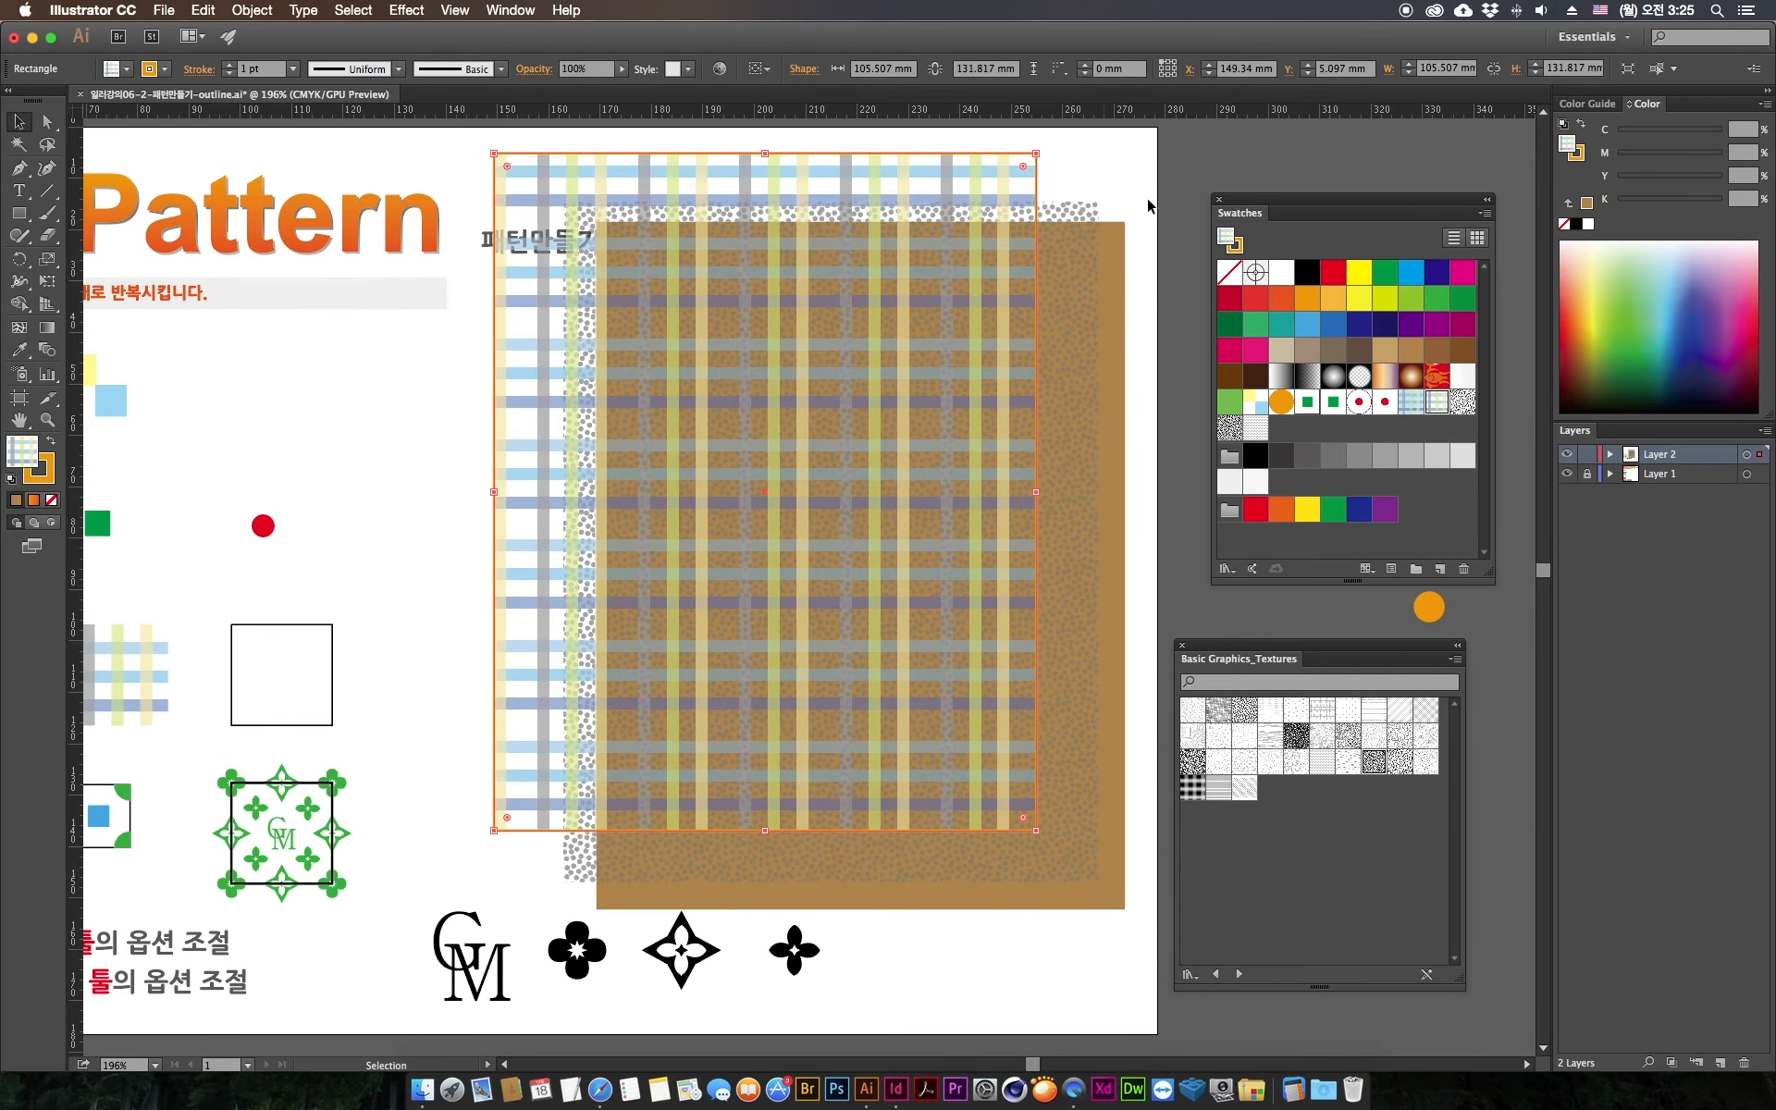
Step: Center the plaid, texture and brown rectangles on each other horizontally and vertically, then move the stack slightly right and deselect it
key(super+a)
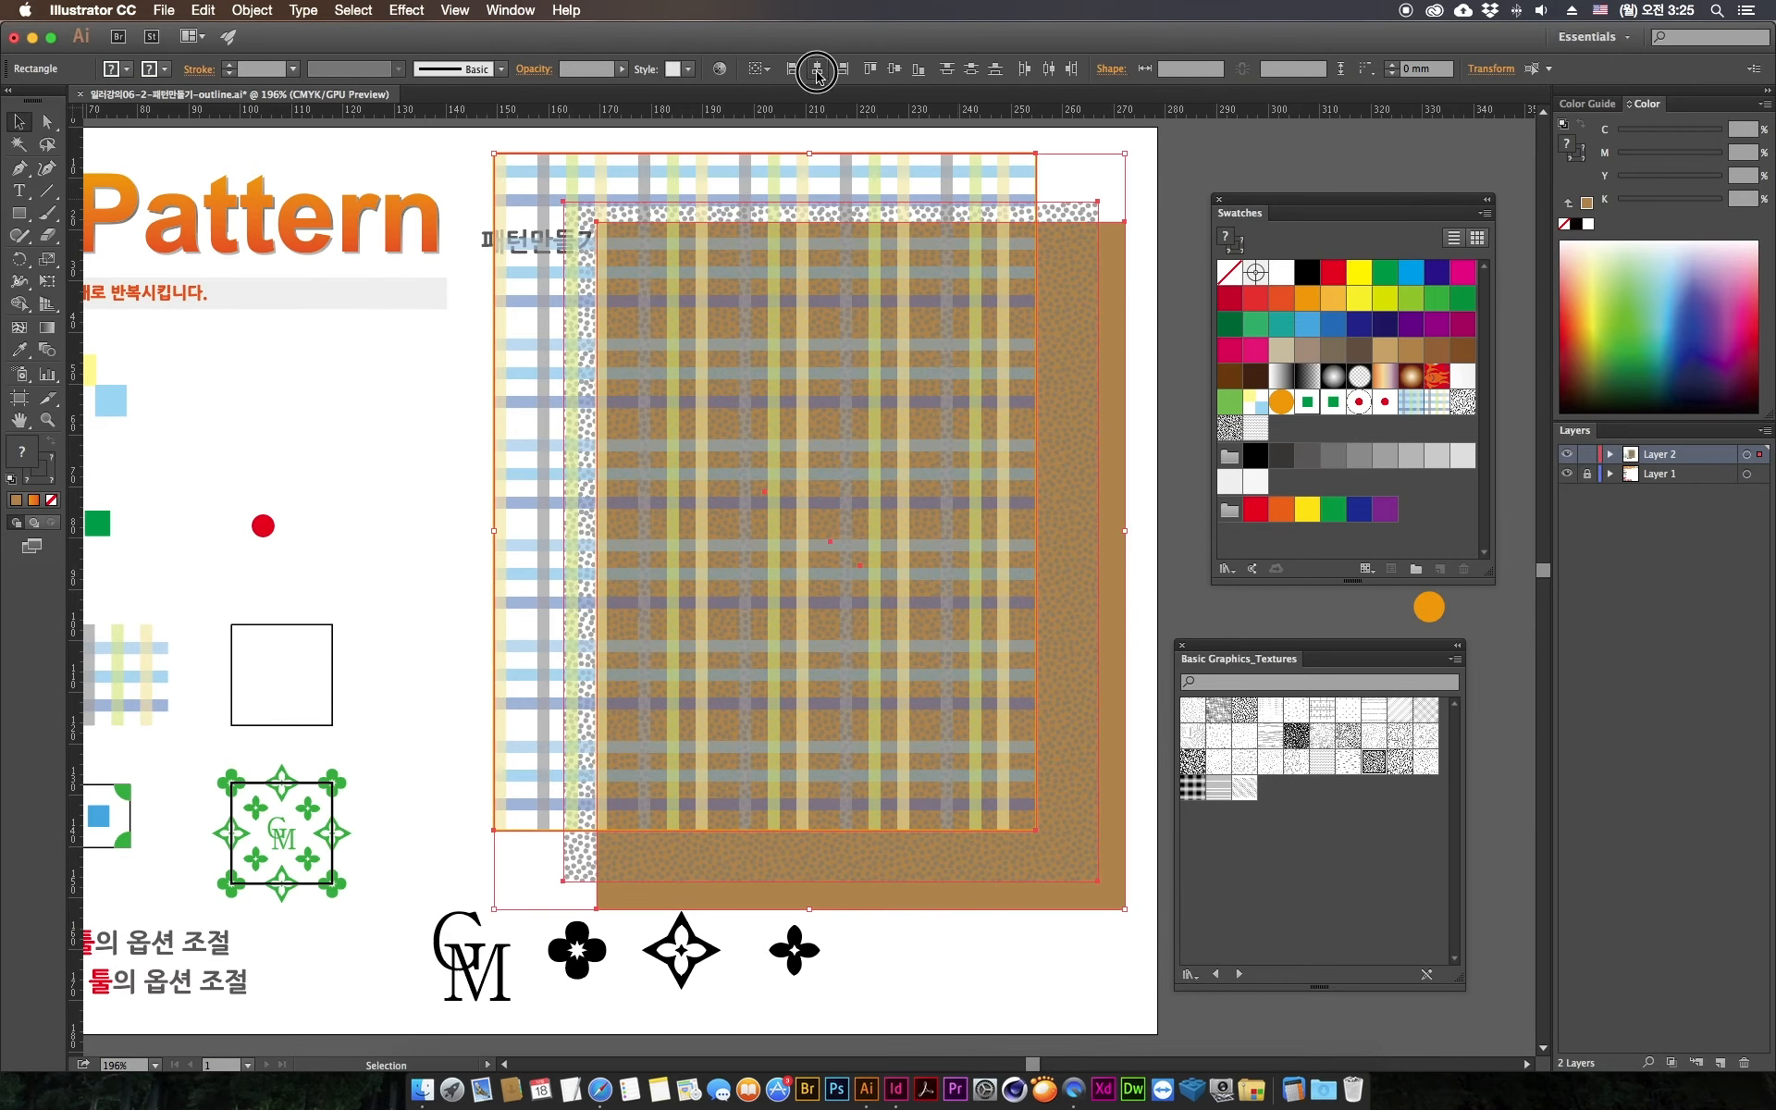
click(817, 68)
click(894, 68)
drag(972, 544, 1008, 554)
click(953, 1012)
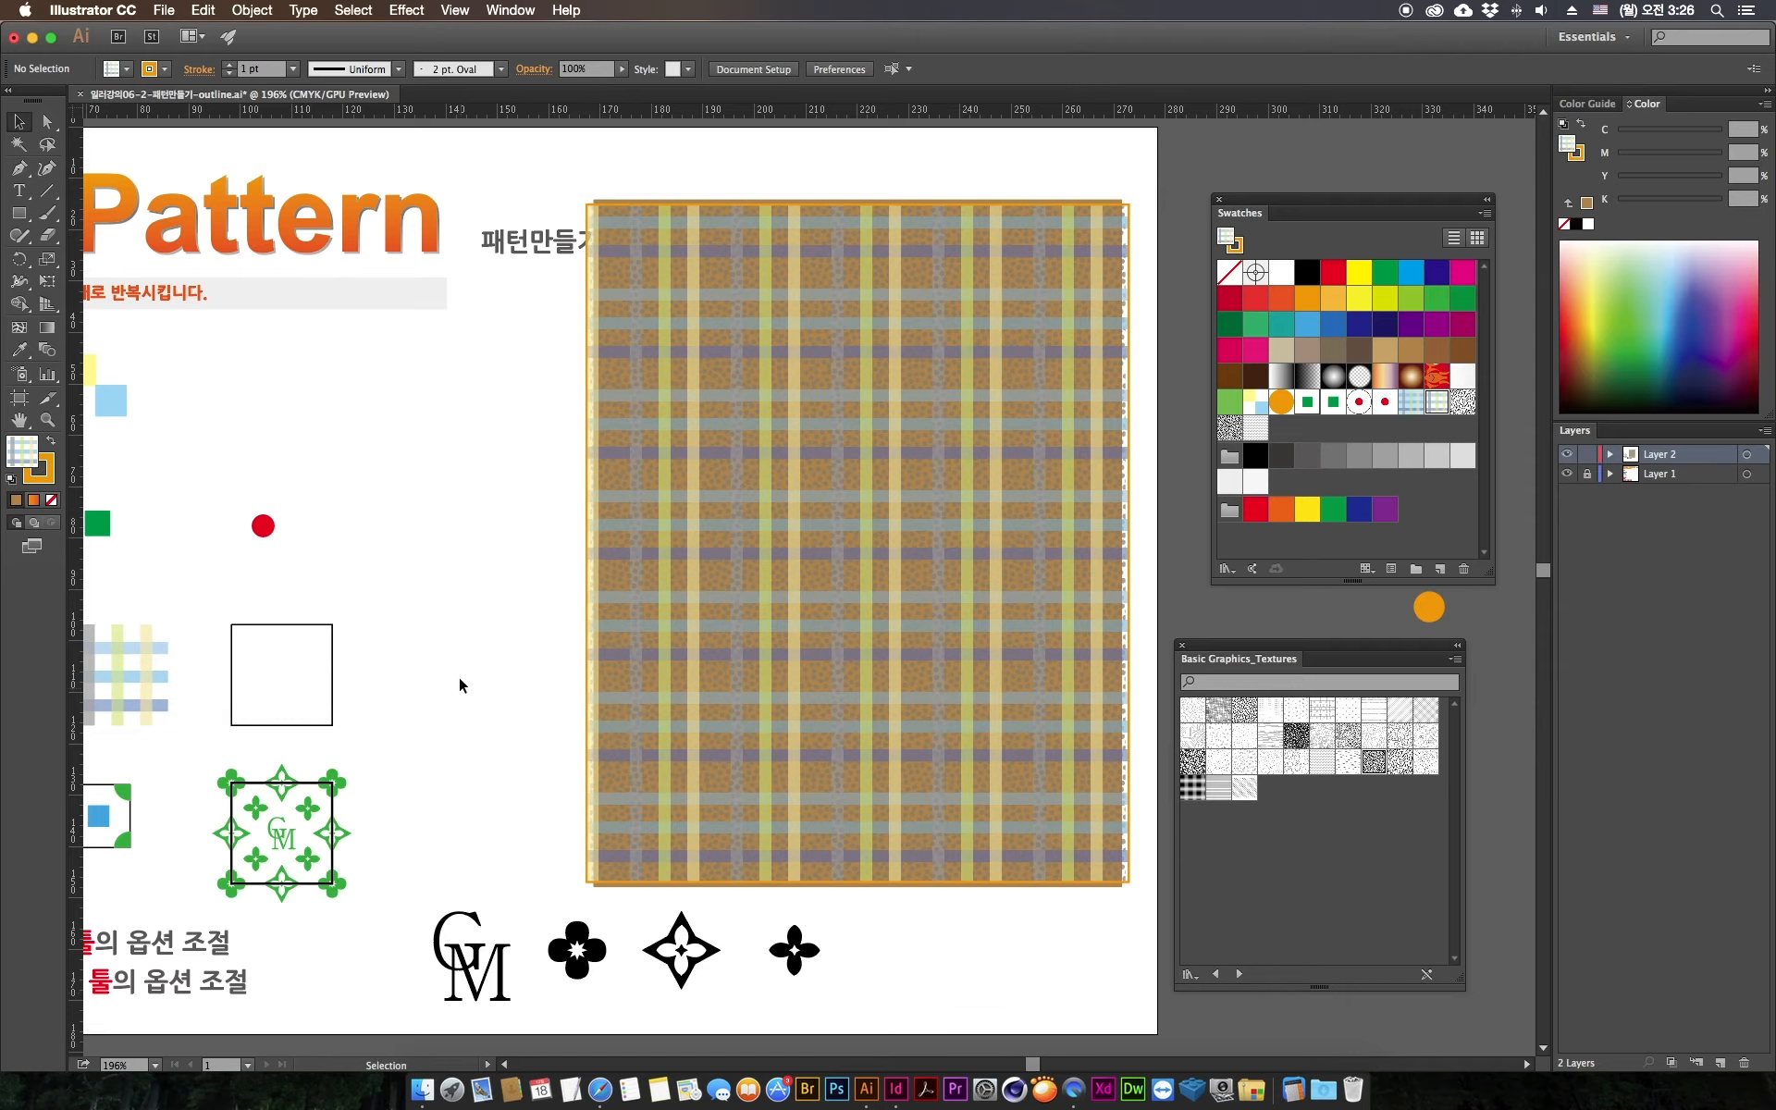
Step: Fit the artboard in the window and move the swatches and texture library further away from the plaid artwork
click(692, 546)
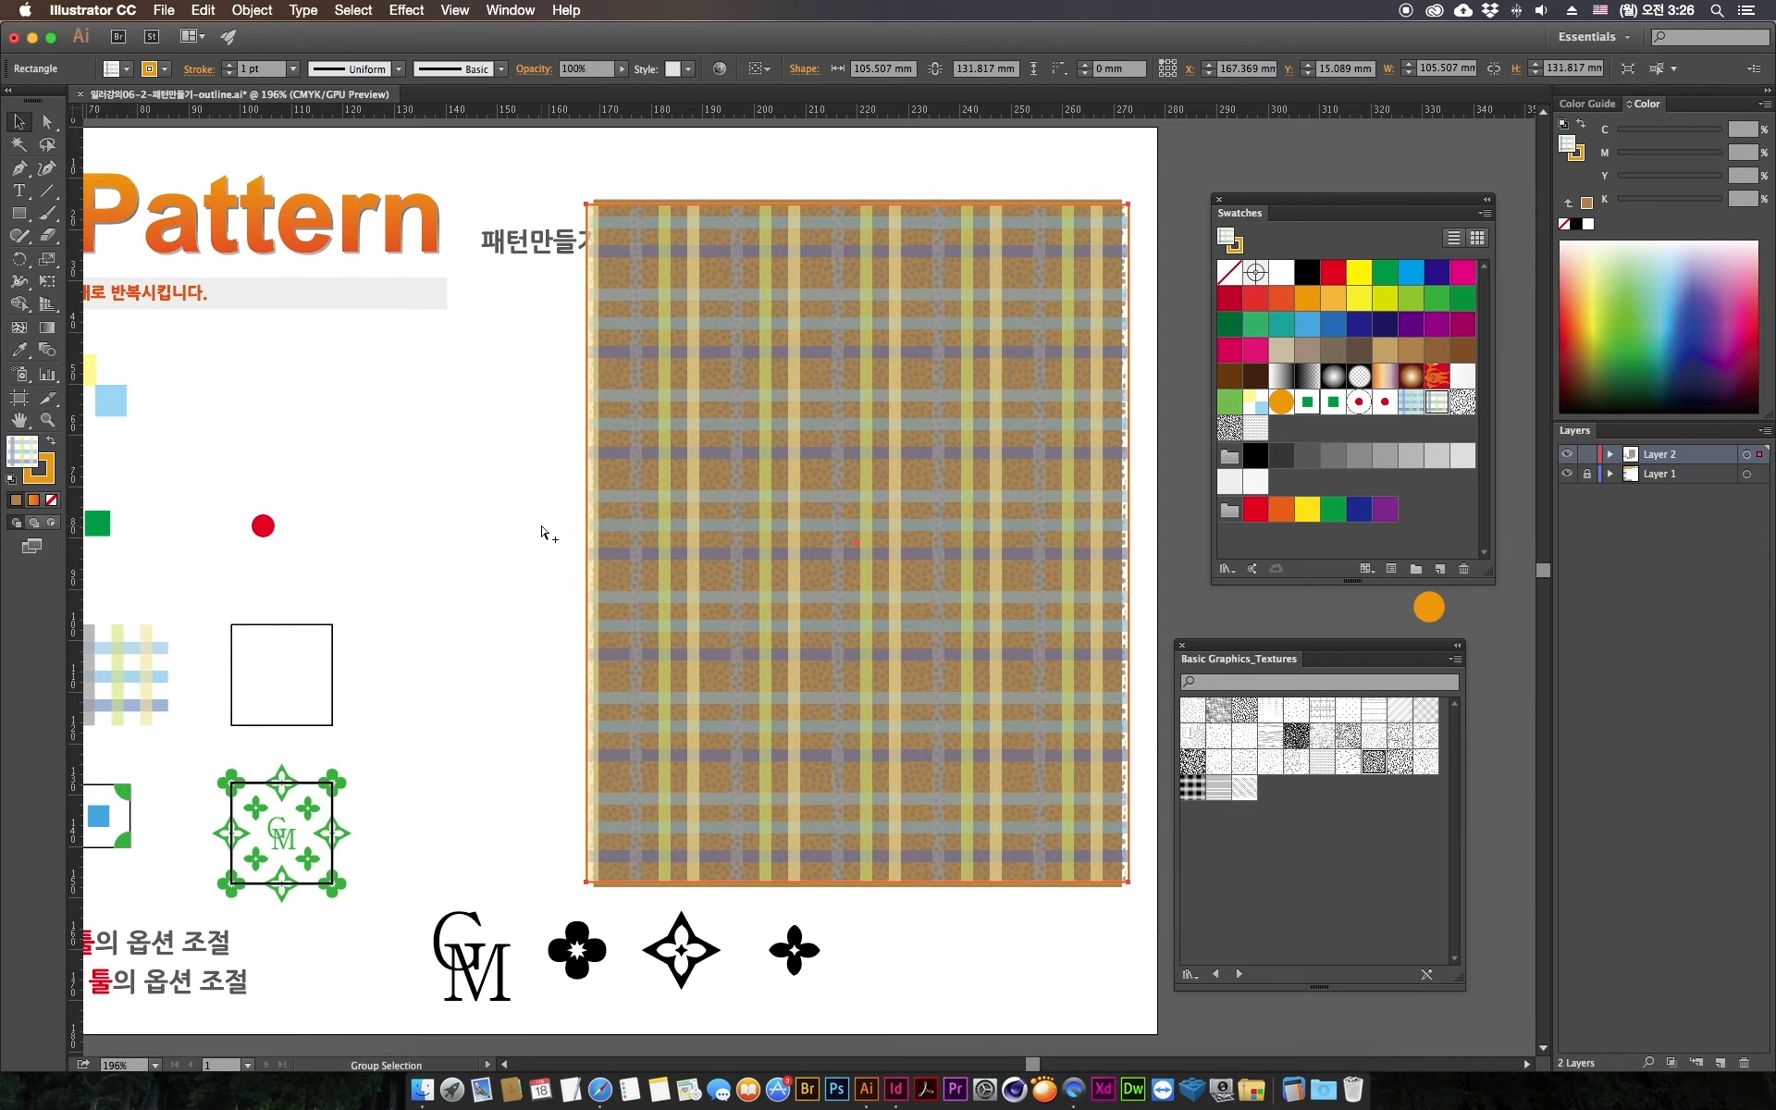
key(super+0)
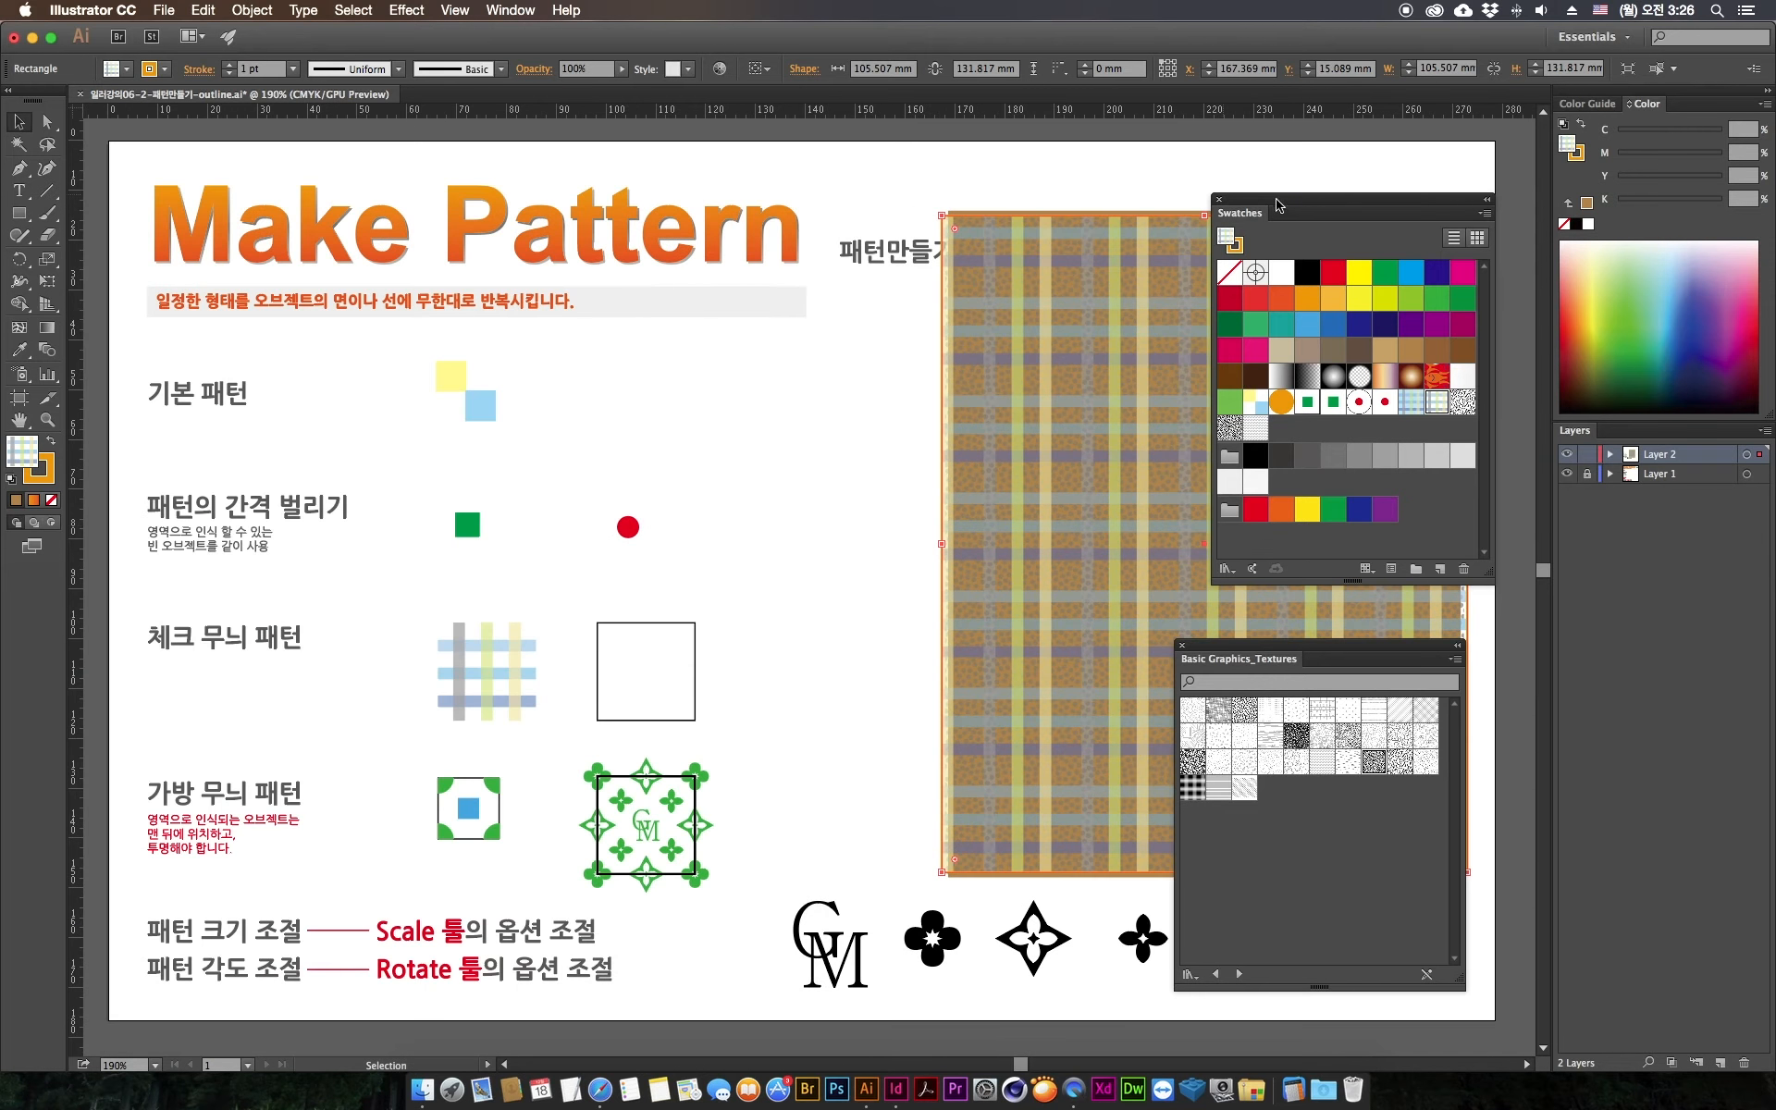
drag(1276, 204, 1373, 205)
drag(1211, 652, 1370, 637)
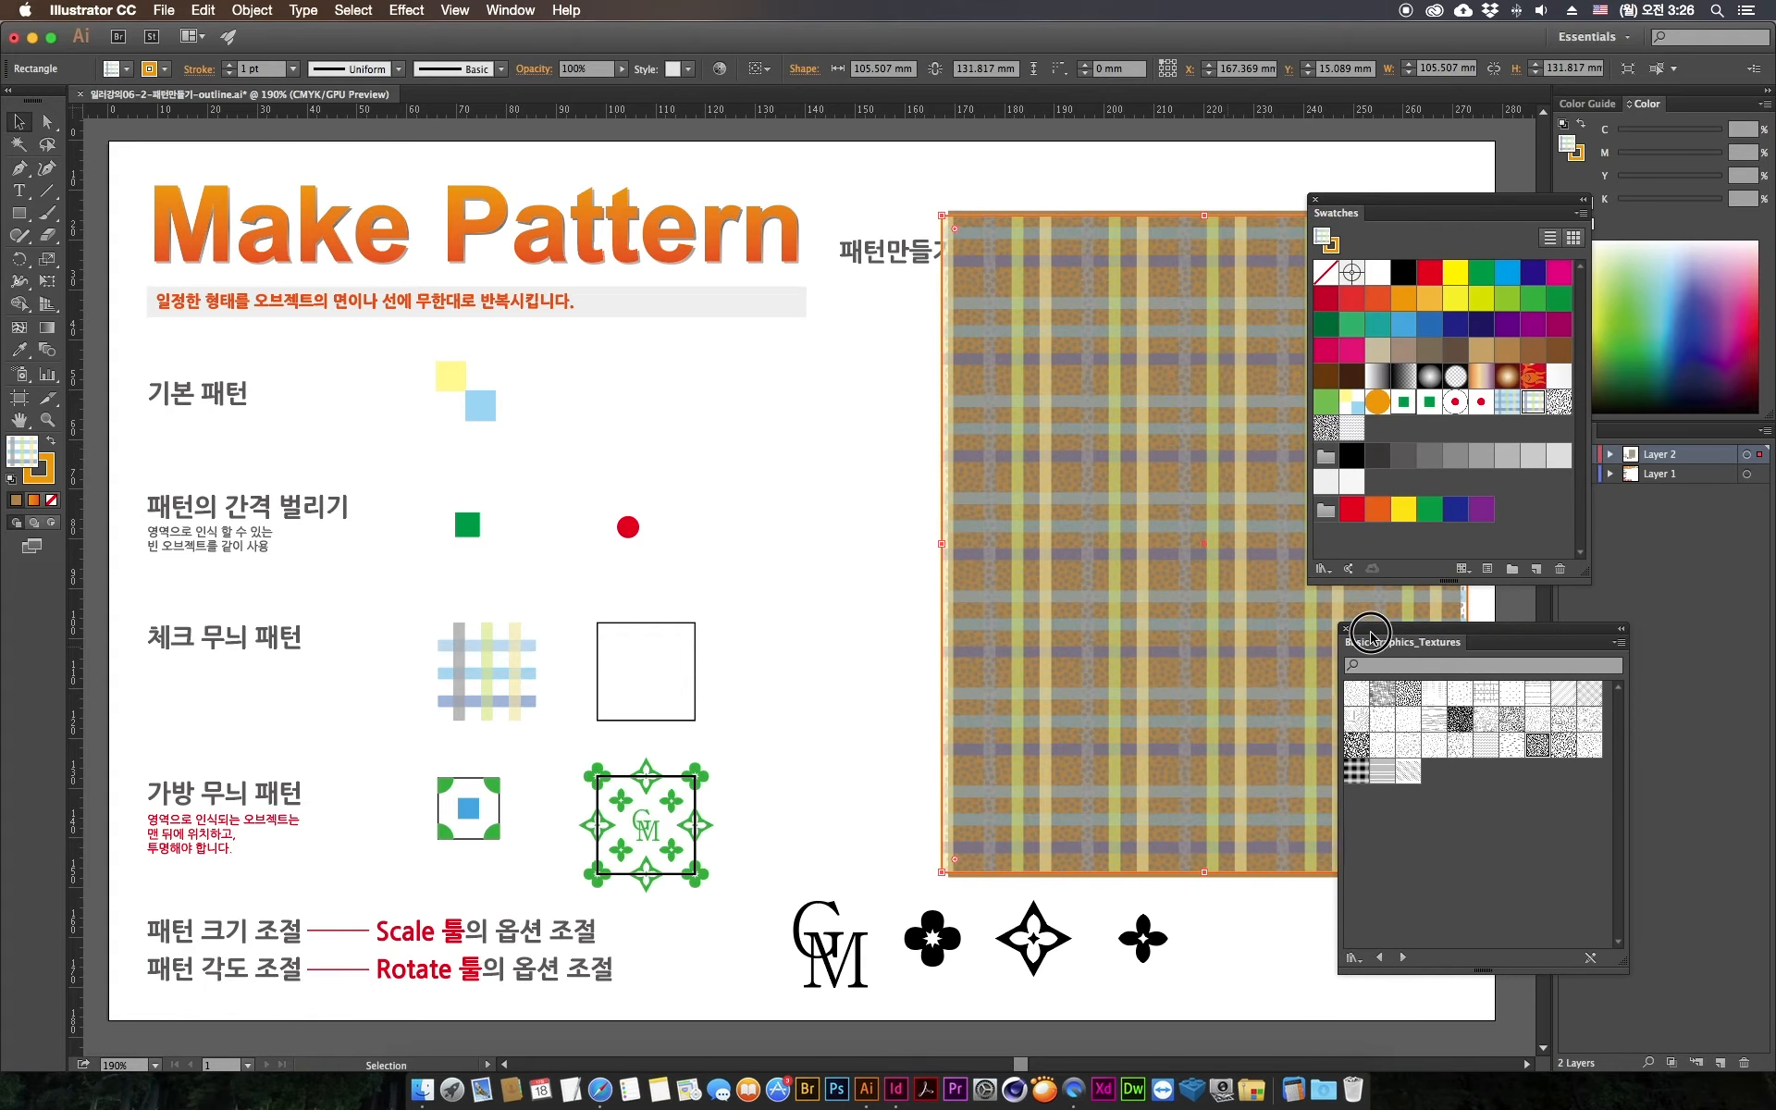
Step: Move the plaid rectangle aside and delete the texture and brown rectangles that were behind it
drag(1020, 463, 868, 516)
key(space)
drag(1074, 426, 811, 427)
drag(1152, 173, 1002, 336)
key(Delete)
key(space)
drag(436, 562, 820, 541)
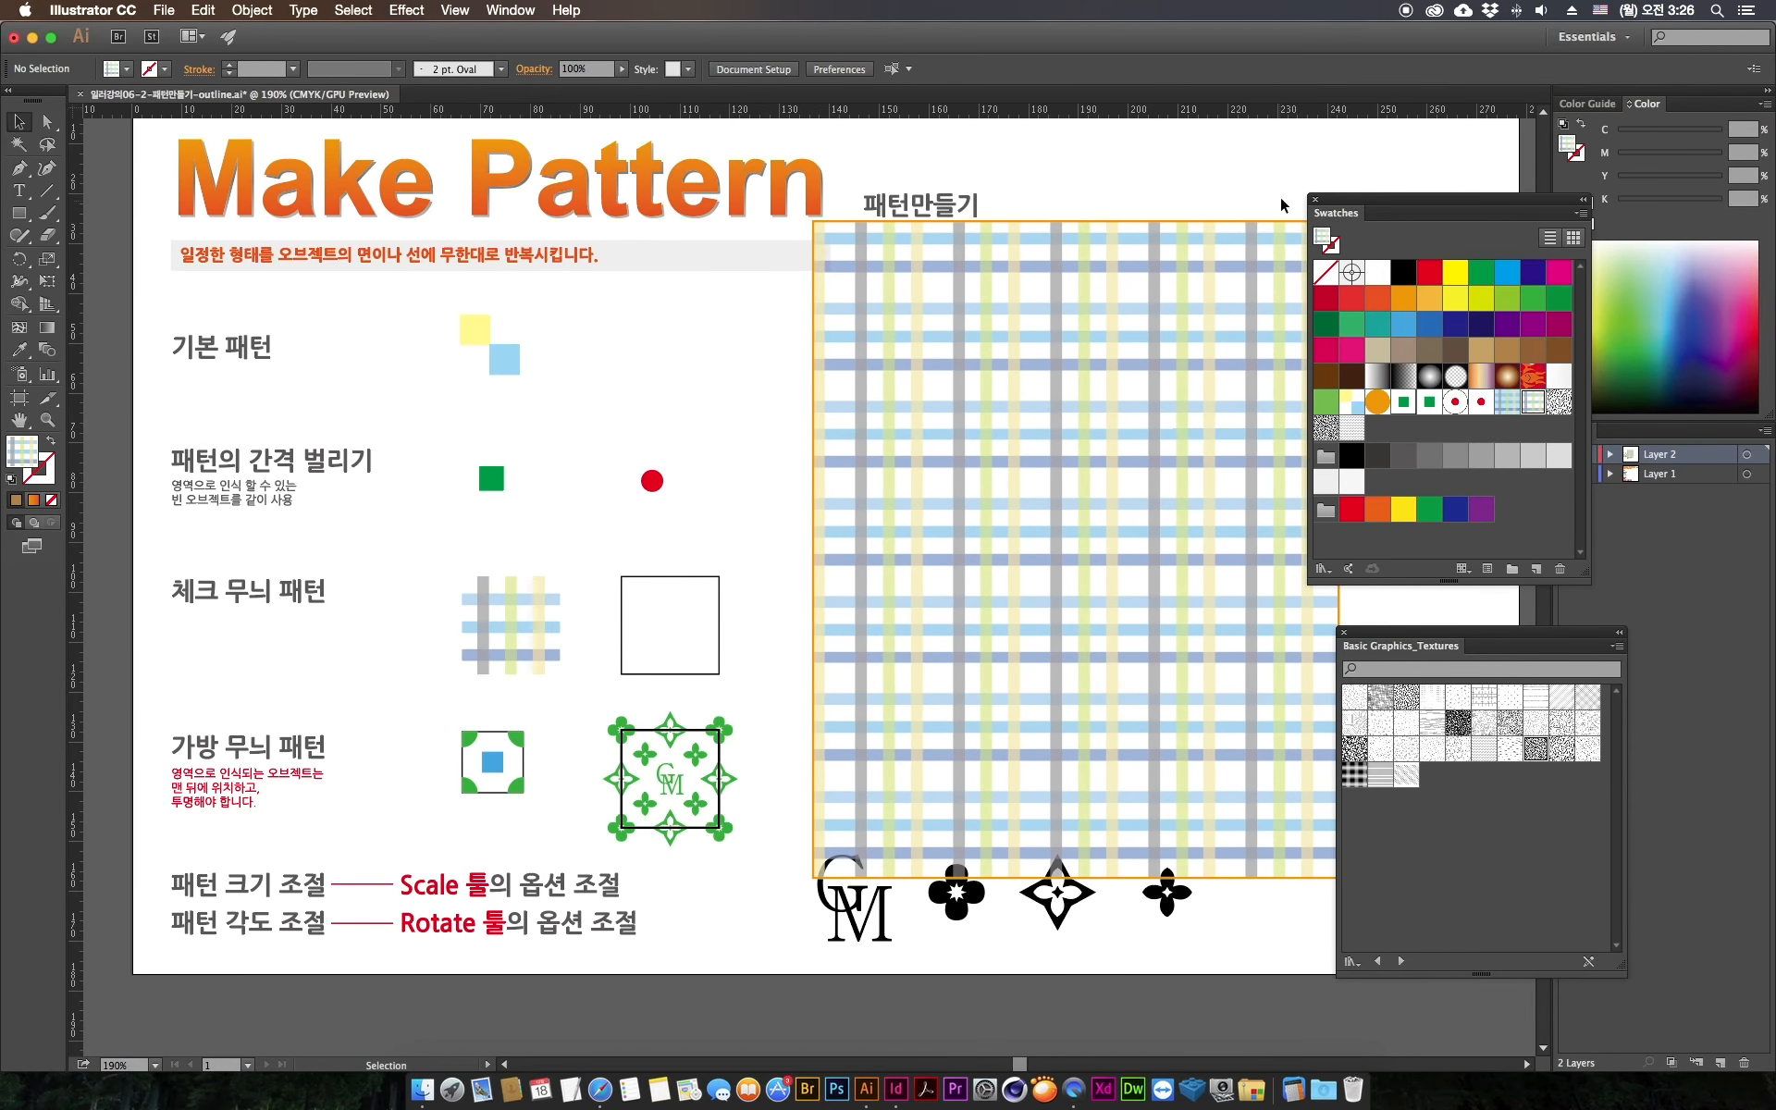
Step: Place the swatches and texture library clear of the plaid rectangle, and move the rectangle up above the black motifs
drag(1350, 209, 1412, 216)
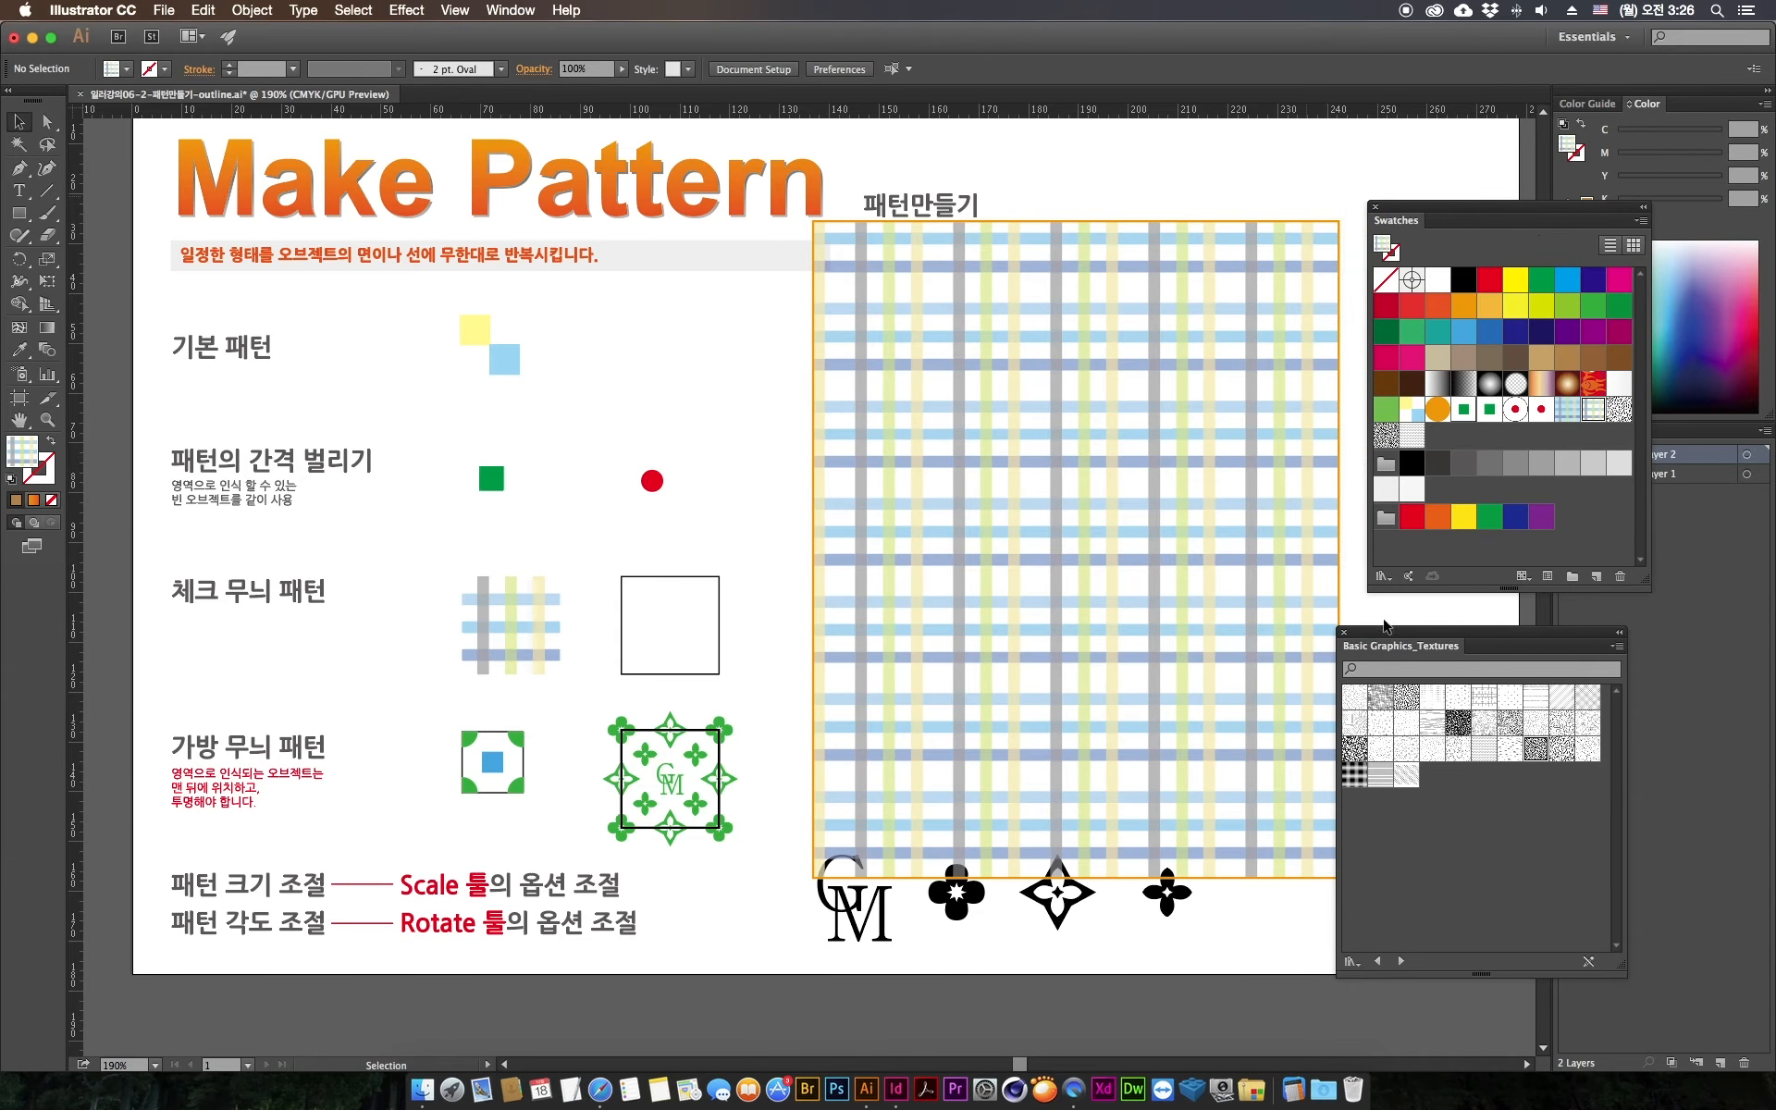
drag(1376, 637, 1411, 638)
key(super+0)
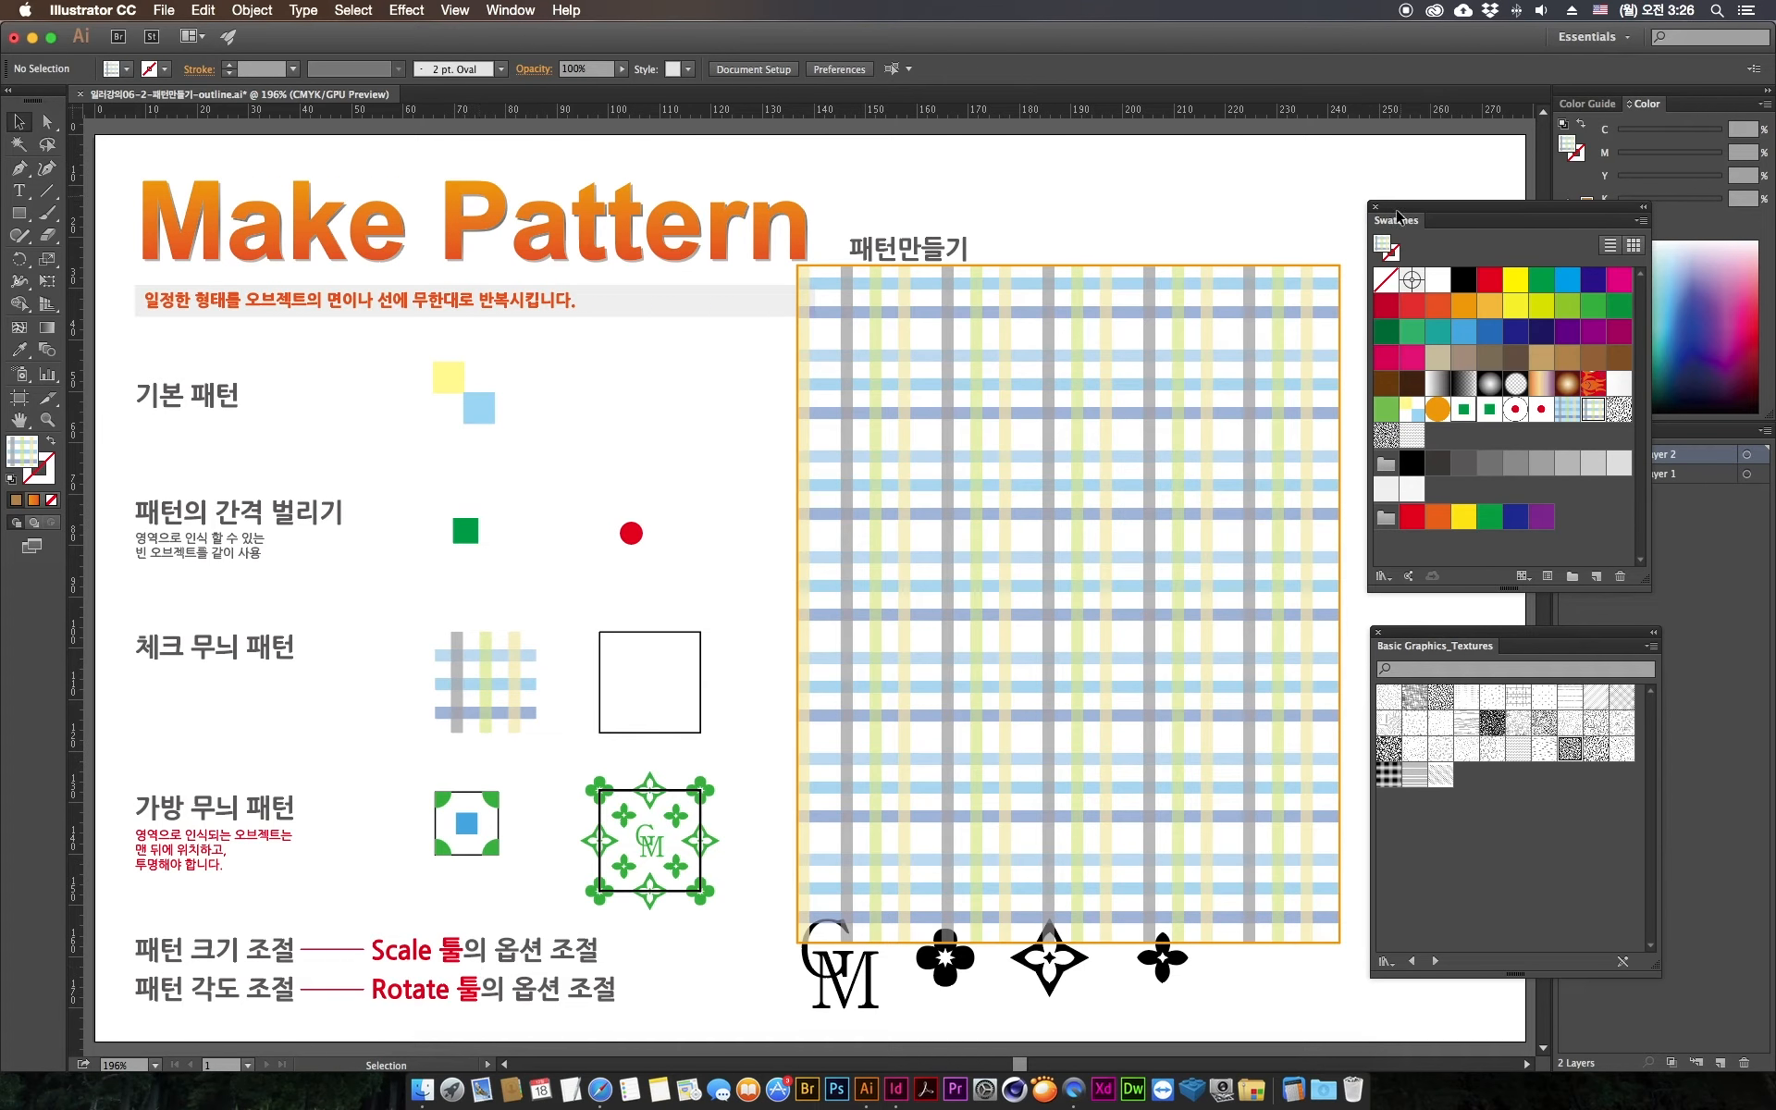
drag(1398, 210, 1428, 206)
drag(1407, 641, 1440, 642)
drag(1212, 533, 1226, 494)
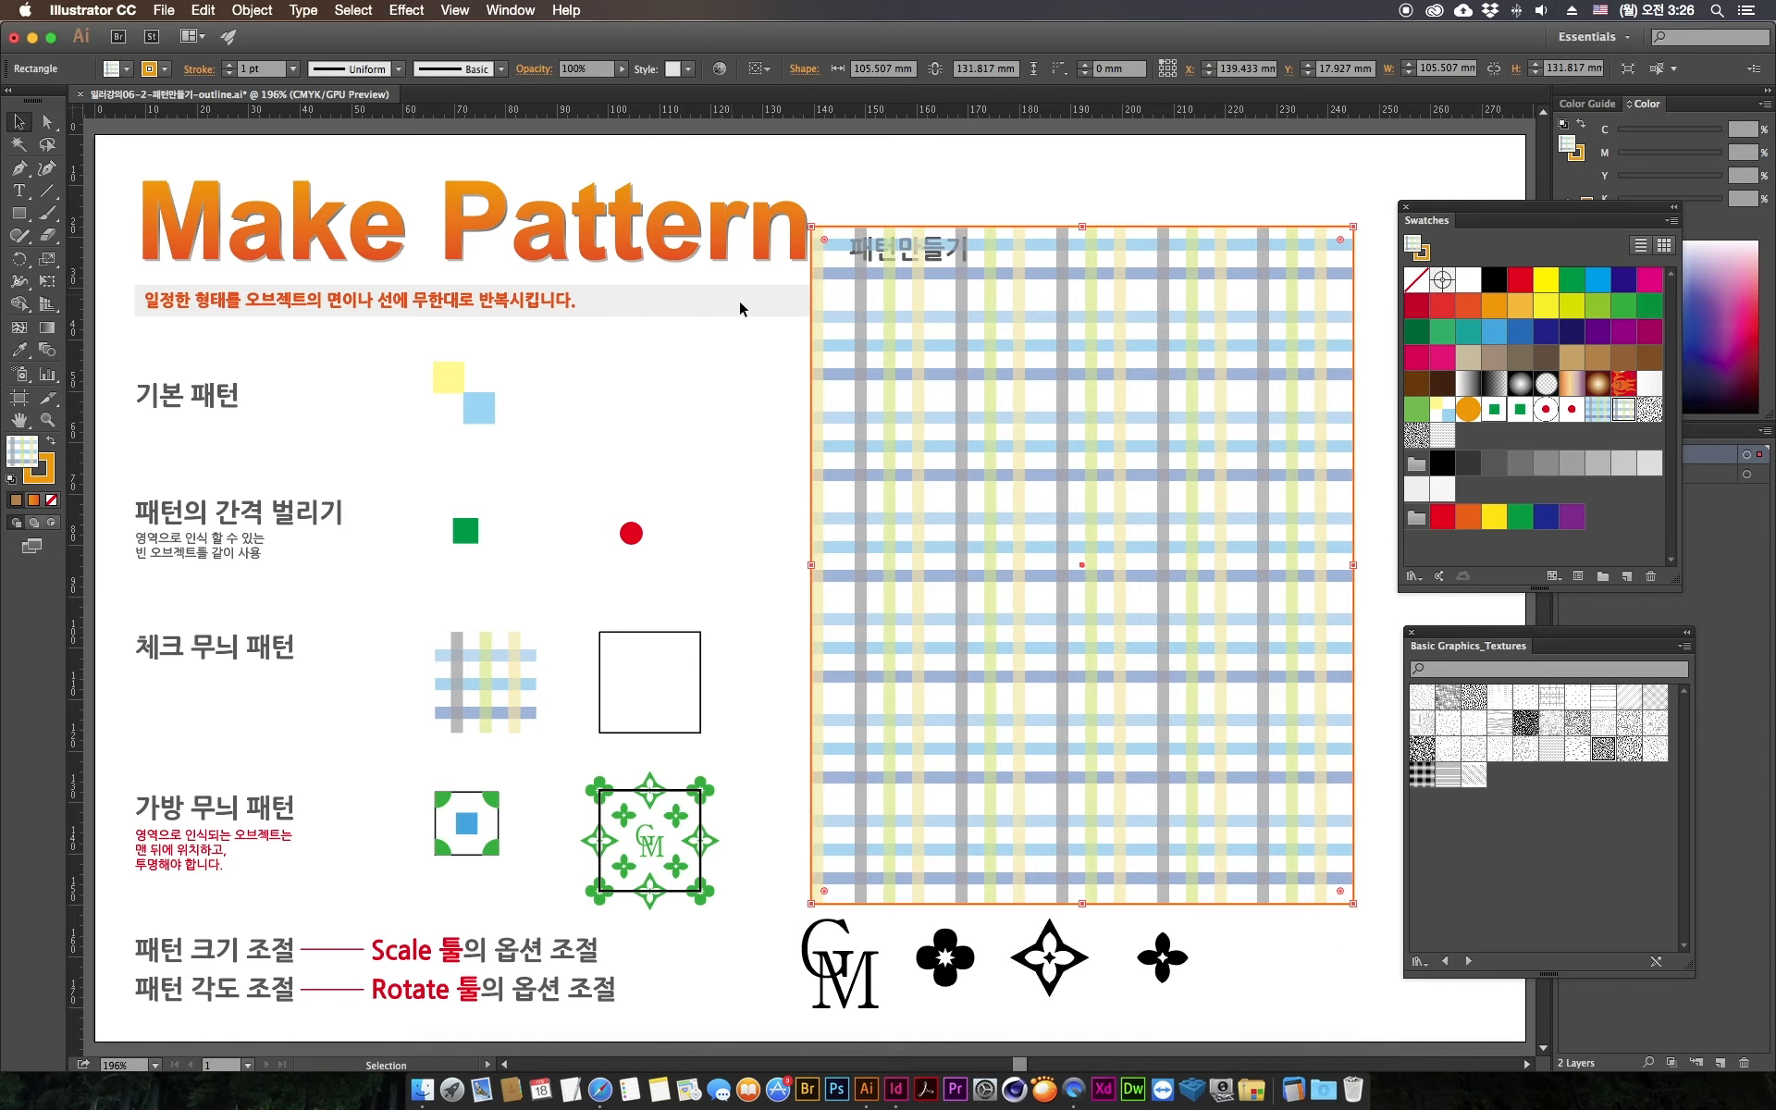
click(728, 399)
Step: Try shrinking the plaid rectangle from its upper-left corner to about 68 × 78 mm, then undo the resize
click(909, 374)
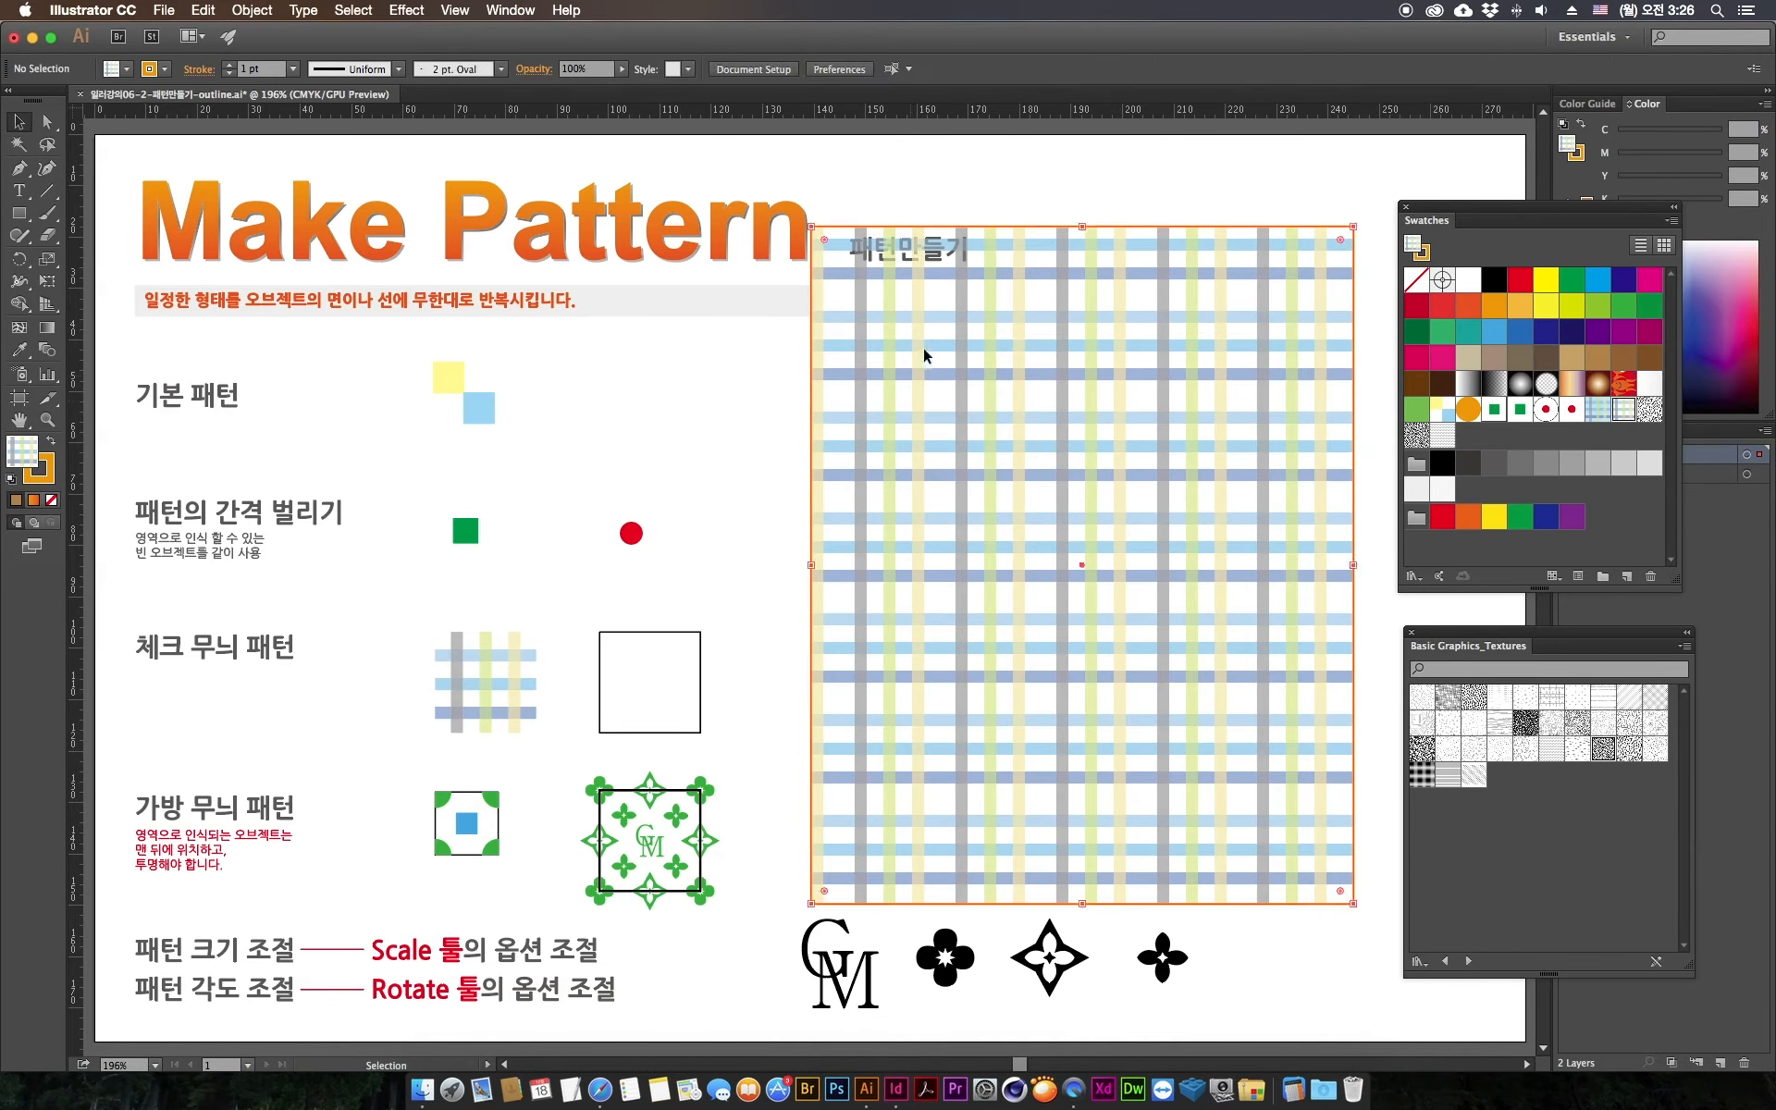
drag(814, 226, 1005, 504)
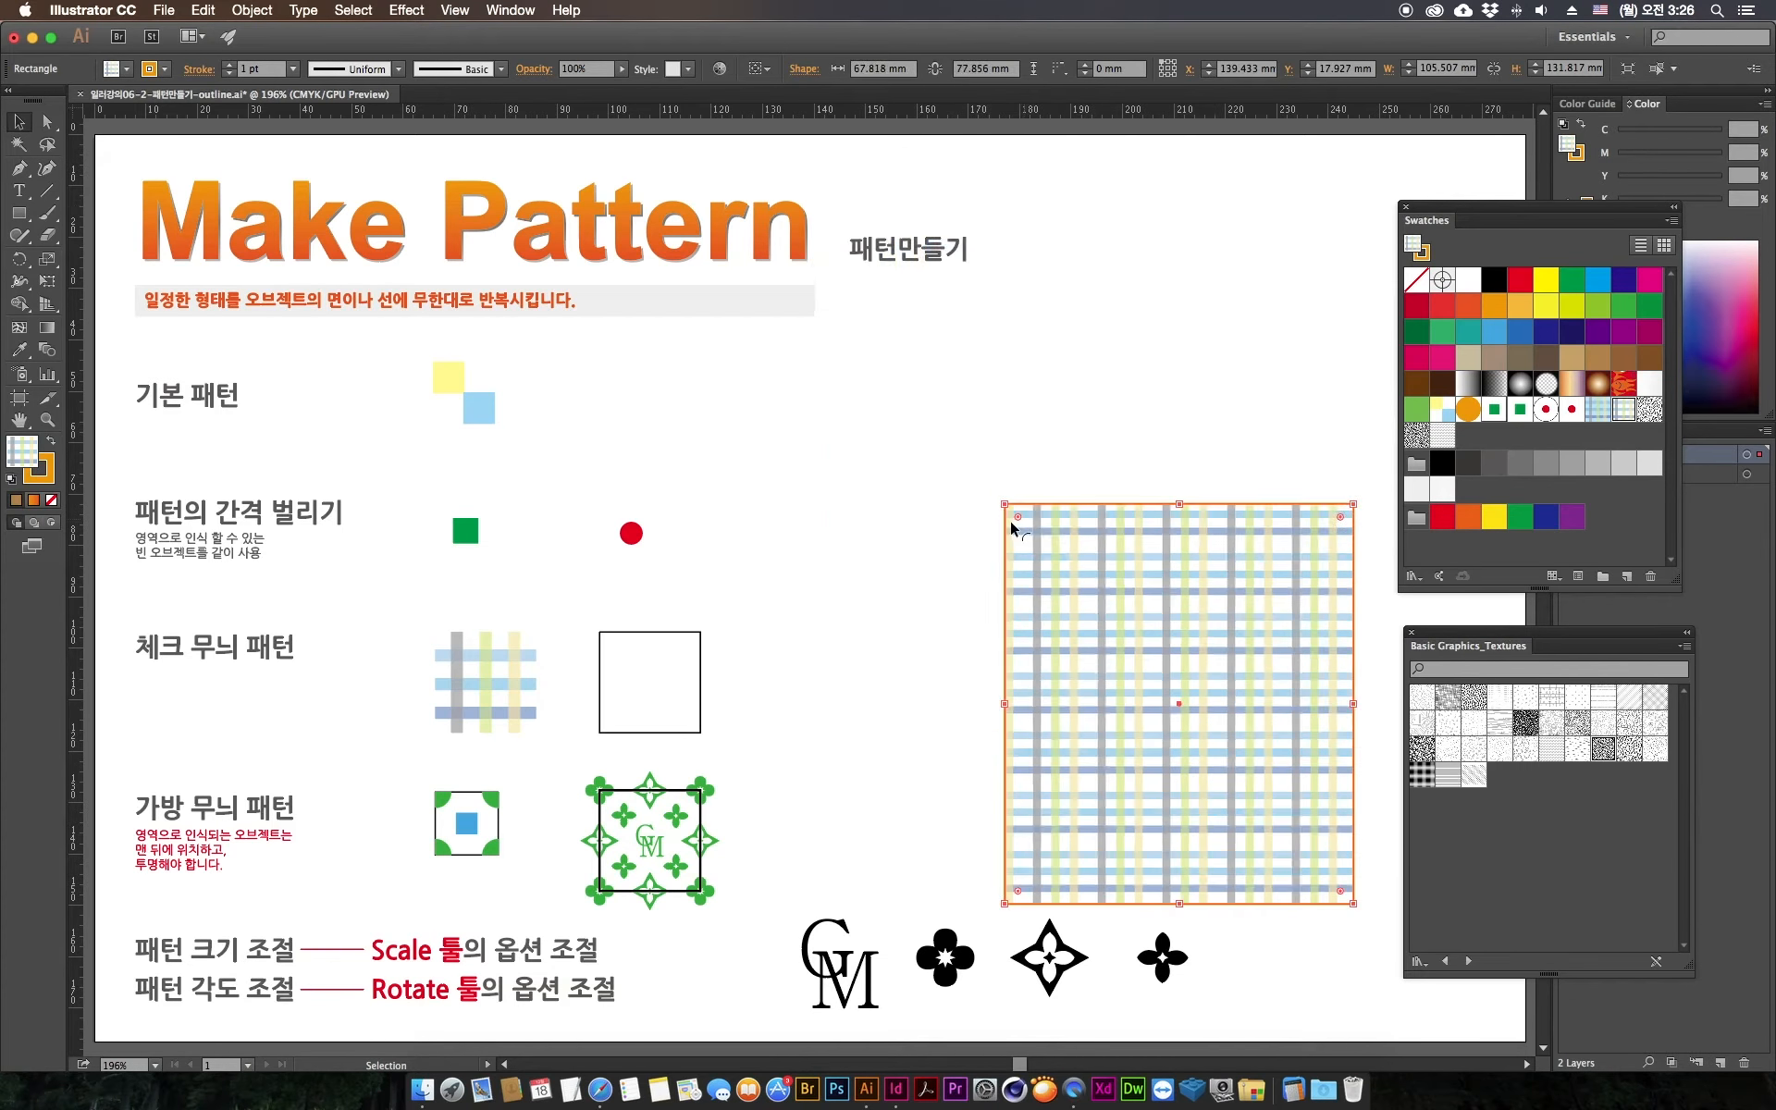
key(super+z)
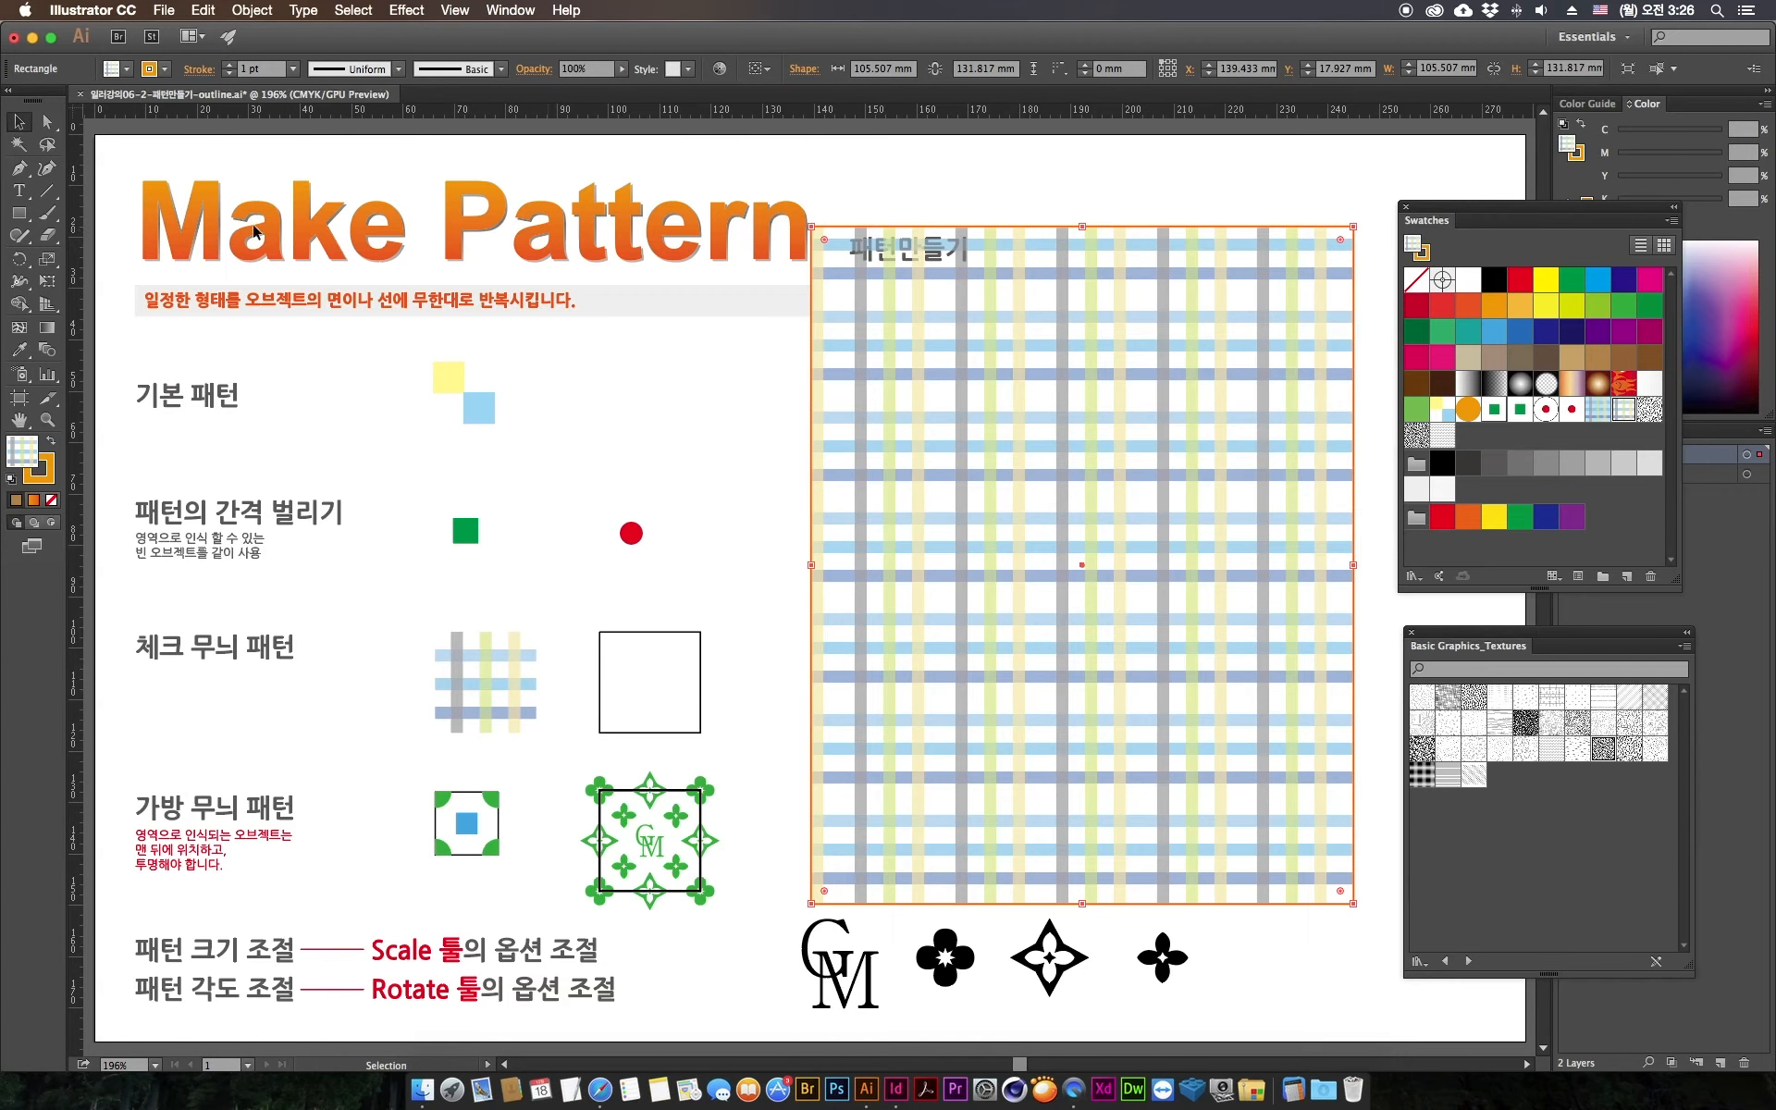
Step: Turn off Transform Patterns in the Scale options for the plaid rectangle
double_click(50, 264)
drag(1103, 264, 575, 235)
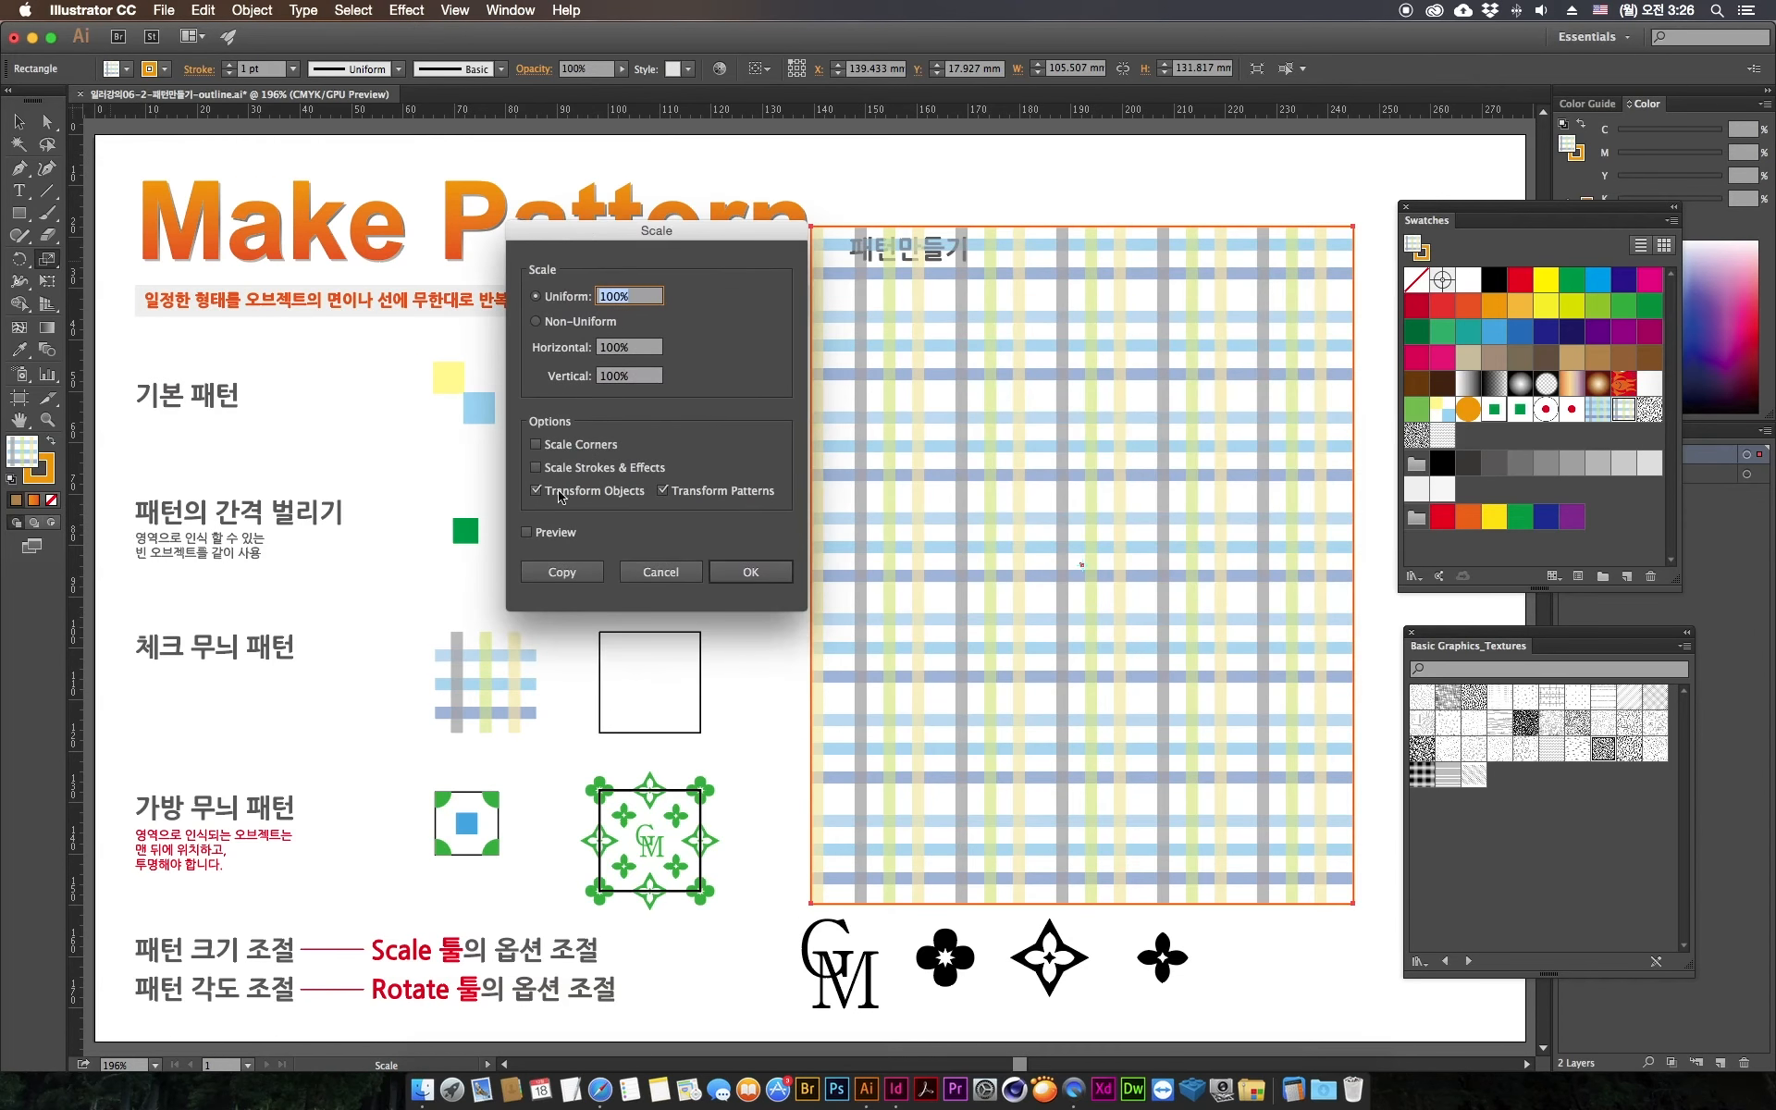
click(664, 493)
click(744, 571)
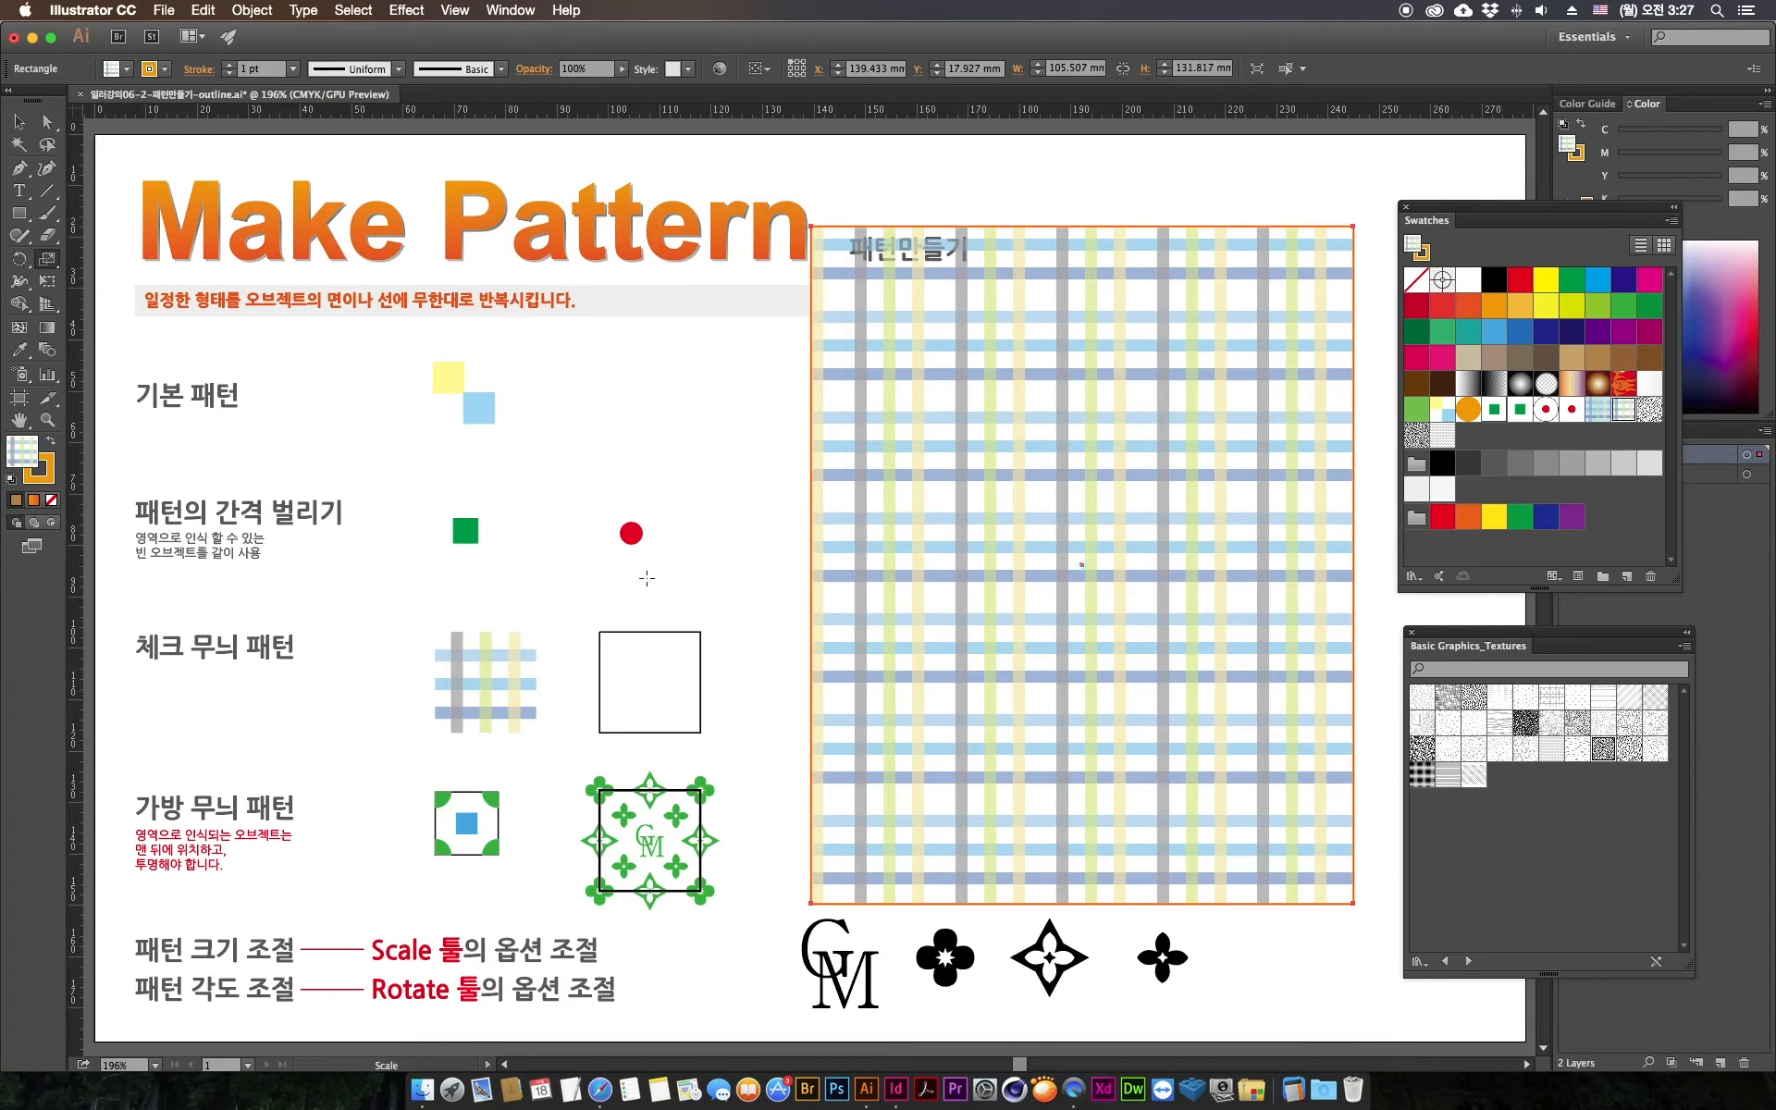
key(v)
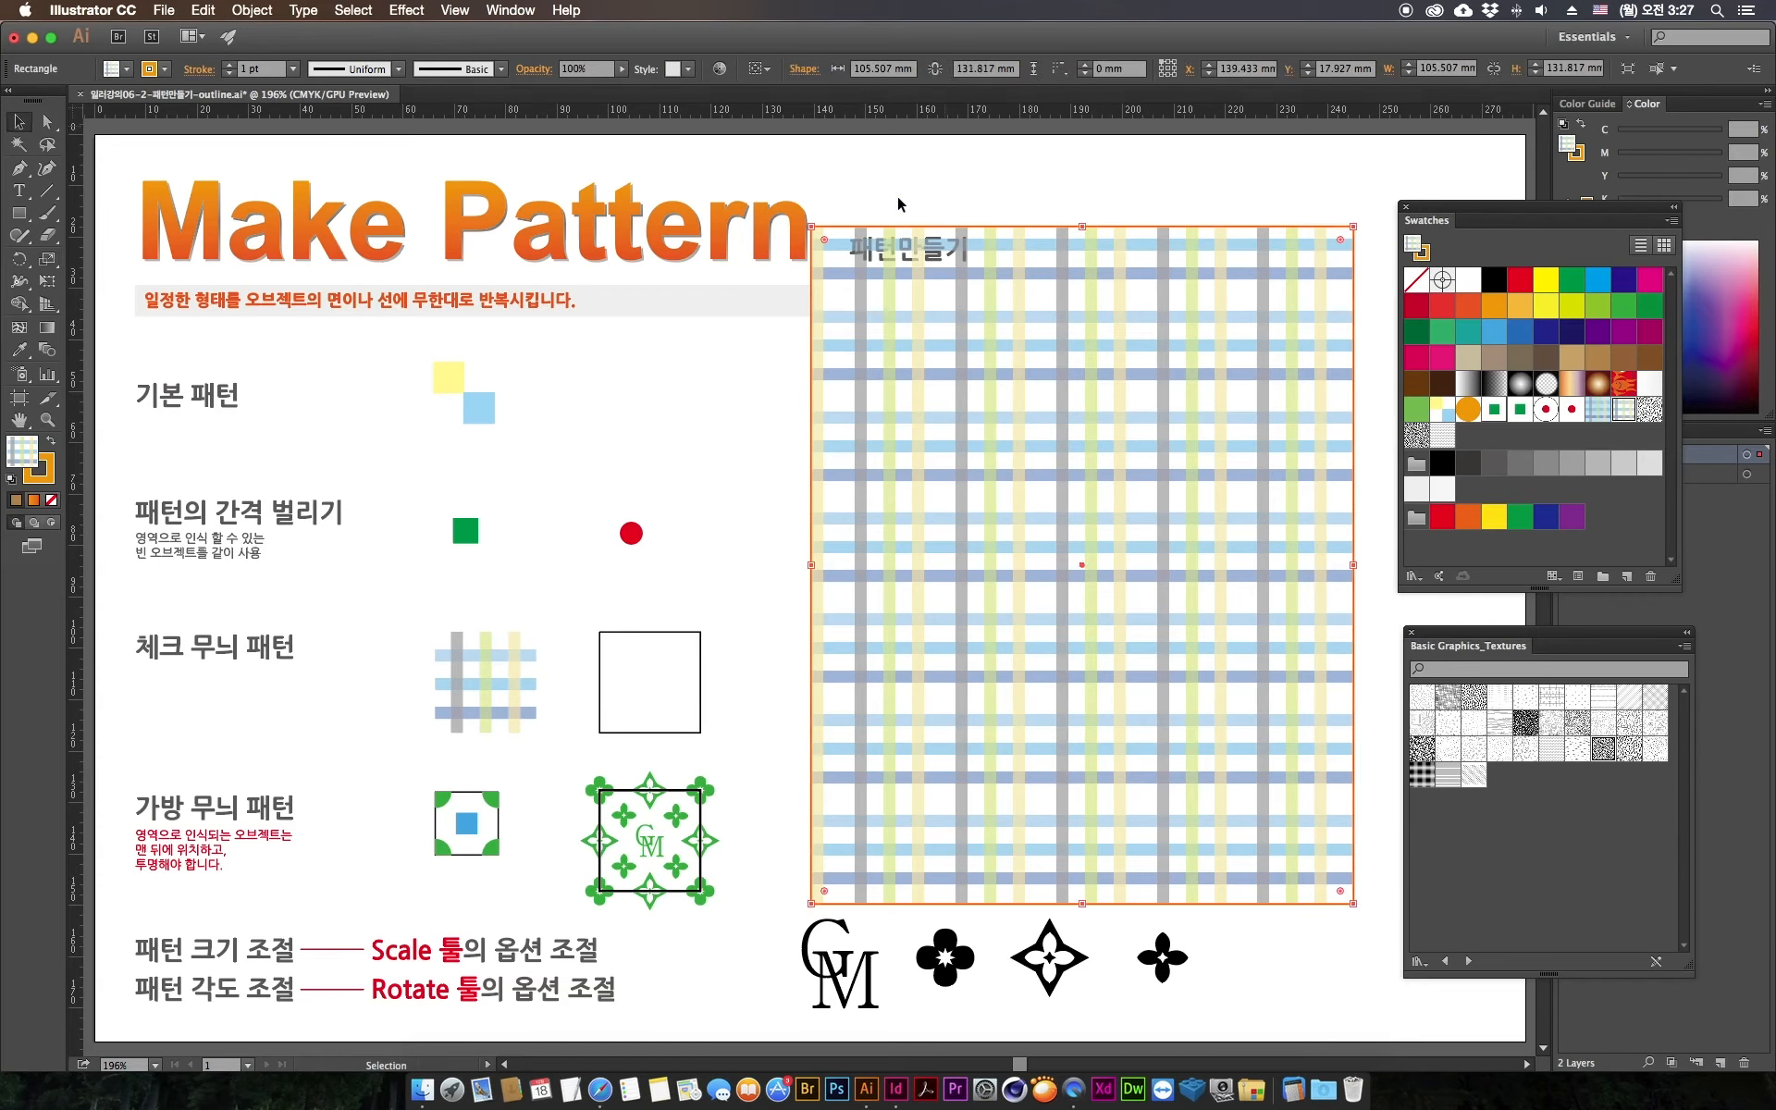
Step: Try shrinking the plaid rectangle twice from its upper-left corner without scaling its pattern, undoing each resize
drag(818, 233, 1001, 526)
key(super+z)
drag(814, 228, 1010, 562)
key(super+z)
Step: Set the Scale options to transform only the pattern, not the object, with a uniform scale of 50%
double_click(48, 262)
drag(658, 238, 639, 308)
click(644, 560)
click(544, 561)
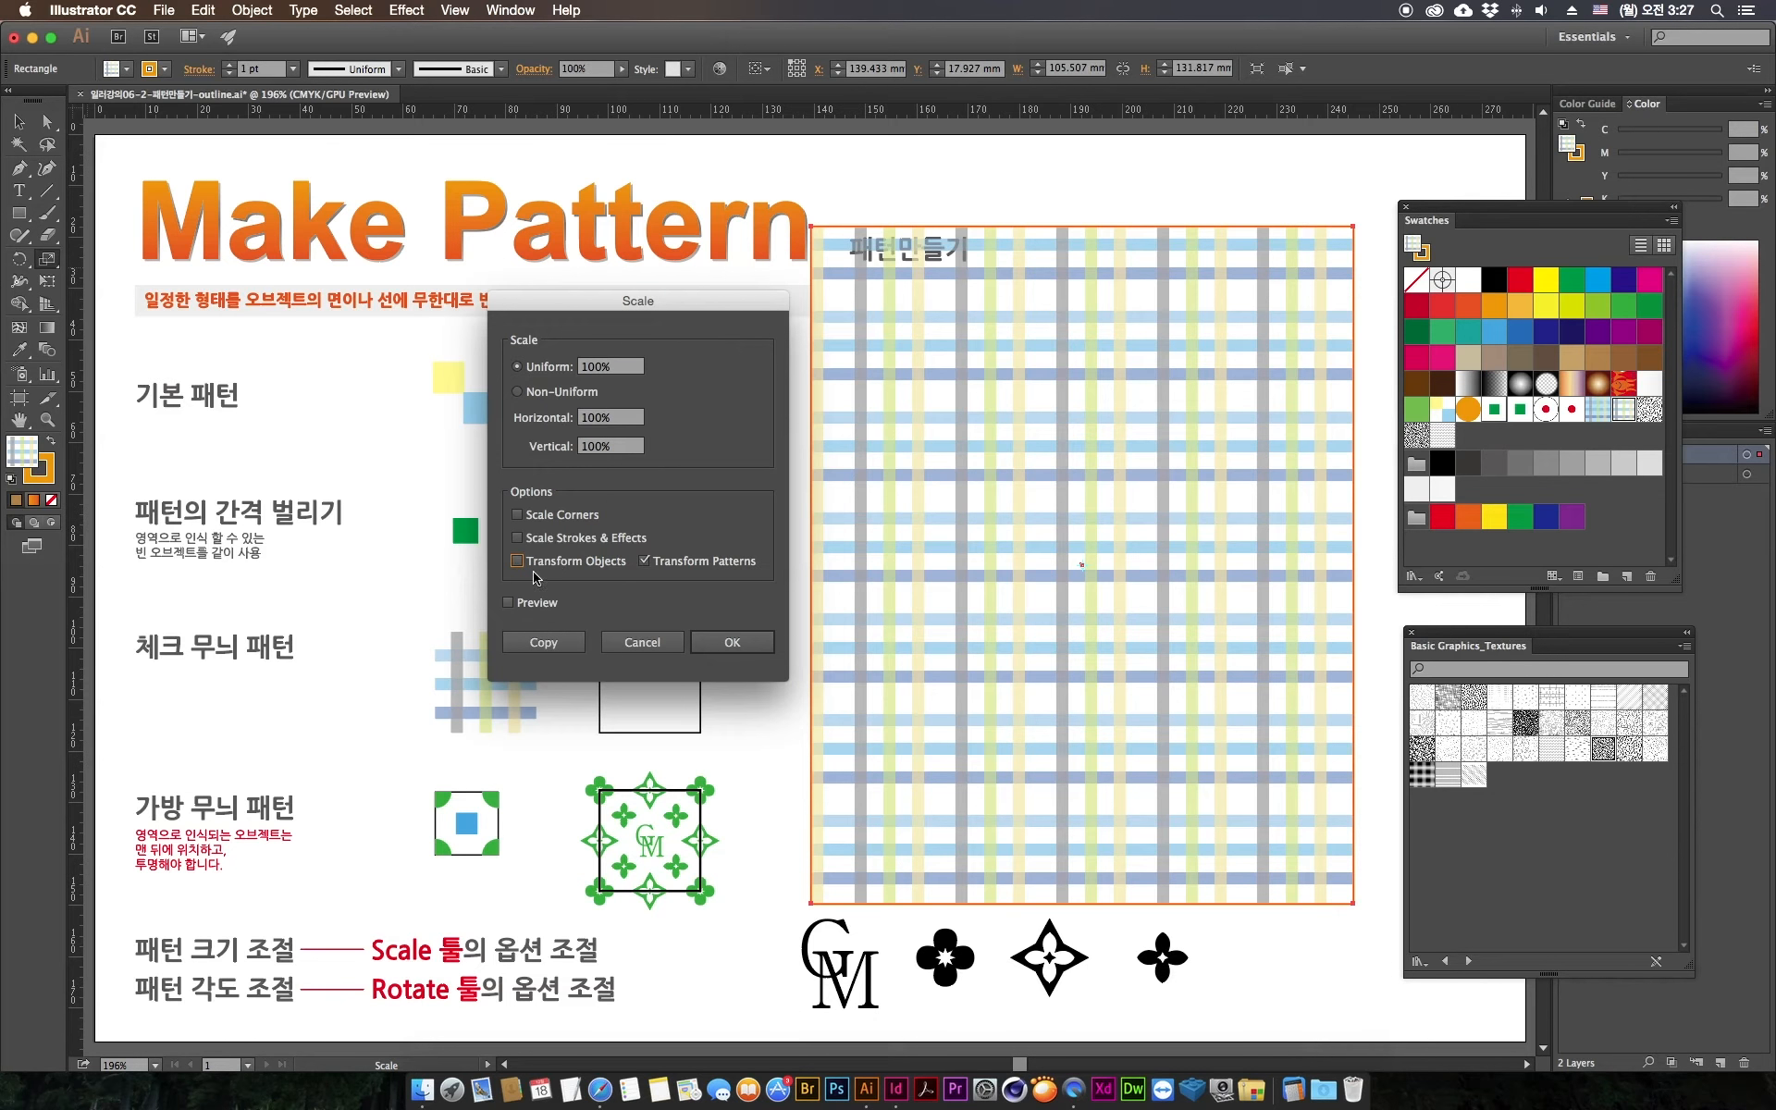
drag(617, 367, 548, 360)
text(50)
key(Tab)
Step: Compare the plaid with the scale preview on and off, and apply the 50% pattern scaling
click(518, 603)
click(508, 602)
click(509, 602)
click(508, 602)
click(519, 603)
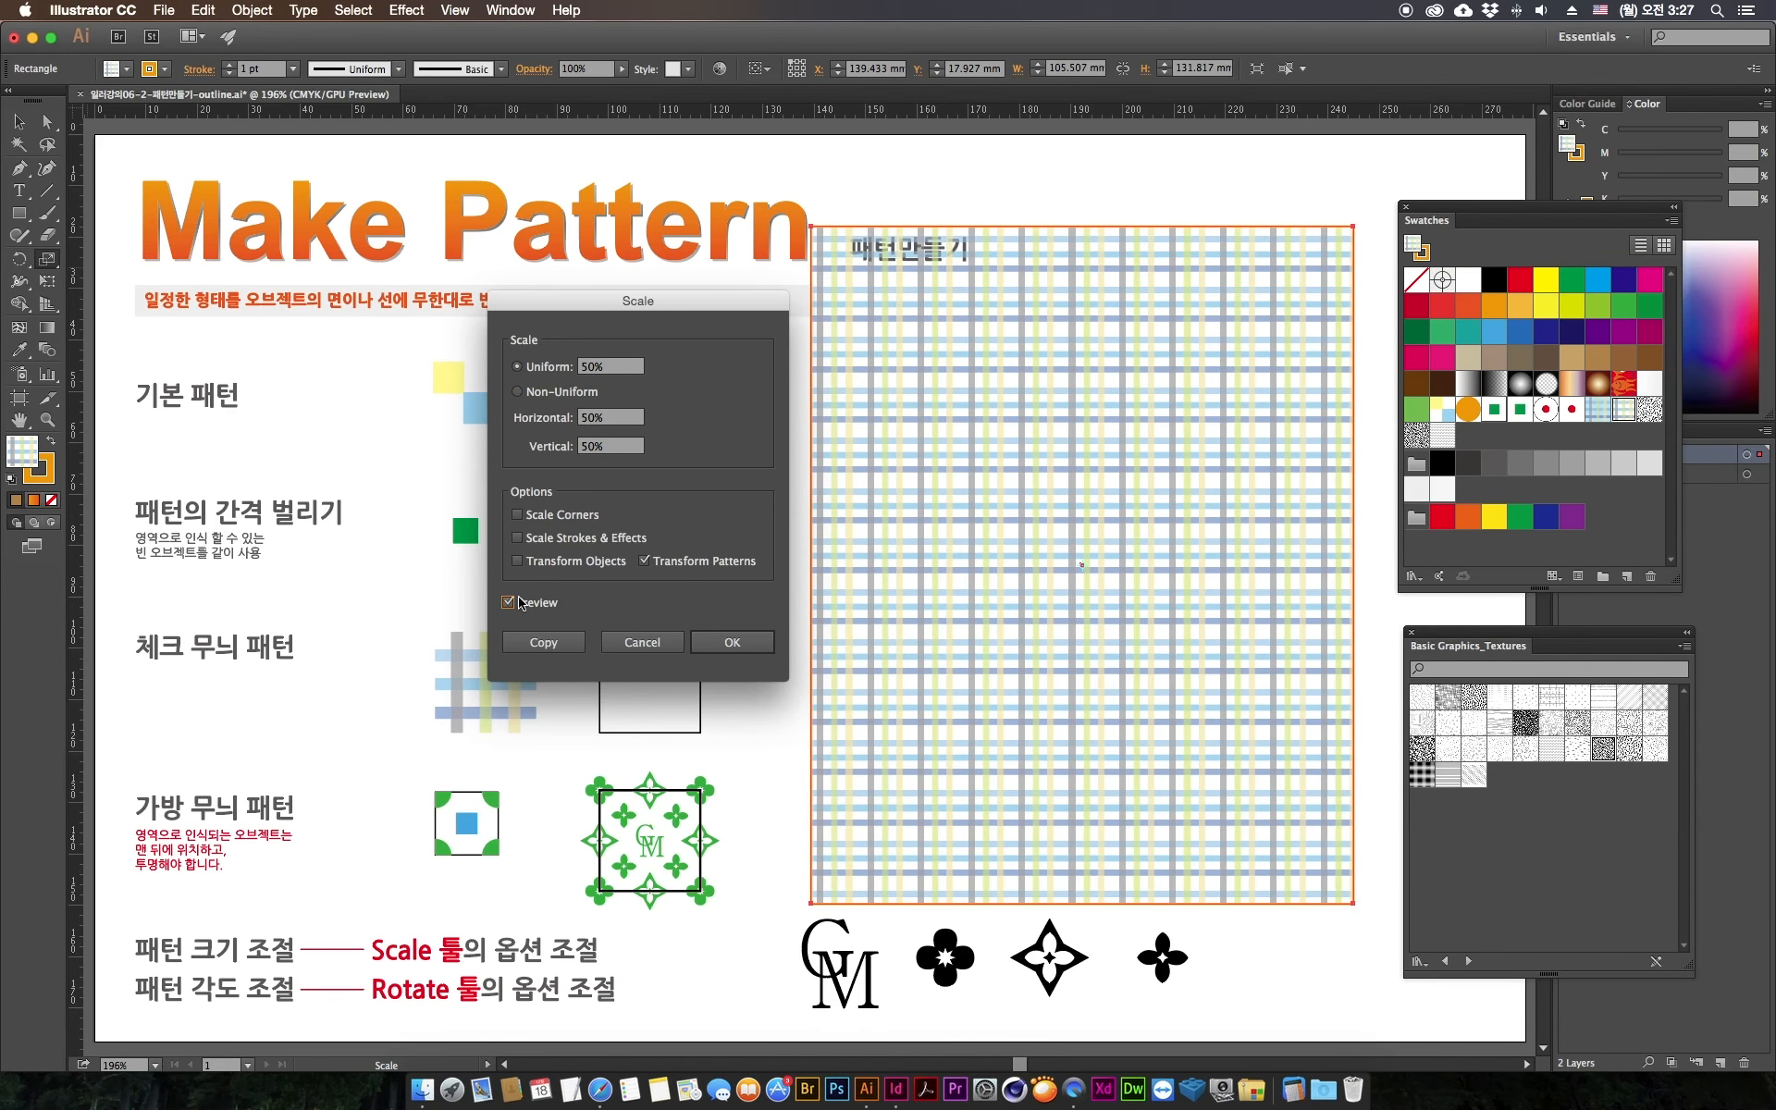
click(519, 603)
click(519, 604)
click(519, 603)
click(519, 604)
click(739, 647)
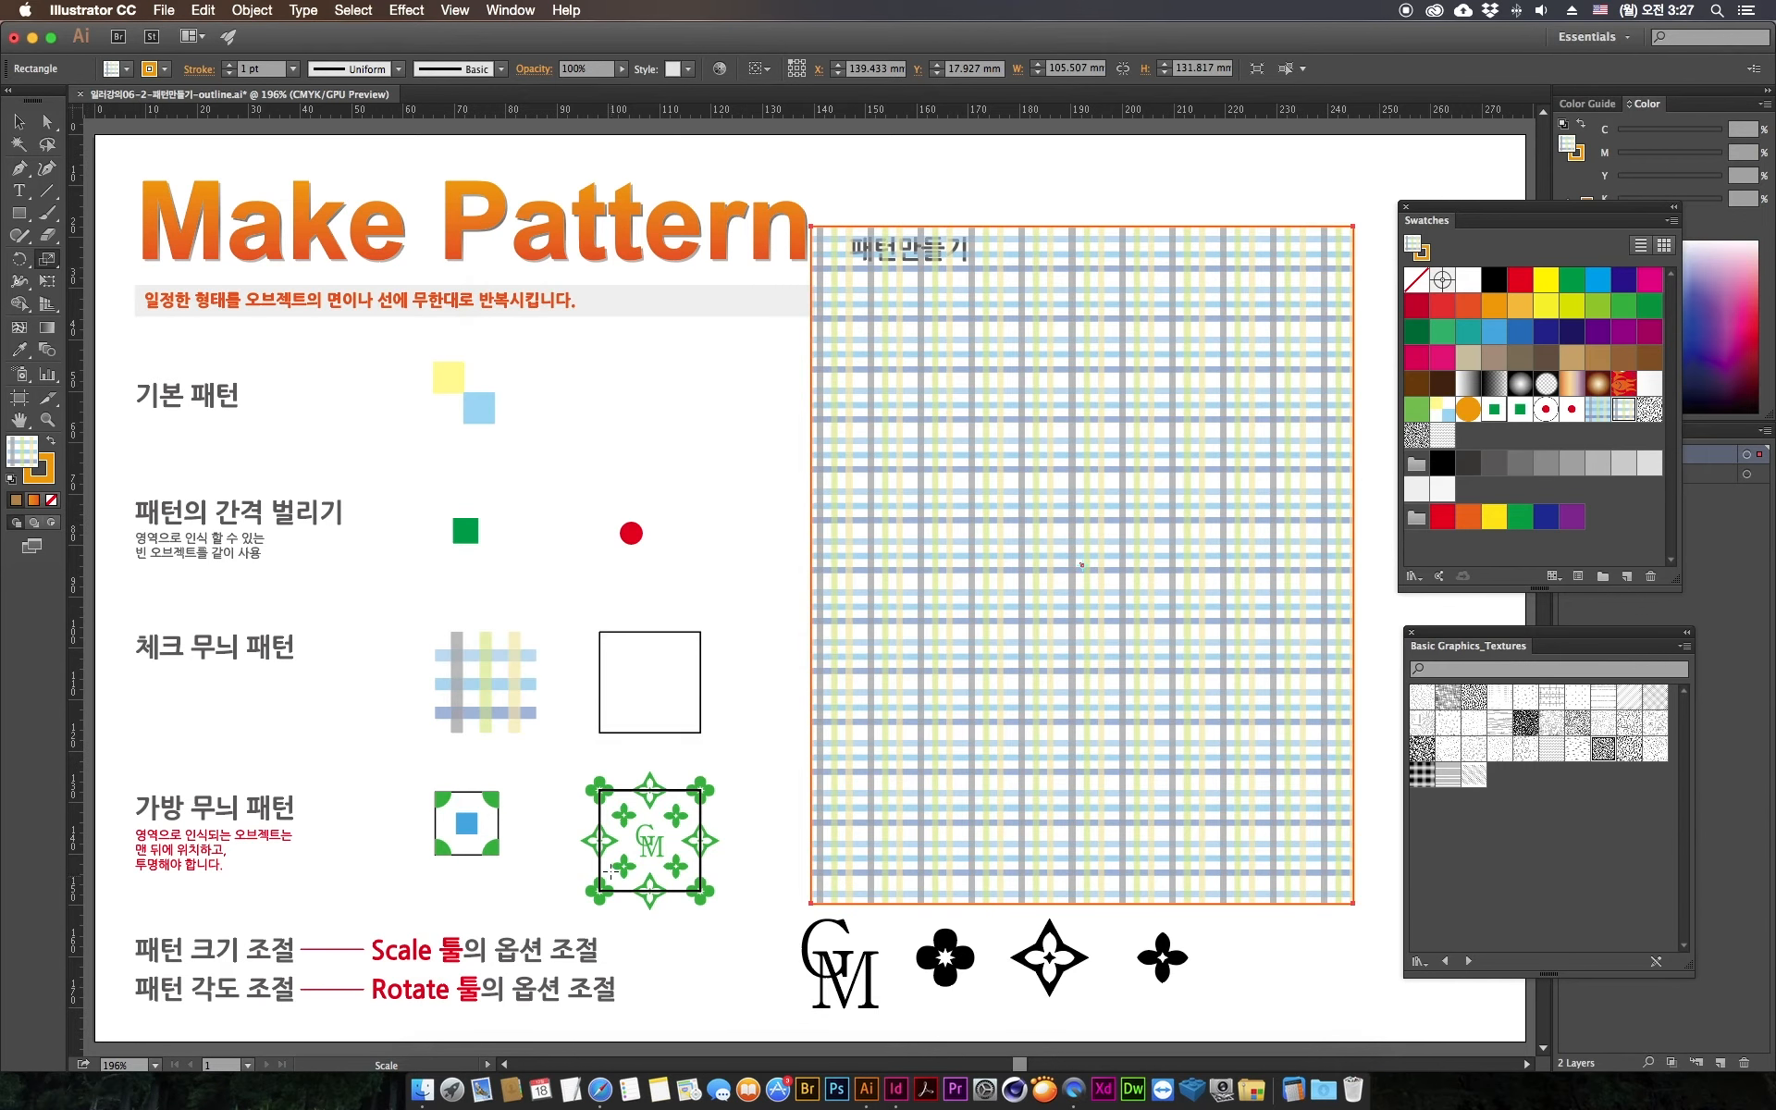
Step: Try rotating the plaid rectangle counterclockwise together with its pattern, undoing each rotation
click(19, 121)
key(Return)
key(Return)
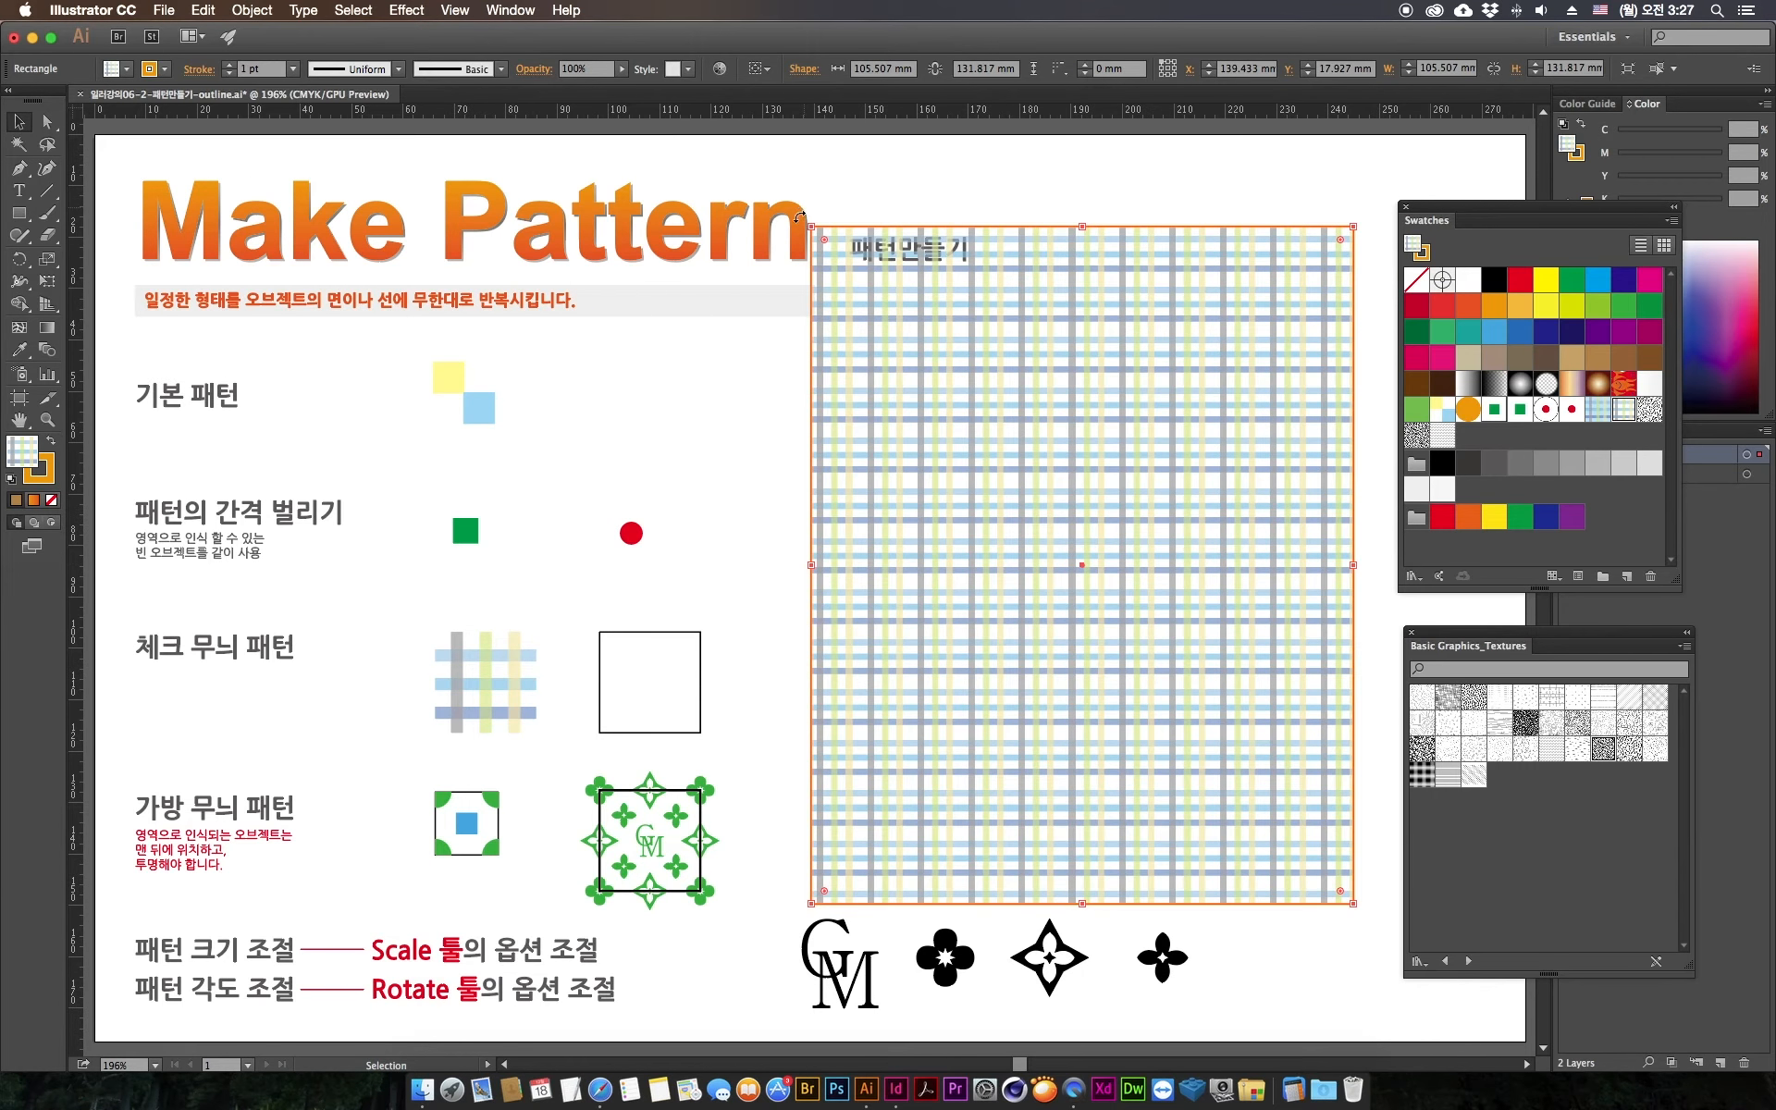
drag(798, 218, 597, 515)
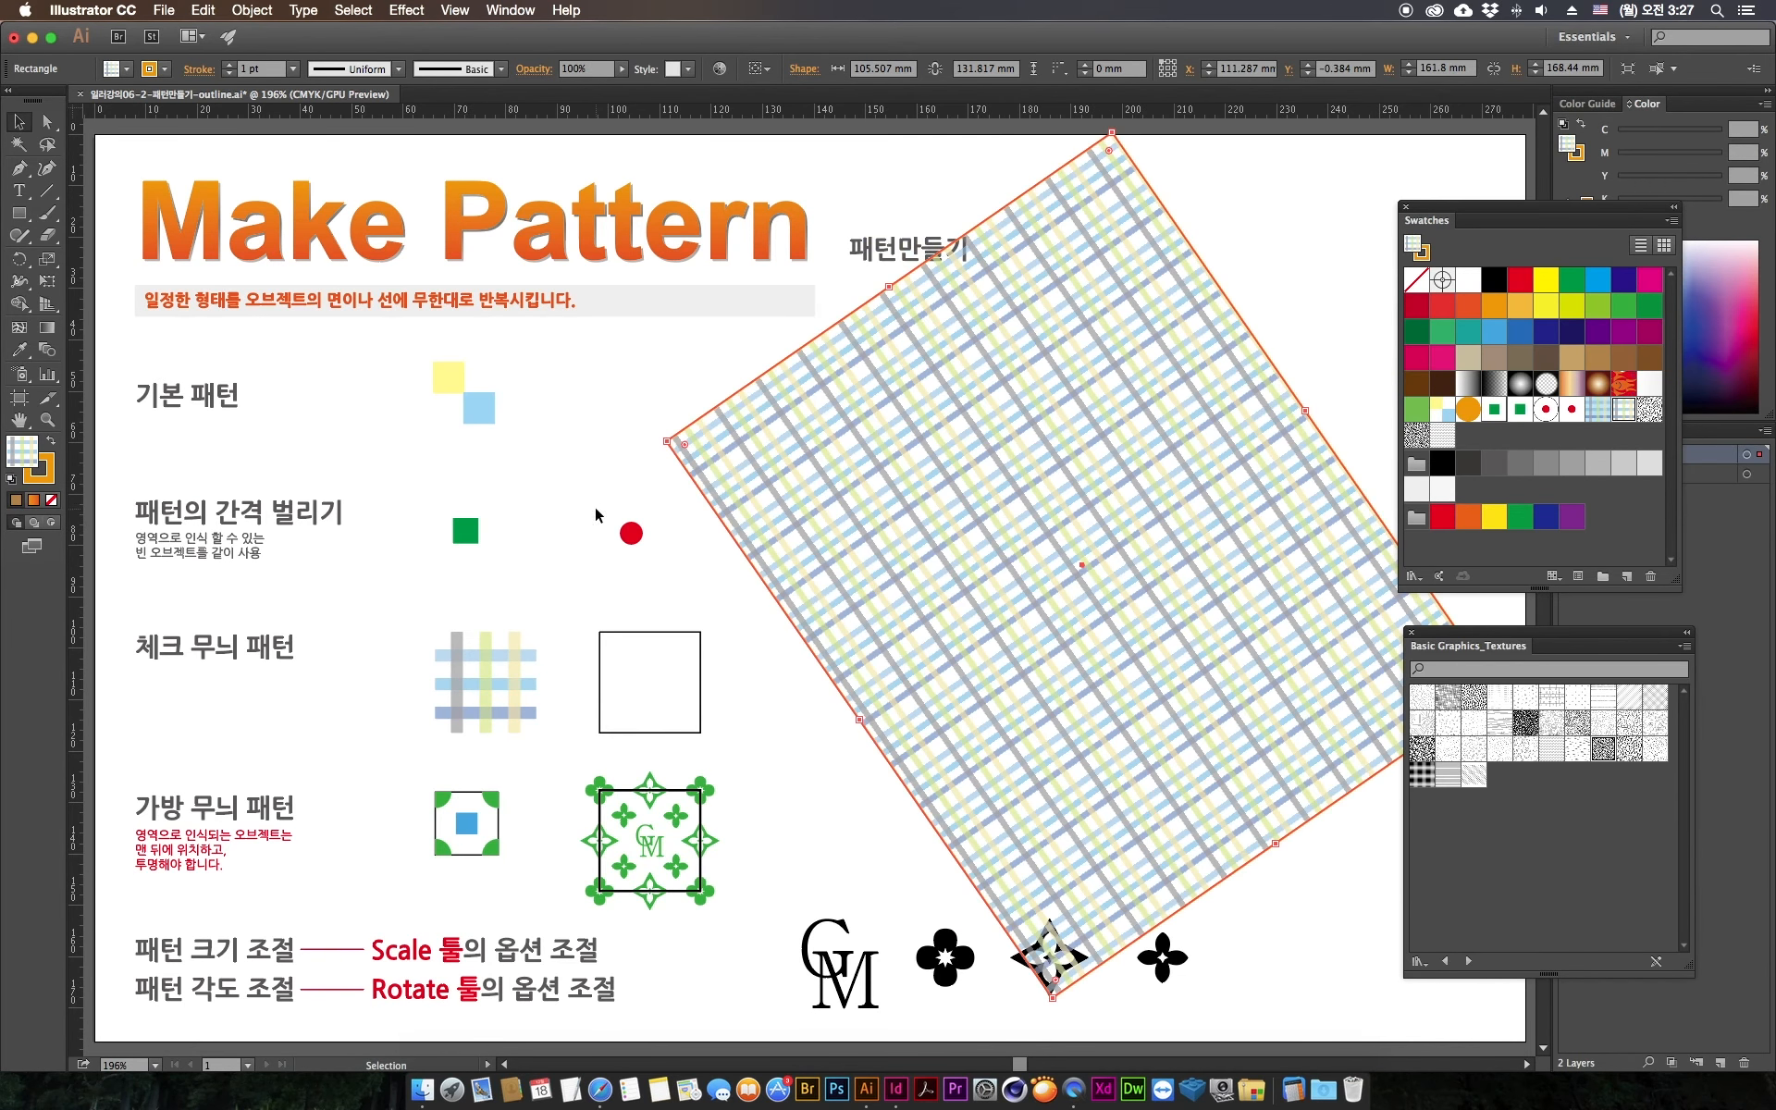
key(cmd+z)
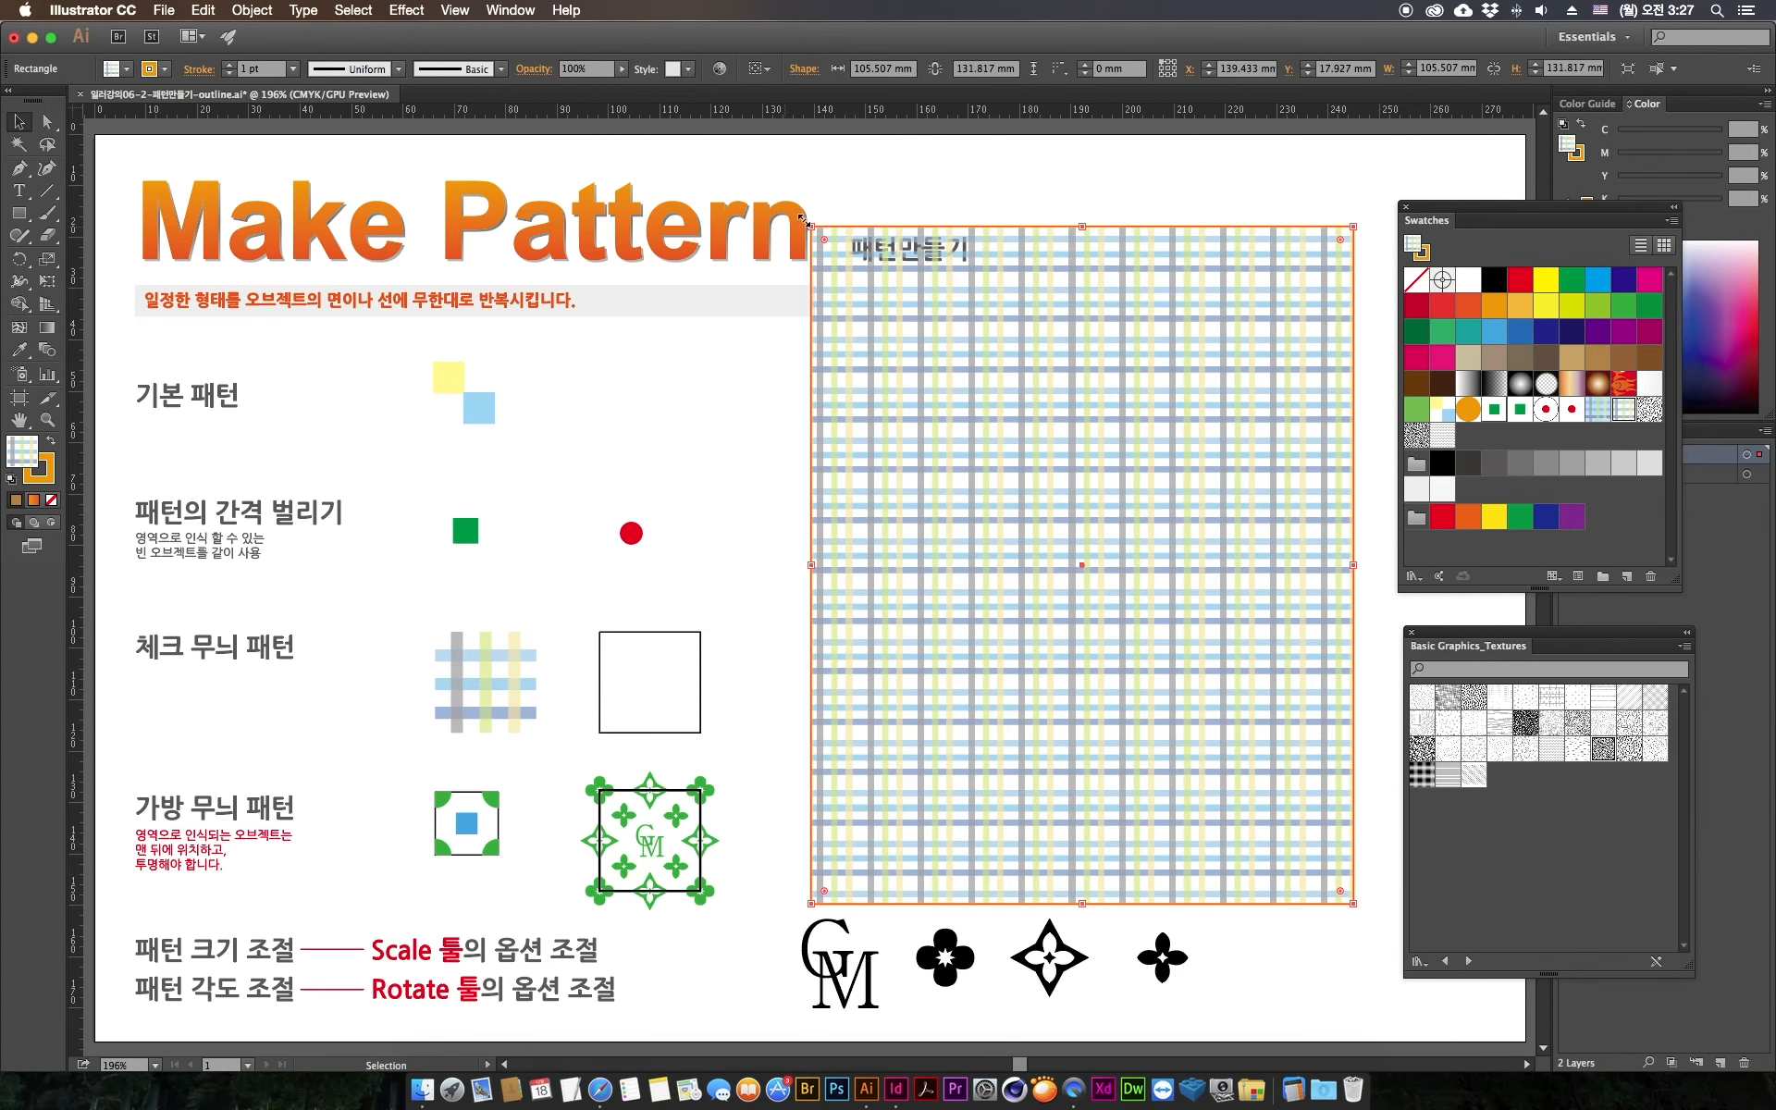
drag(793, 218, 607, 446)
key(cmd+z)
Step: Turn off Transform Patterns in the Rotate options, try rotating the plaid rectangle counterclockwise, and undo the rotation
double_click(20, 260)
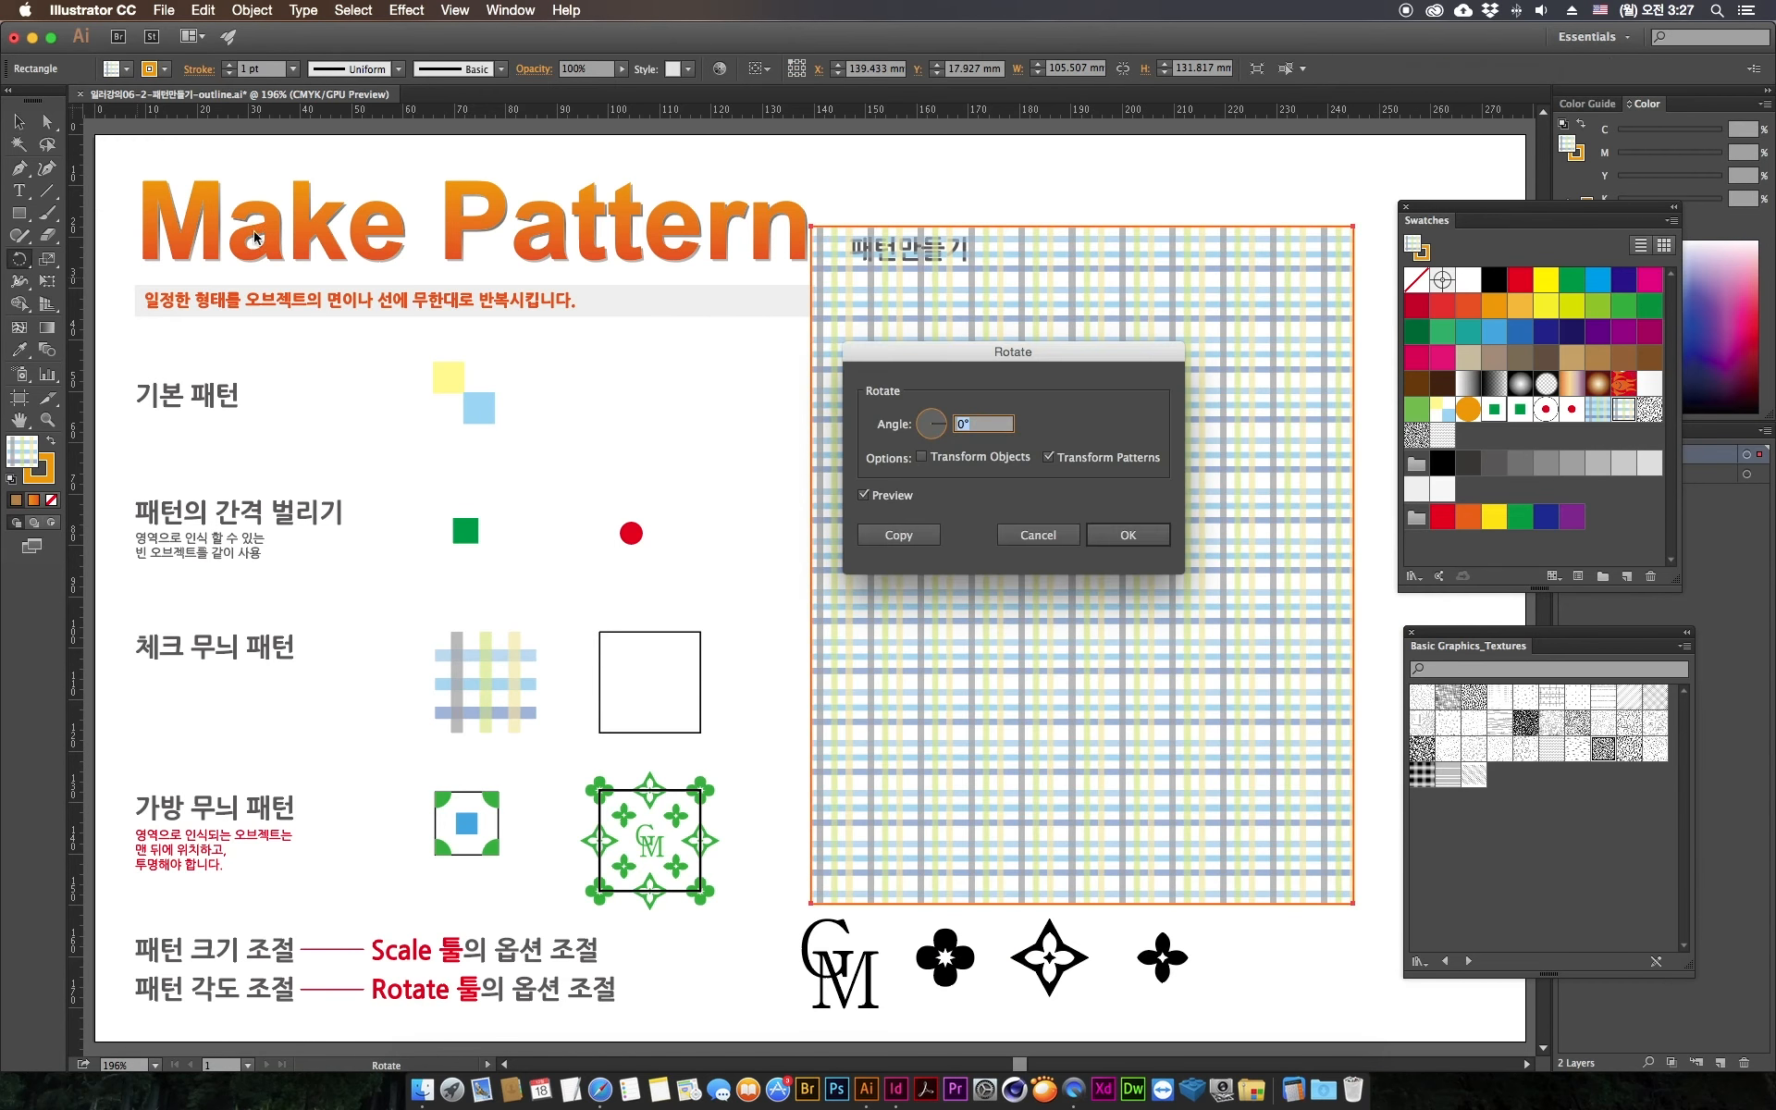
drag(912, 361, 540, 372)
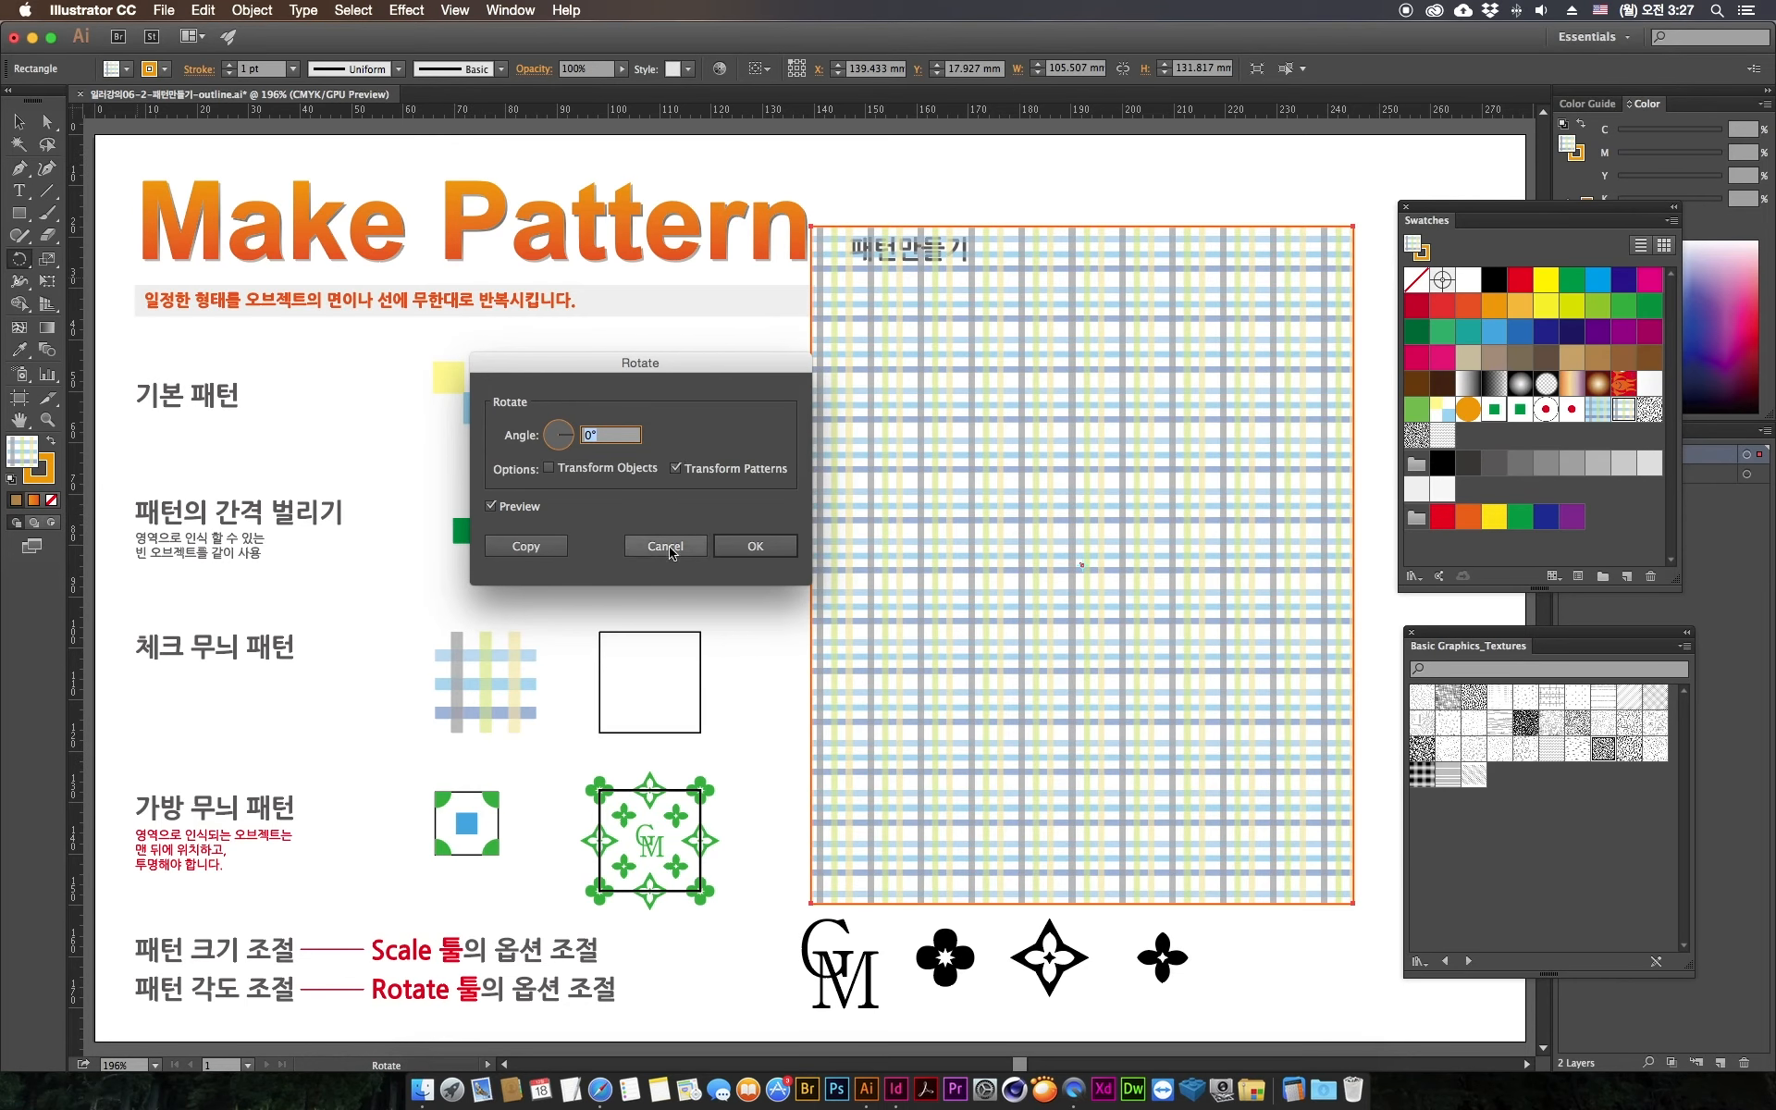
click(684, 469)
click(765, 552)
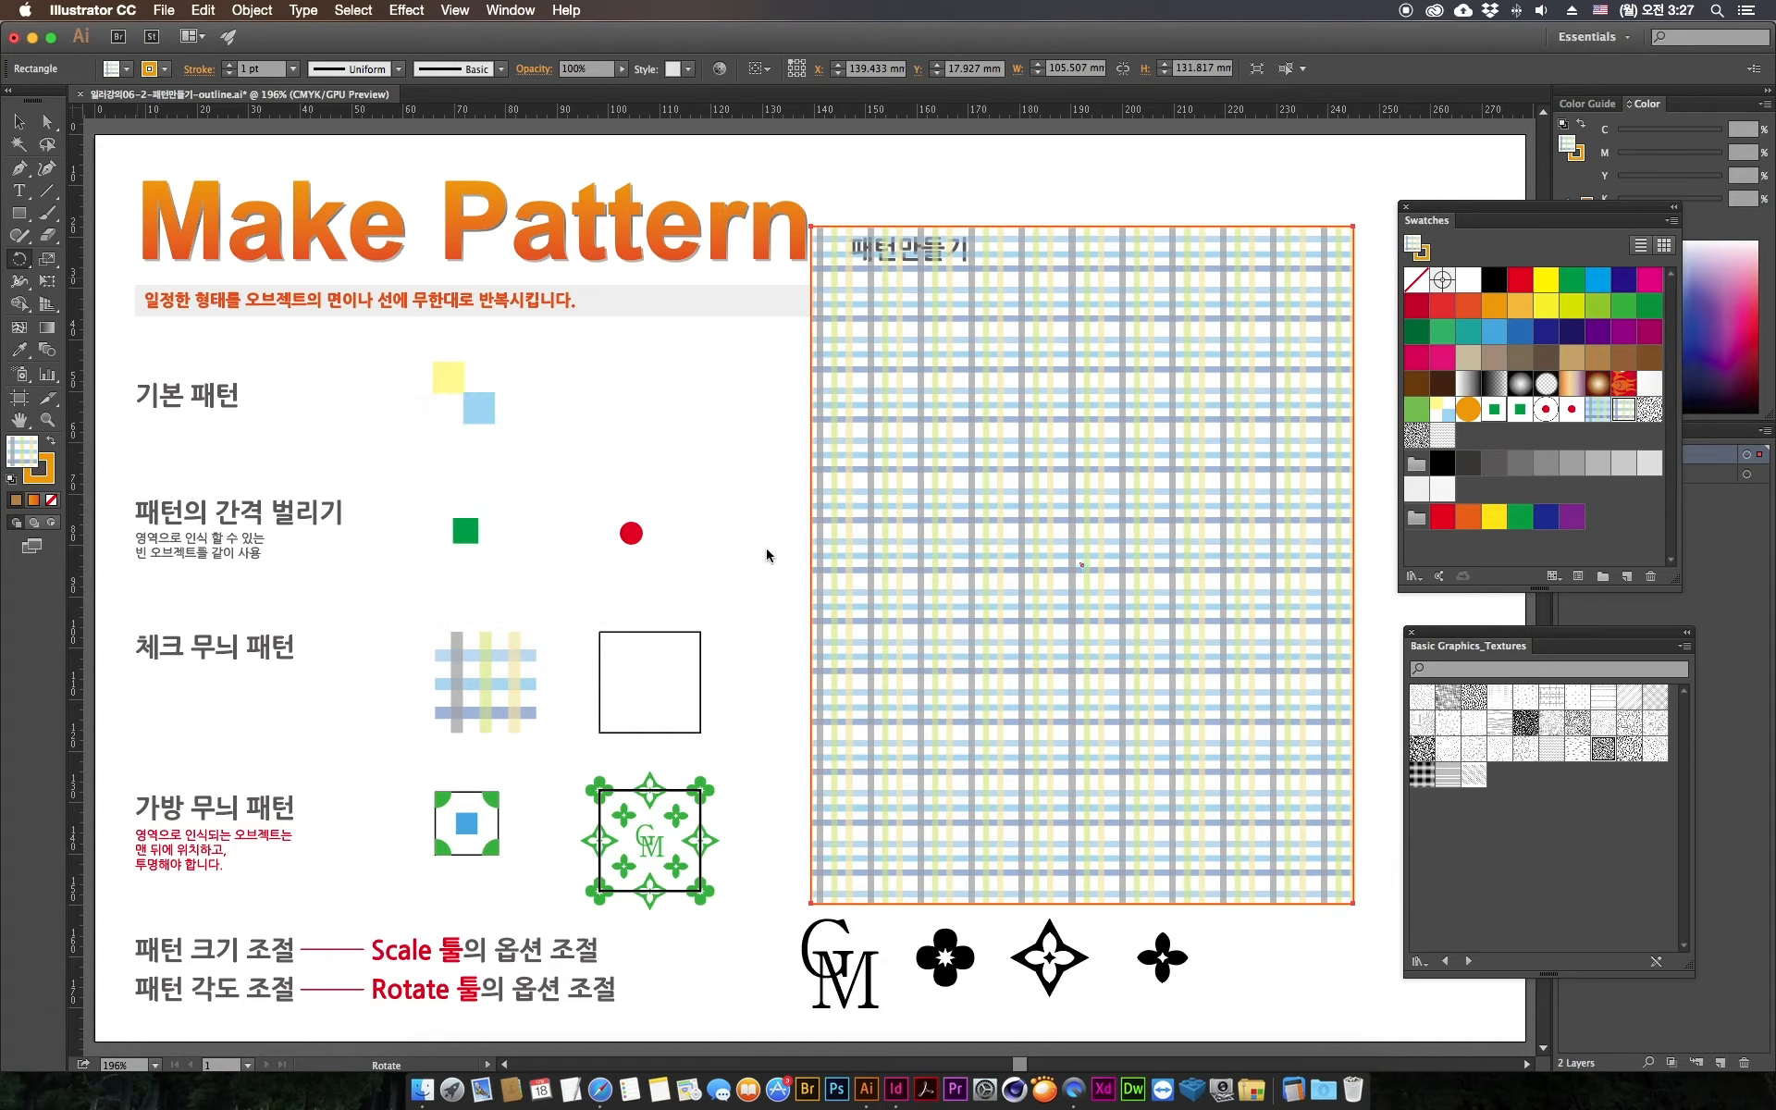
click(18, 122)
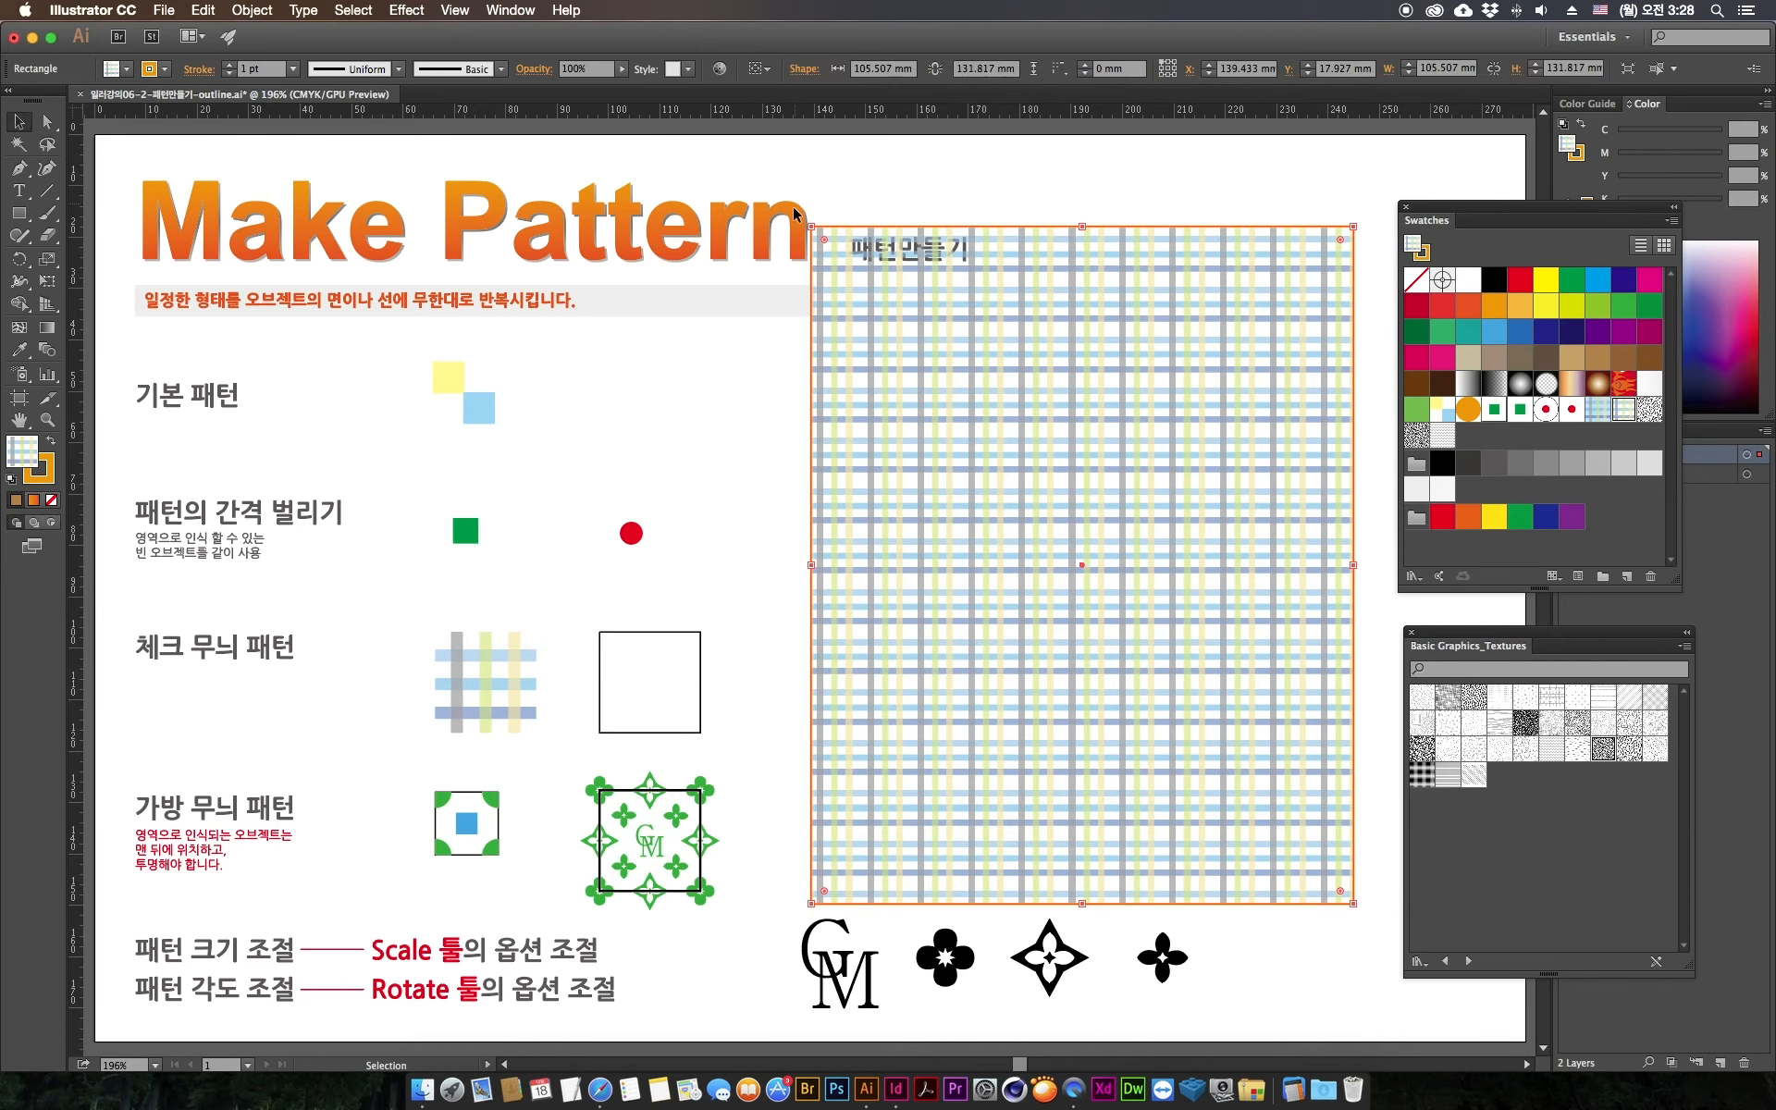
drag(804, 215, 571, 451)
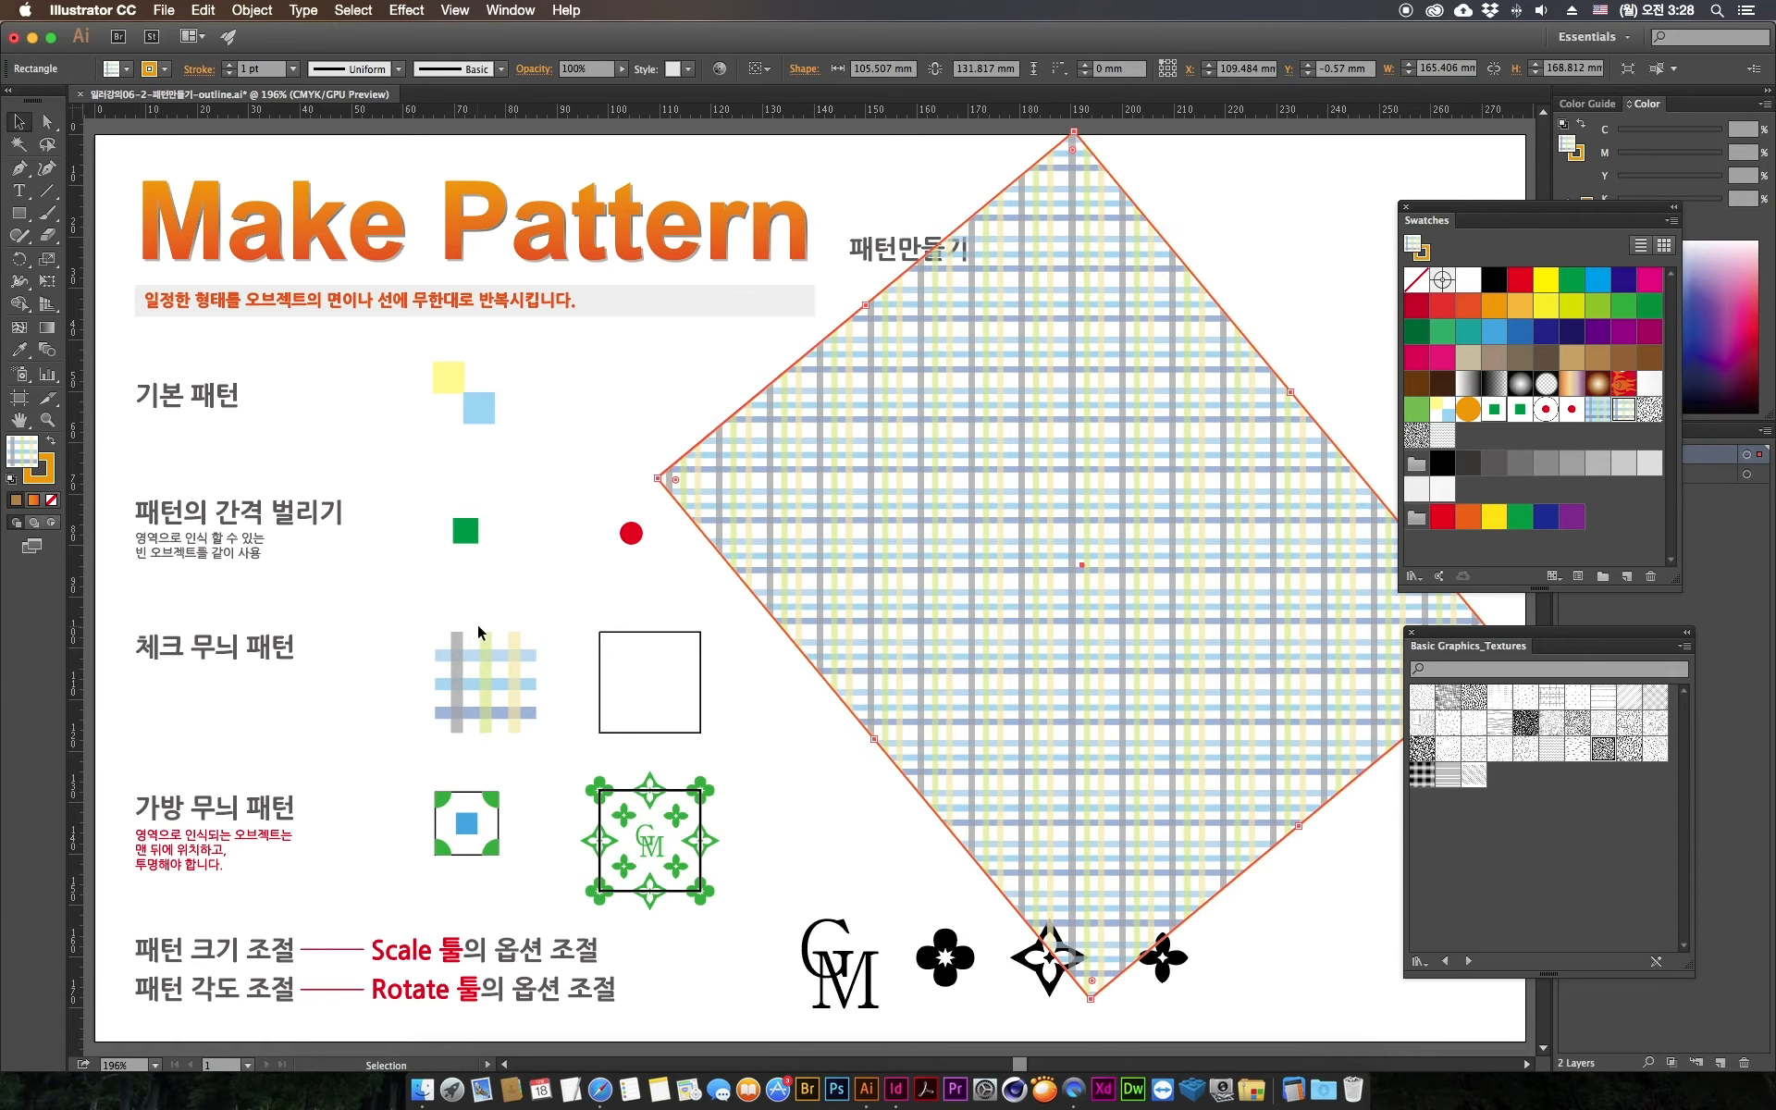
key(cmd+z)
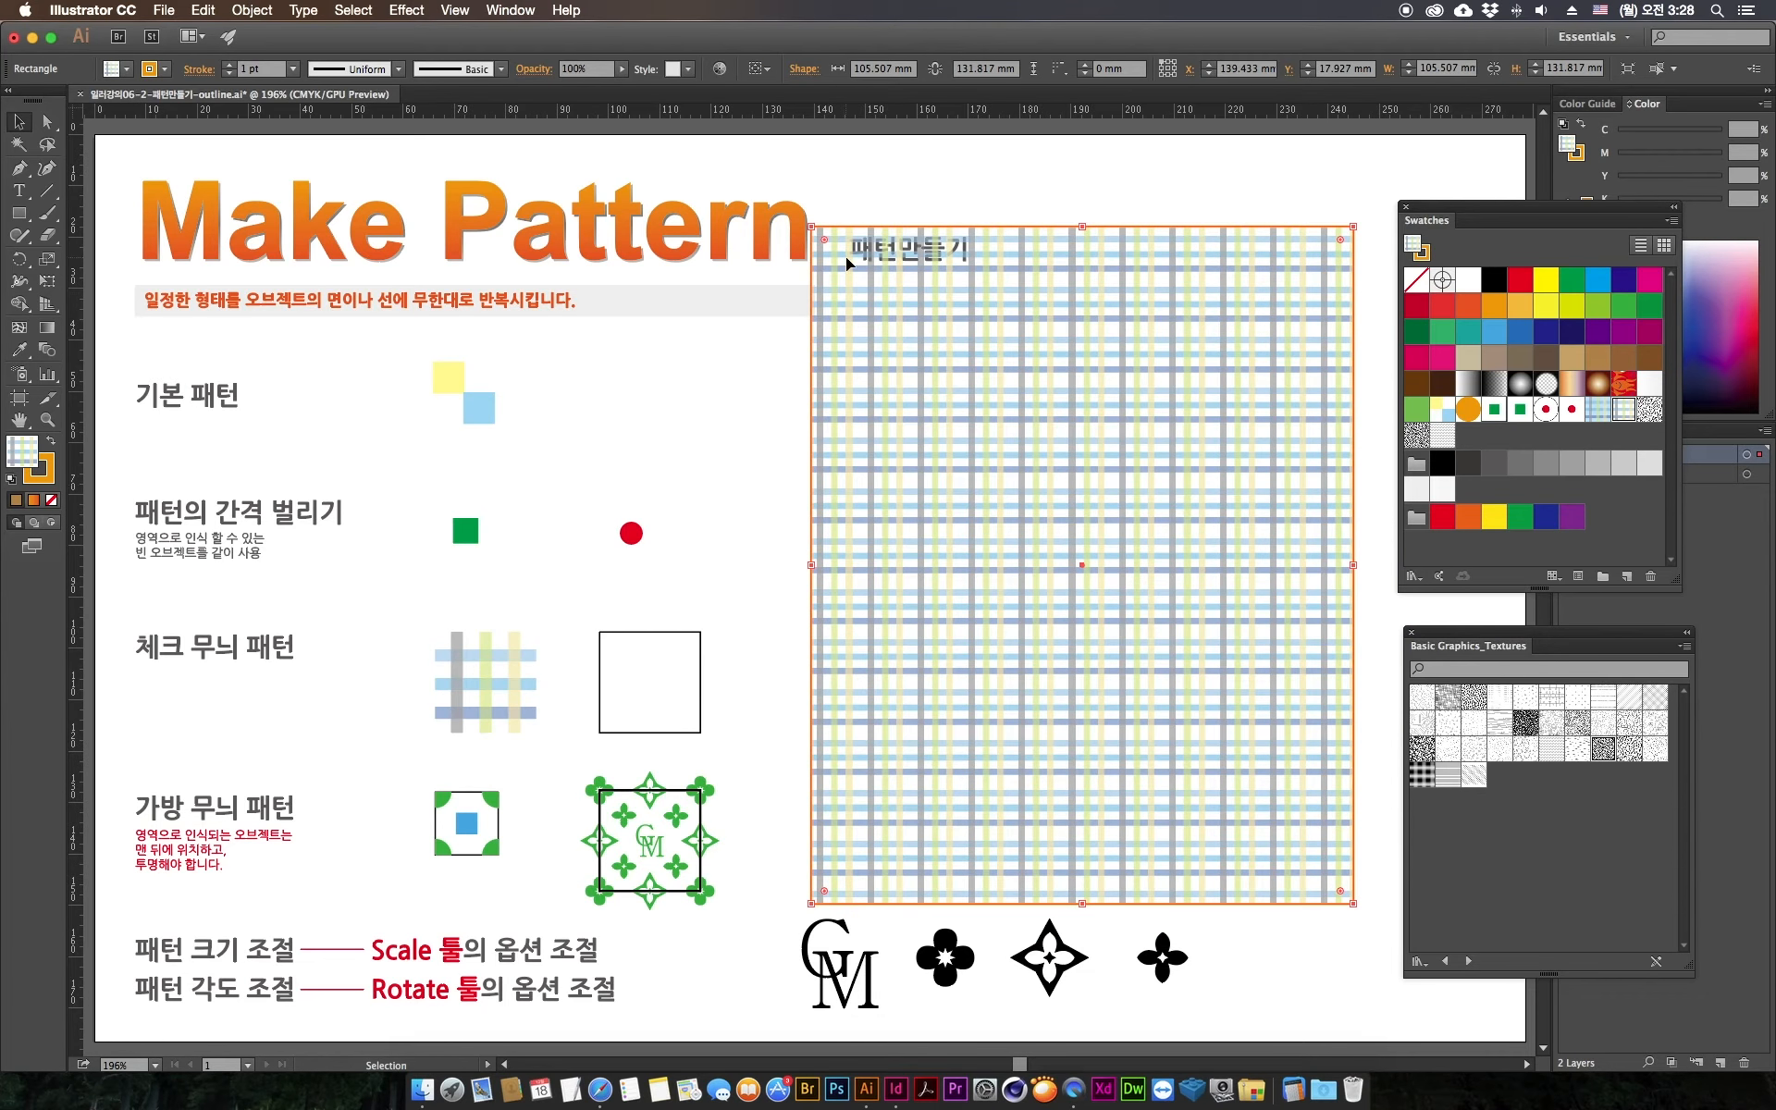
Step: Set the Rotate options for the plaid rectangle to transform only the pattern, not the object, with an angle of 45°
double_click(18, 259)
drag(661, 363, 637, 357)
click(652, 462)
click(524, 462)
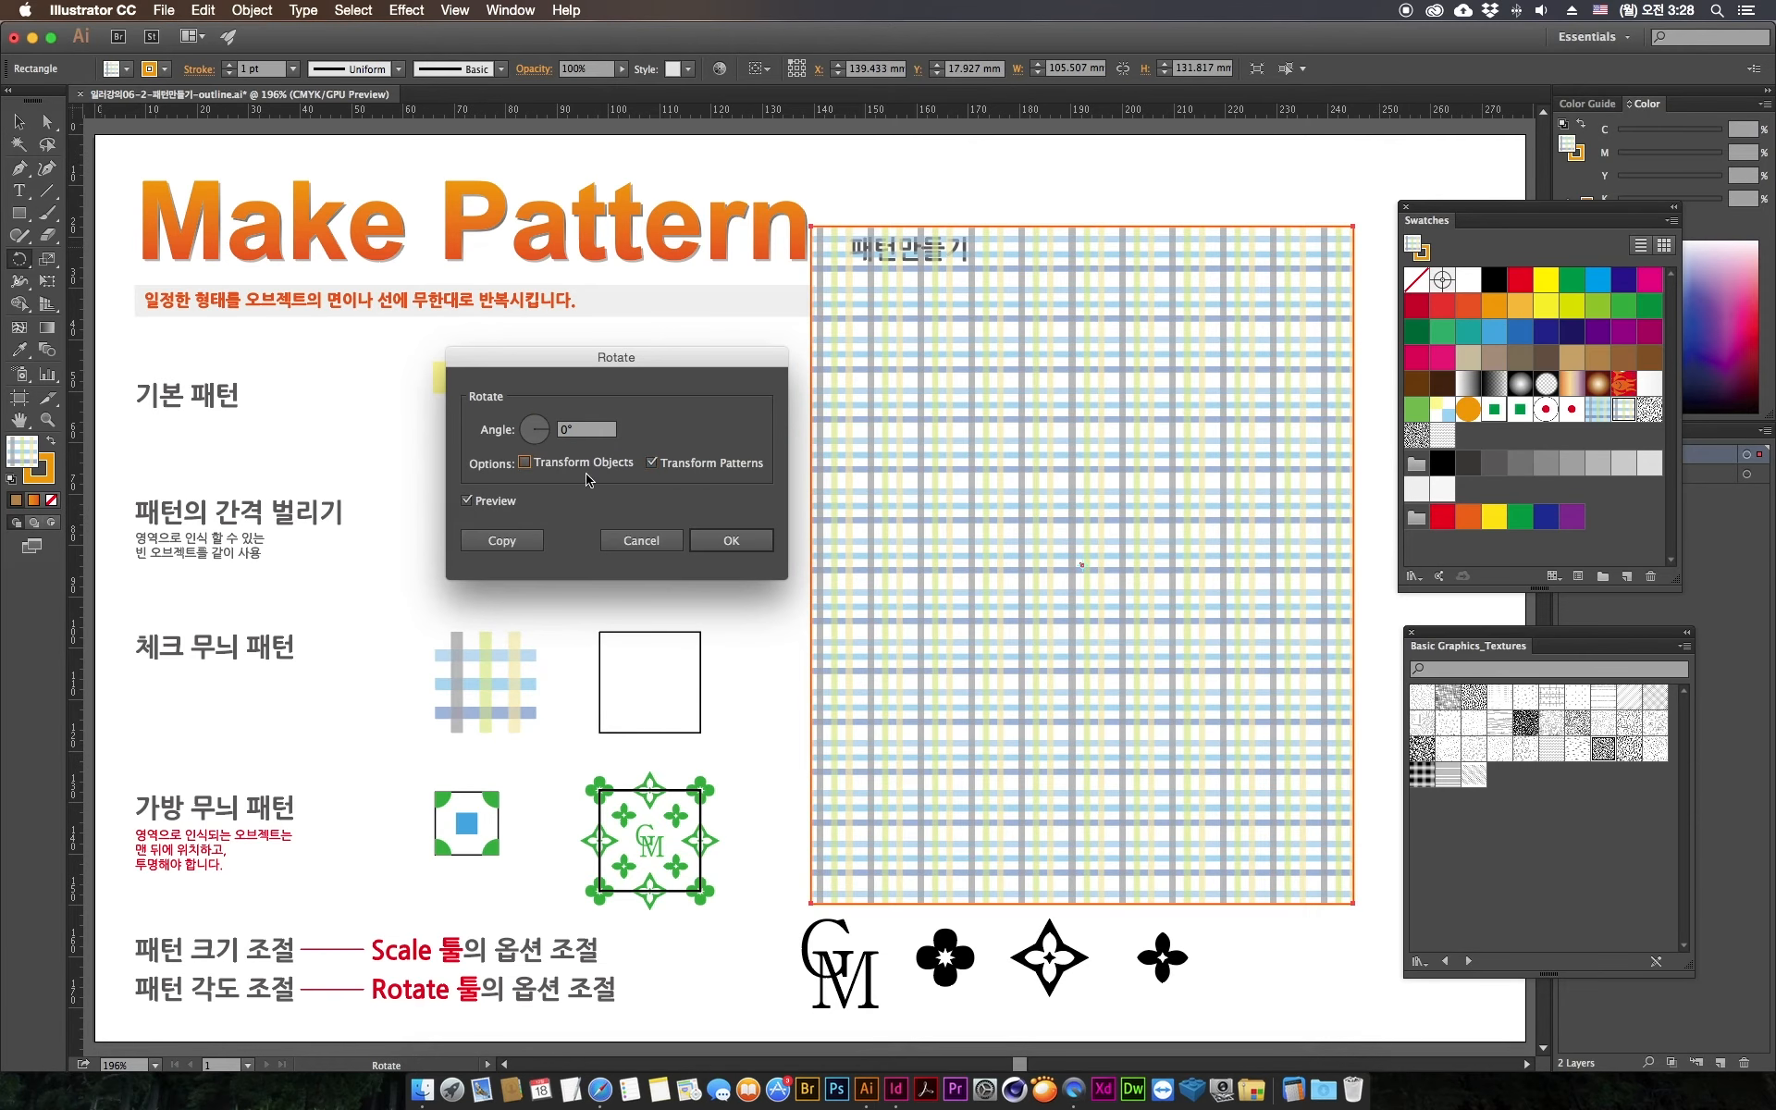
drag(574, 430, 534, 429)
text(45)
Step: Compare the plaid with the rotation preview on and off, and apply the 45° pattern rotation
click(476, 503)
click(476, 505)
click(476, 504)
click(475, 504)
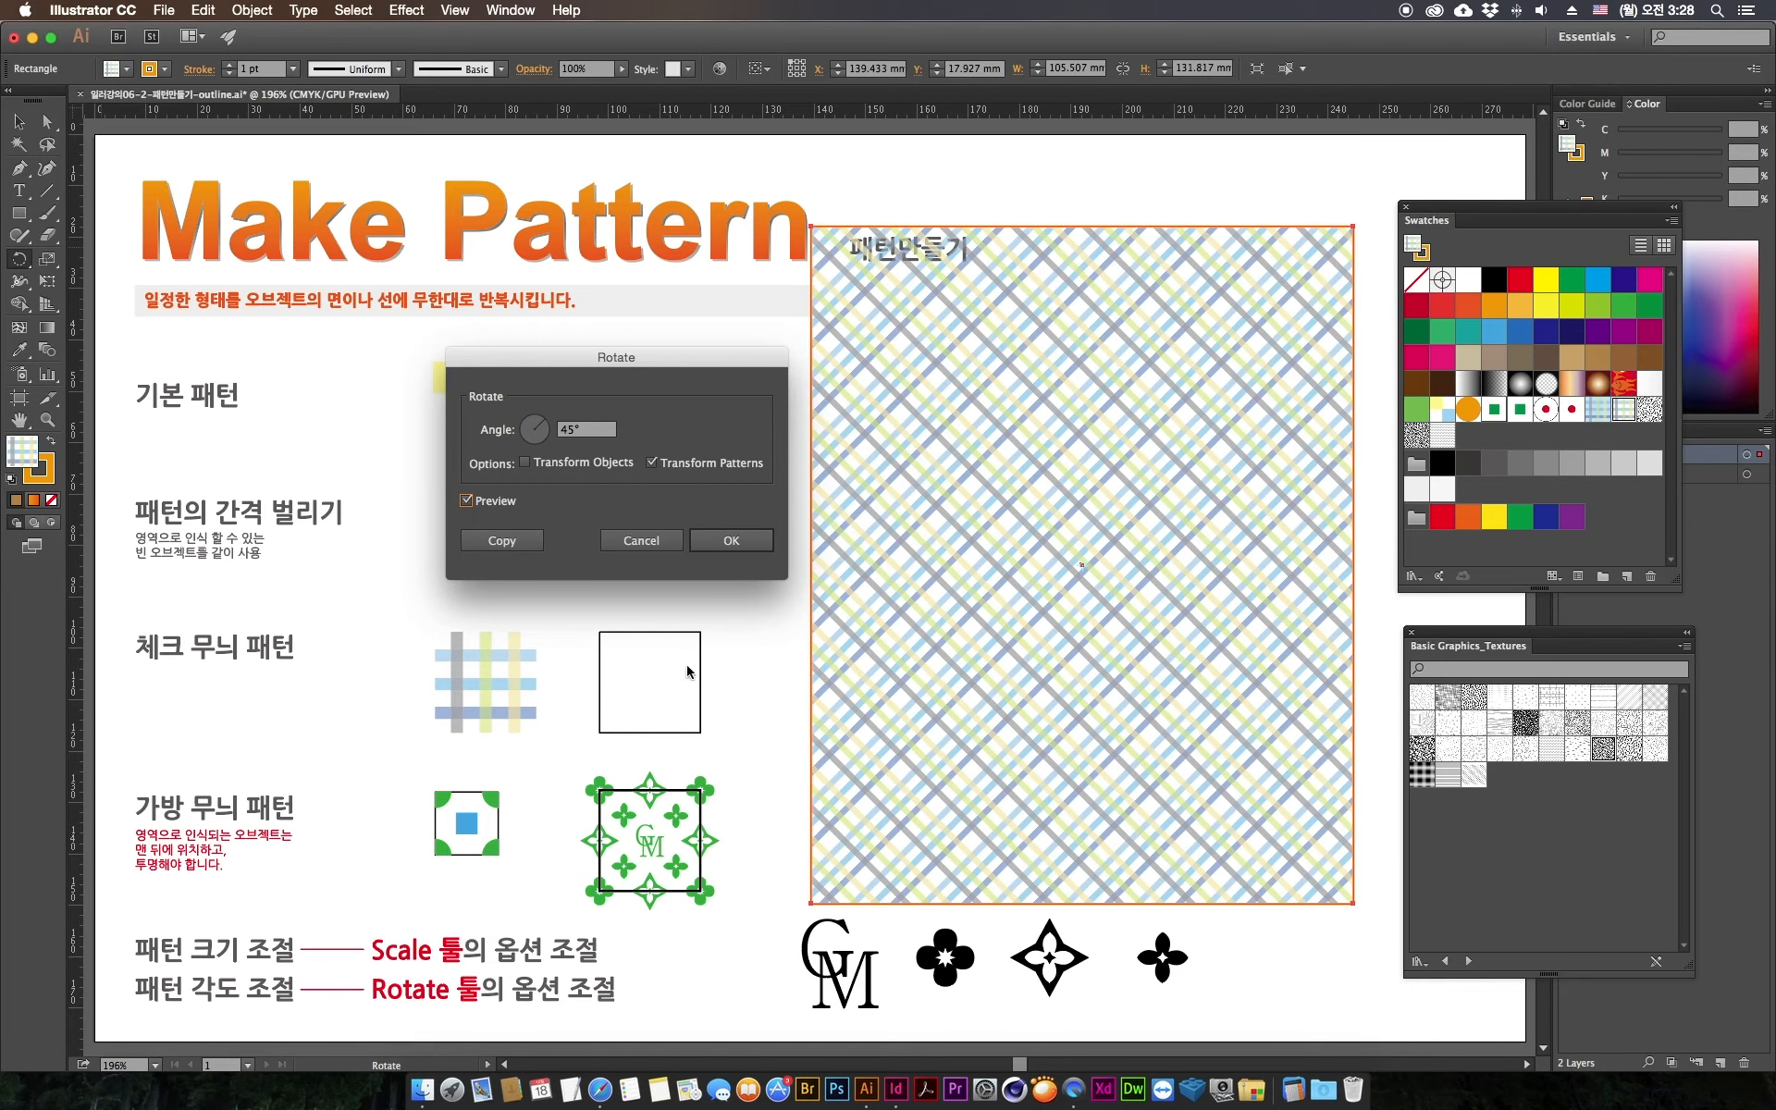
key(Return)
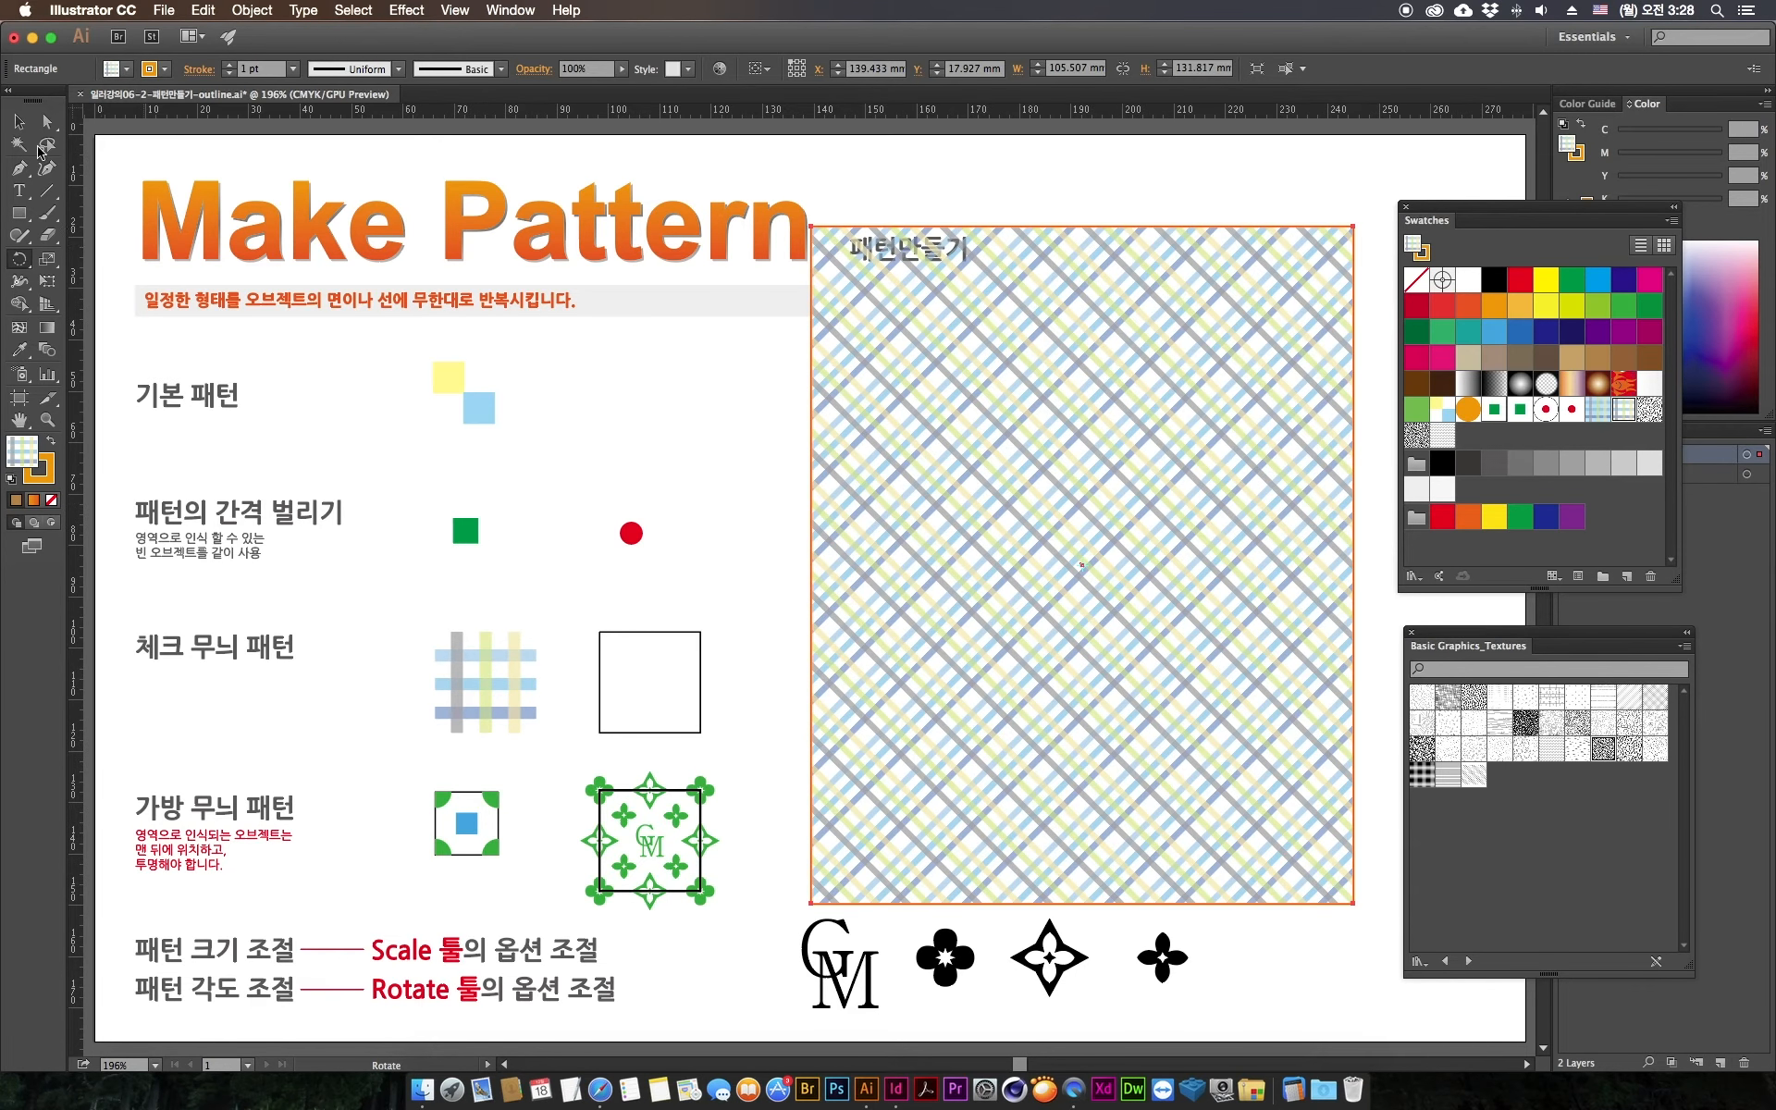
Step: Deselect the rectangle to inspect the diagonal plaid, and undo the pattern rotation
click(20, 121)
drag(648, 464, 544, 436)
key(space)
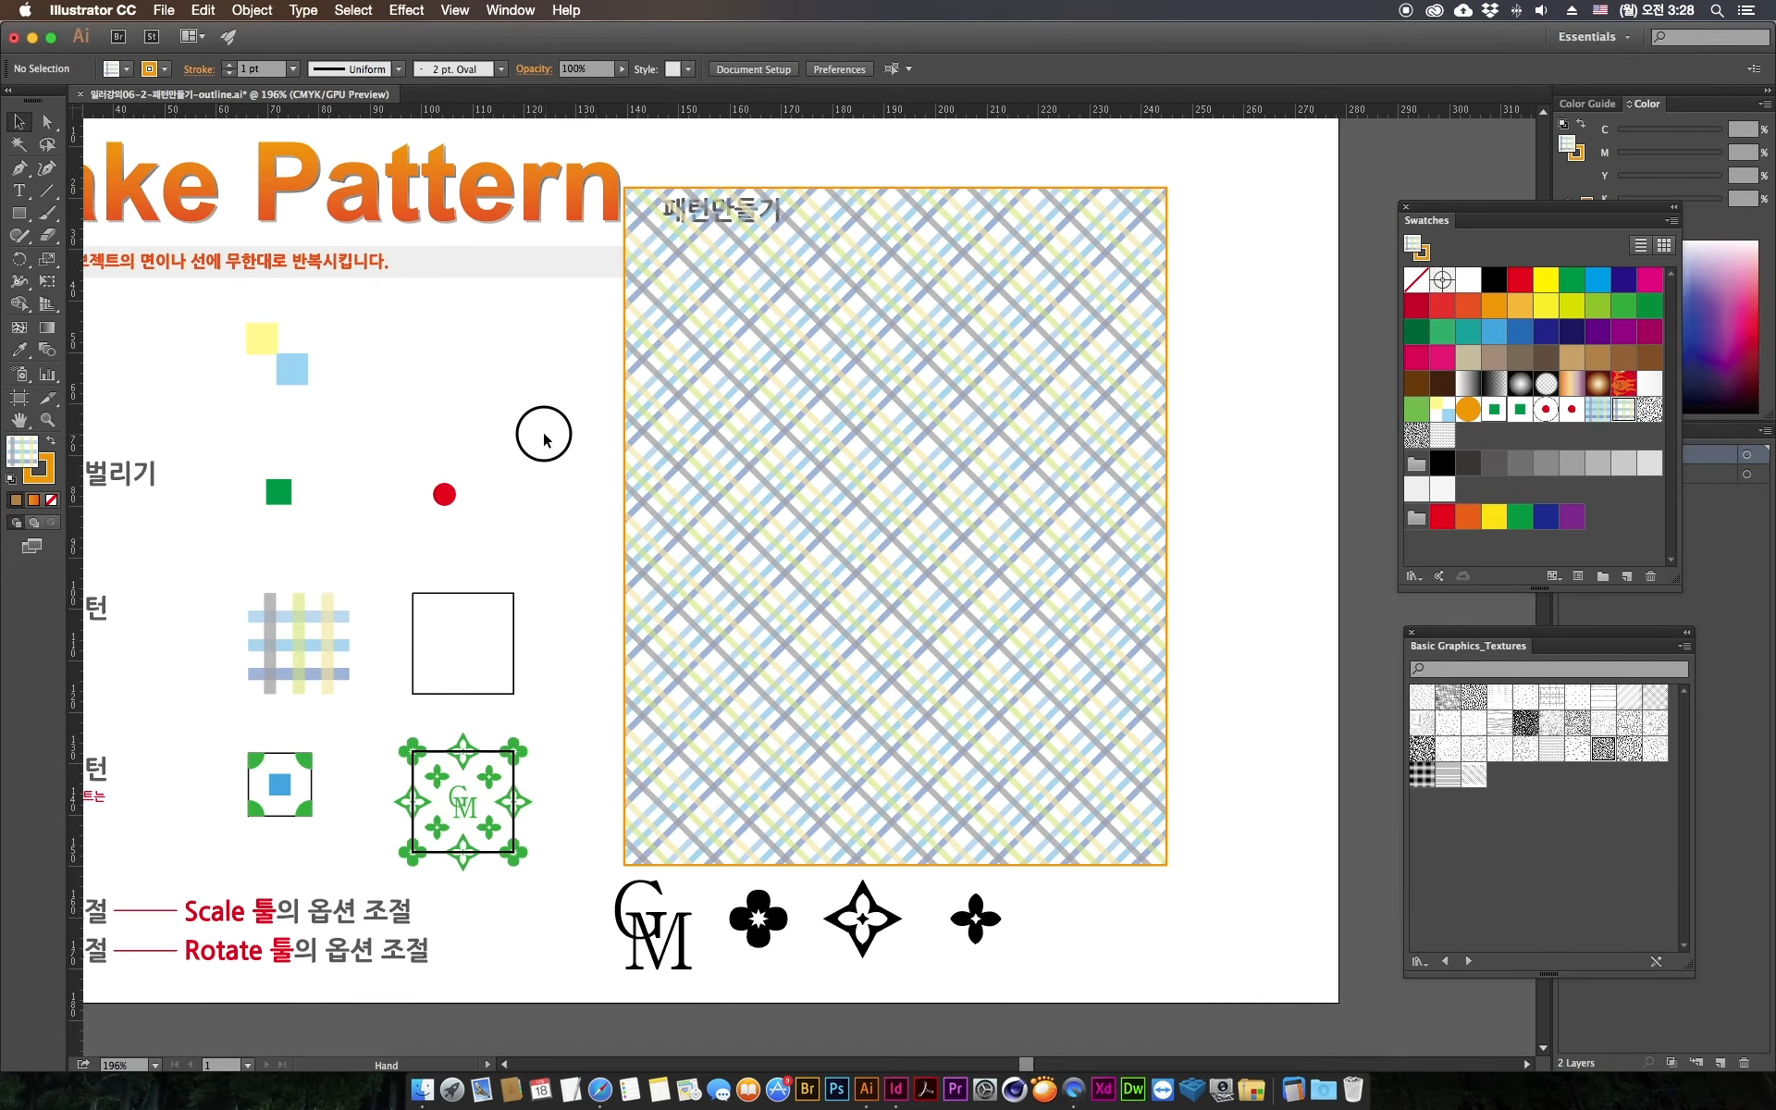
drag(666, 456, 654, 464)
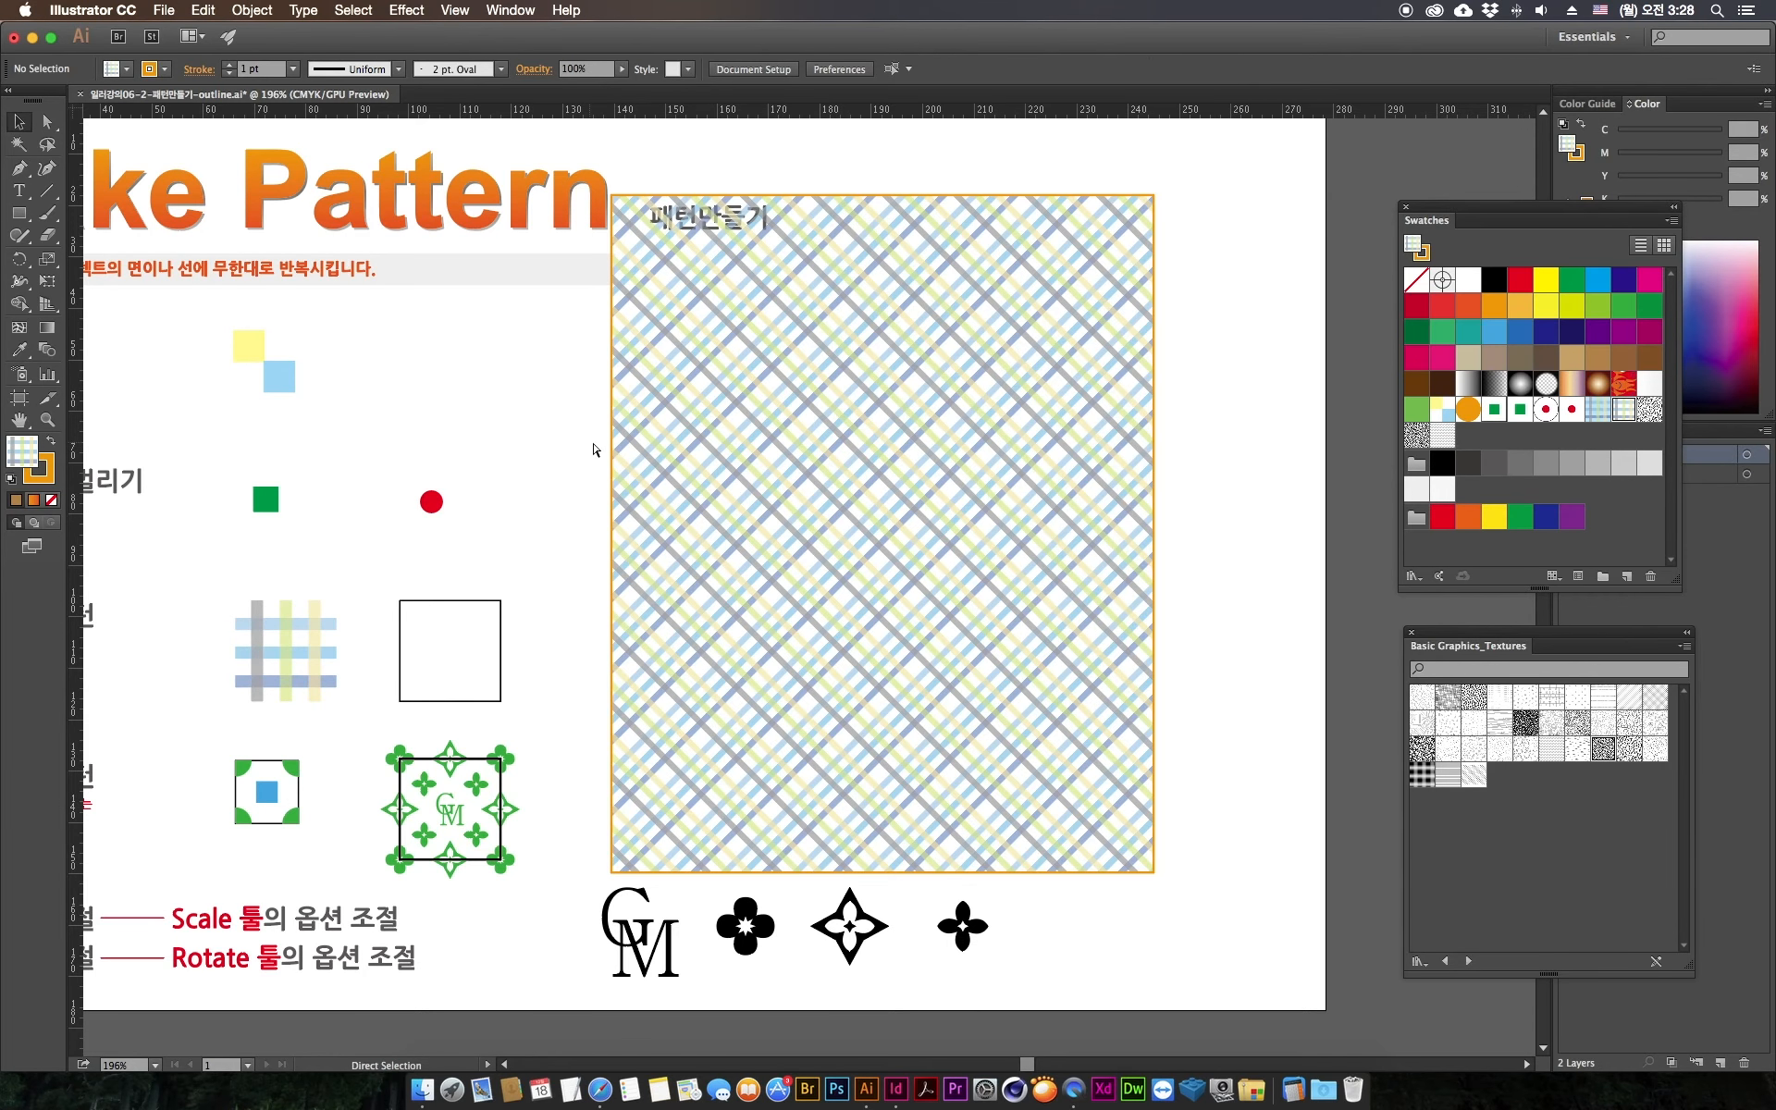
key(cmd+z)
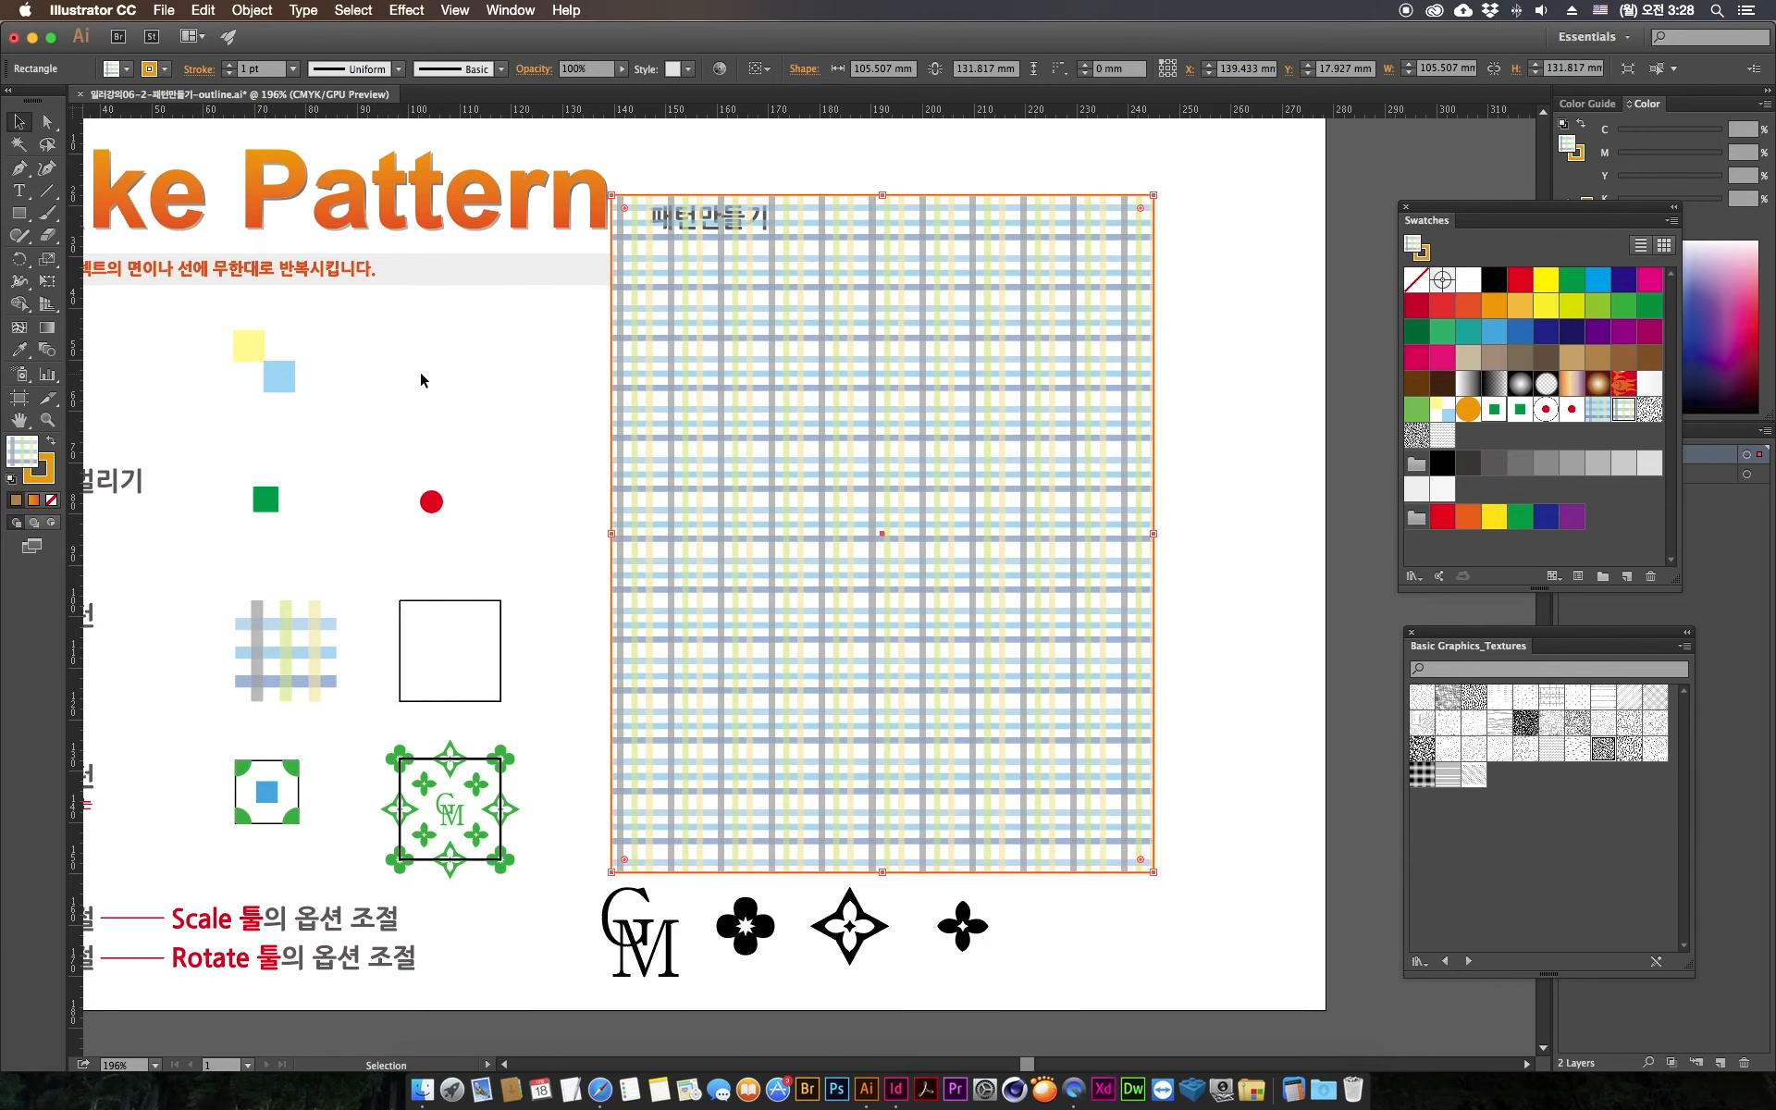
scroll(420, 370, left, 5)
scroll(420, 370, up, 1)
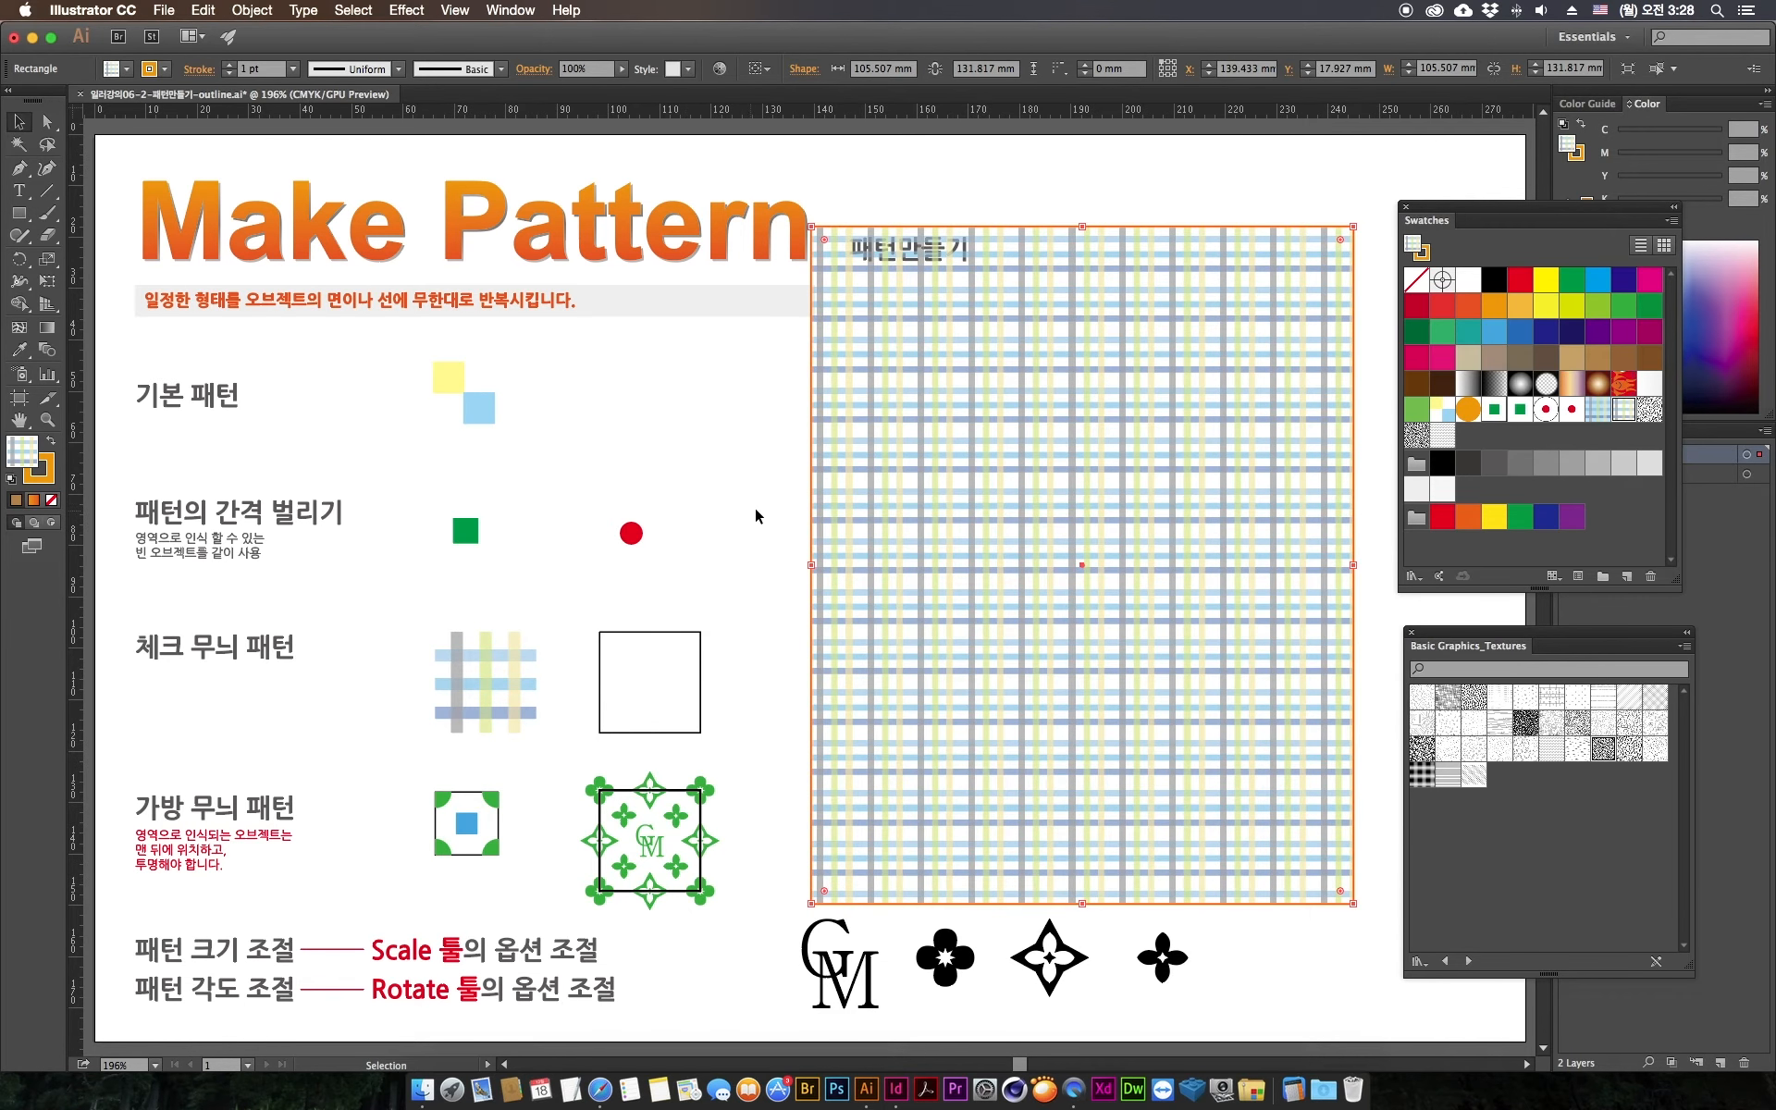
Step: Move the large plaid rectangle upward and slightly to the right, to about X 141.8 mm, Y 10.5 mm
drag(719, 573, 335, 753)
click(730, 733)
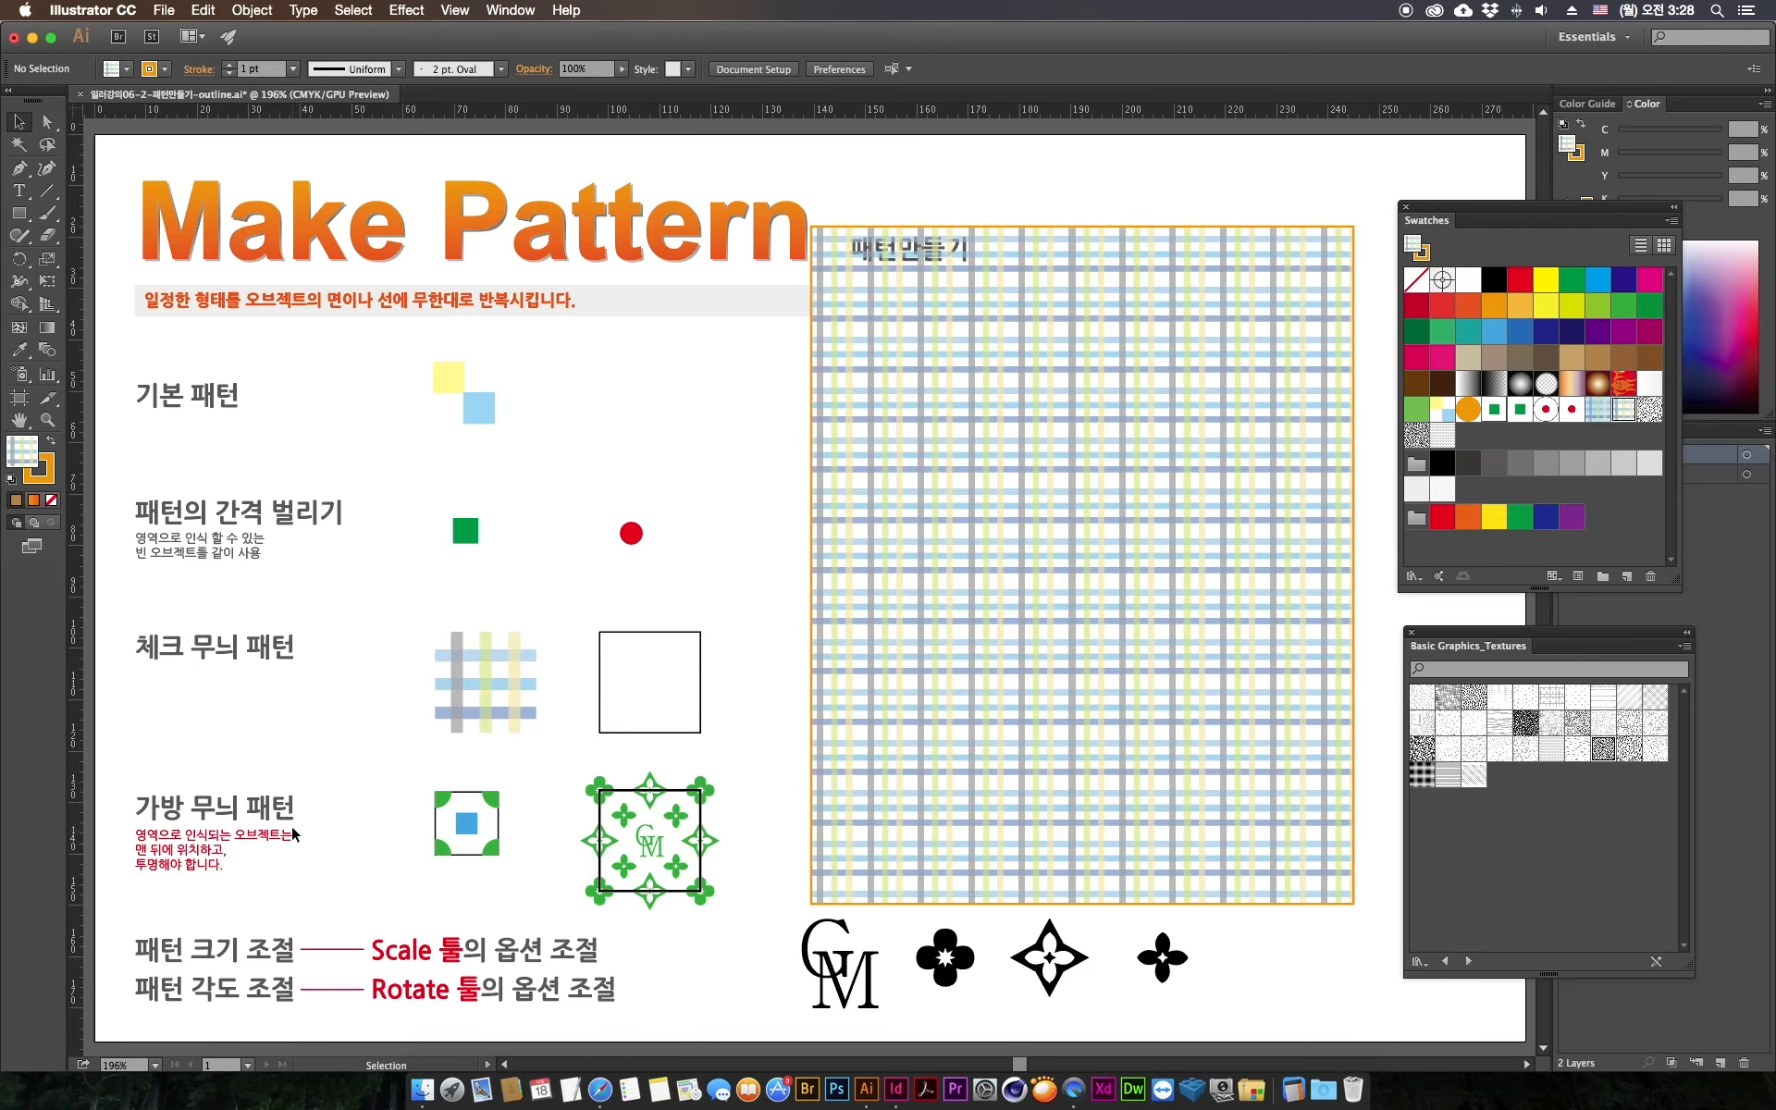
mouse_move(824, 741)
mouse_down()
mouse_move(830, 702)
mouse_move(819, 713)
mouse_up()
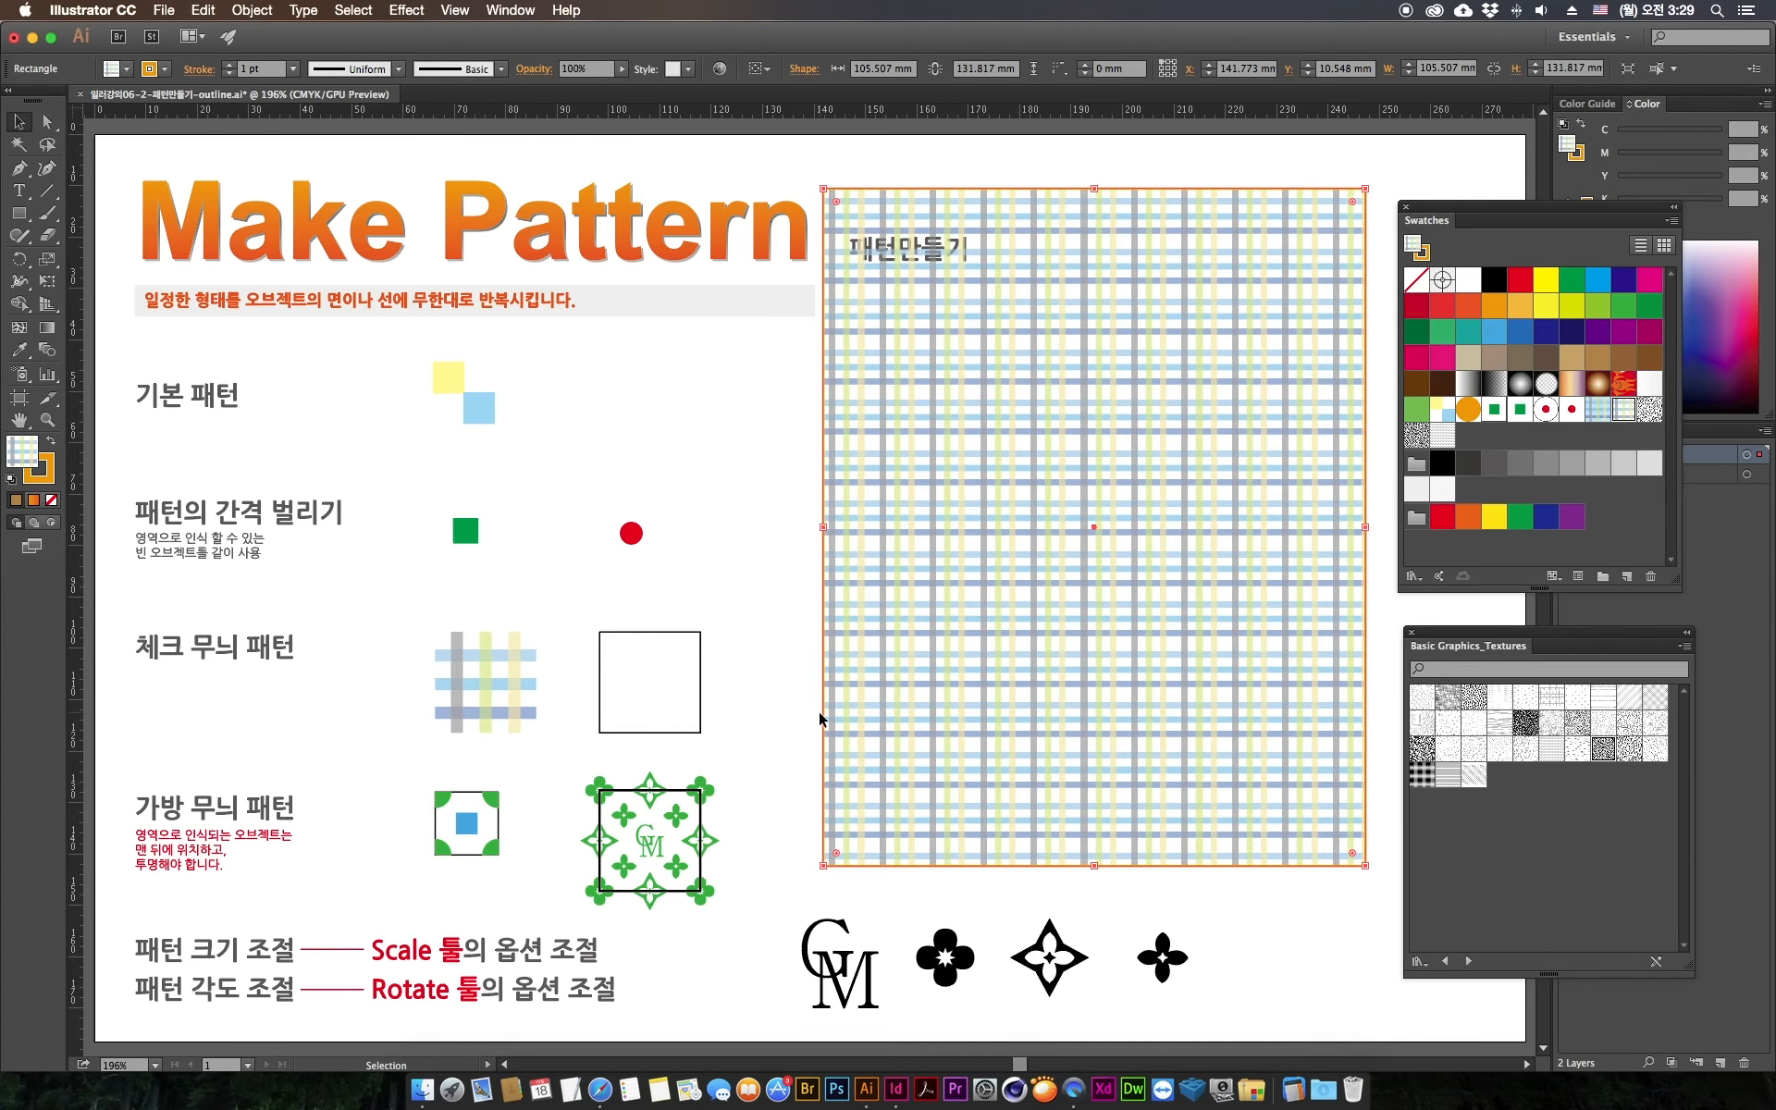
Step: Examine the small bag-pattern tile made of green corner quarter-circles, a blue square and a black outline
key(super+equal)
key(super+equal)
key(super+equal)
drag(471, 650, 1054, 165)
drag(805, 460, 953, 449)
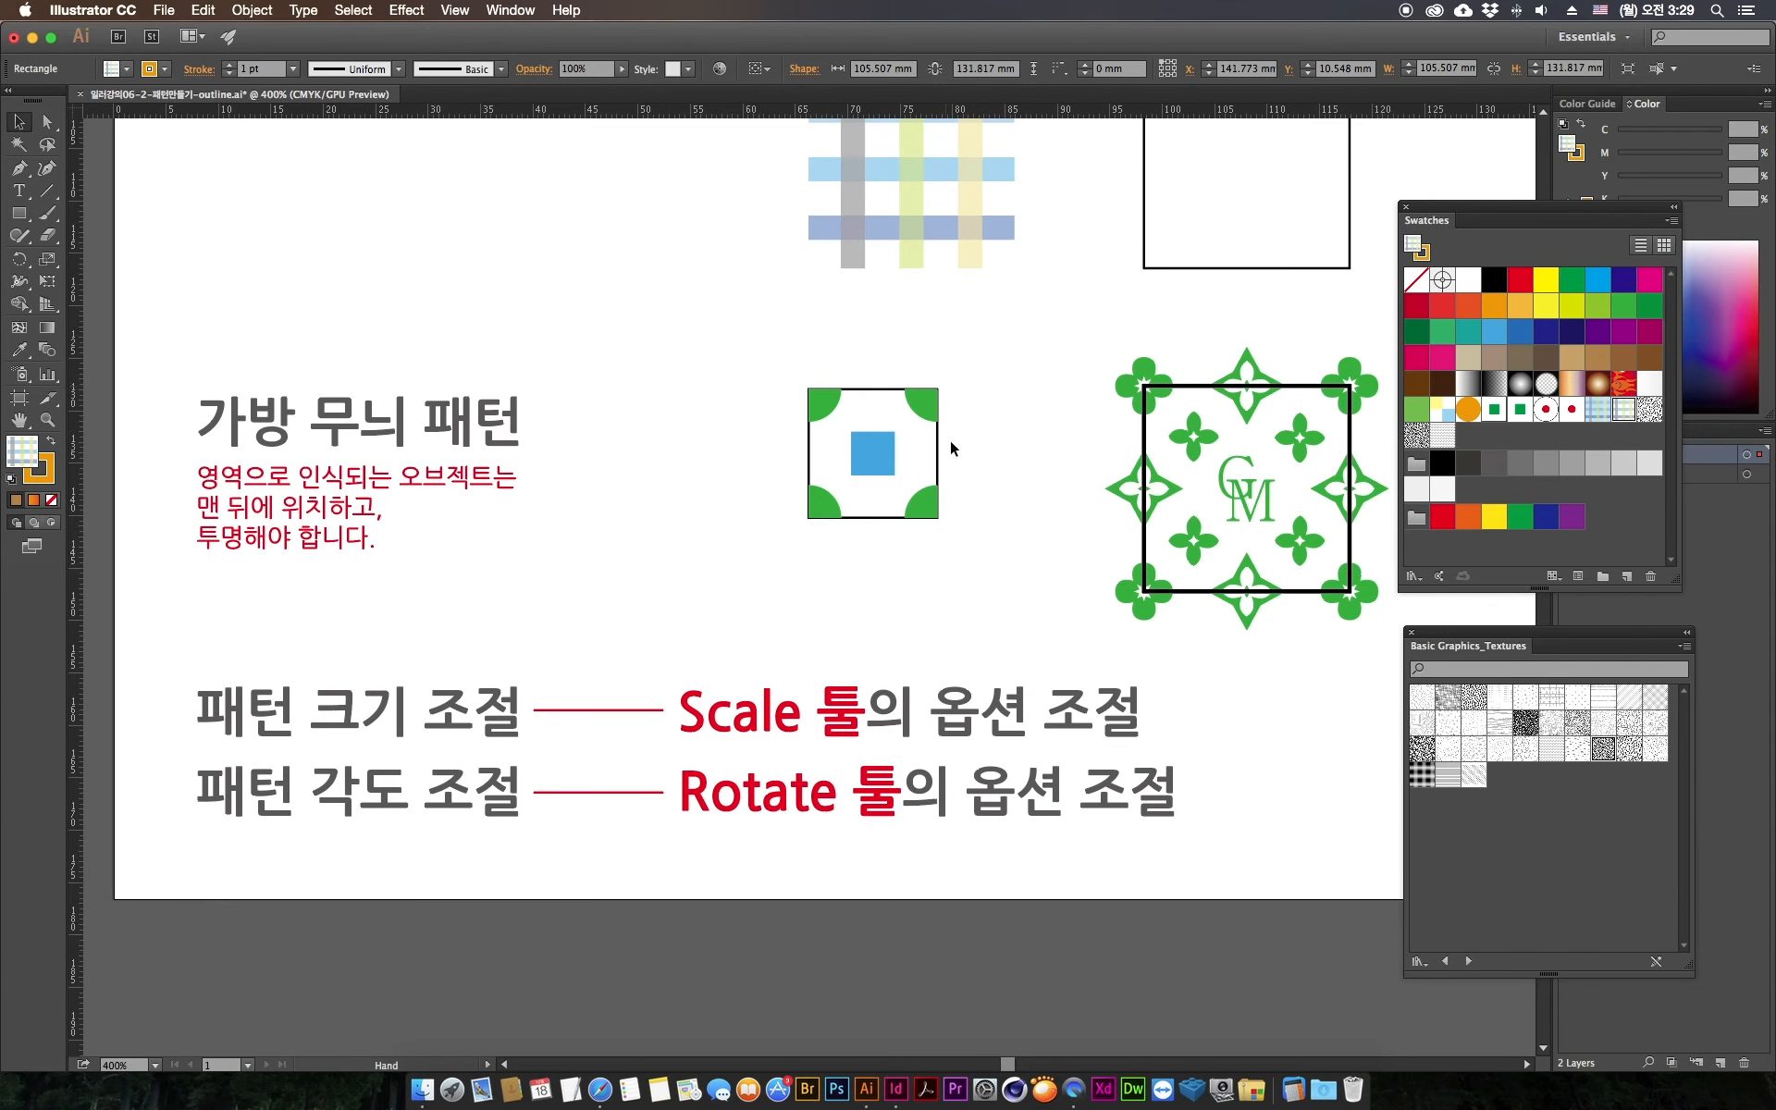
drag(1008, 338, 757, 601)
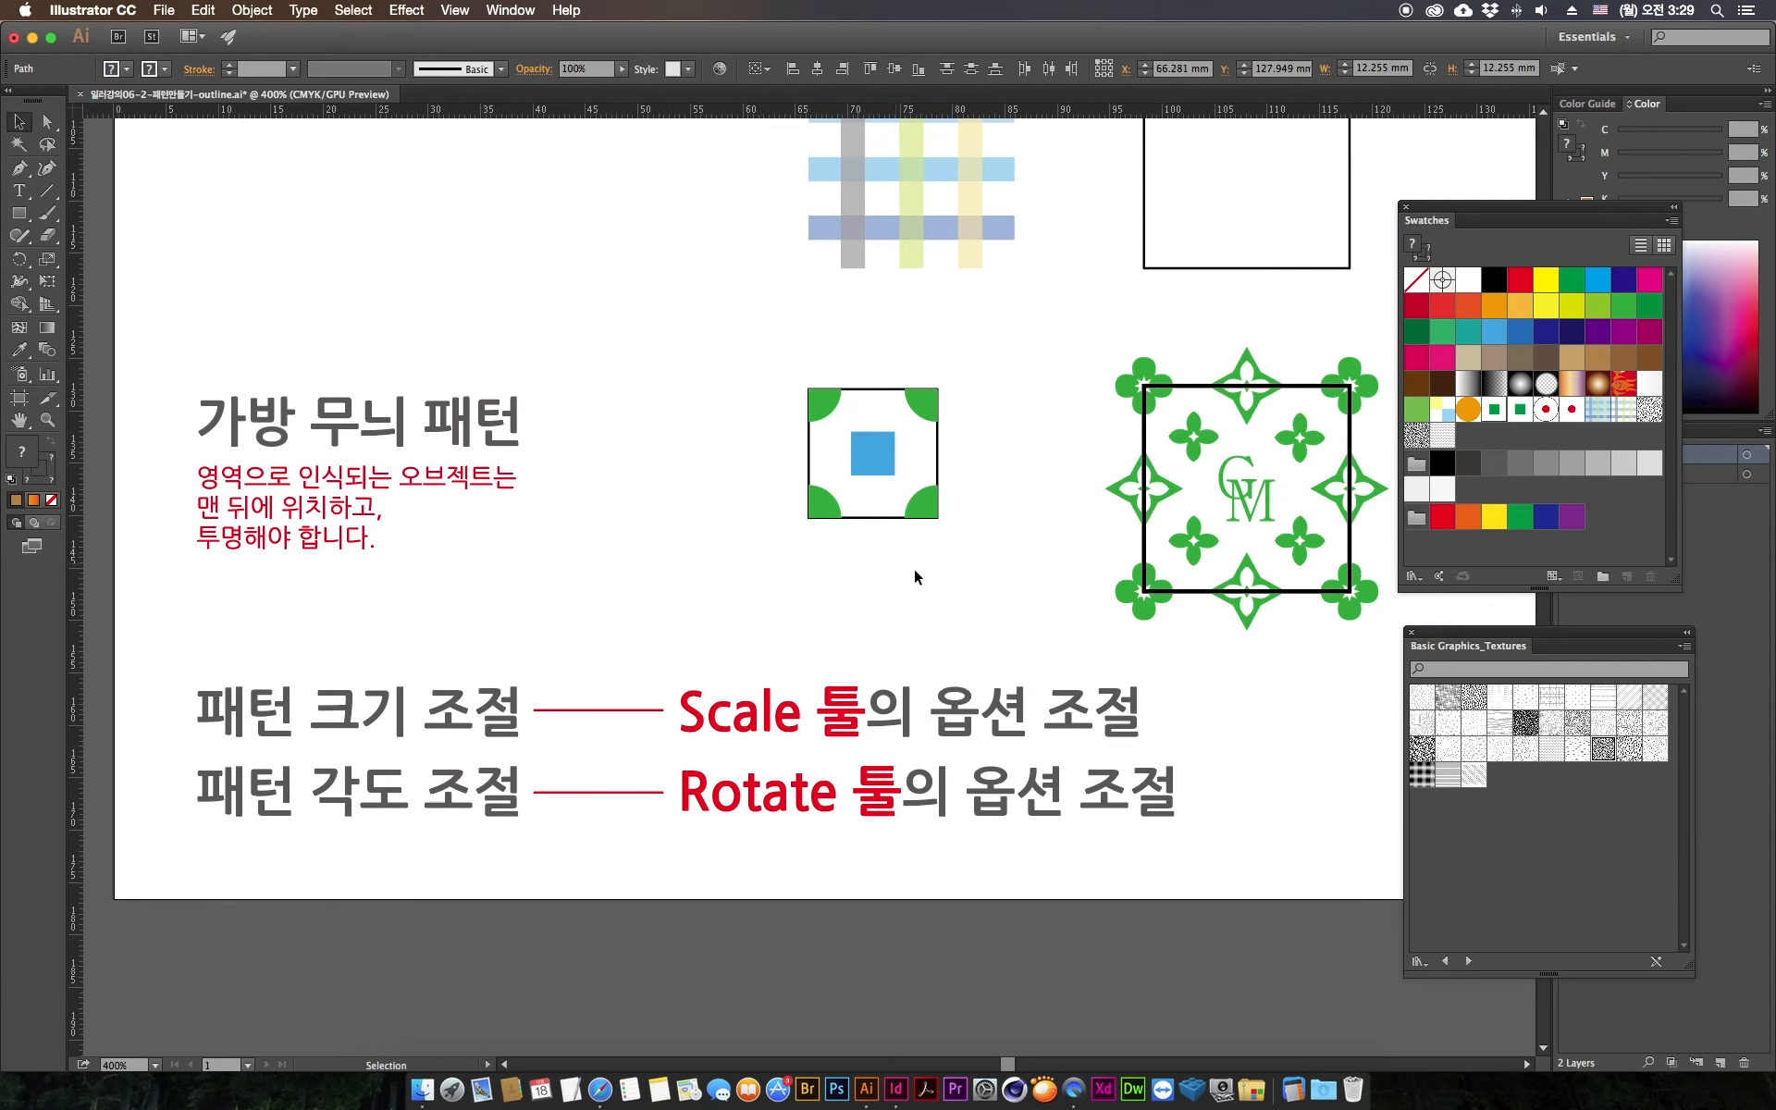
click(914, 570)
drag(924, 546, 730, 579)
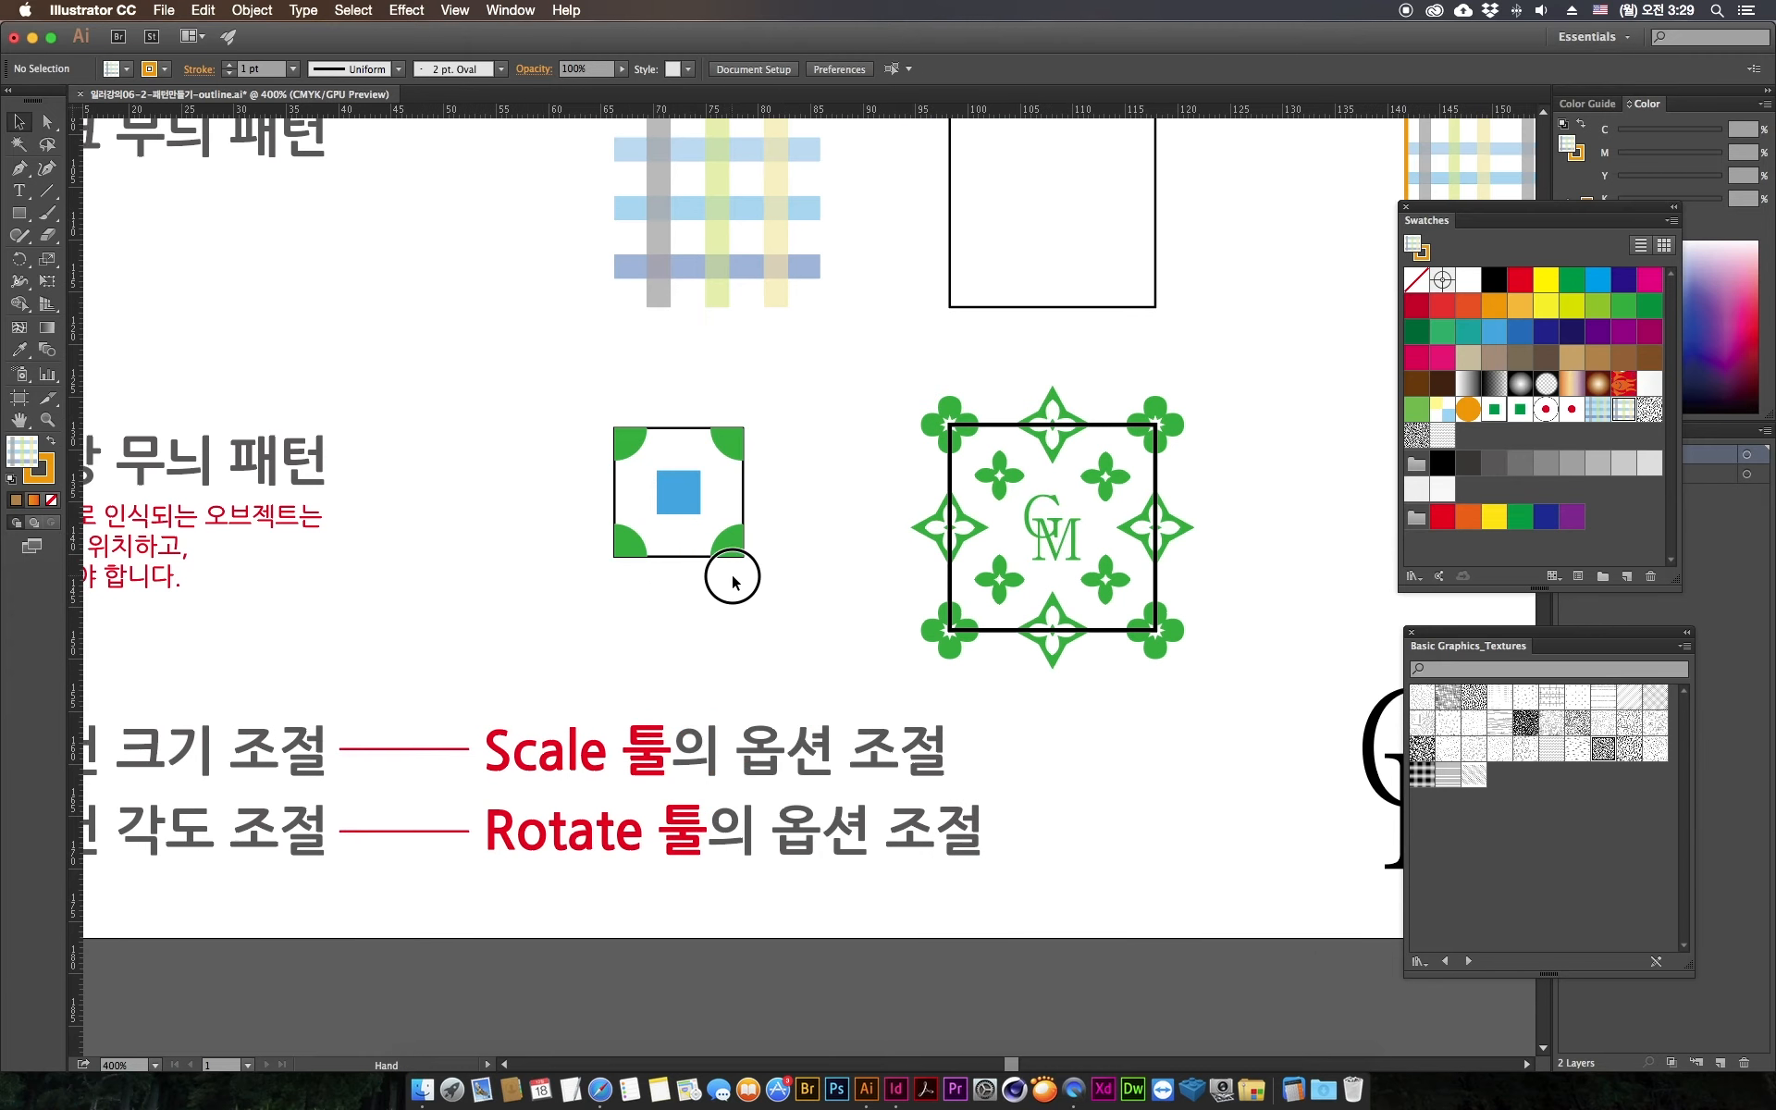
drag(623, 571, 708, 559)
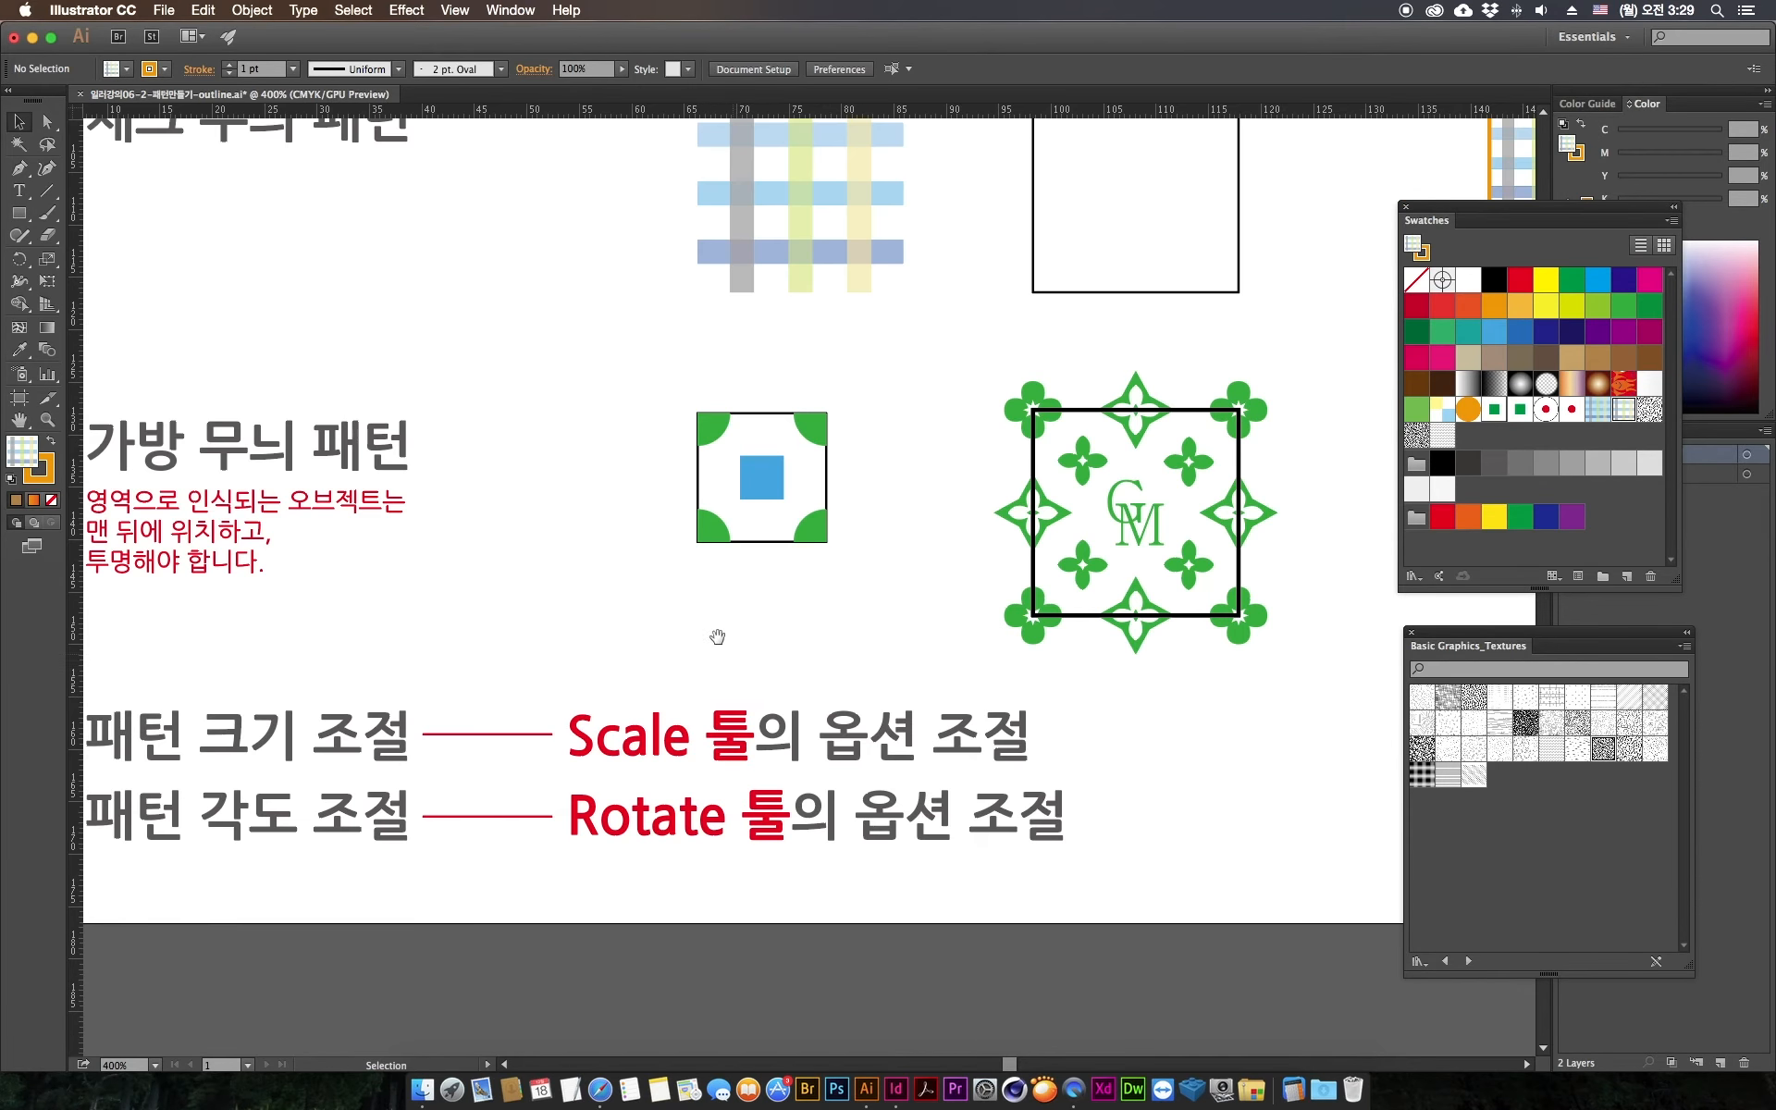
drag(713, 634, 833, 614)
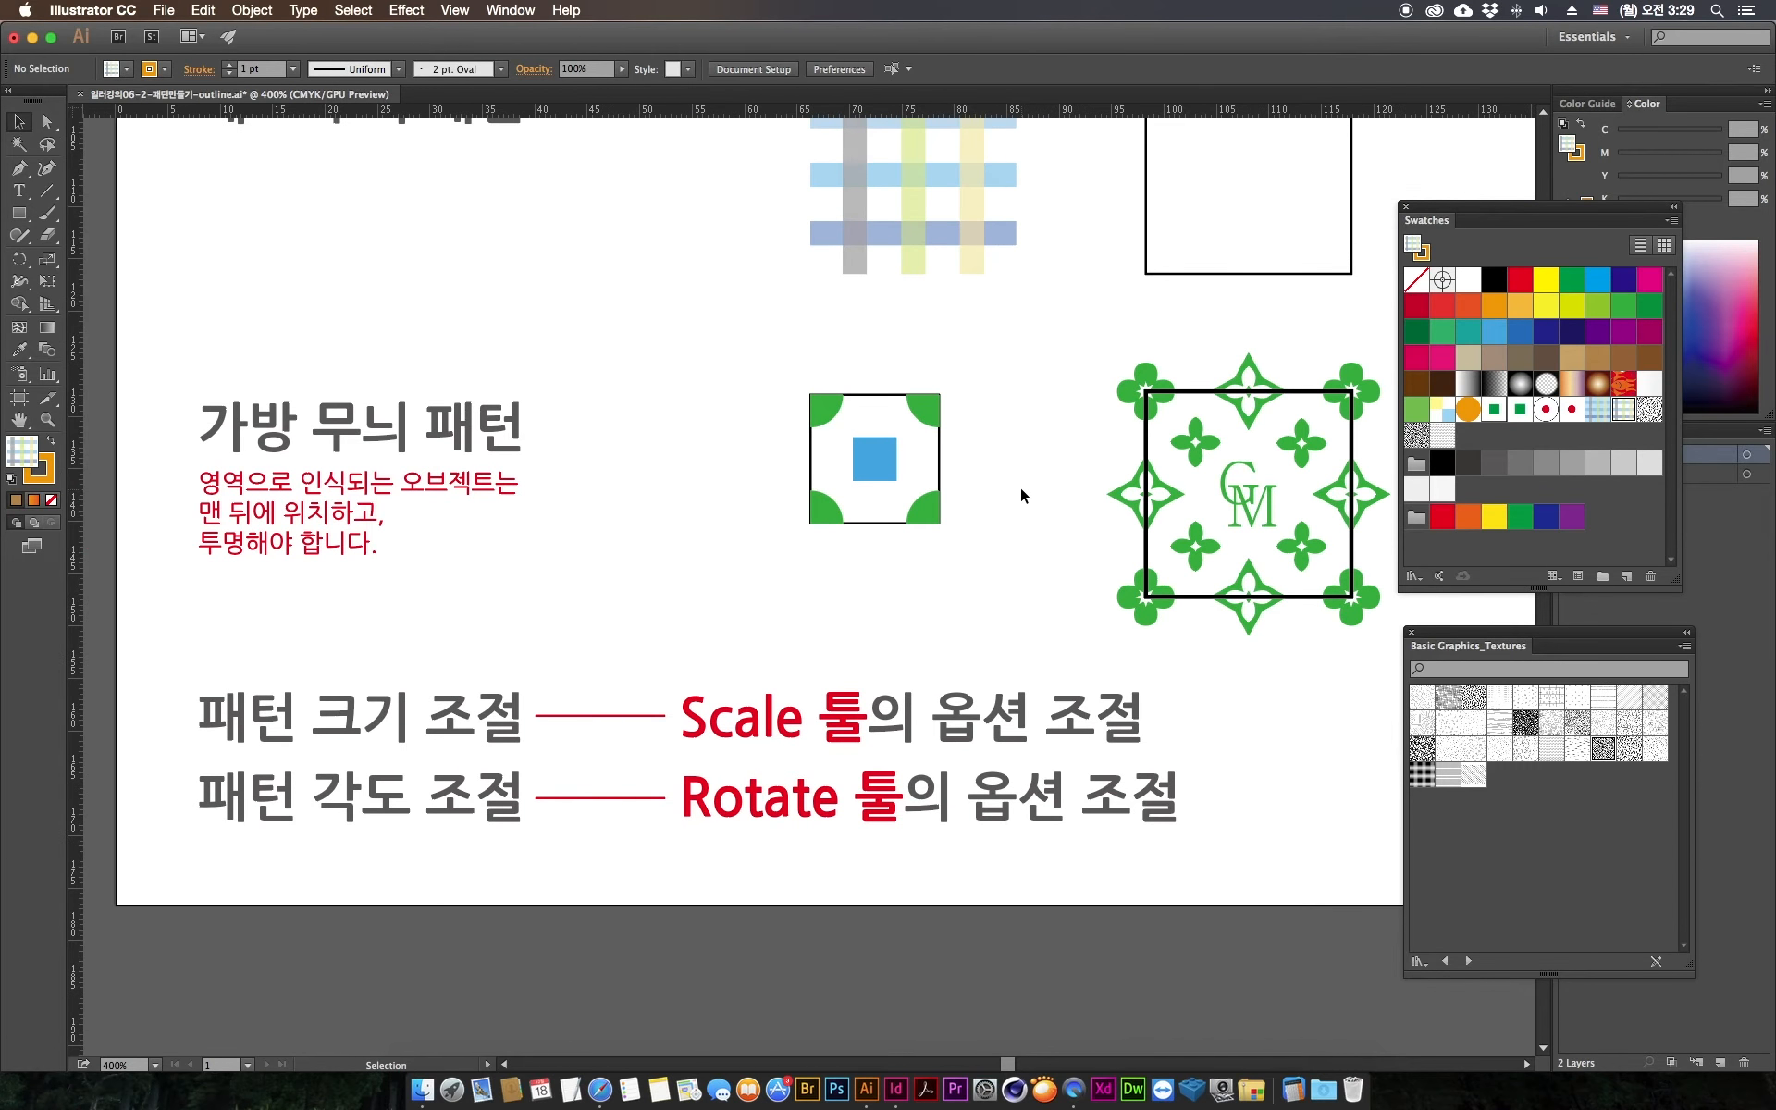
Step: Remove the black stroke from the unfilled square bounding the small bag-pattern tile
drag(919, 445, 948, 455)
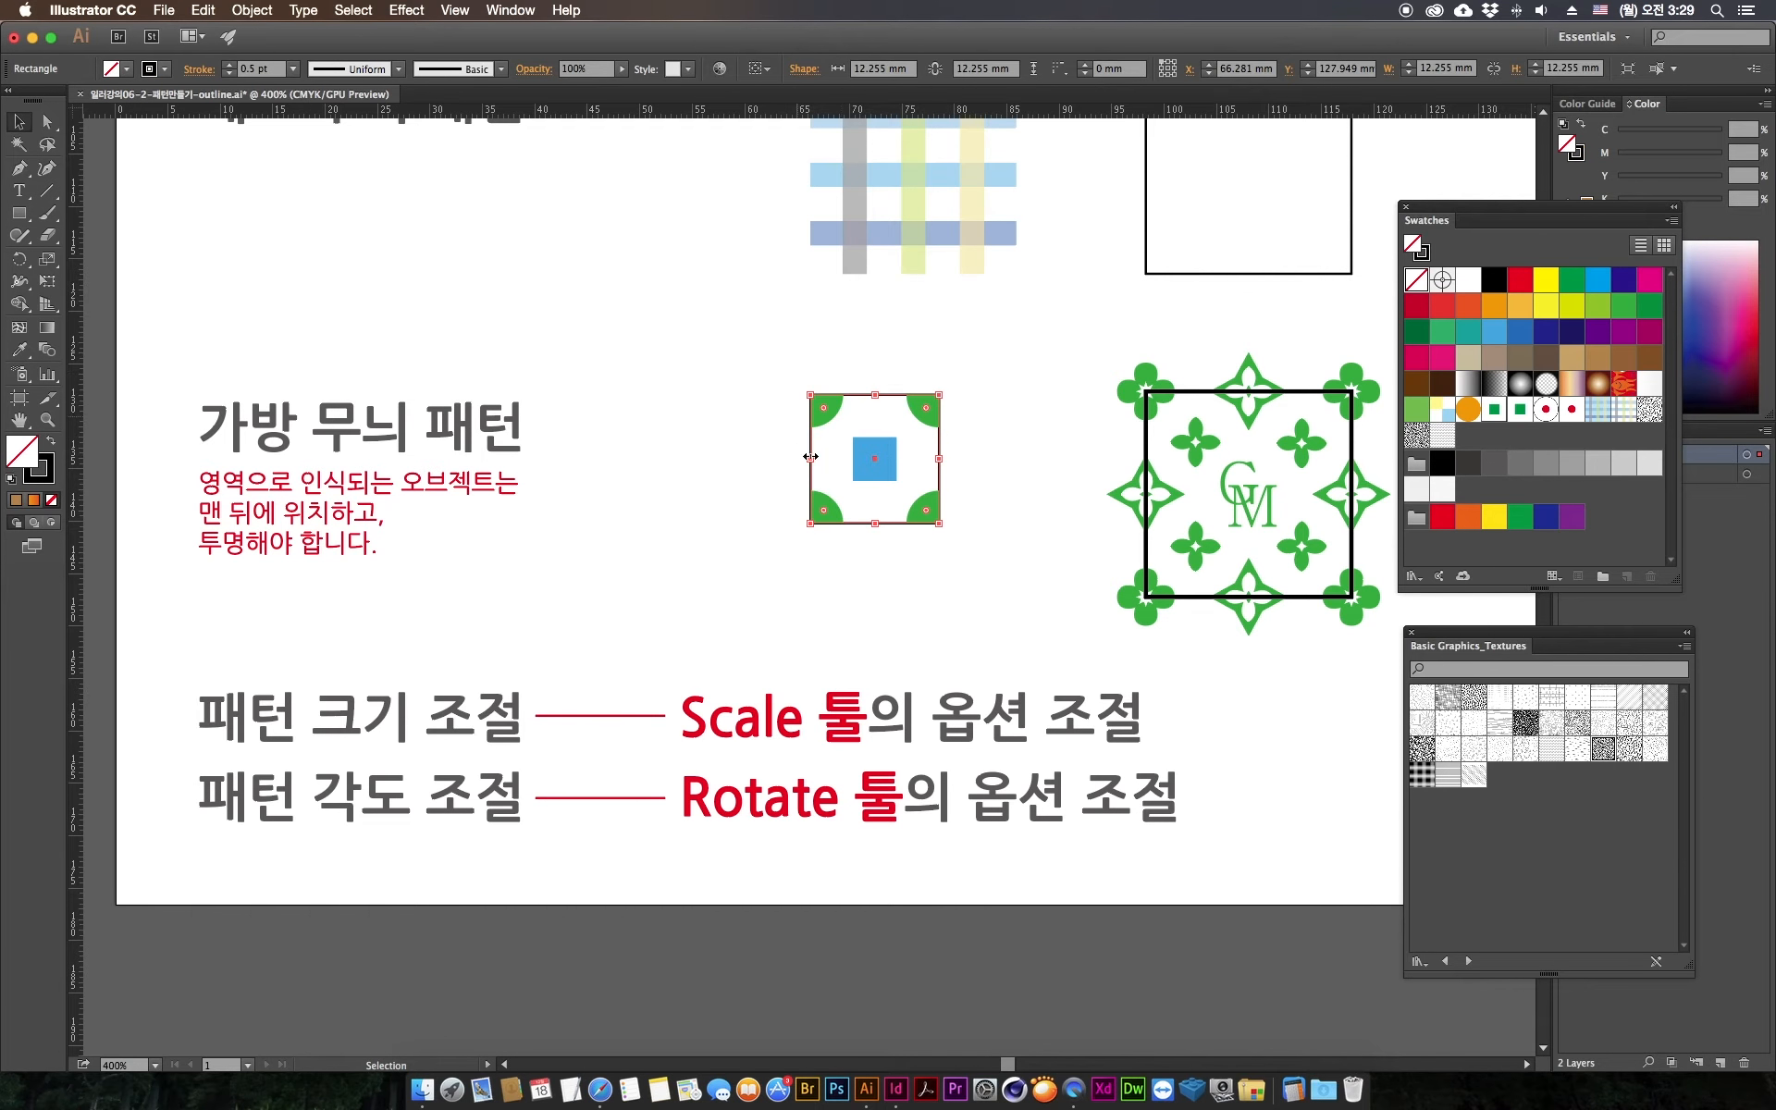
click(46, 475)
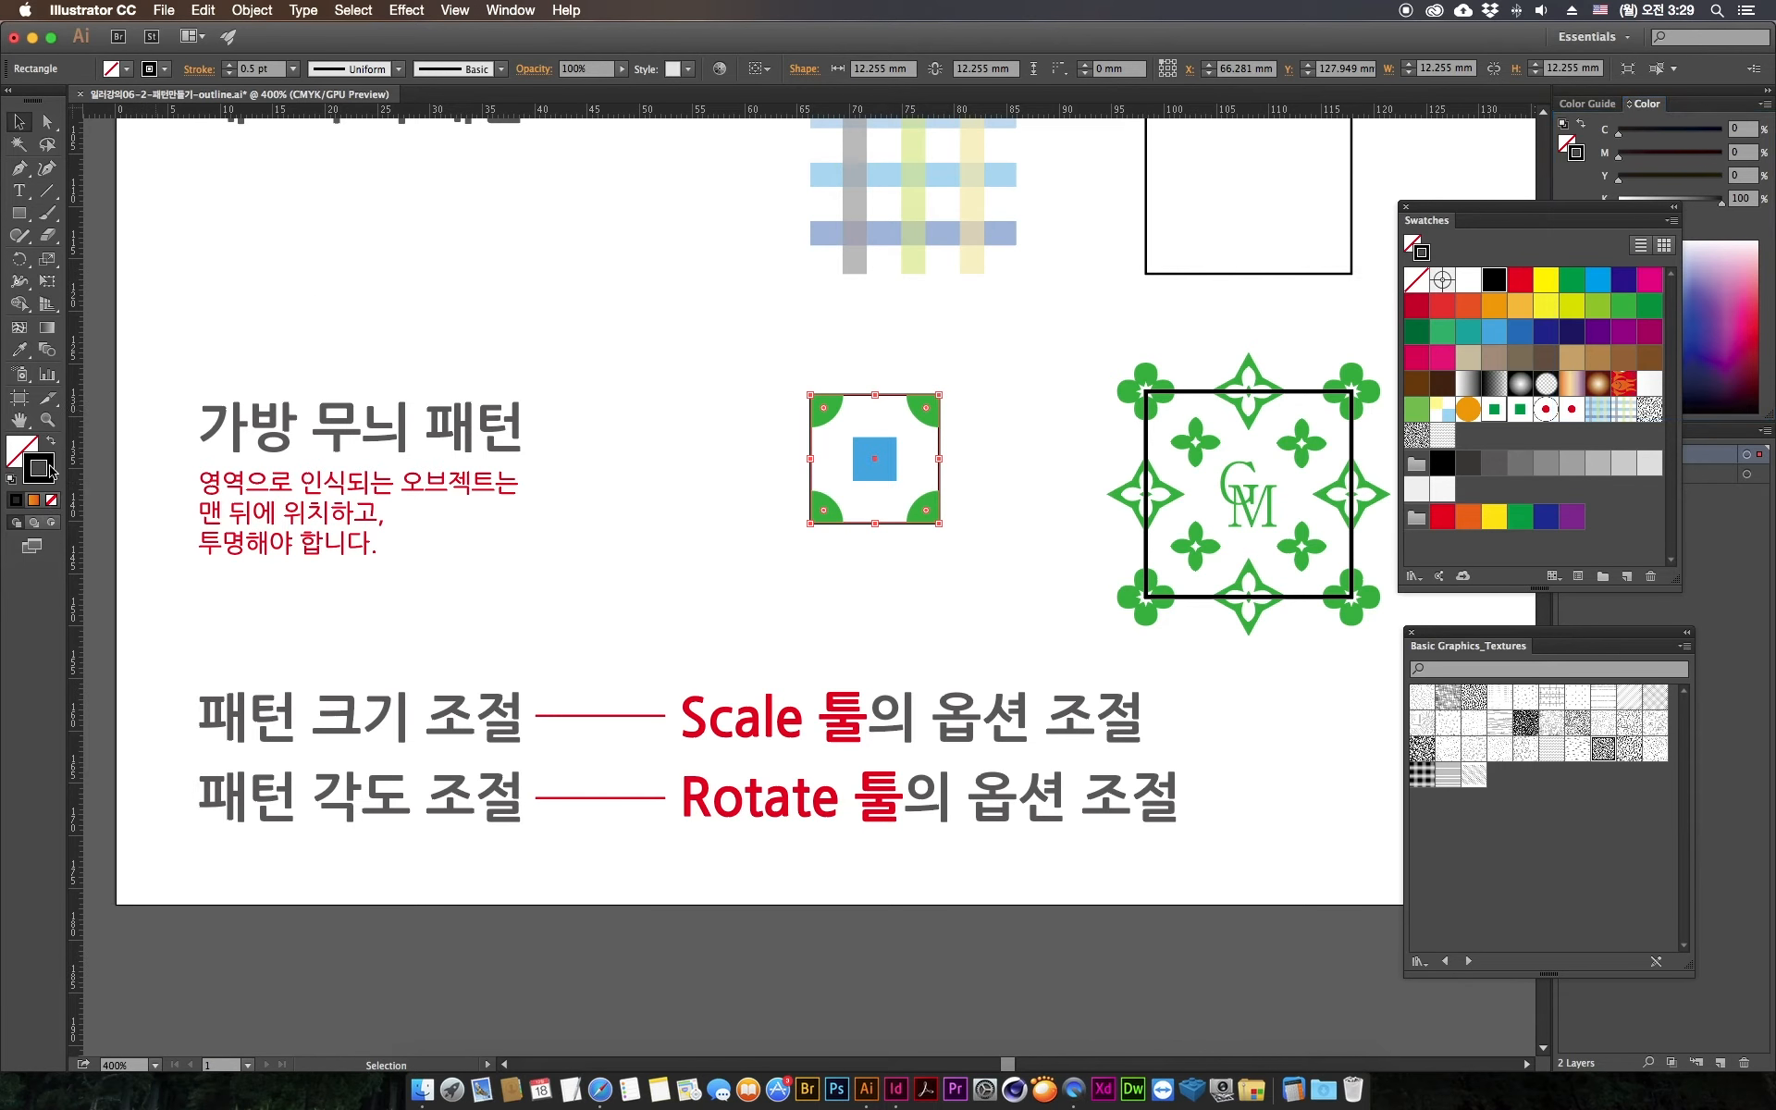
click(51, 500)
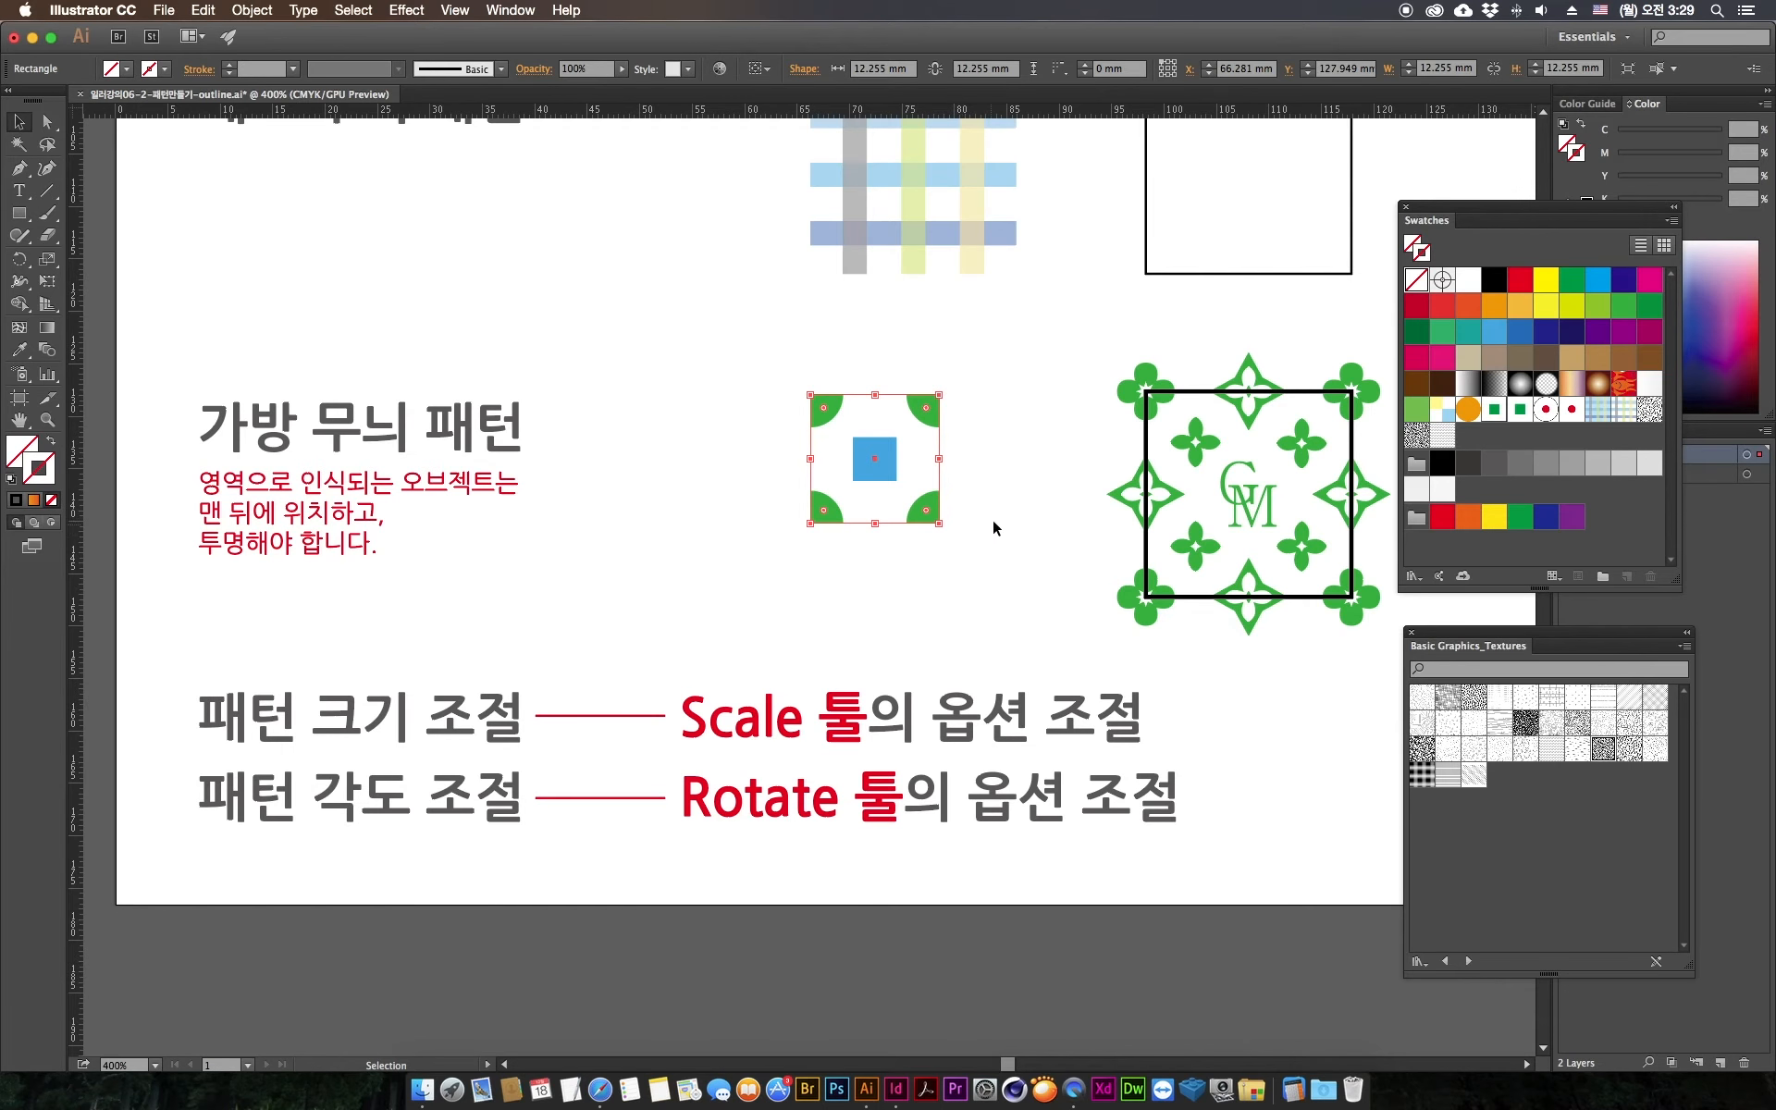
click(931, 446)
click(928, 417)
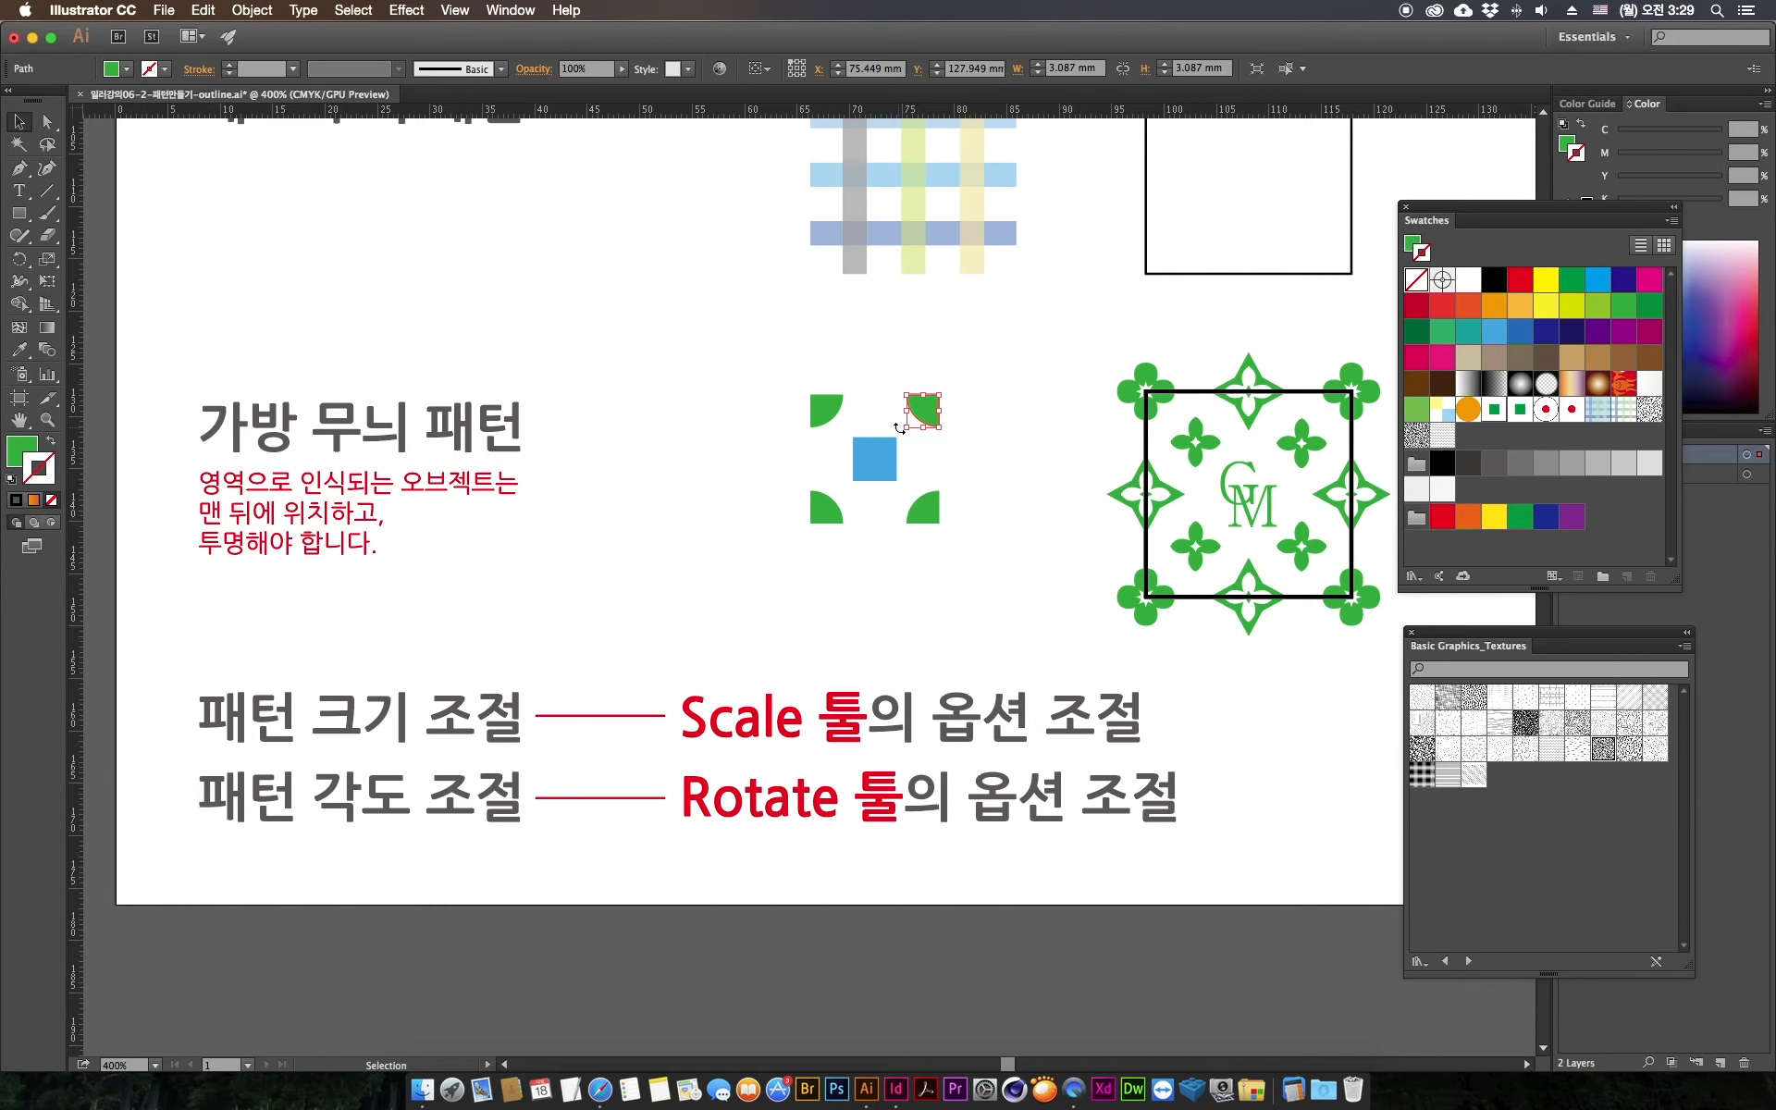
Step: Make a new pattern swatch from the green corners, blue square and invisible bounding square, and deselect the artwork
drag(1007, 556, 725, 272)
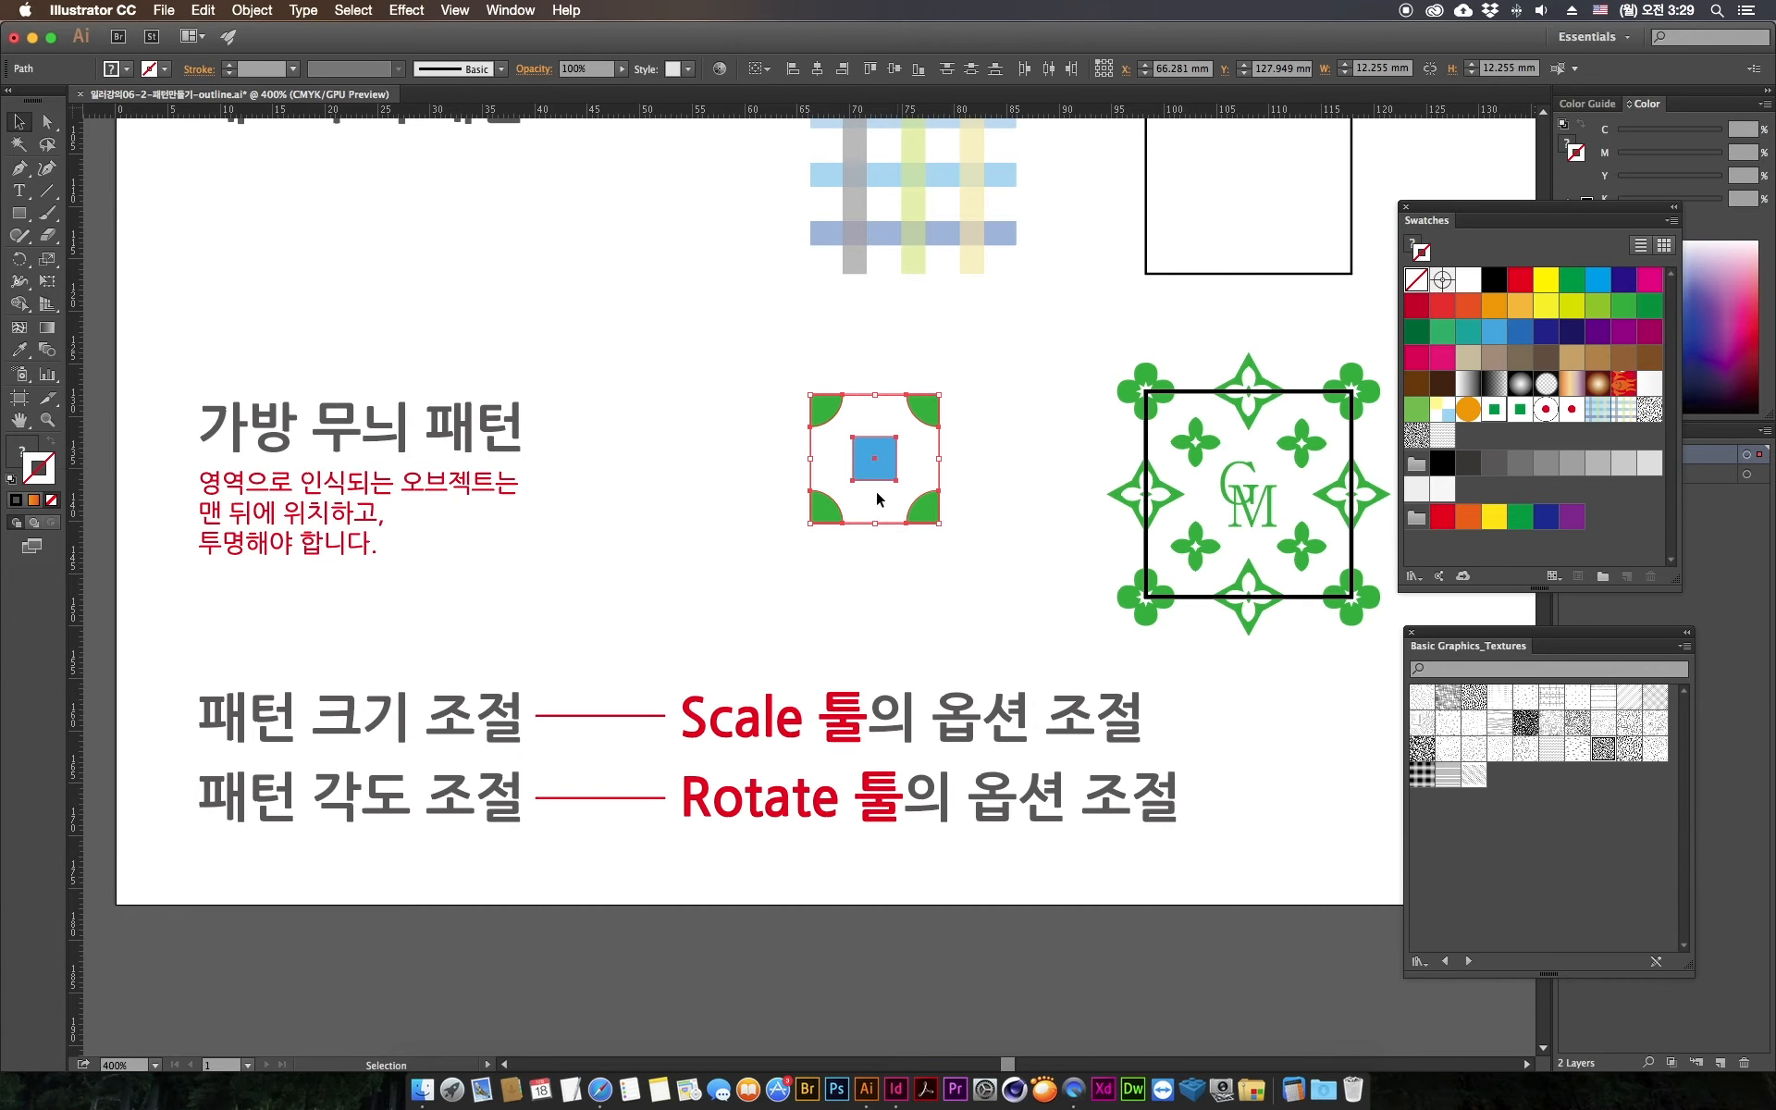
drag(877, 455, 1476, 443)
click(1006, 571)
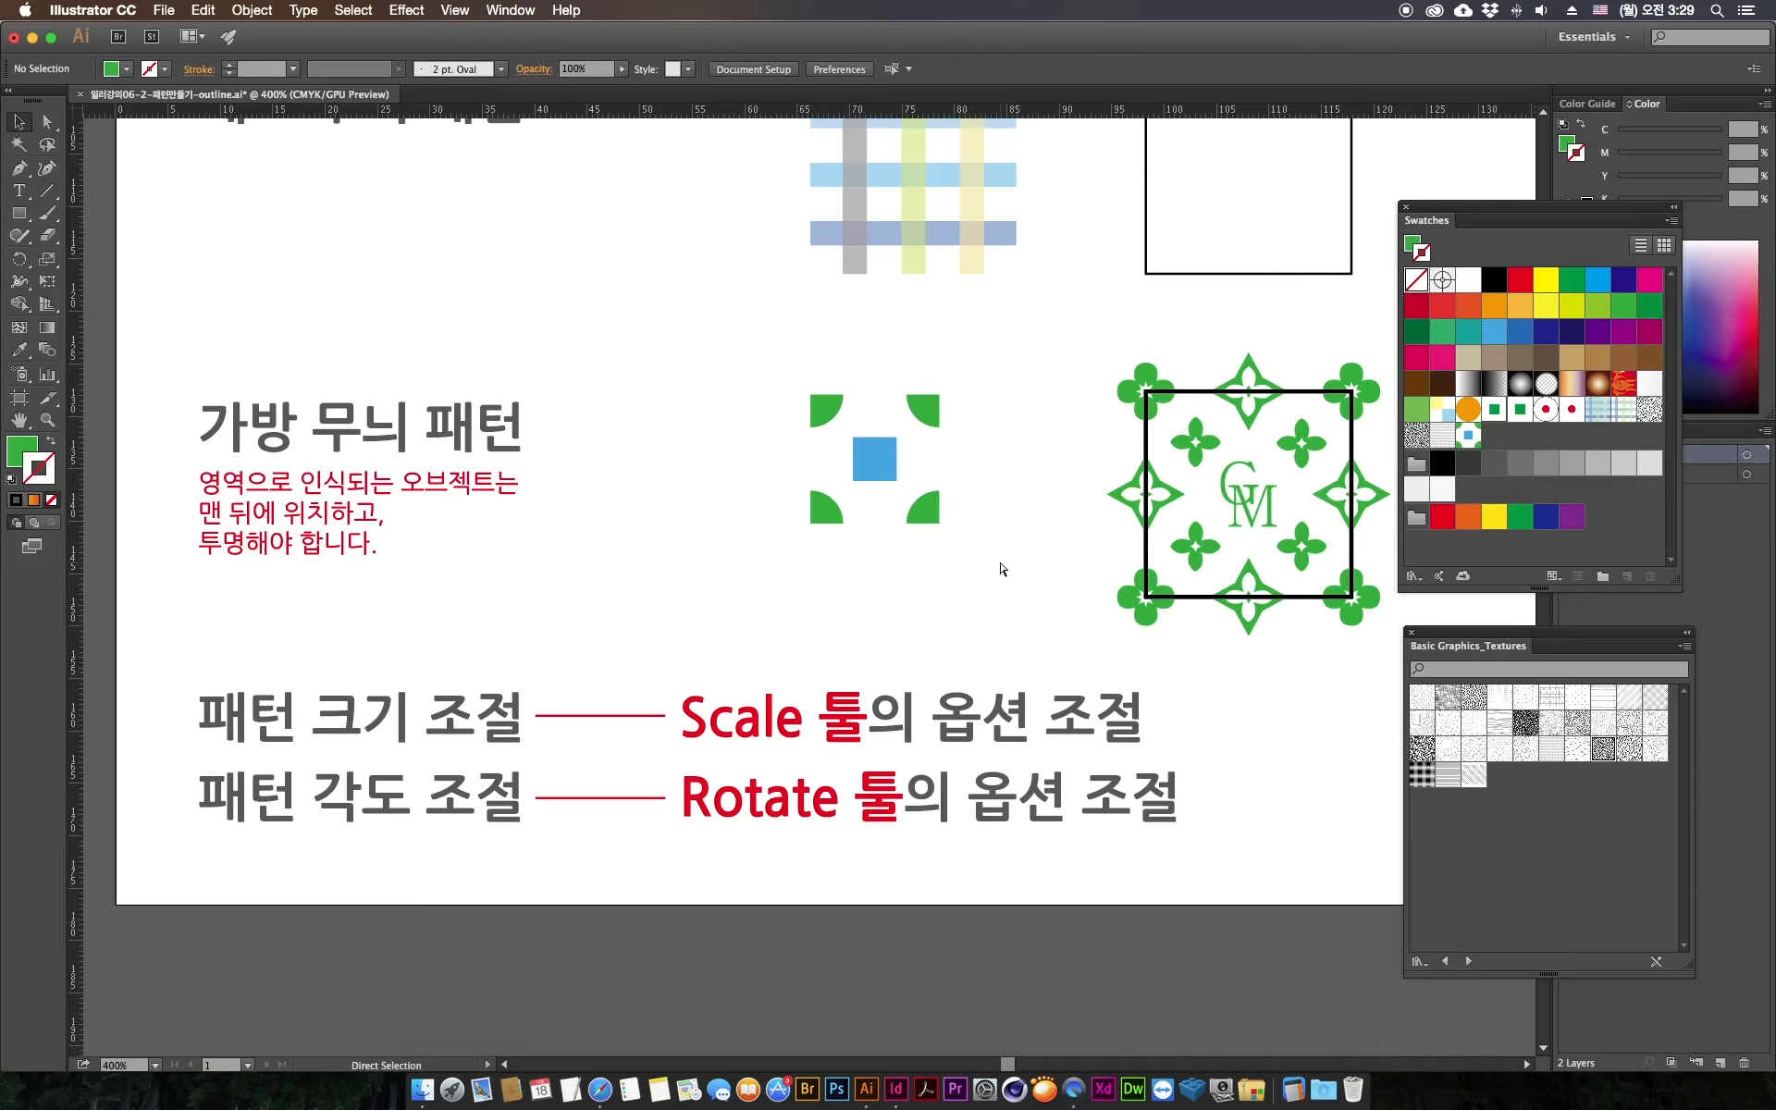
Step: Fill the large plaid rectangle with the new green-and-blue bag pattern swatch, and deselect it
key(super+0)
click(893, 455)
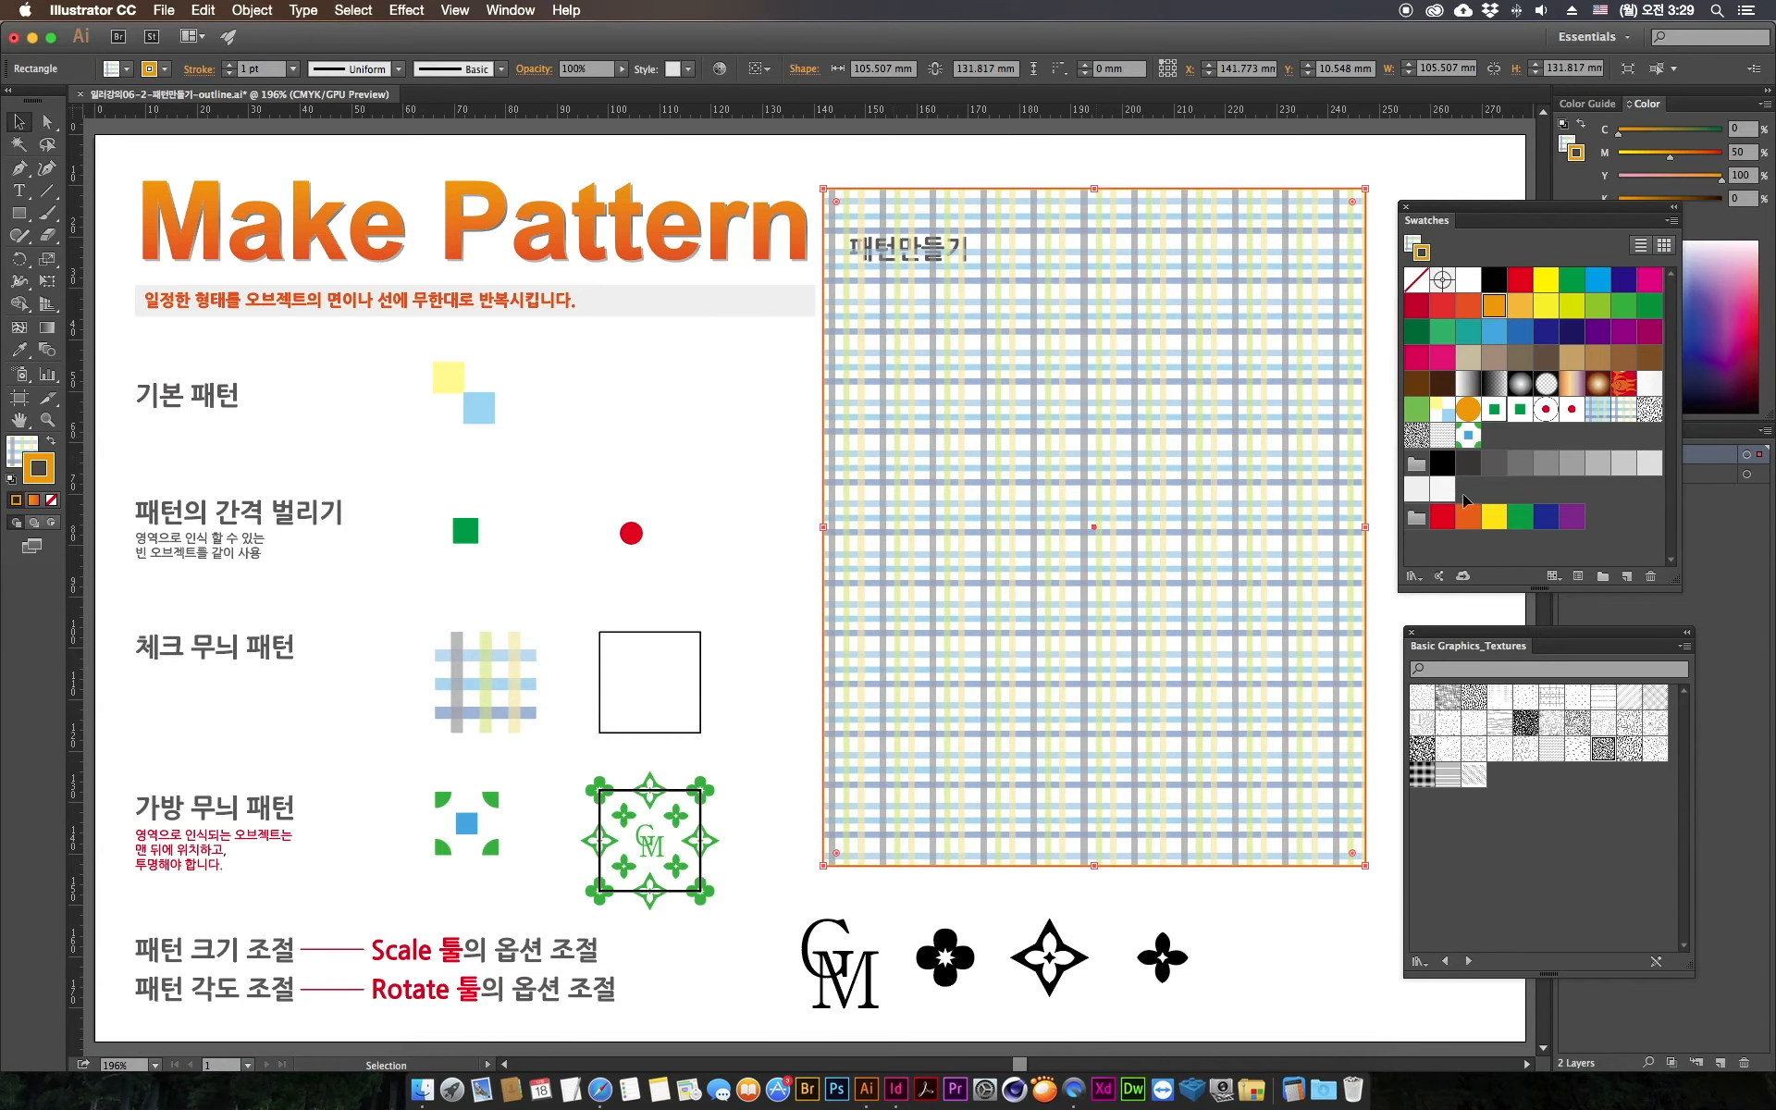
click(1411, 244)
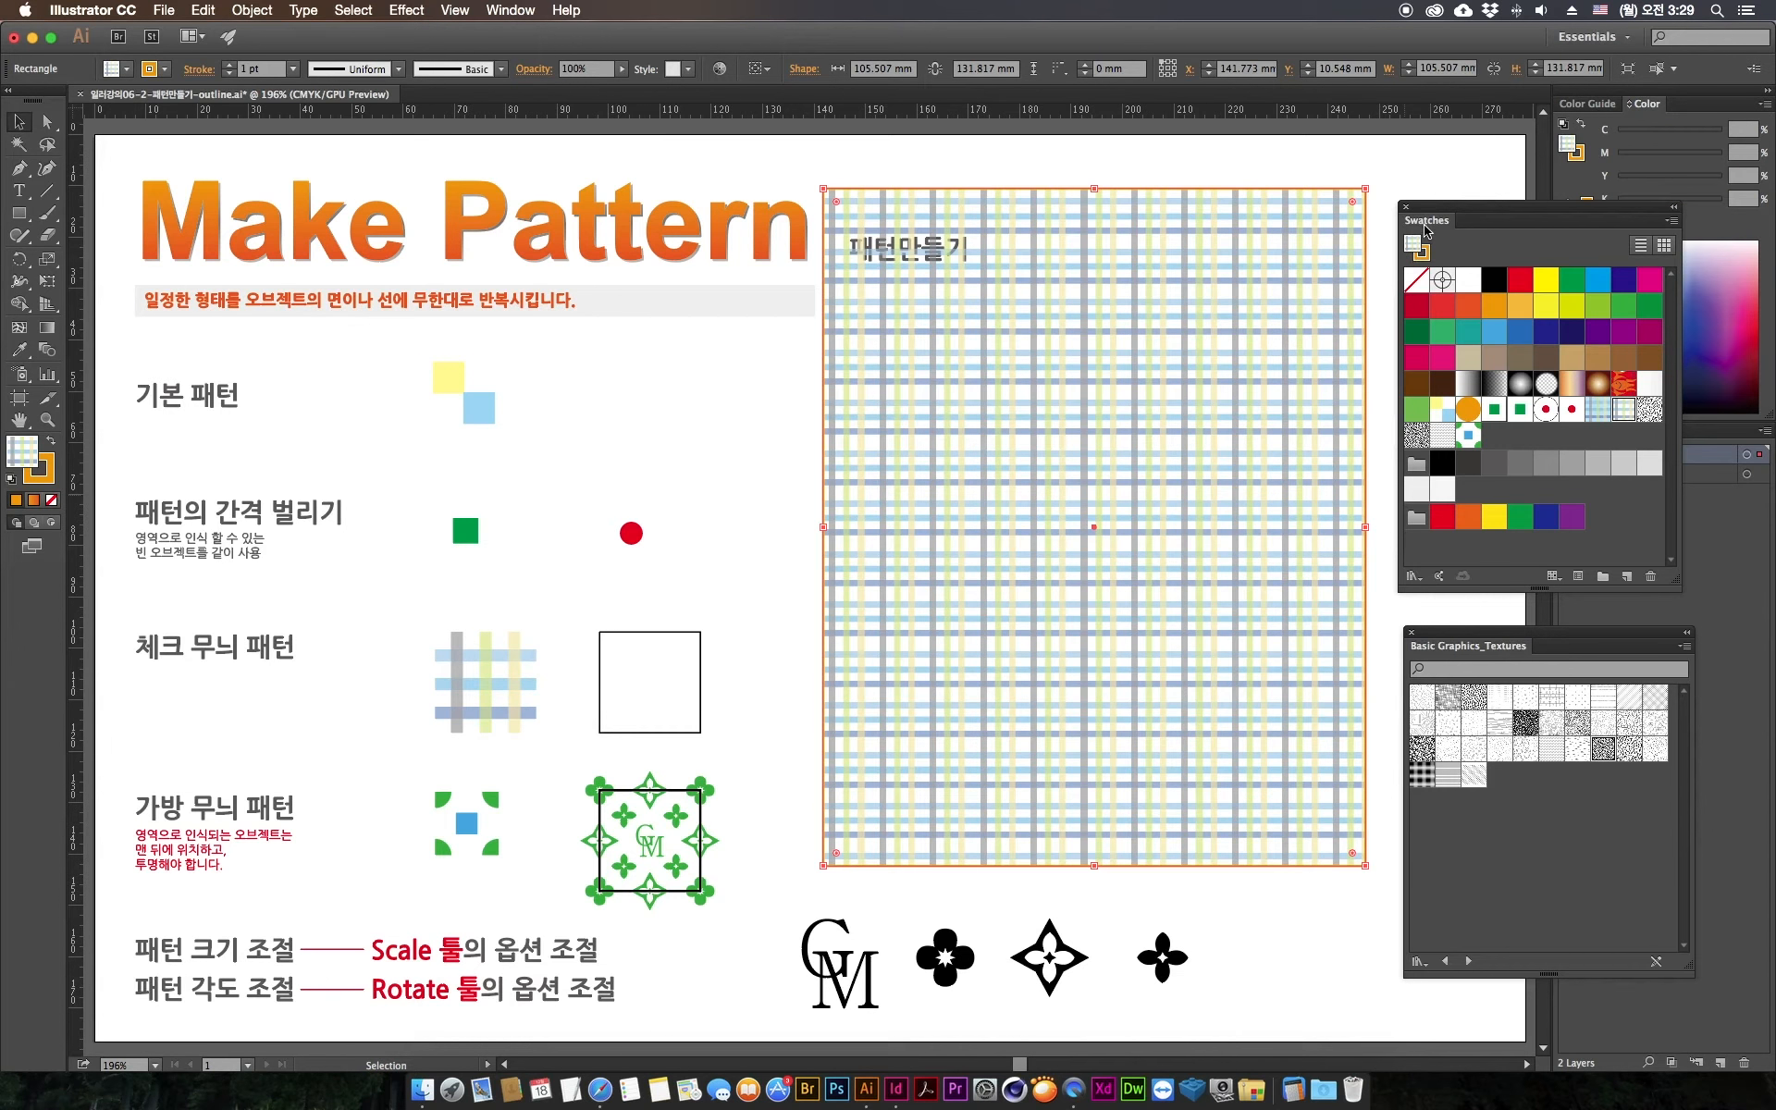
click(1473, 442)
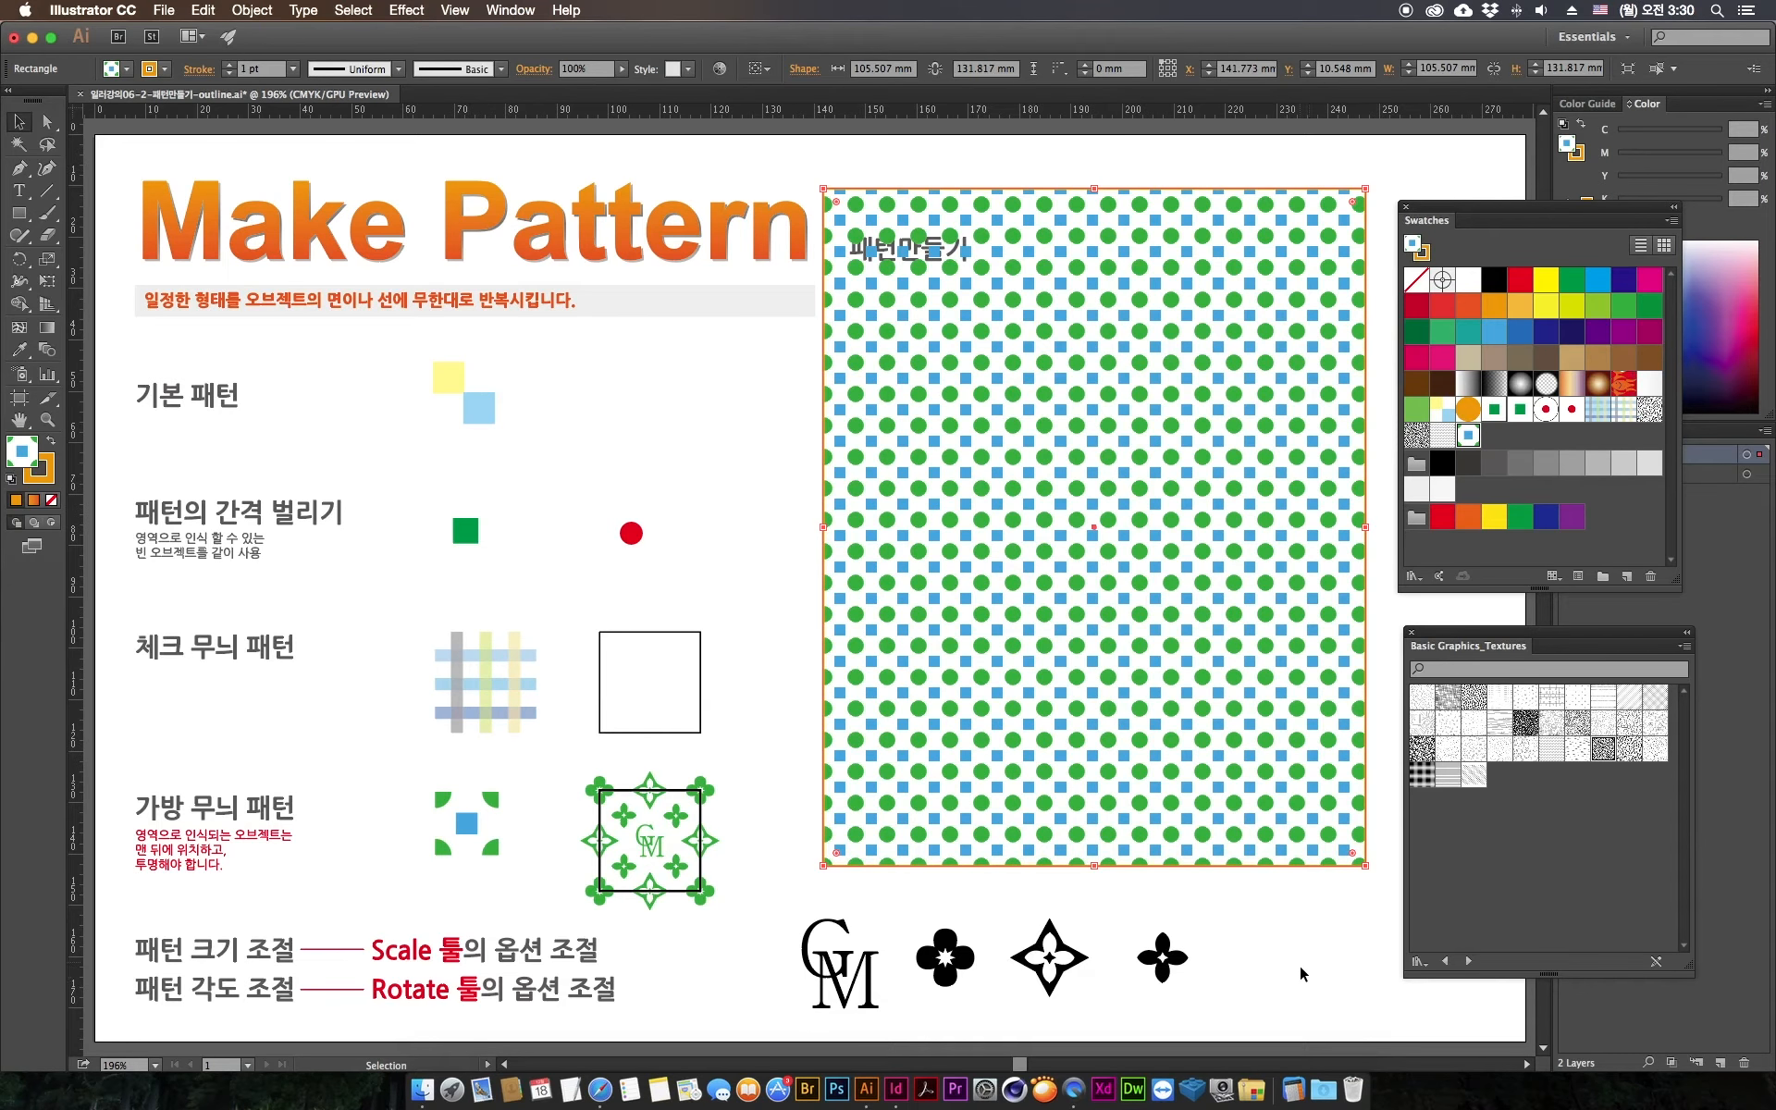
click(1293, 907)
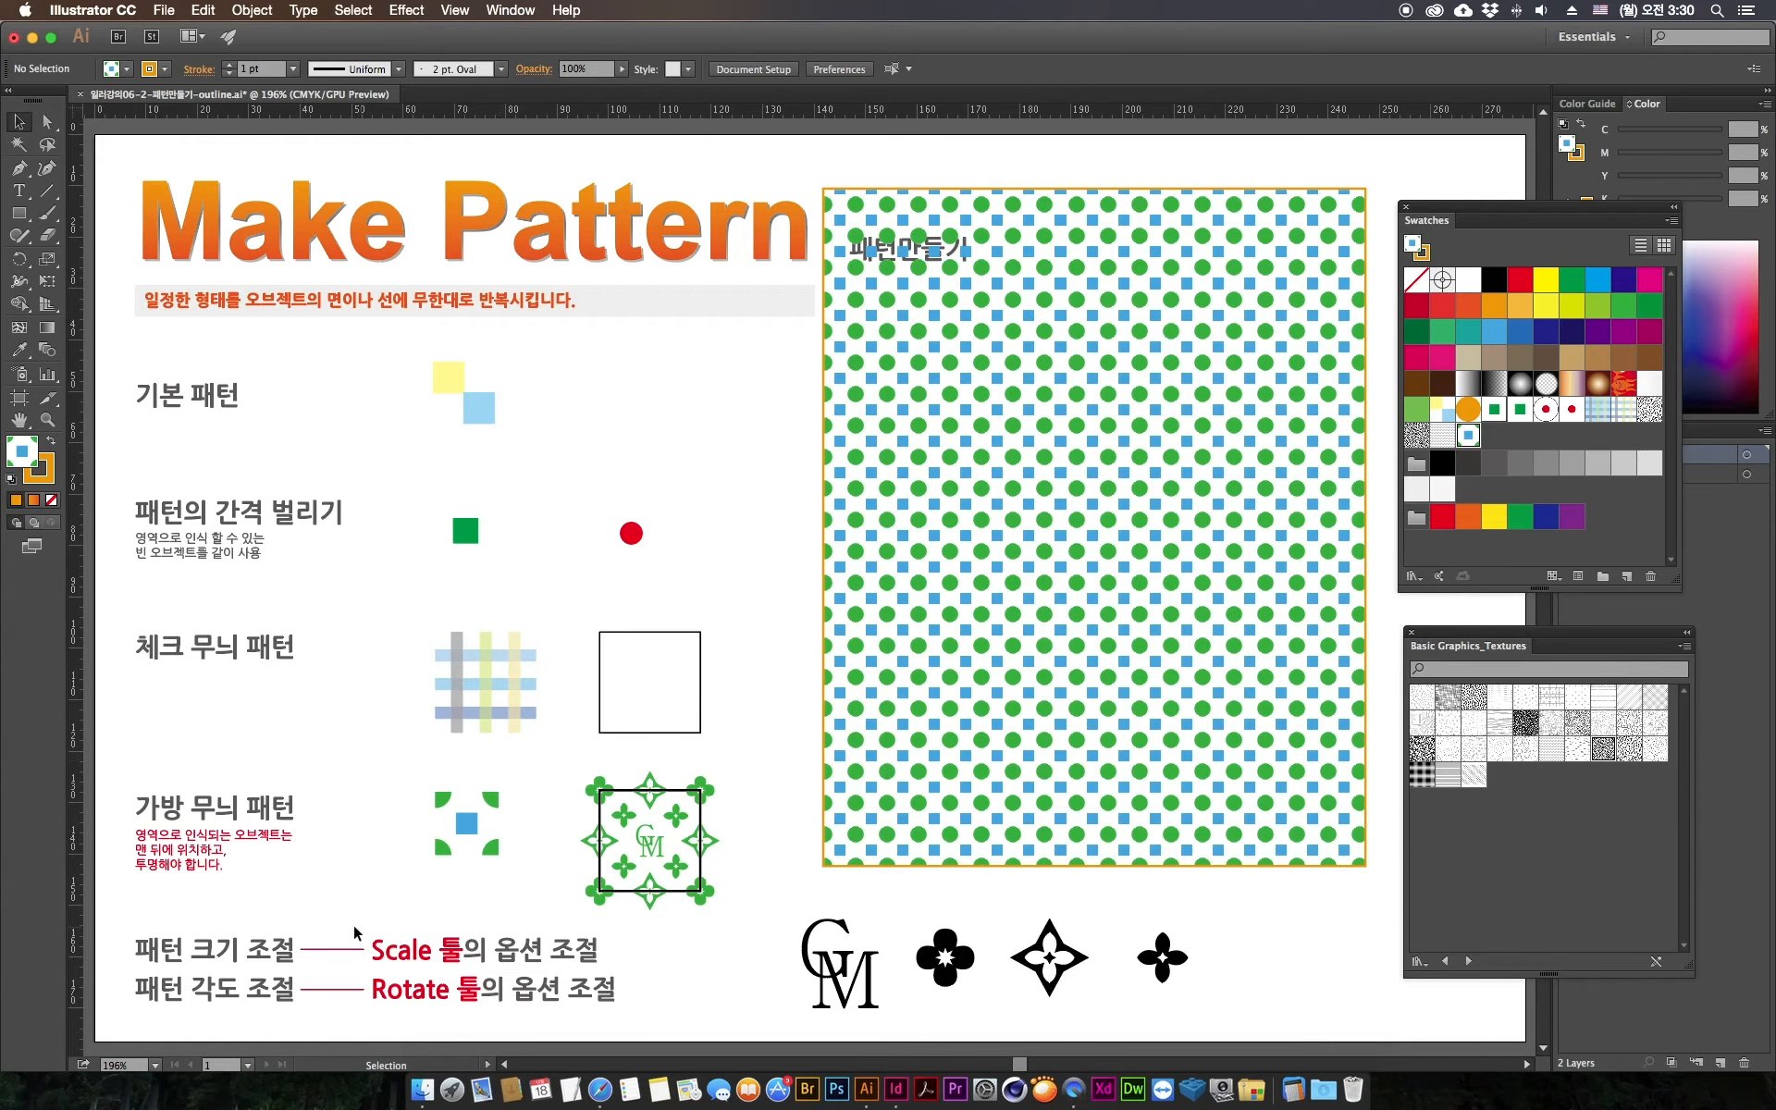
Step: Examine the GM monogram tile up close, selecting all of its artwork and deselecting it
key(a)
key(super+equal)
key(super+equal)
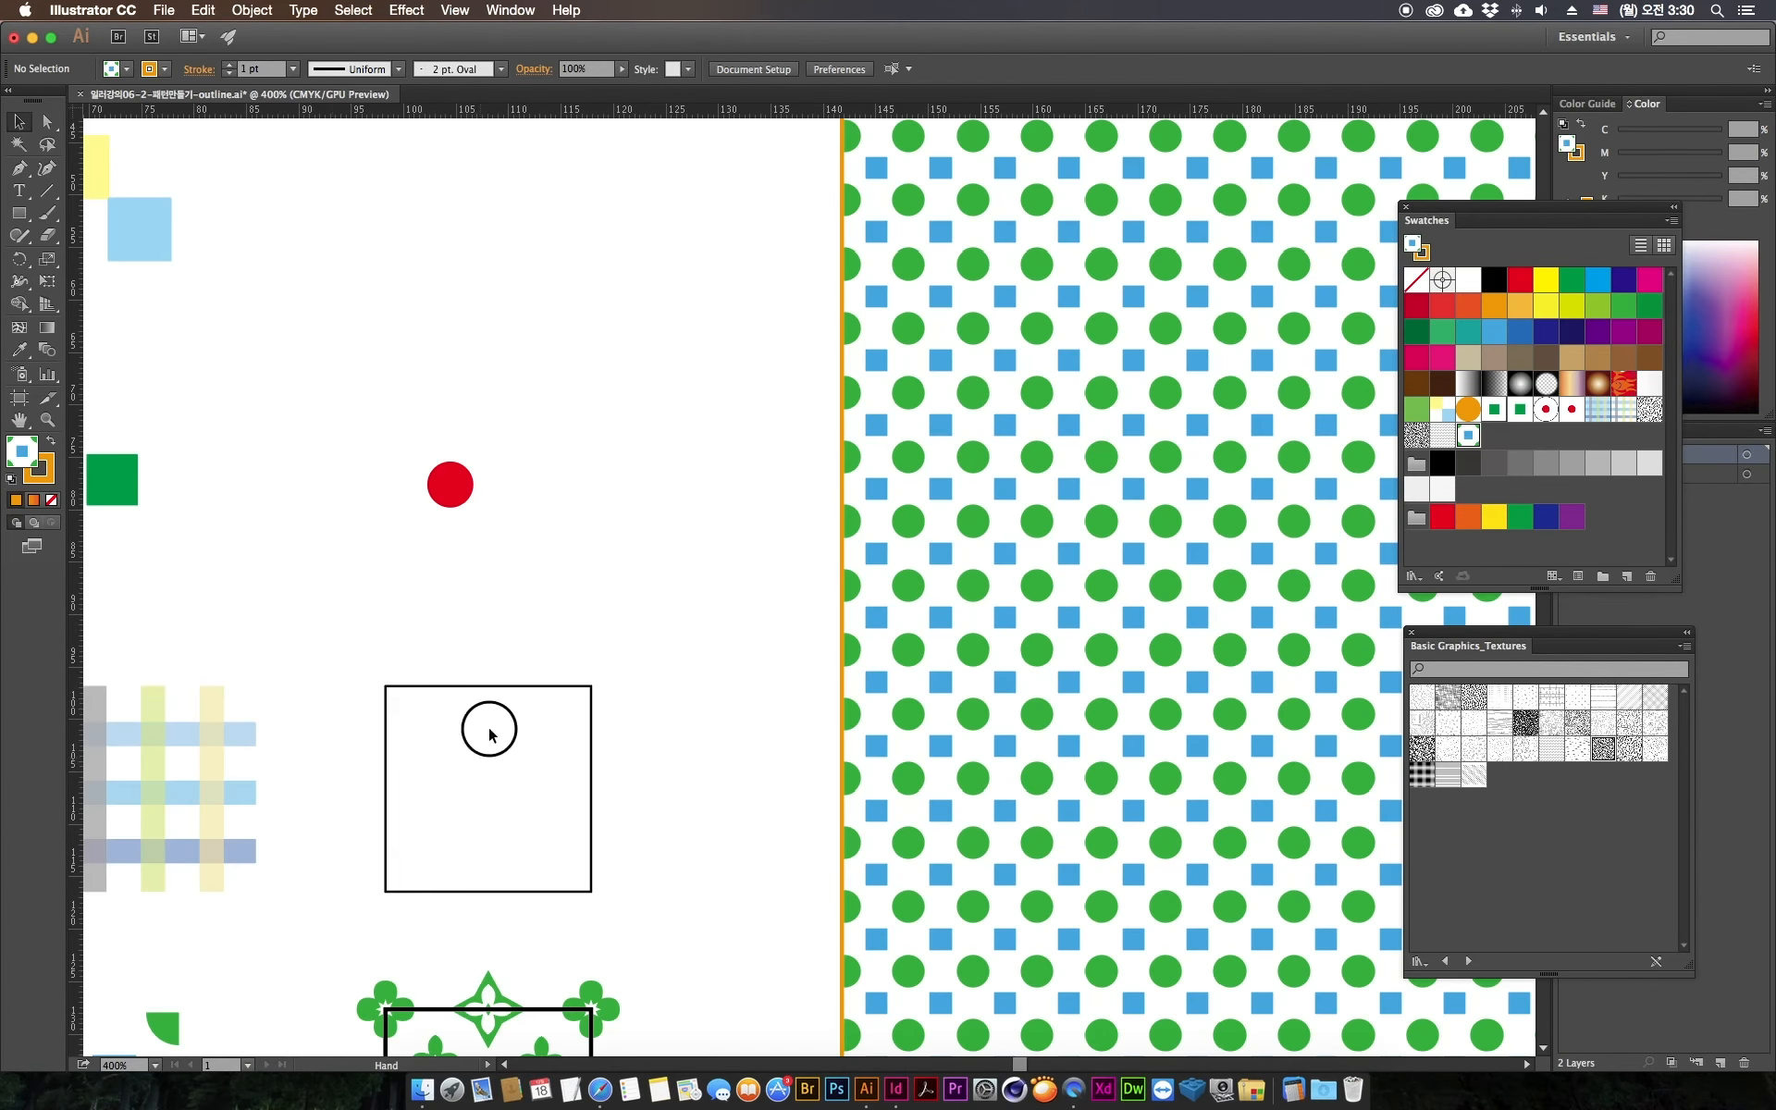
drag(501, 817, 791, 318)
drag(595, 603, 960, 379)
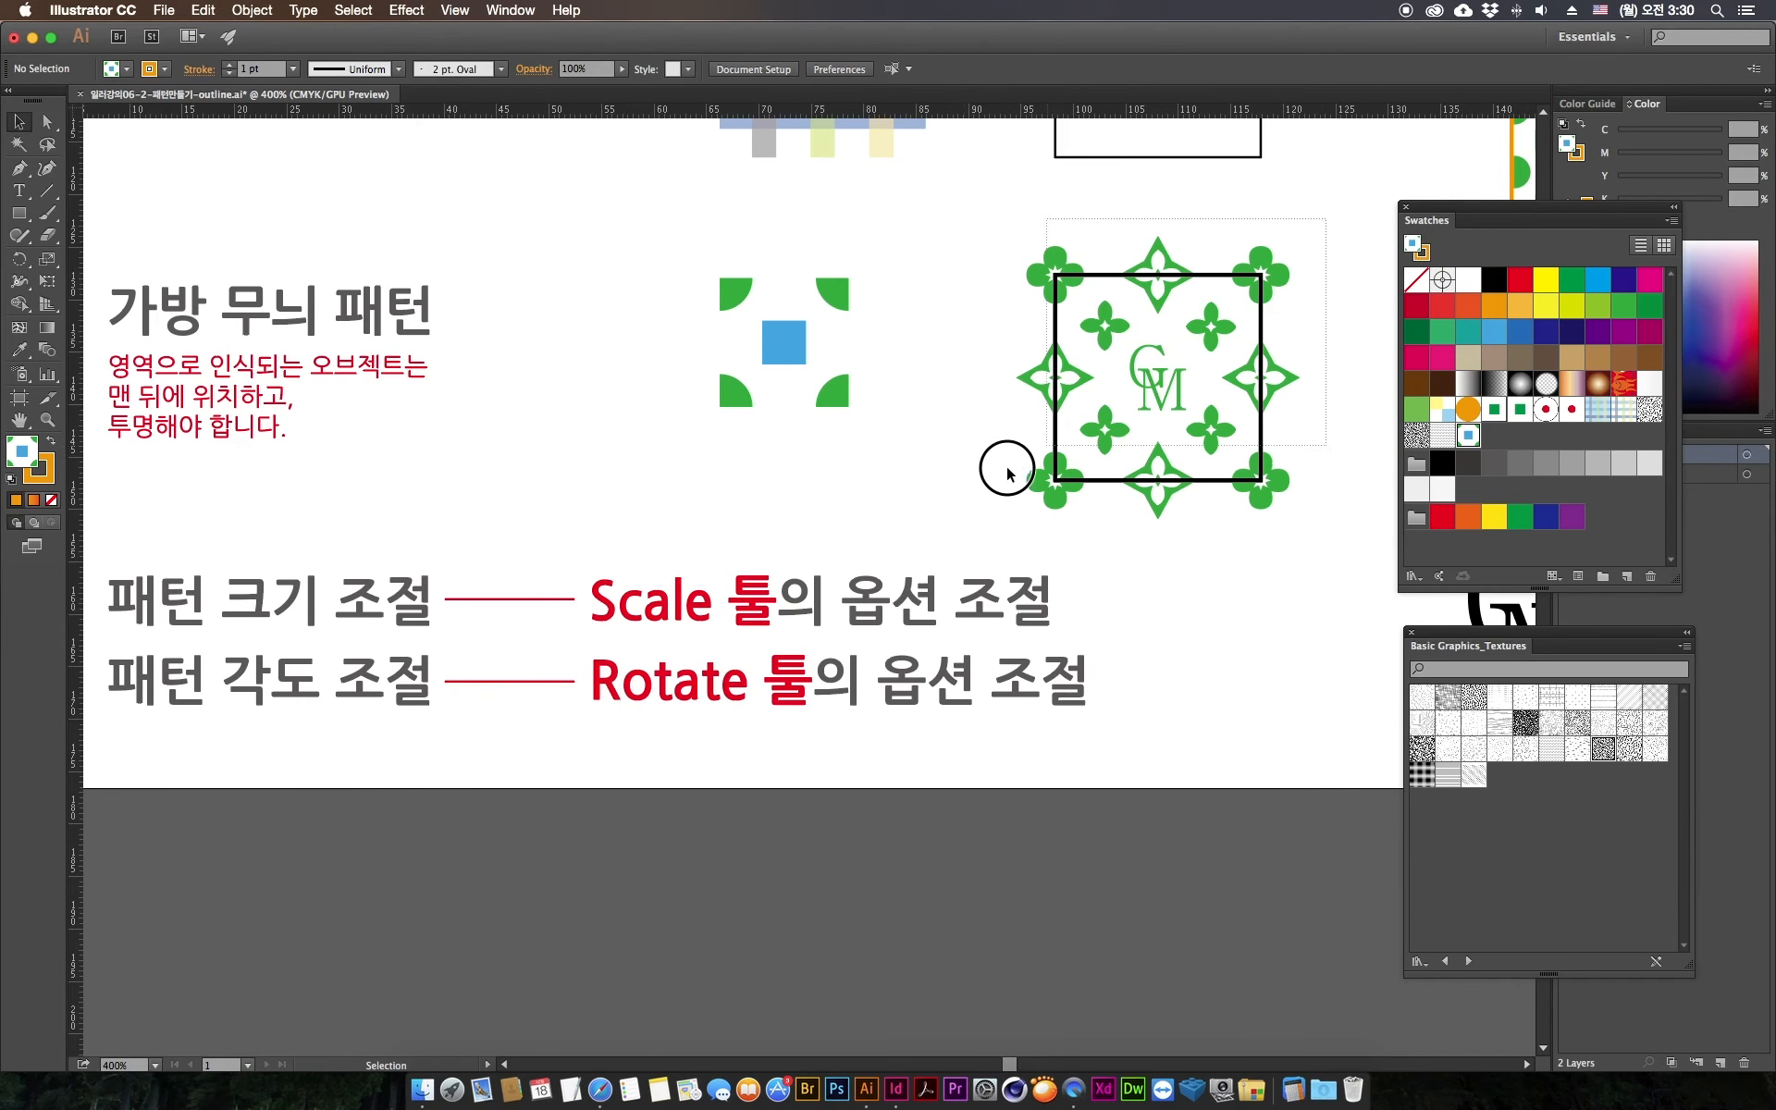
click(979, 469)
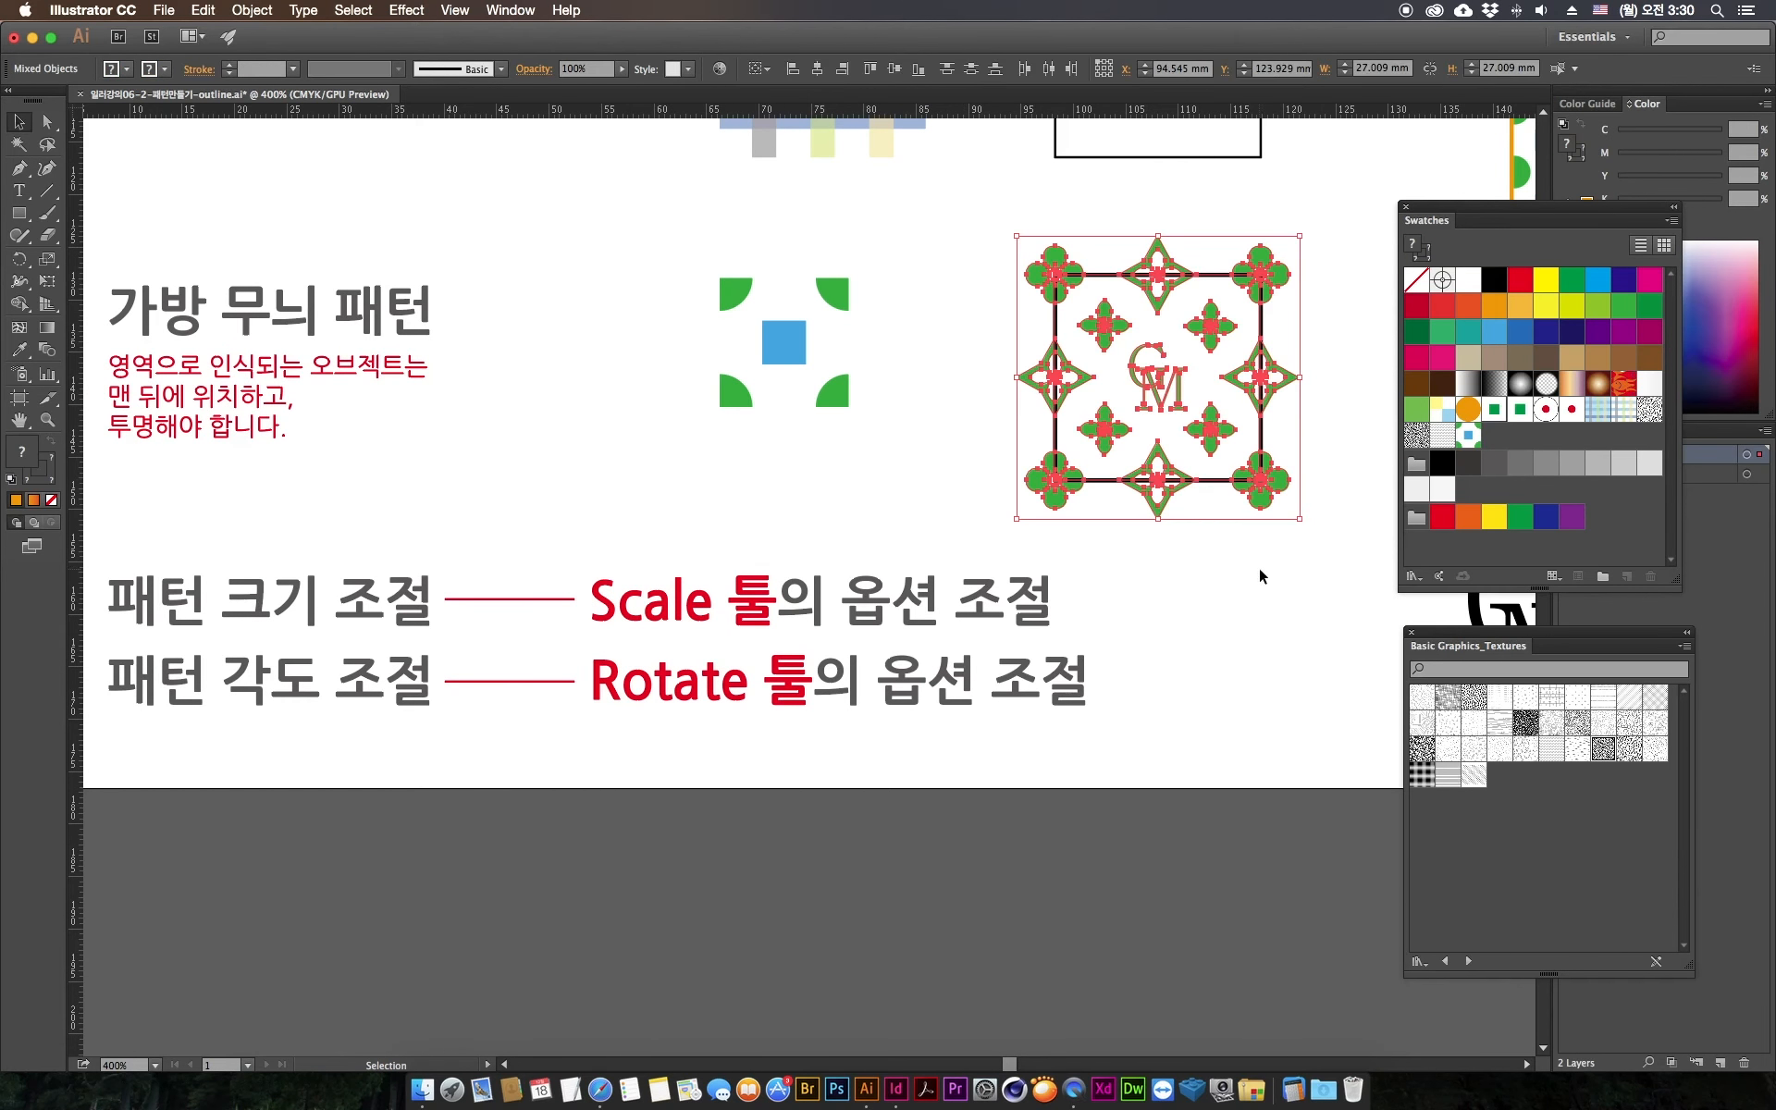
click(1207, 581)
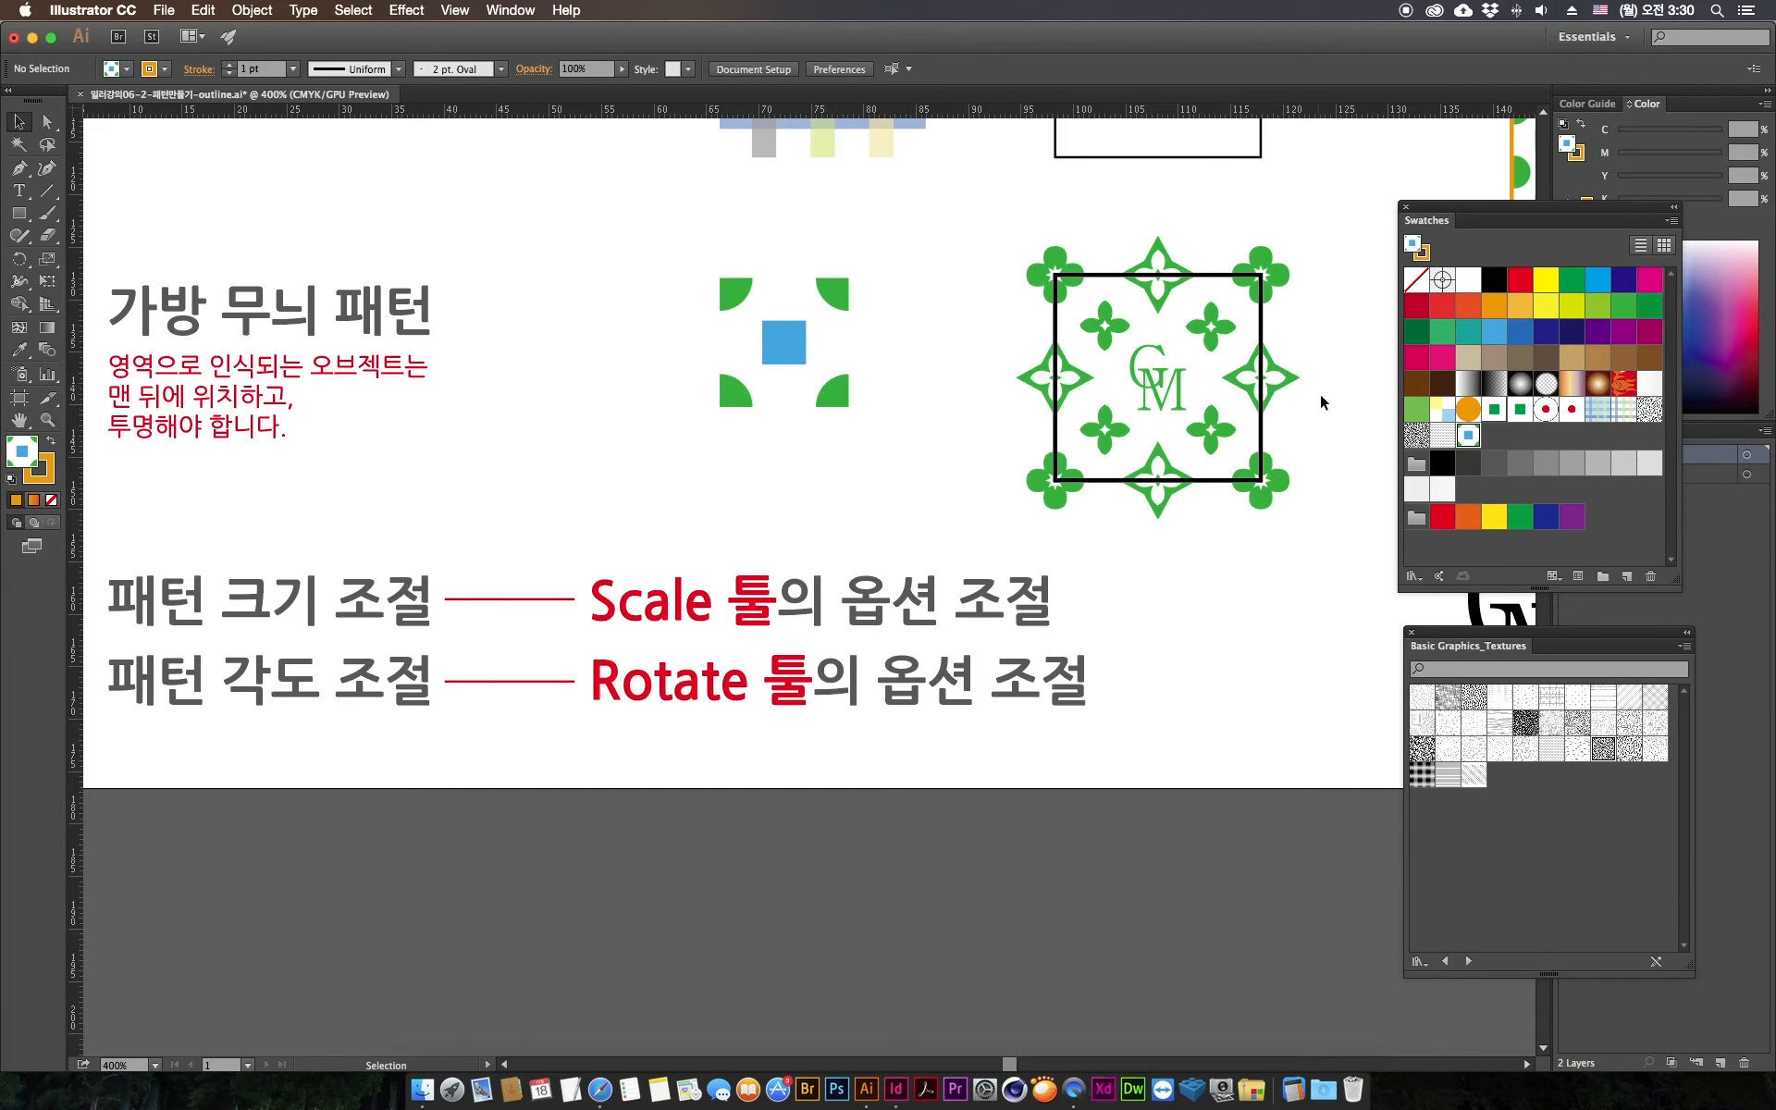
Step: Inspect the black bounding square of the GM tile and how the flower motifs sit across its edges
click(1261, 319)
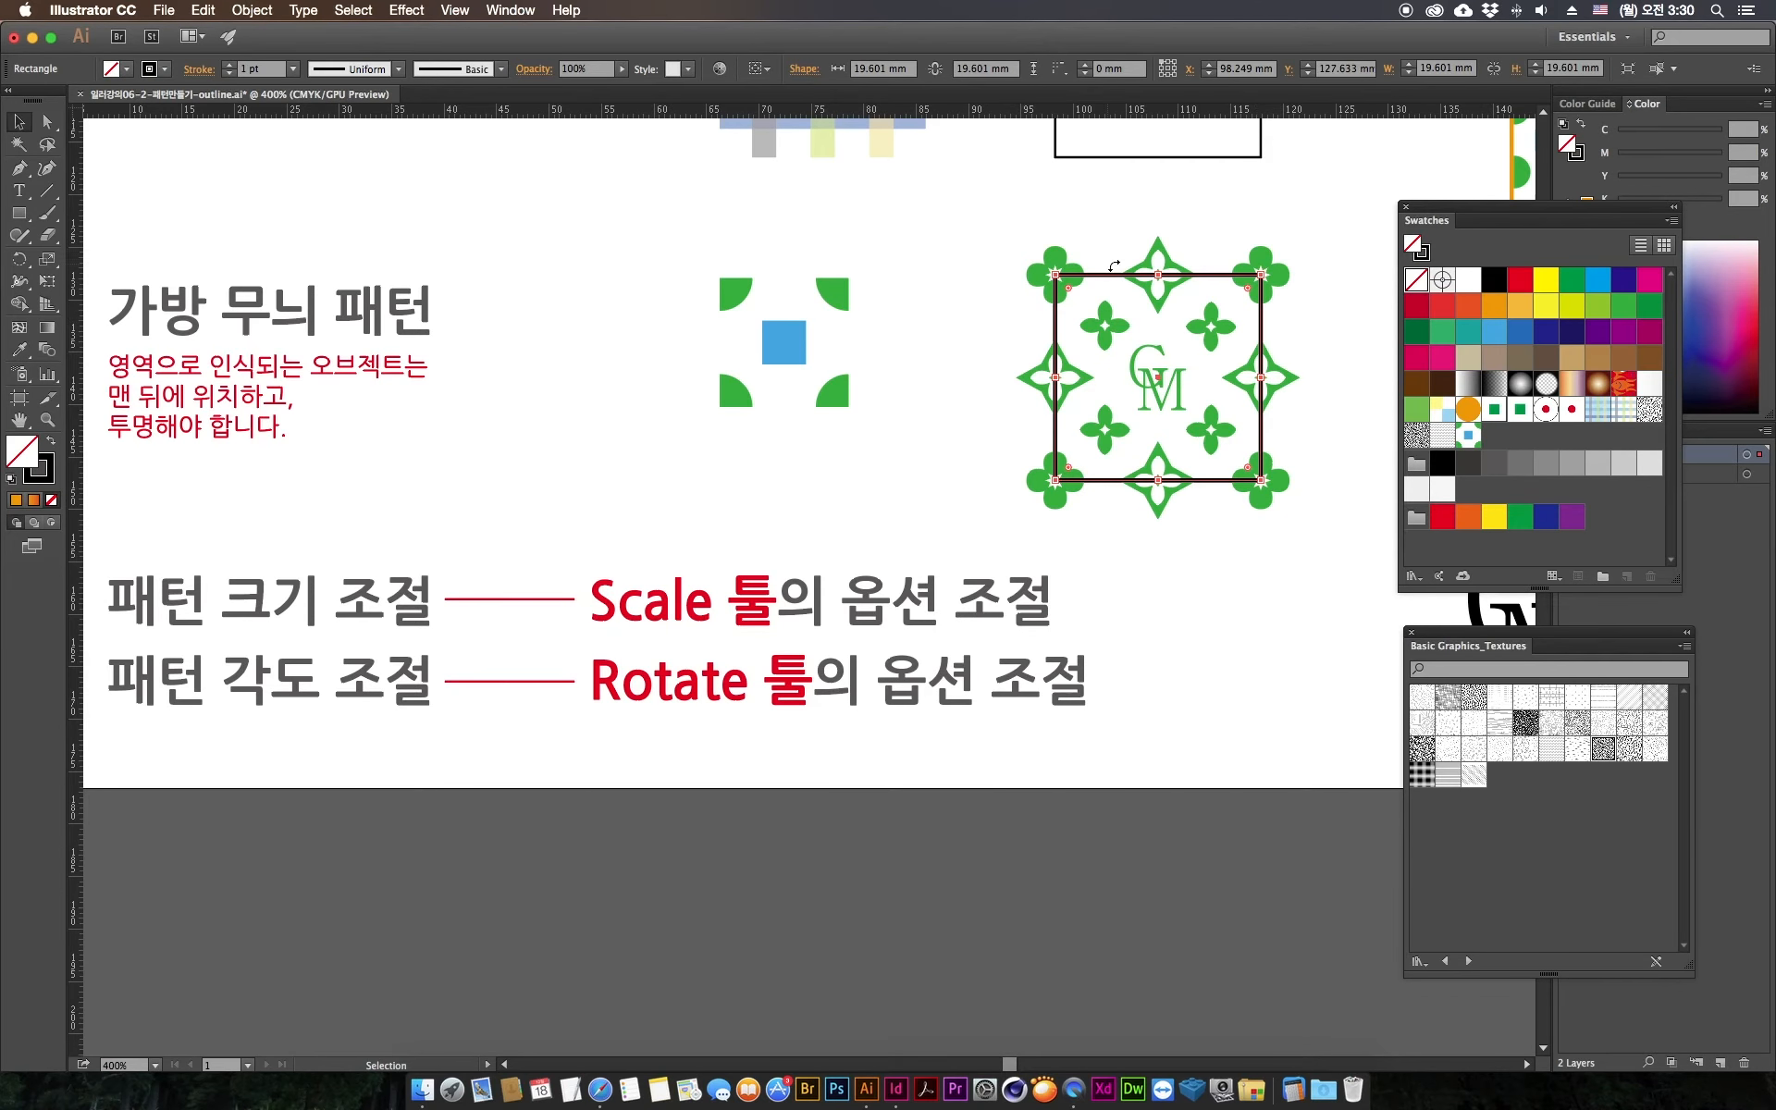
drag(1223, 572, 1312, 315)
click(1301, 321)
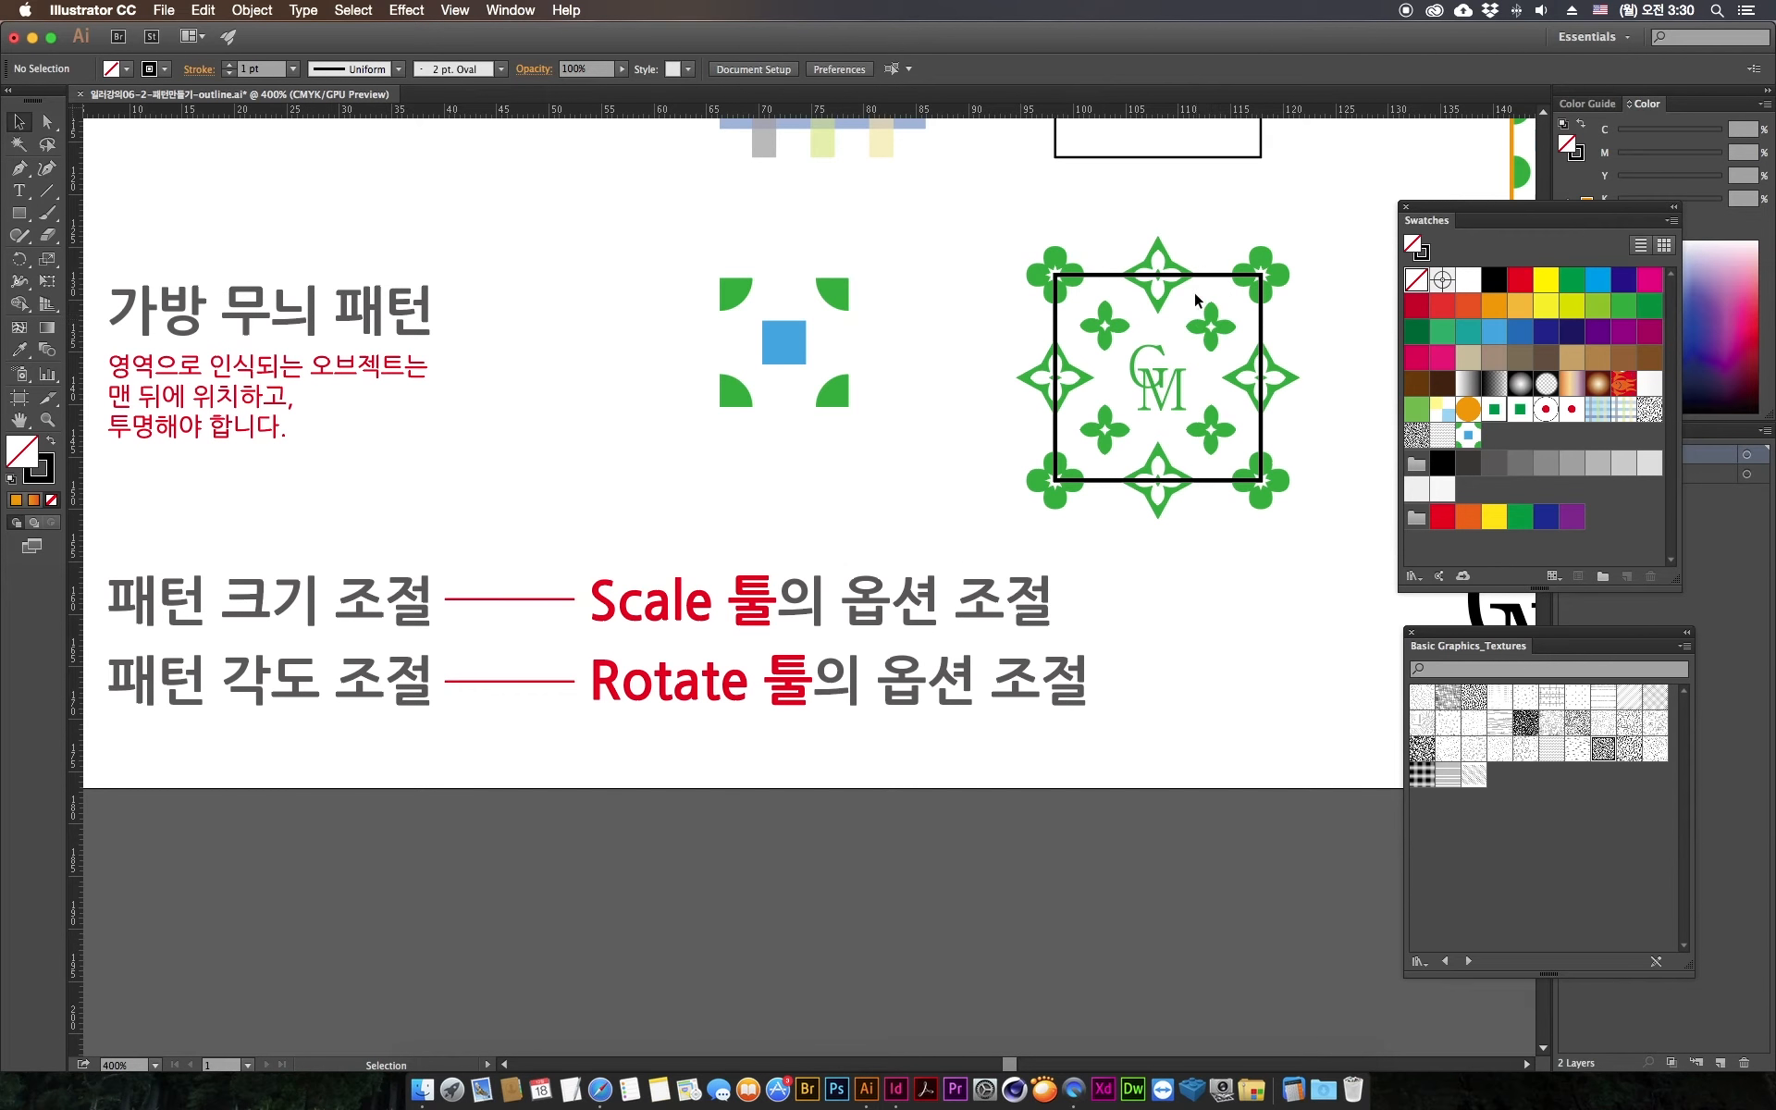
drag(1107, 257, 1101, 308)
drag(1102, 238, 1105, 292)
click(1102, 317)
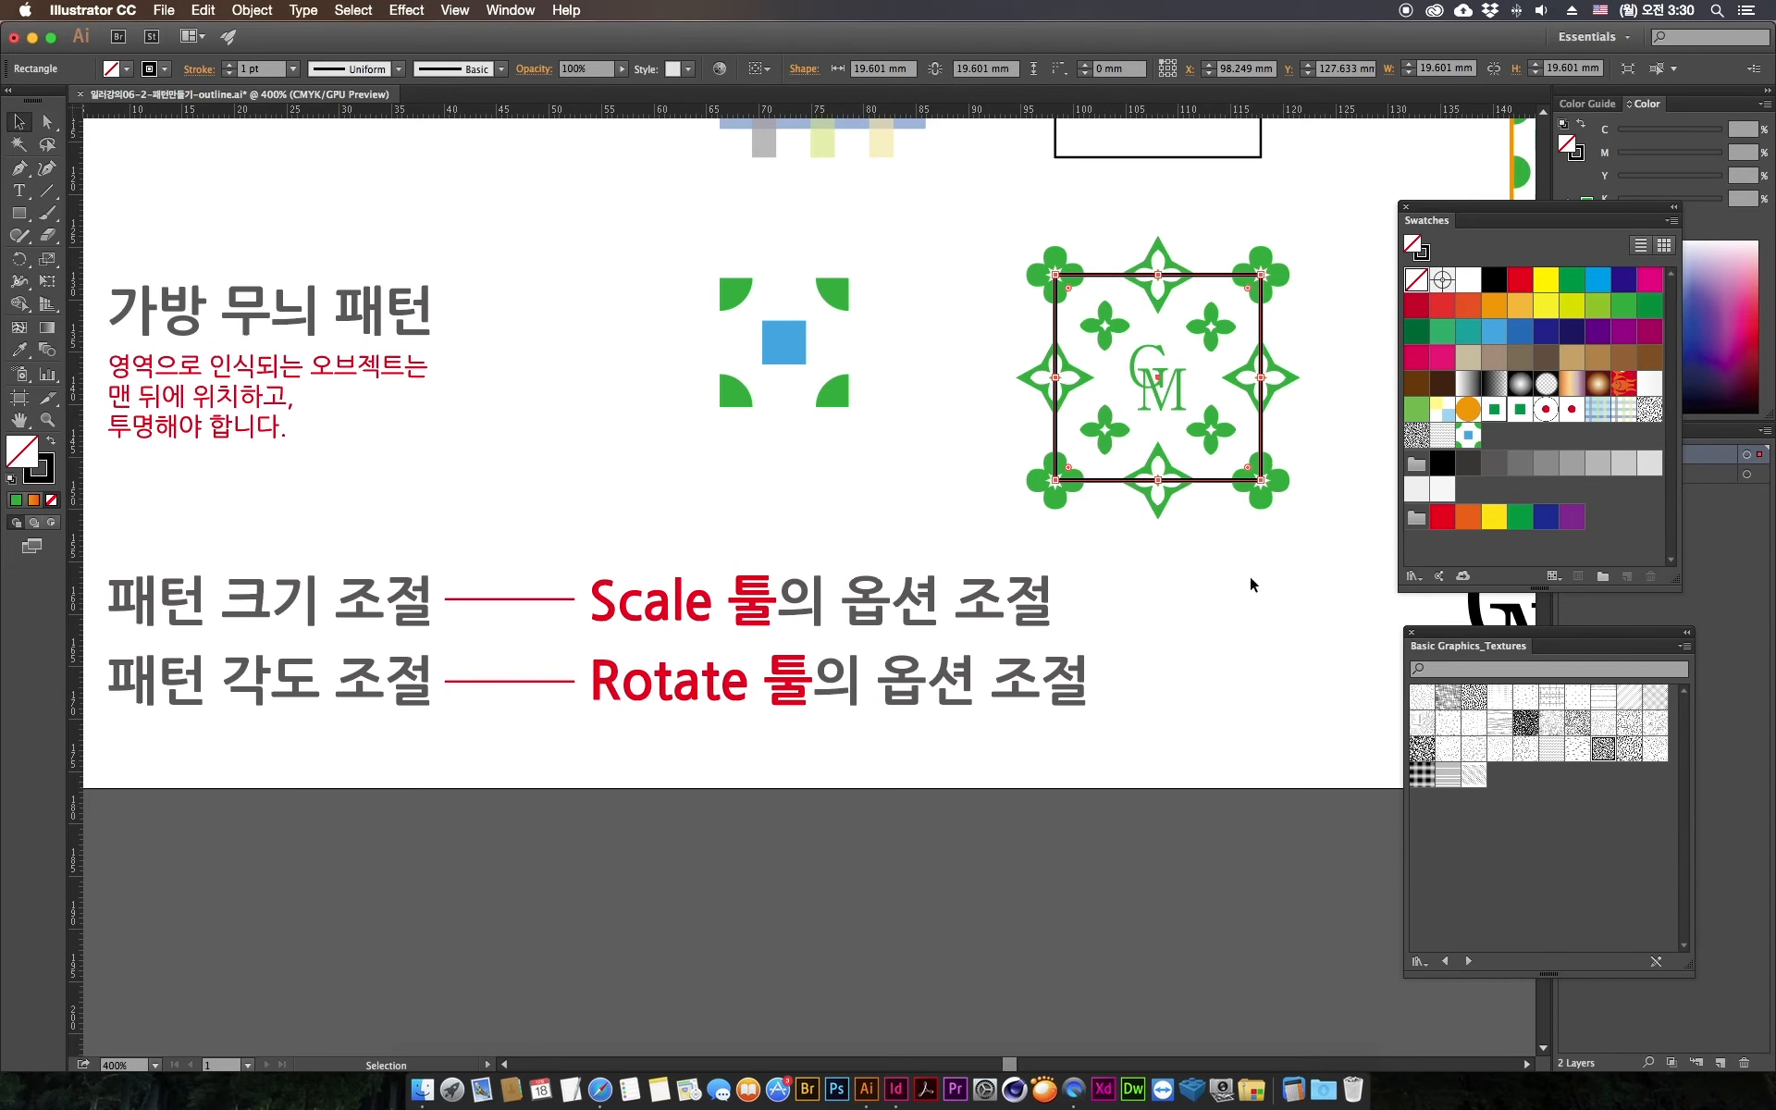
Step: Make a new pattern swatch from the whole GM monogram tile with its black-stroked bounding square, and deselect the artwork
drag(1320, 516, 1013, 240)
drag(1088, 477, 1508, 467)
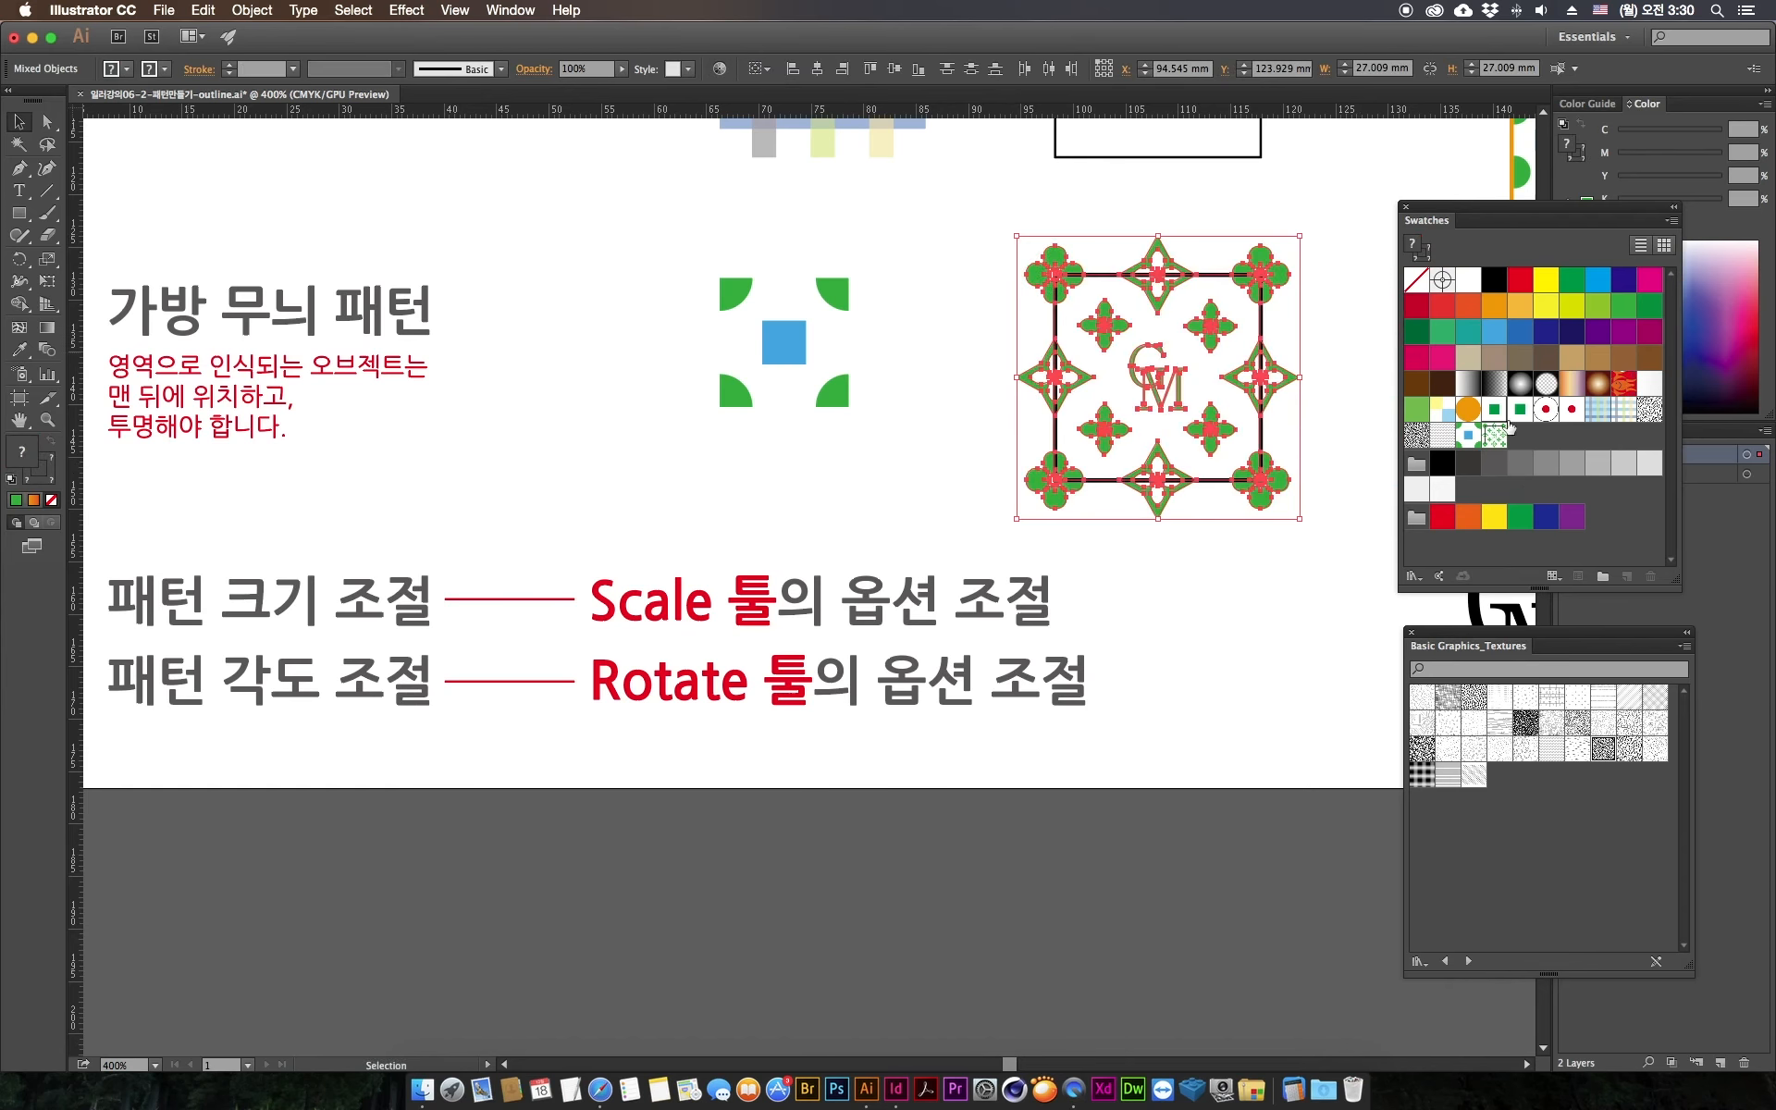
click(1214, 513)
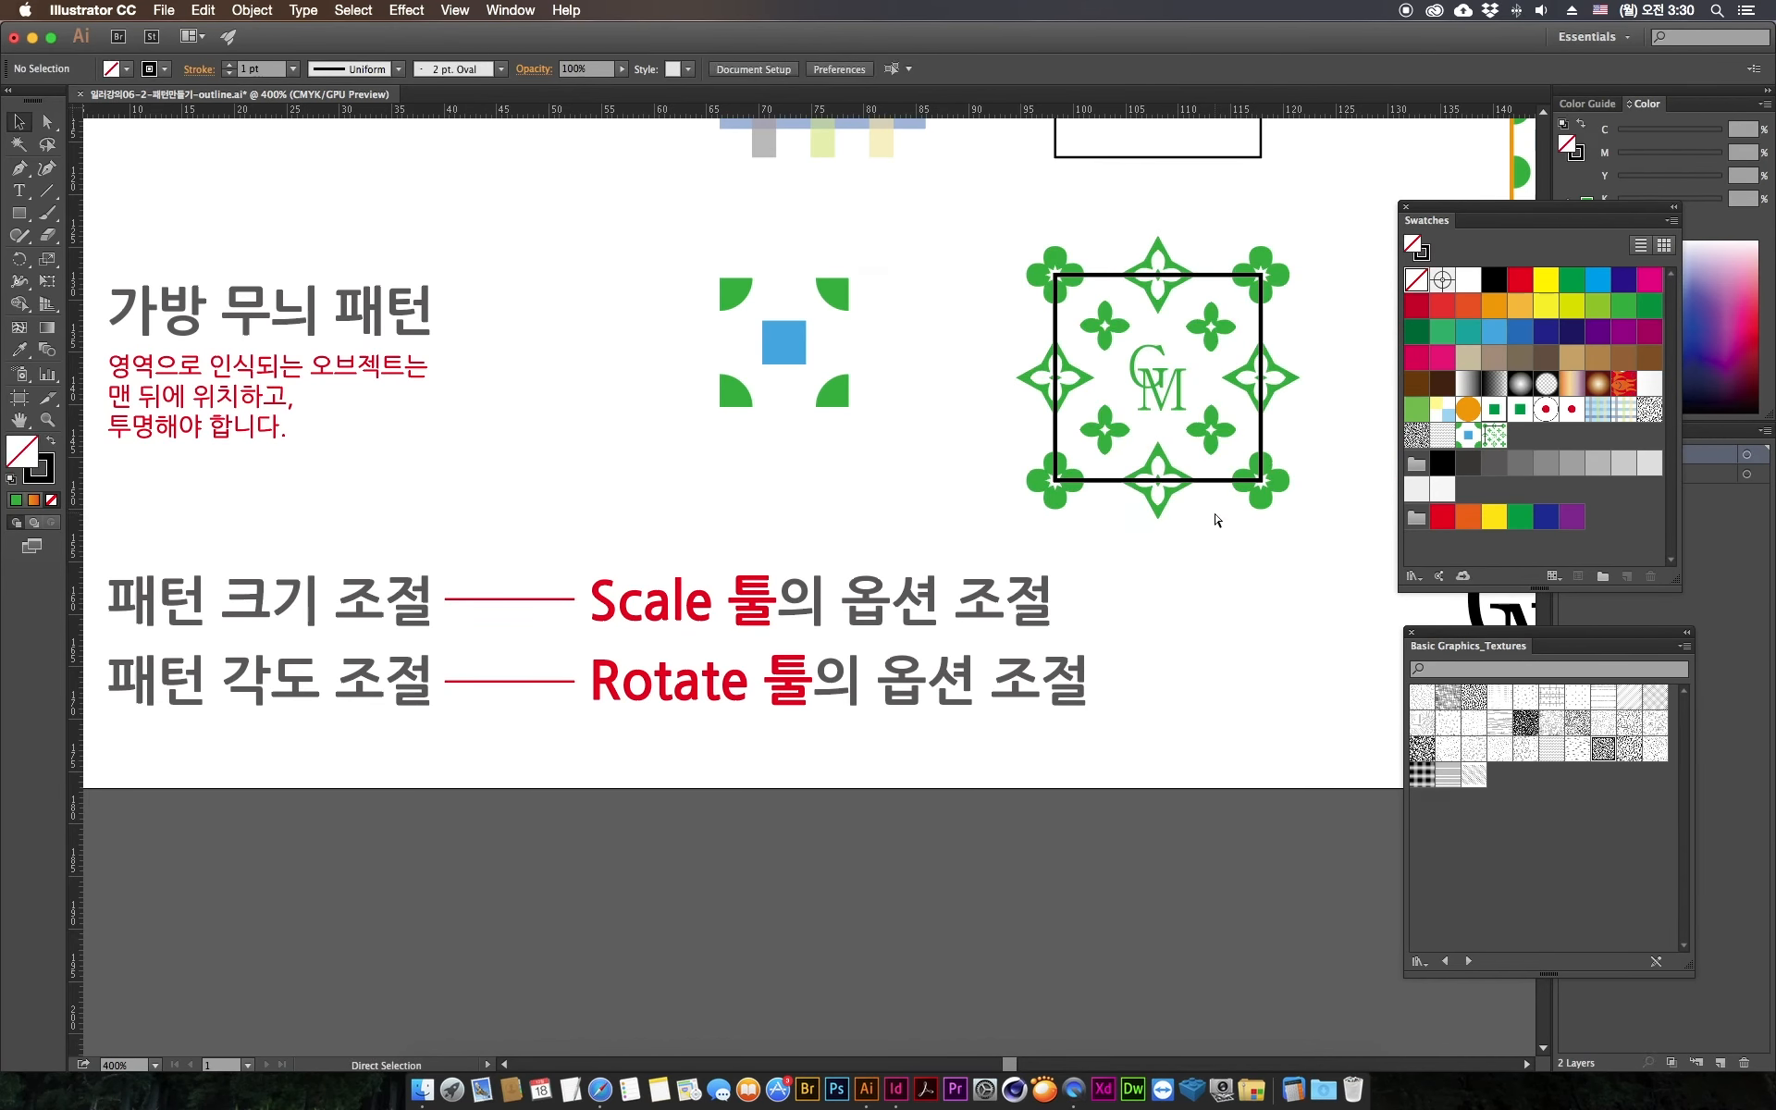
Step: Fill the large rectangle with the new GM monogram pattern swatch
key(super+0)
click(892, 447)
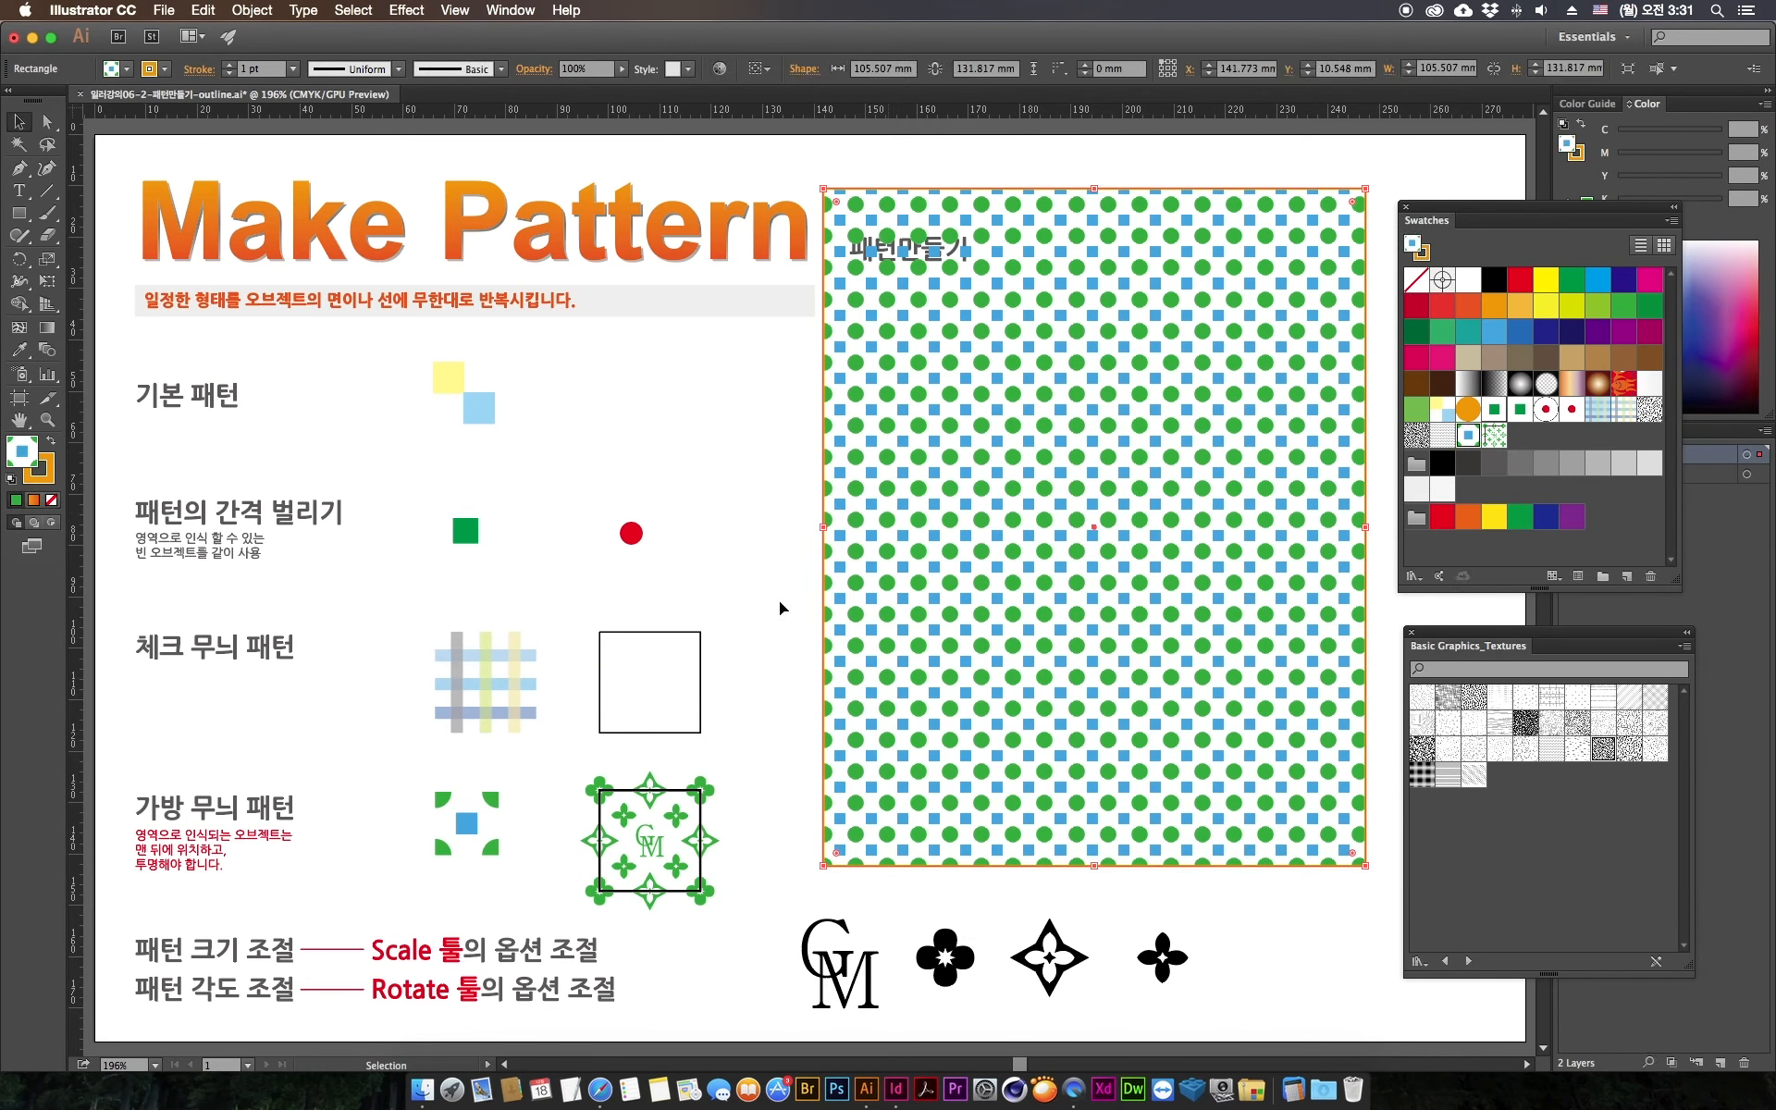
click(1495, 435)
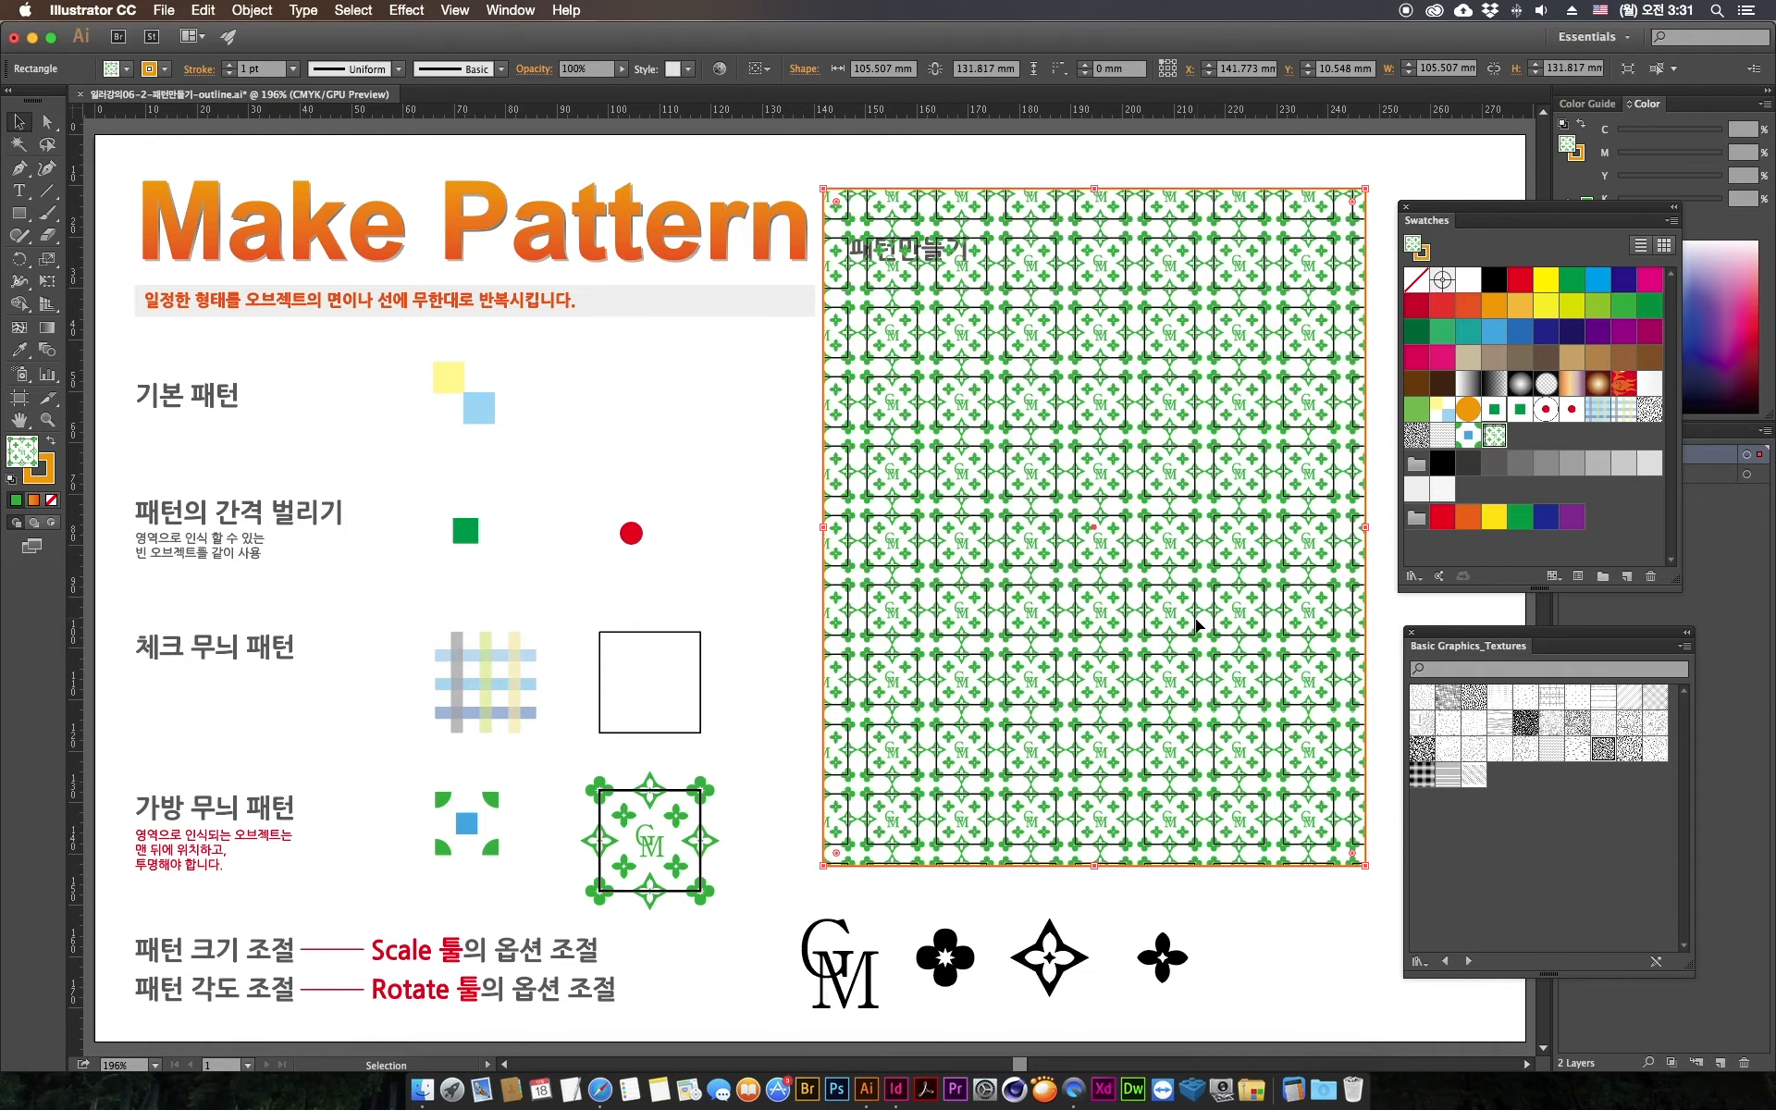
Step: Send the black bounding square of the GM monogram tile to the back, behind the flower motifs
key(super+equal)
key(super+equal)
key(super+equal)
key(super+equal)
drag(537, 756, 1157, 88)
drag(607, 694, 1559, 341)
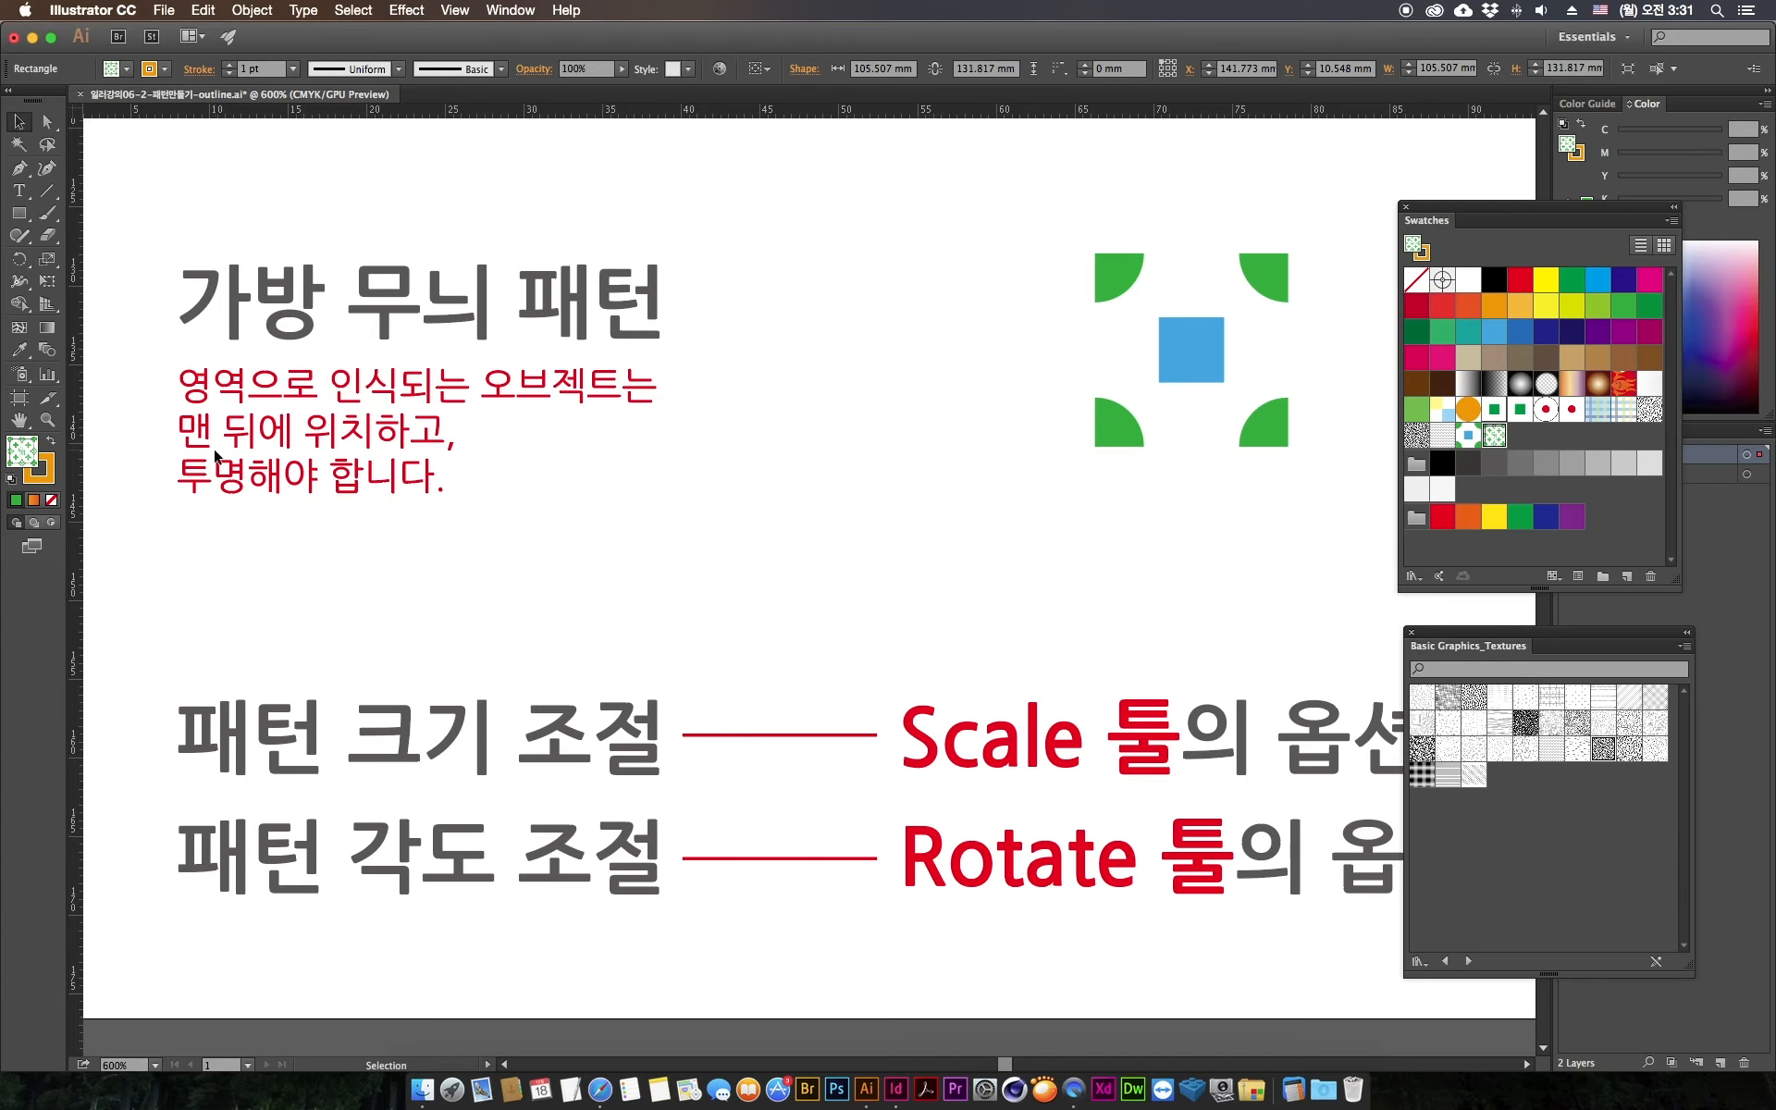
drag(836, 519, 247, 512)
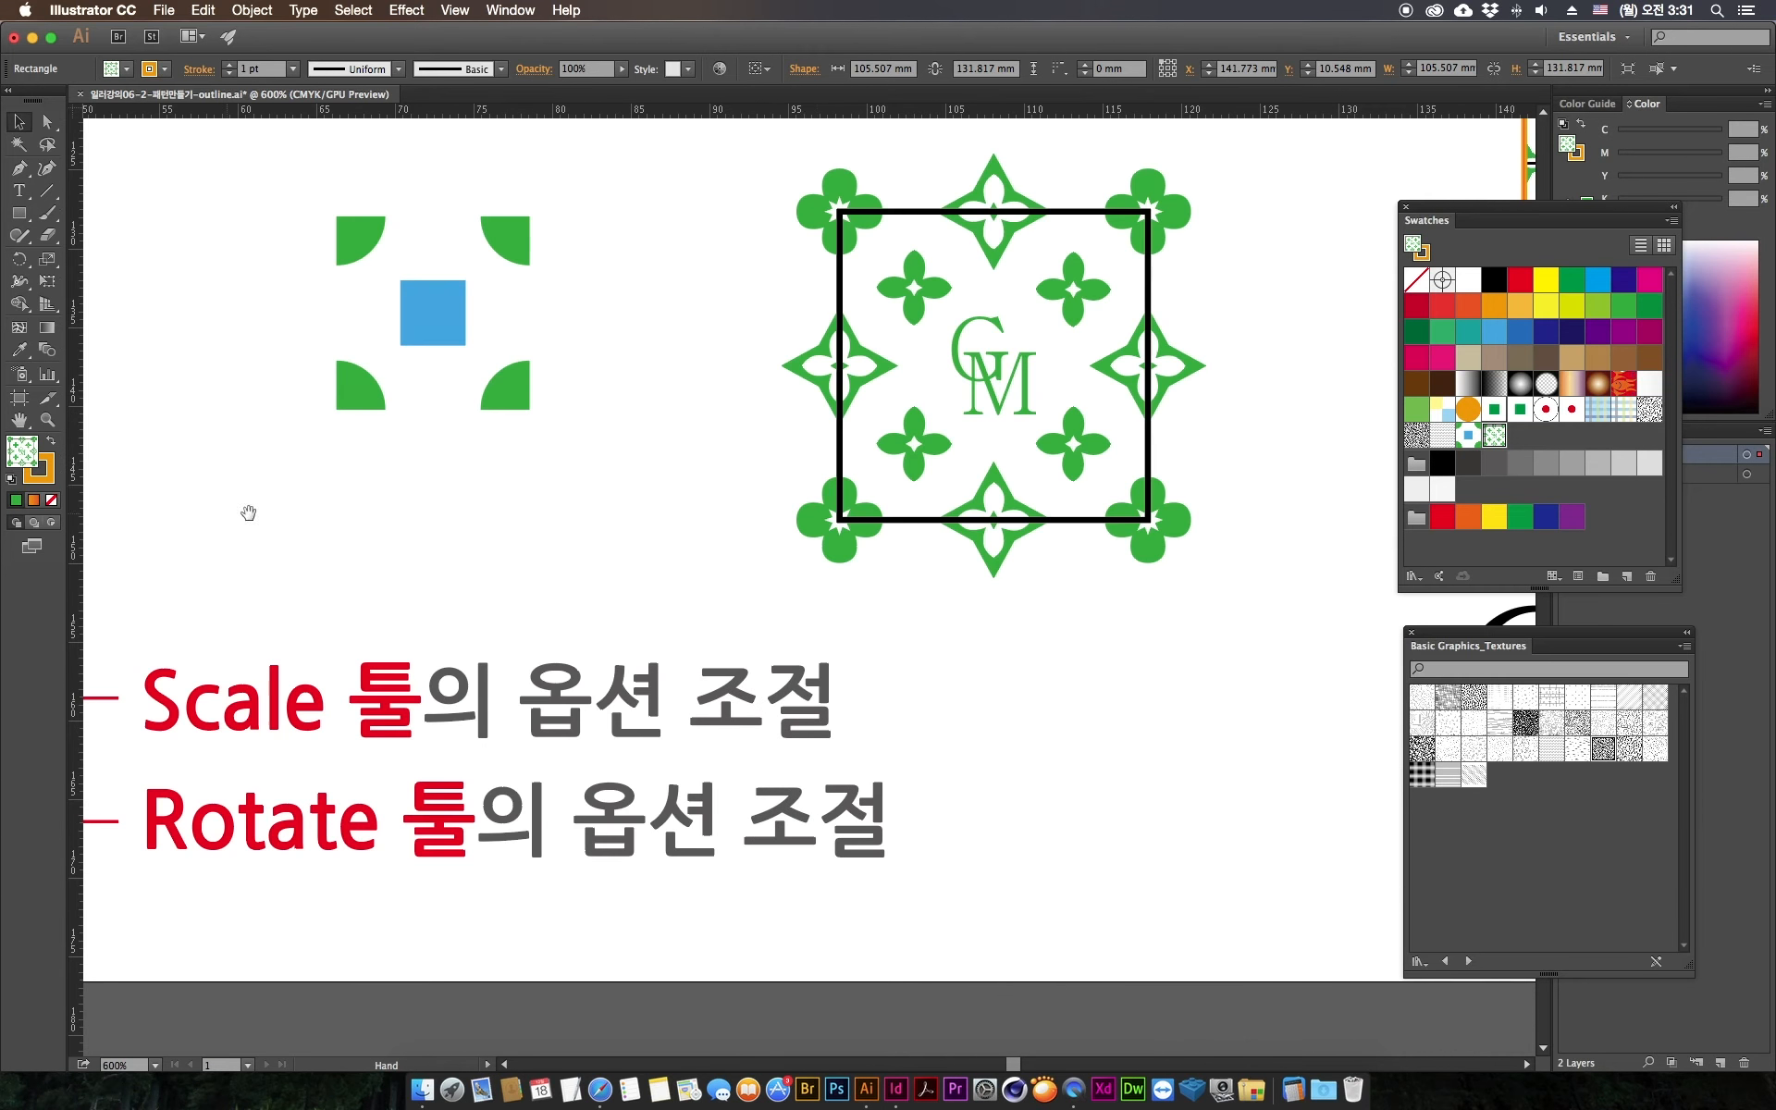
scroll(666, 508, right, 4)
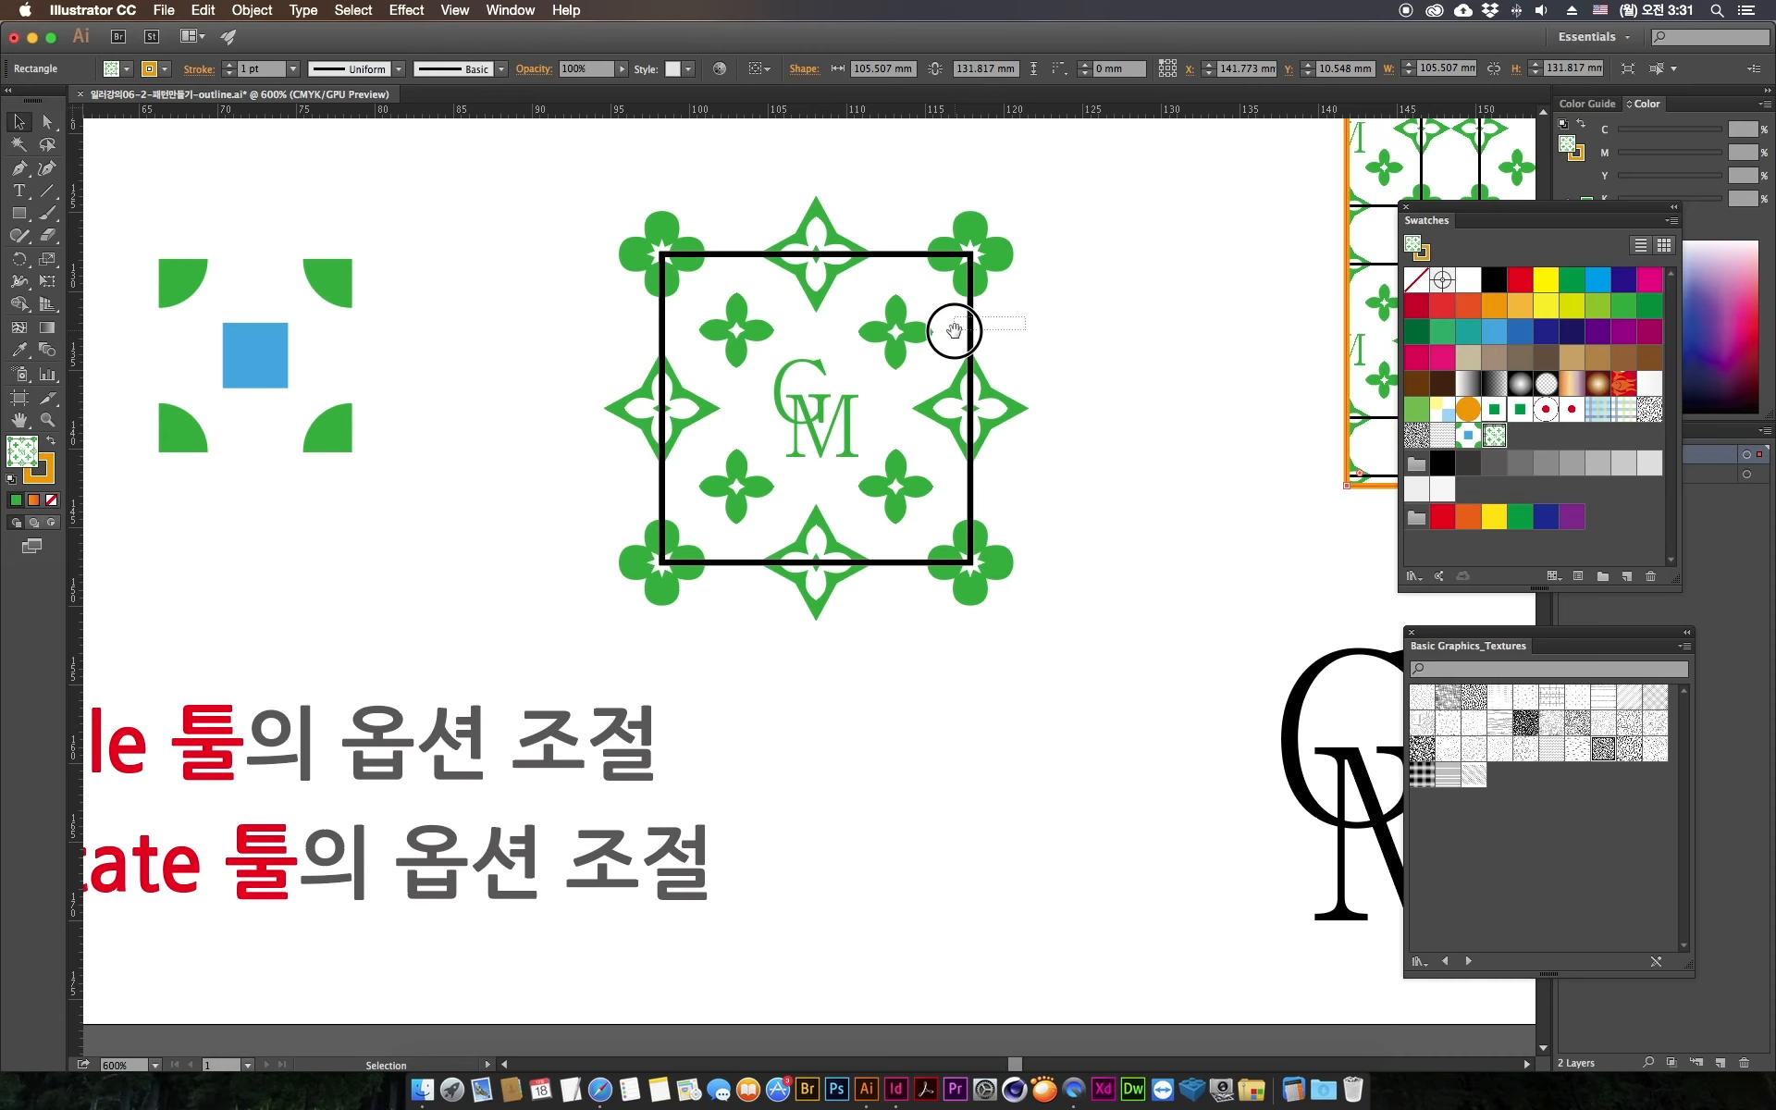
click(934, 407)
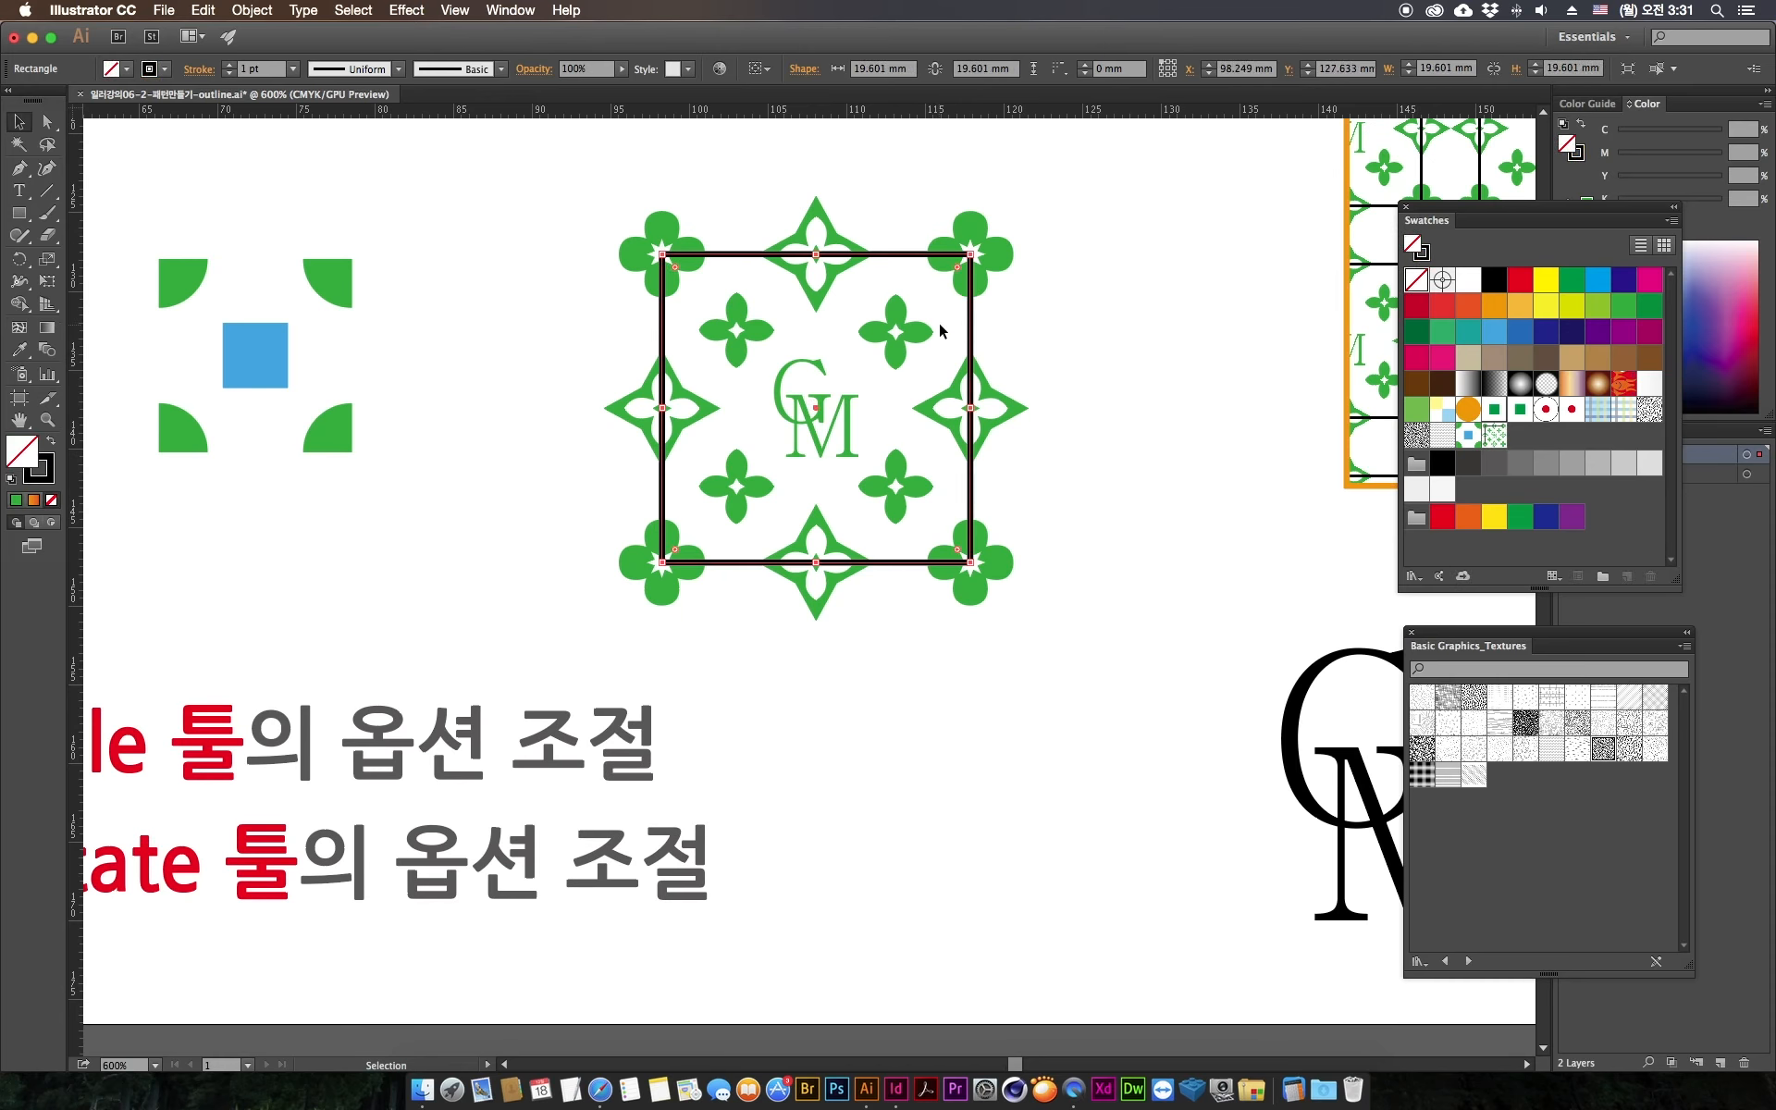
right_click(973, 313)
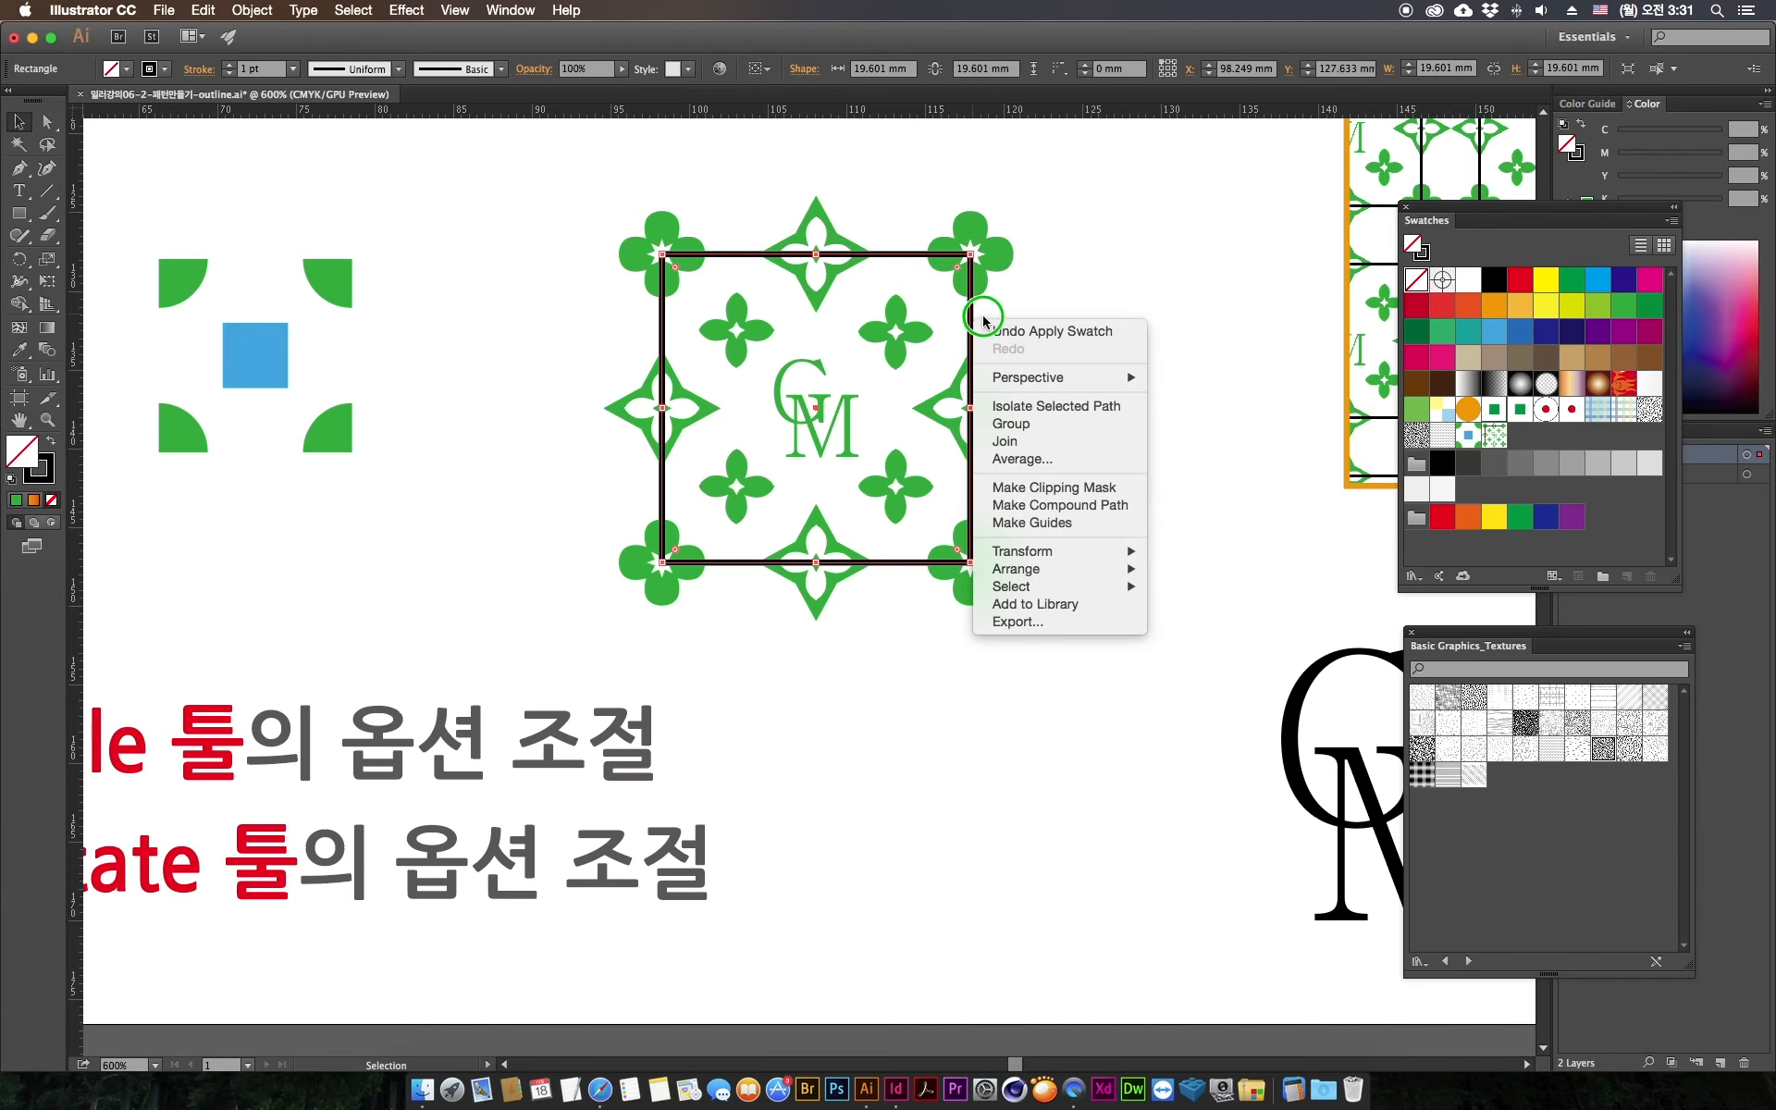
mouse_move(1089, 571)
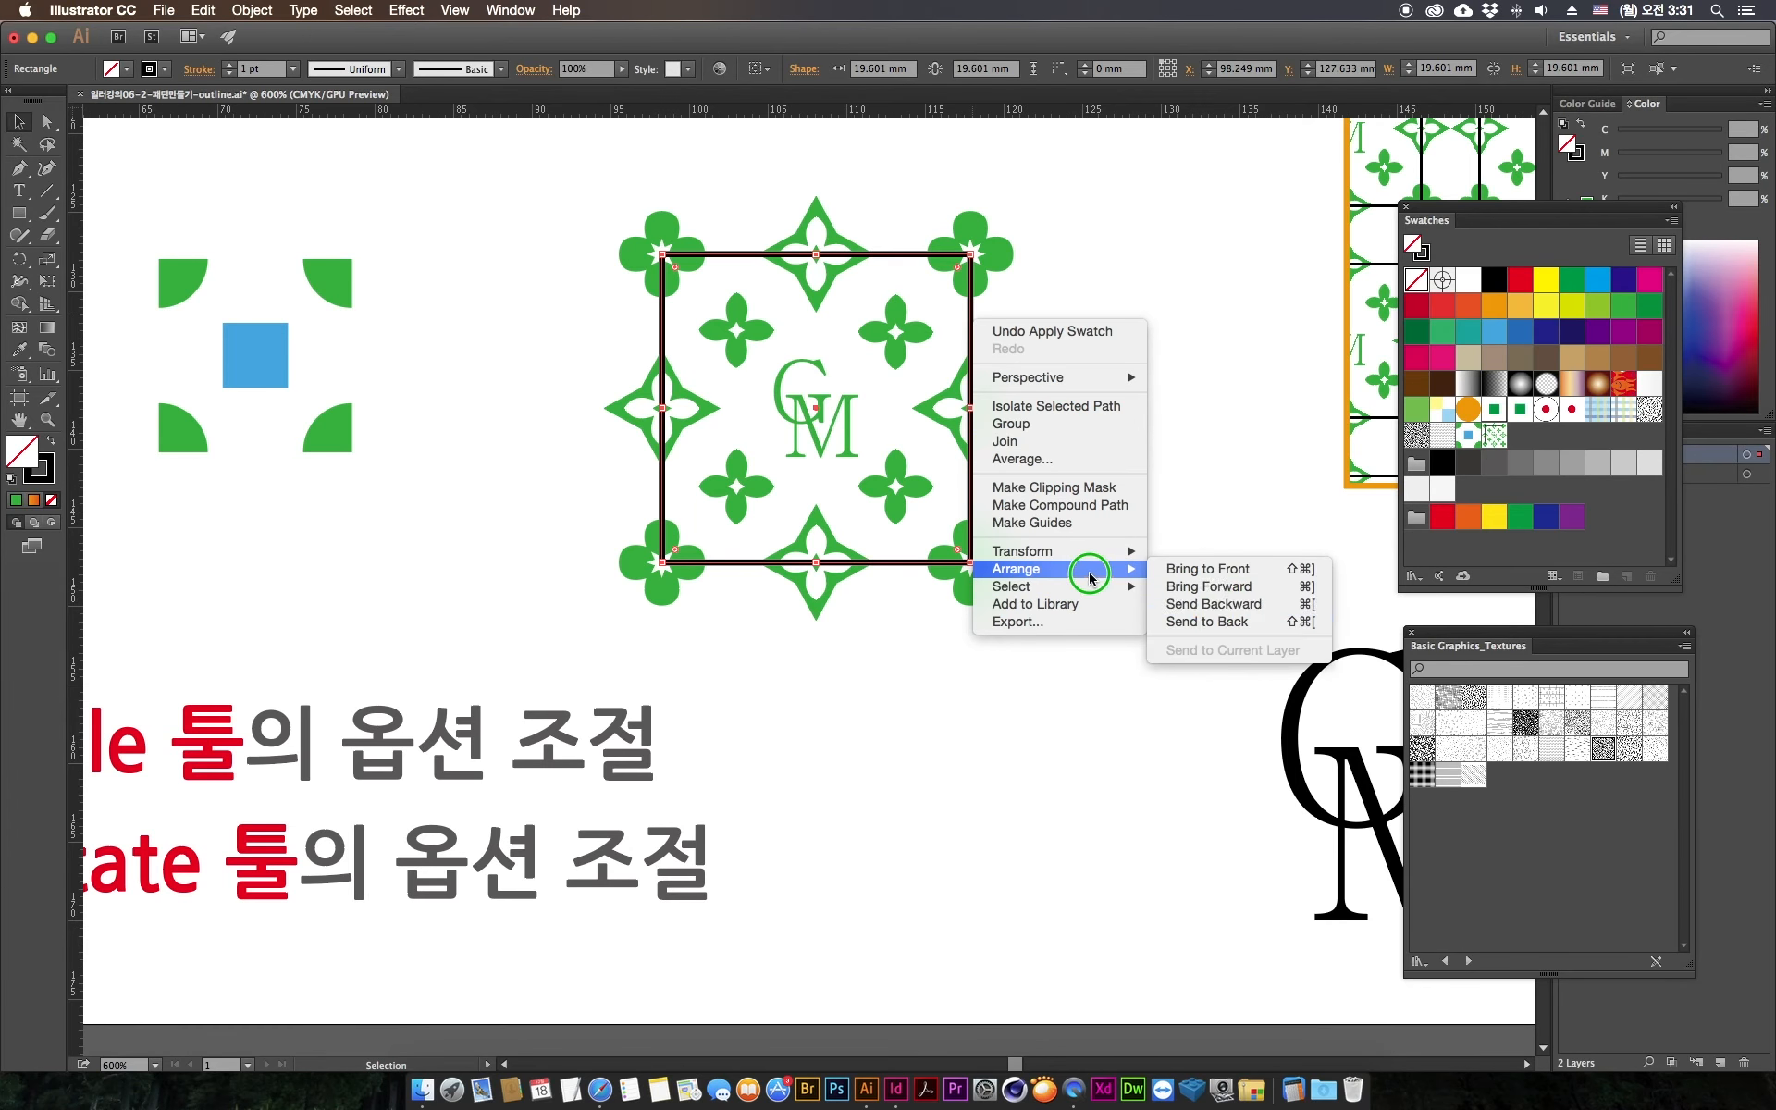
click(1237, 623)
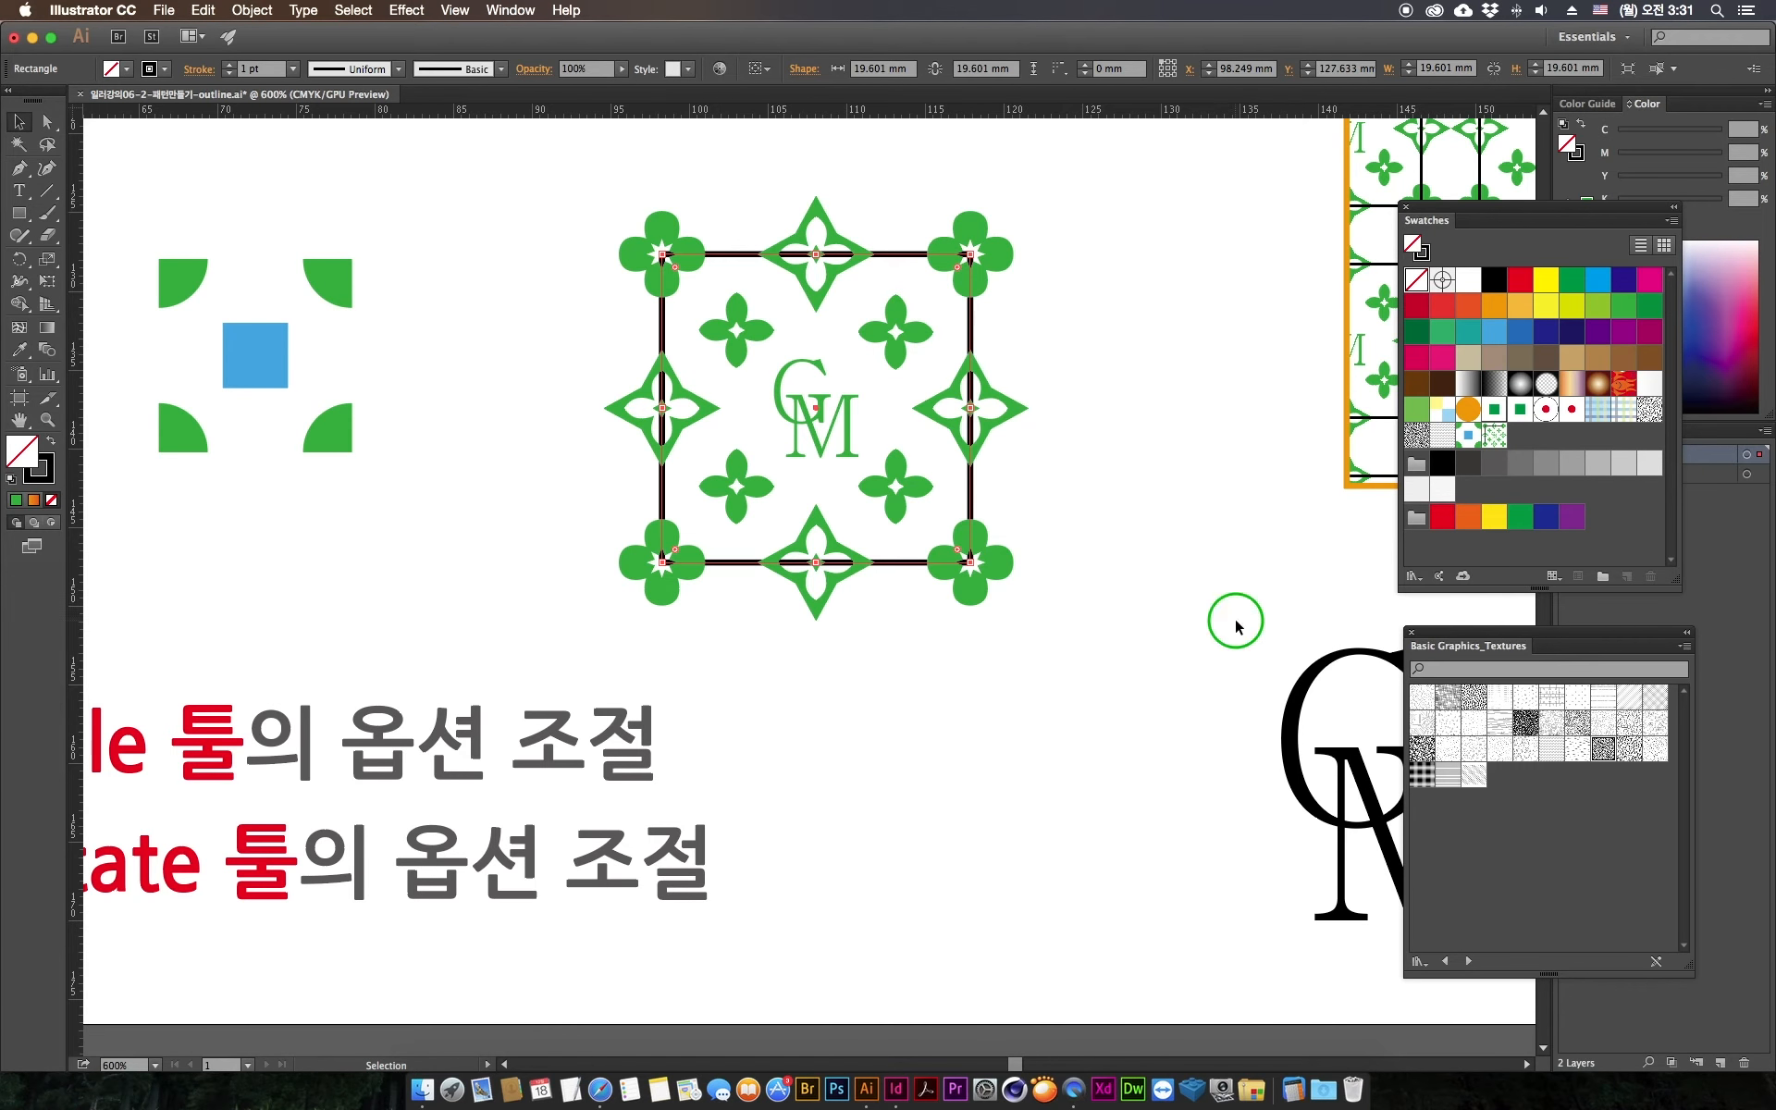
Step: Set the GM tile's bounding square to no stroke, and leave the tile's artwork deselected
click(1142, 363)
drag(1048, 314, 945, 322)
click(167, 69)
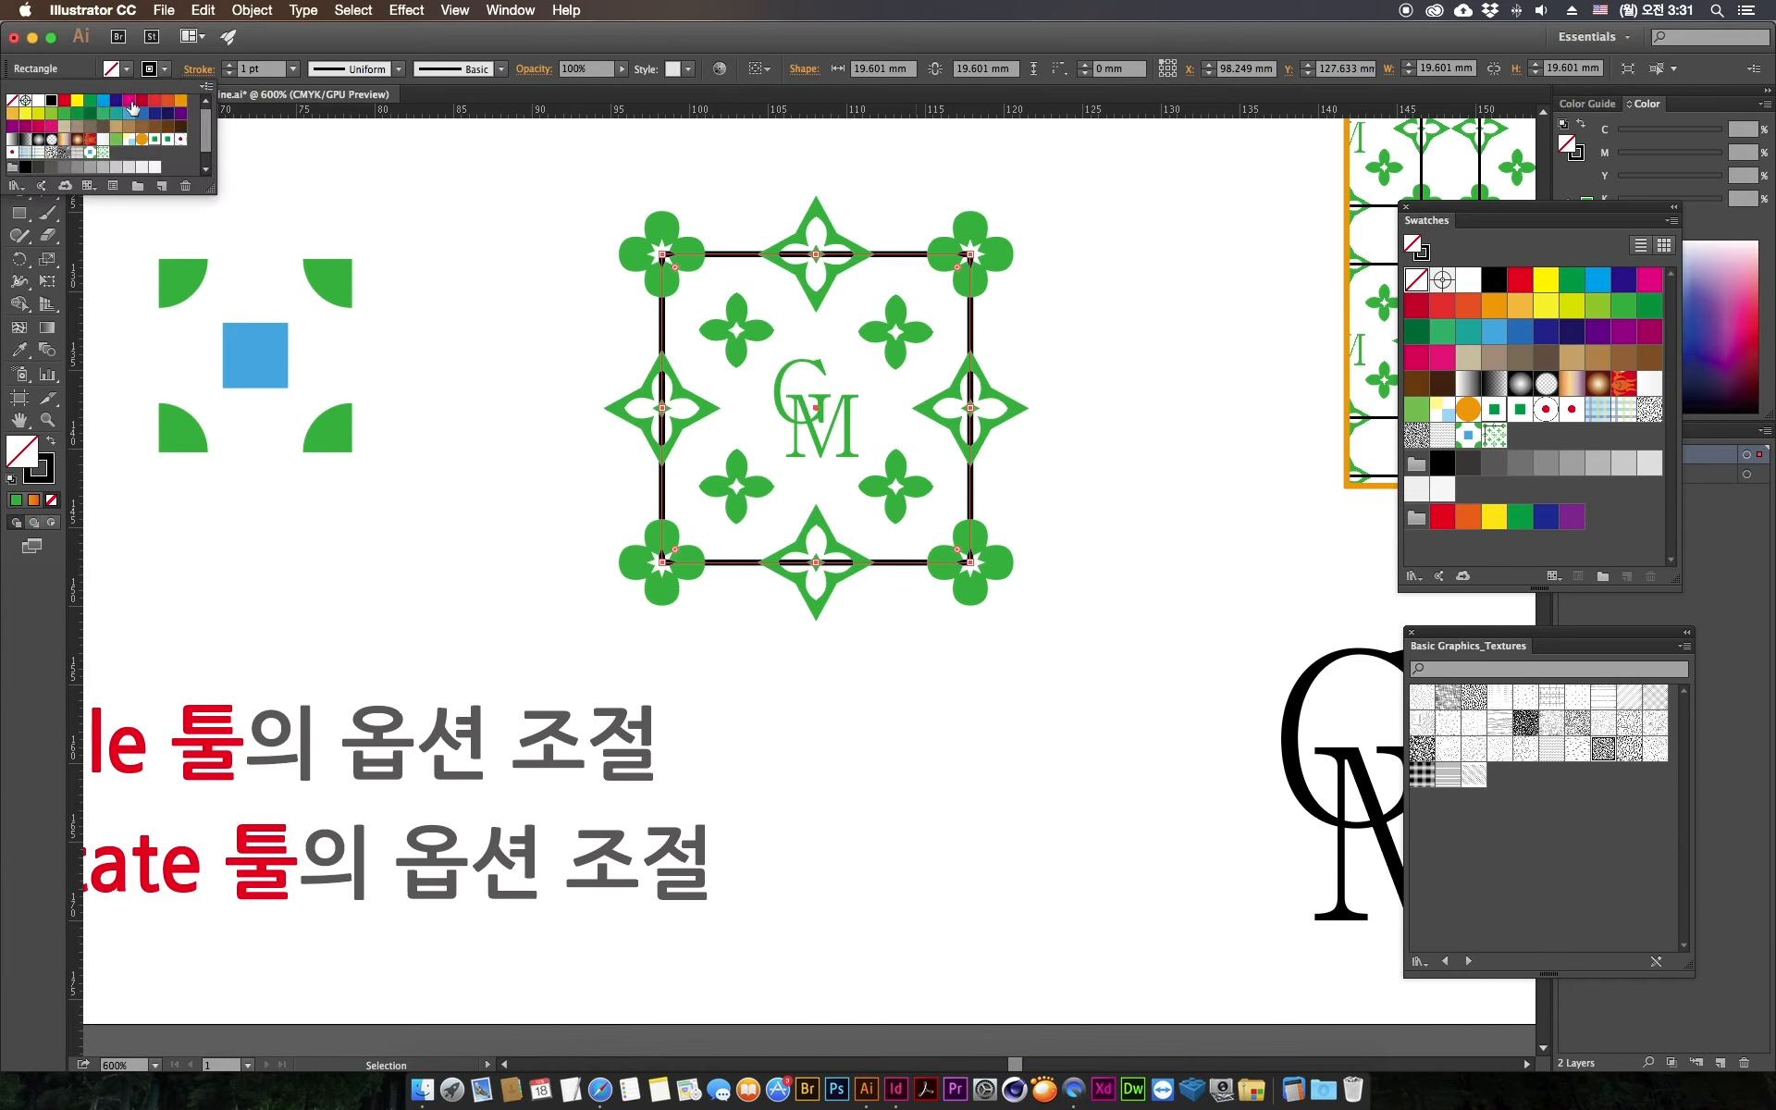
click(12, 100)
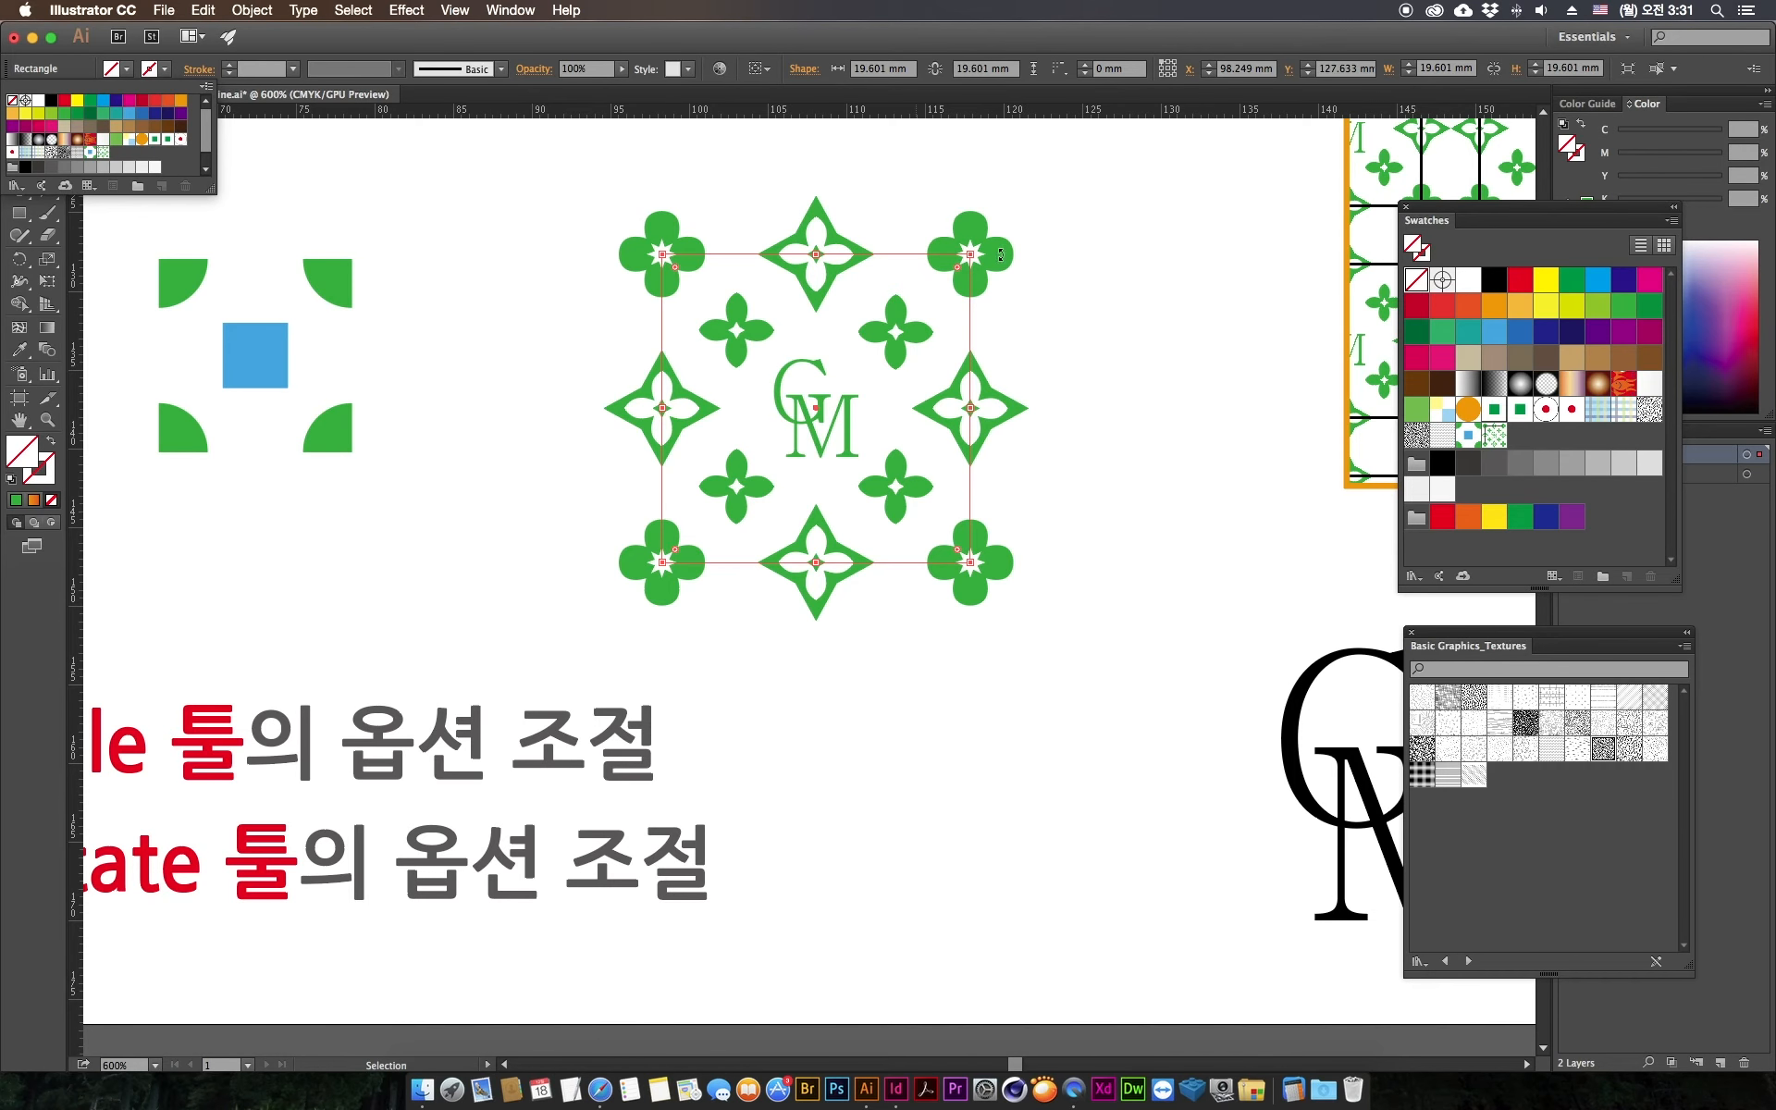
click(1046, 269)
click(999, 245)
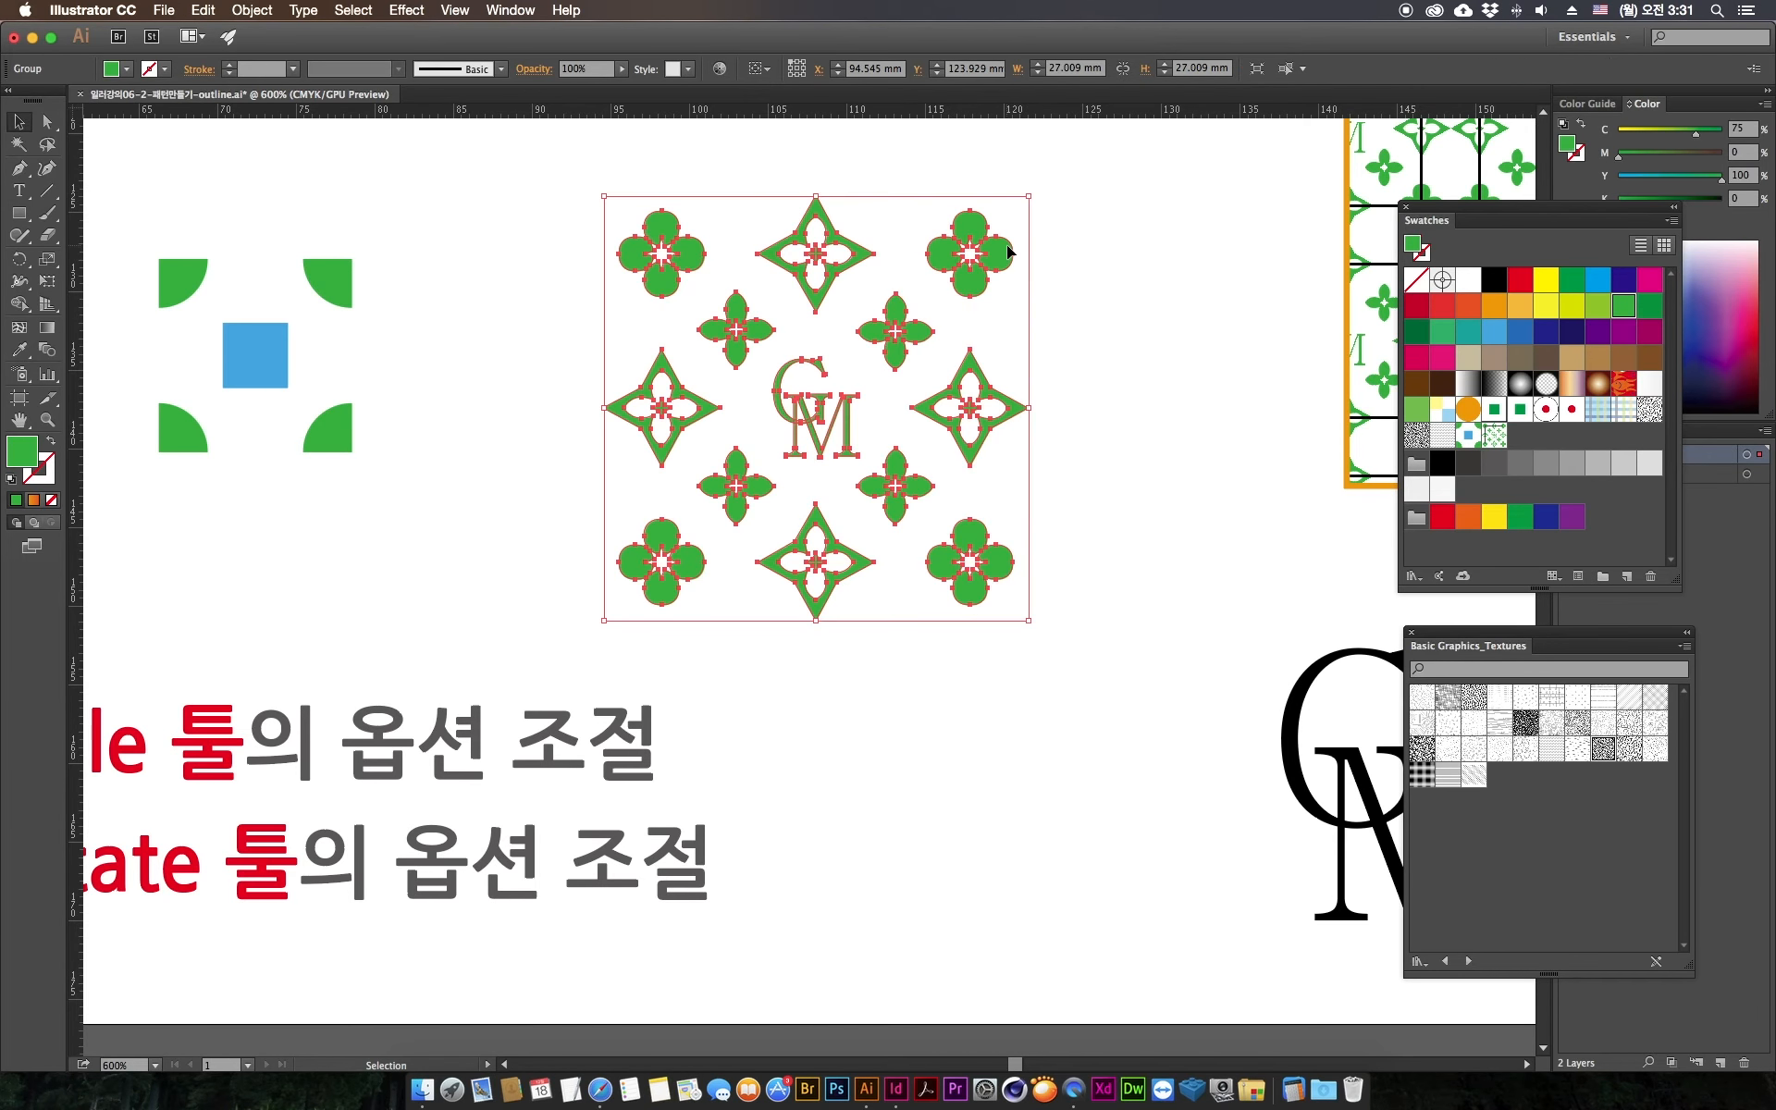
click(1067, 318)
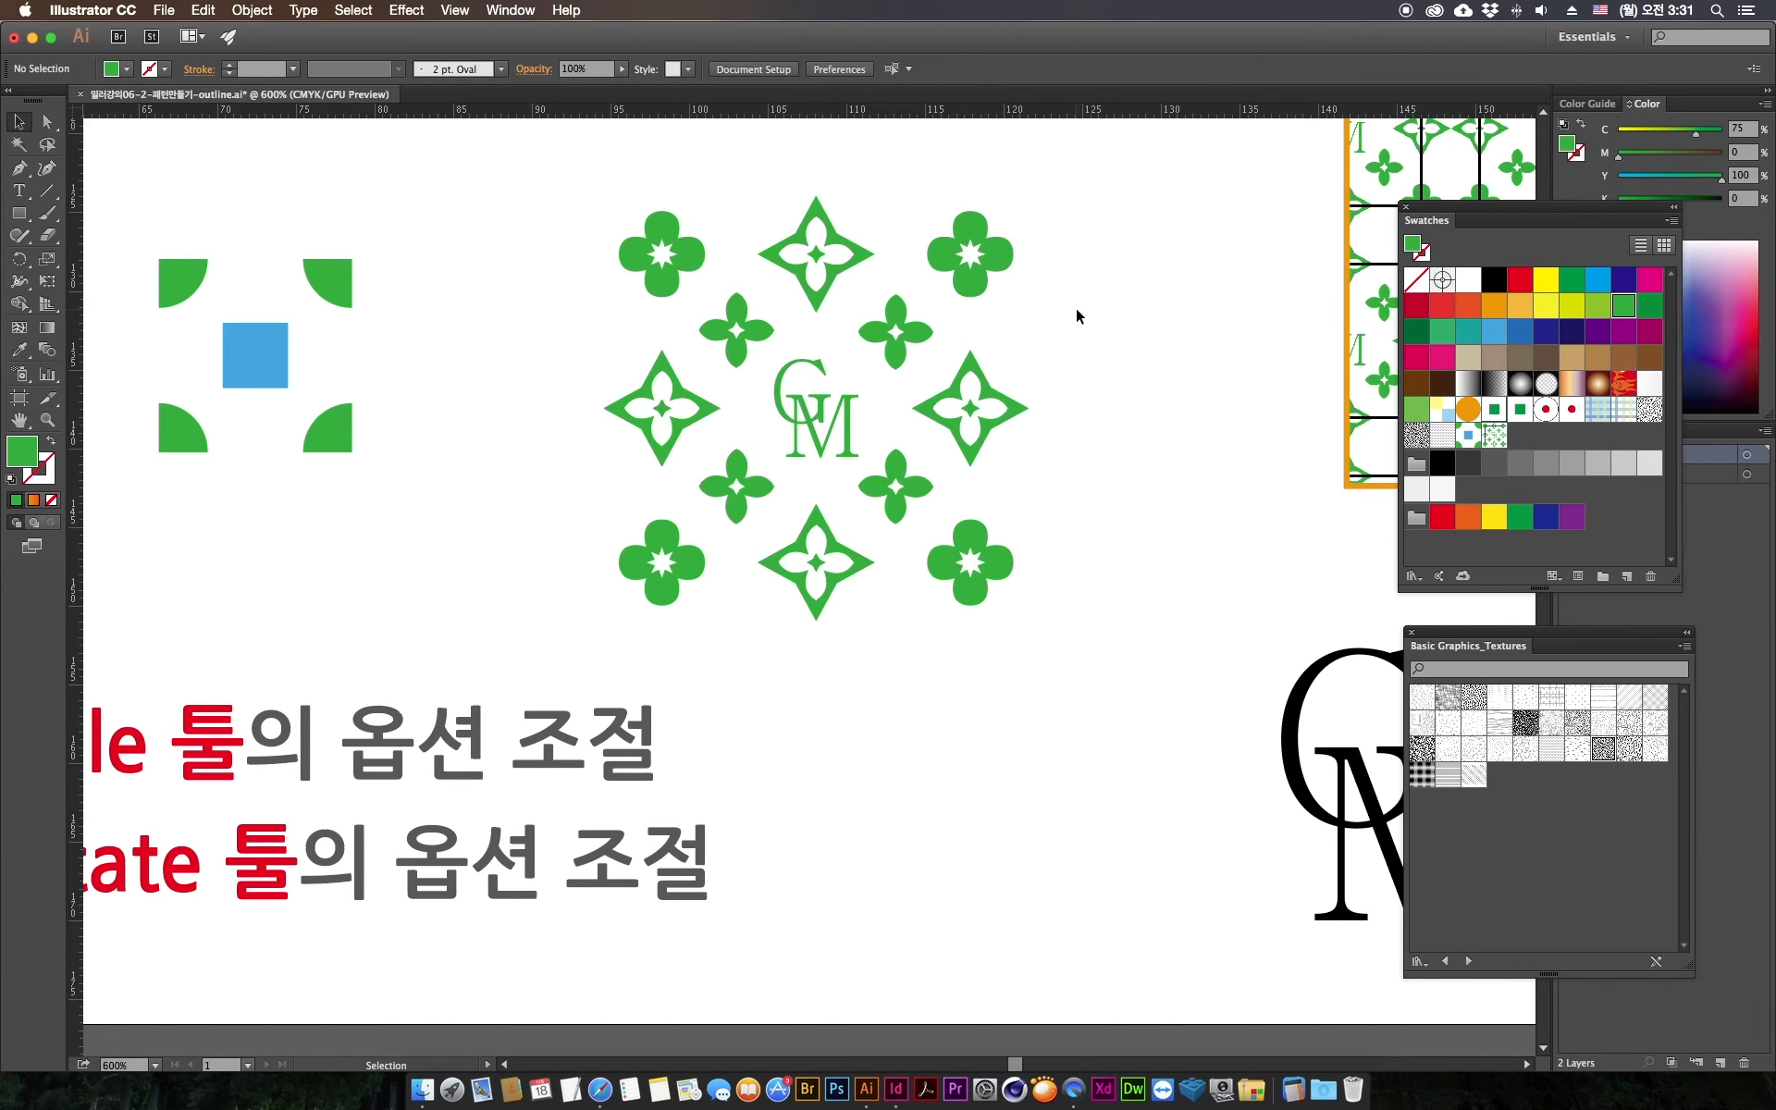
Step: Try to add the whole GM tile with its invisible bounding square to the swatches, and undo it
click(972, 332)
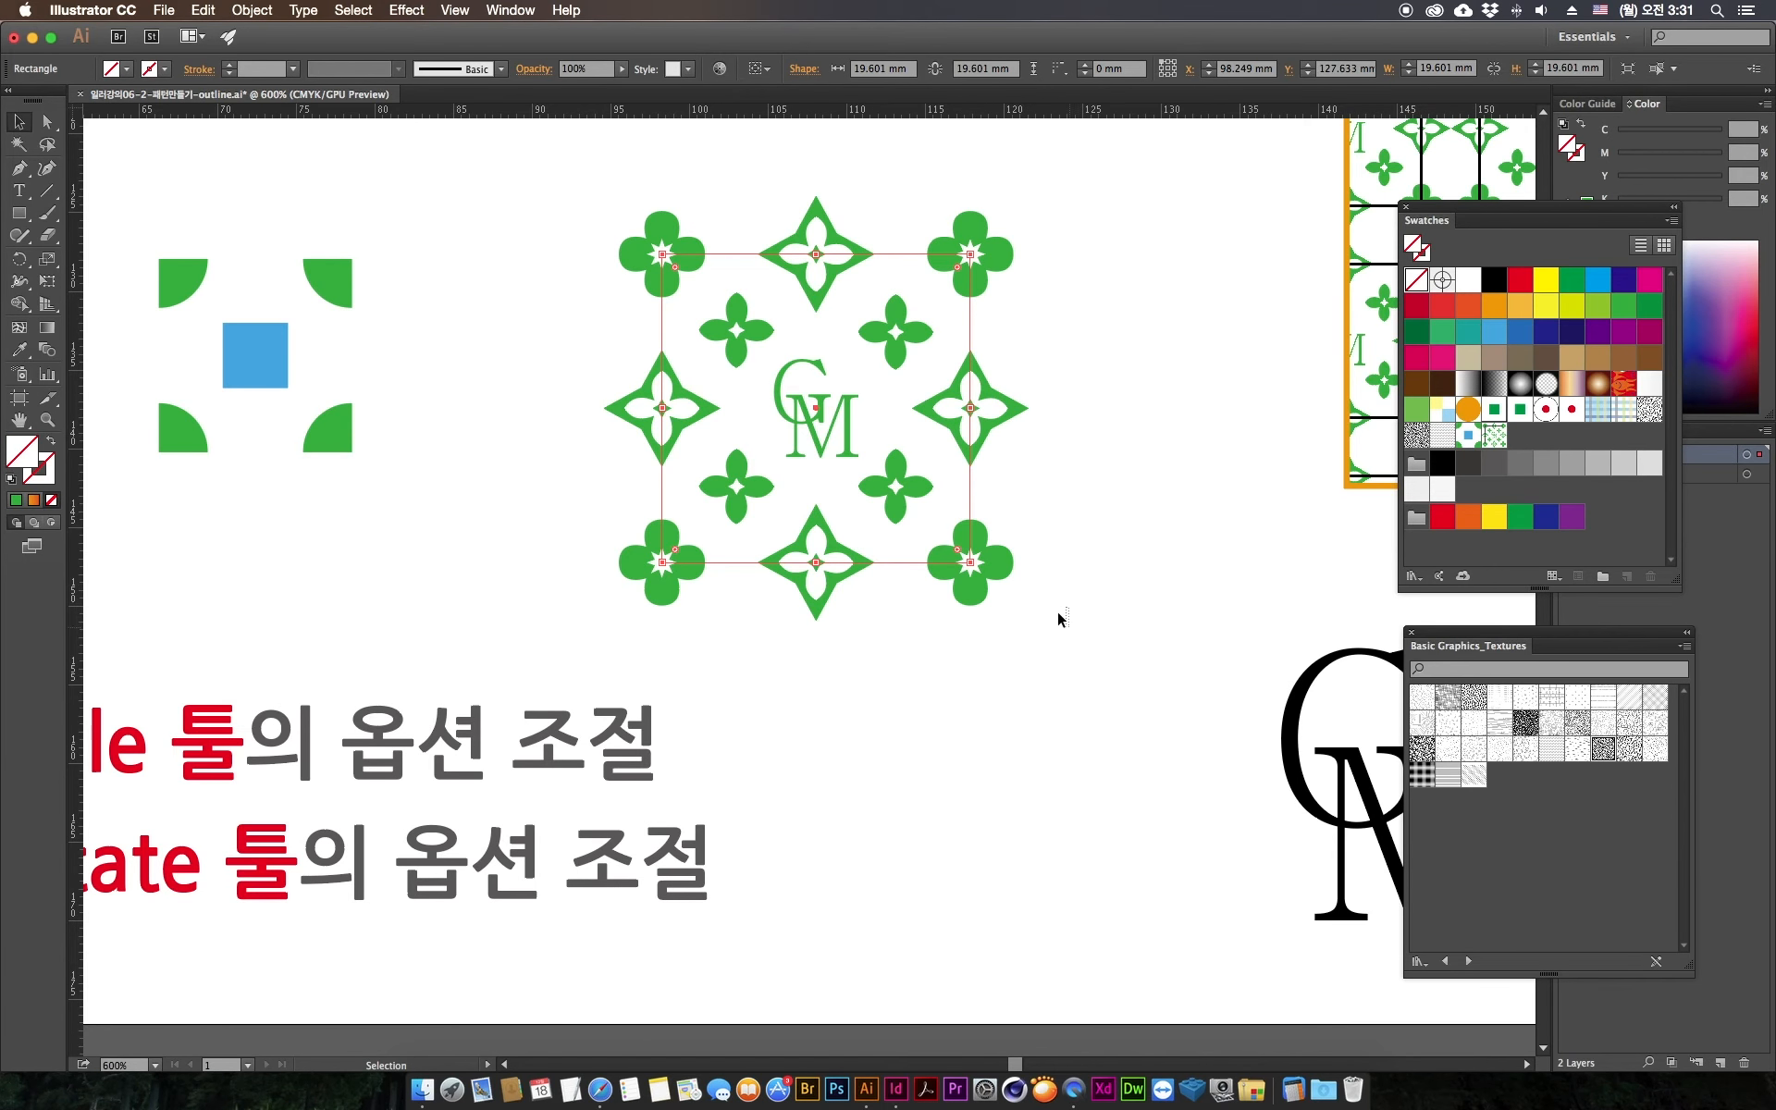
drag(1138, 618, 604, 204)
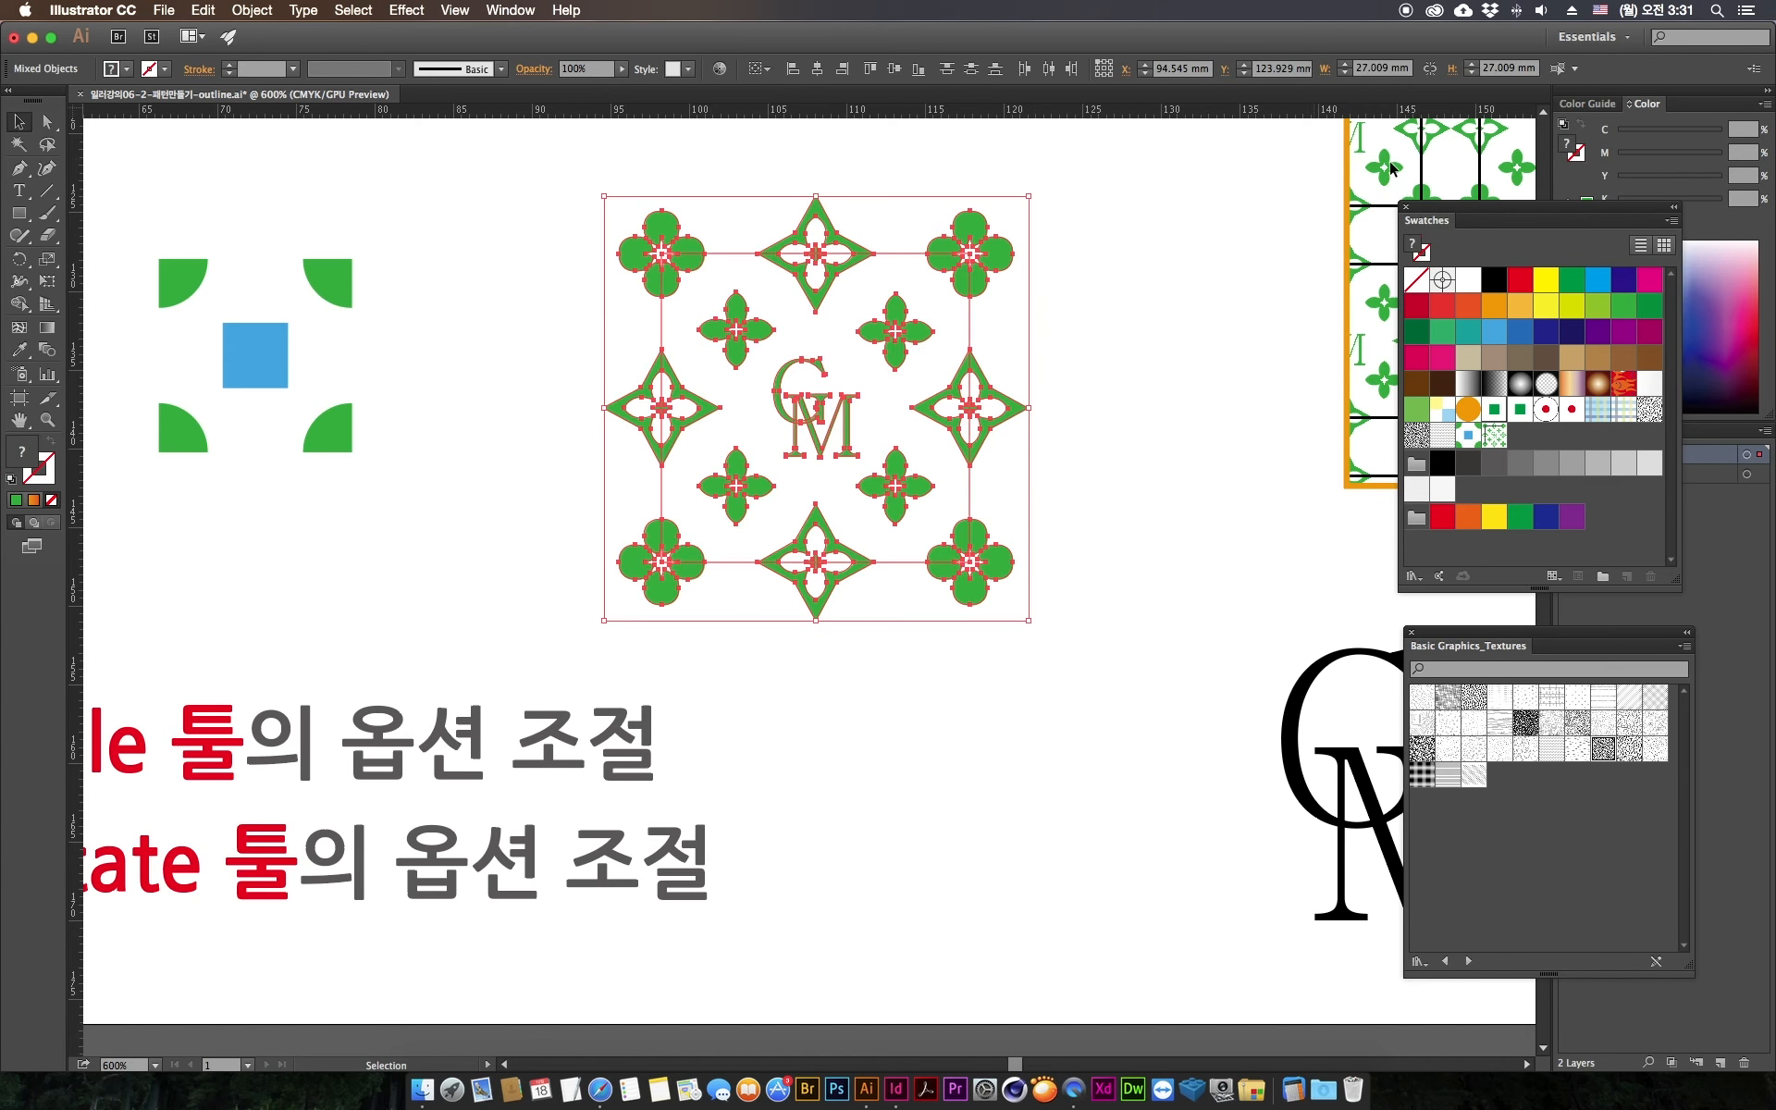
drag(1280, 381, 980, 377)
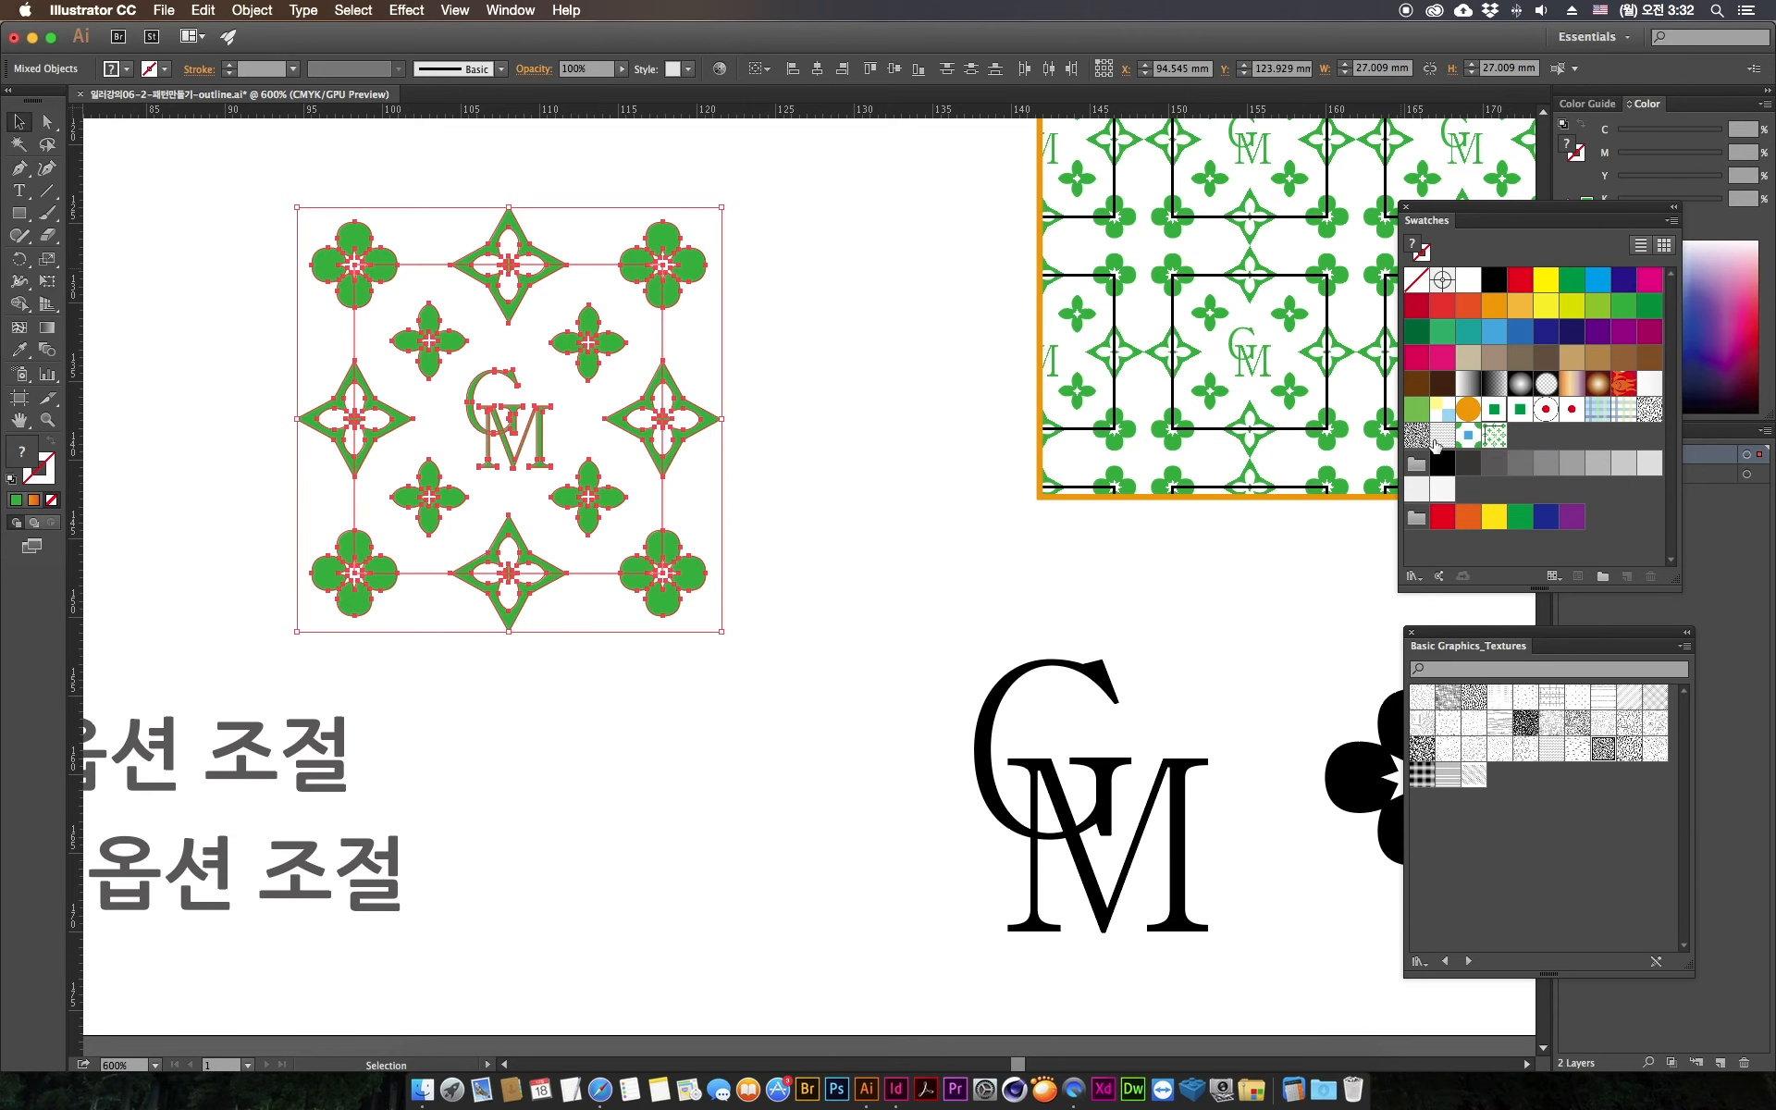
drag(705, 413, 1525, 444)
key(super+z)
key(space)
drag(814, 465, 701, 503)
drag(1053, 405, 858, 497)
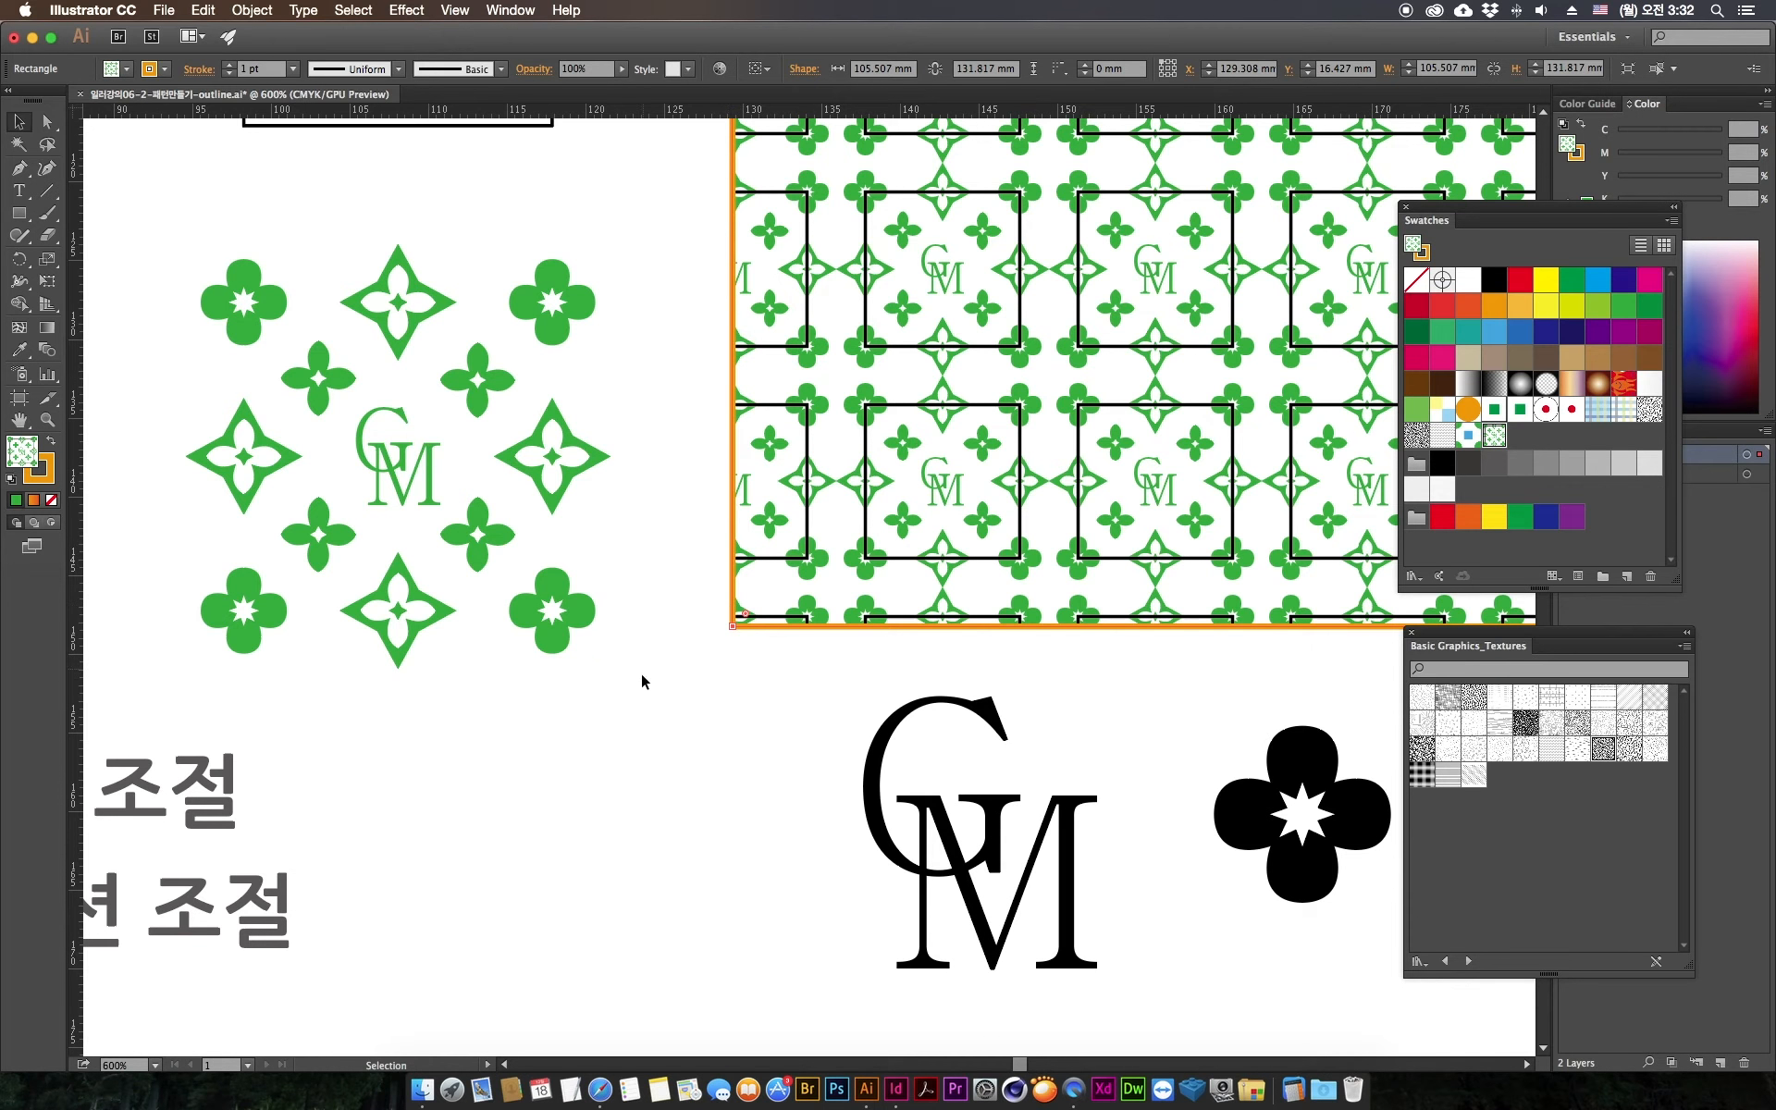
Step: Replace the existing GM pattern swatch with the whole tile and its invisible bounding square, after undoing a trial copy of the tile
drag(644, 669, 211, 290)
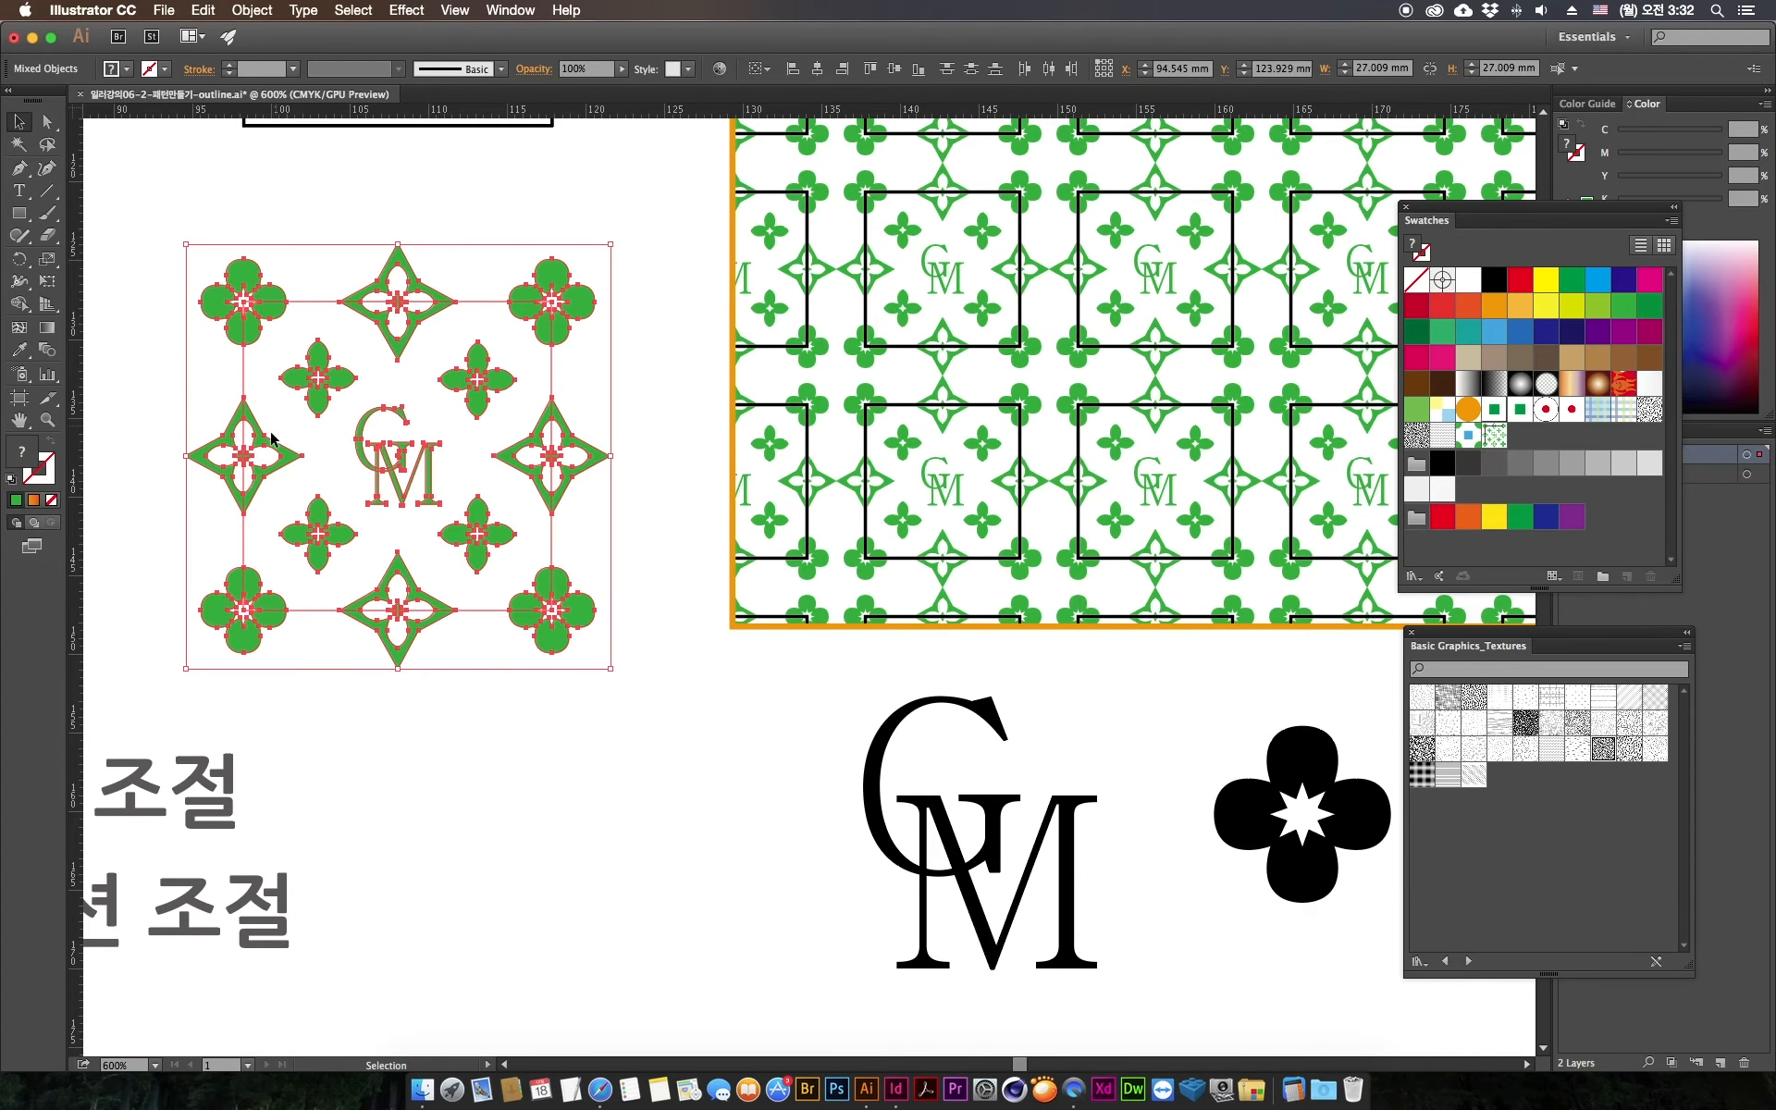
drag(258, 442, 647, 697)
key(super+z)
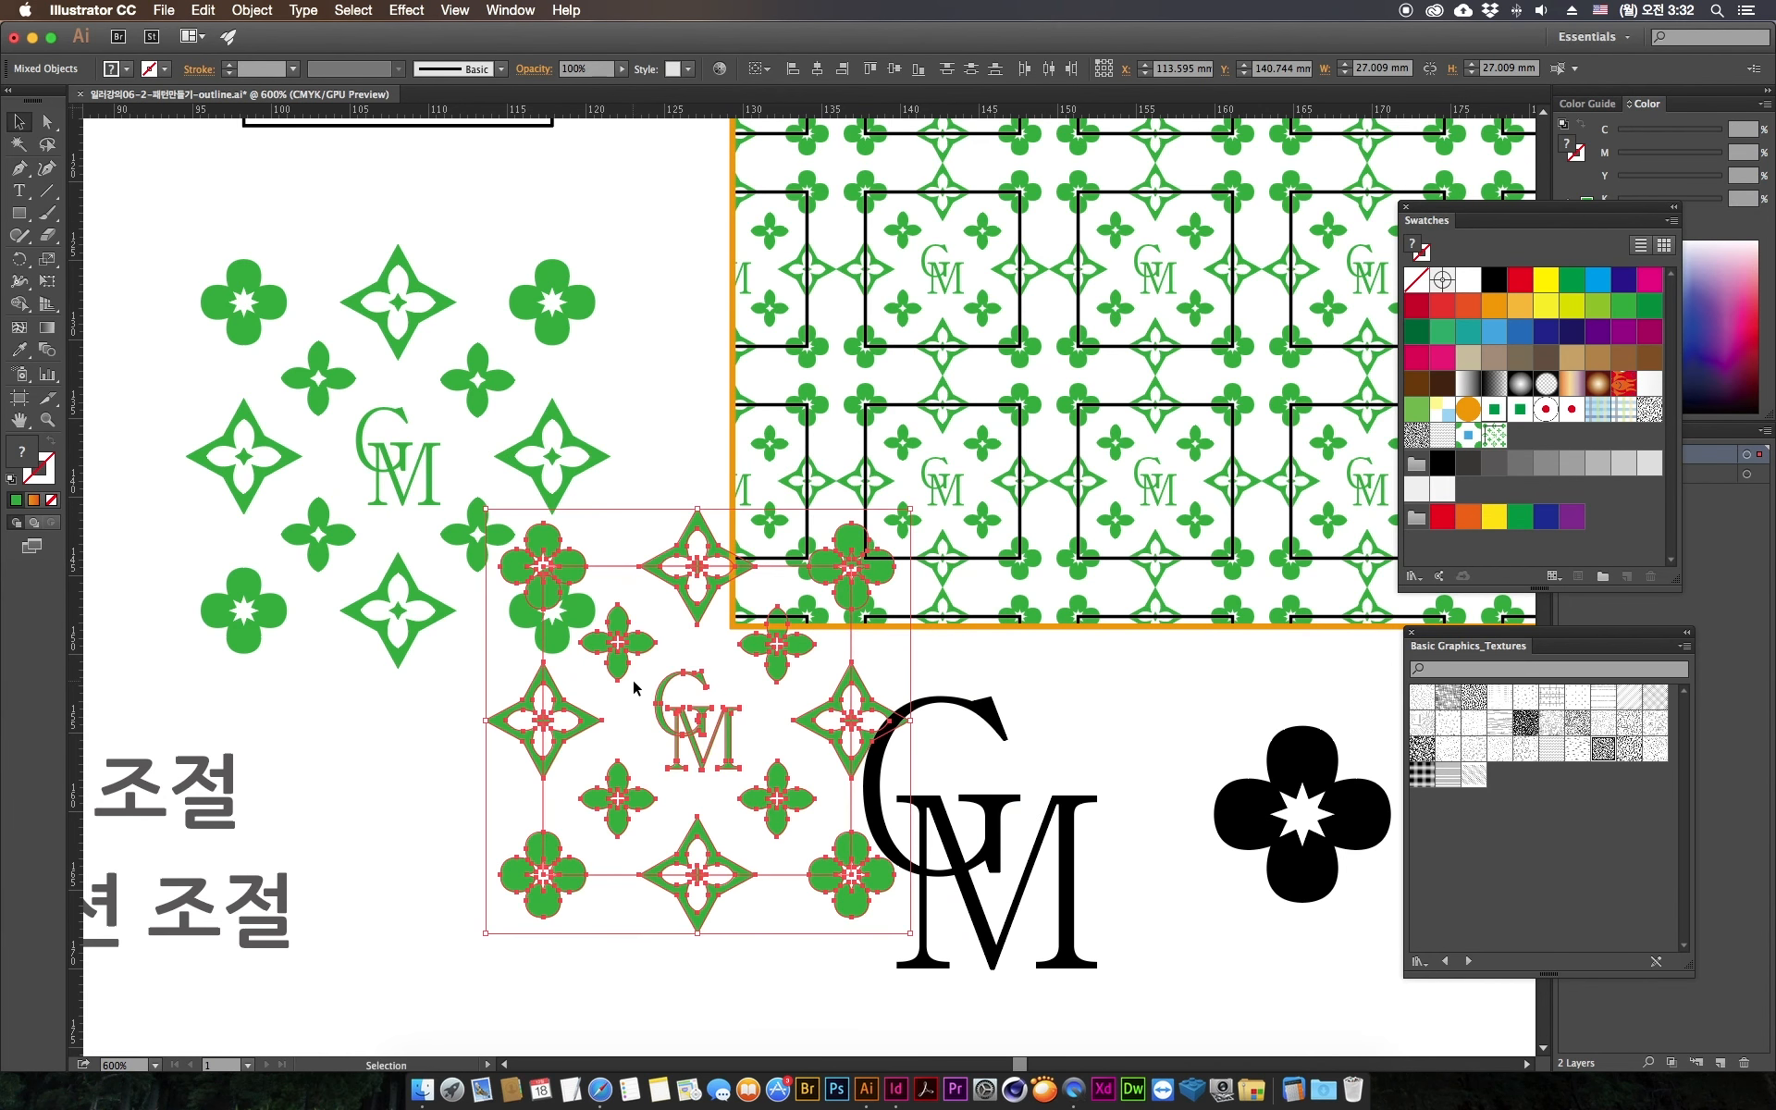
key(super+z)
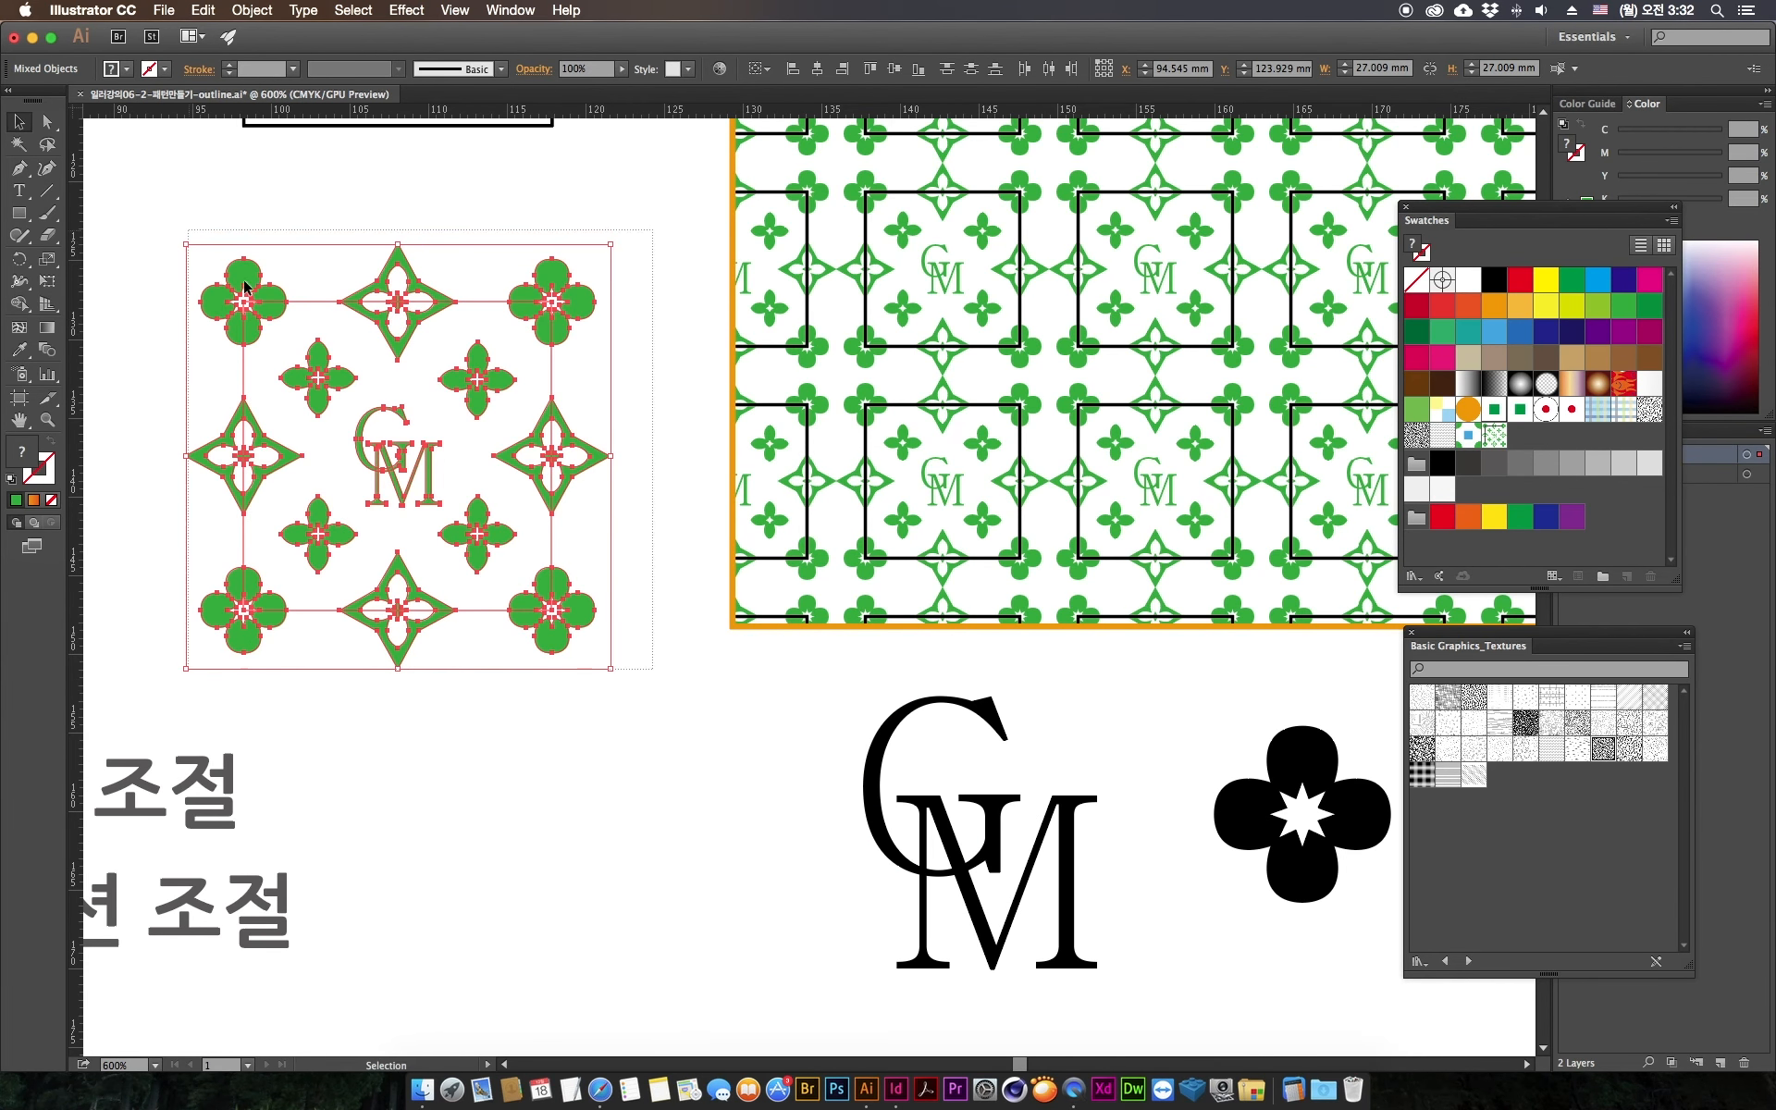
drag(293, 465, 1496, 440)
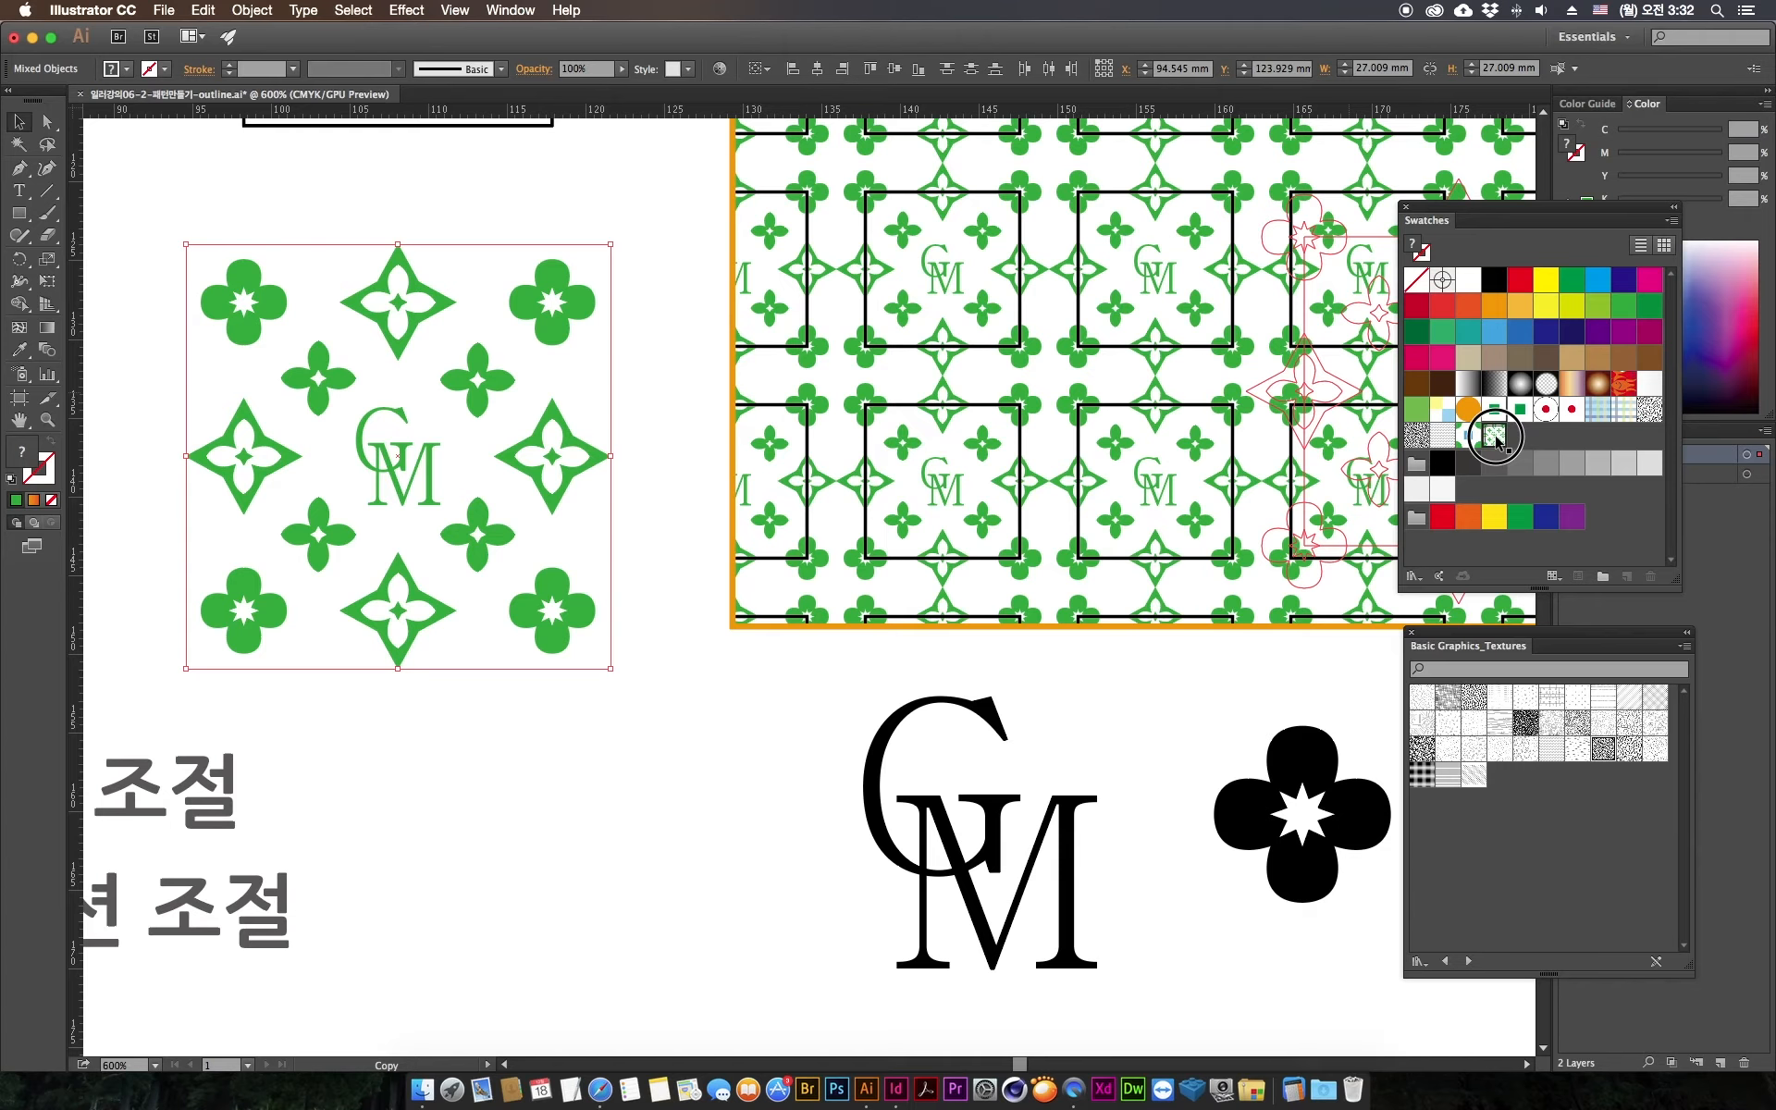
drag(1495, 439, 1496, 439)
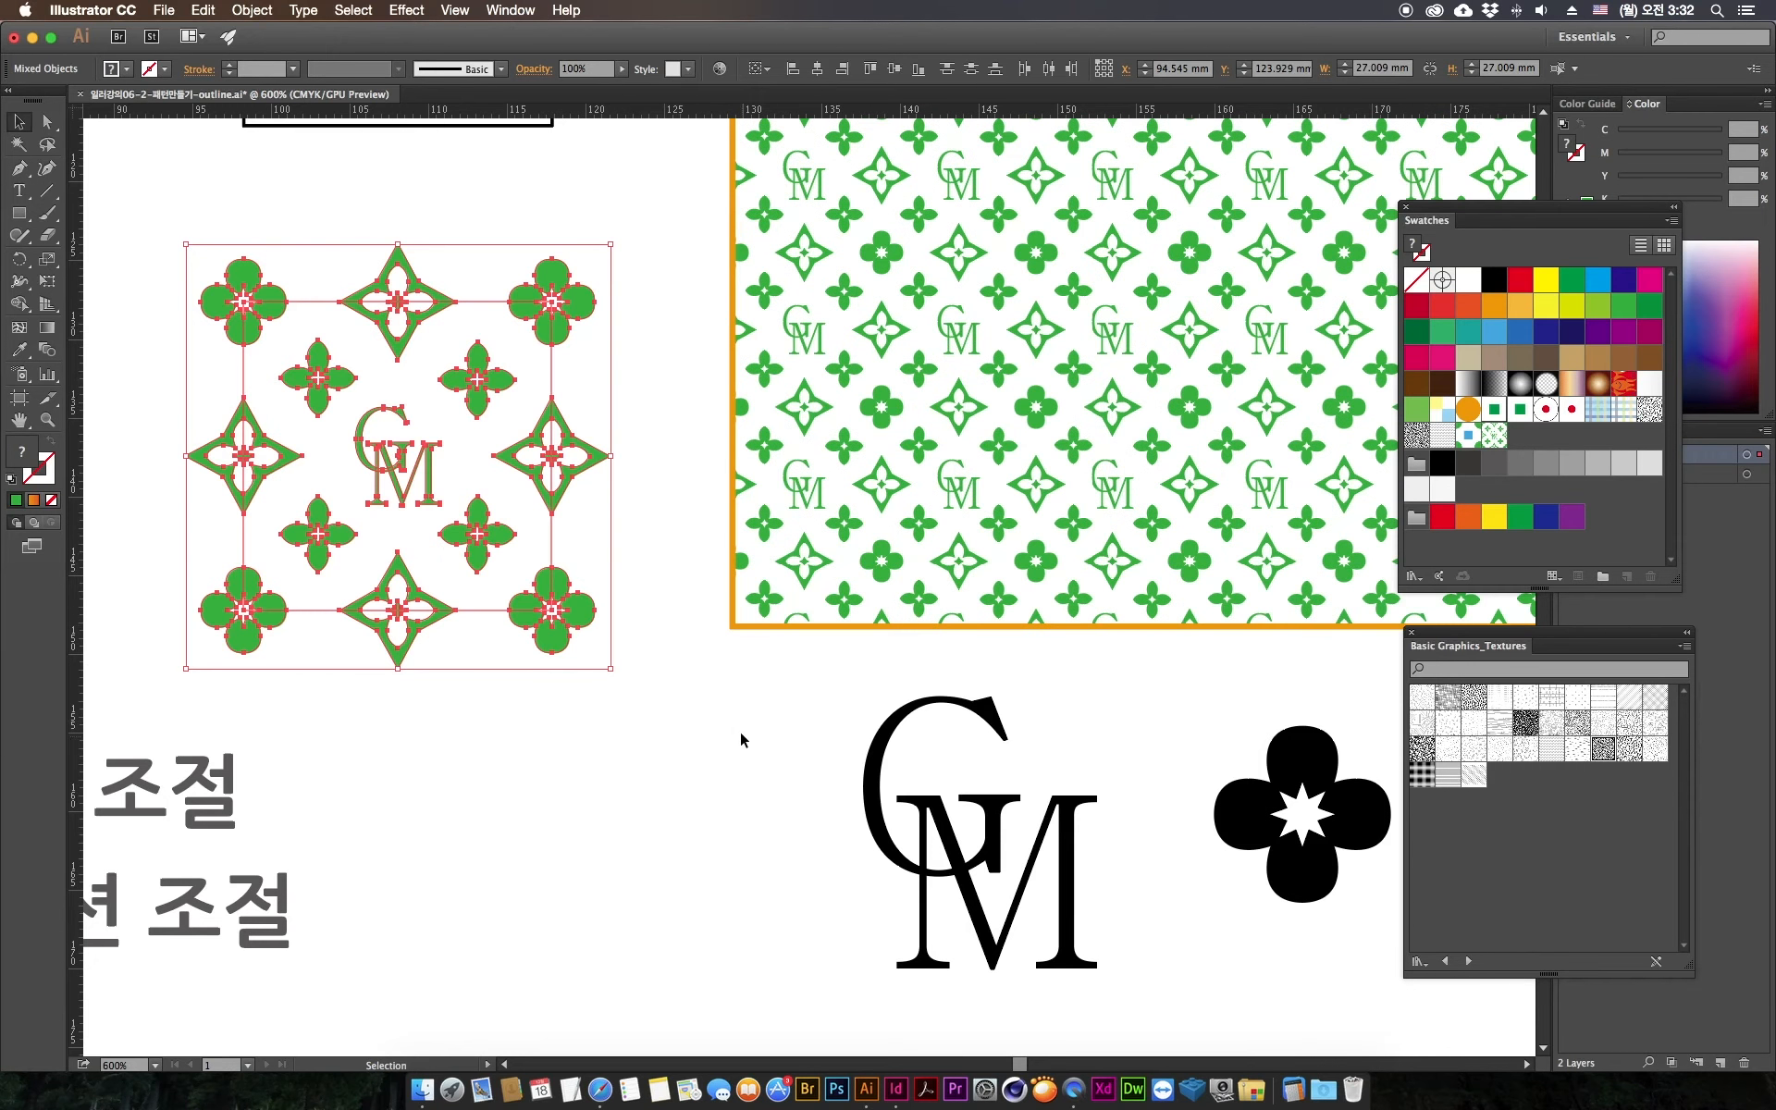
Step: Examine the updated GM pattern fill beside the tile, selecting the whole tile and its invisible bounding square before deselecting
drag(669, 797, 670, 797)
key(space)
drag(664, 690, 603, 791)
drag(581, 868, 762, 622)
click(637, 853)
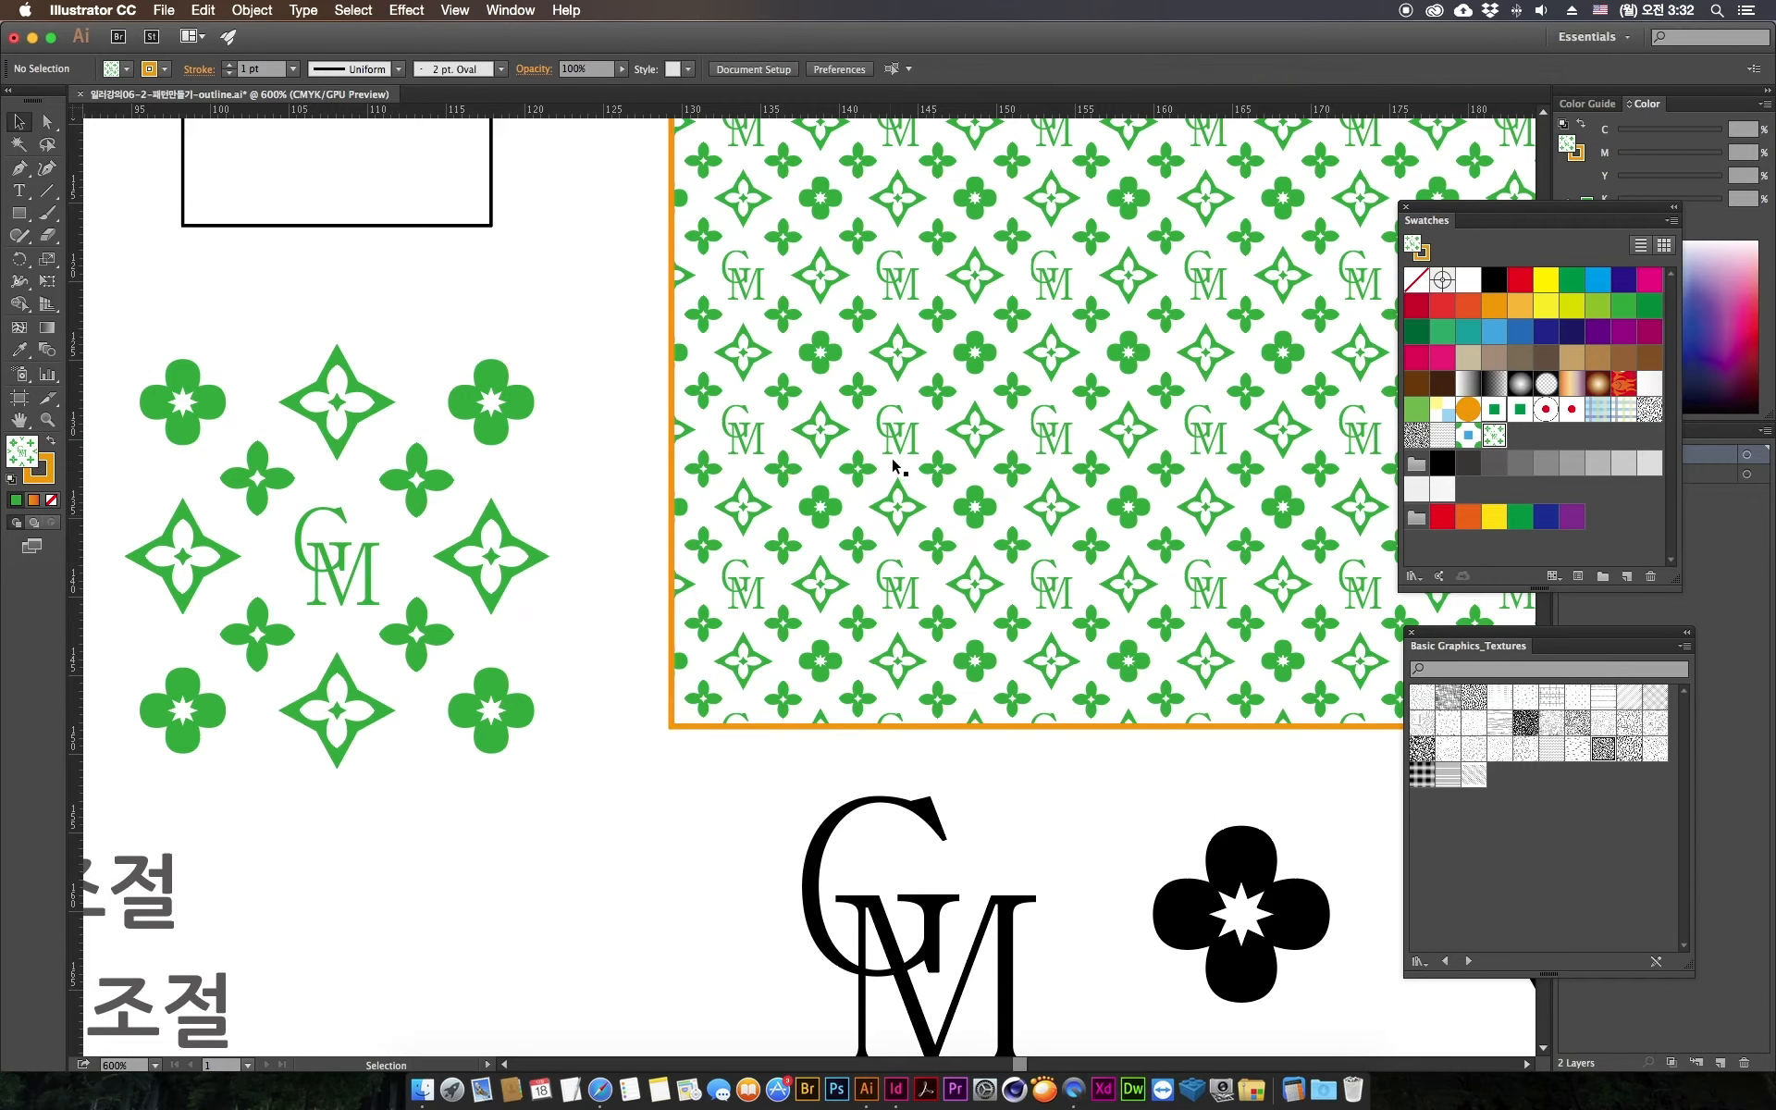
click(525, 403)
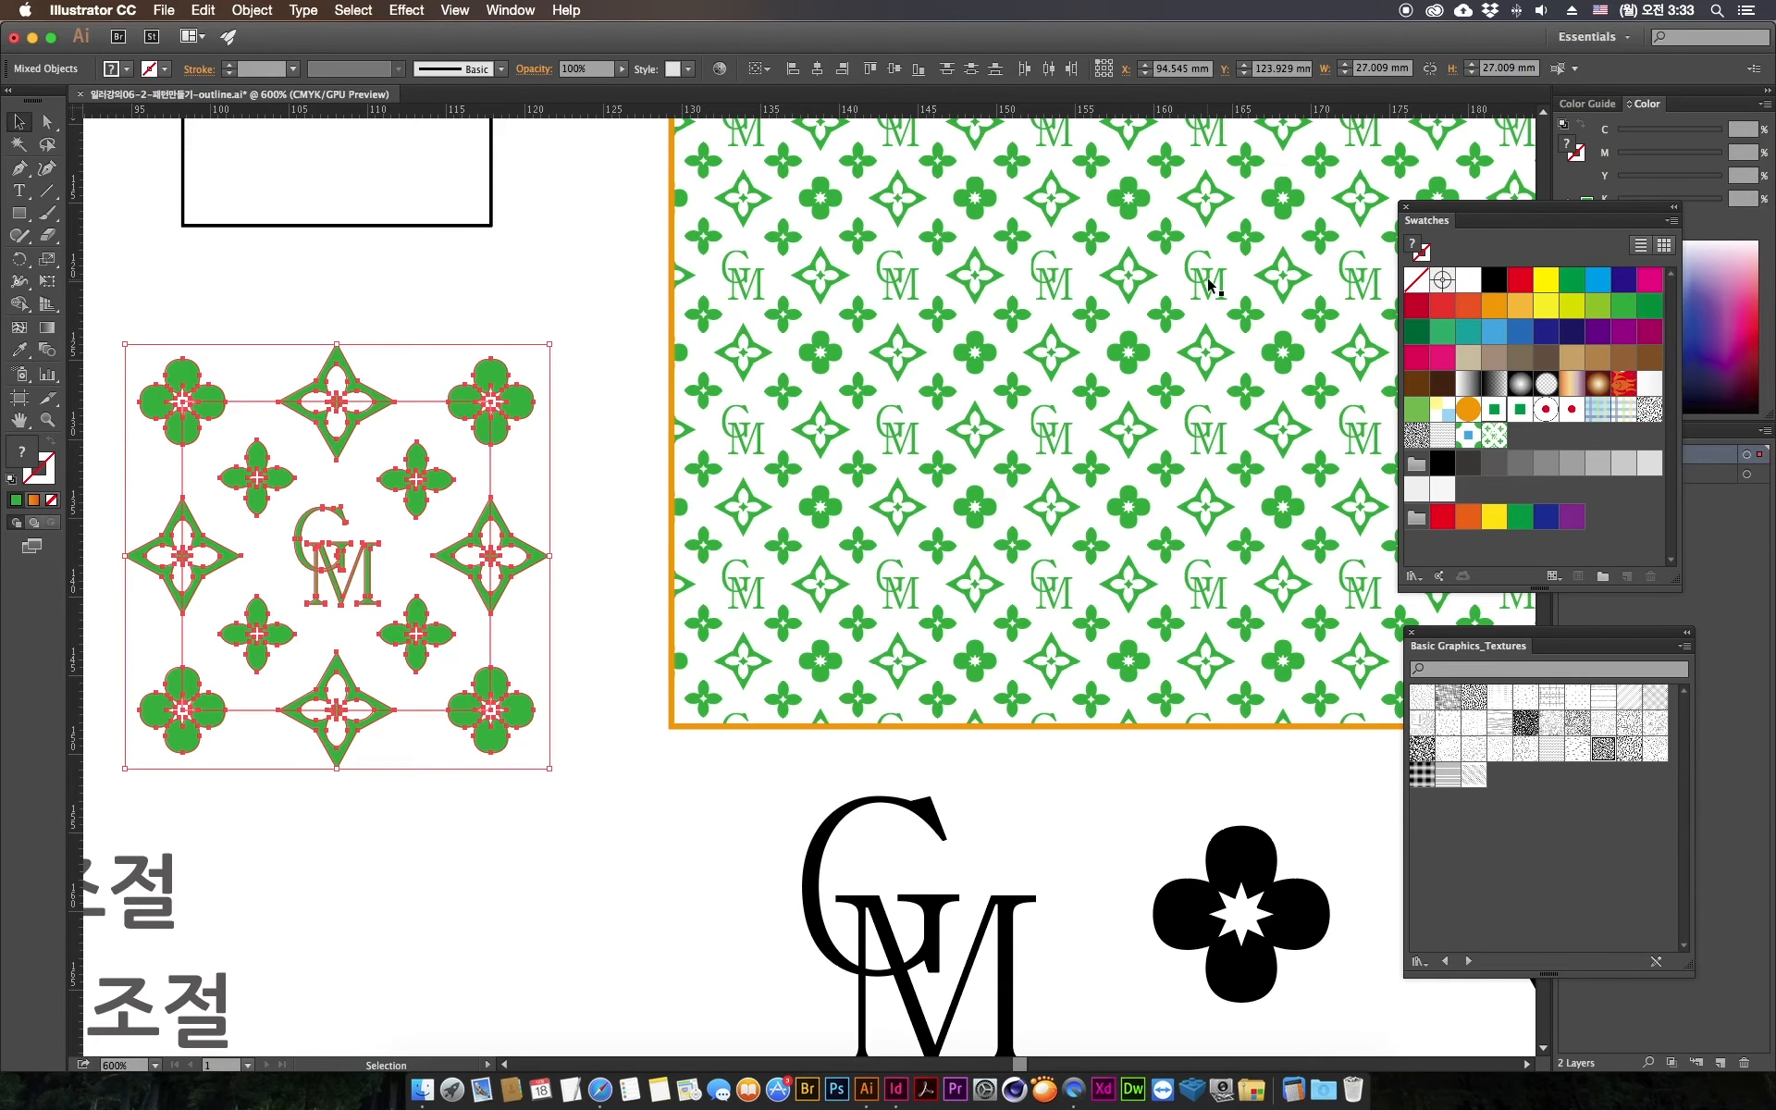
click(486, 483)
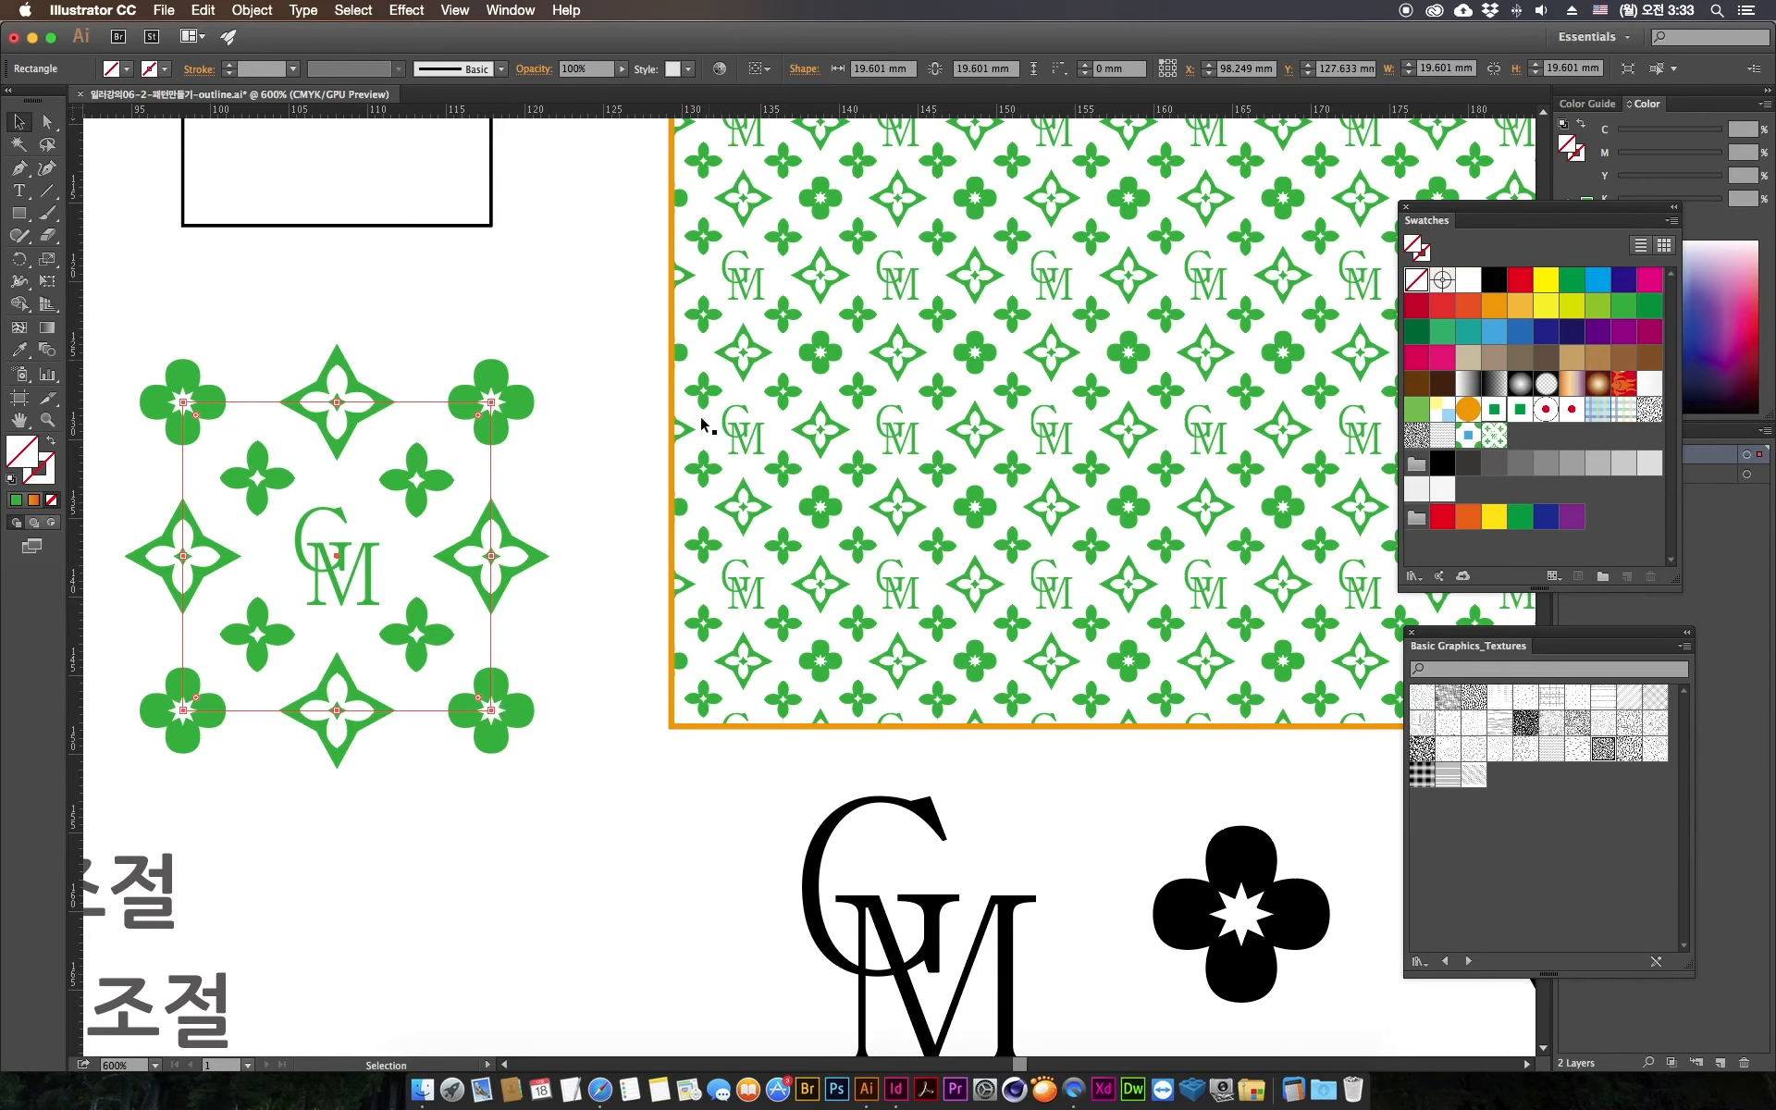
click(611, 486)
Step: Isolate the tile's motif group, shift its upper-right corner flower slightly down and inward, and exit isolation
key(super+equal)
key(super+equal)
drag(449, 410, 984, 509)
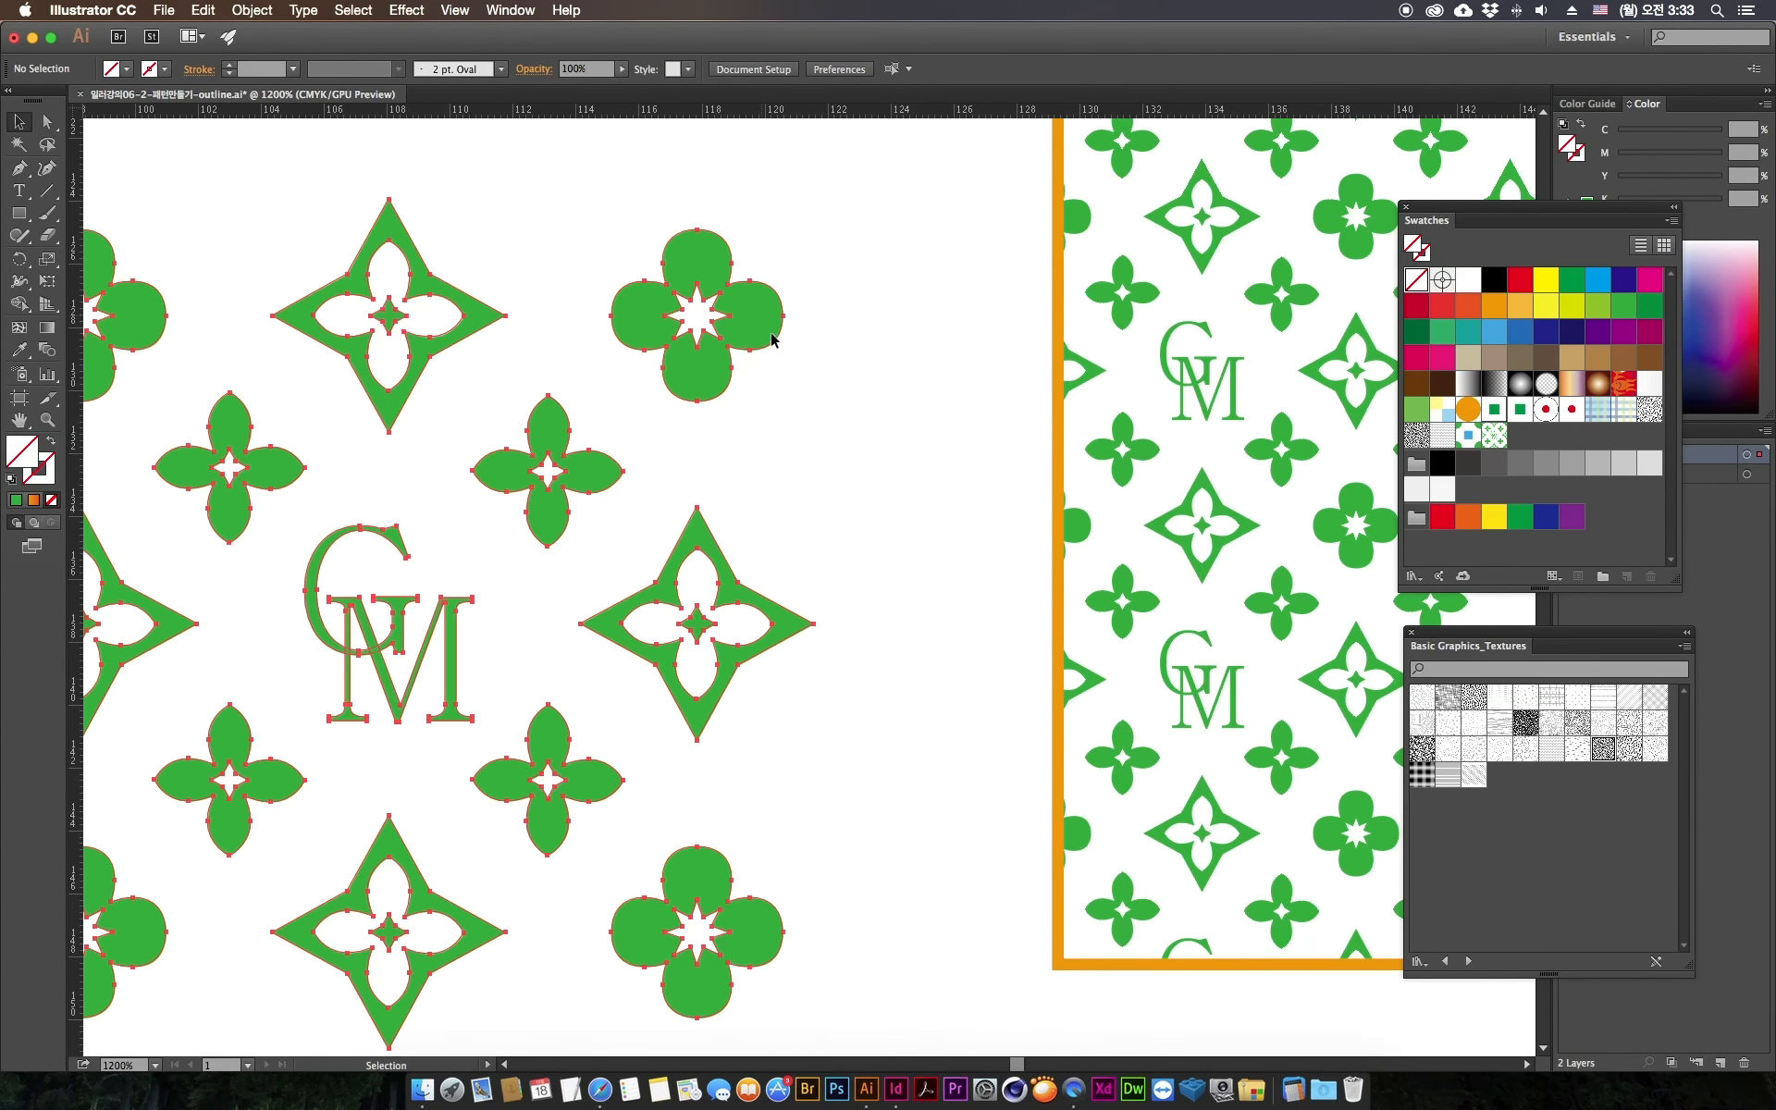
click(766, 320)
double_click(766, 320)
click(766, 320)
drag(766, 320, 756, 341)
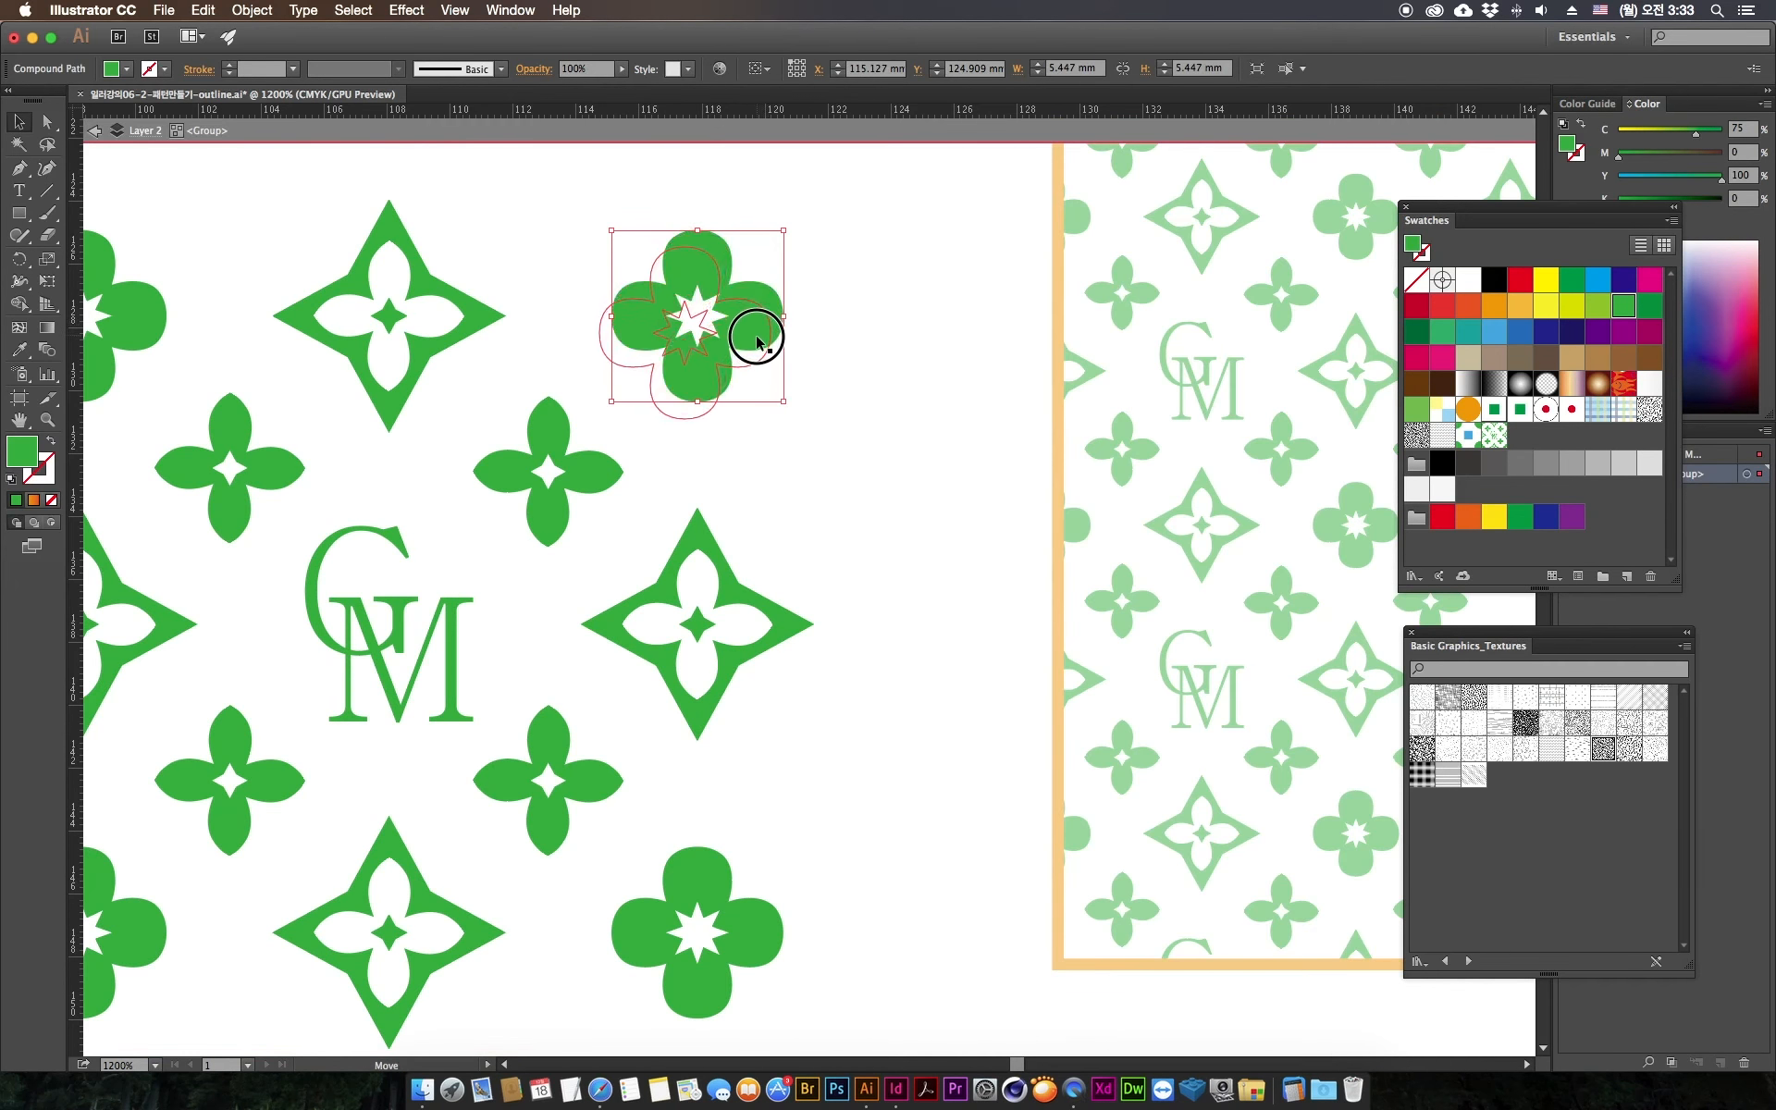
double_click(886, 559)
drag(887, 558, 636, 494)
Step: Make a new pattern swatch from the whole GM tile with its shifted corner flower
key(super+minus)
key(super+minus)
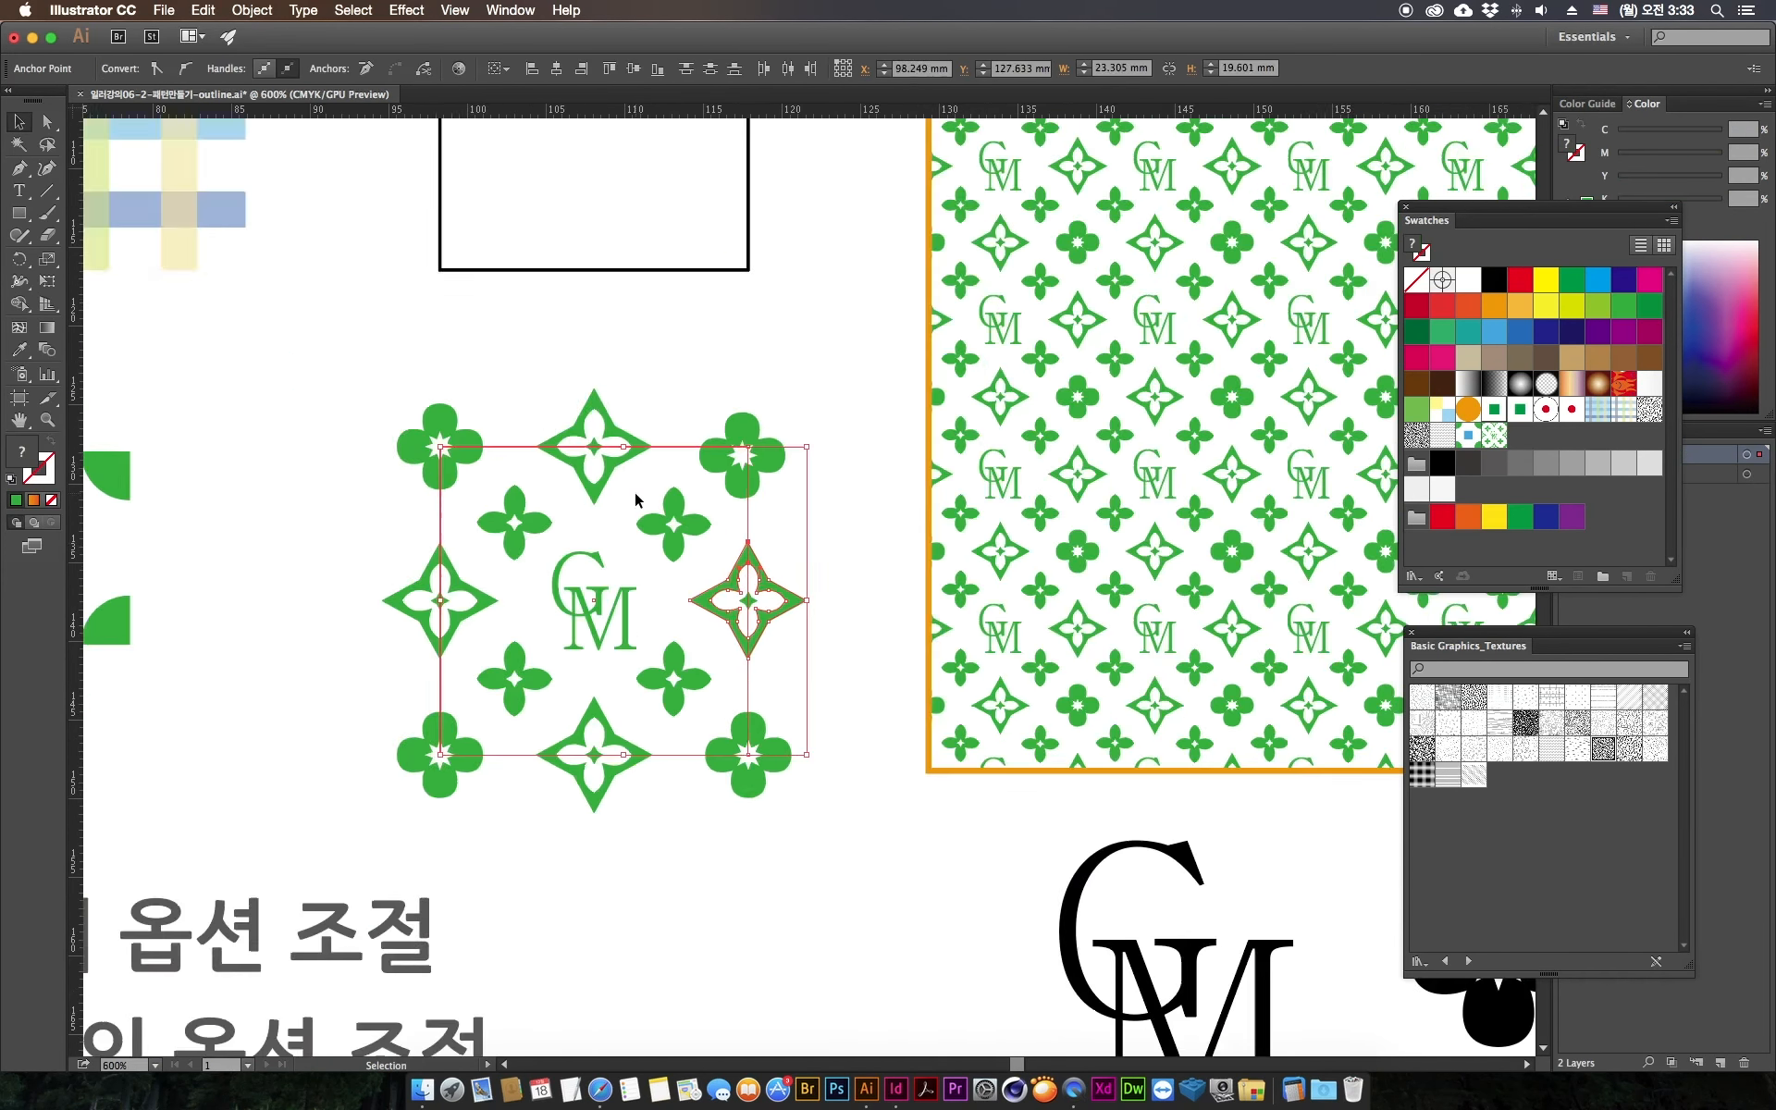
scroll(329, 368, right, 2)
scroll(329, 369, down, 1)
drag(276, 351, 801, 820)
scroll(801, 821, right, 4)
scroll(801, 821, down, 2)
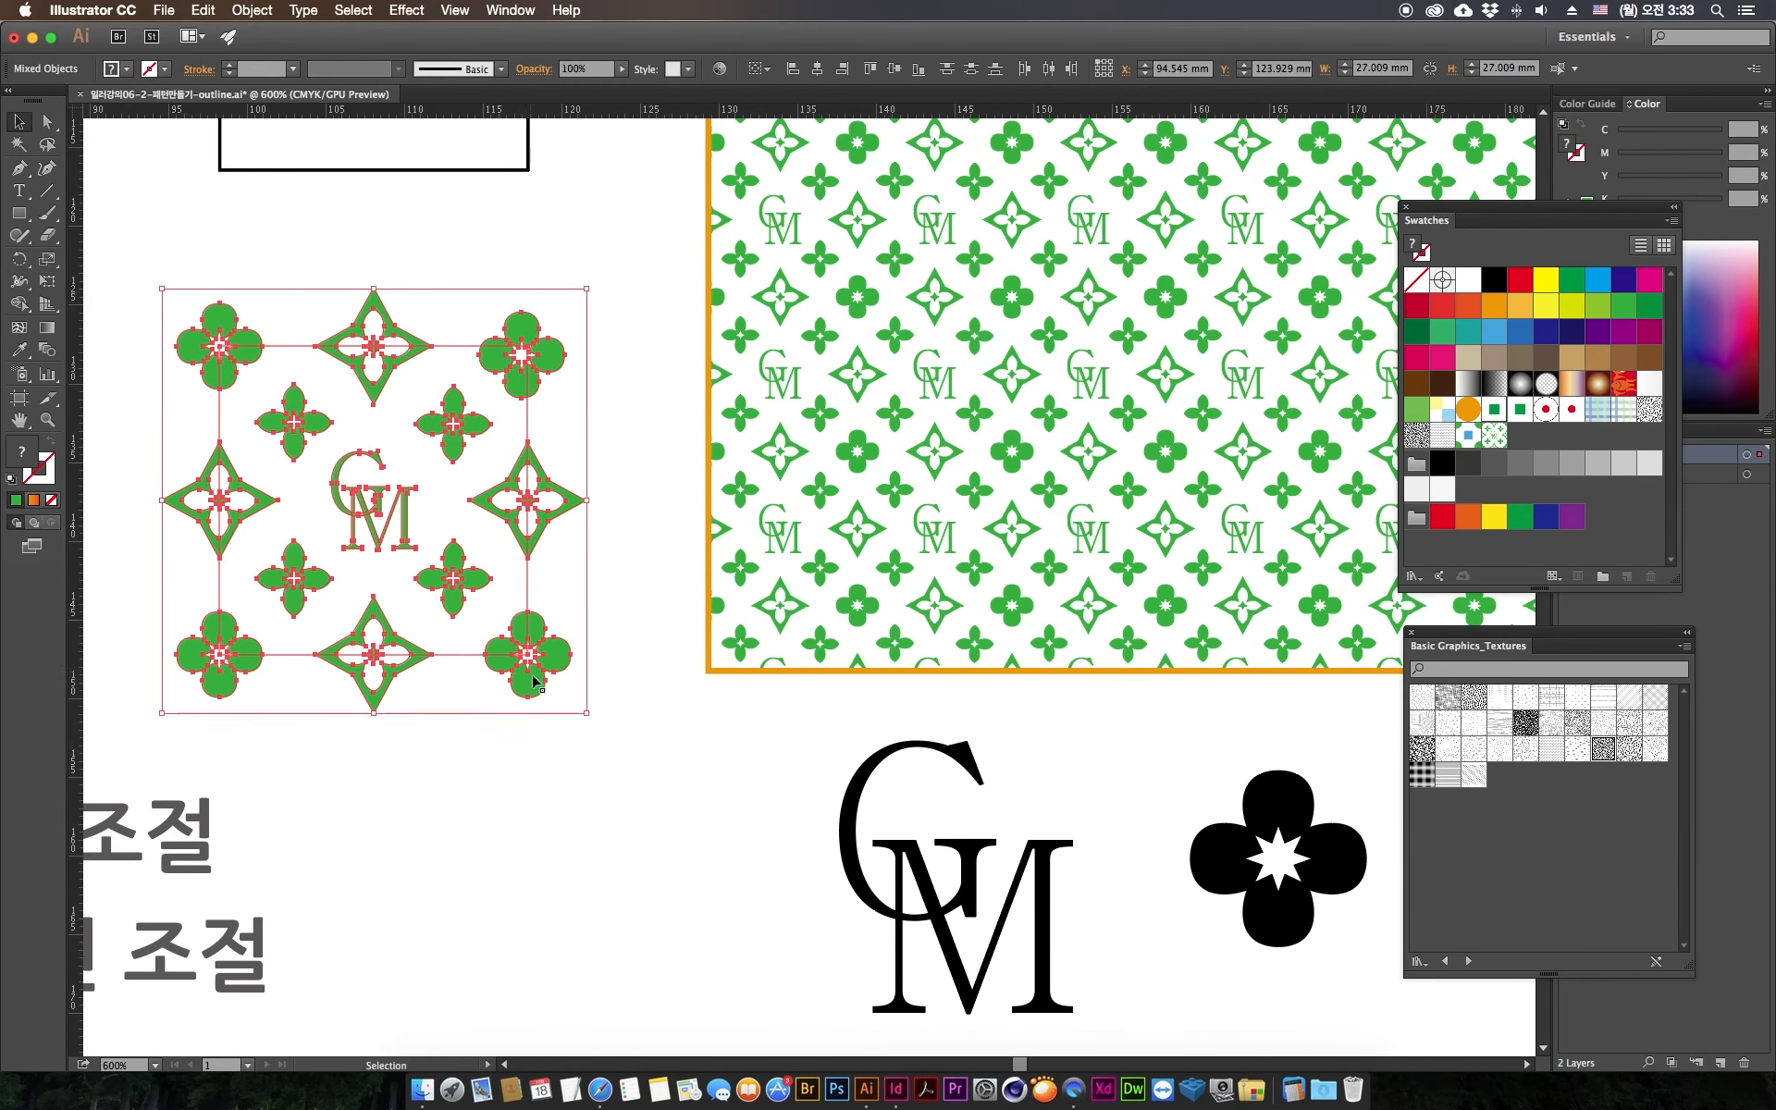
drag(527, 684, 1562, 450)
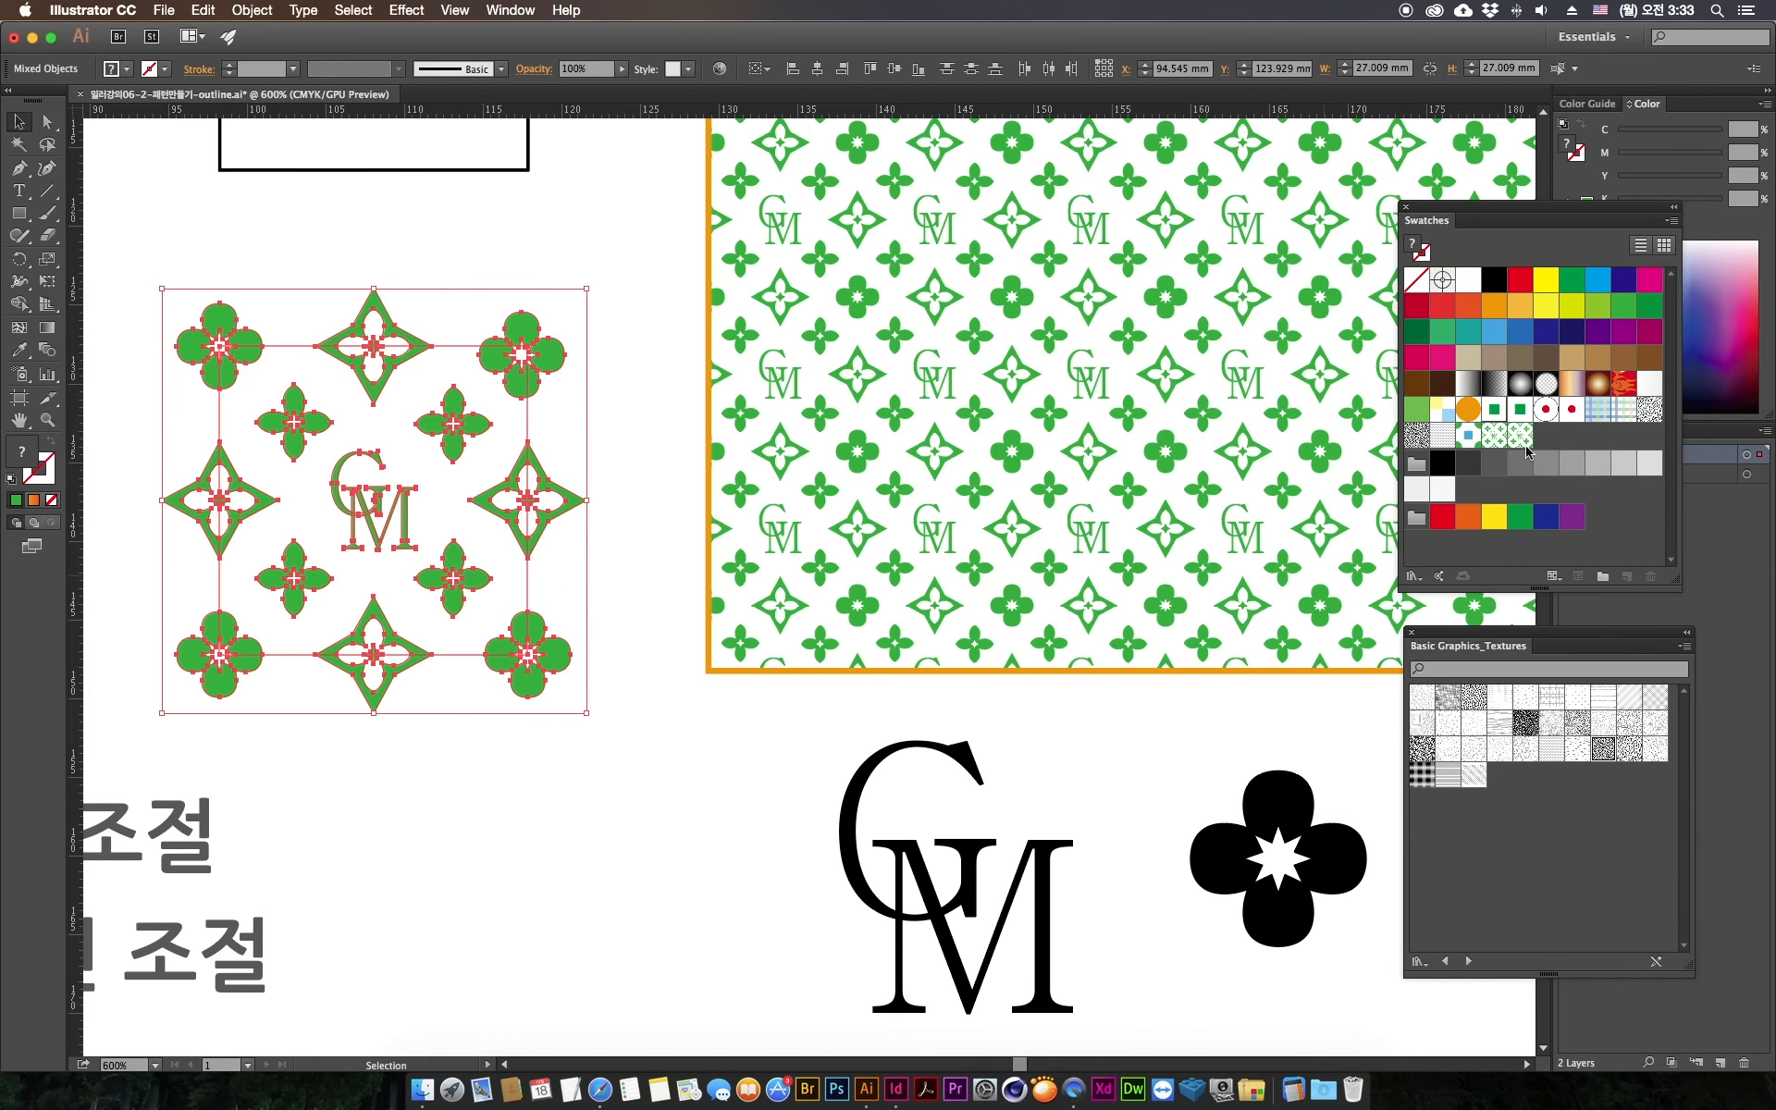
Step: Fill the large rectangle with the new pattern swatch containing the shifted corner flower
click(734, 714)
click(842, 557)
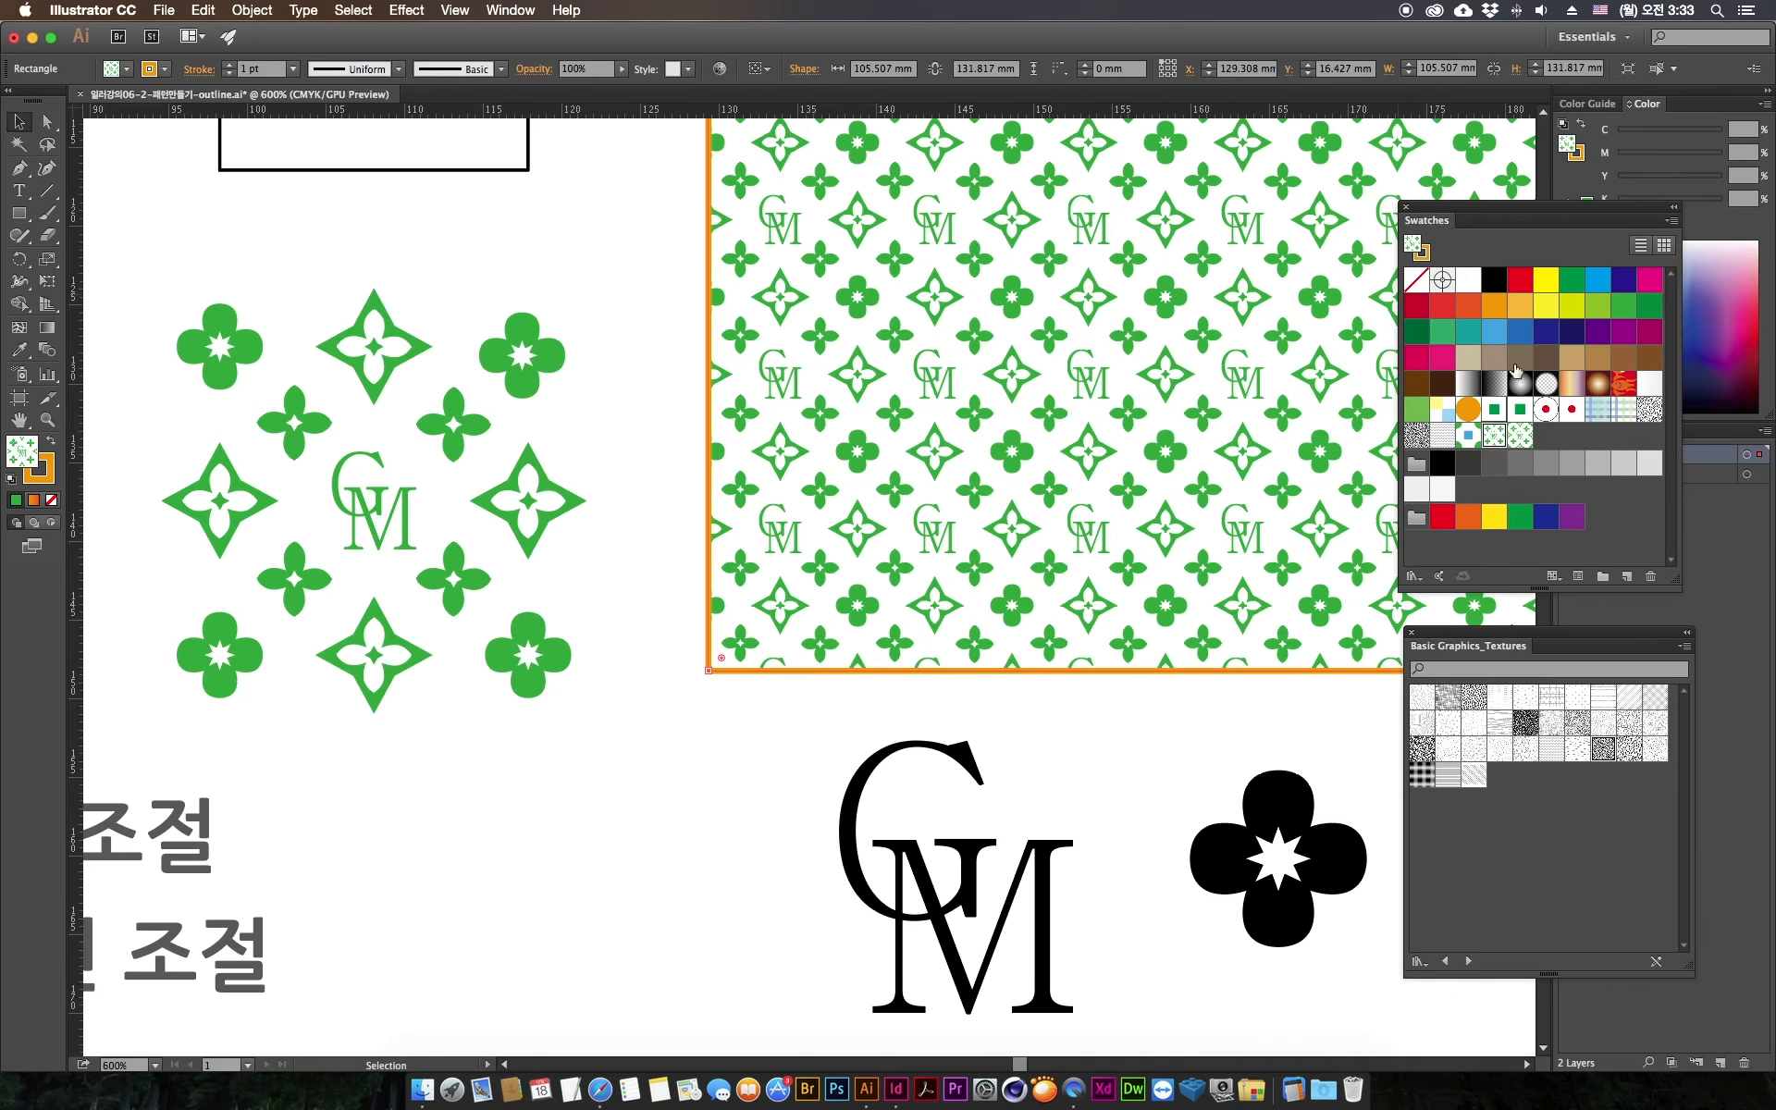
click(1520, 435)
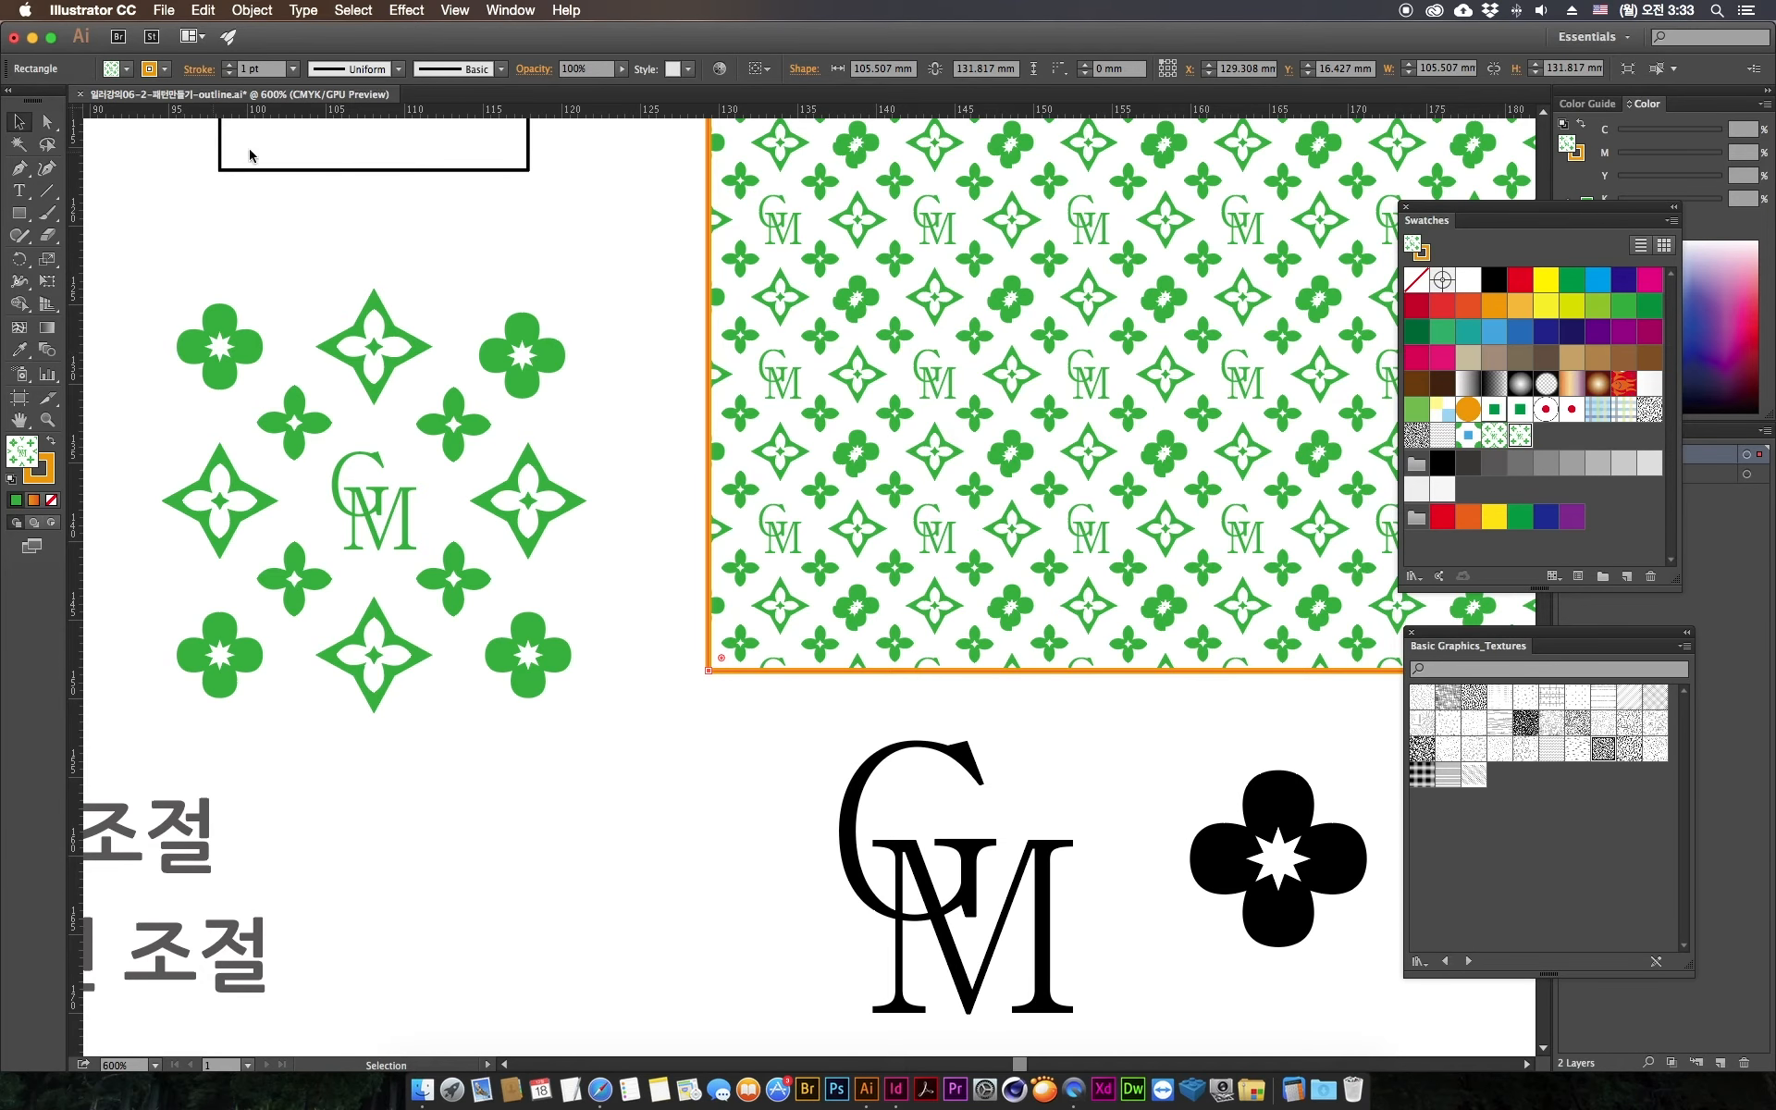
Step: Recolor the GM tile's motif group with purple after trying yellow
drag(614, 239, 148, 726)
key(super+g)
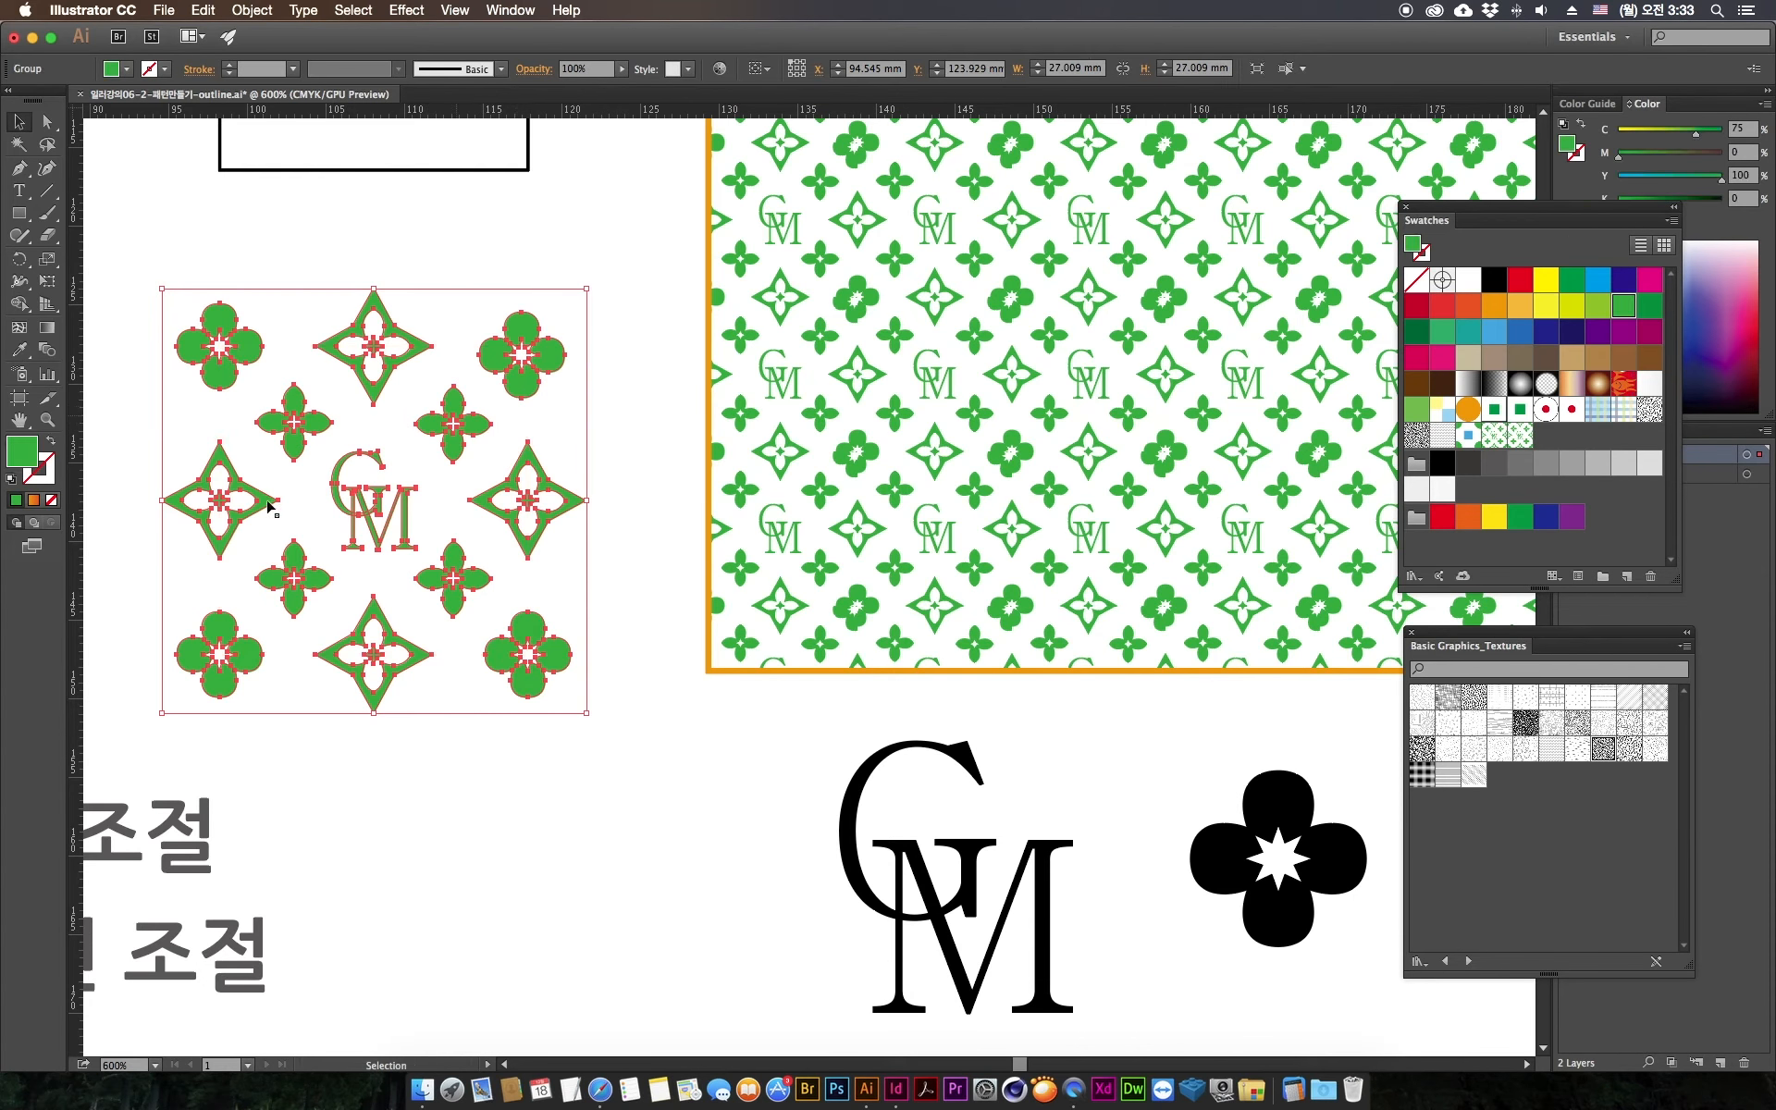
click(1545, 309)
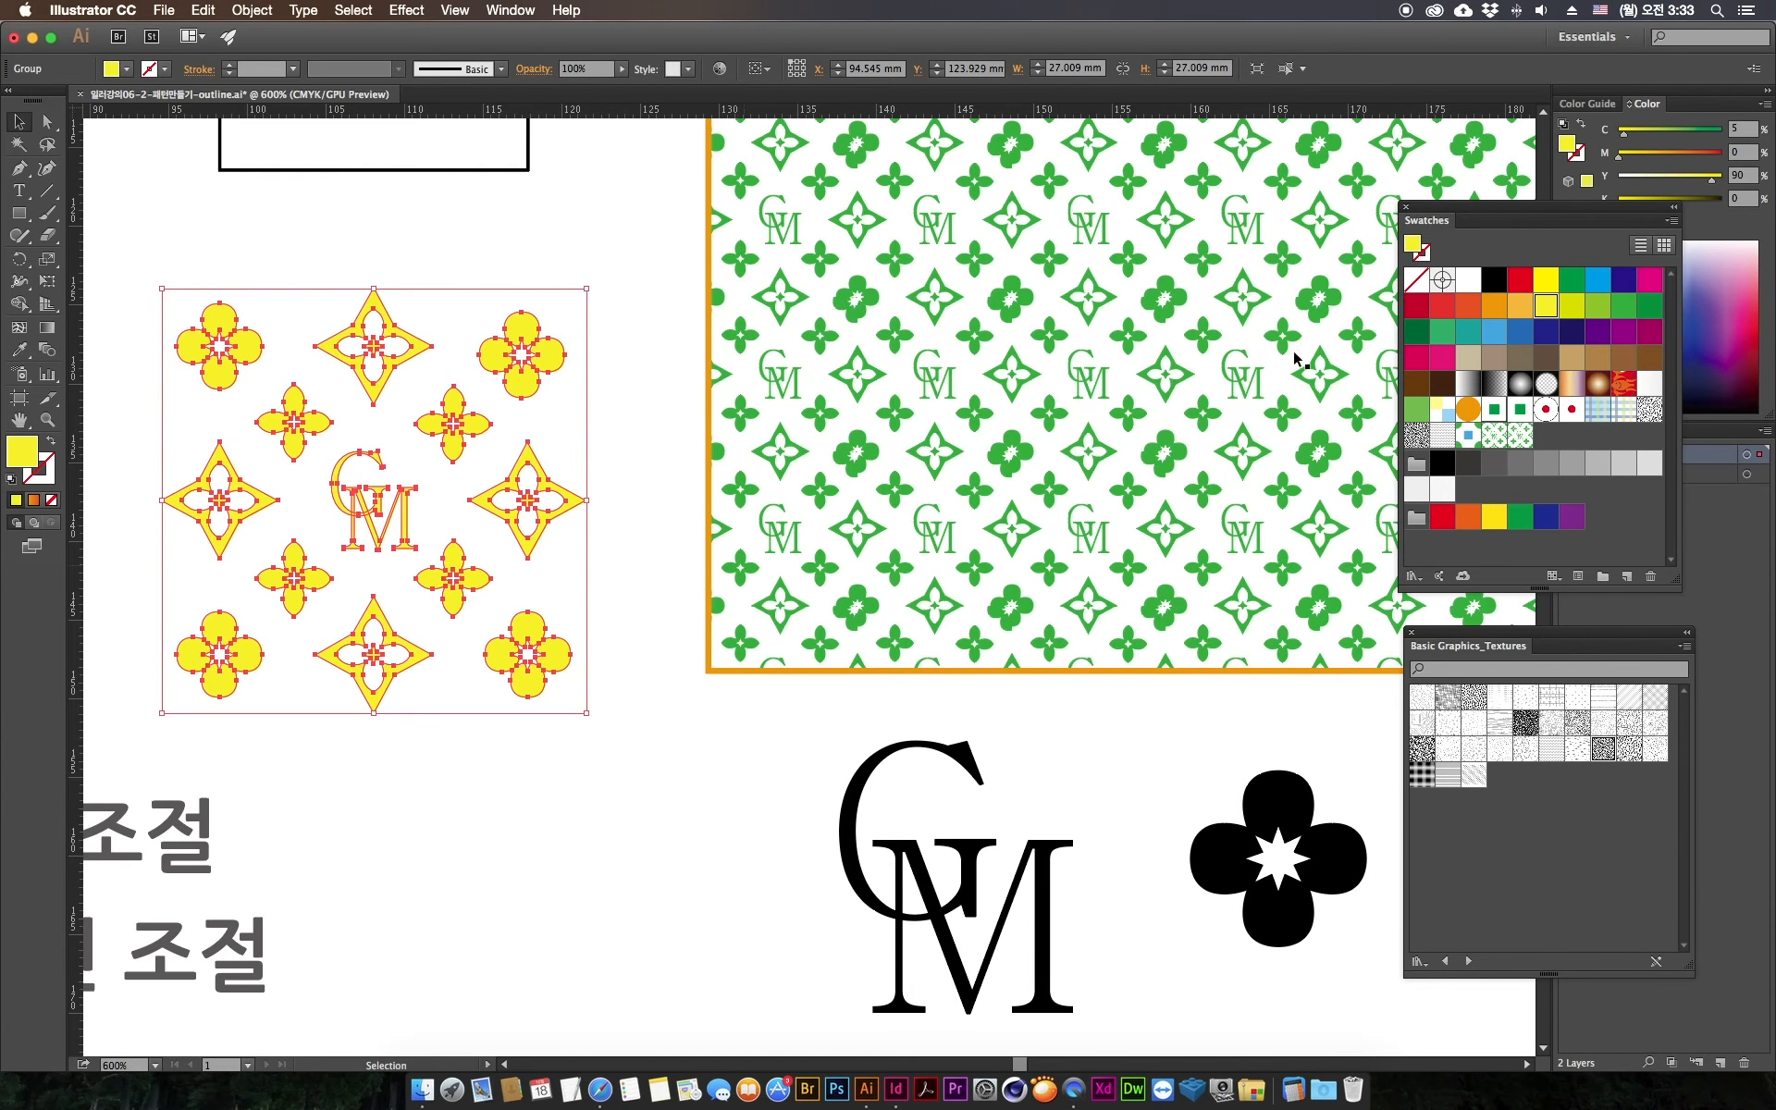
click(1623, 331)
Step: Select the invisible bounding square behind the purple GM tile and give it a gradient stroke
click(632, 257)
drag(631, 257, 413, 551)
key(super+equal)
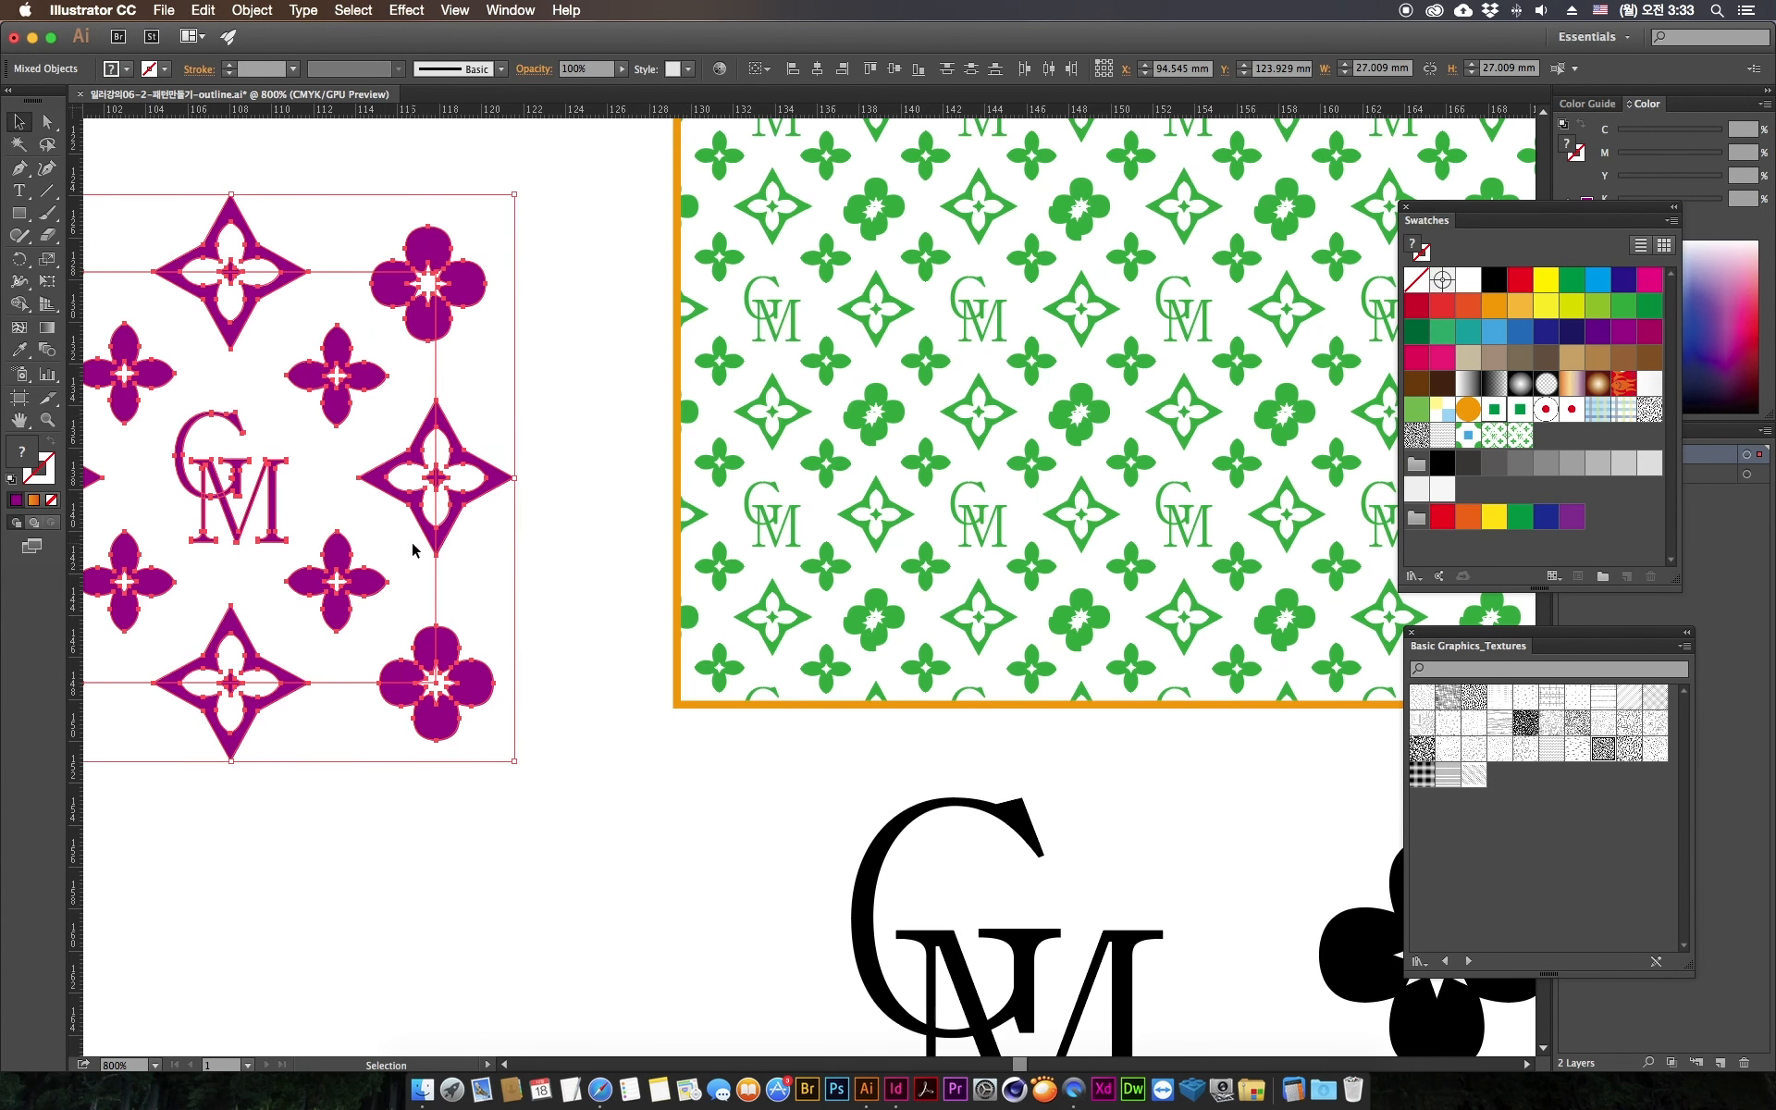
drag(506, 380, 652, 392)
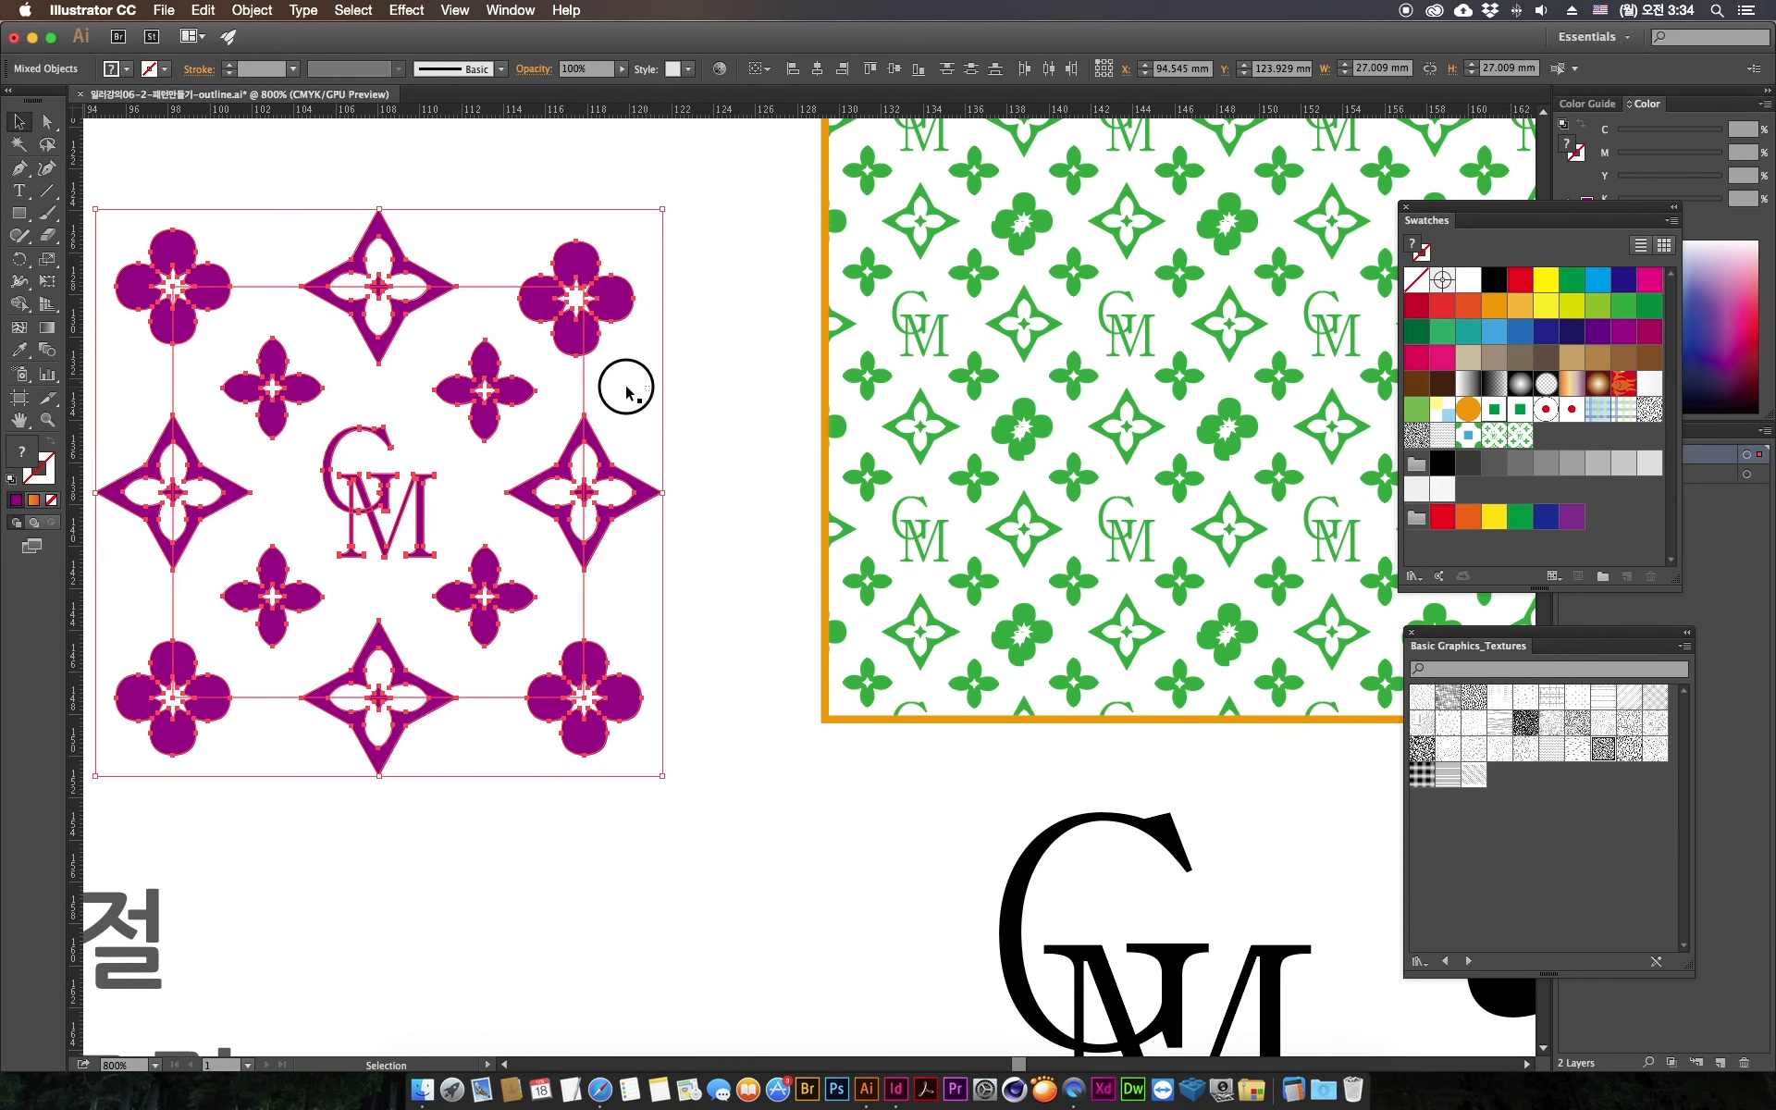
click(582, 419)
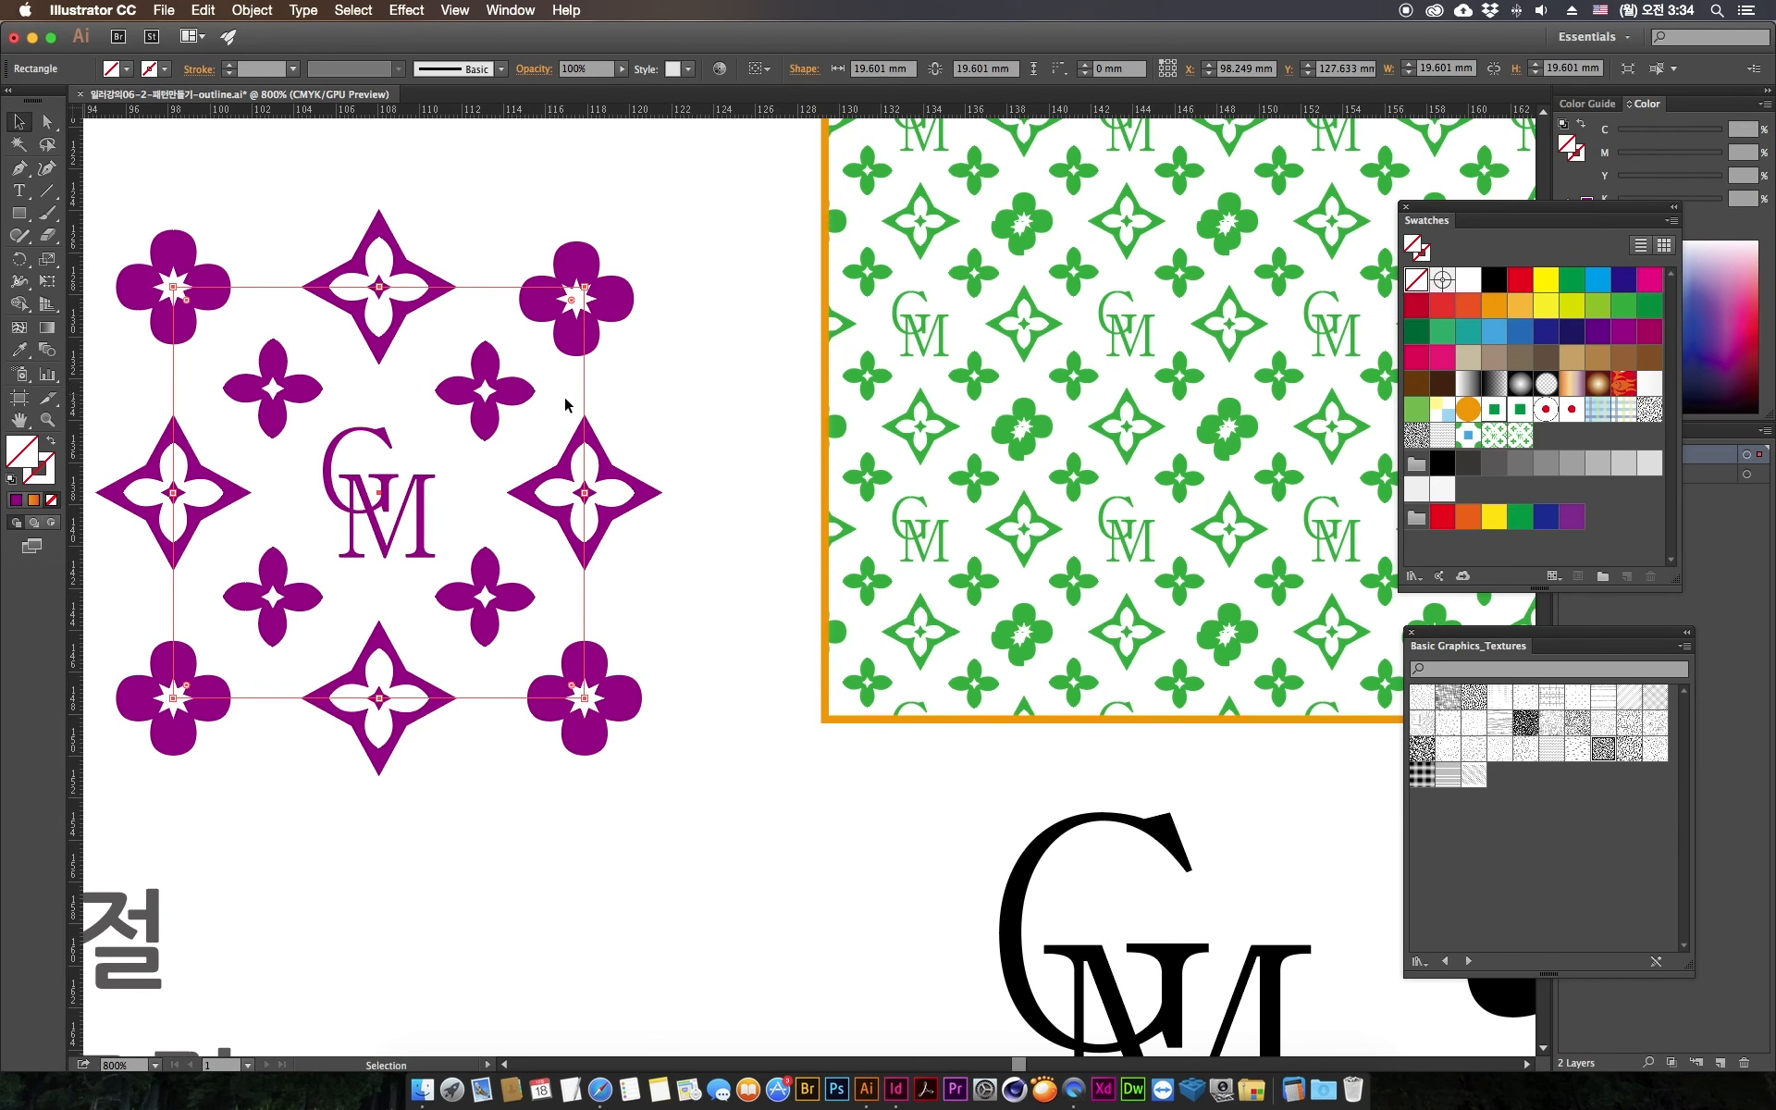
click(31, 503)
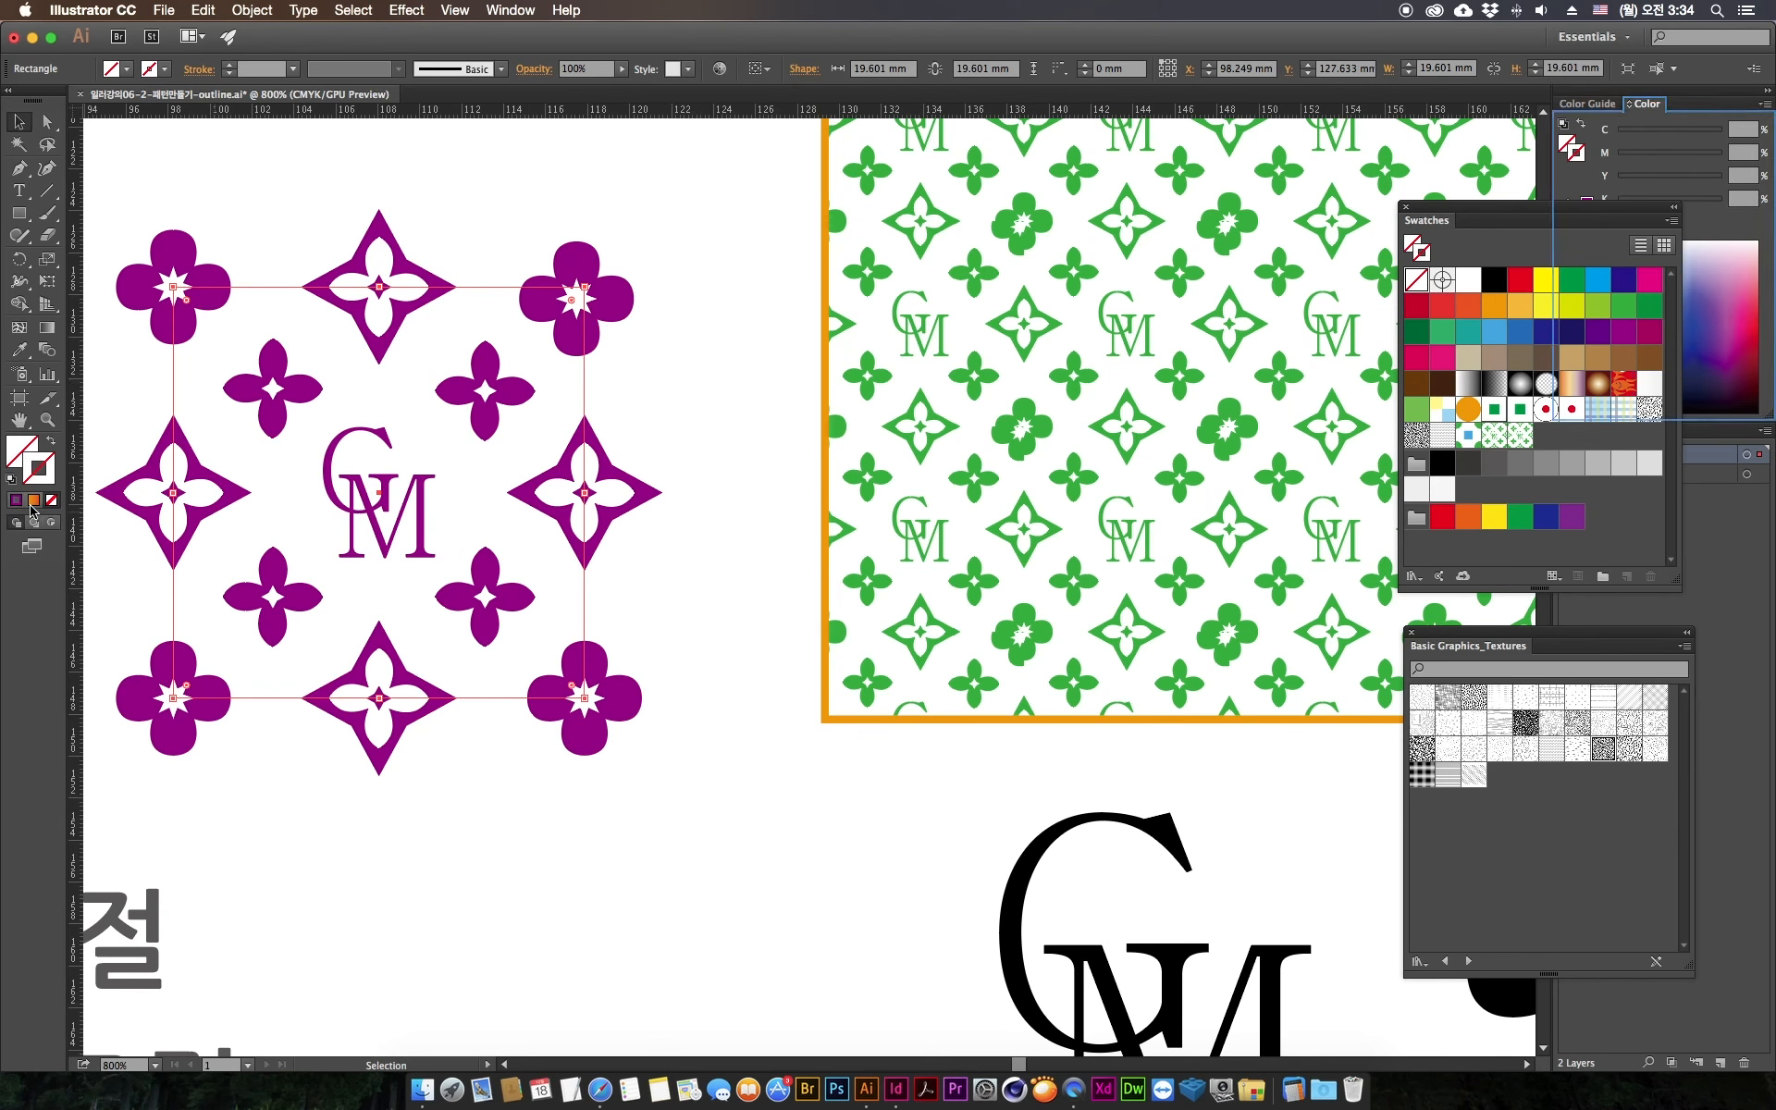
drag(637, 342, 828, 425)
click(1218, 483)
Step: Isolate the tile's motif group and move its upper-right corner flower outward from the square's corner
click(622, 311)
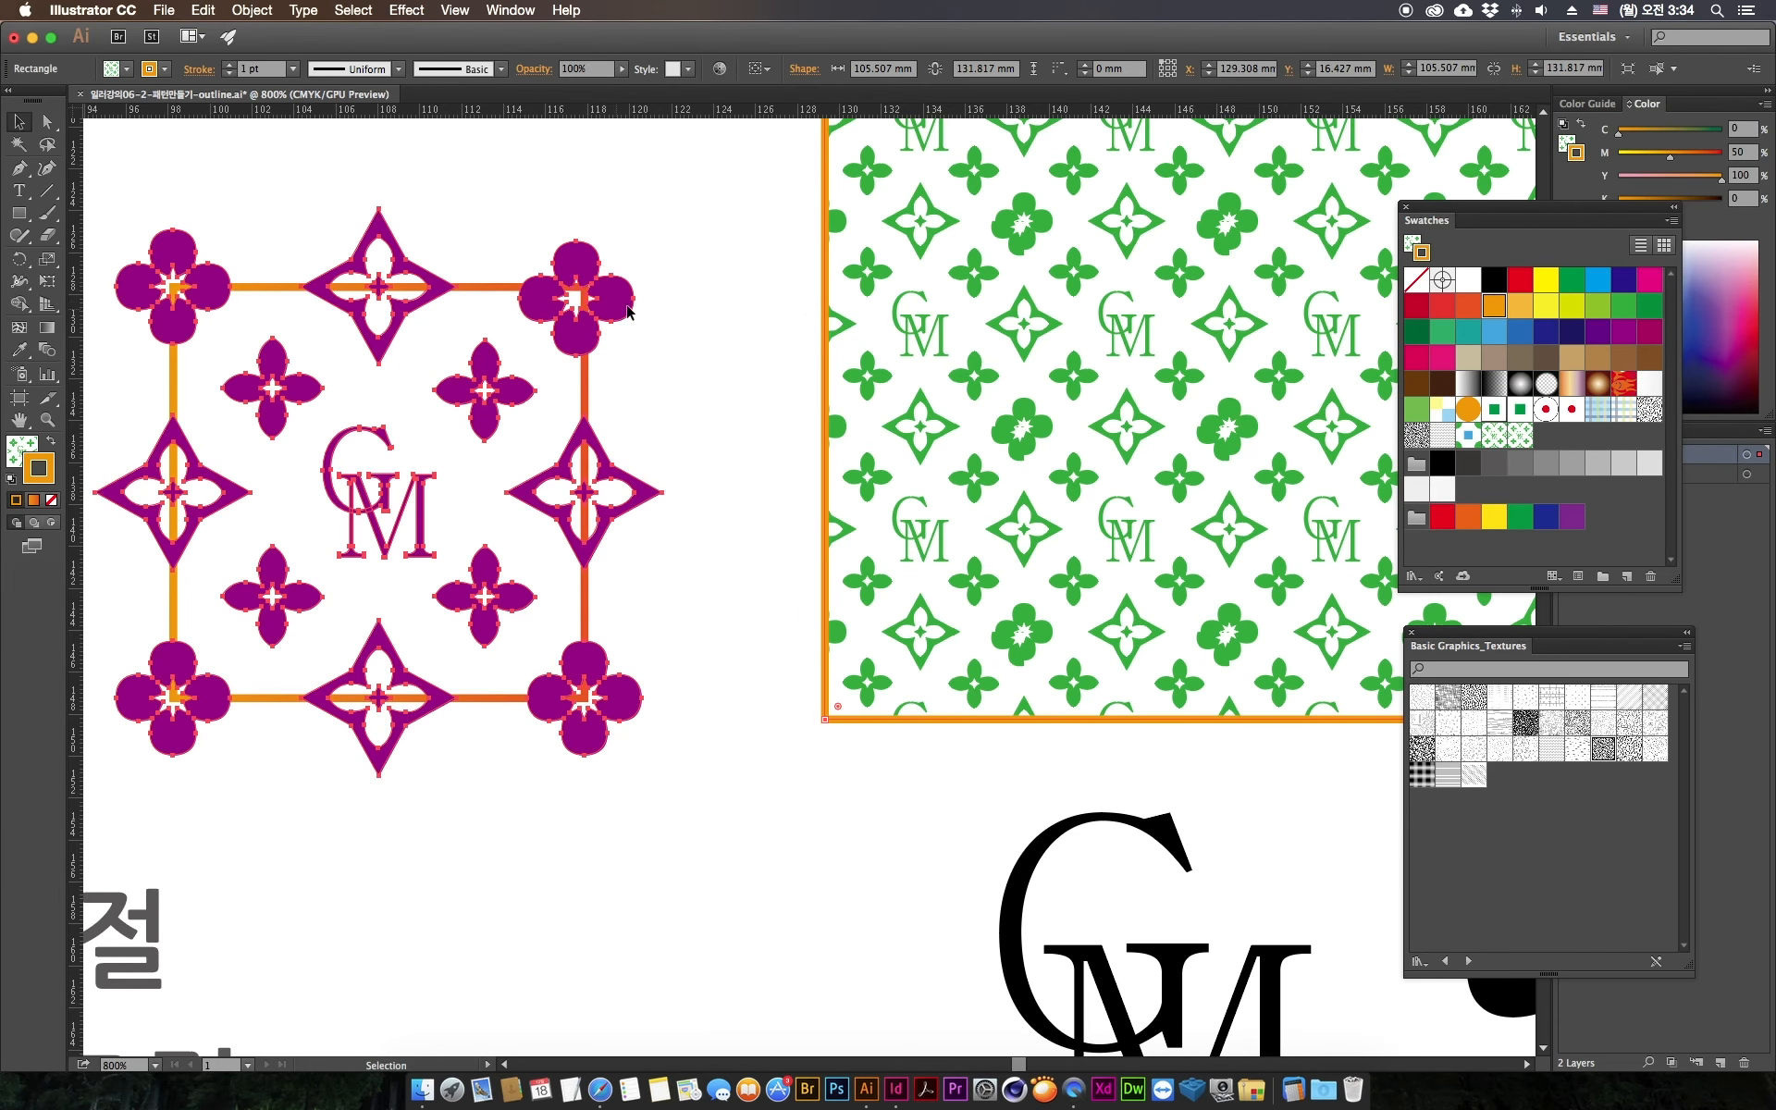
double_click(622, 311)
click(621, 310)
drag(622, 311, 676, 331)
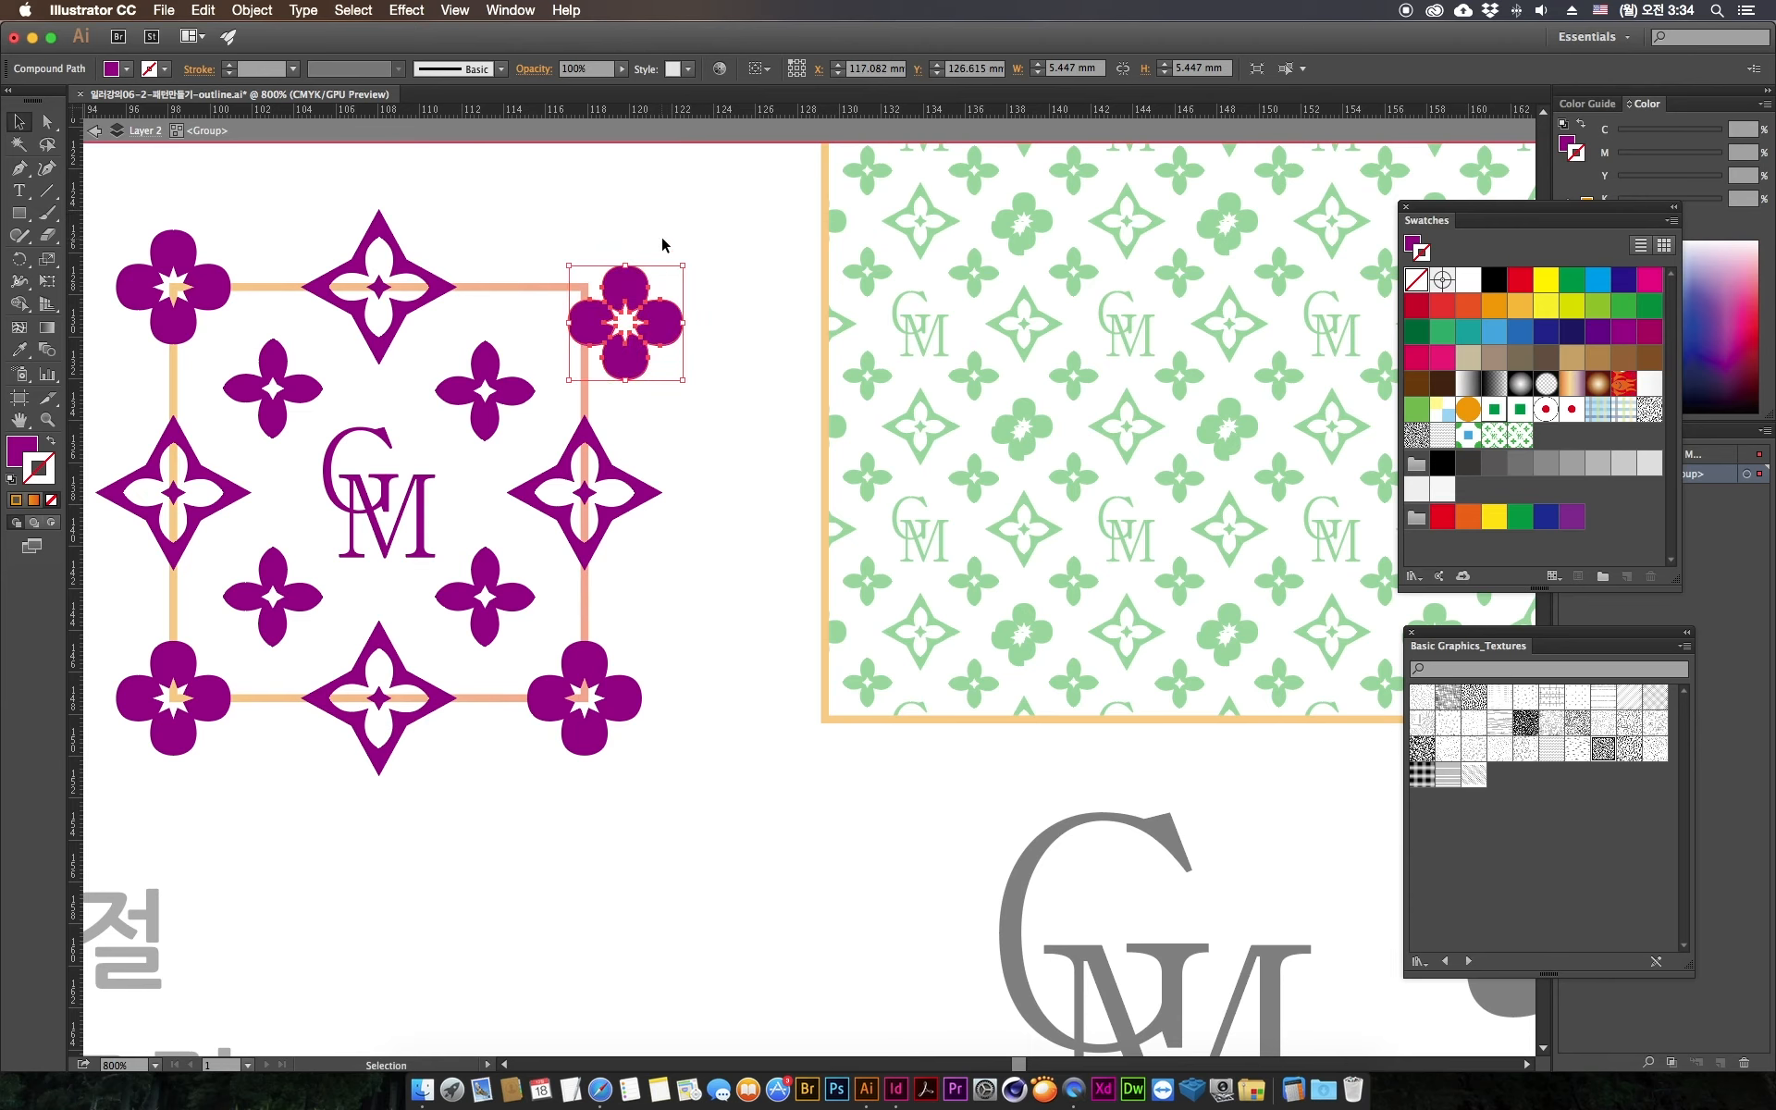
Step: Turn on Smart Guides, snap the flower's centre onto the square's upper-right corner, and exit isolation
click(461, 10)
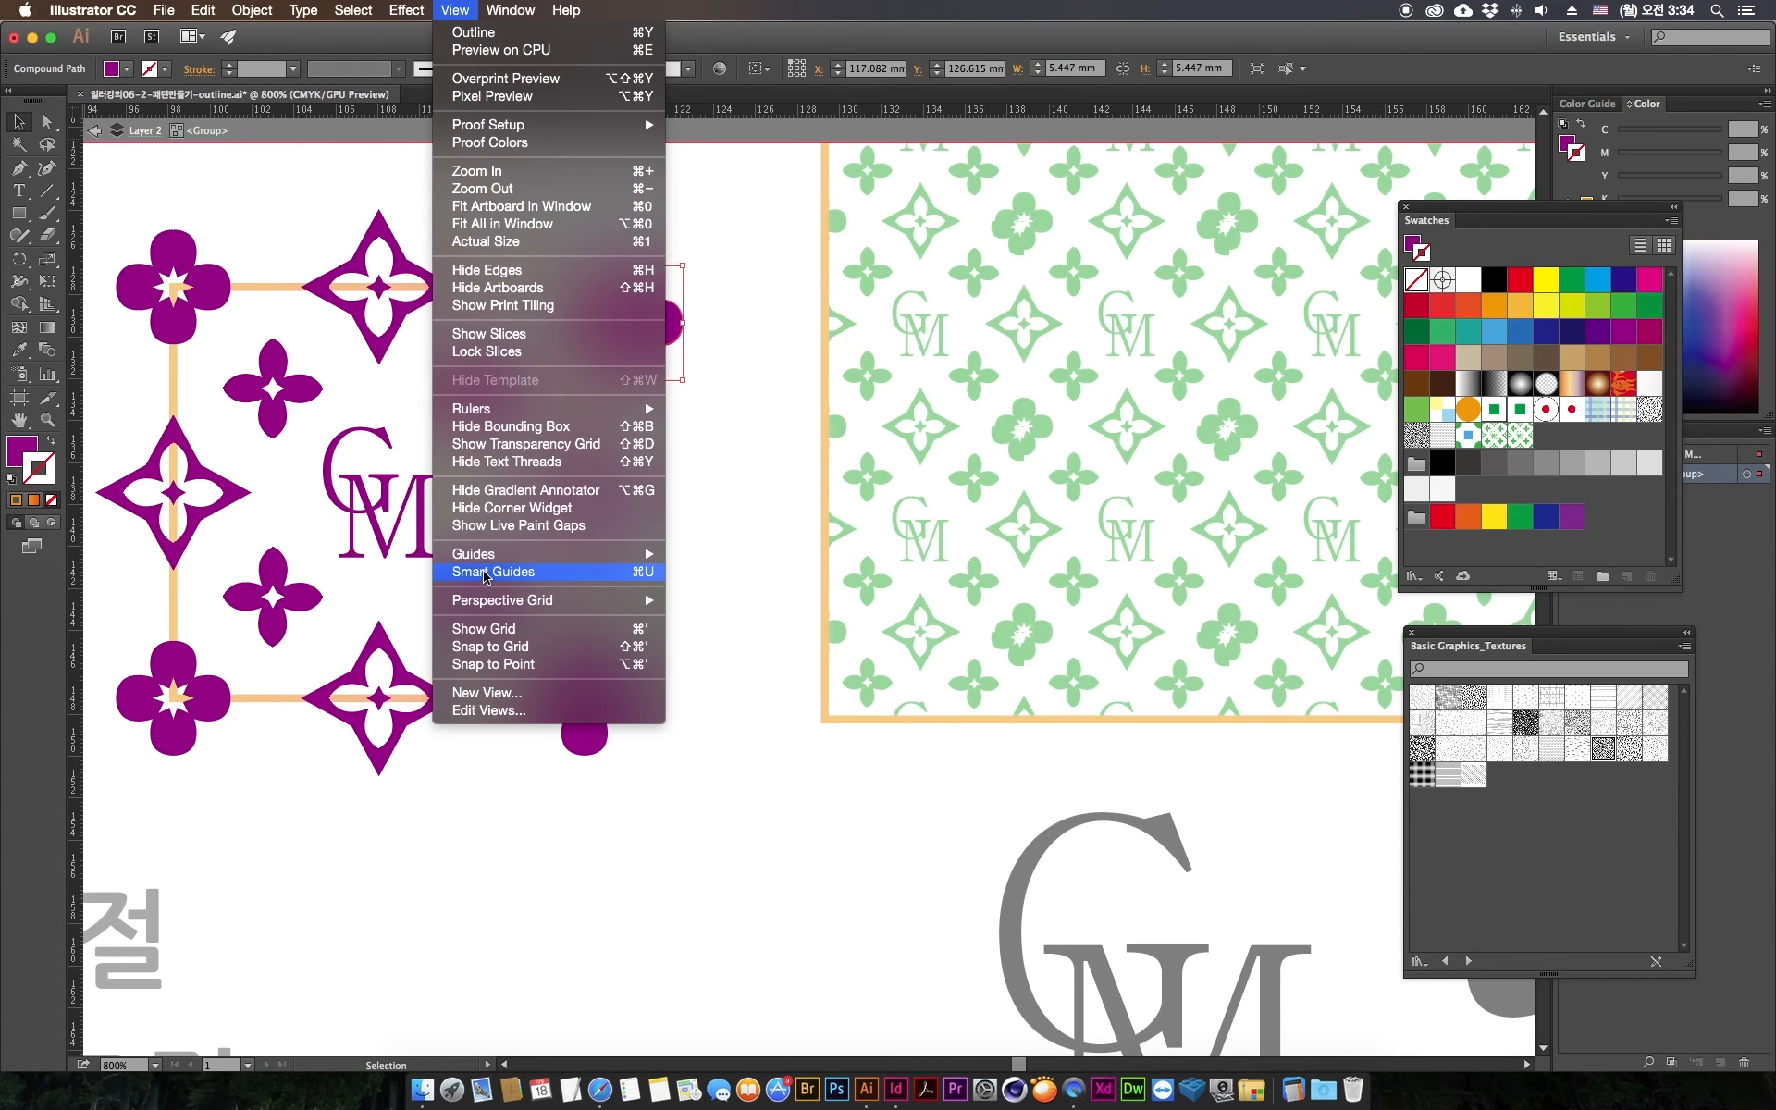
click(575, 573)
drag(670, 333, 627, 298)
double_click(731, 398)
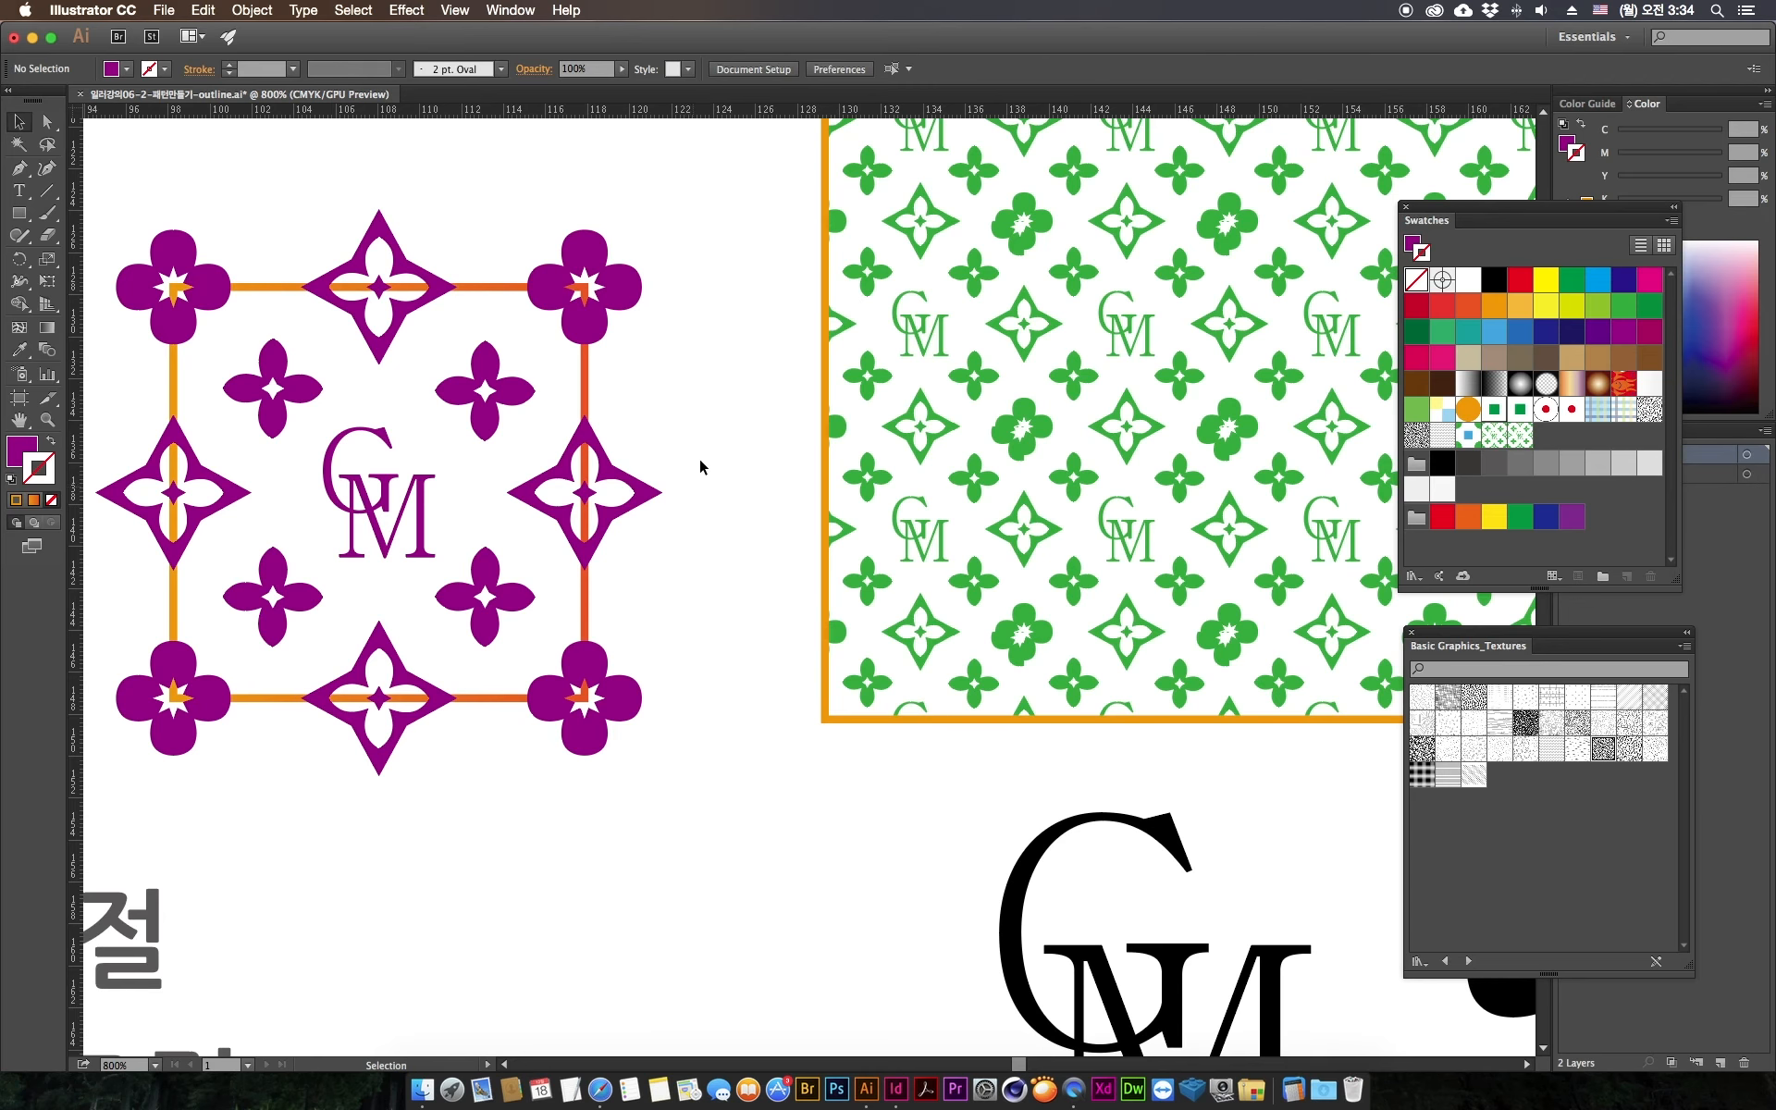
Step: Try moving the whole motif group off the bounding square, and undo the move
click(631, 300)
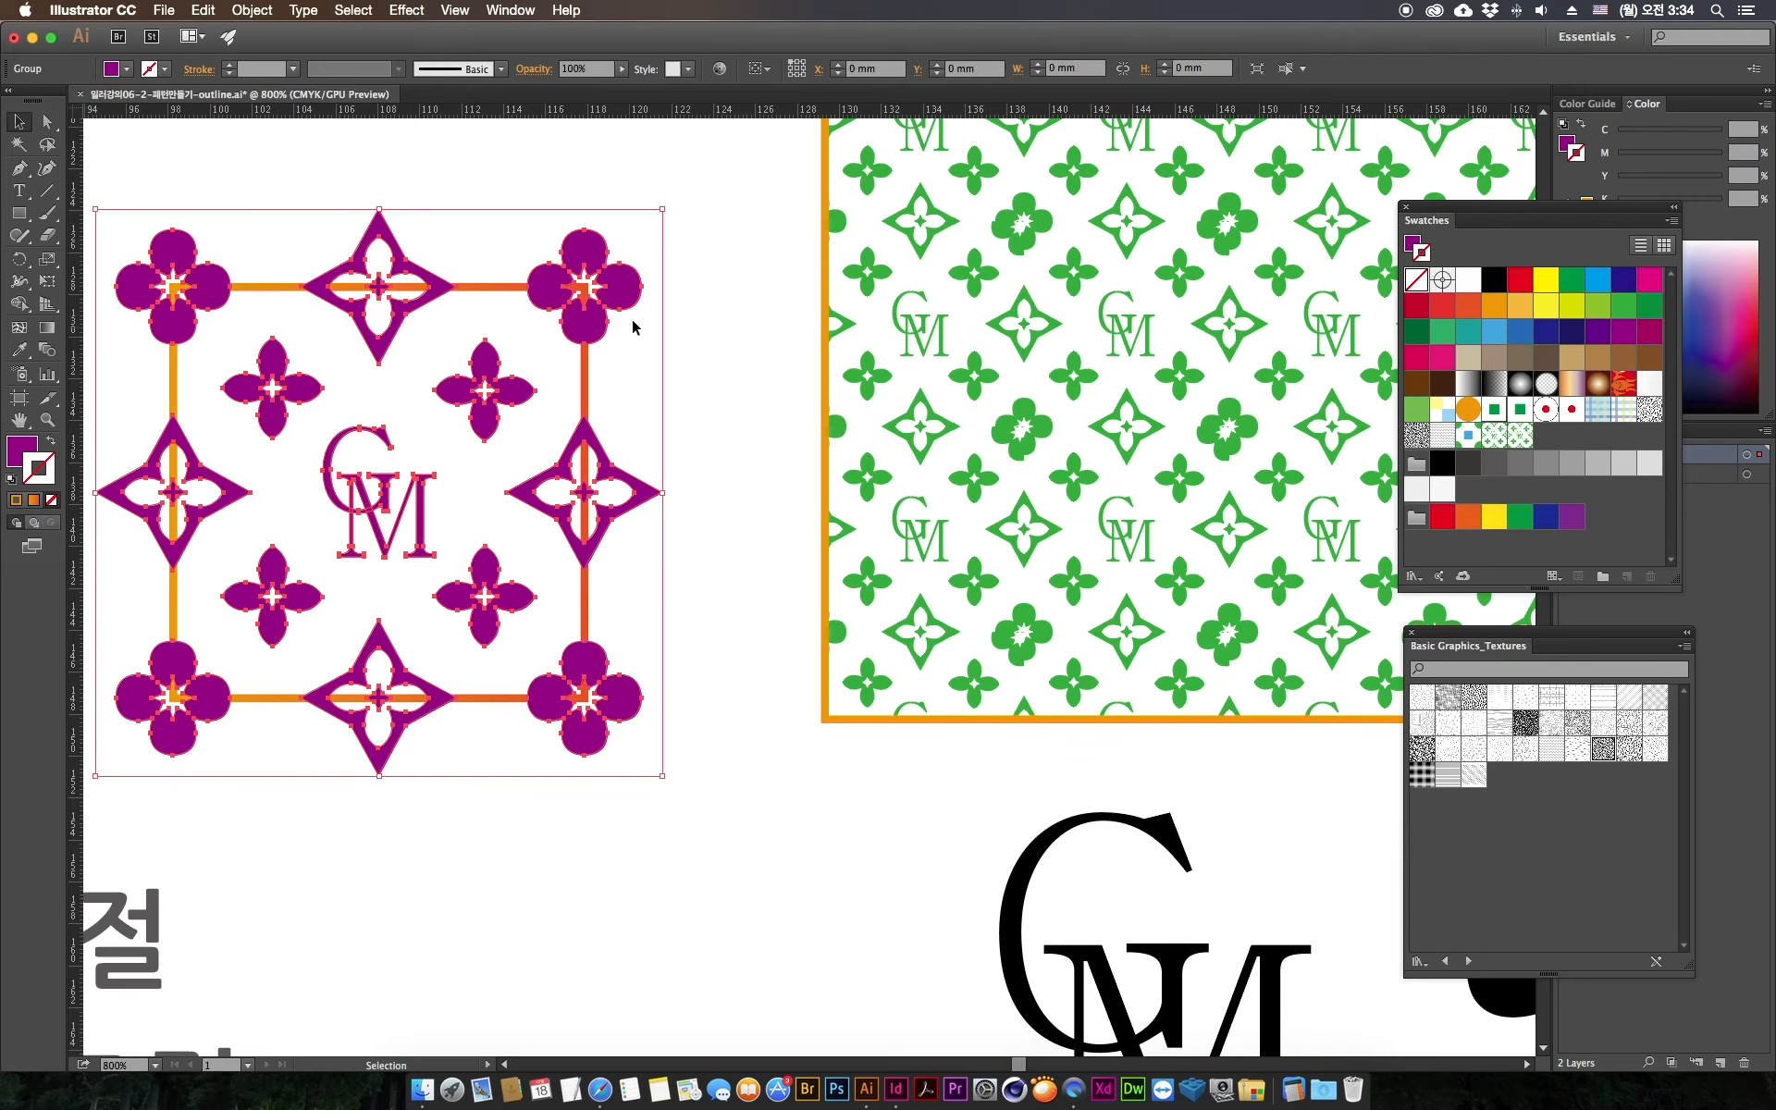
drag(718, 266, 806, 303)
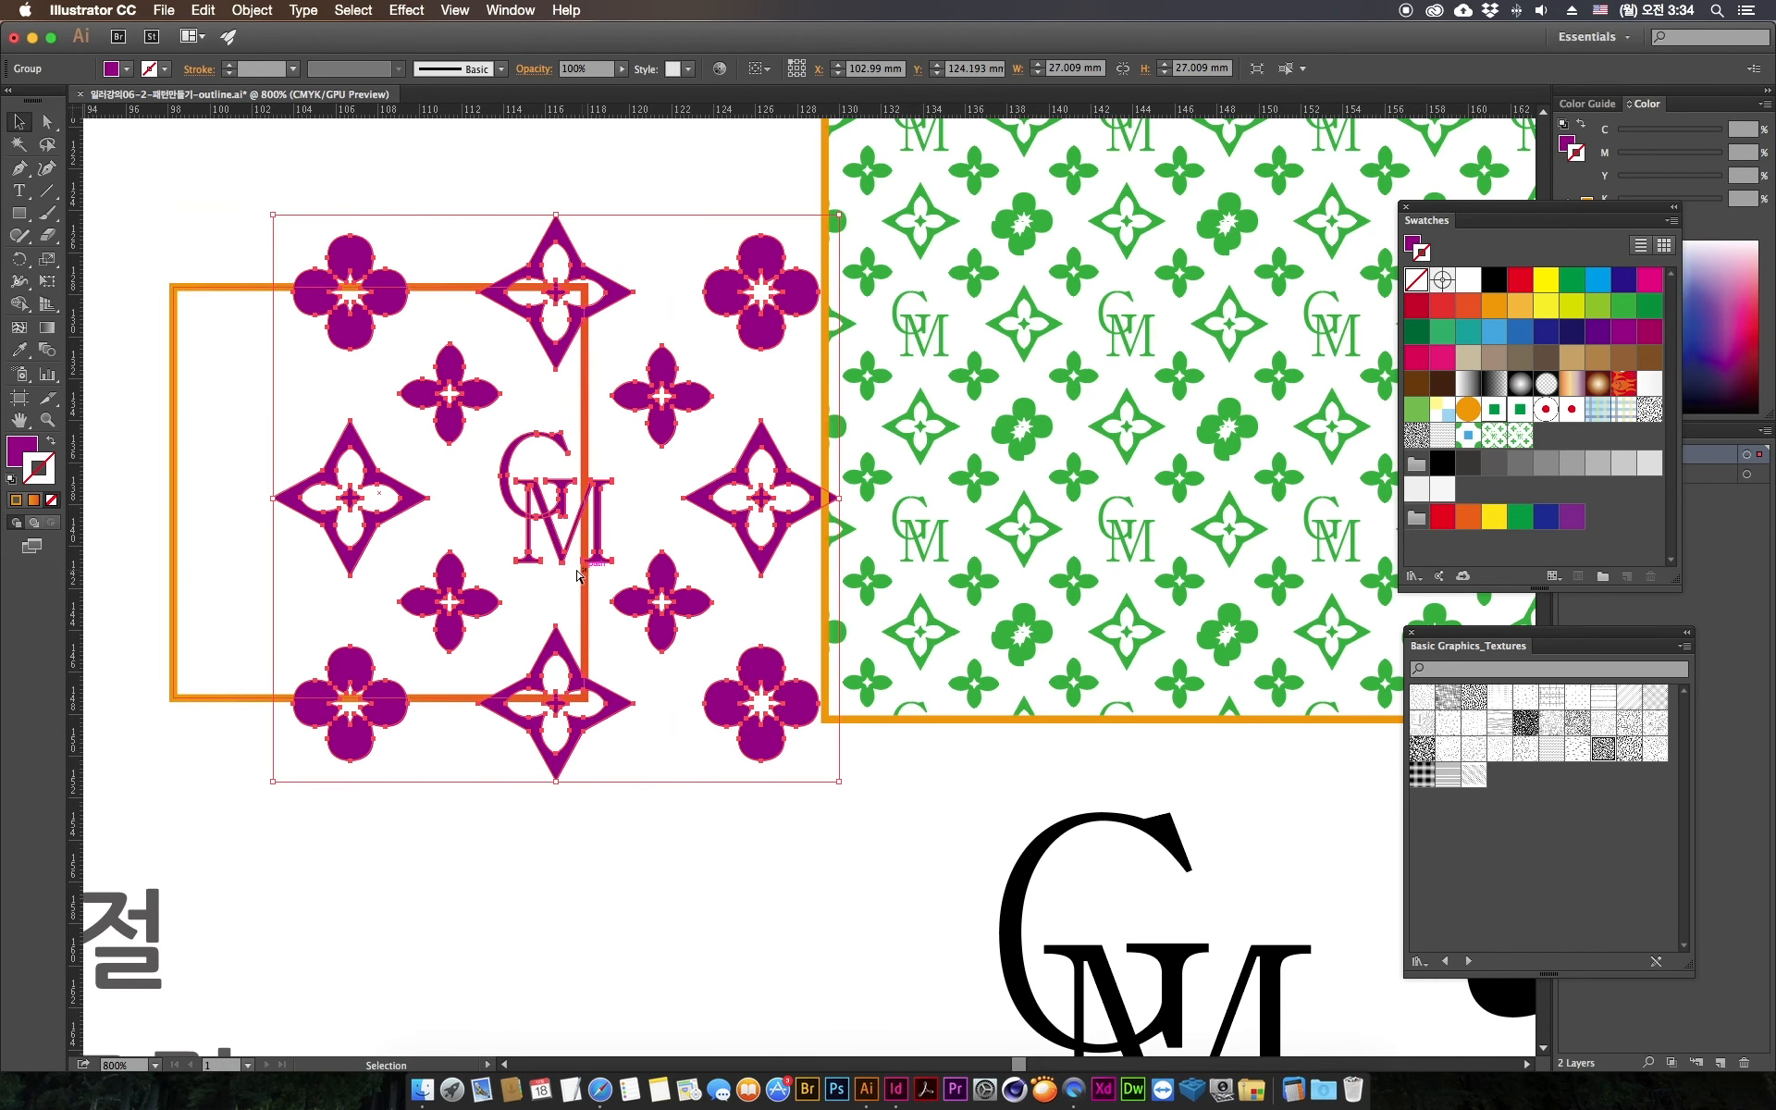
key(super+z)
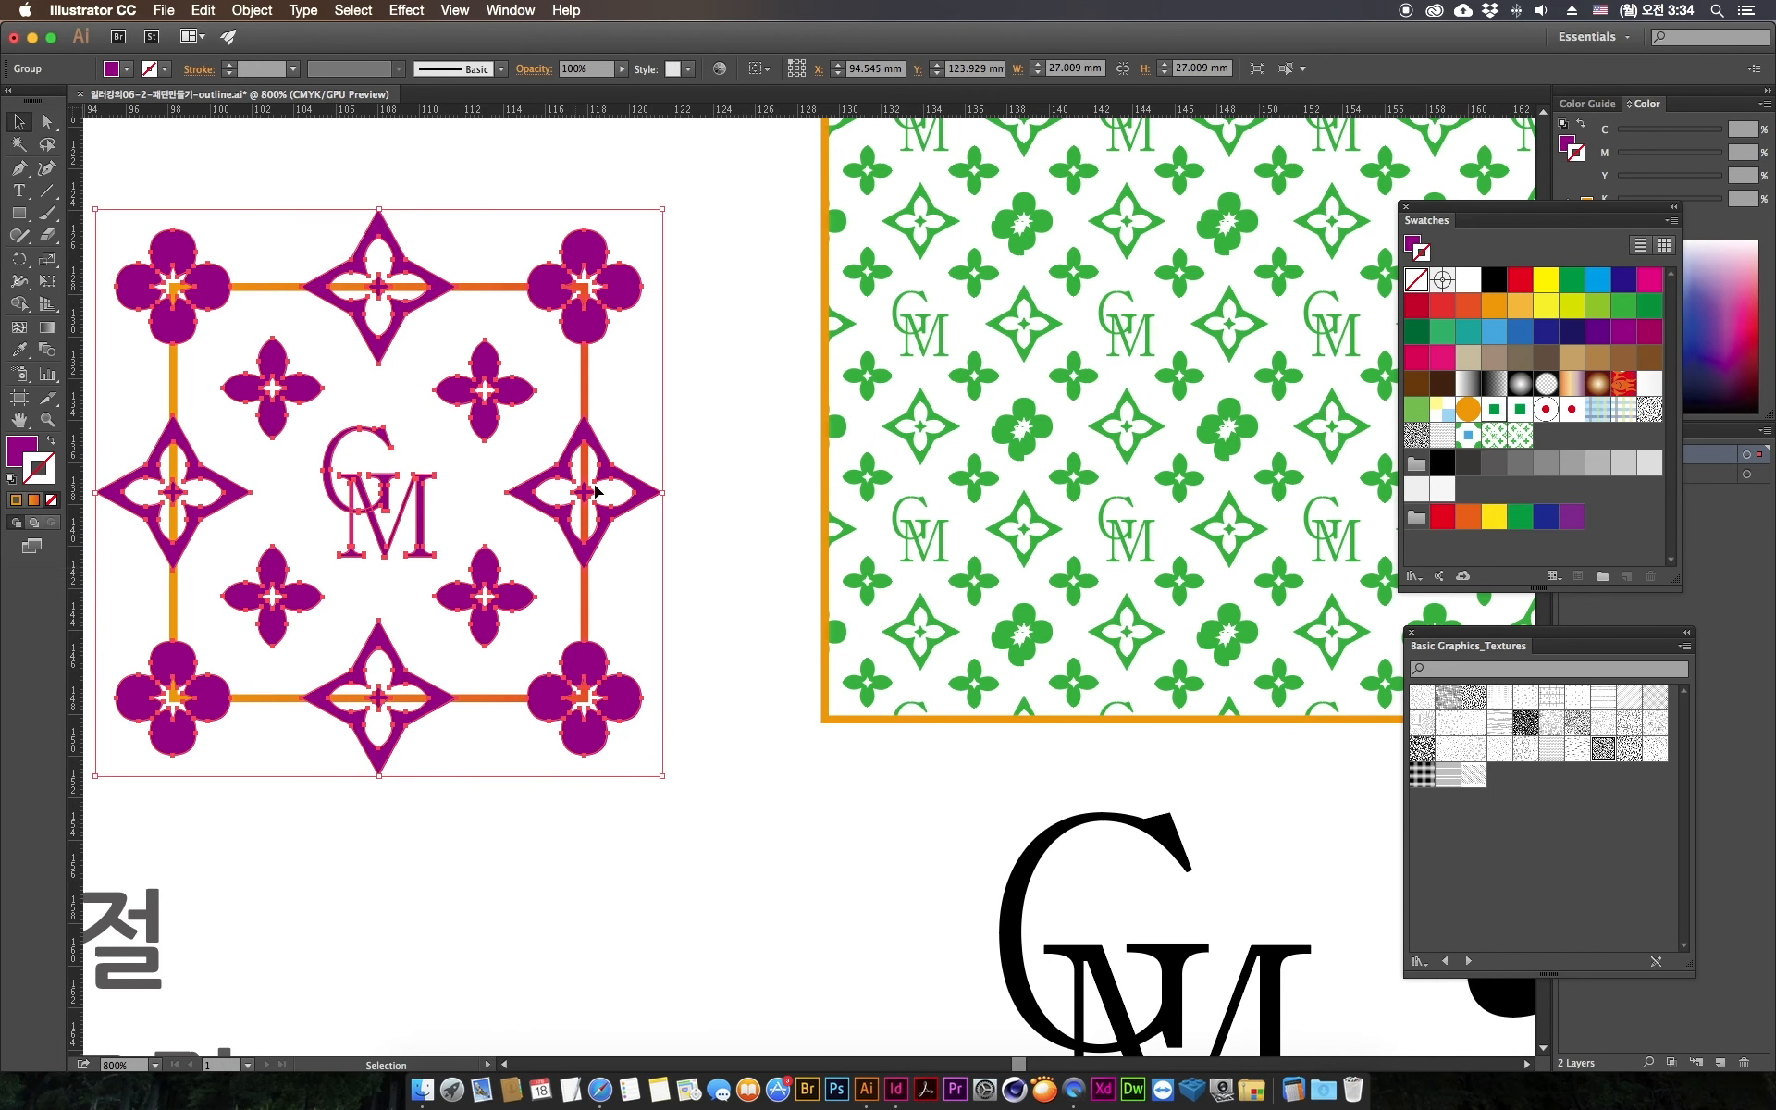
Step: Isolate the motif group, try moving only the upper-right corner flower away, and undo the move
double_click(630, 290)
drag(647, 278, 798, 251)
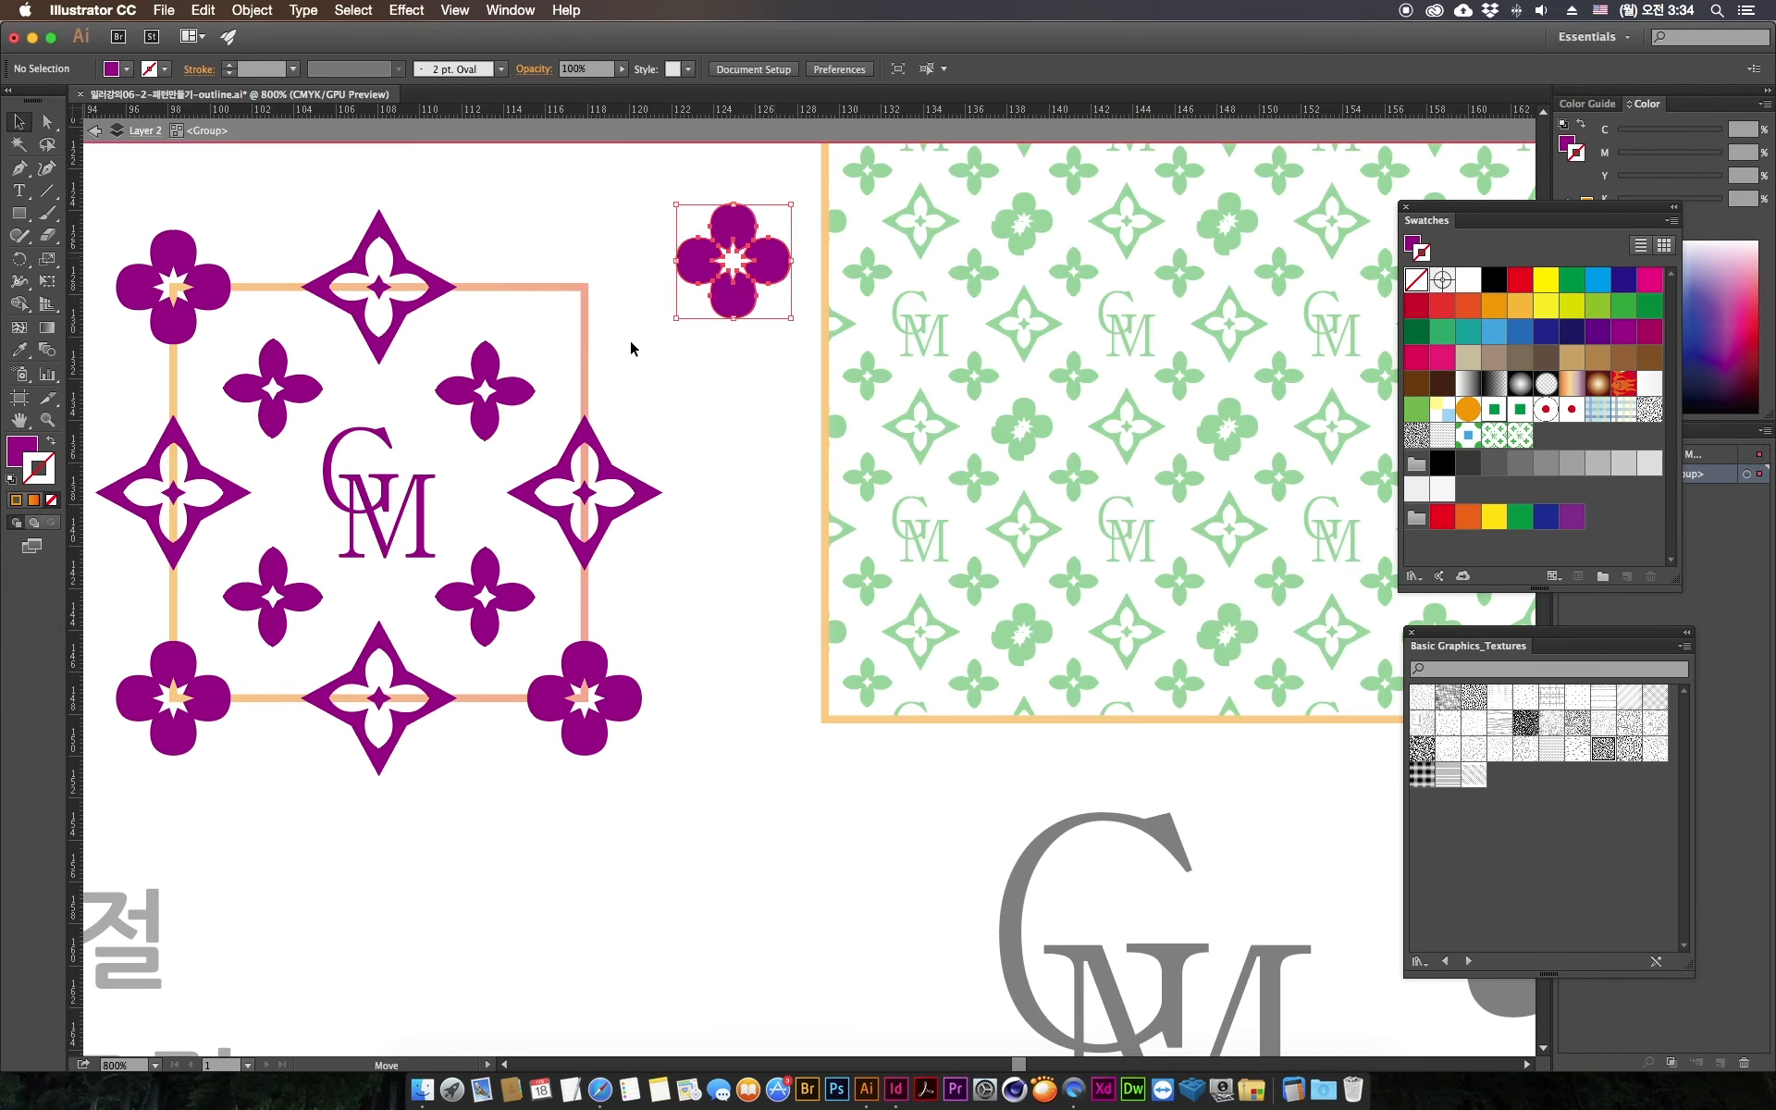
key(a)
key(ctrl+z)
key(v)
double_click(788, 350)
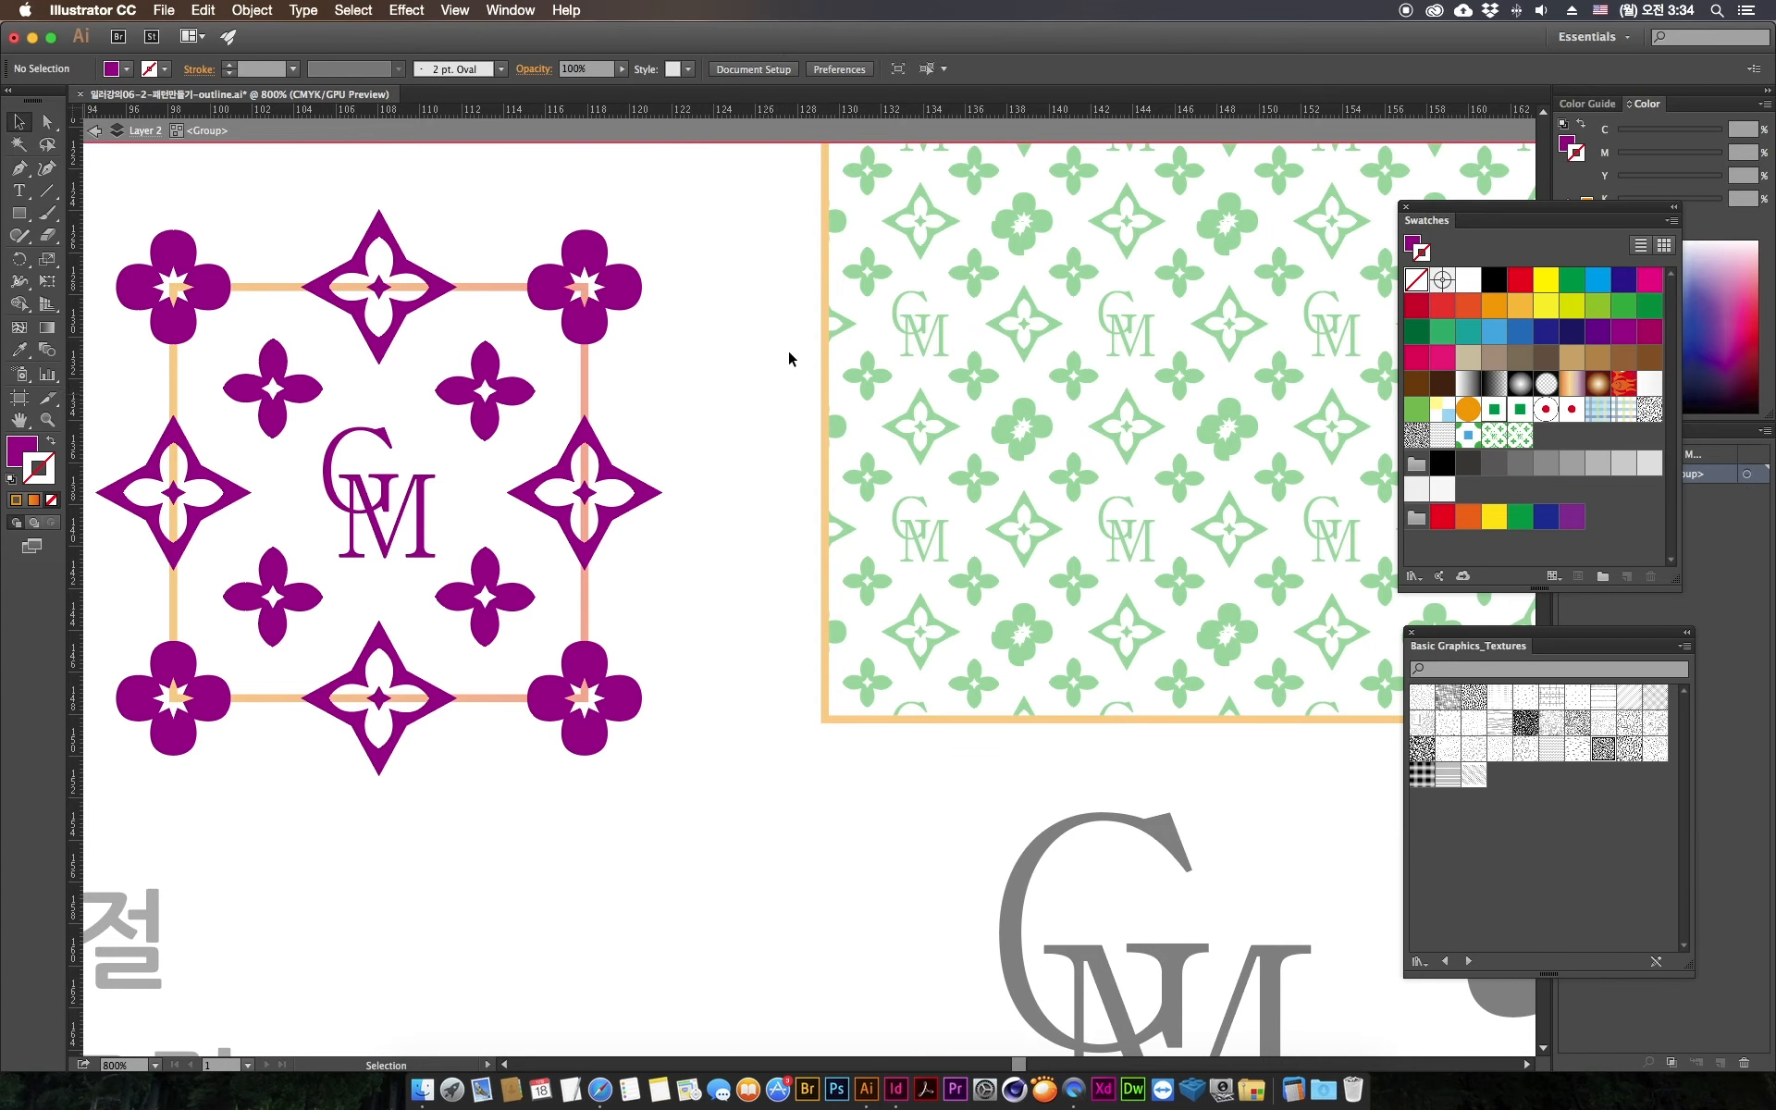
Step: Remove the stroke from the GM tile's bounding square so it has neither fill nor stroke
key(space)
drag(718, 388, 774, 420)
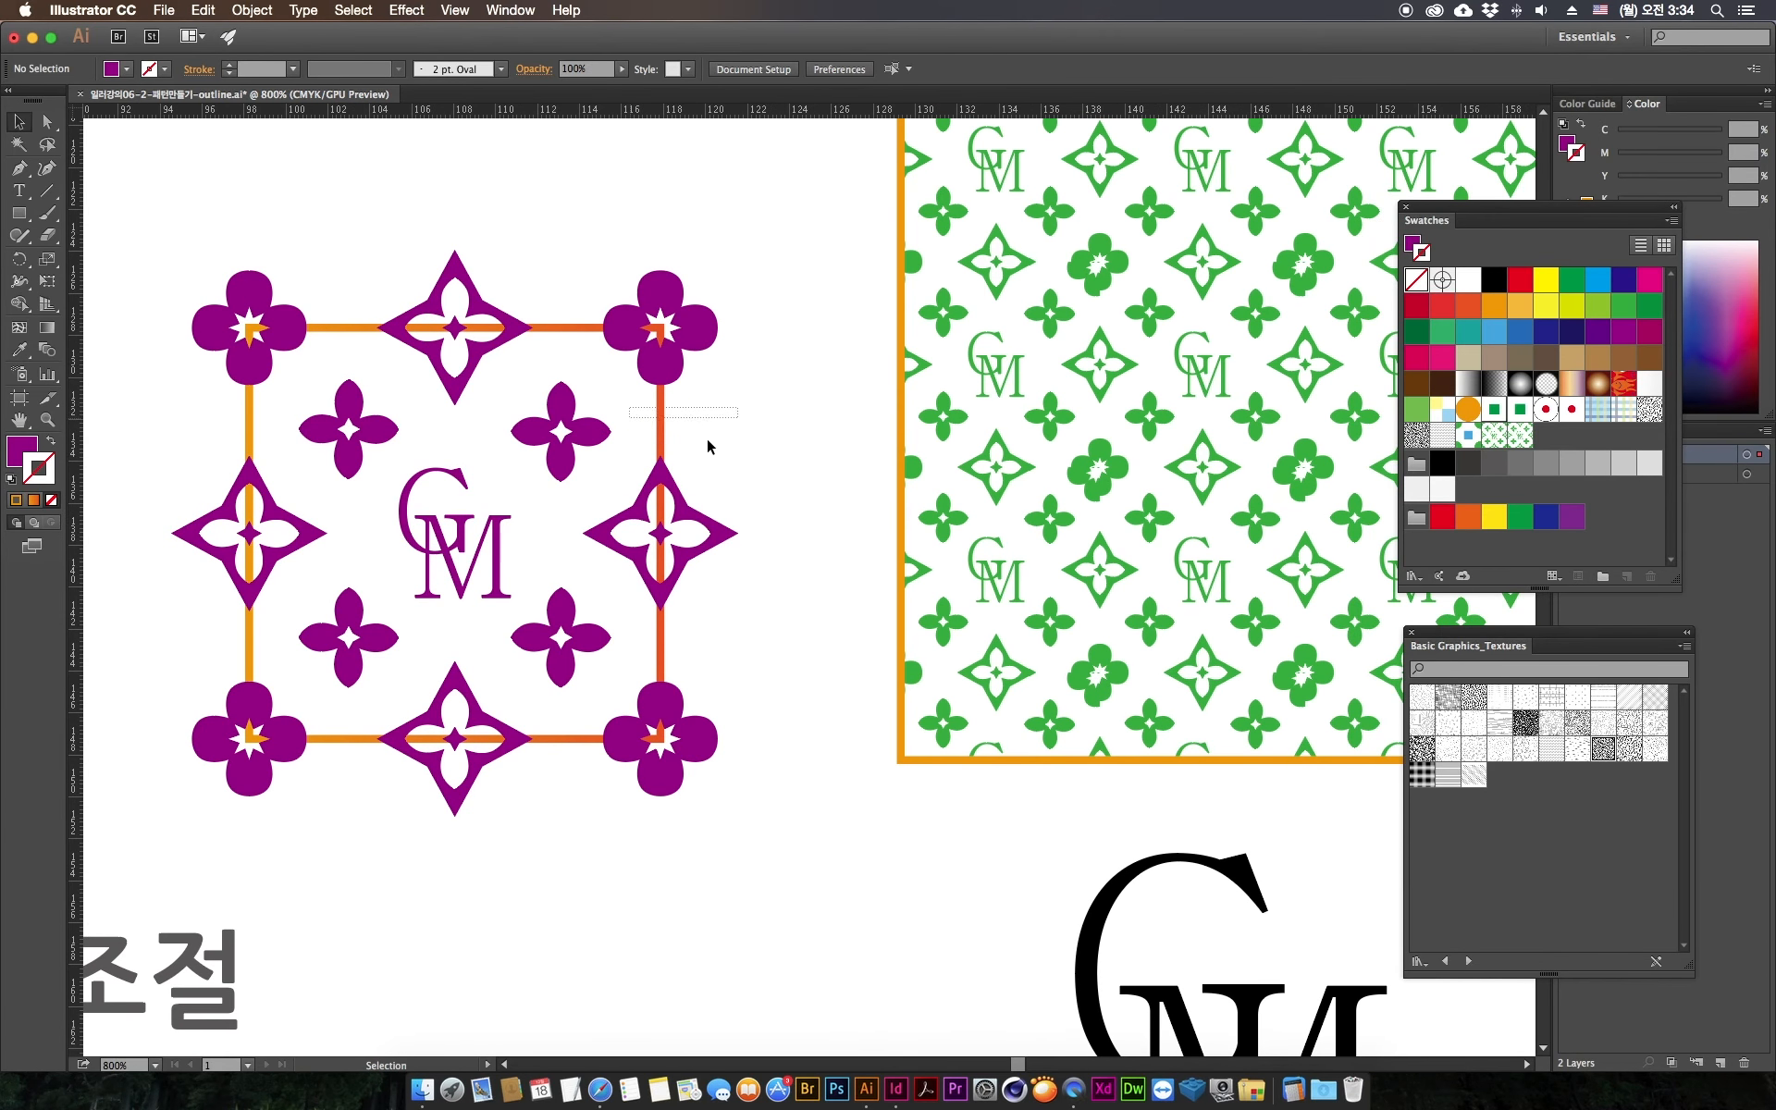
click(660, 387)
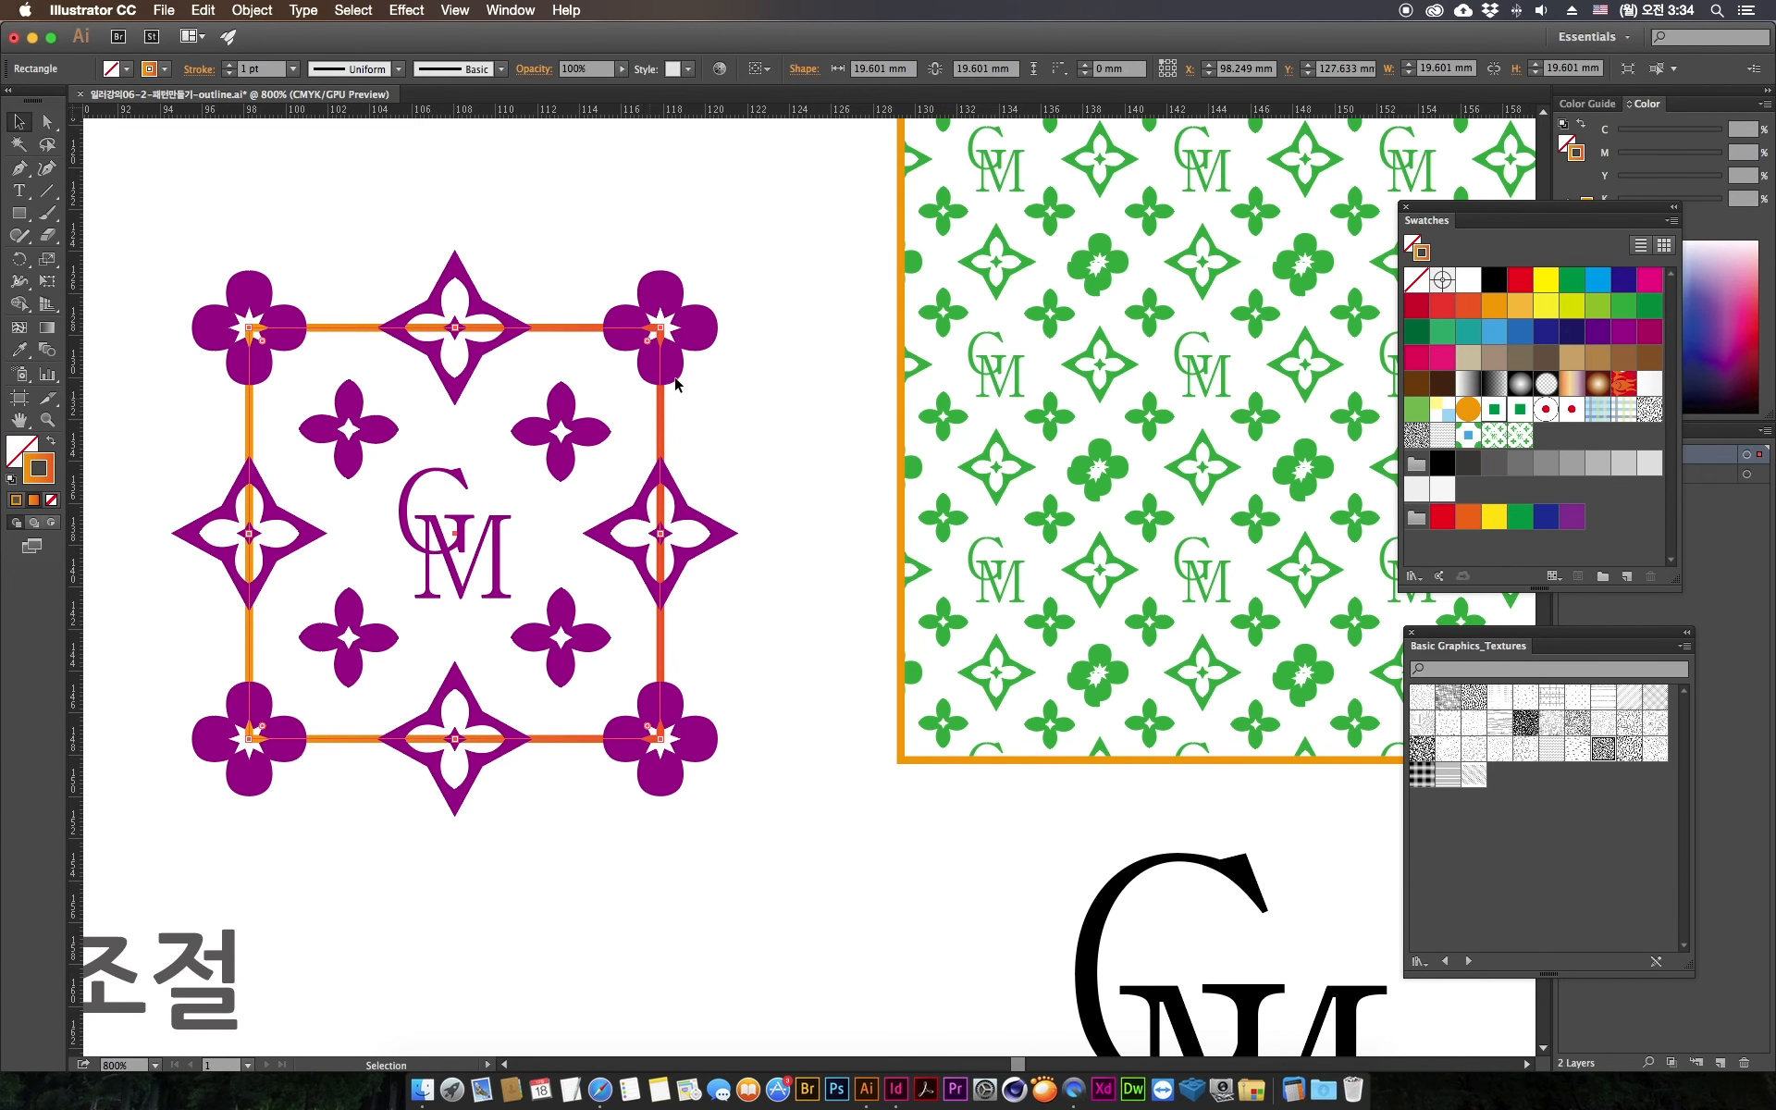
click(51, 505)
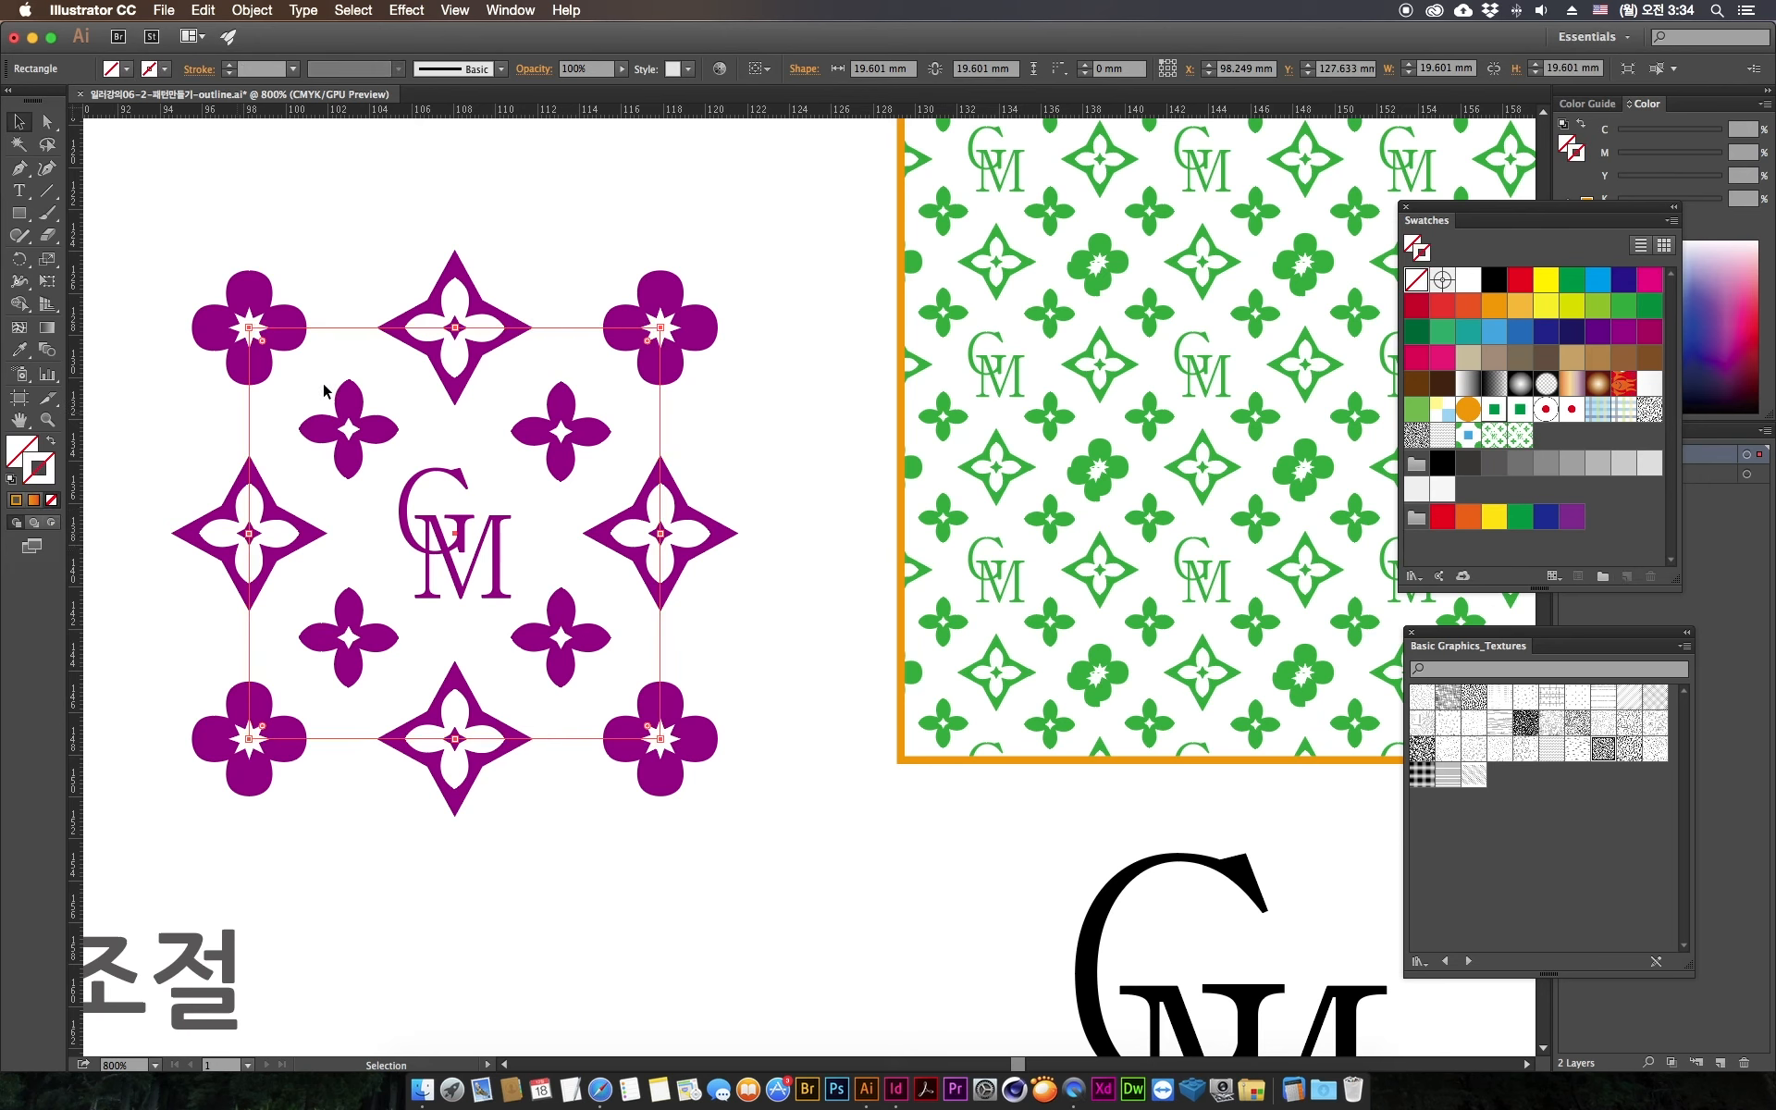
Step: Replace the last green GM pattern swatch with the whole purple tile, including its invisible square, and deselect
drag(196, 220, 768, 860)
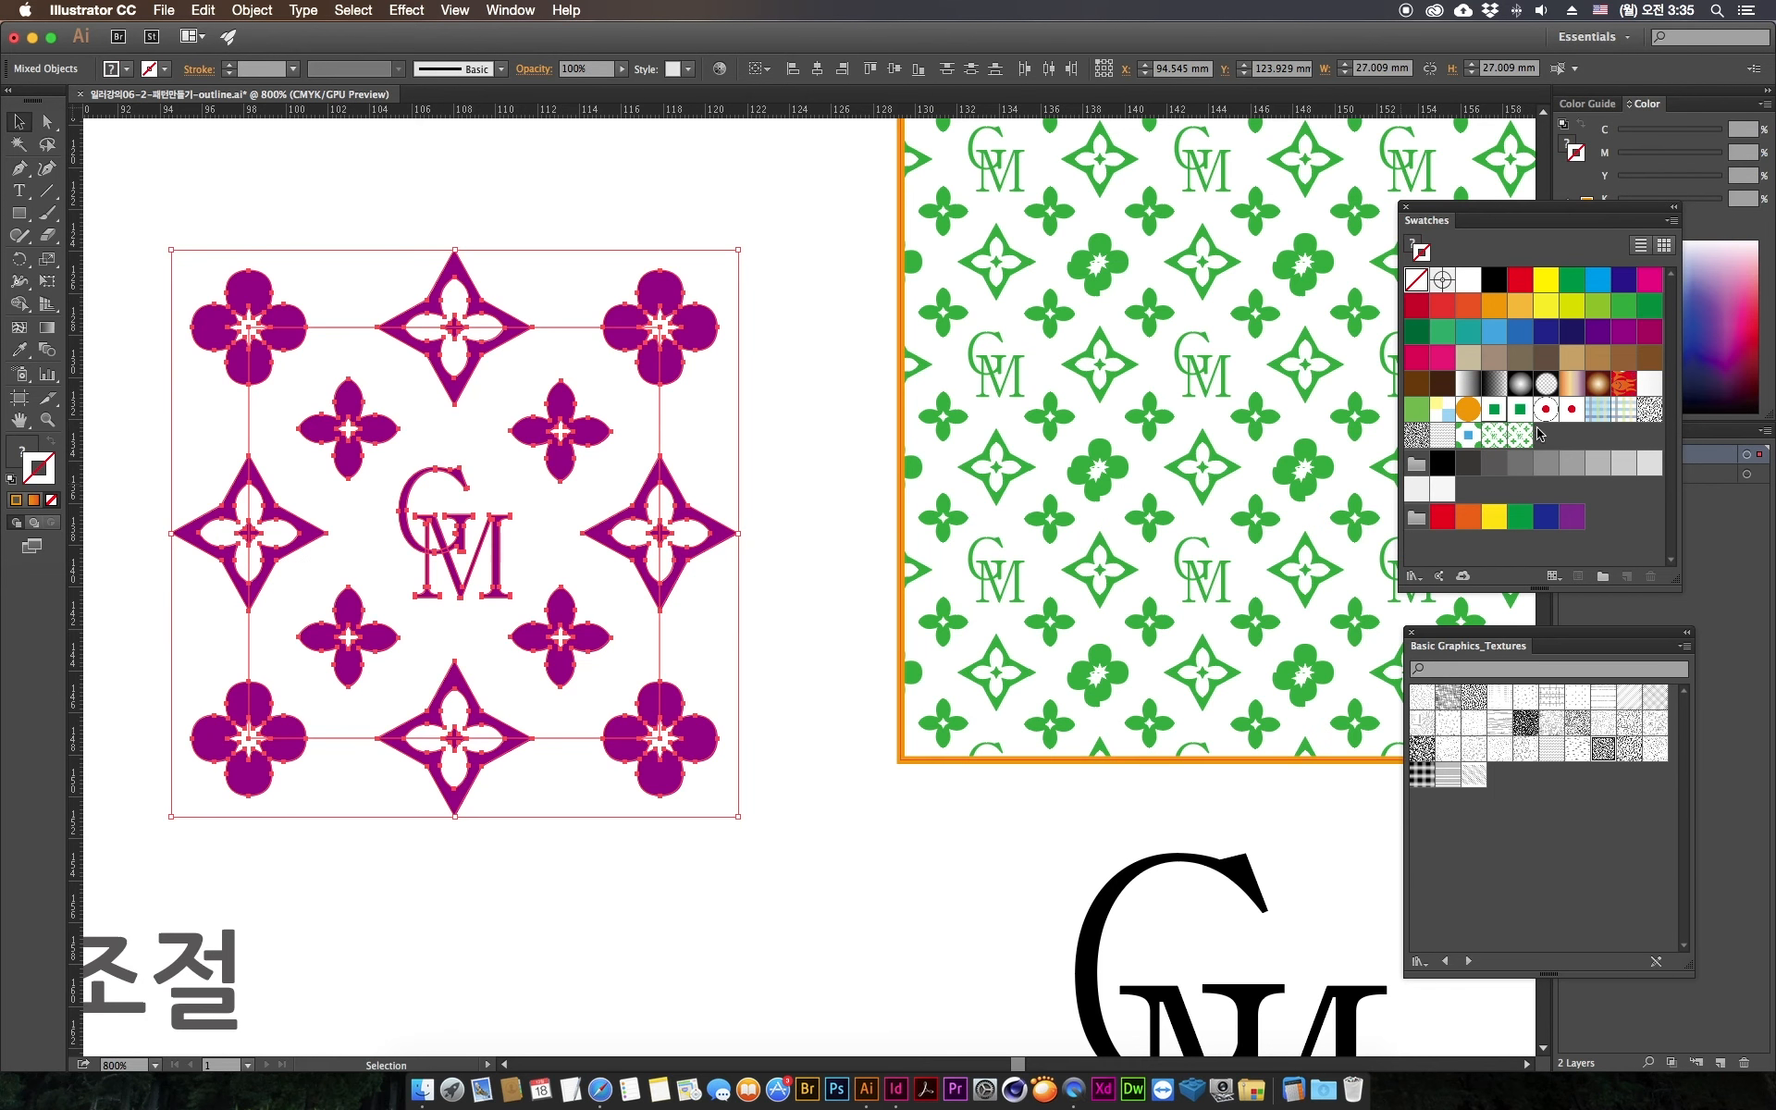
drag(700, 738, 1520, 436)
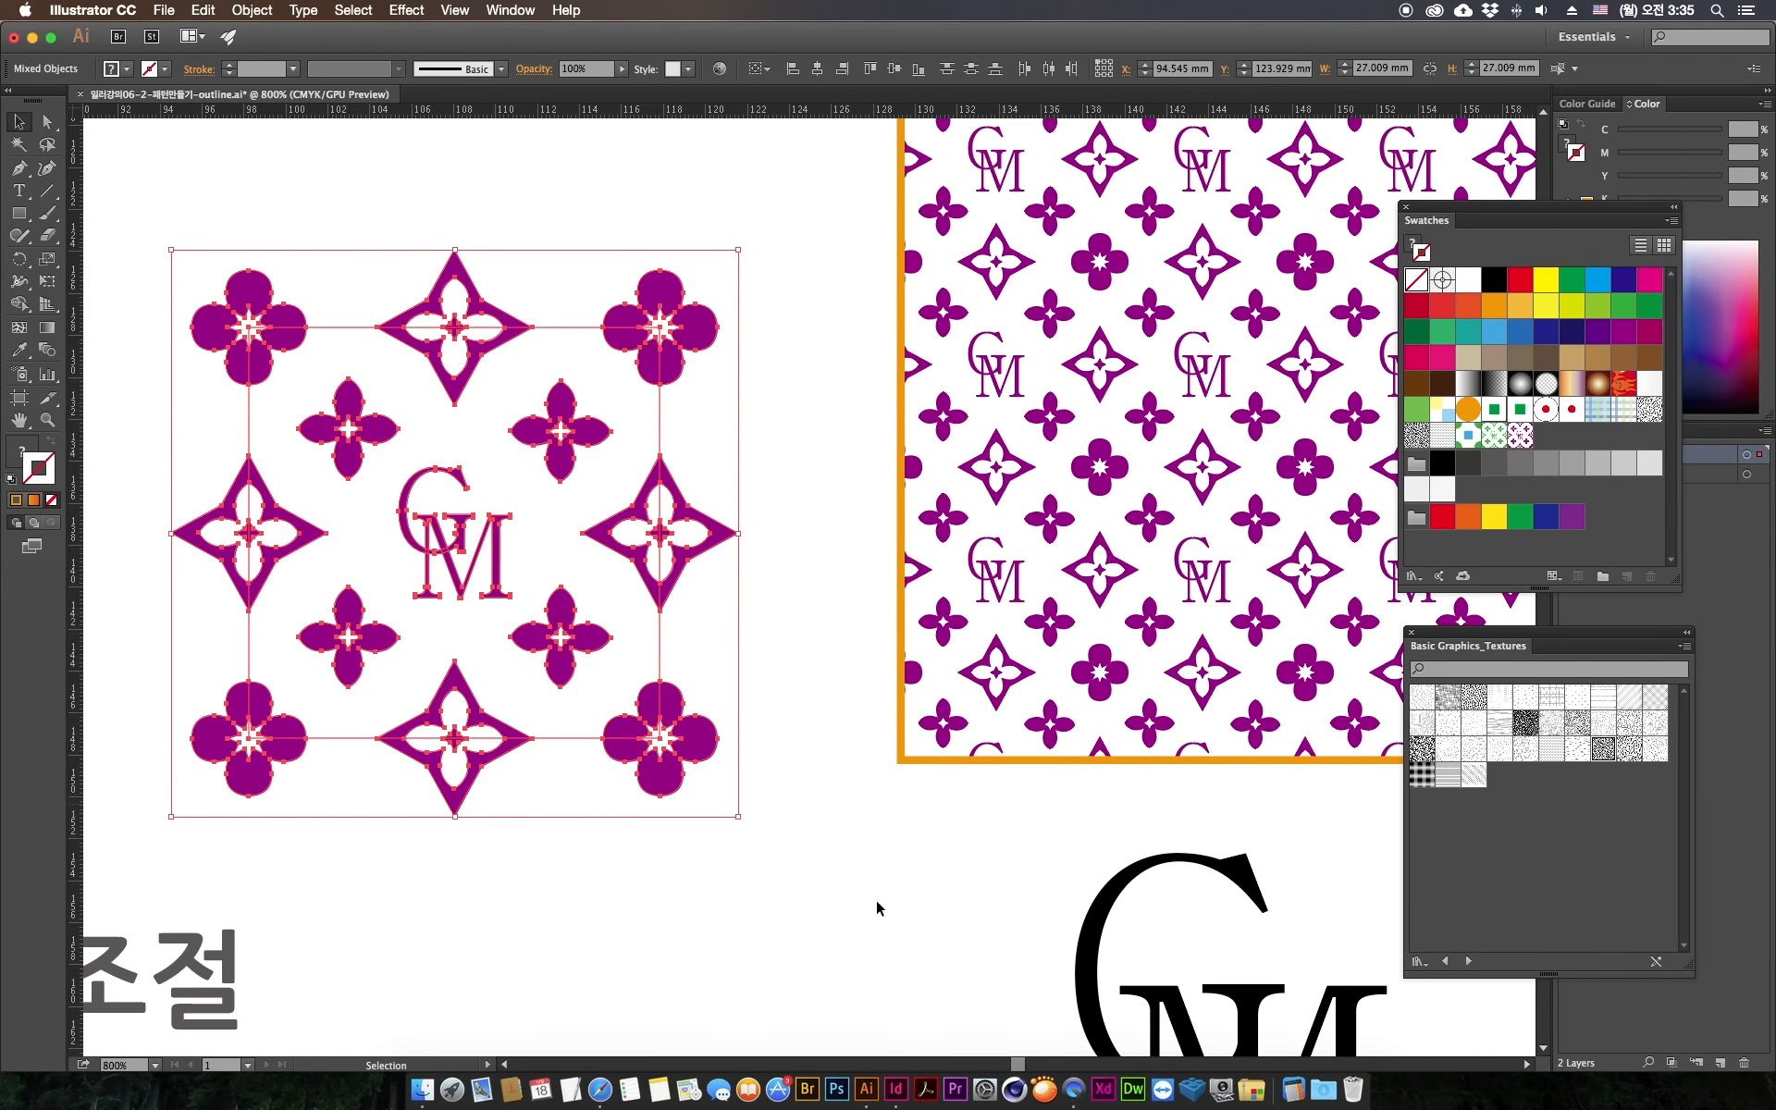
drag(865, 925, 865, 925)
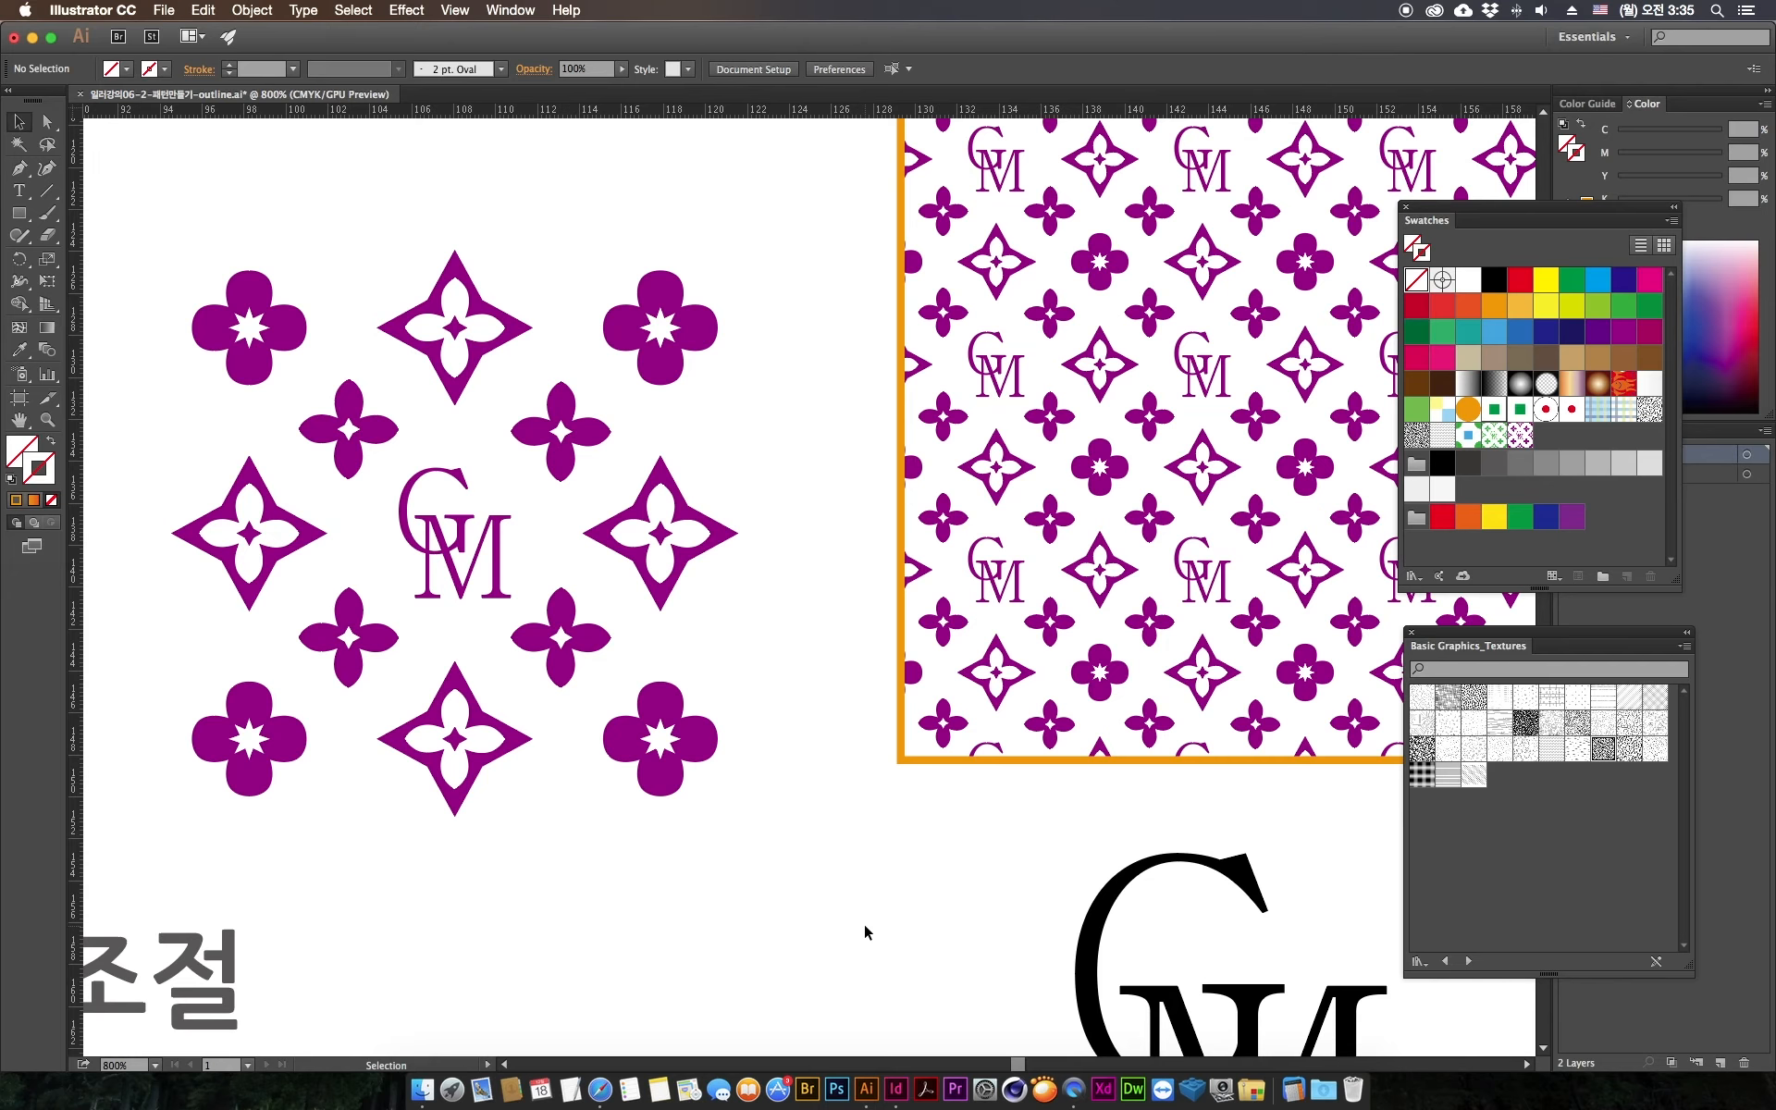
Step: Delete the large rectangle filled with the purple GM pattern
key(super+0)
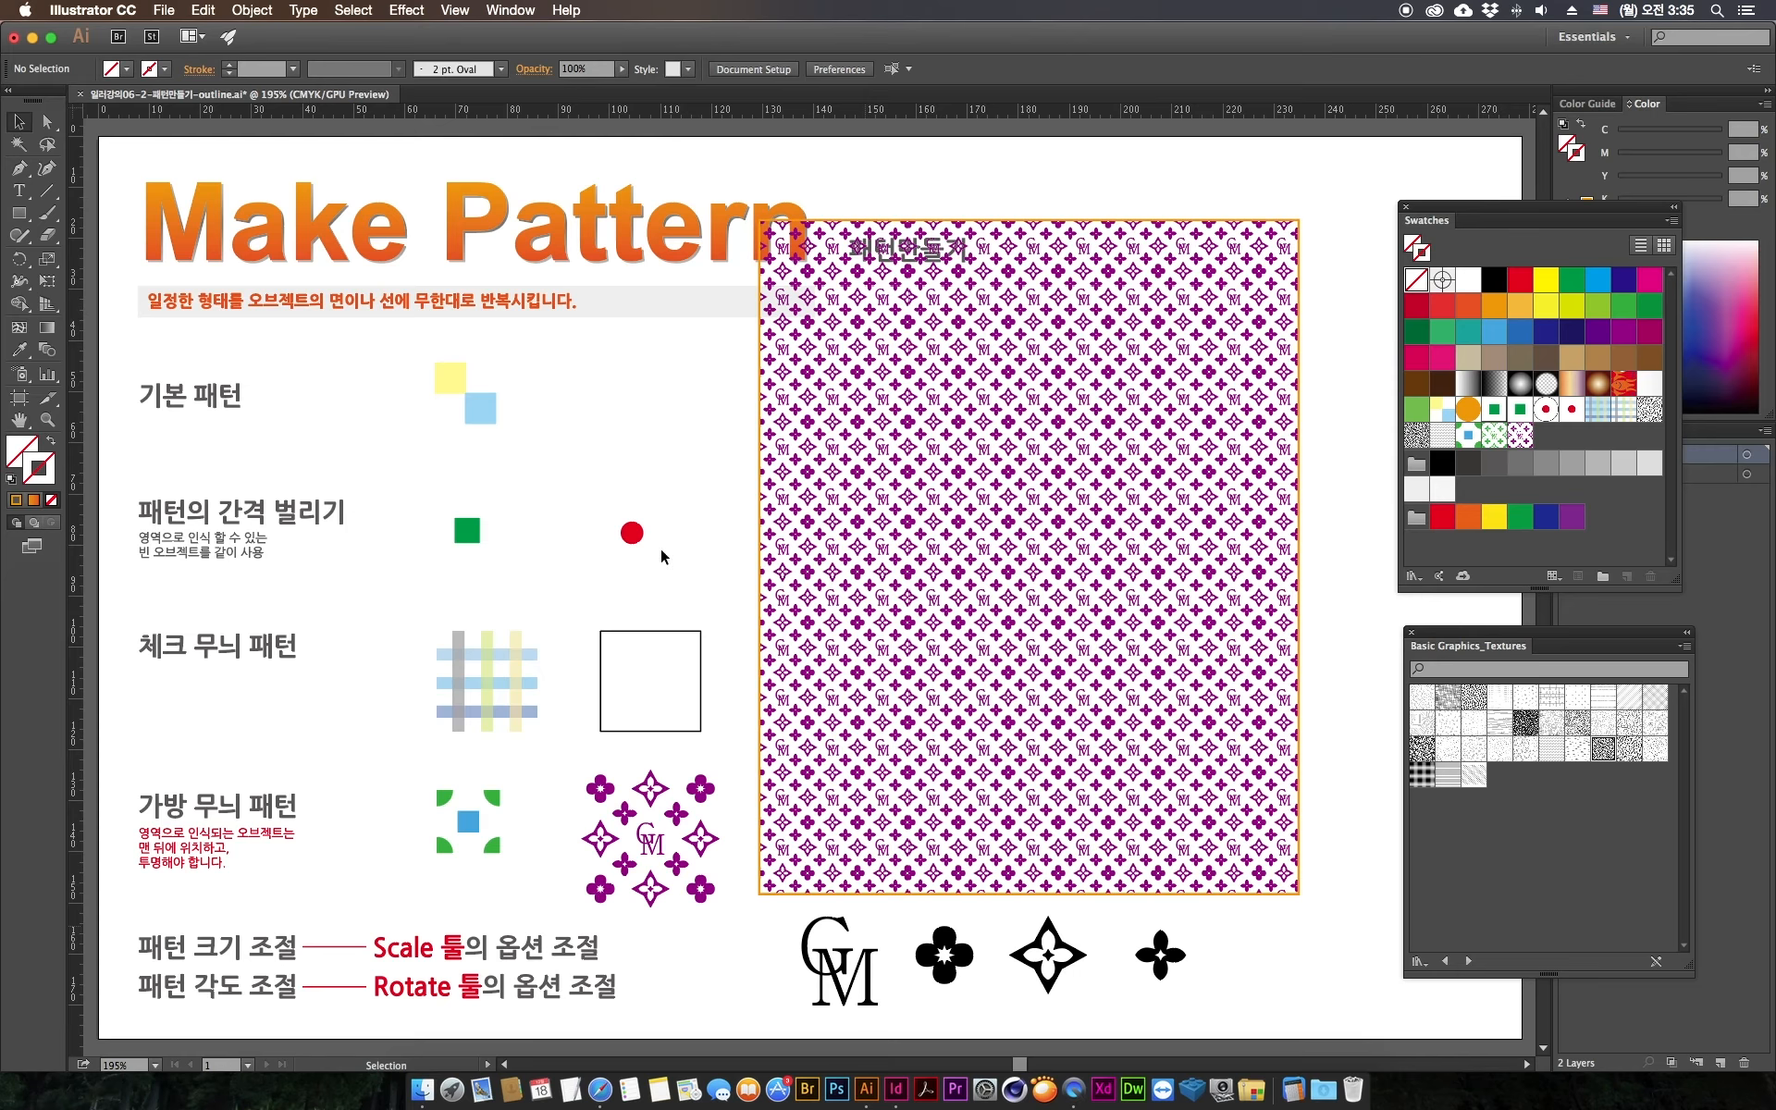
click(859, 589)
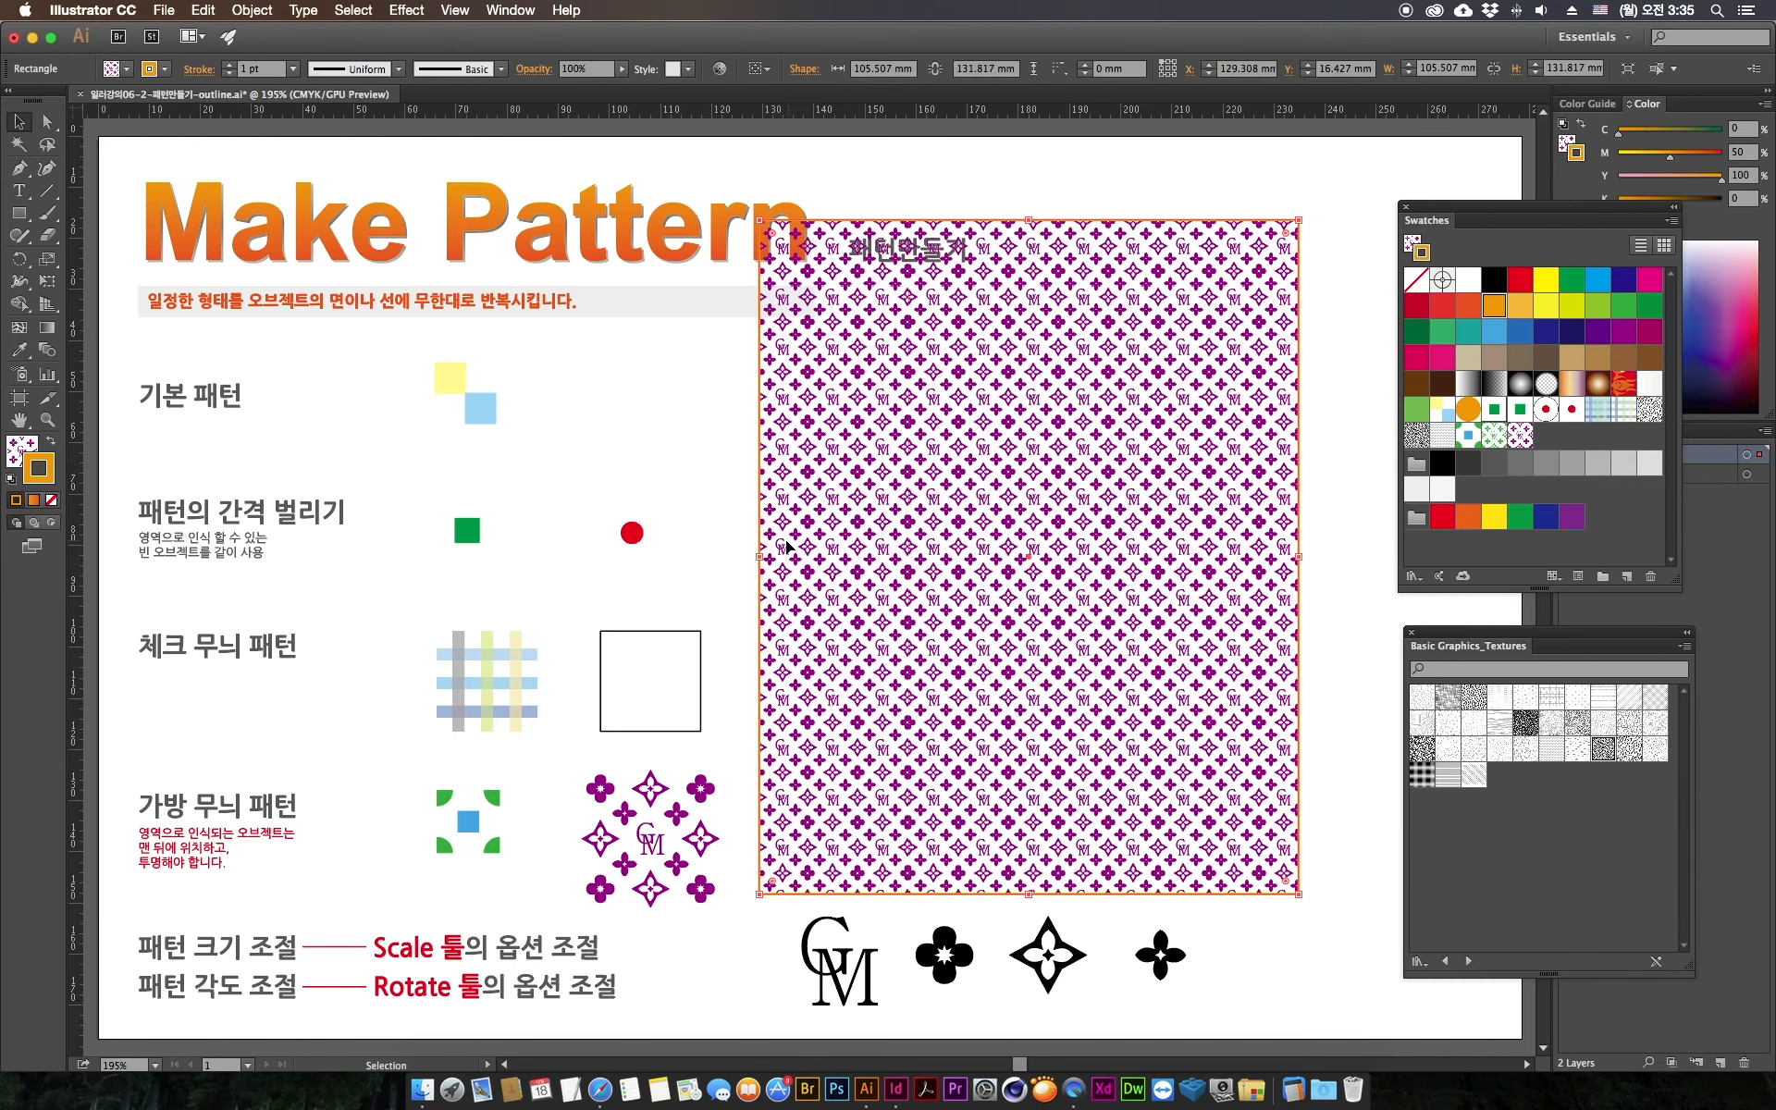
key(Delete)
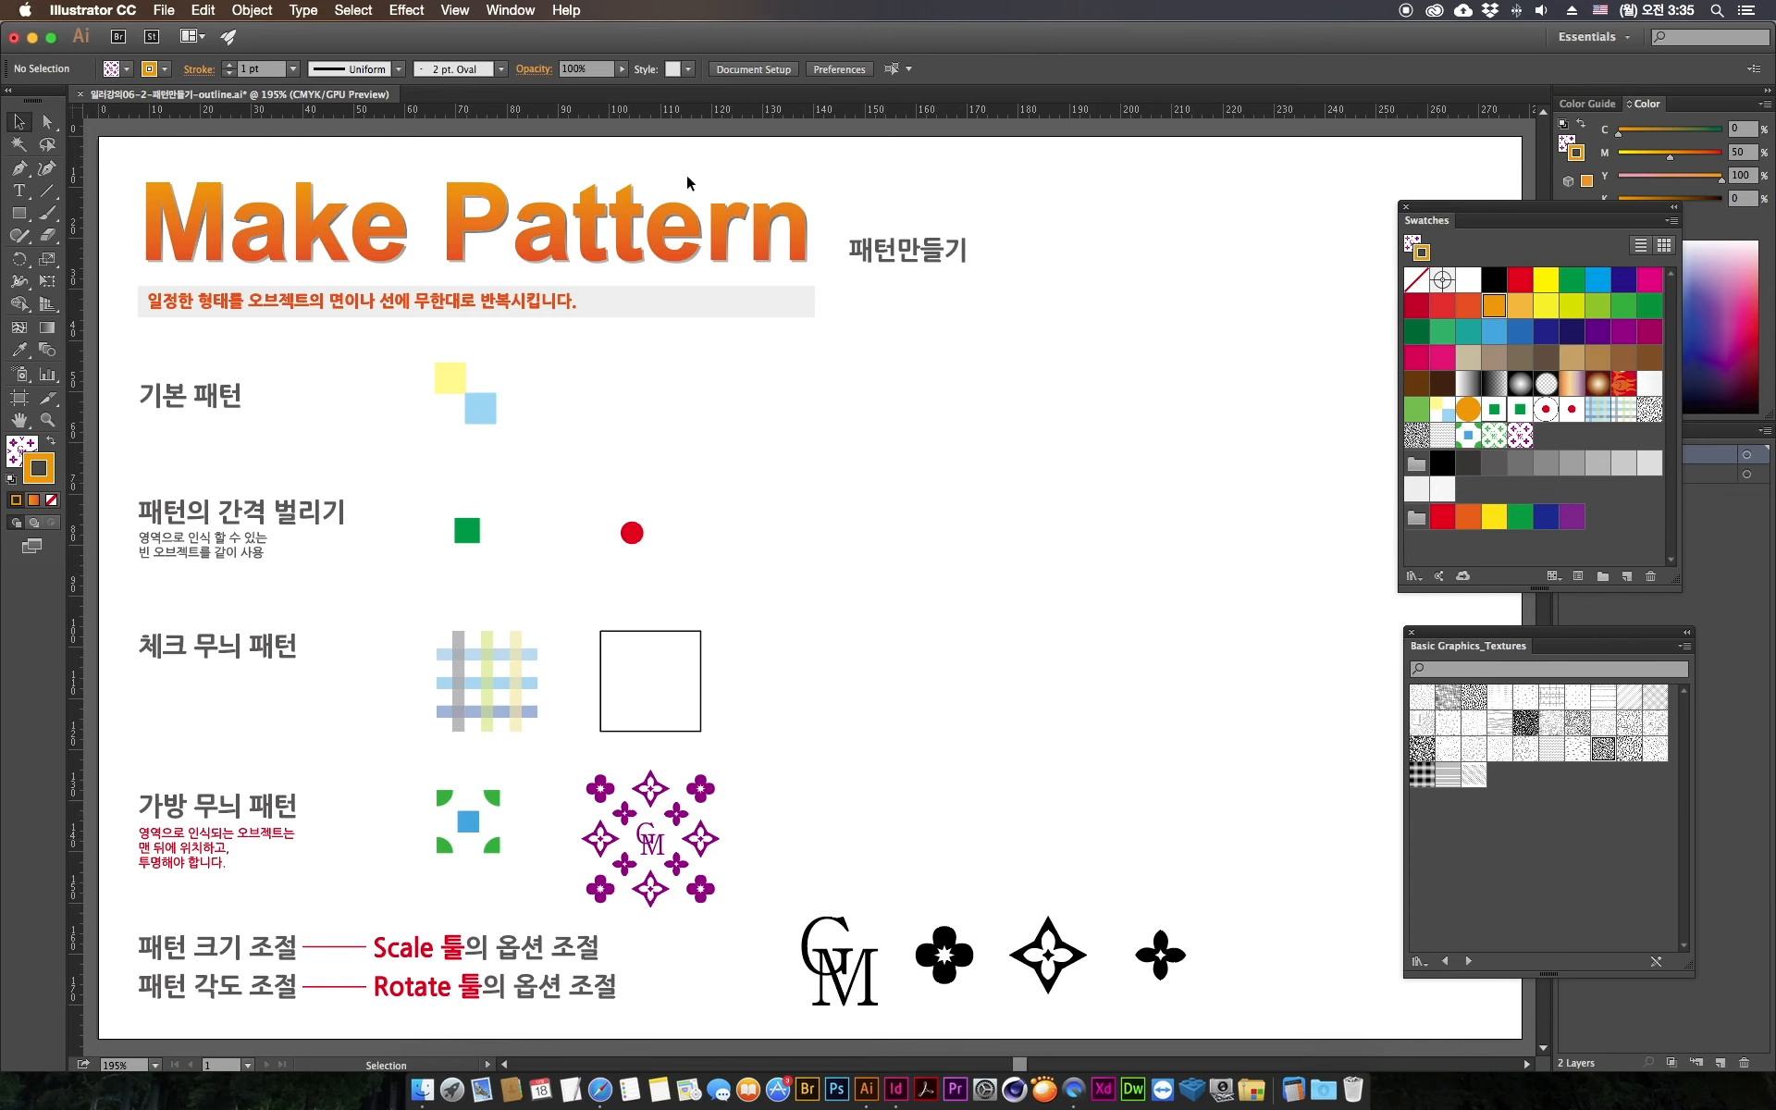
click(251, 10)
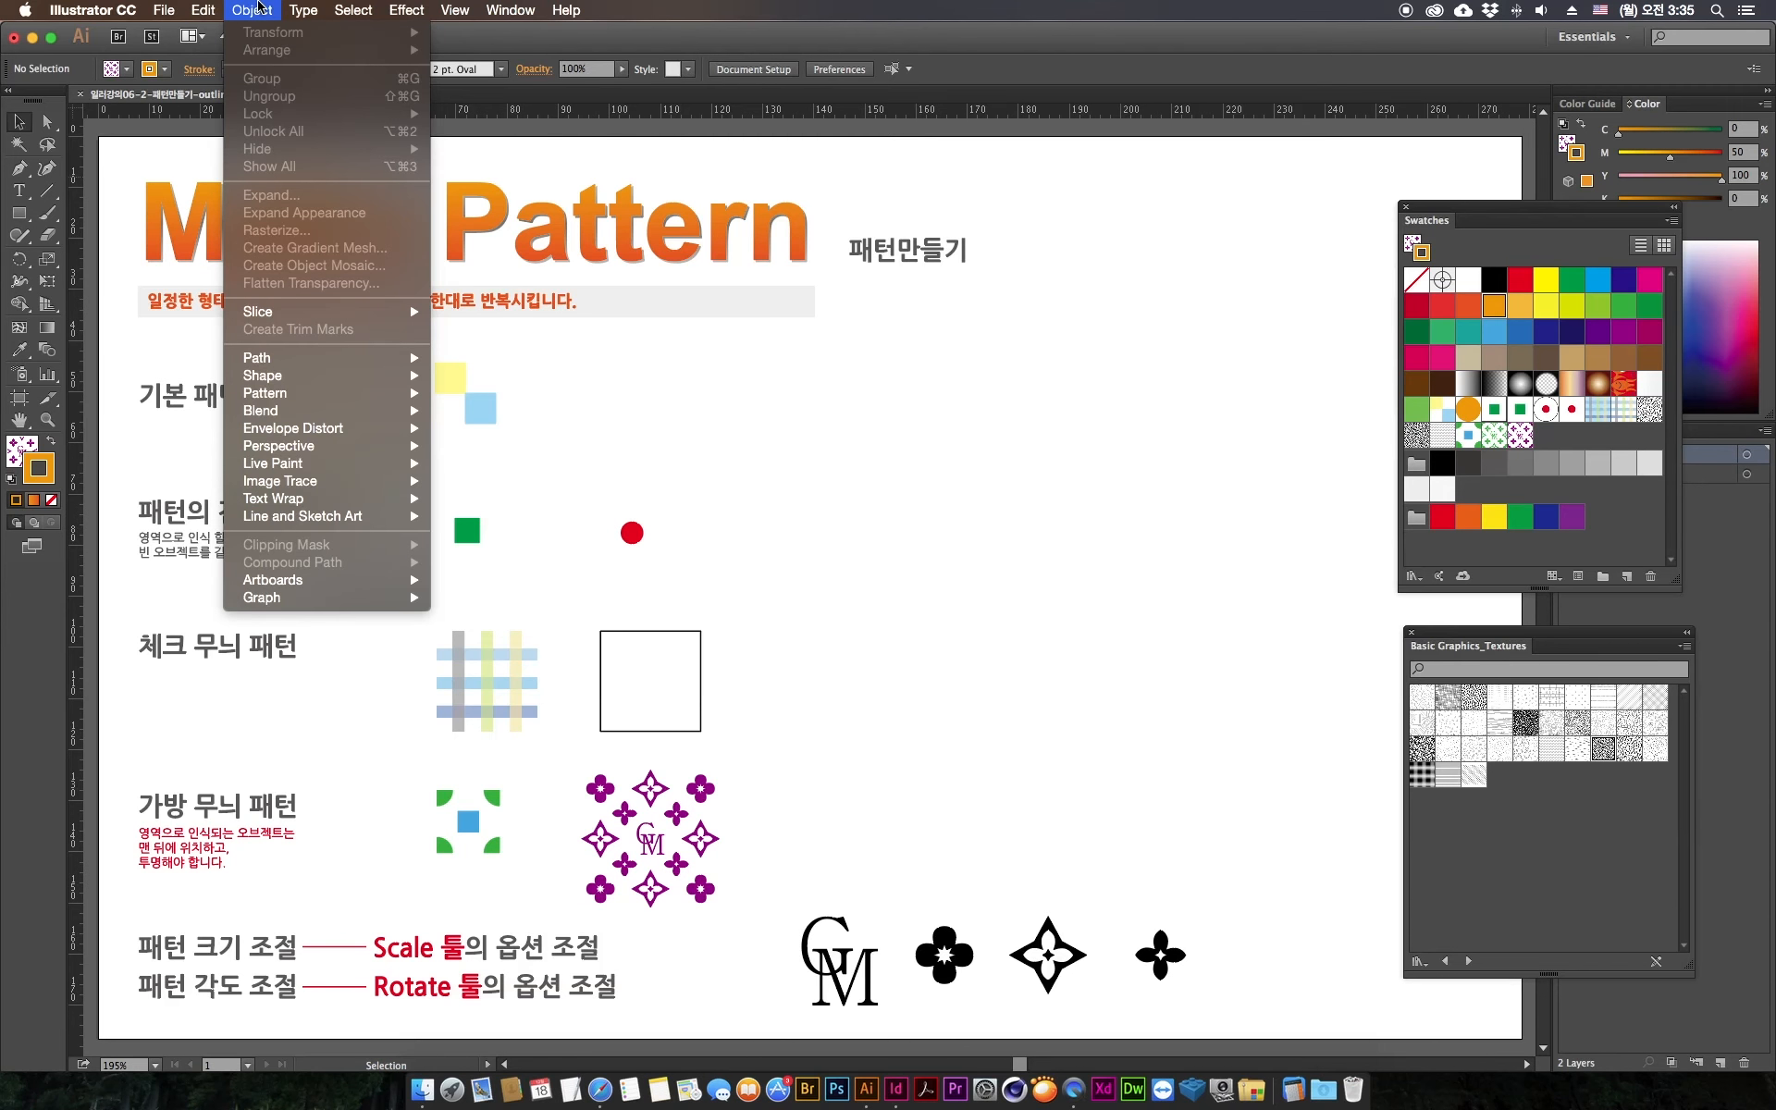
mouse_move(291, 394)
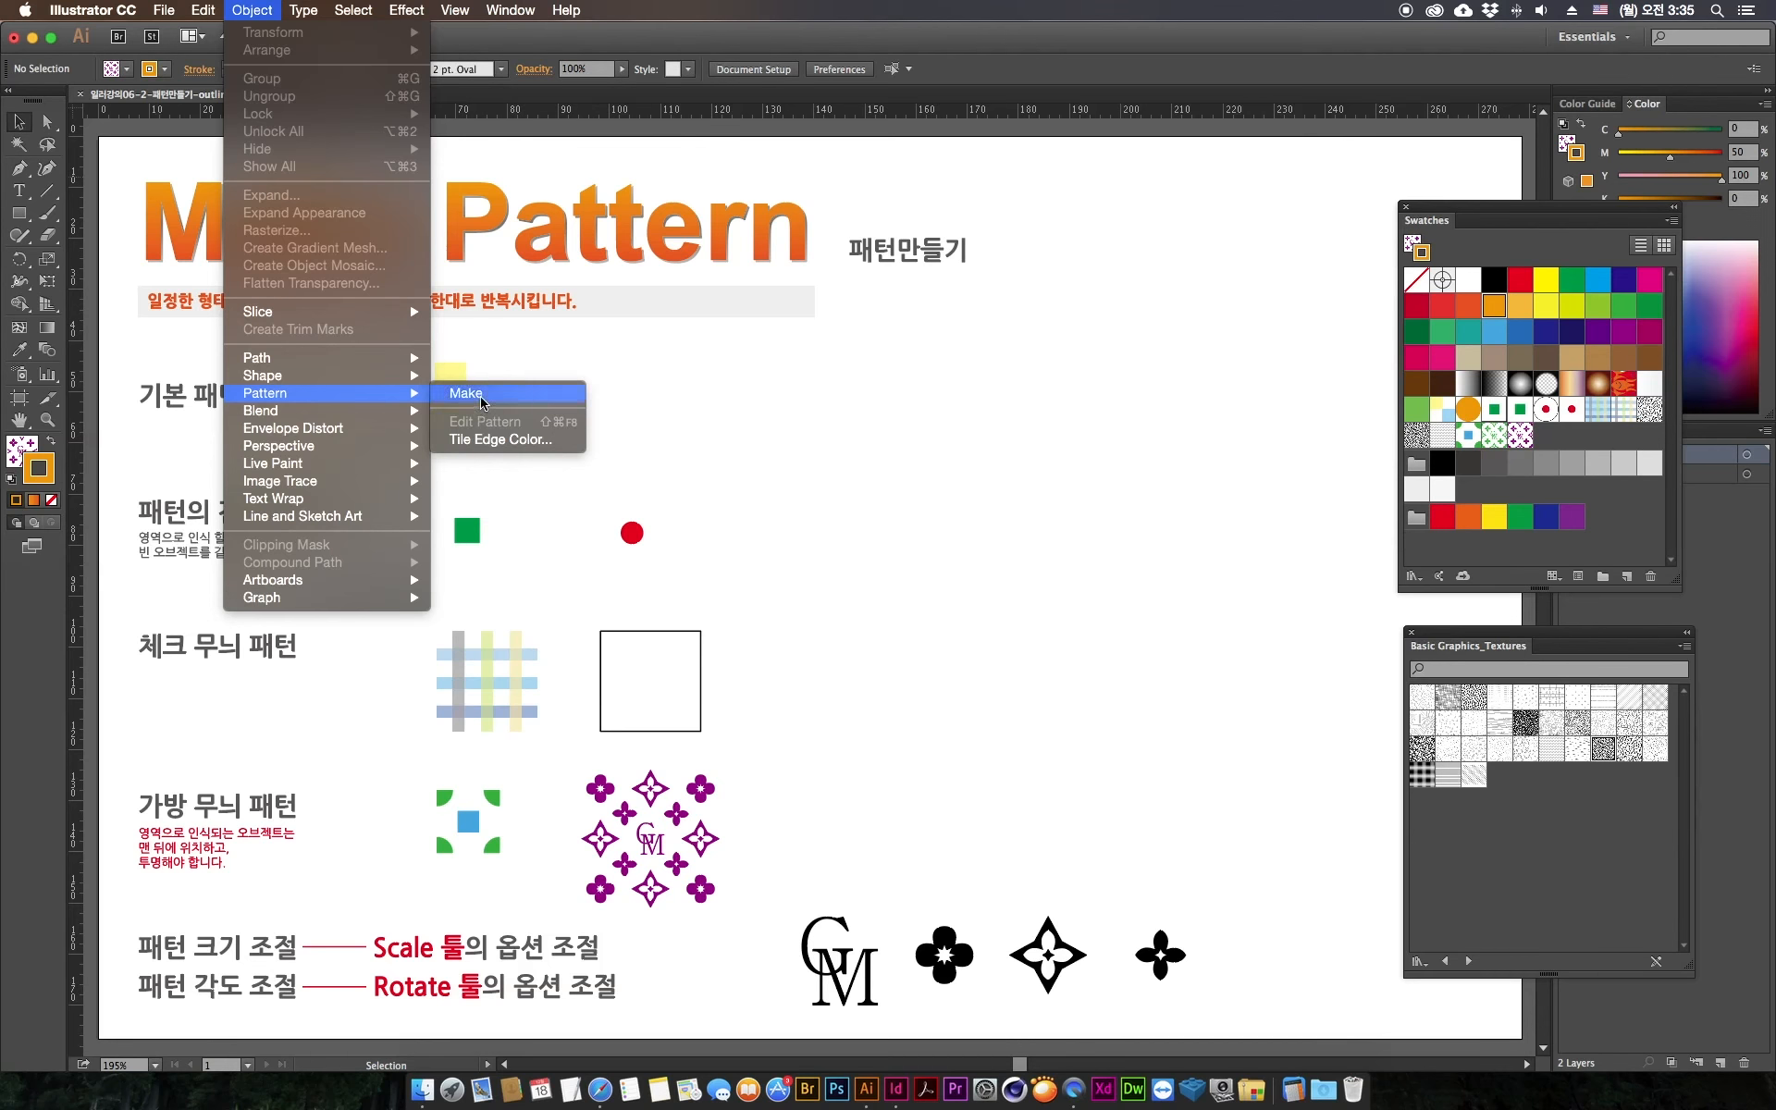
click(830, 801)
Step: Select the black GM monogram together with the three black flower motifs beside it
drag(782, 851, 852, 898)
click(1236, 1004)
click(872, 814)
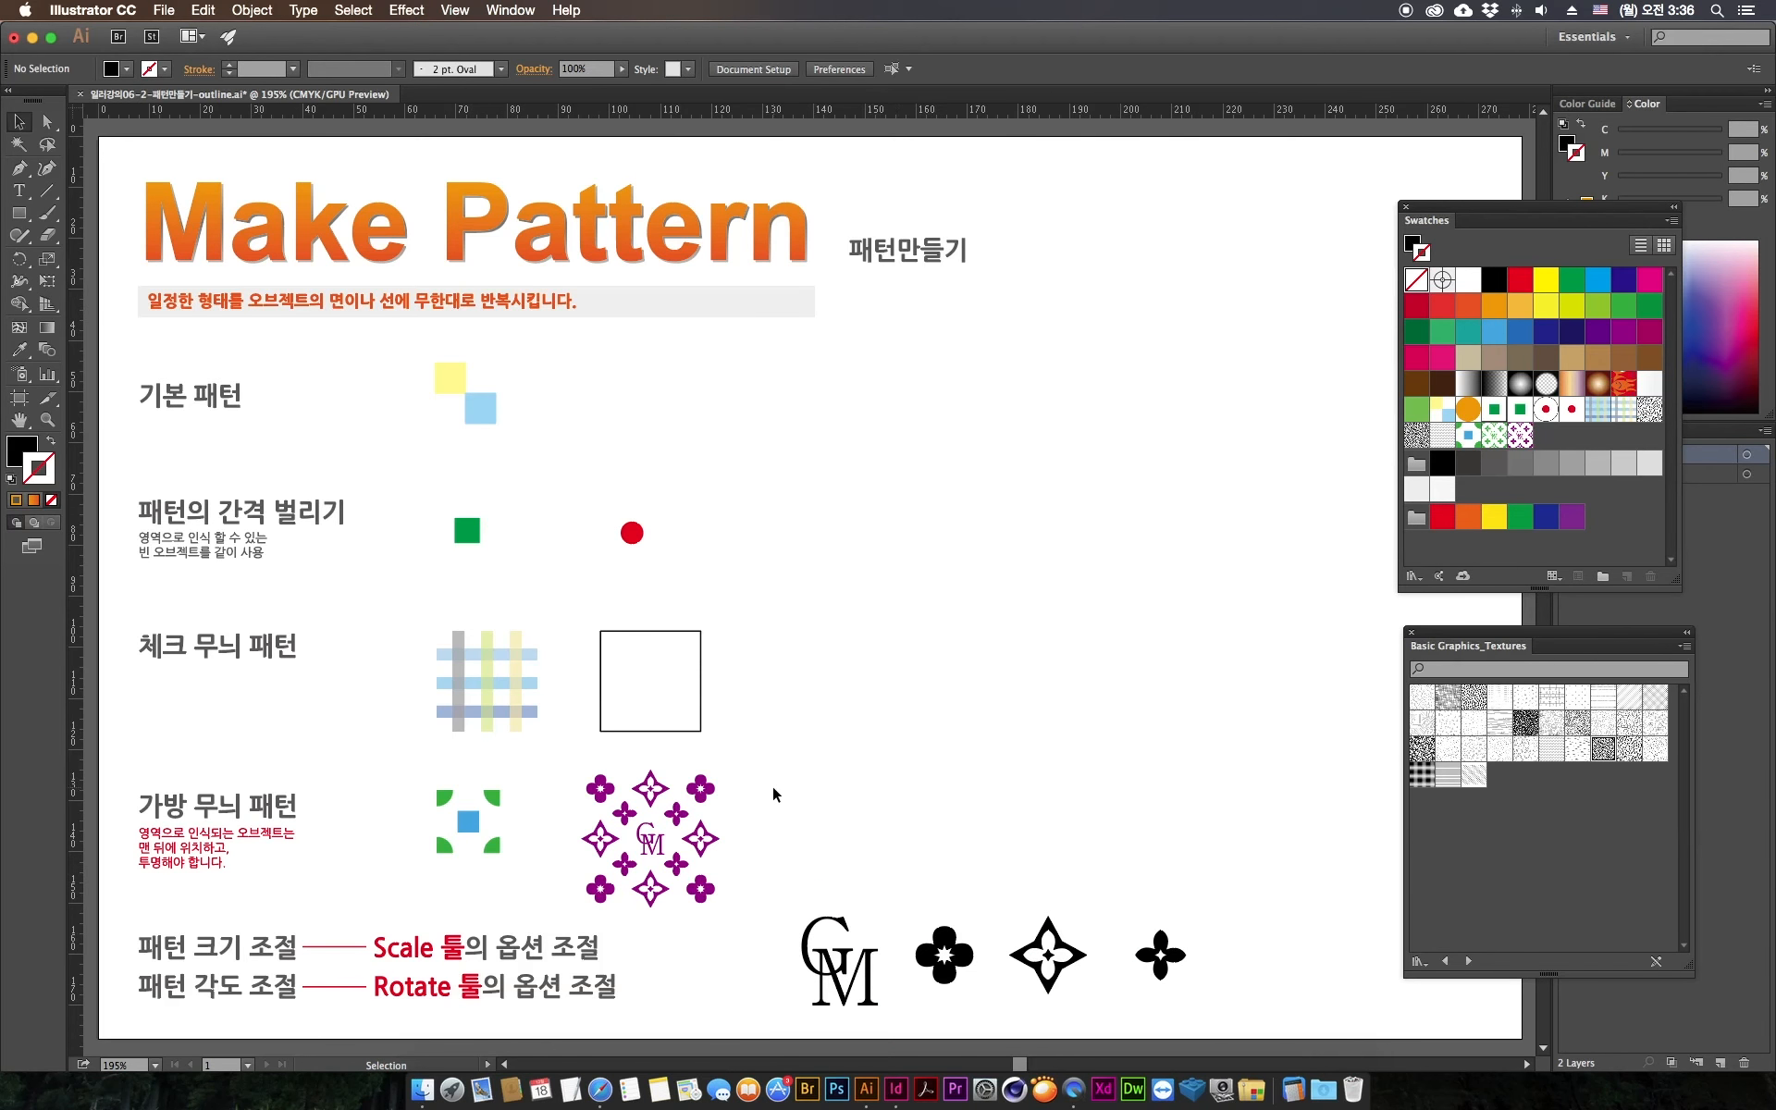
drag(789, 873, 1233, 1024)
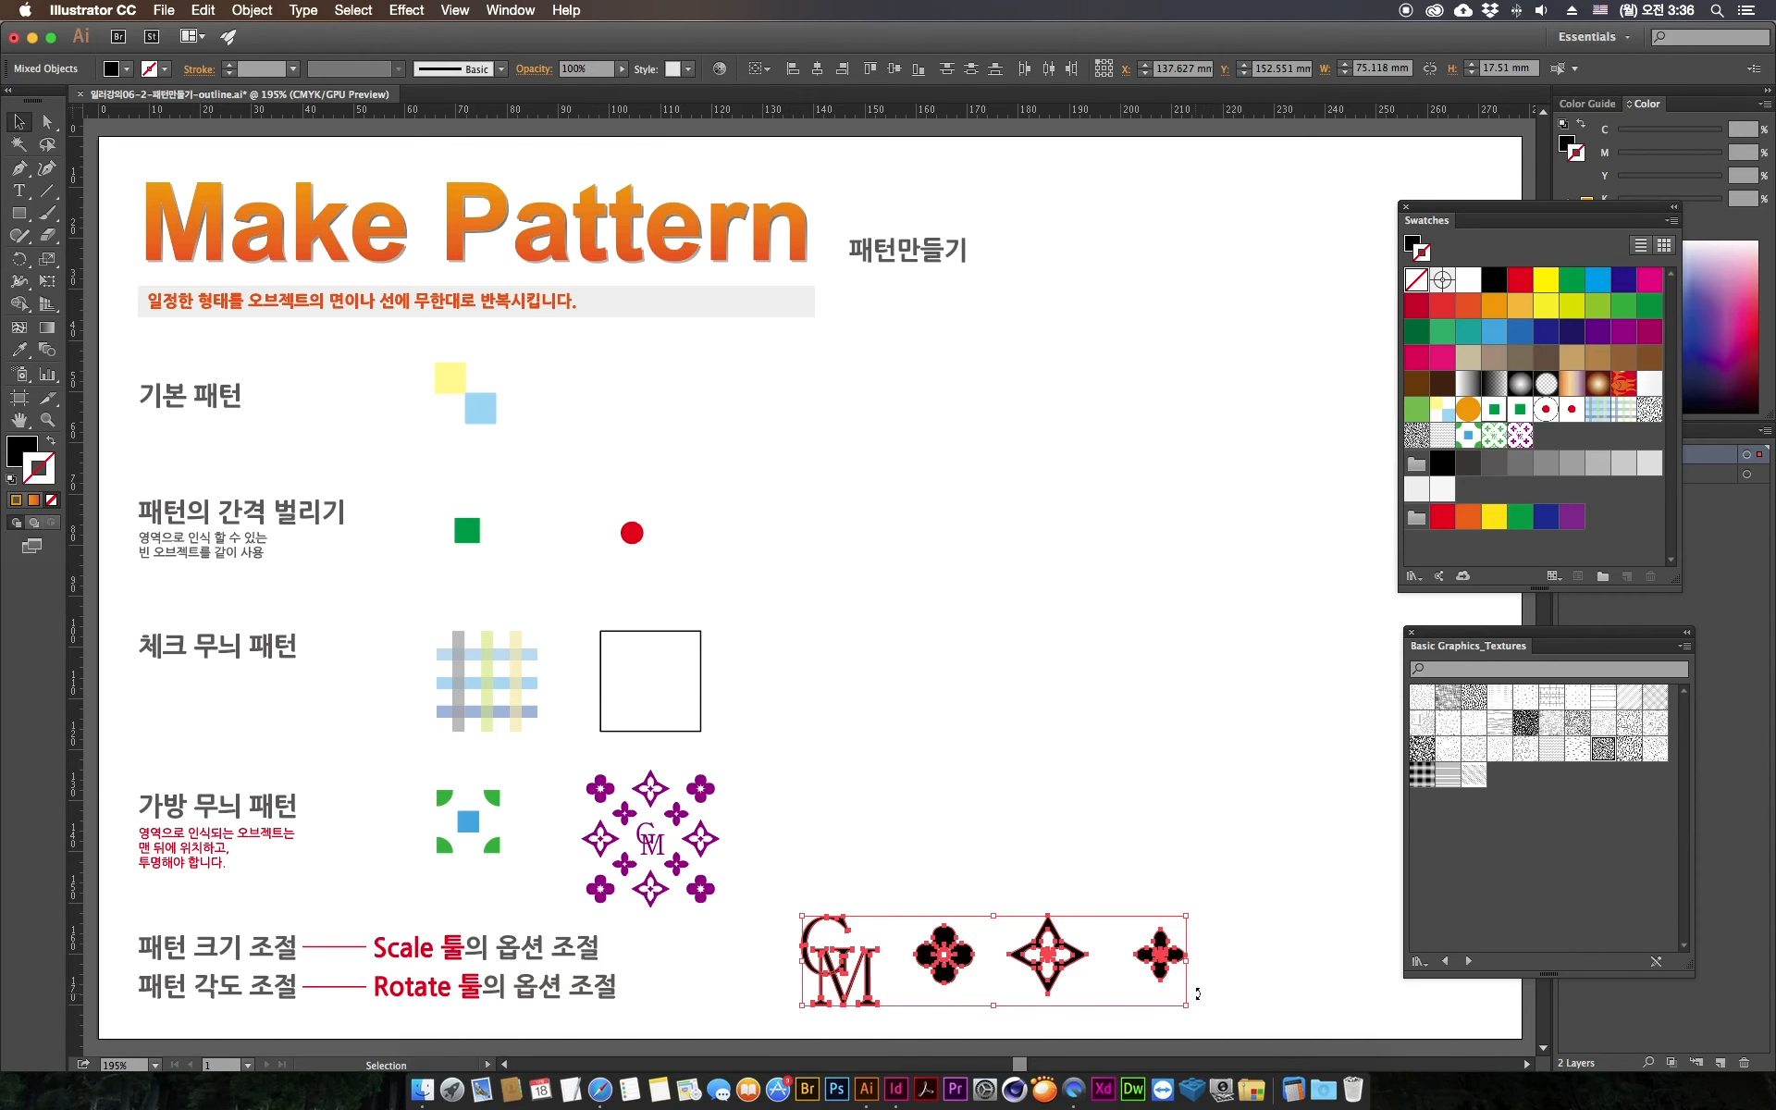
Step: Create a new A4 document with two artboards in two columns, and close it to return to the pattern file
key(a)
click(164, 11)
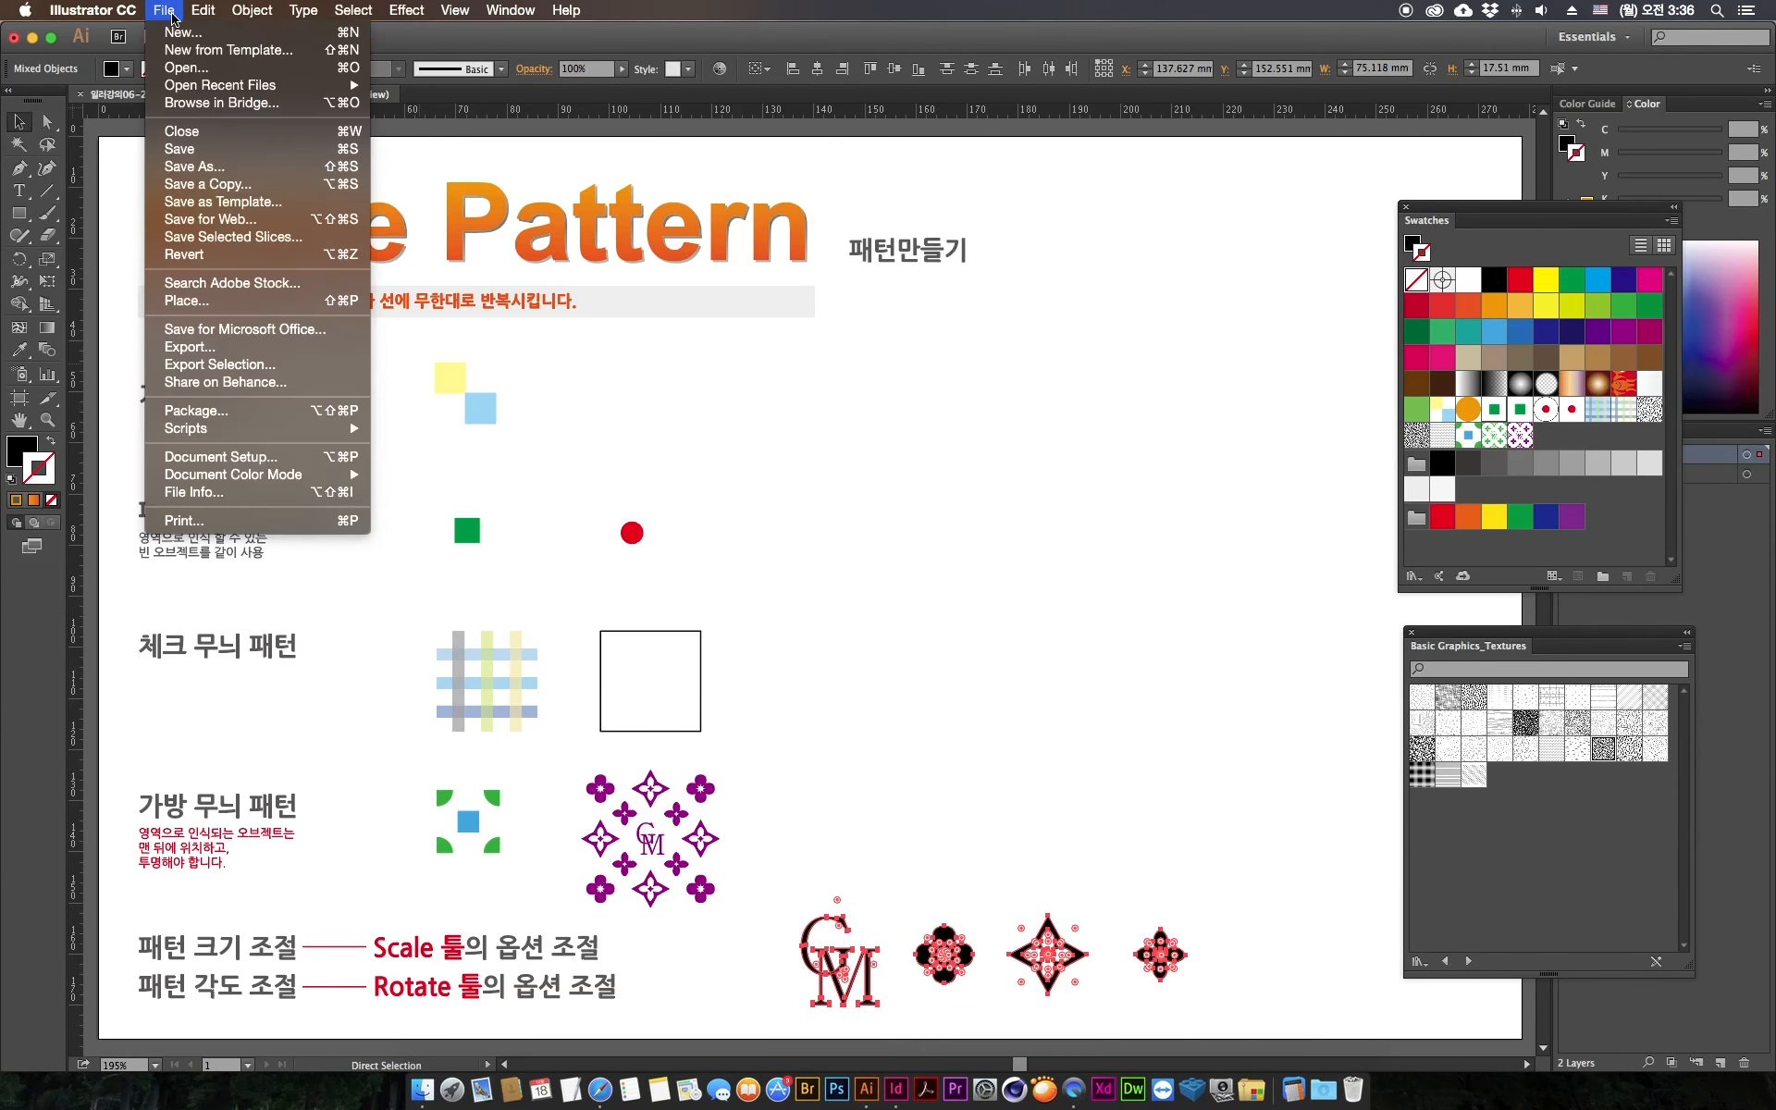
click(176, 33)
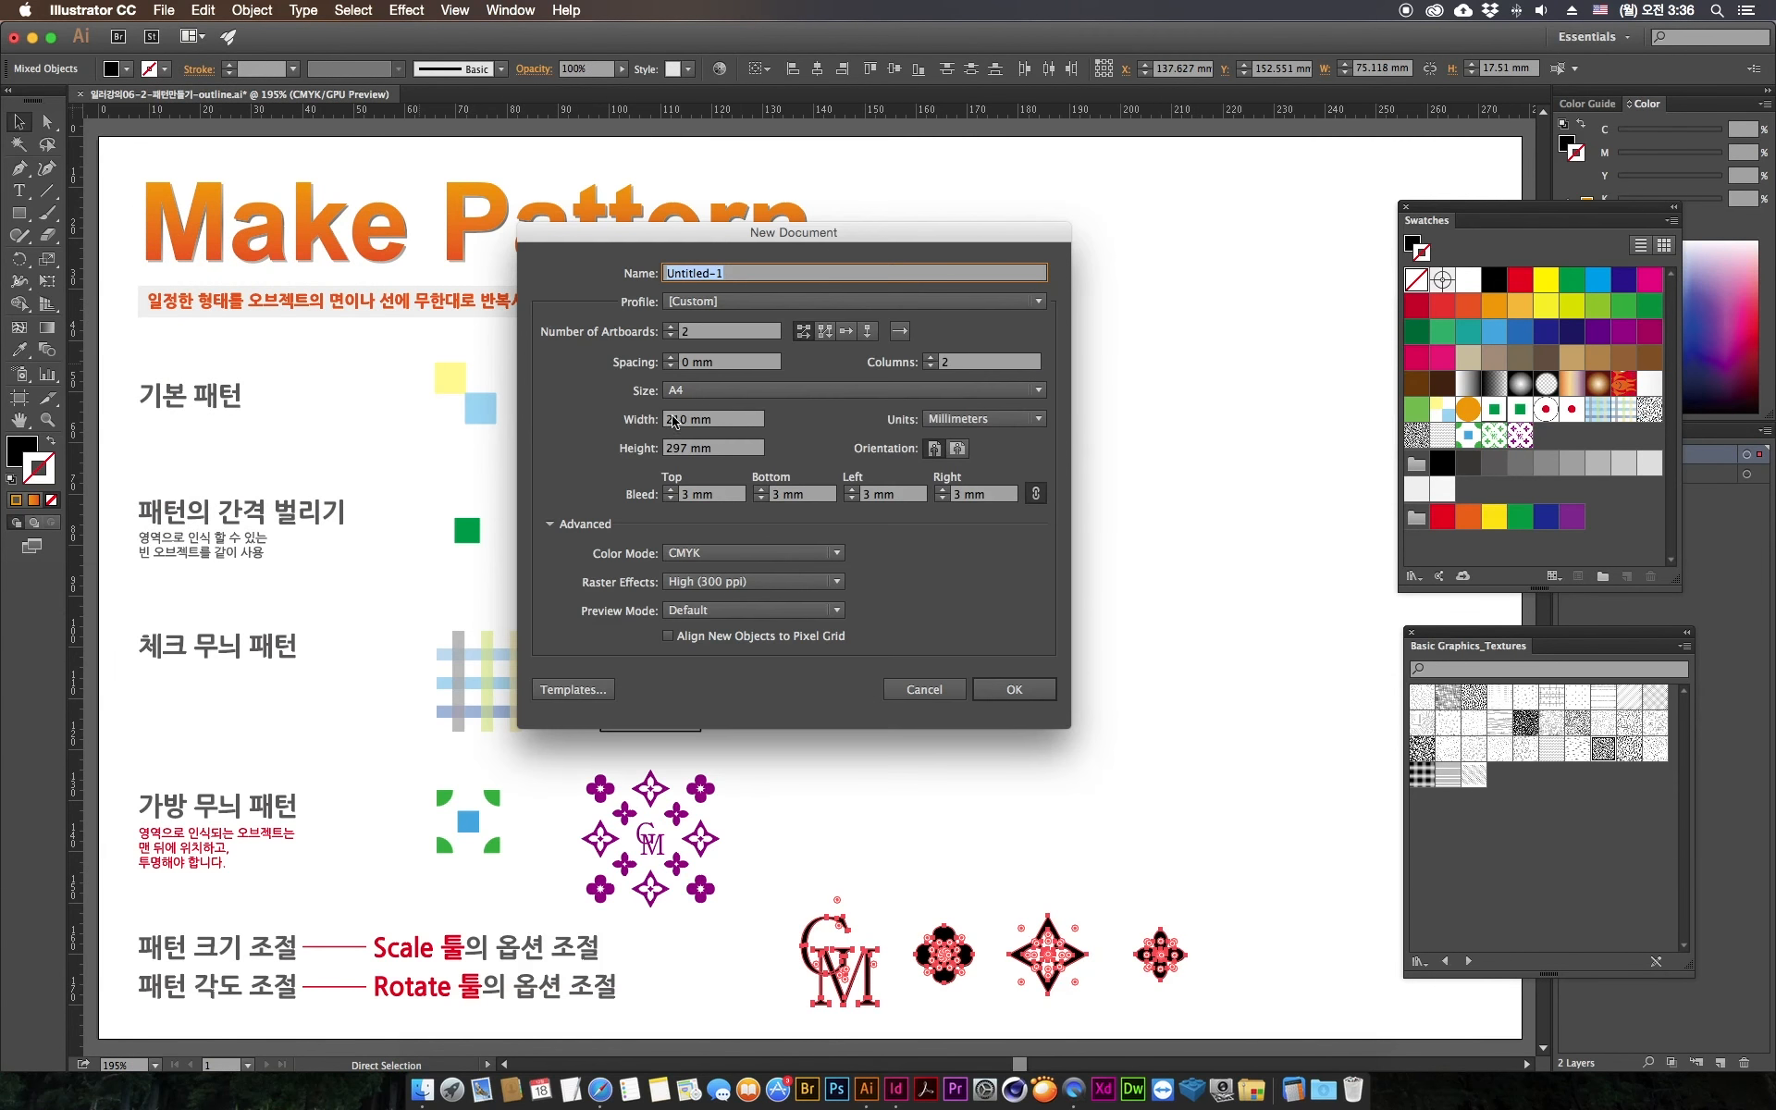
click(1015, 694)
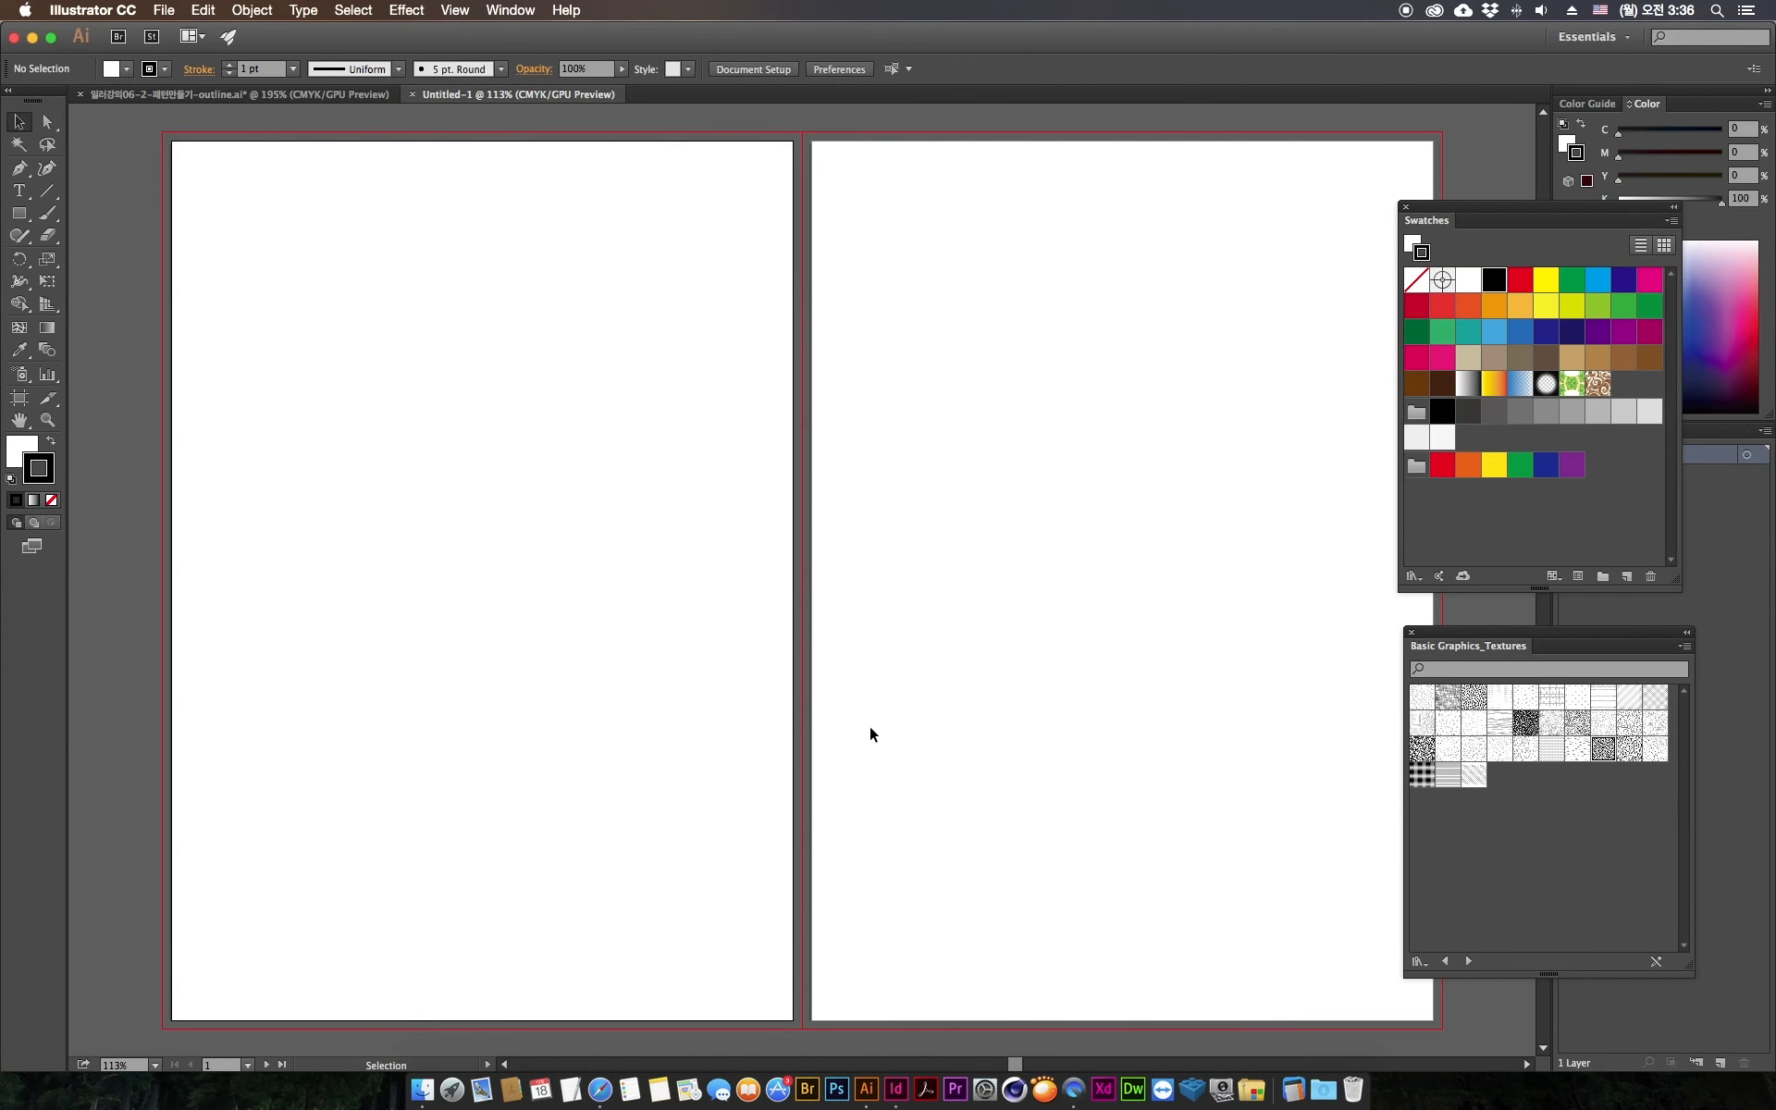
key(super+w)
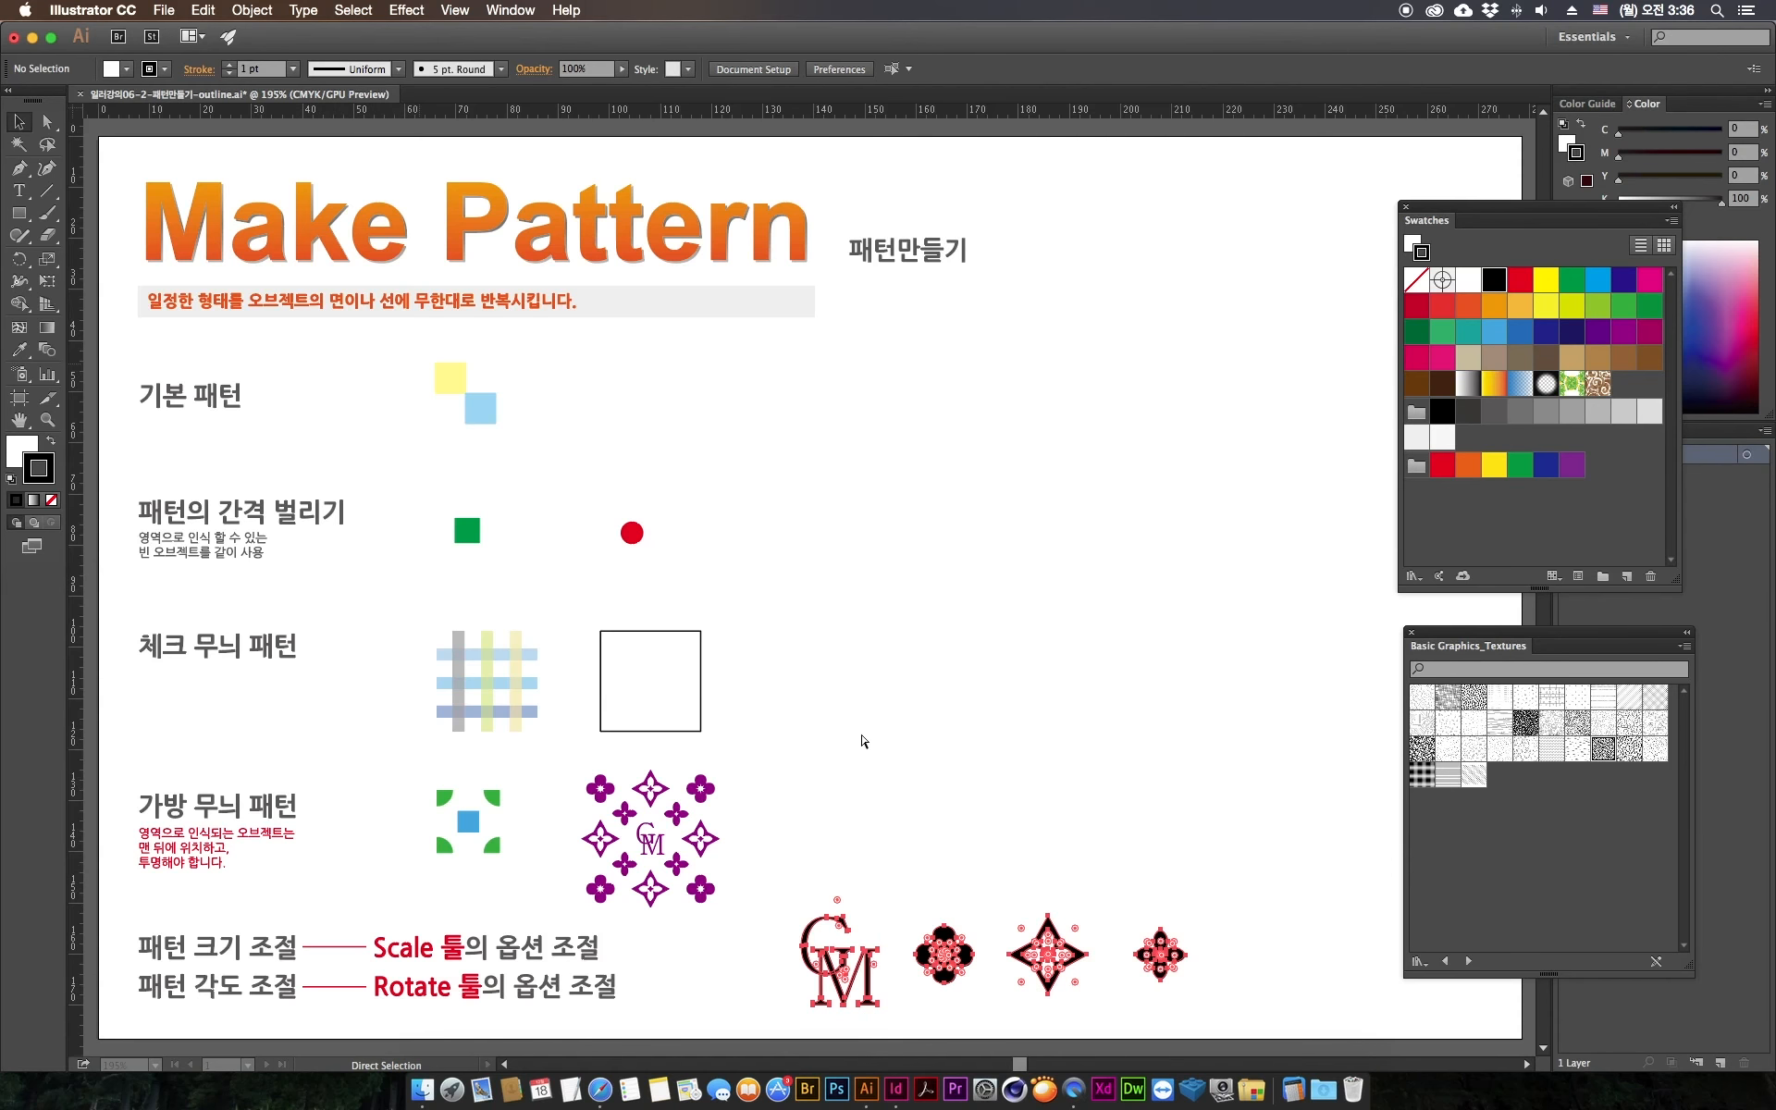
key(super+v)
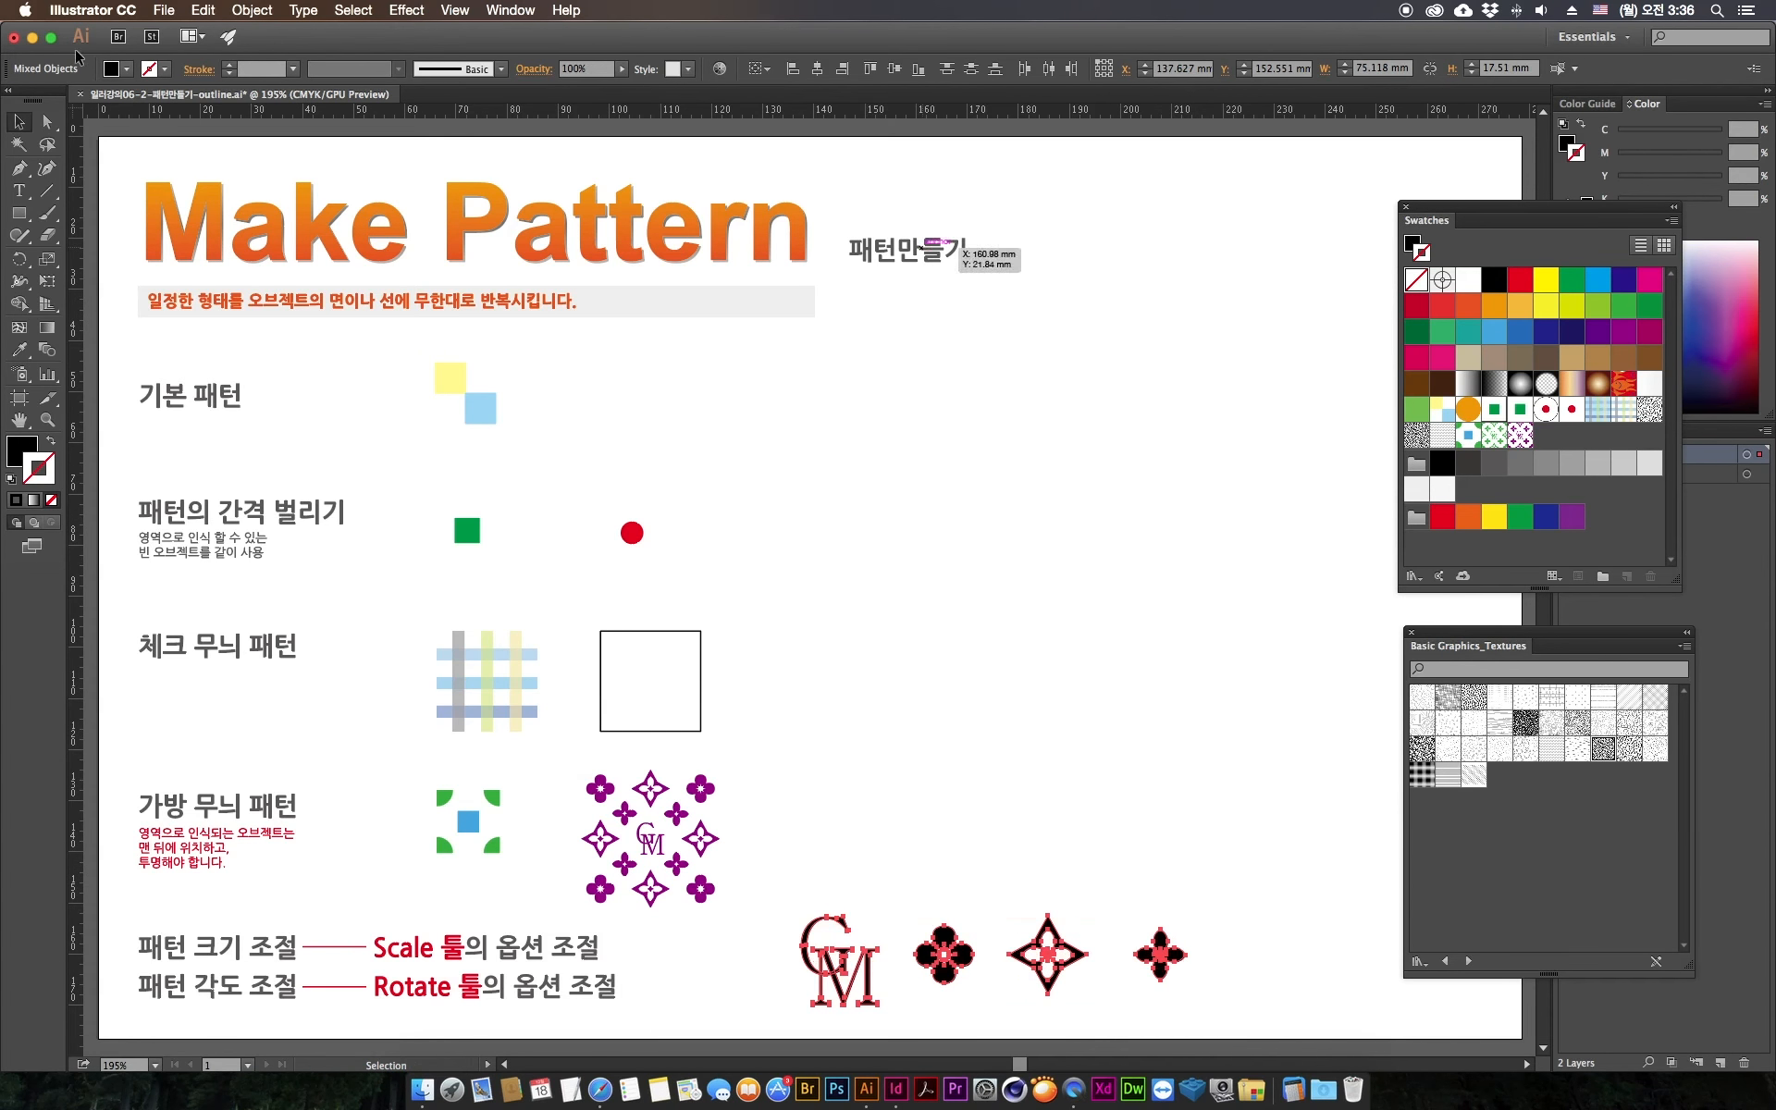
Step: Create a new A4 document with two artboards arranged in one column, and close it
key(super+n)
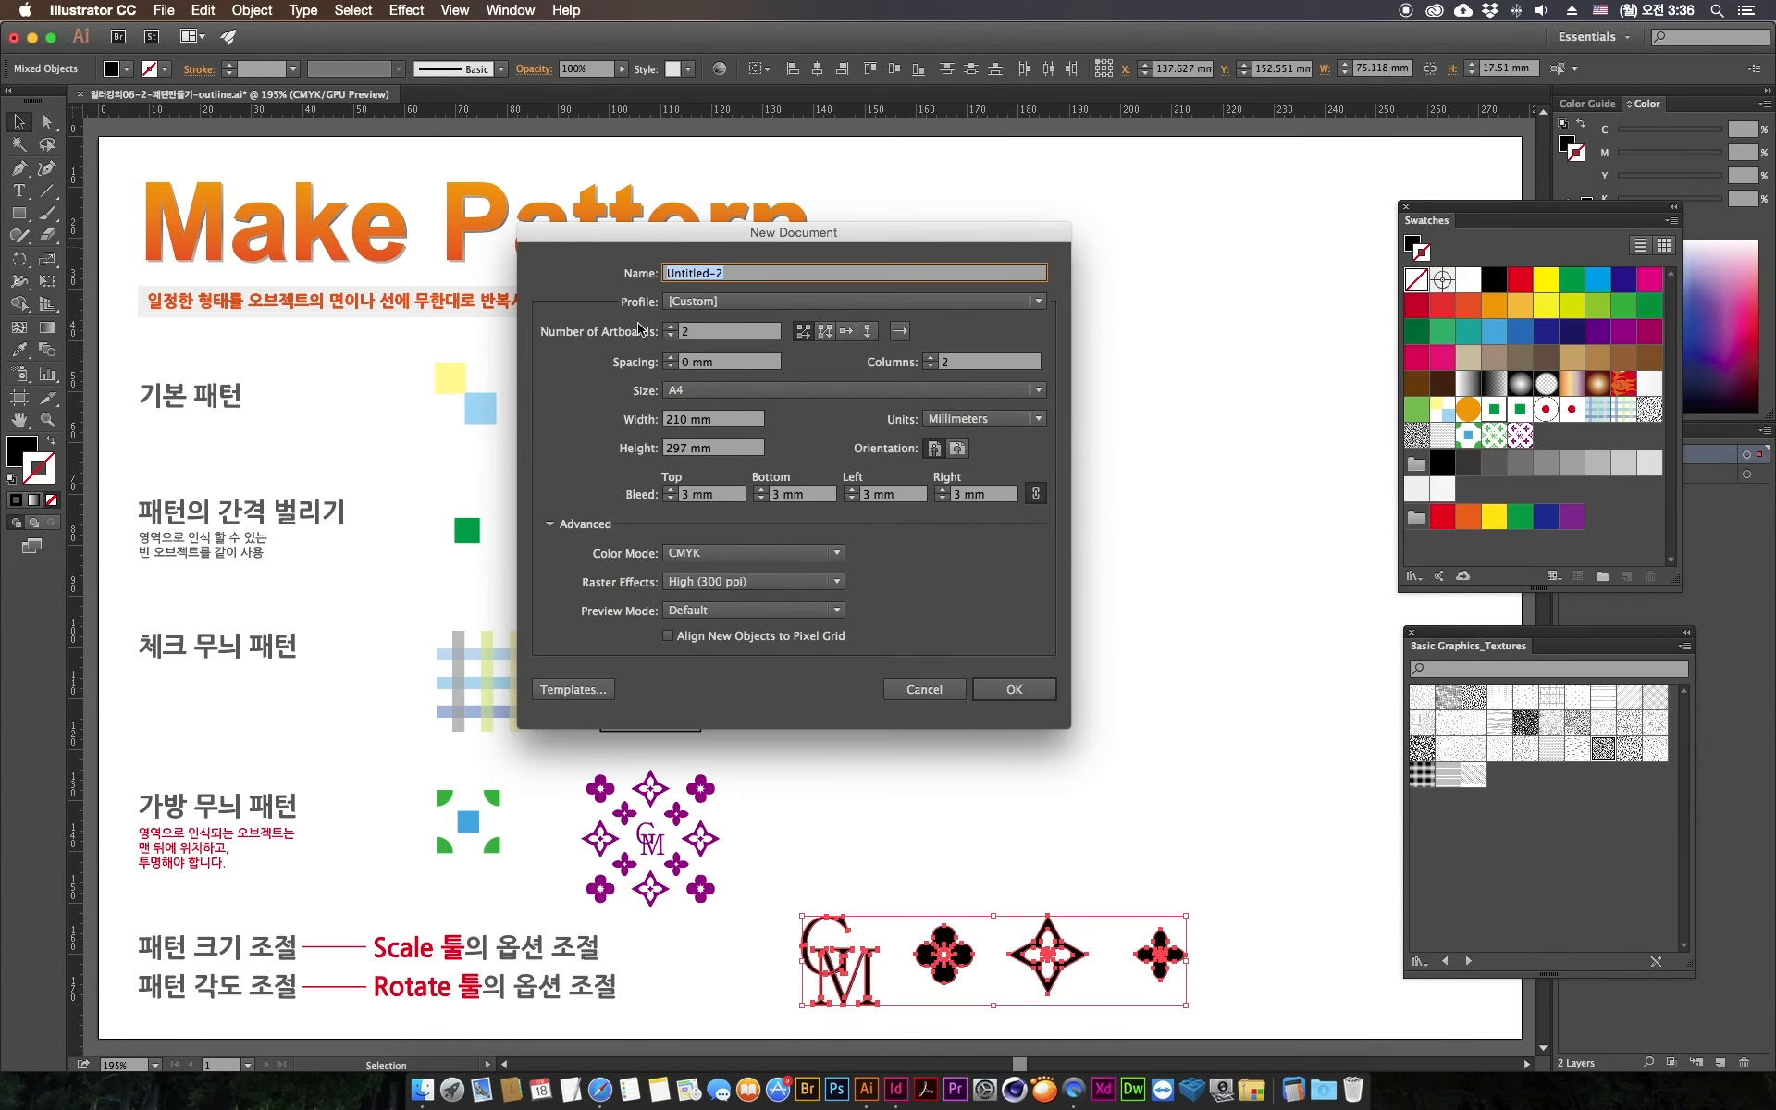
click(929, 367)
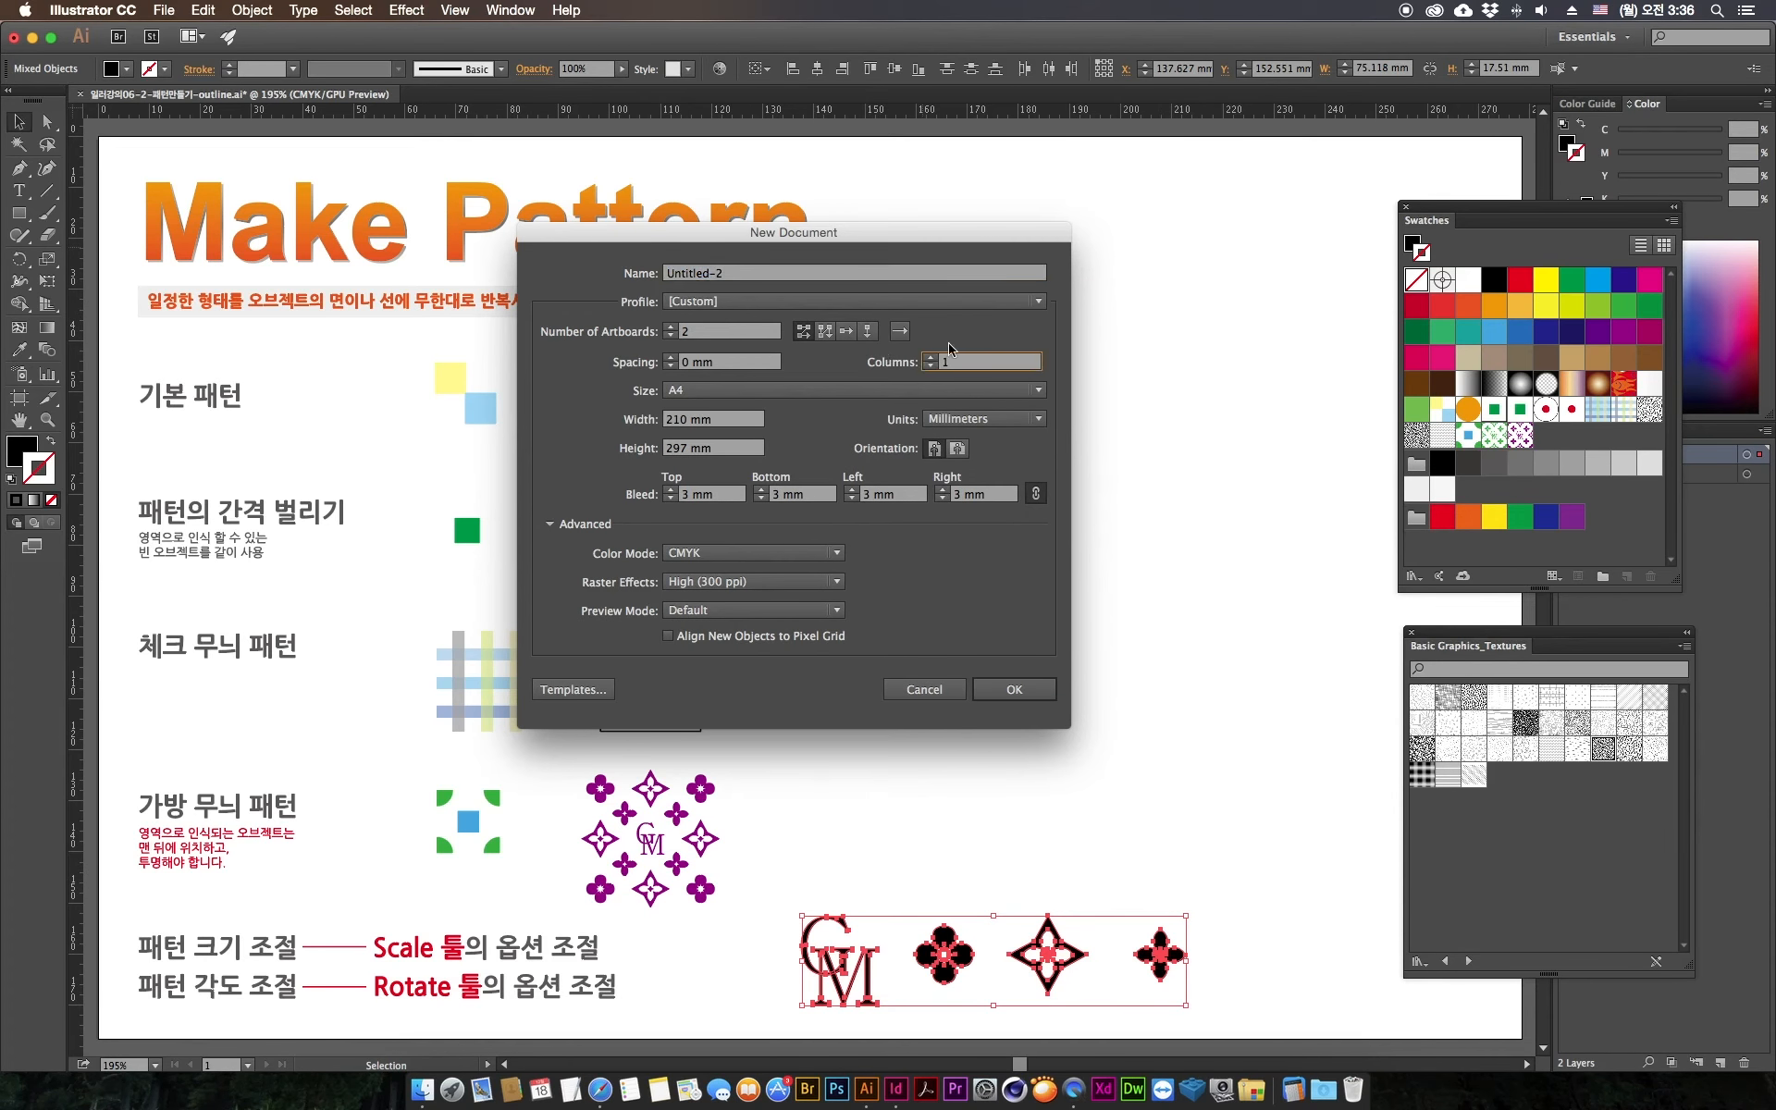
click(994, 692)
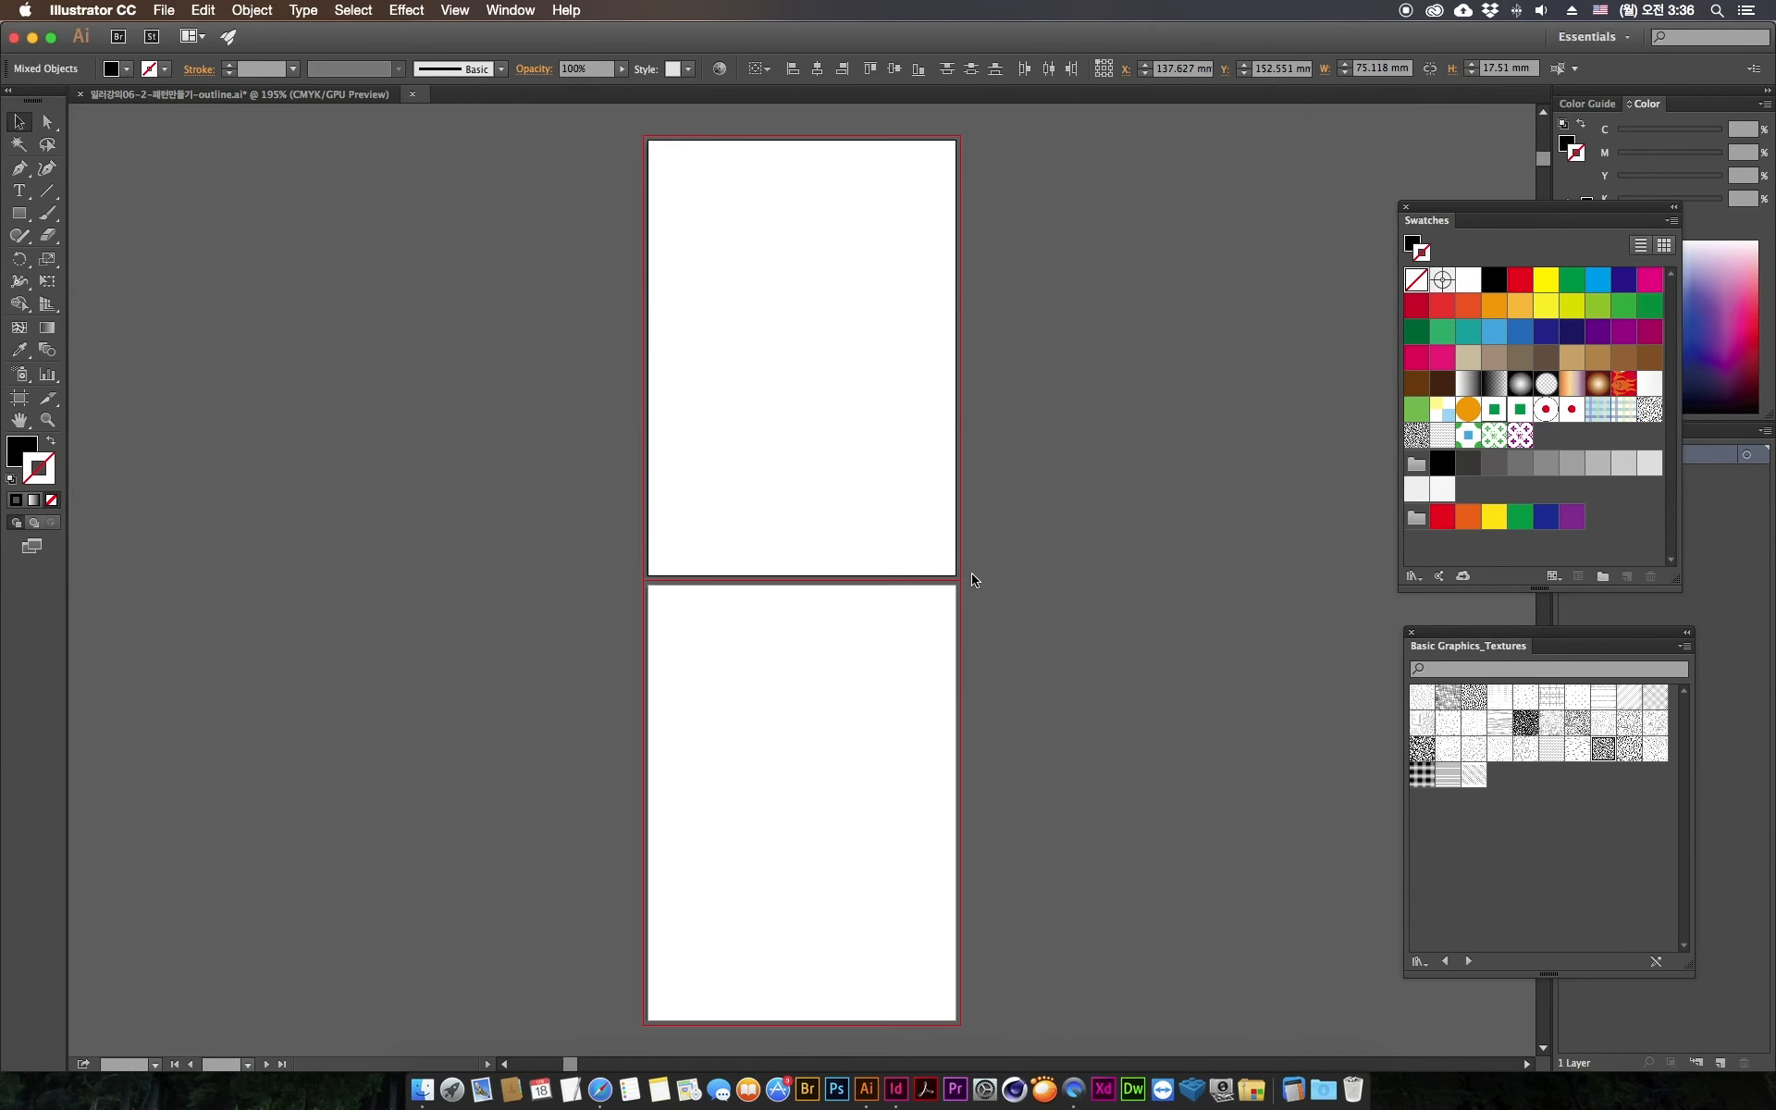
click(411, 95)
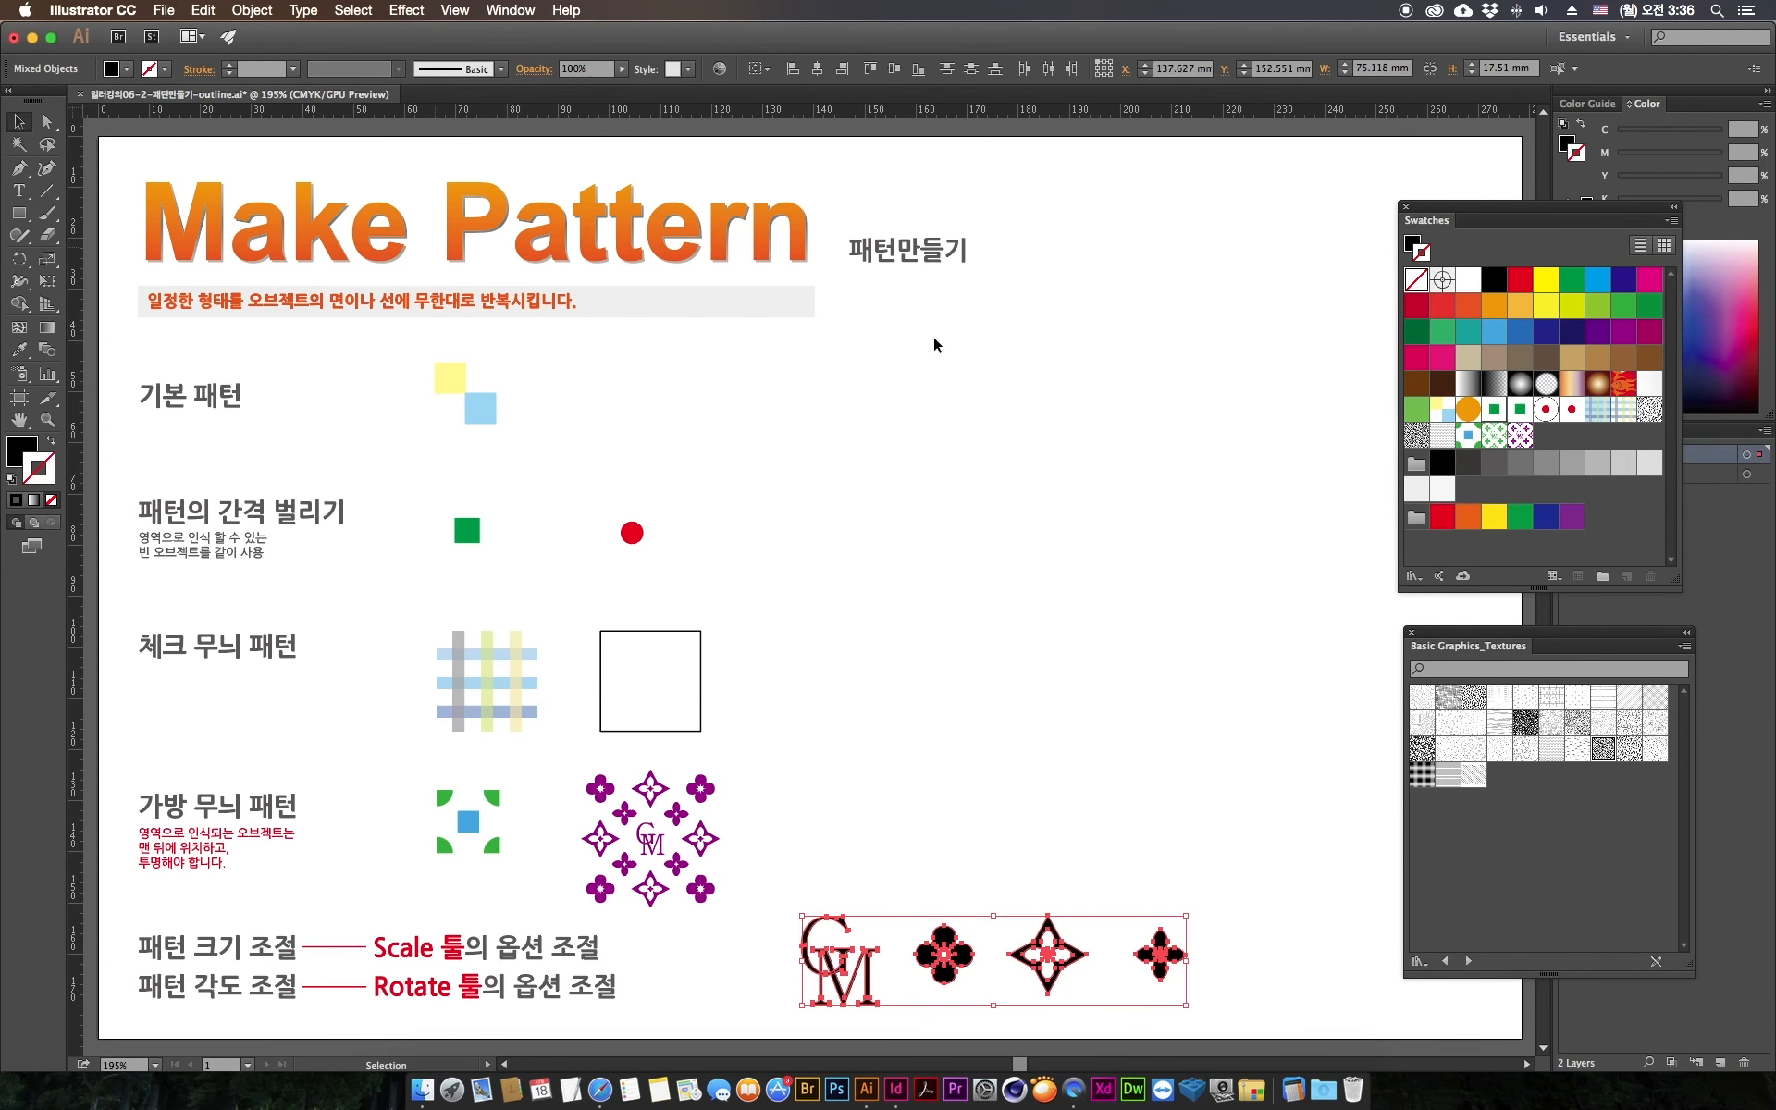
Step: Create a new A4 document with a single artboard
key(super+n)
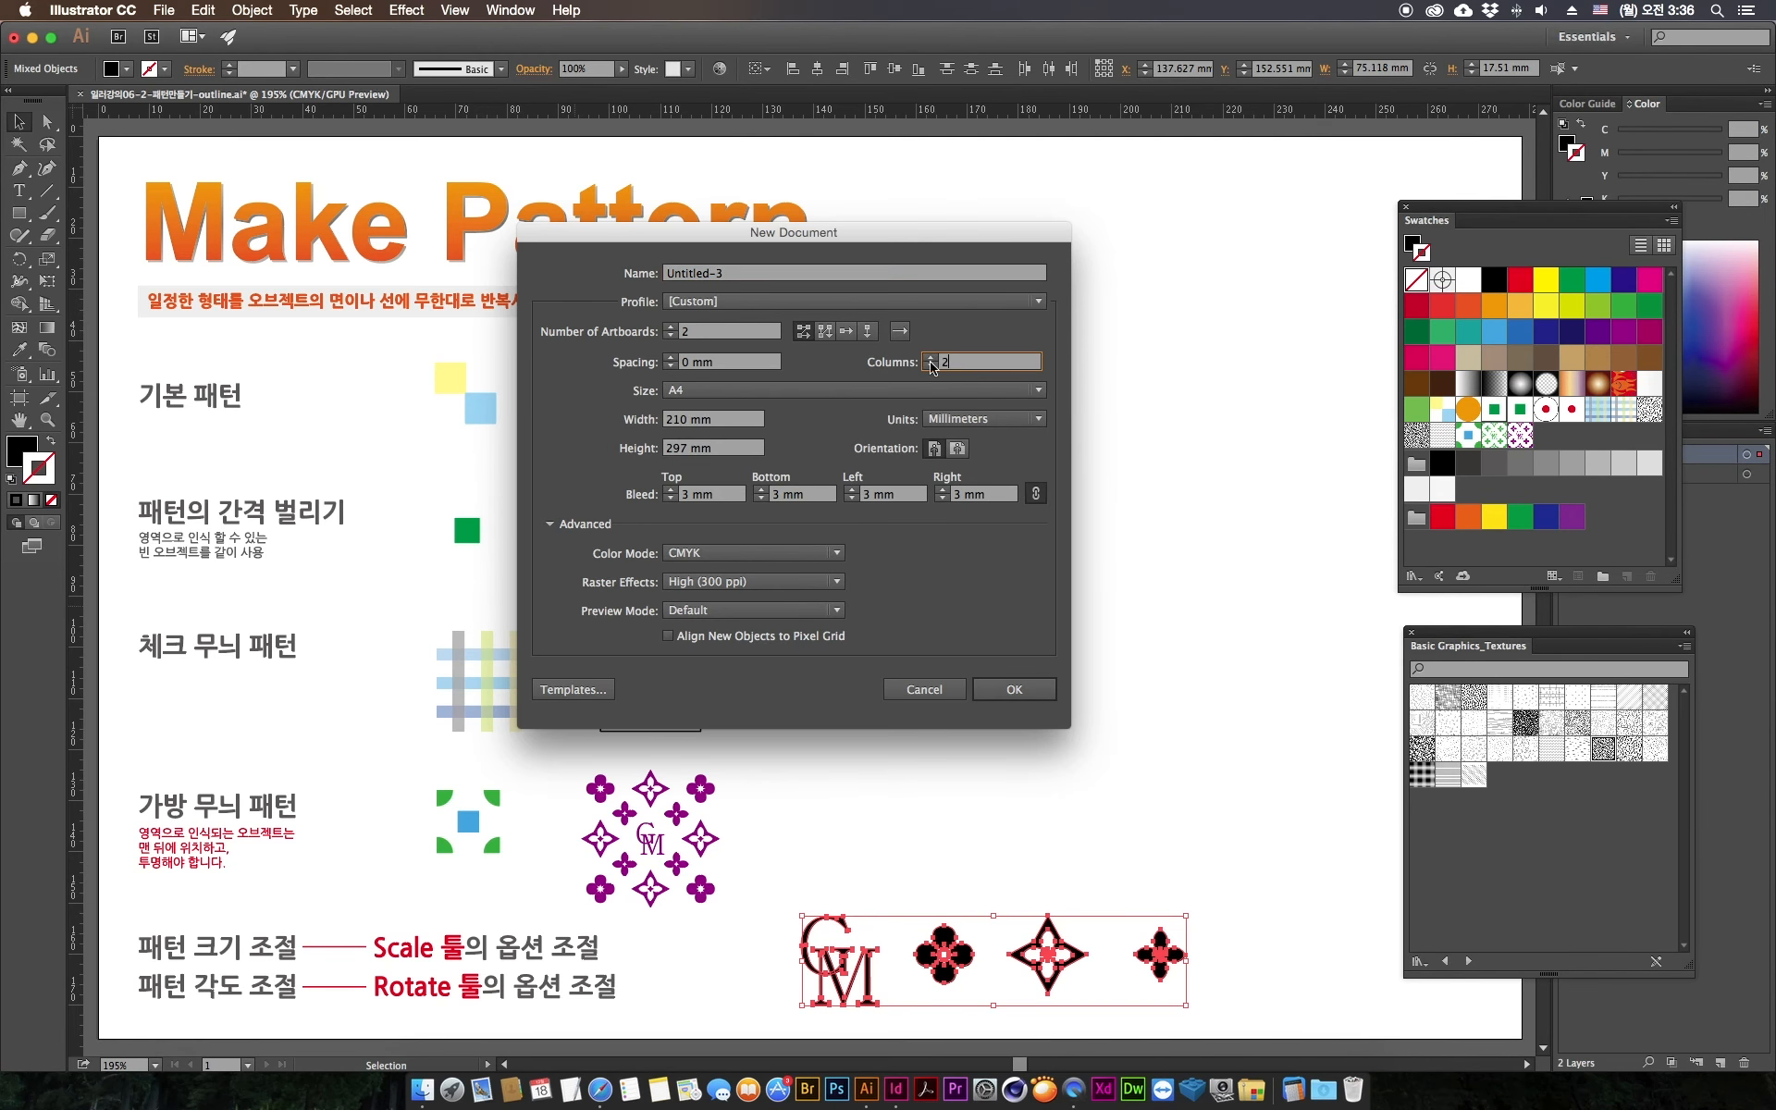
click(670, 338)
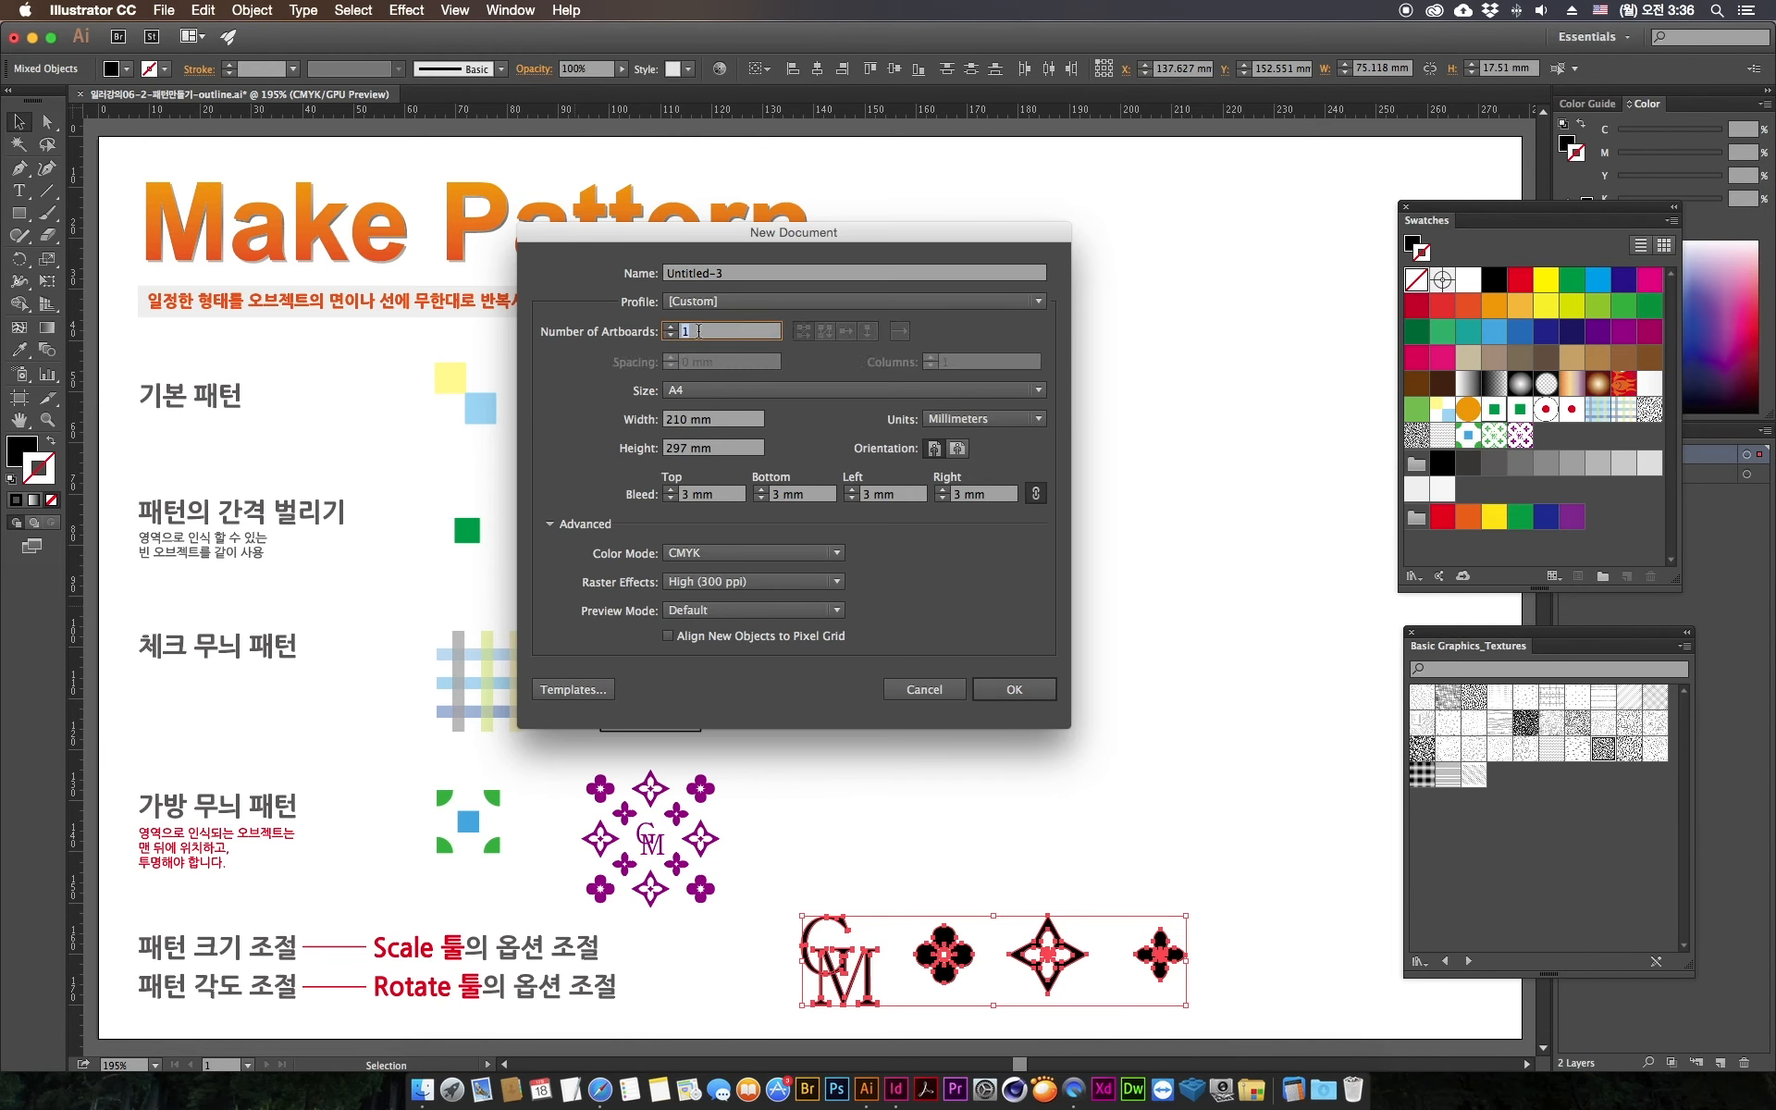
click(1014, 690)
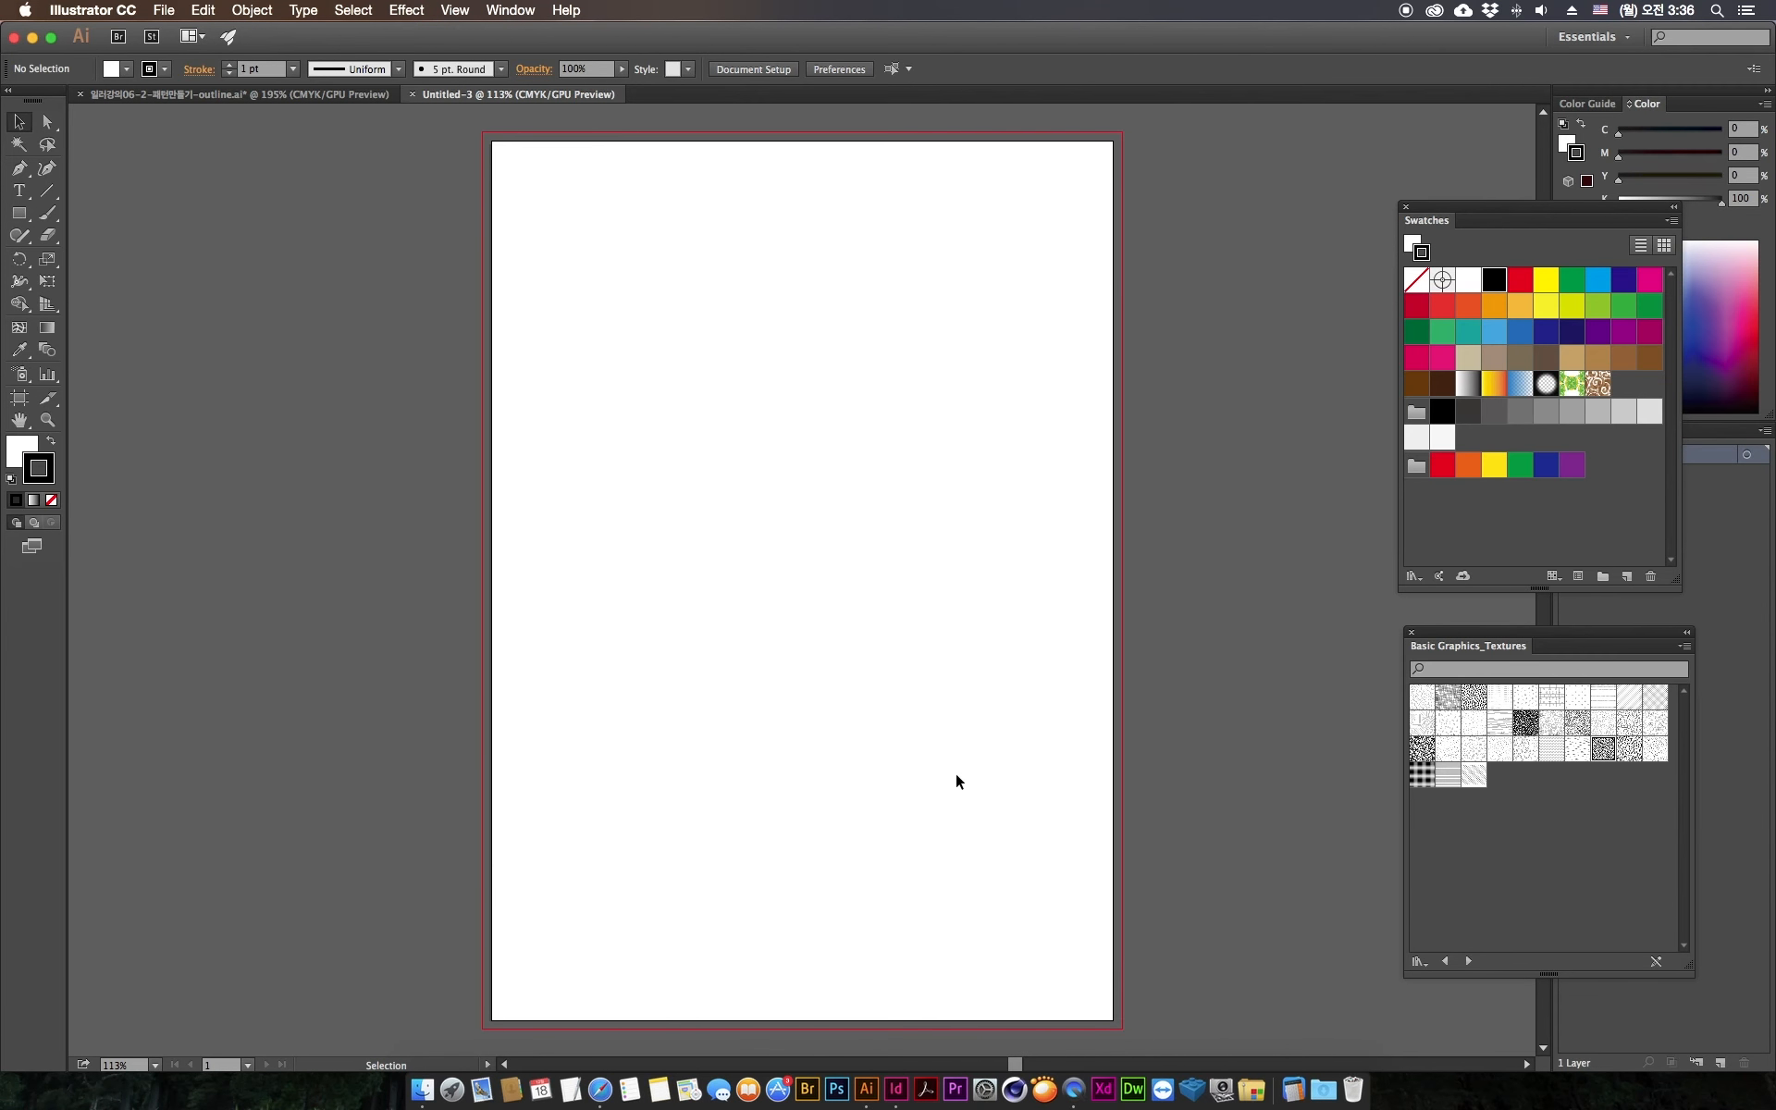
Step: Make a new empty pattern in pattern editing mode and move its options beside the artboard
click(250, 9)
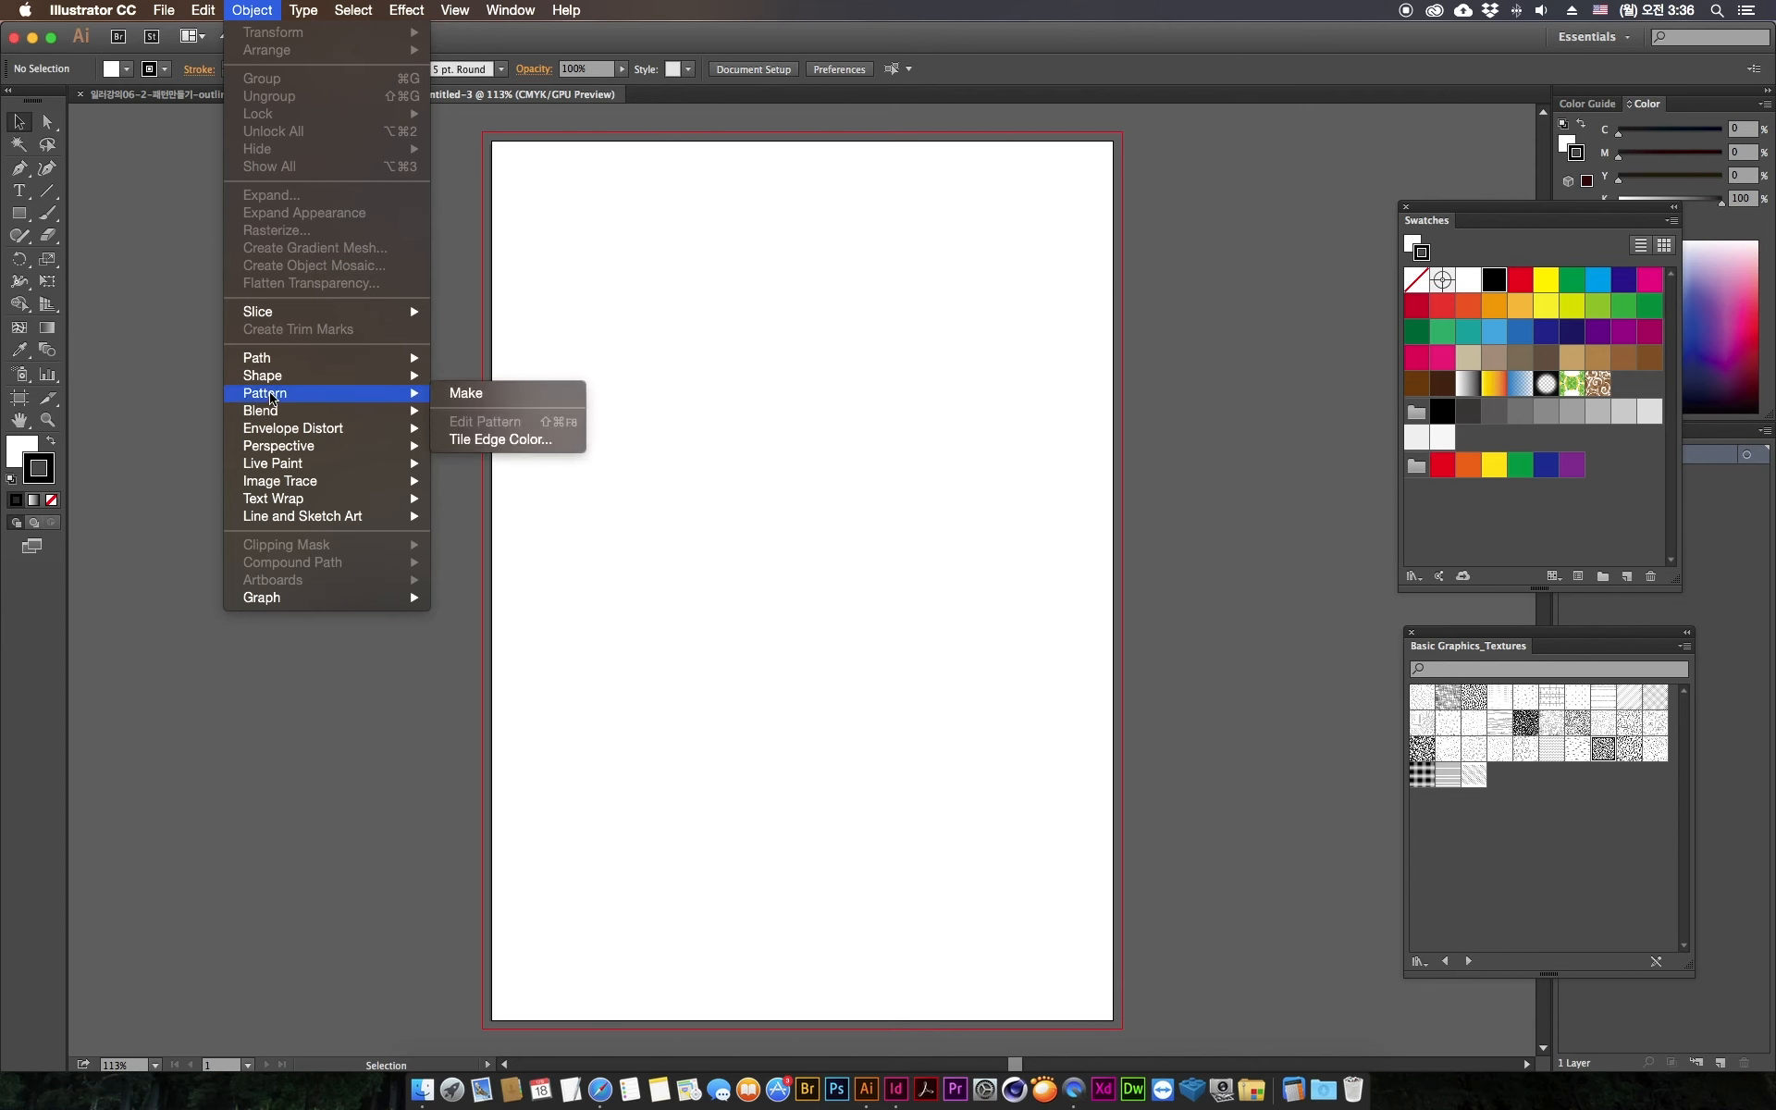
mouse_move(361, 400)
click(468, 394)
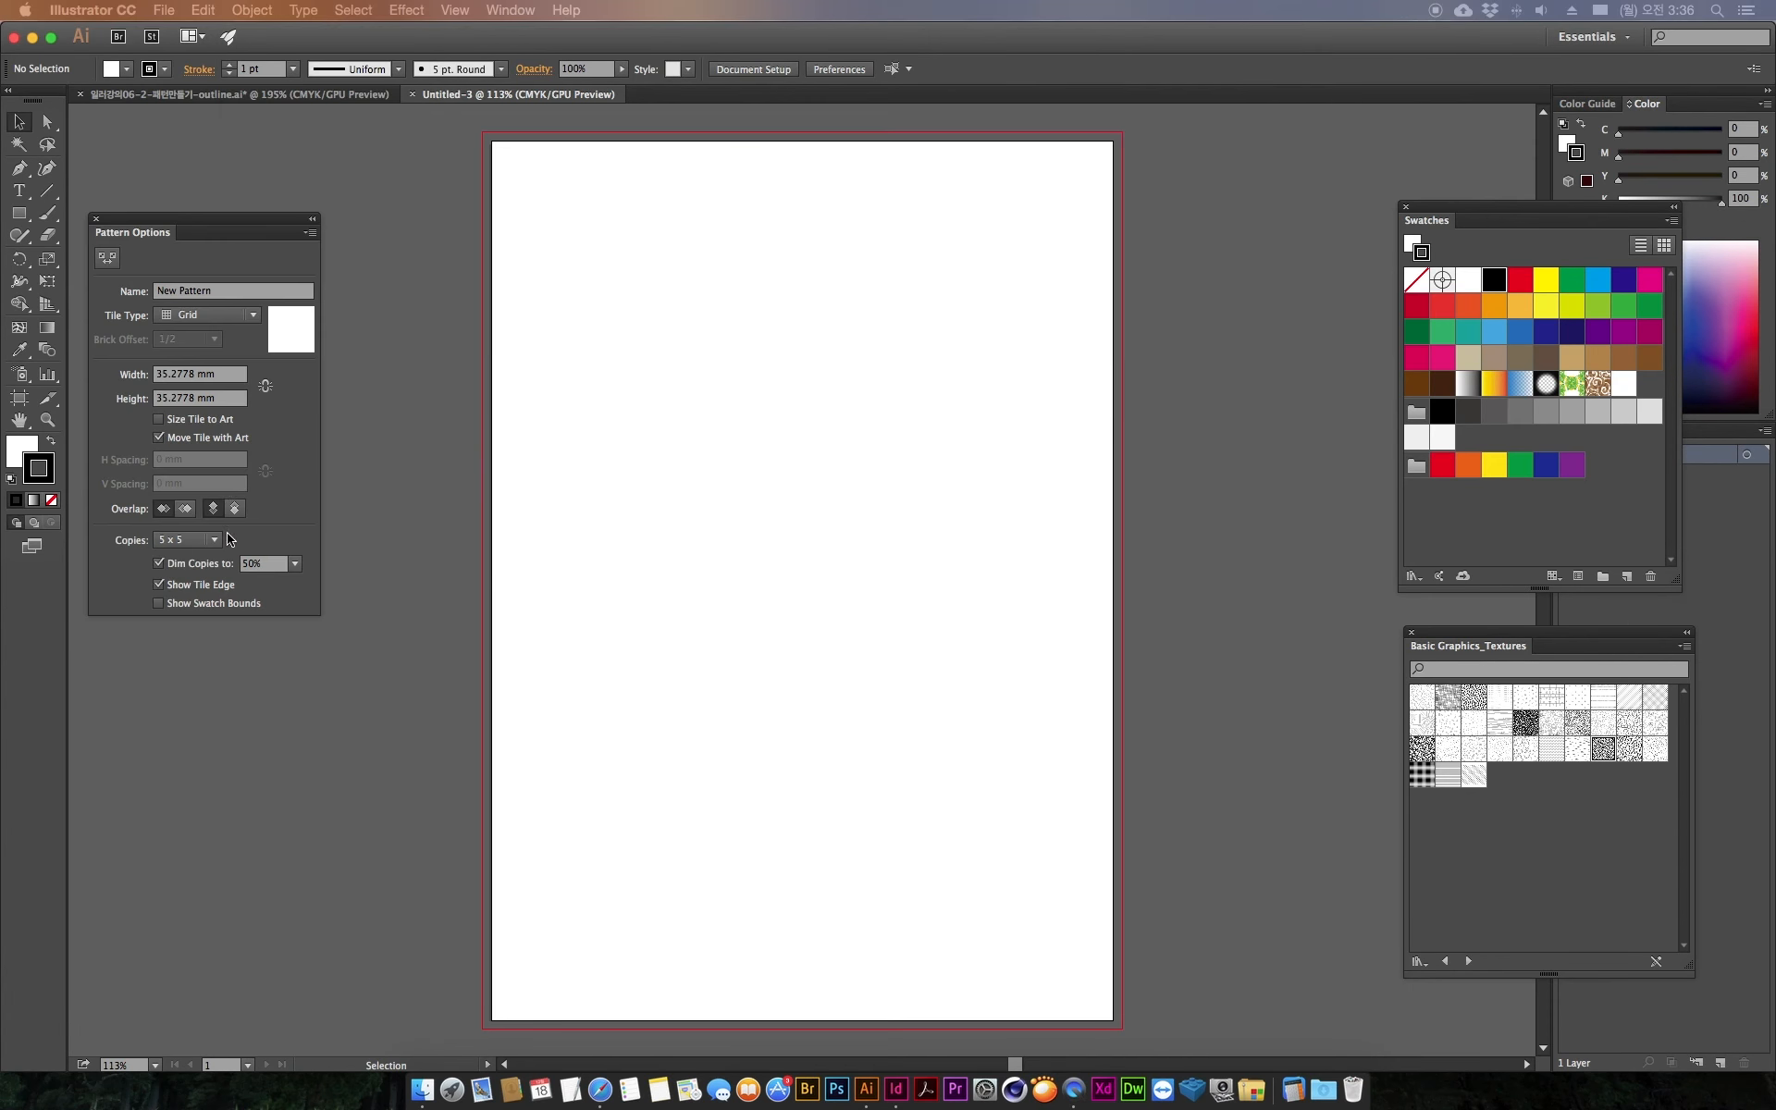
drag(230, 217, 334, 285)
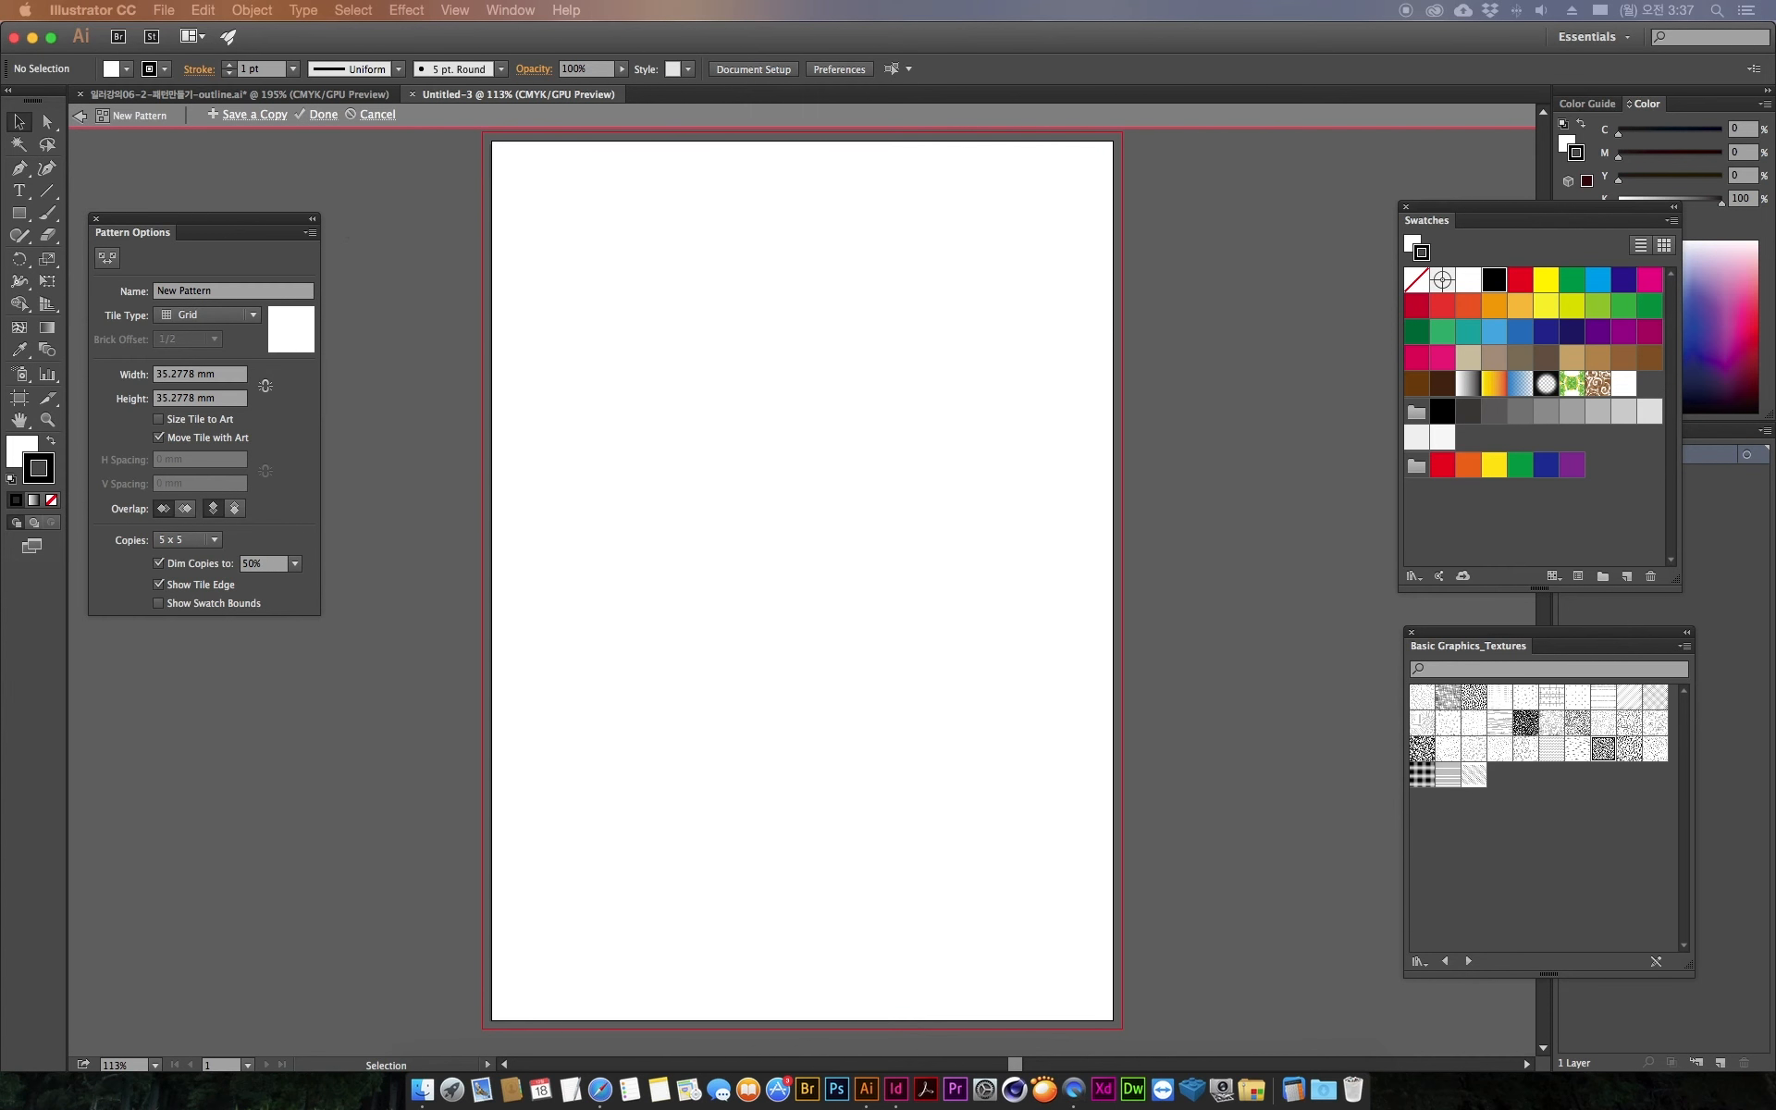
drag(1656, 555, 1072, 603)
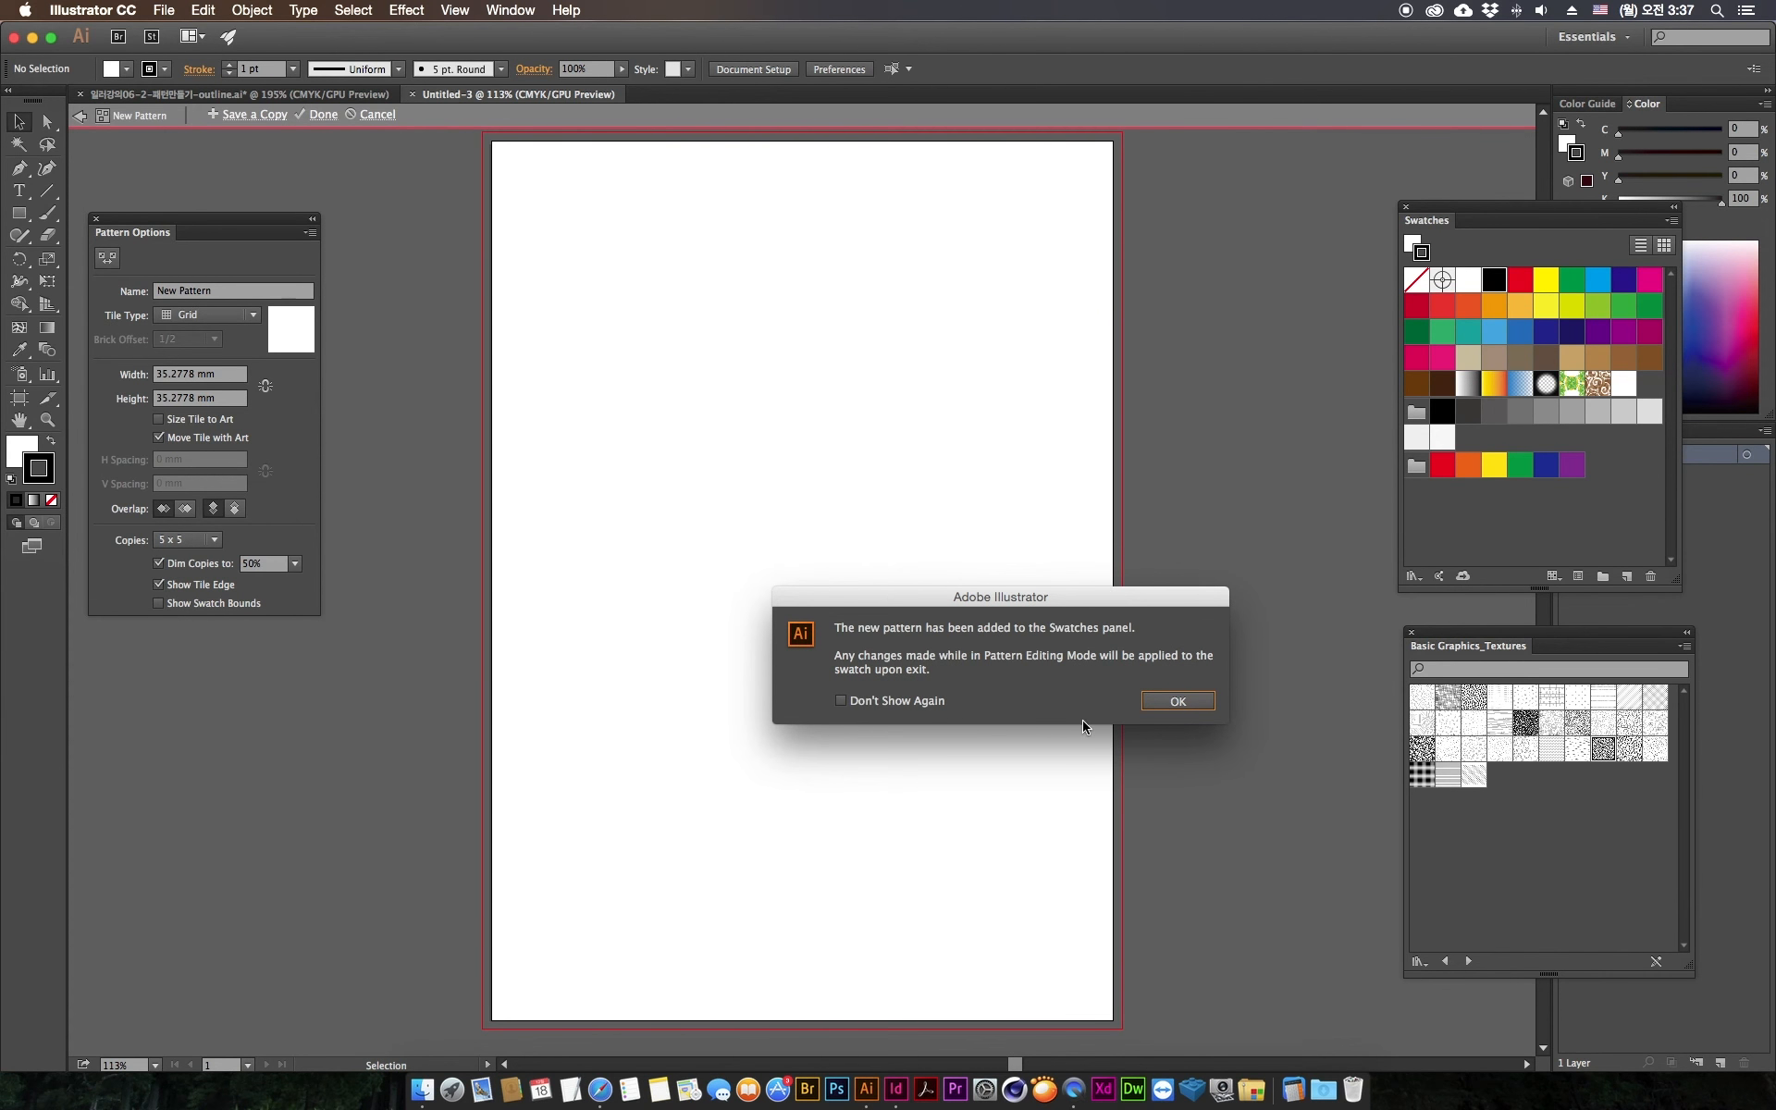
click(1165, 706)
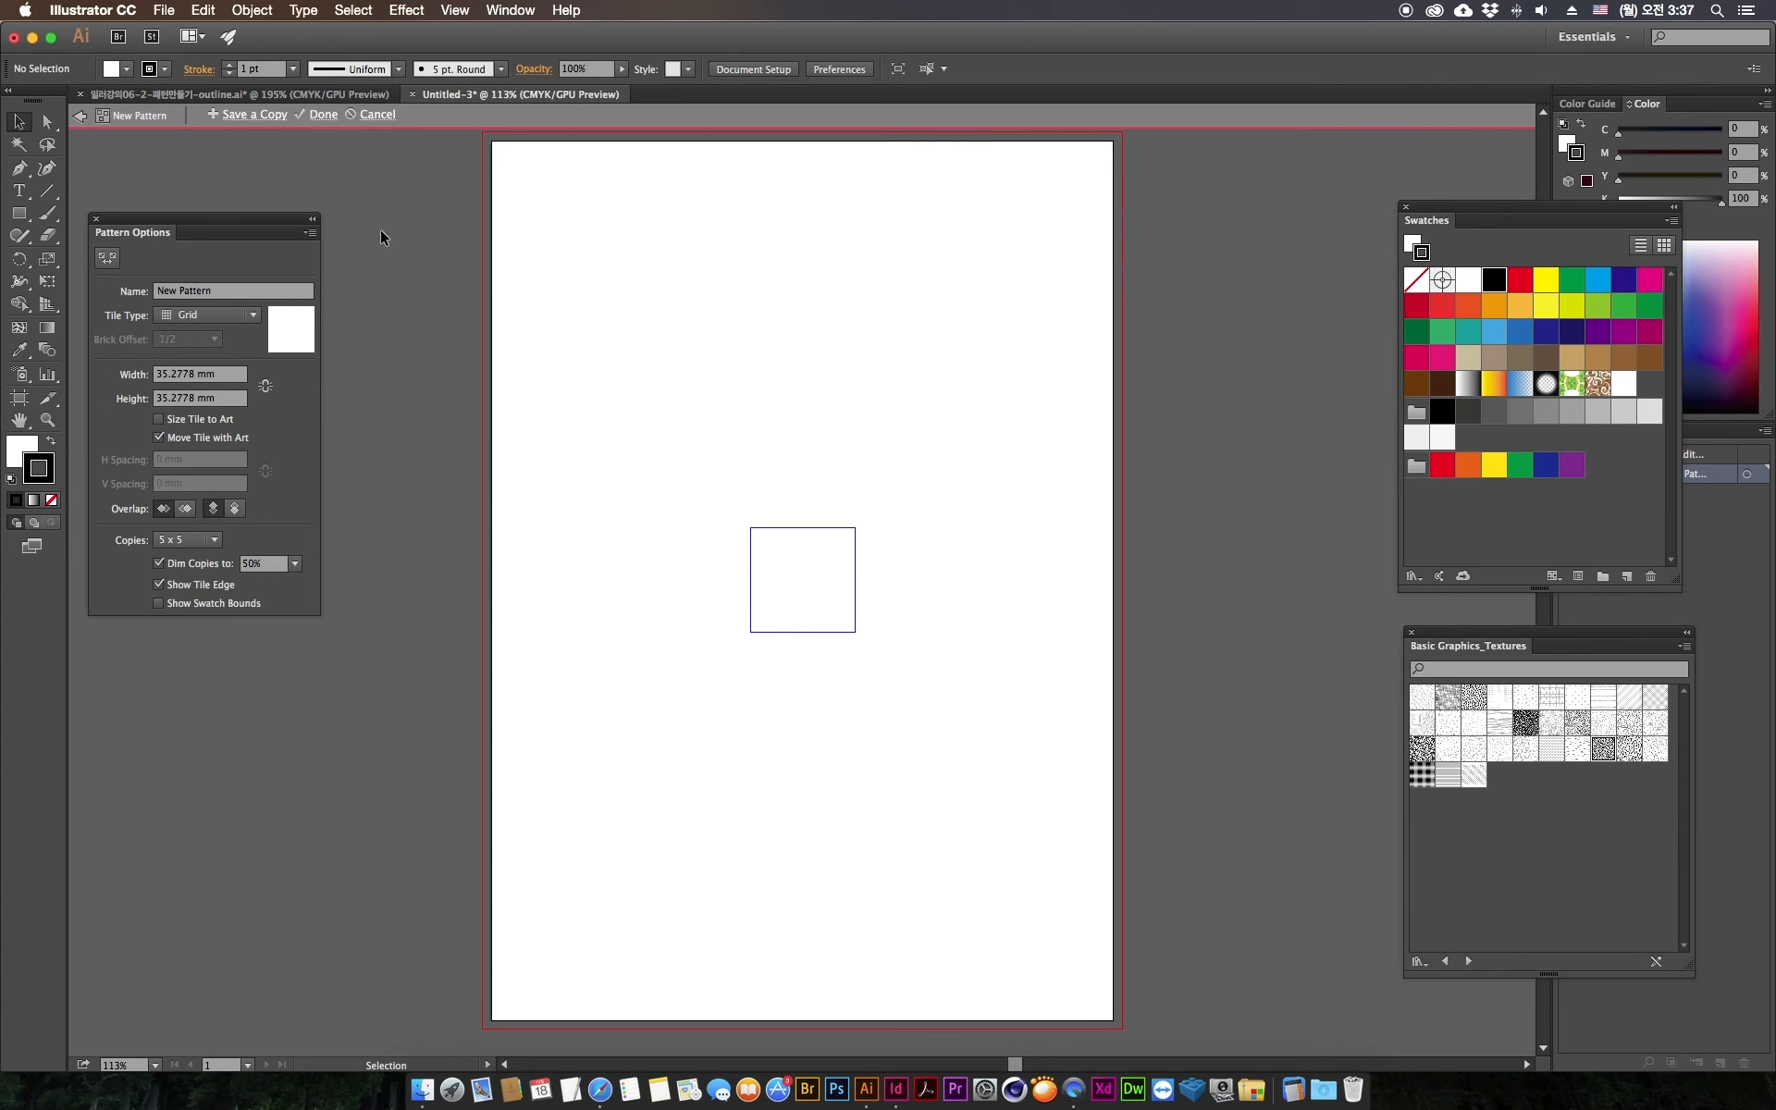
drag(171, 218, 226, 257)
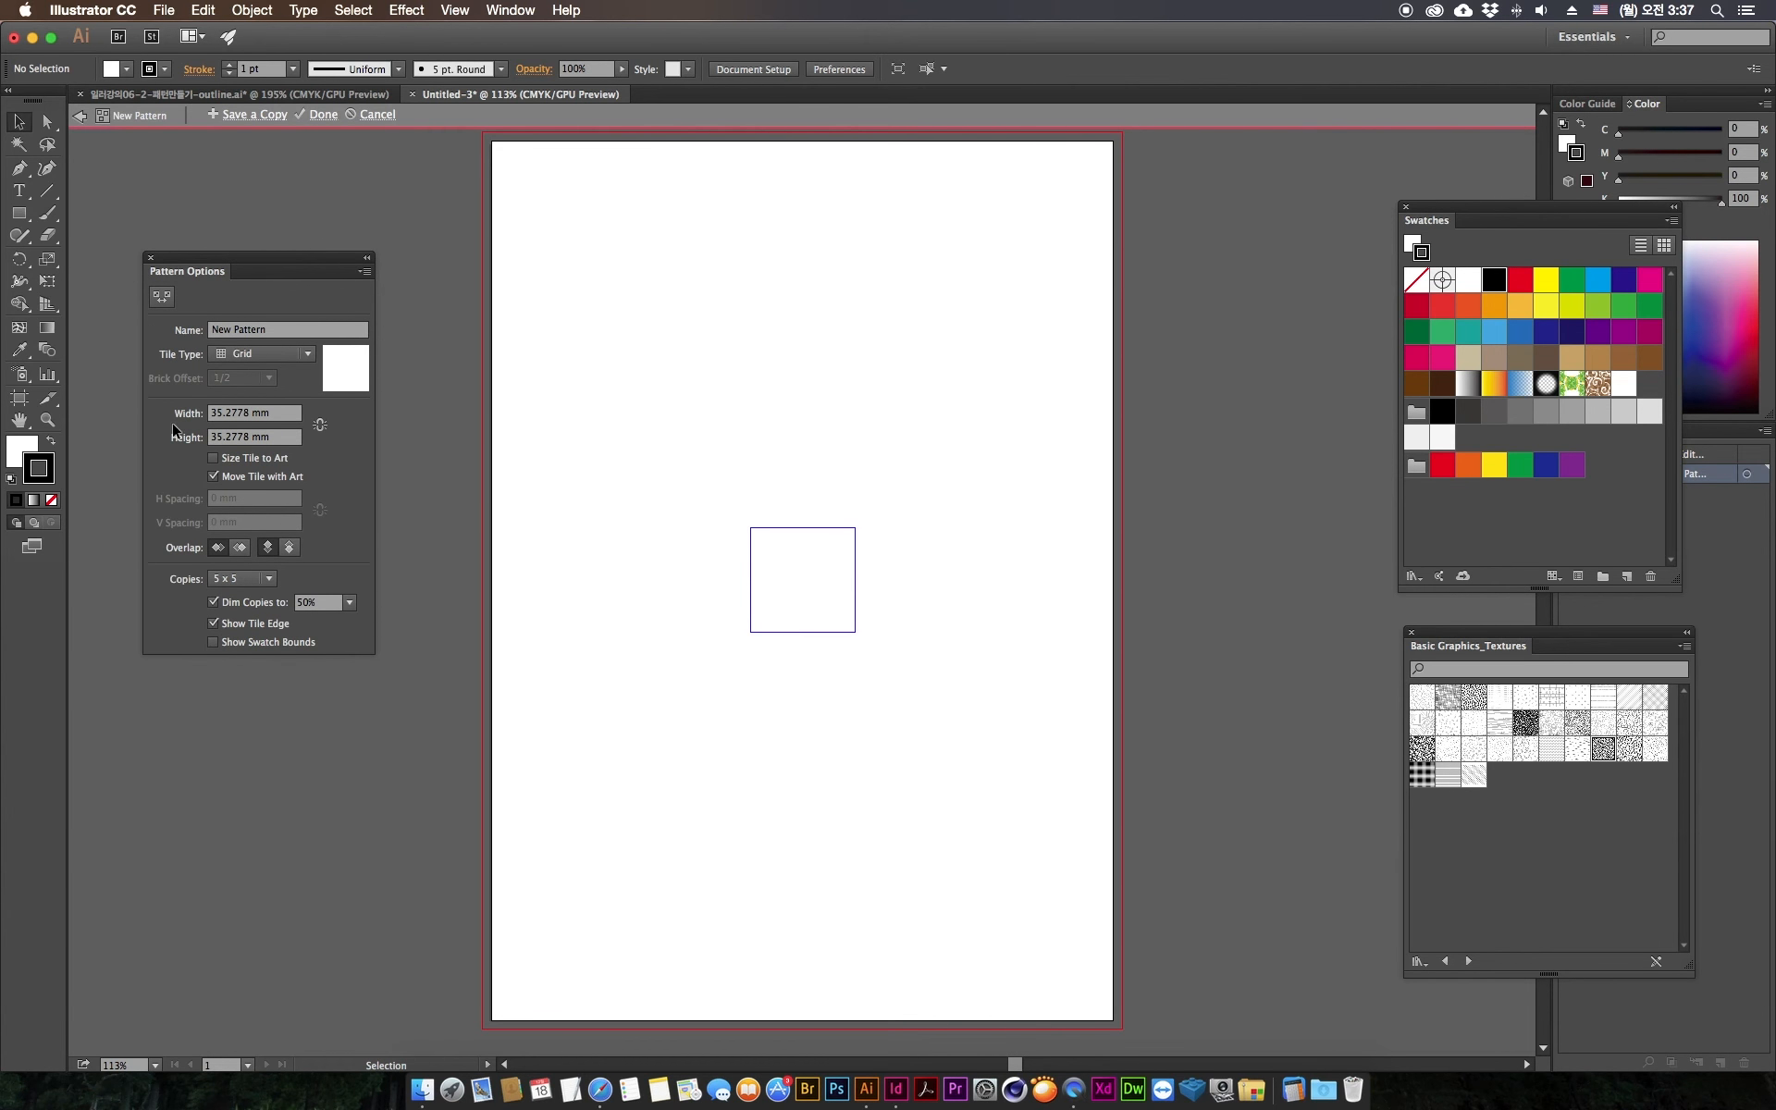
Step: Set the pattern tile's width and height to 70 mm
click(258, 414)
text(70)
key(Tab)
text(70)
key(Tab)
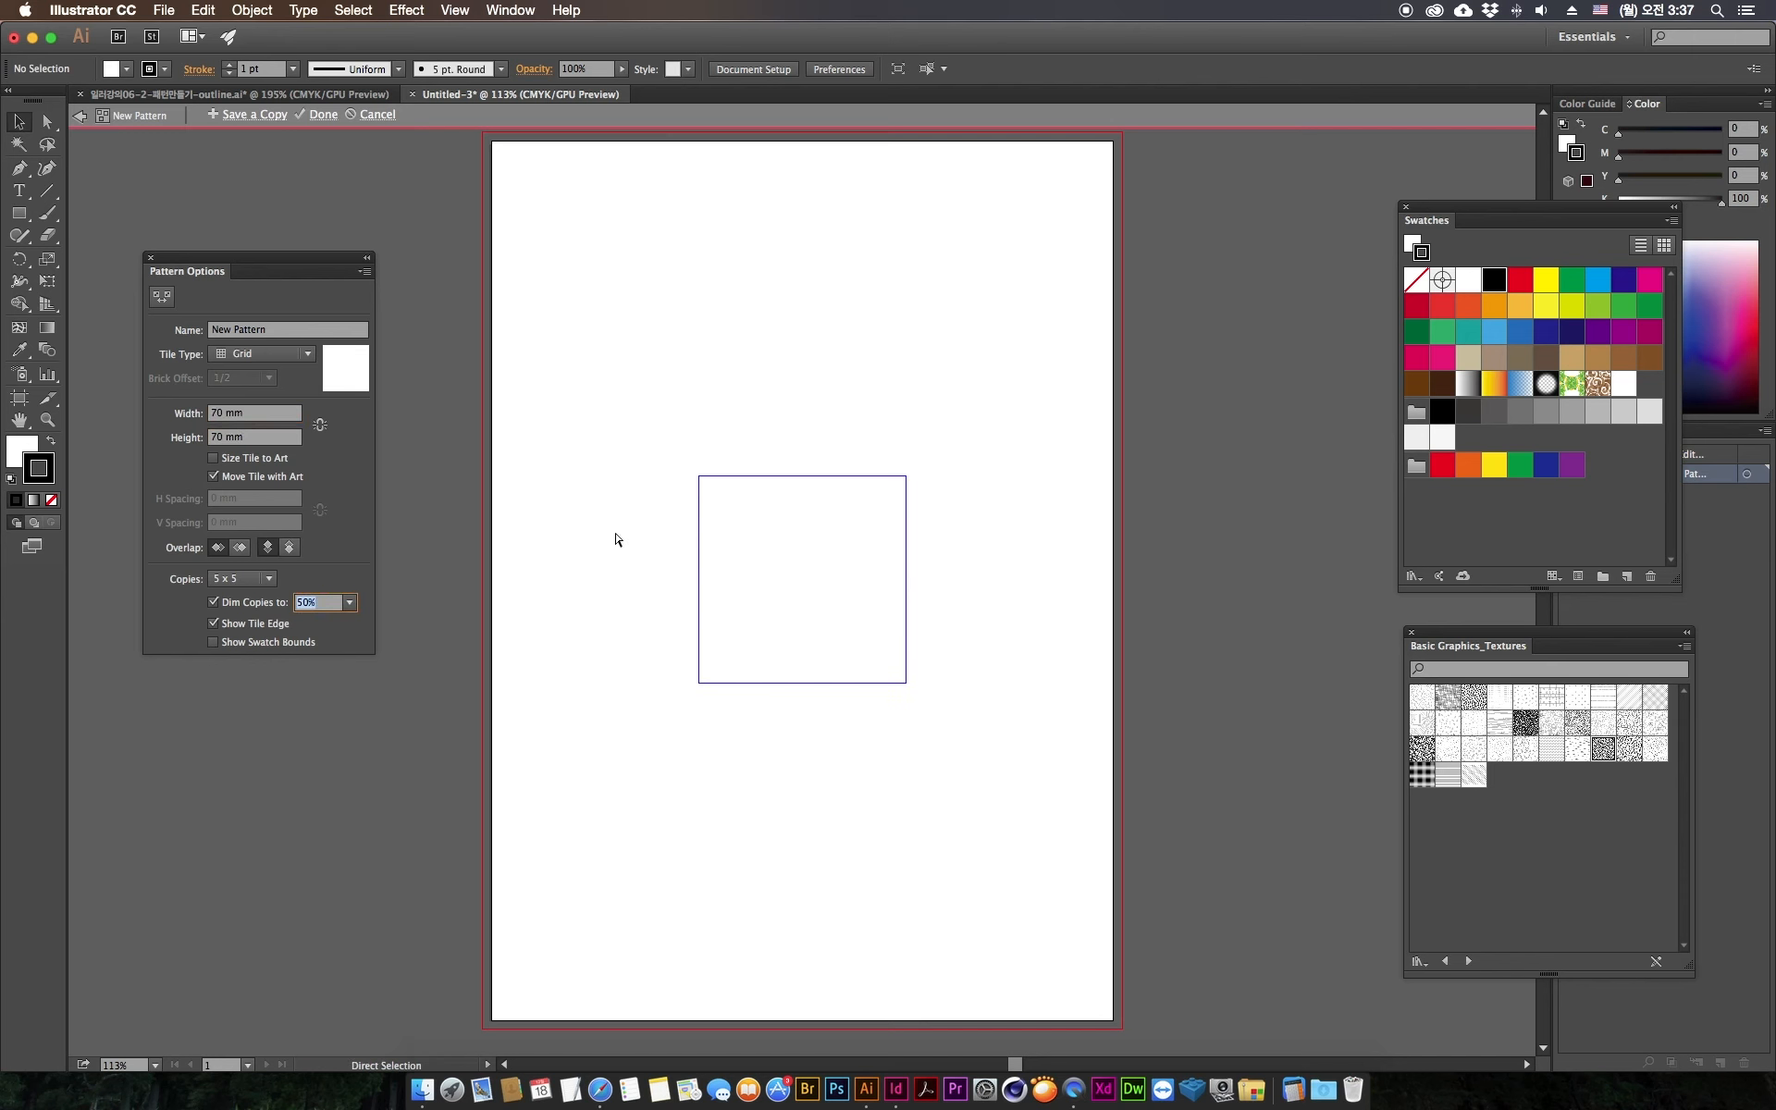
Step: Paste the GM monogram and the three flower motifs into the pattern, undoing a trial move of the whole set
click(771, 426)
key(super+v)
click(824, 424)
key(super+a)
drag(804, 582, 1069, 667)
click(917, 772)
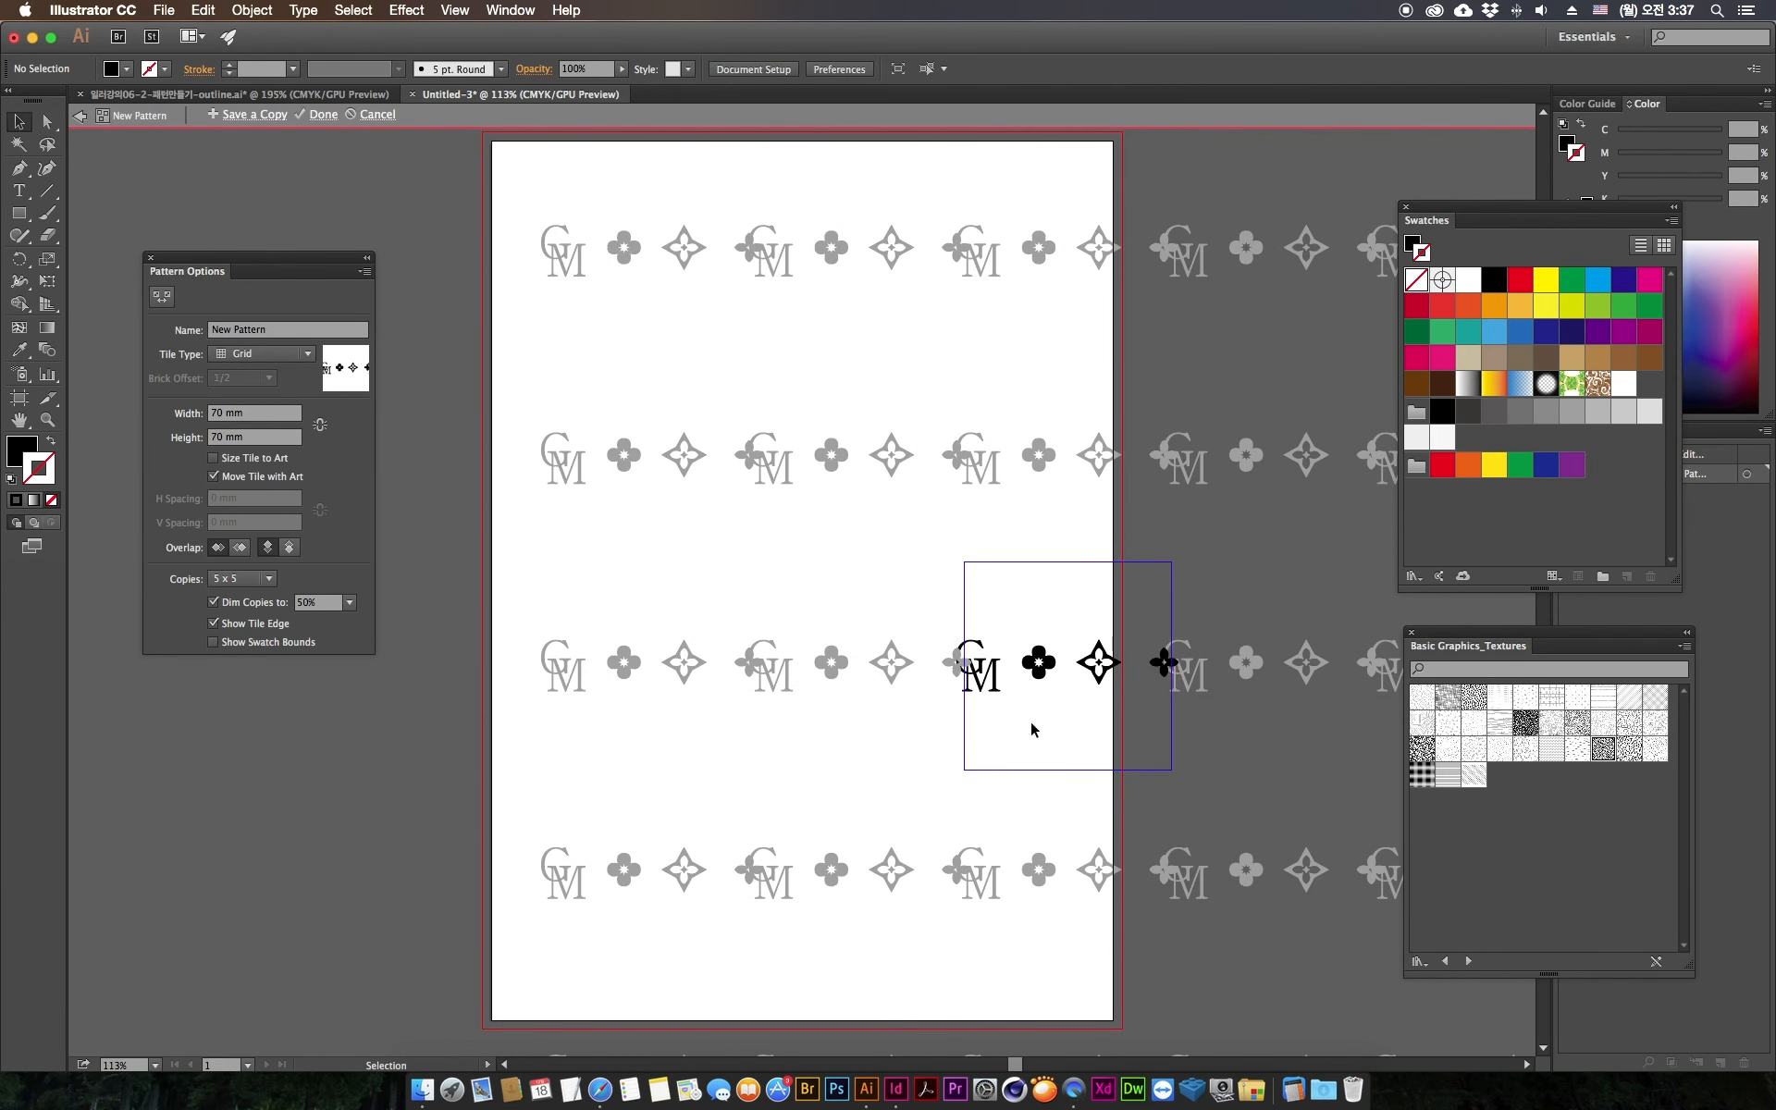
key(super+z)
Step: Move the three flower motifs outside the pattern tile, trying the four-pointed one inside and taking it back out
click(796, 744)
drag(781, 584, 909, 771)
click(834, 577)
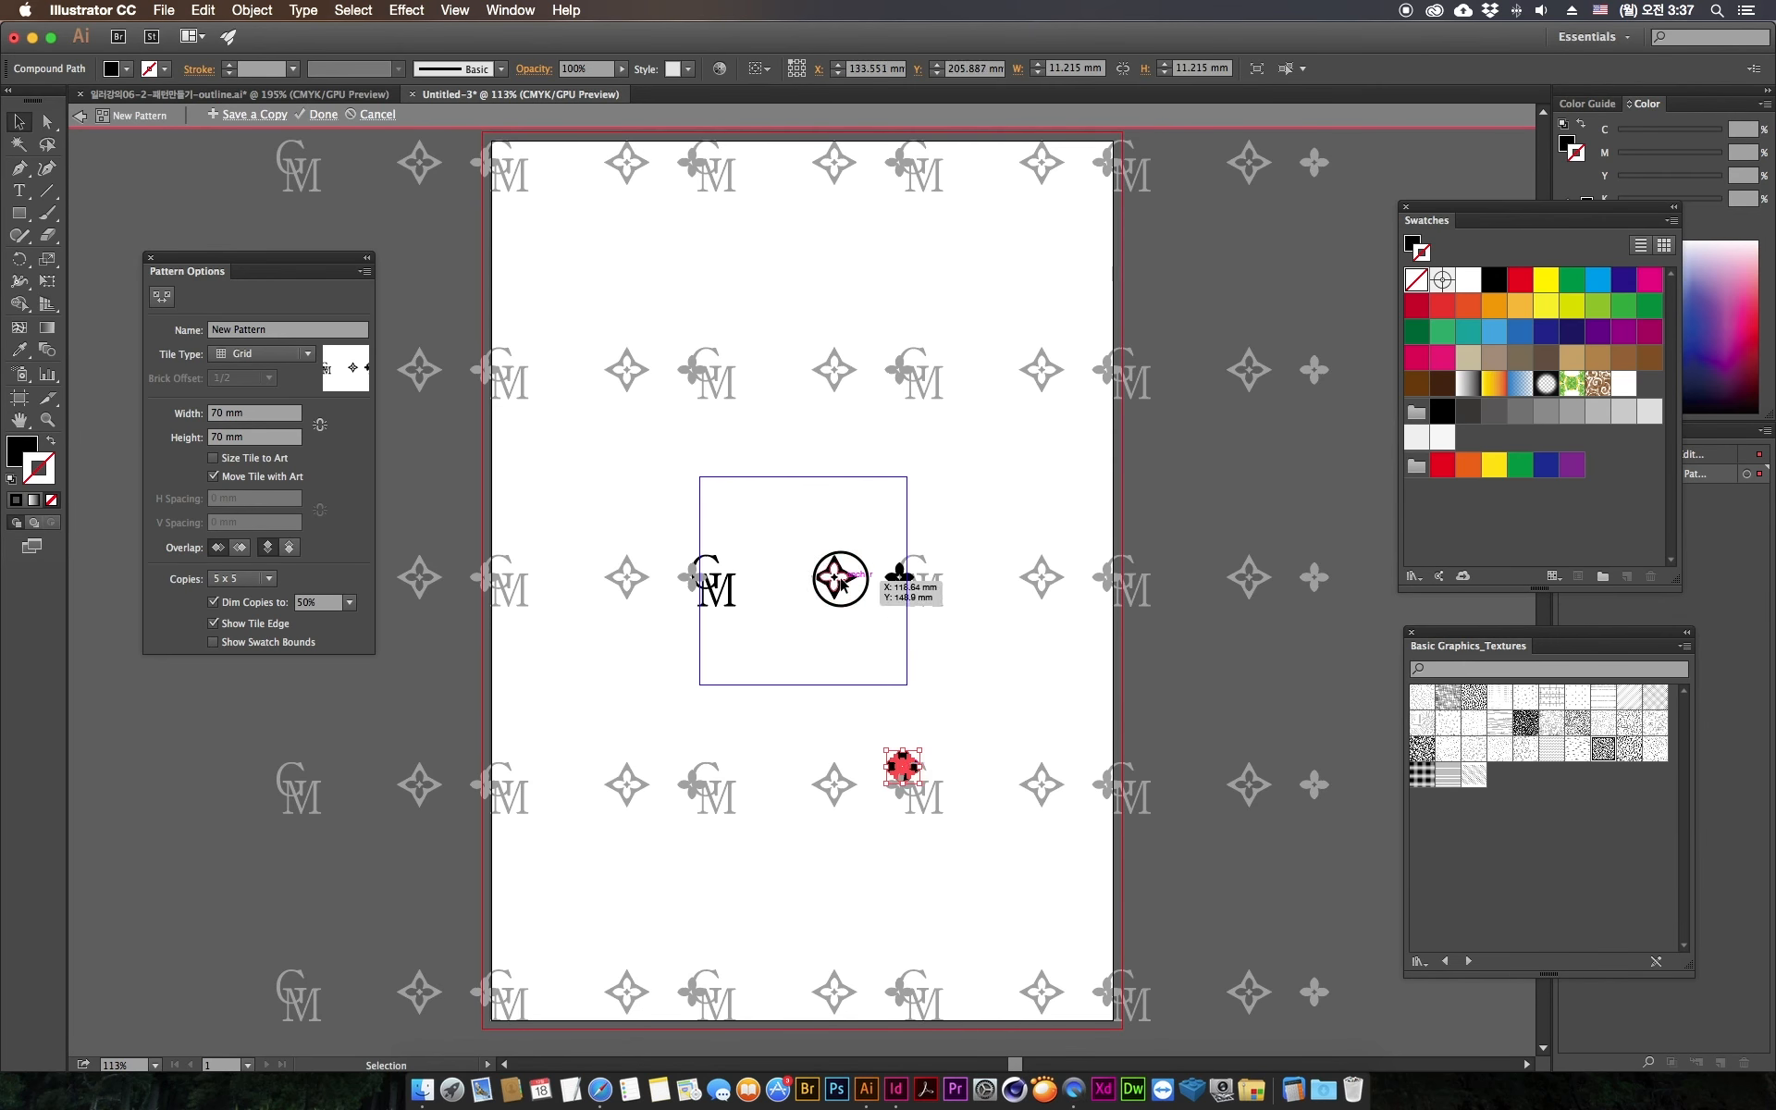
drag(835, 577, 961, 517)
drag(909, 581, 1007, 667)
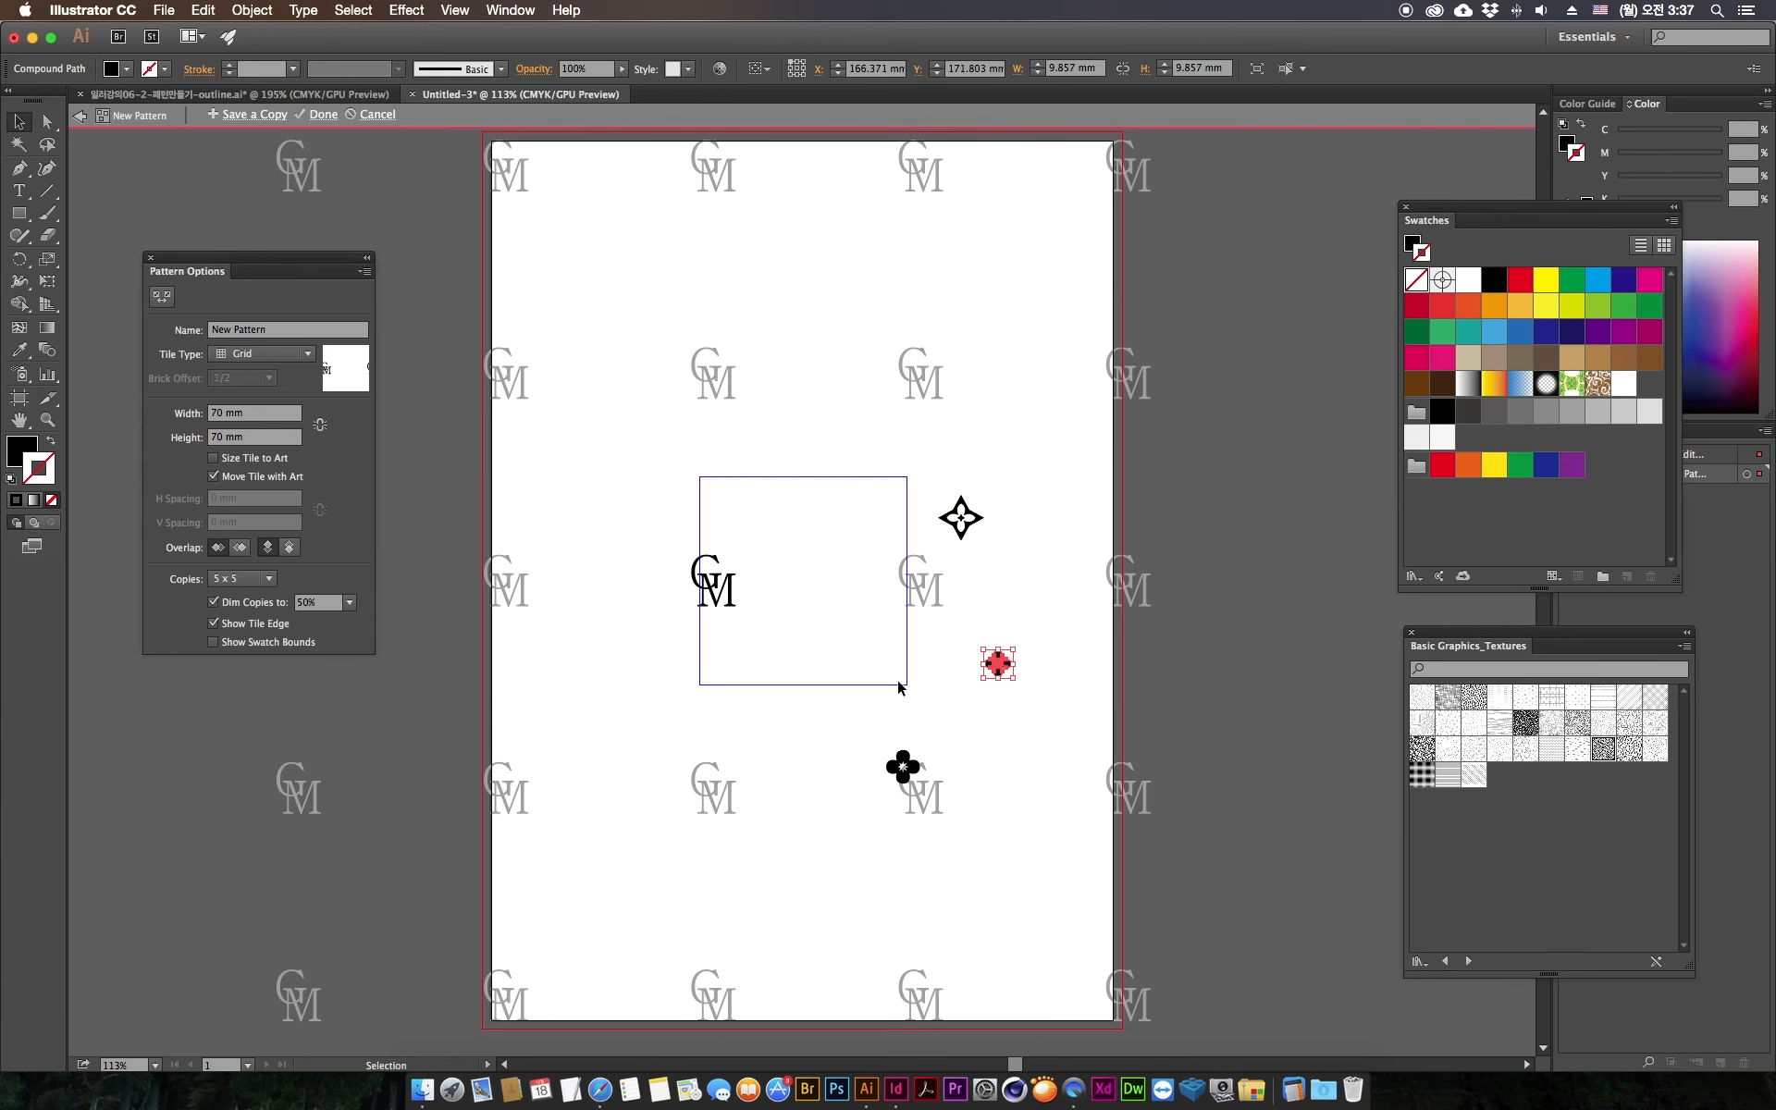
drag(966, 518, 865, 510)
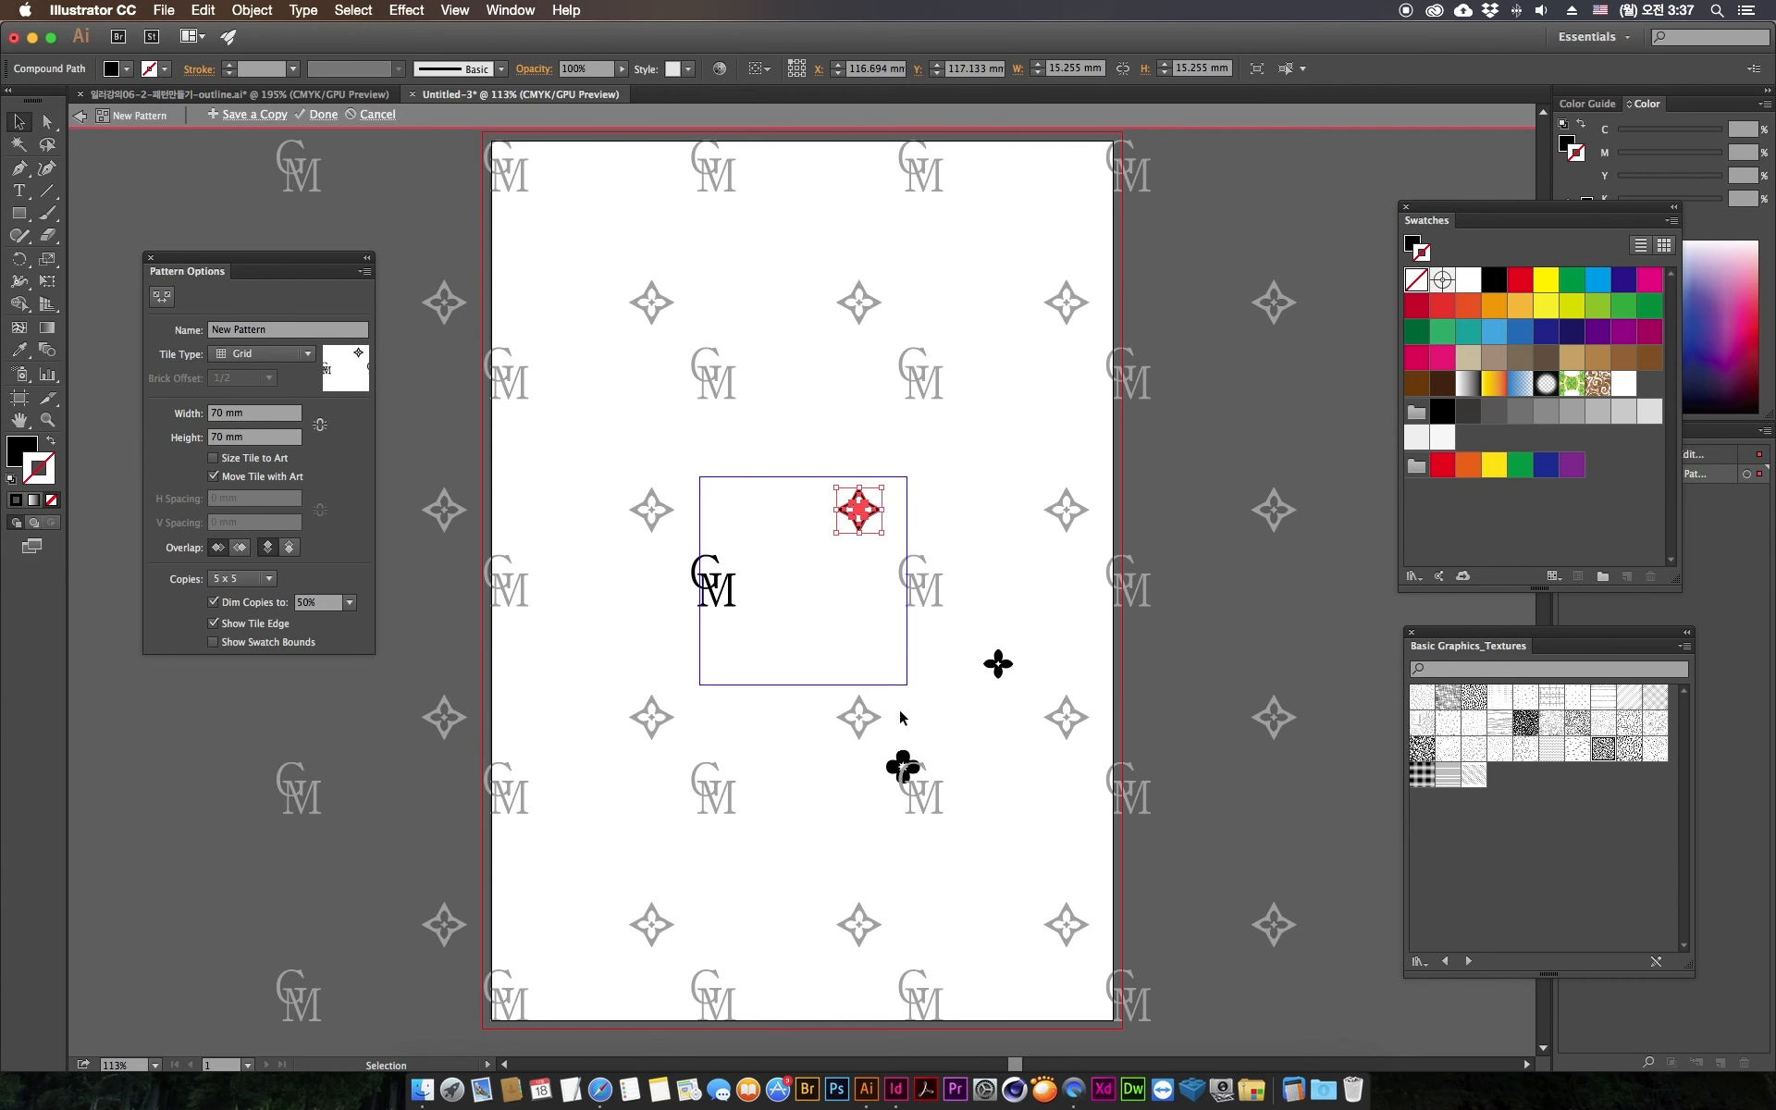
drag(865, 509, 967, 518)
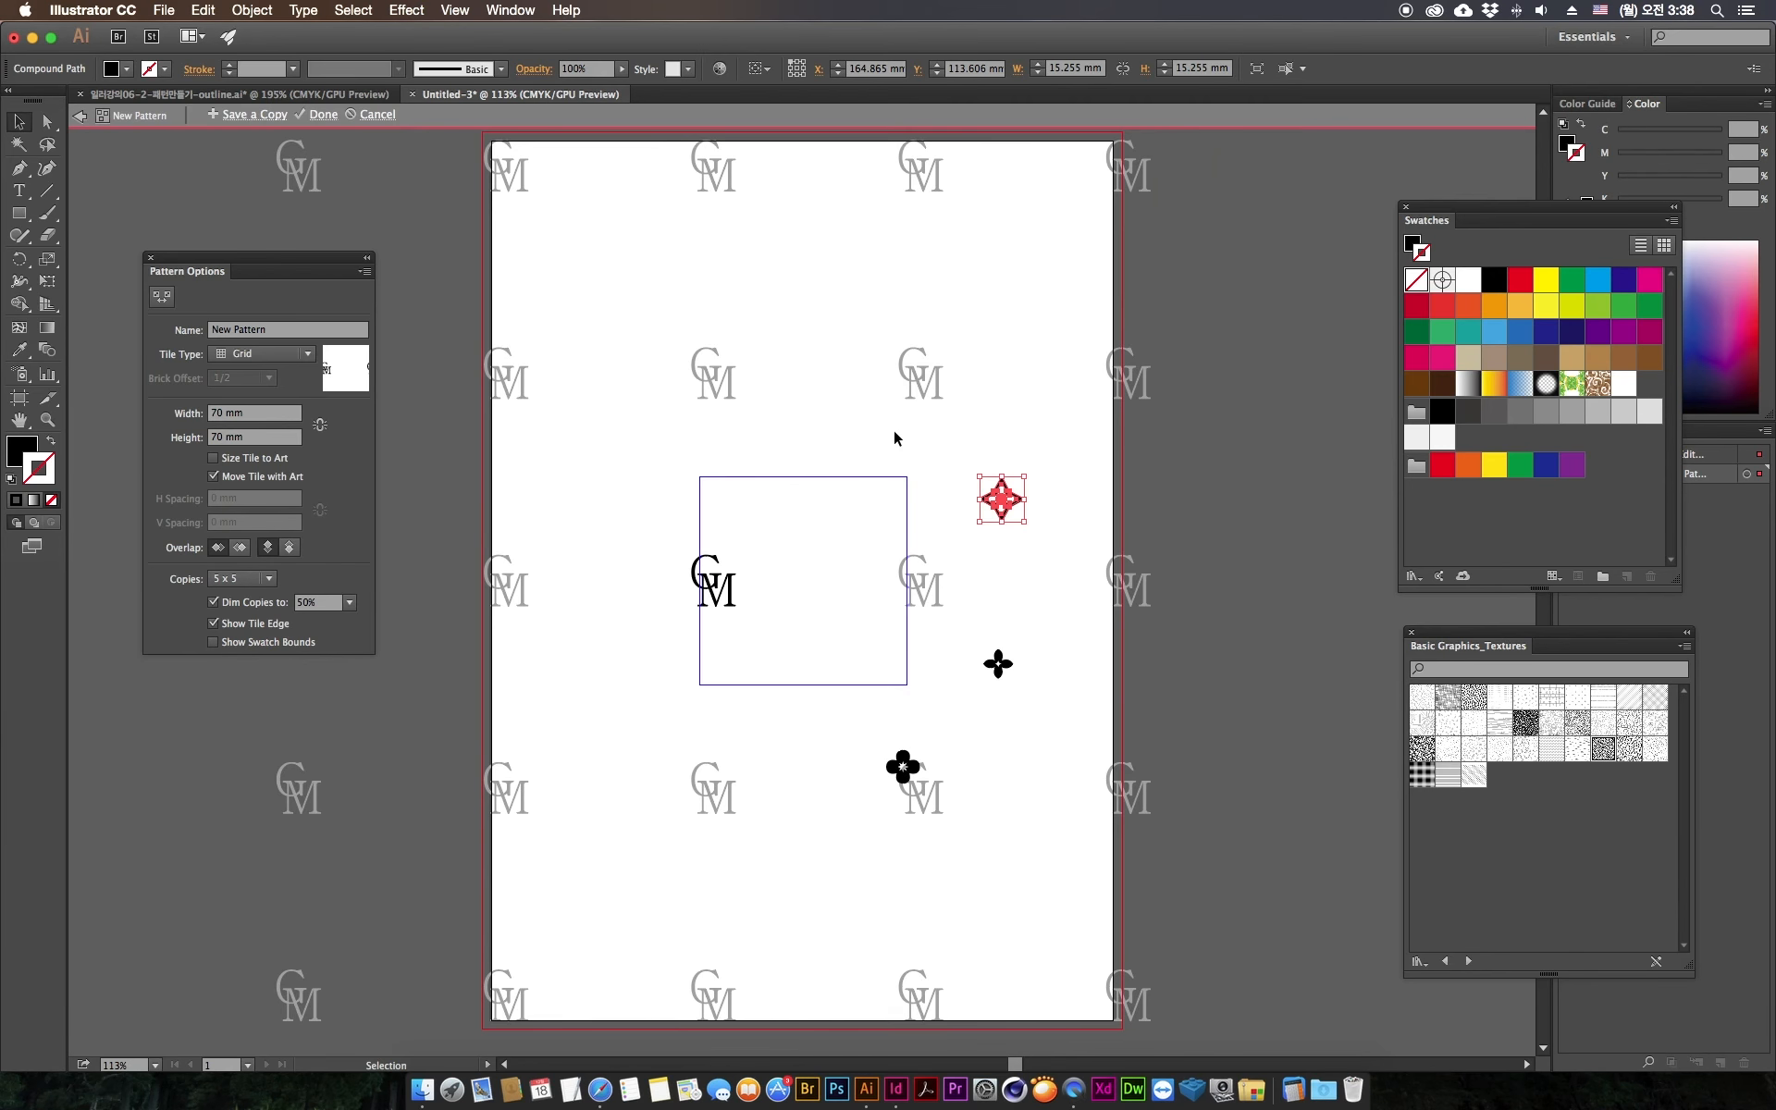
Step: Move the GM monogram to the centre of the pattern tile
key(super+equal)
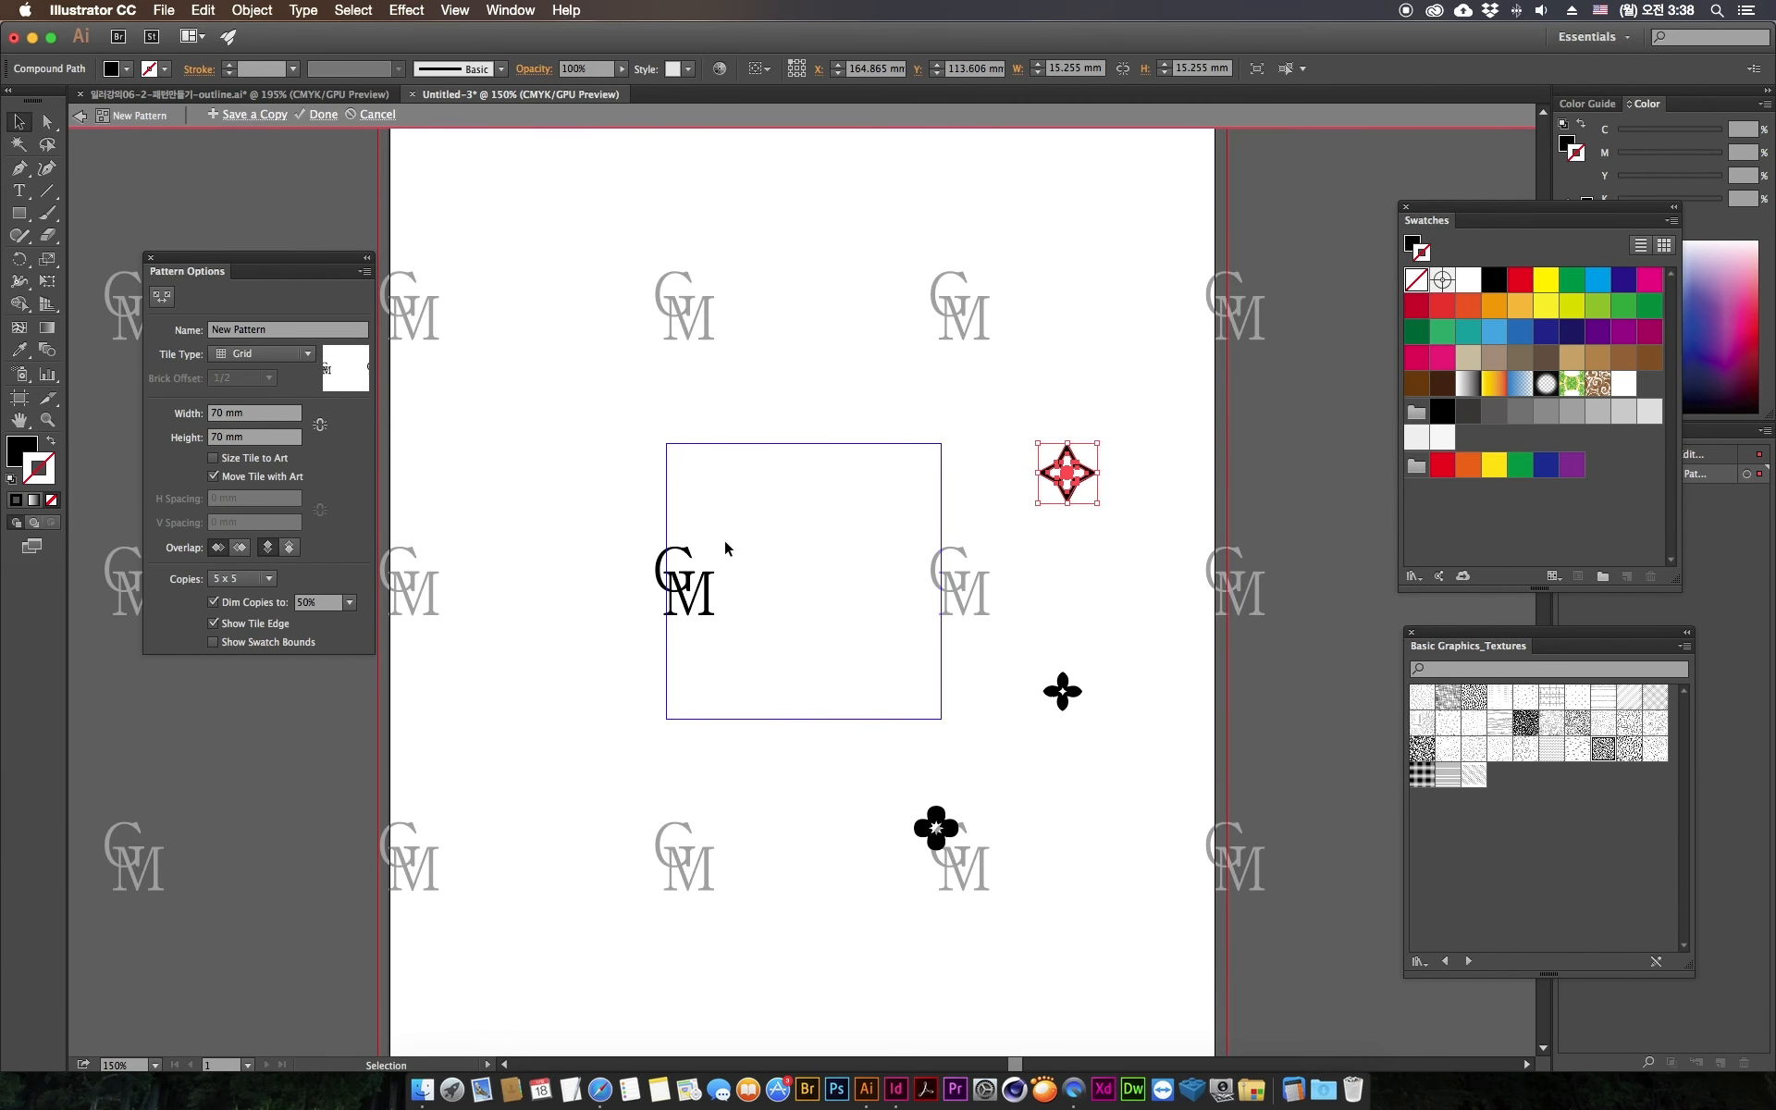
click(696, 601)
drag(696, 601, 842, 627)
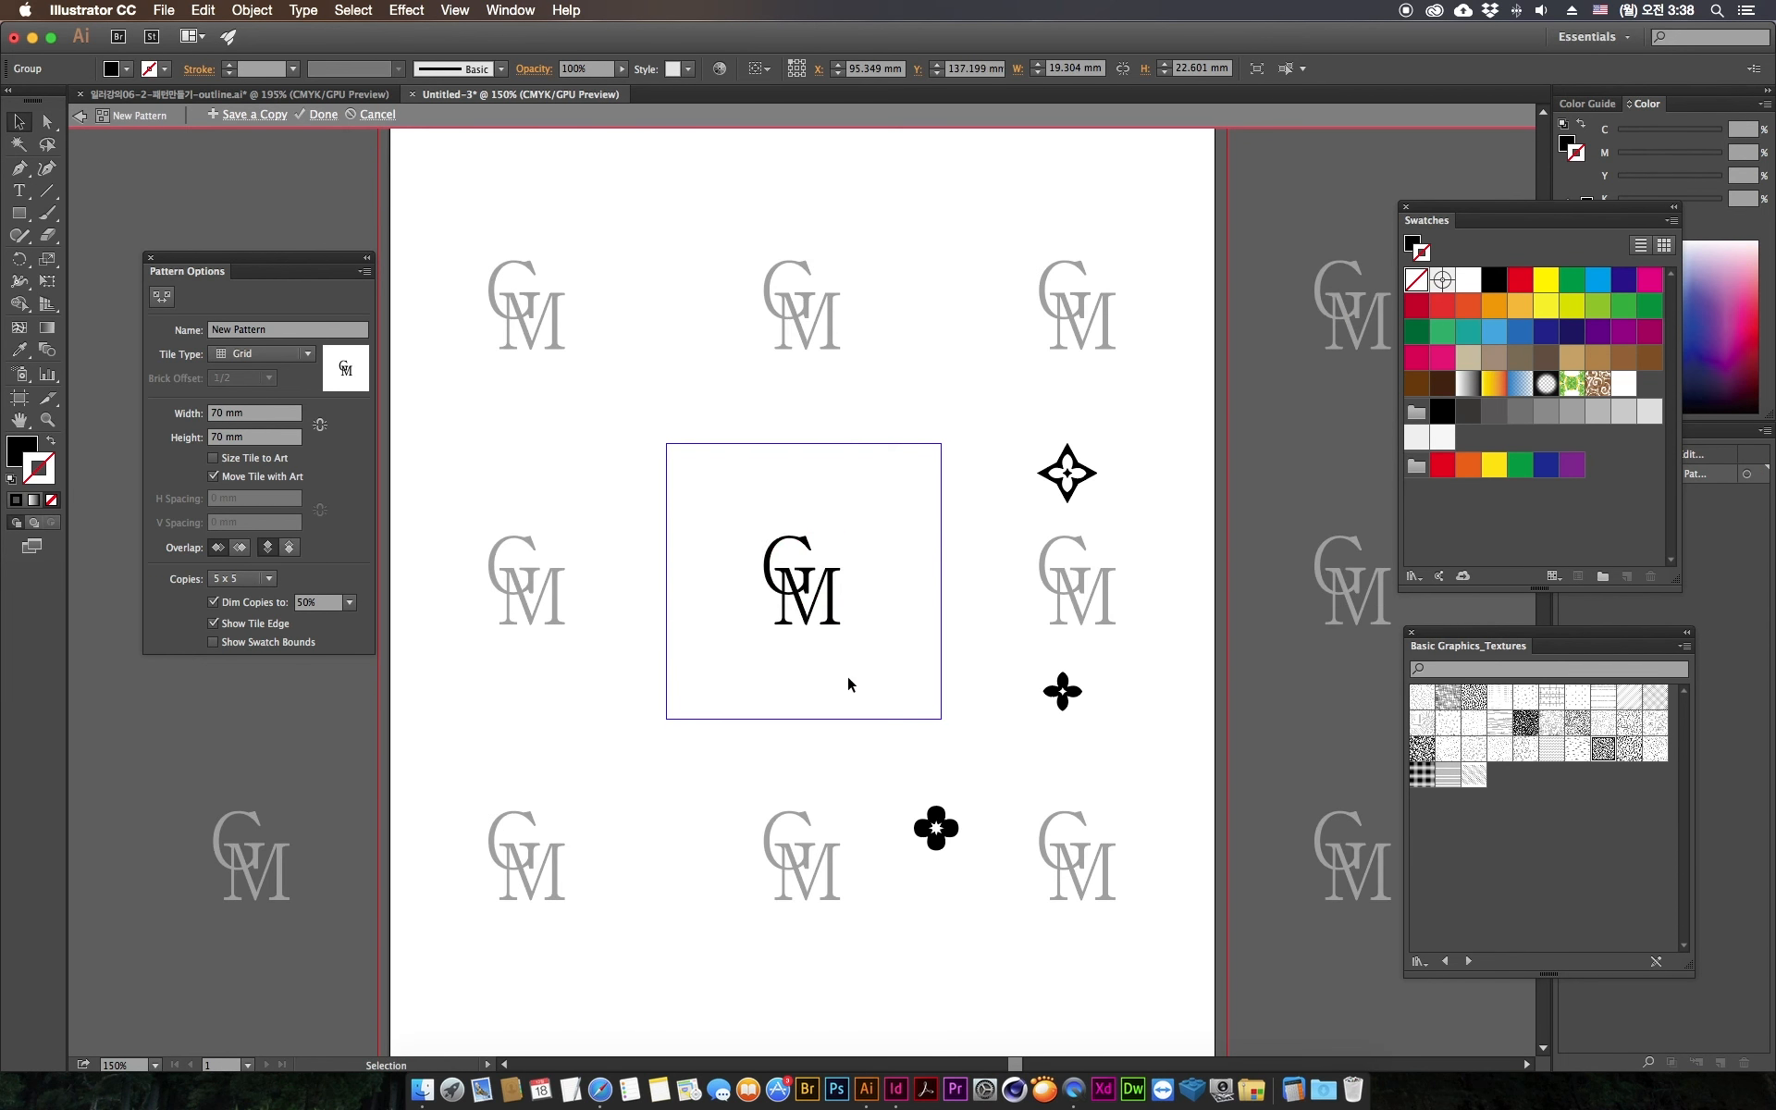
click(845, 685)
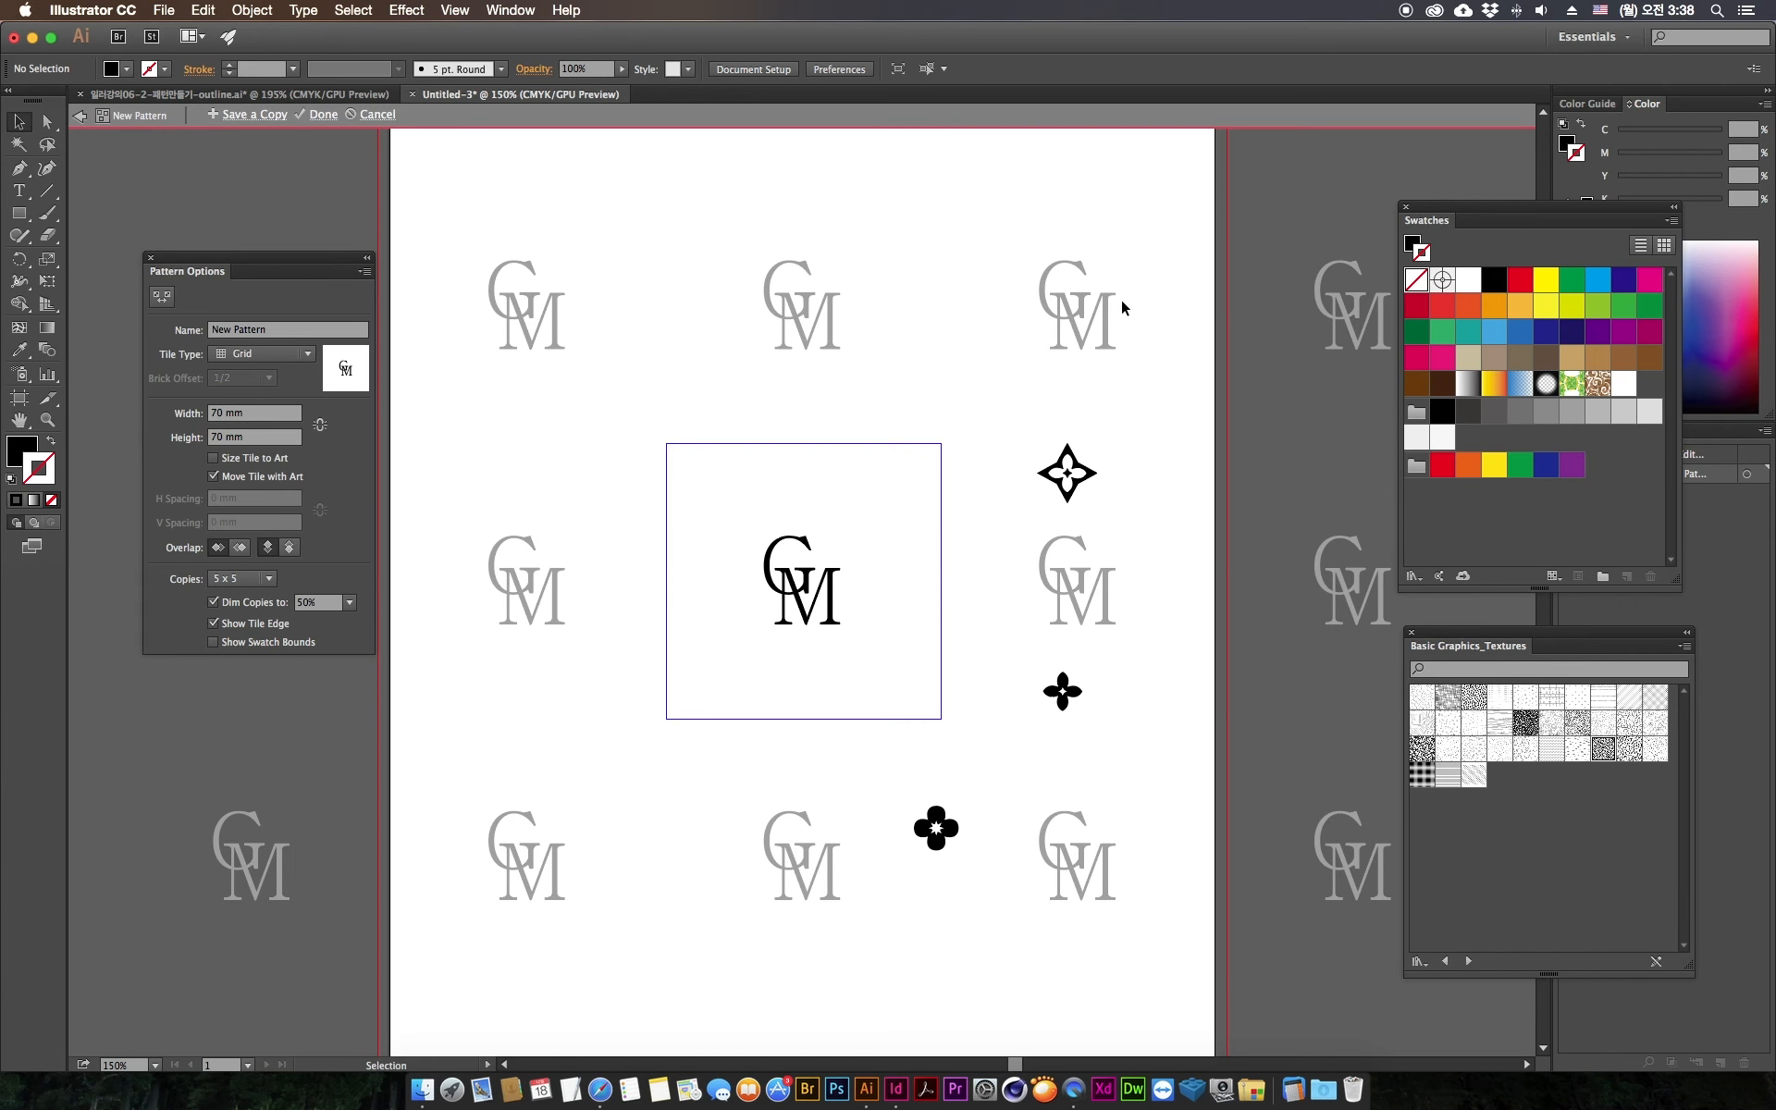
Step: Try the Brick by Row, Brick by Column, Hex by Column and Hex by Row tile types, and return to Grid
click(264, 353)
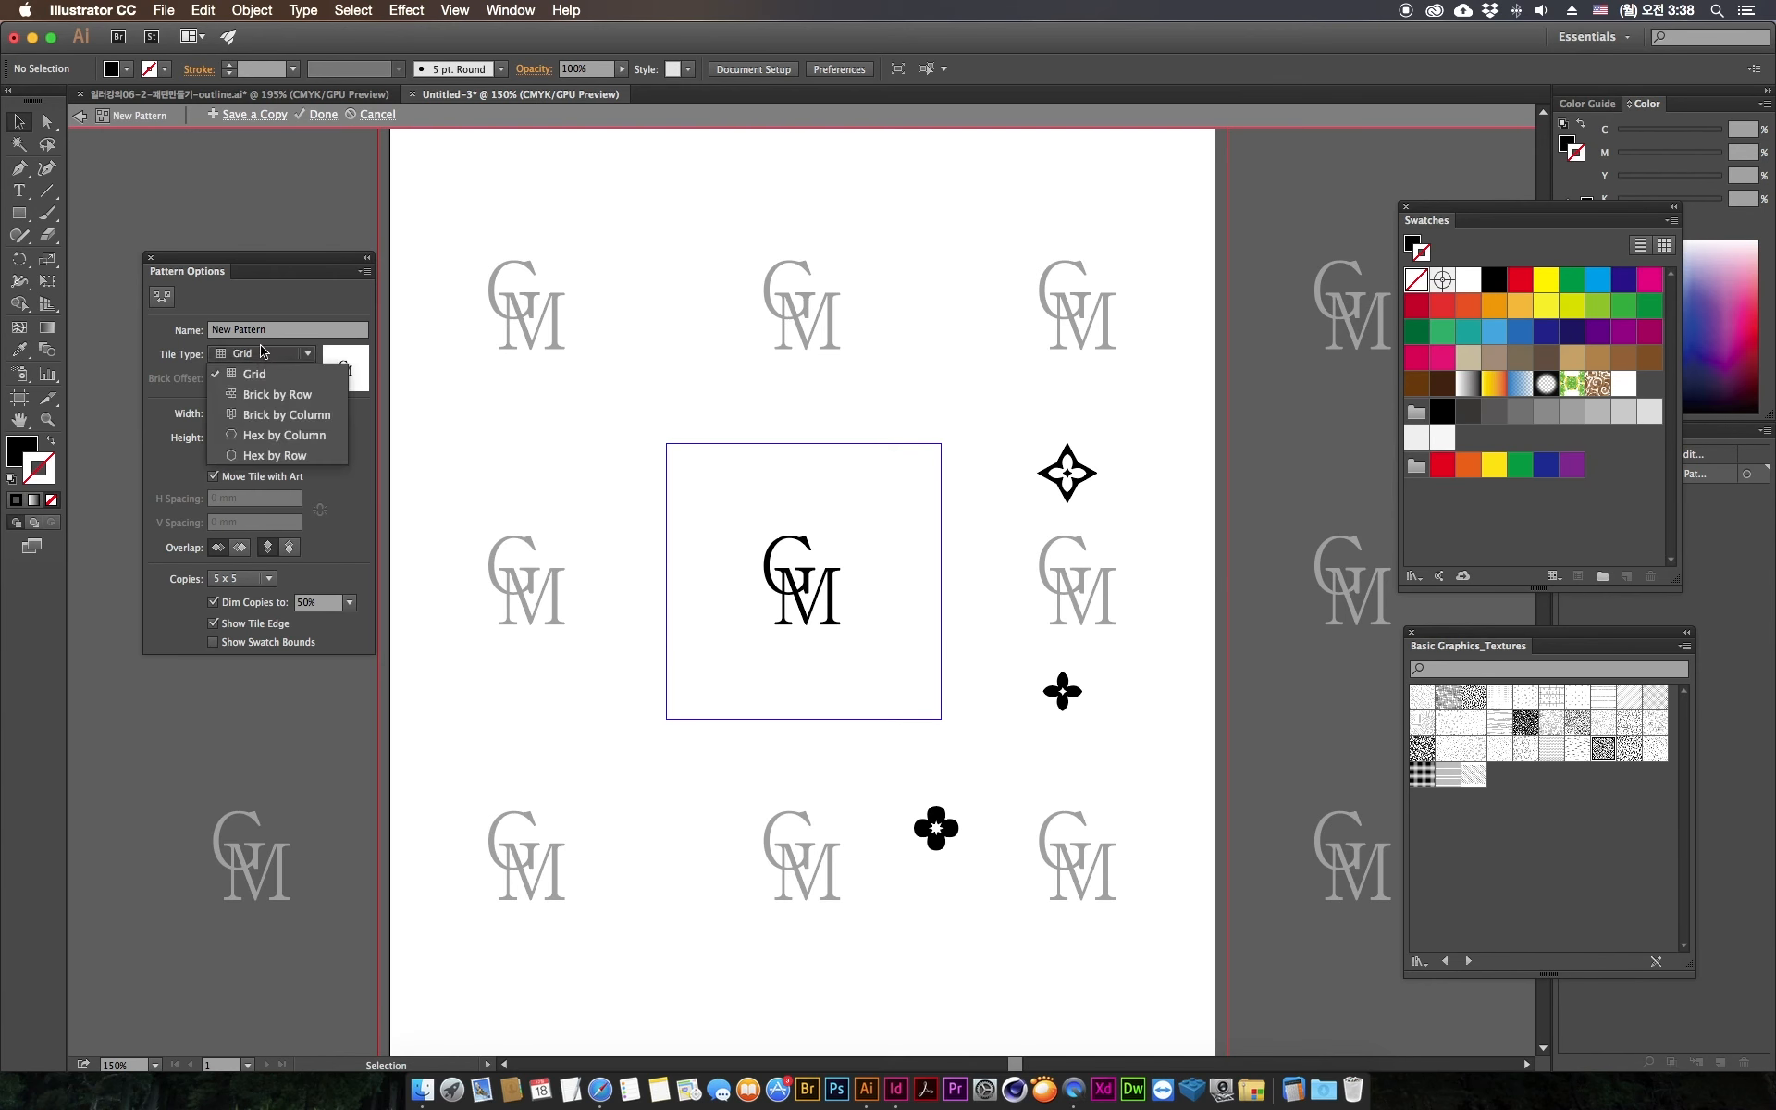
click(276, 397)
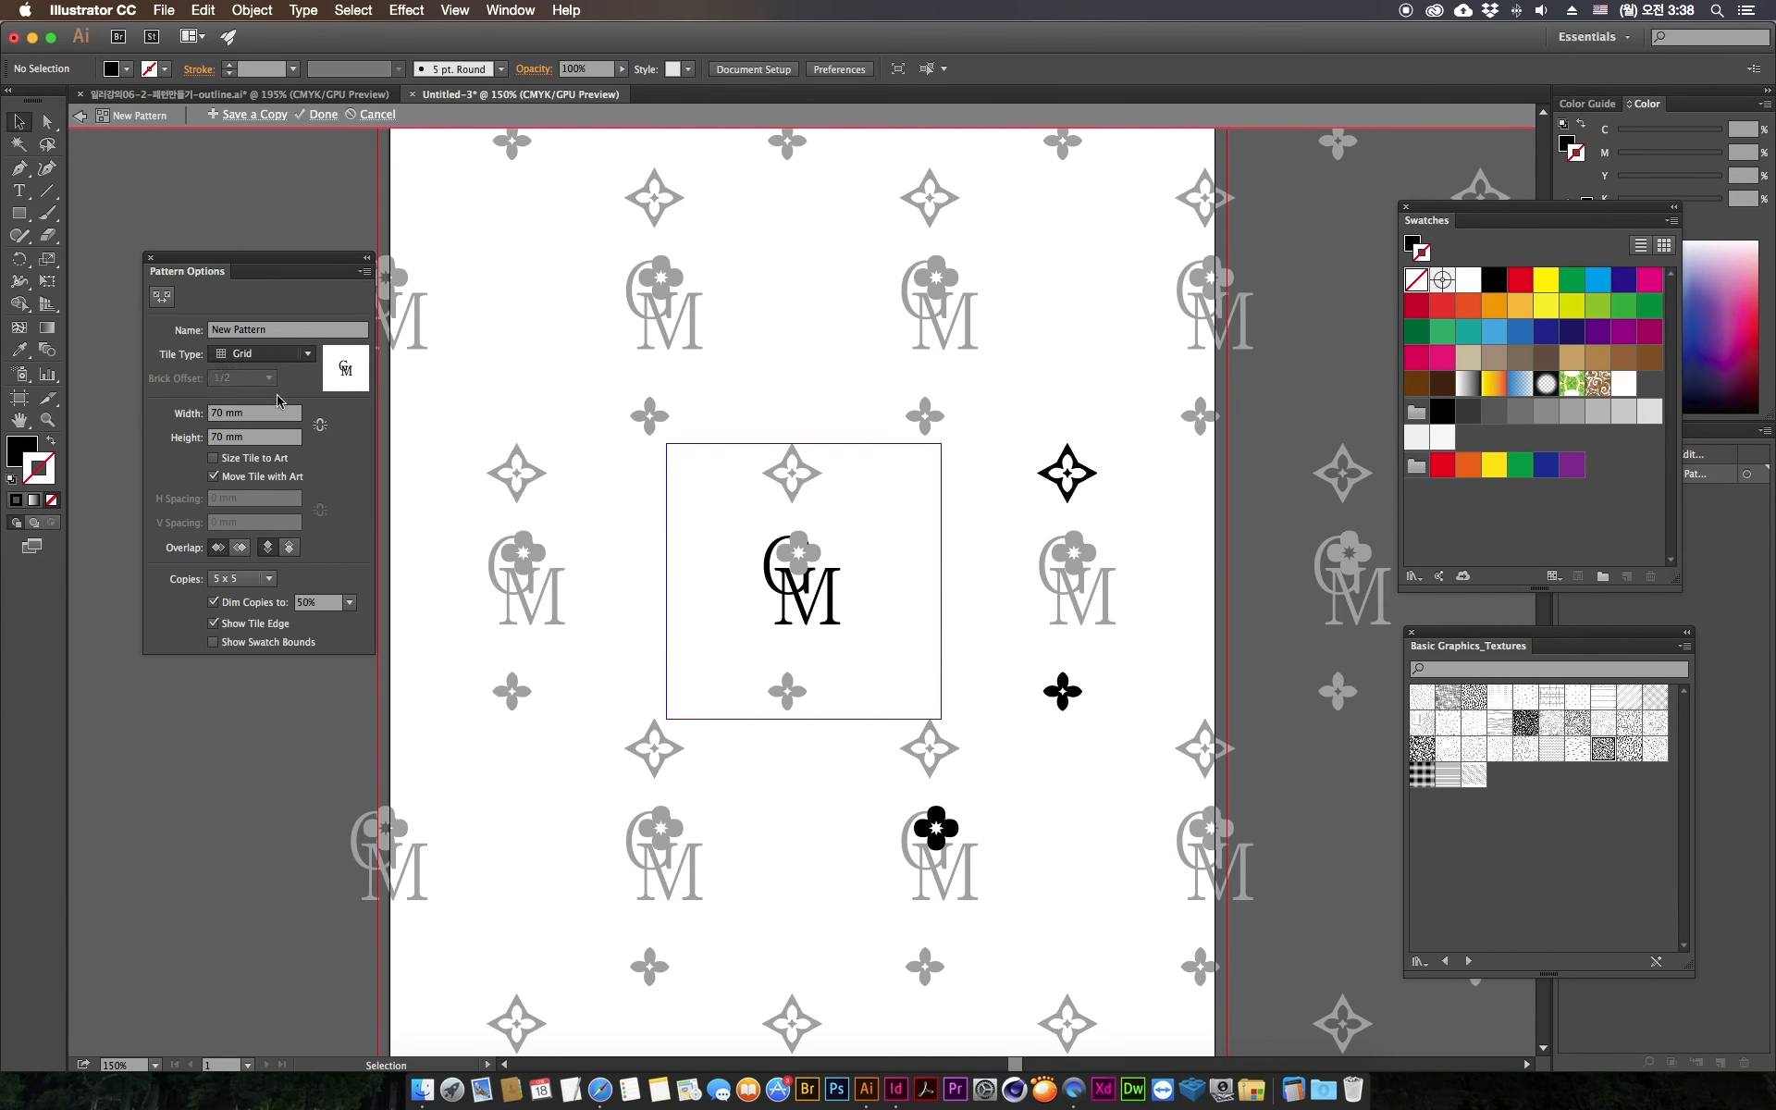
click(266, 354)
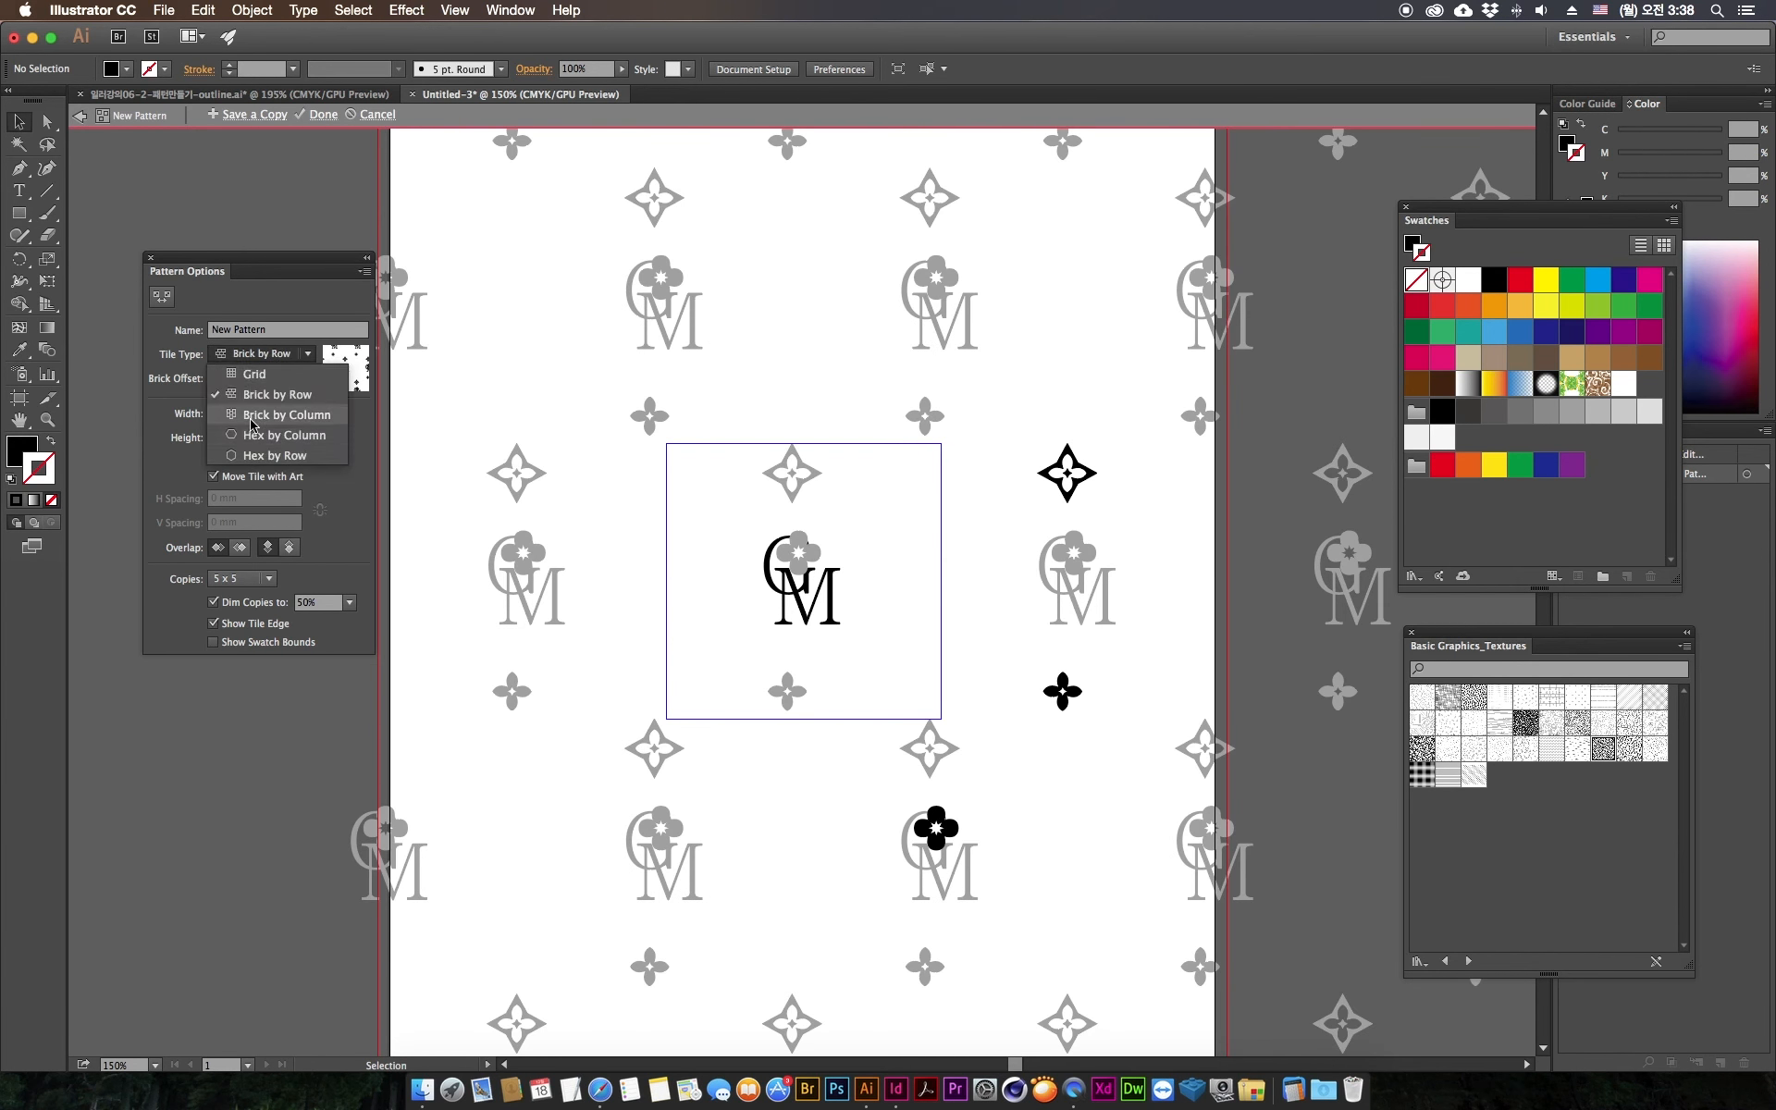
click(251, 418)
click(261, 354)
click(250, 438)
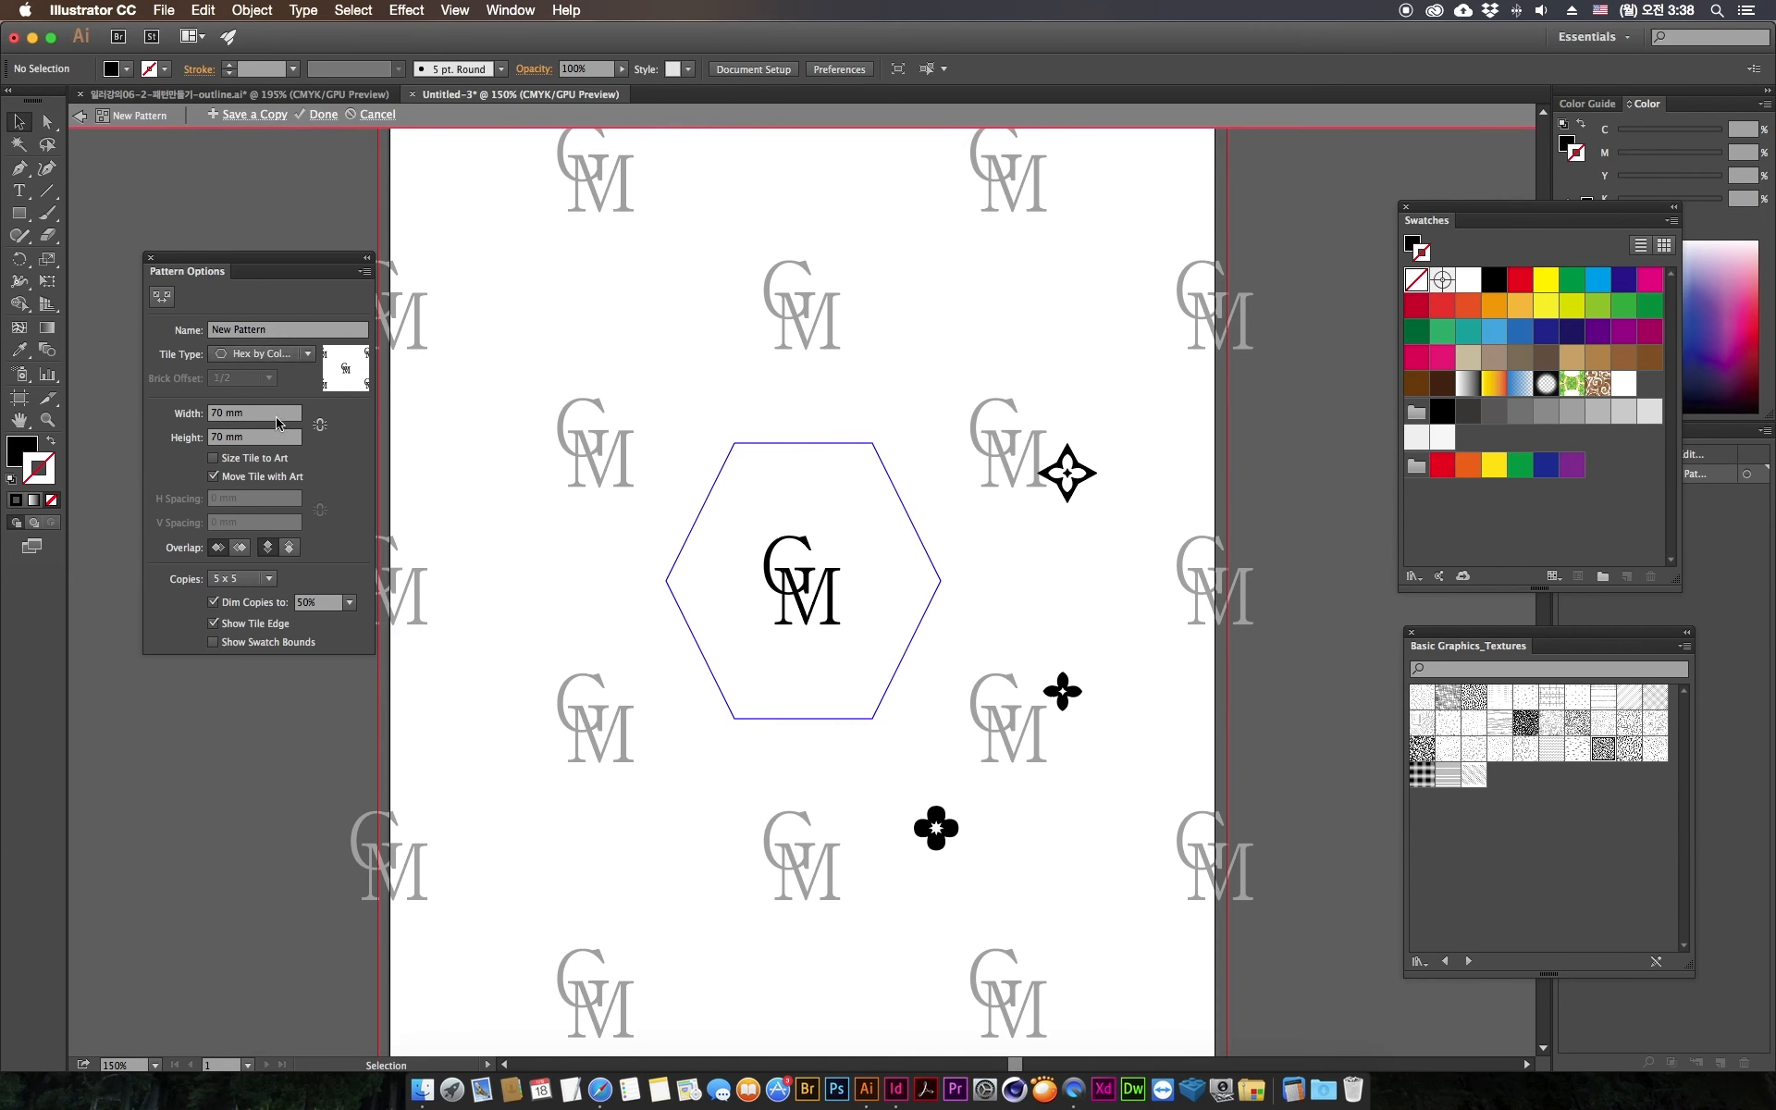
click(261, 354)
click(274, 455)
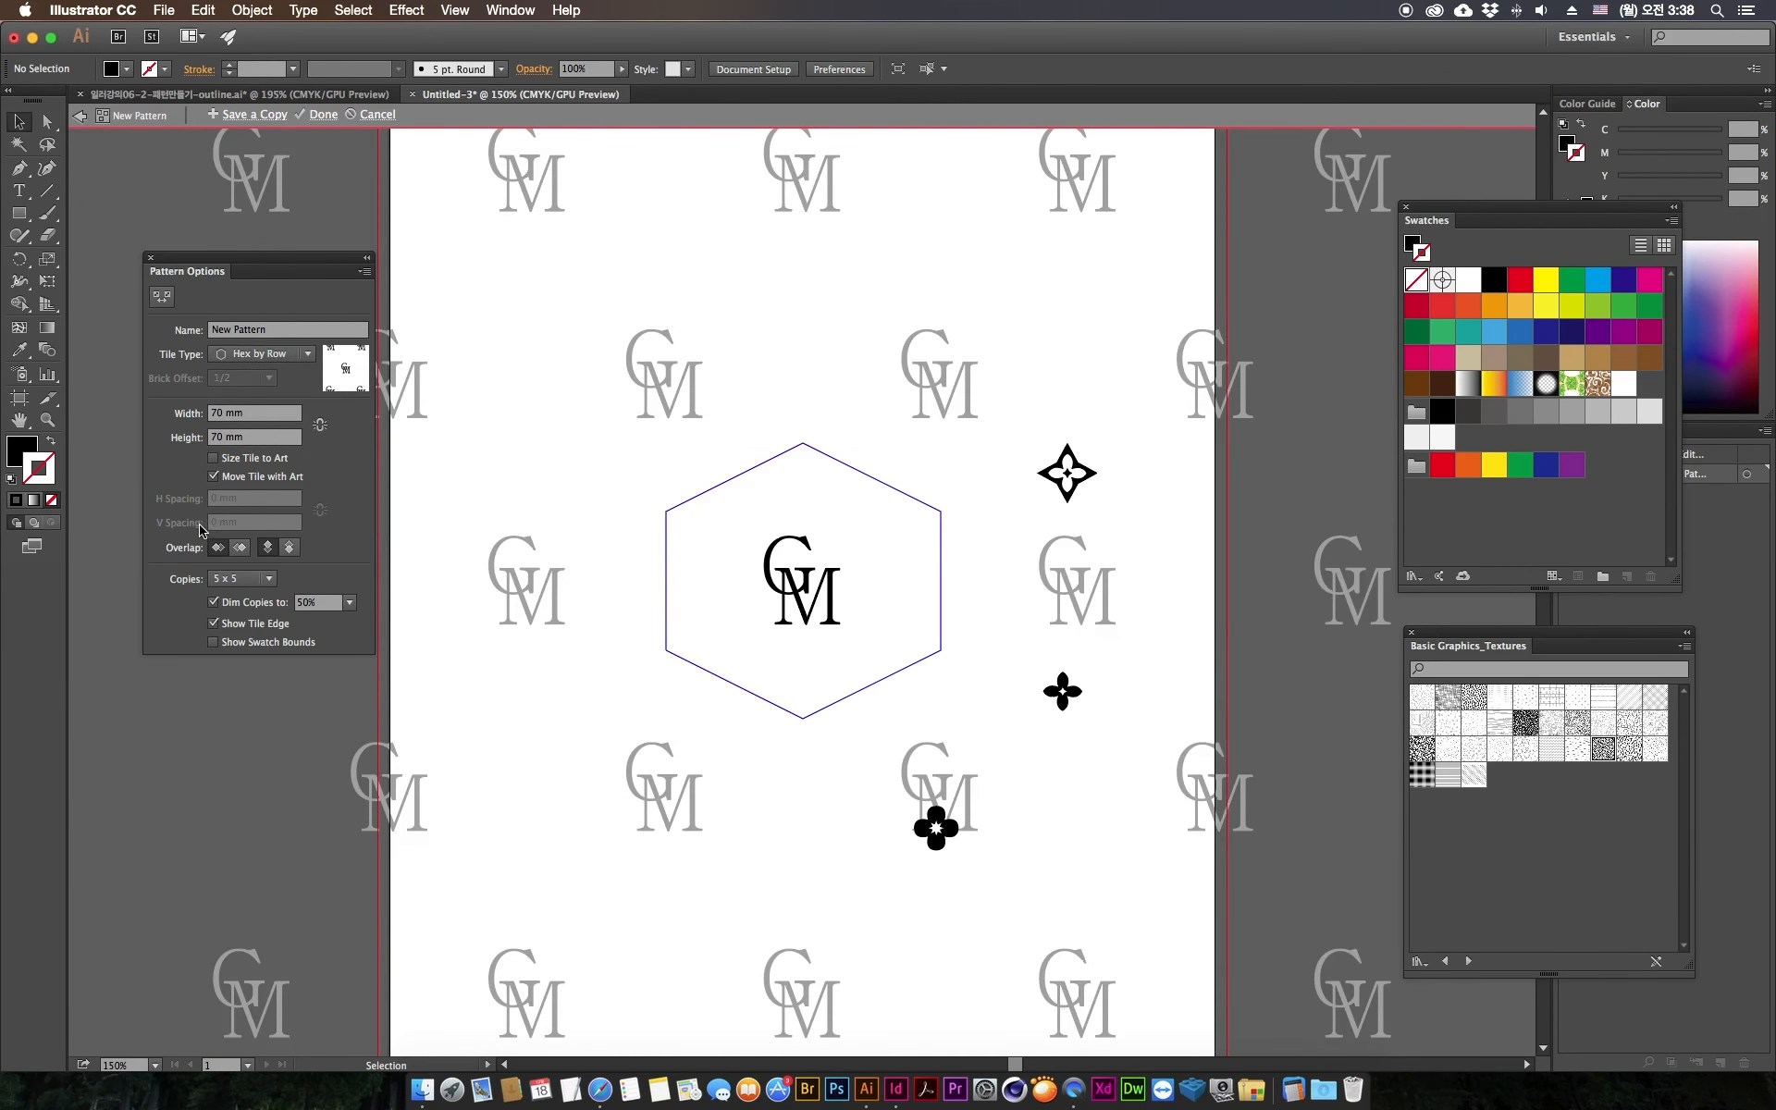
click(261, 355)
click(245, 373)
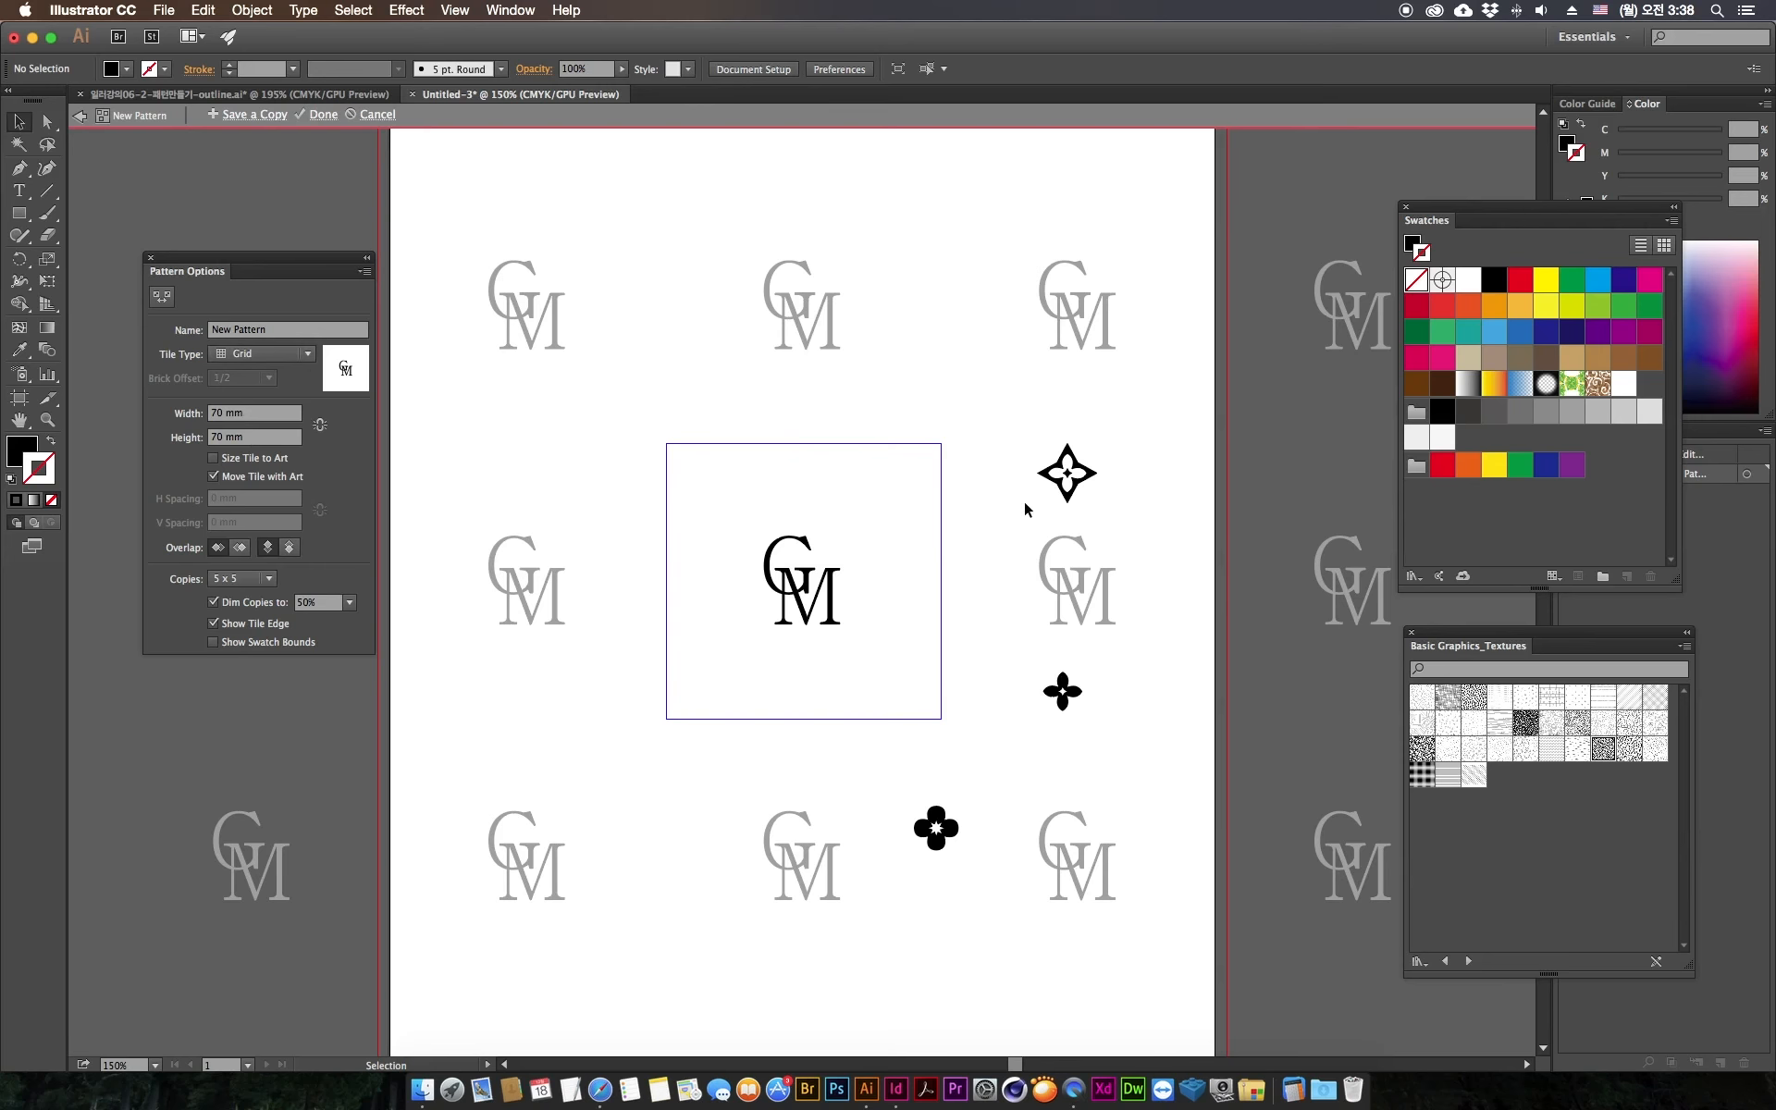
Step: Centre the four-pointed flower on the tile's upper-right corner
key(super+equal)
click(1180, 442)
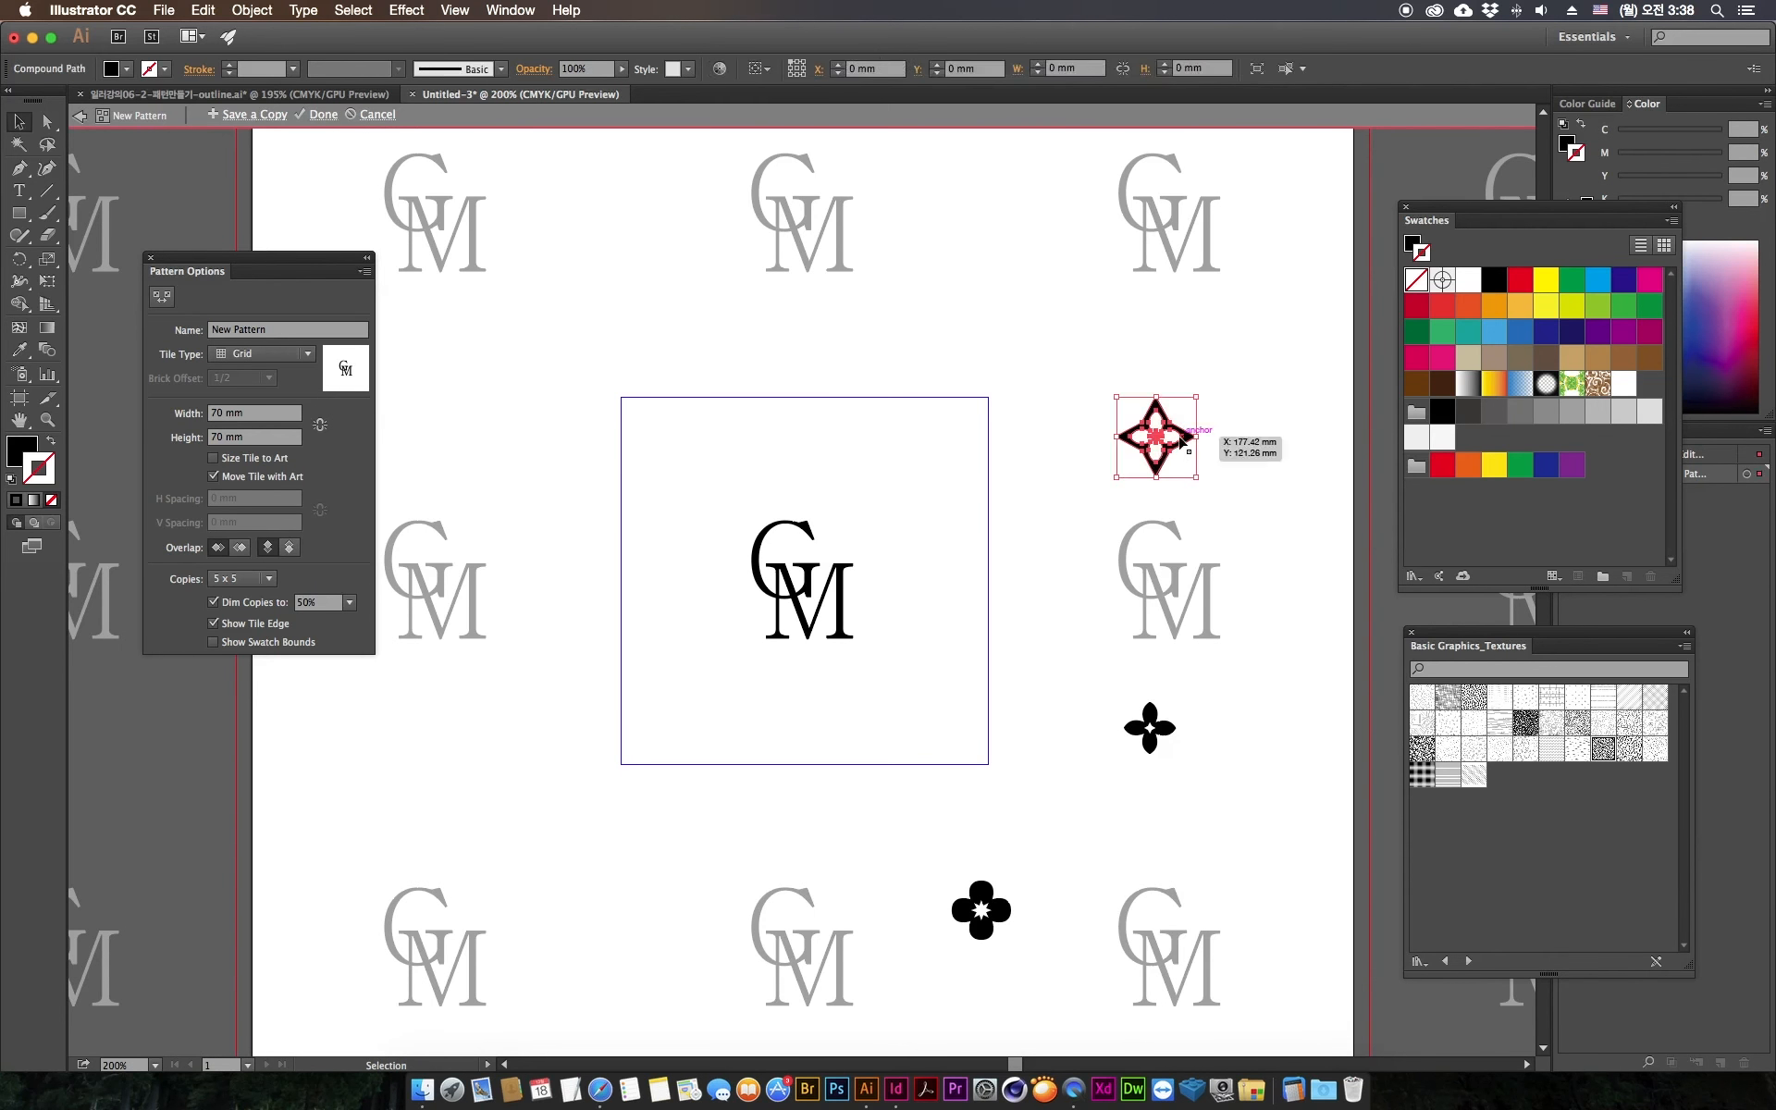
key(super+equal)
drag(1142, 400, 743, 510)
drag(1083, 421, 940, 338)
click(1274, 409)
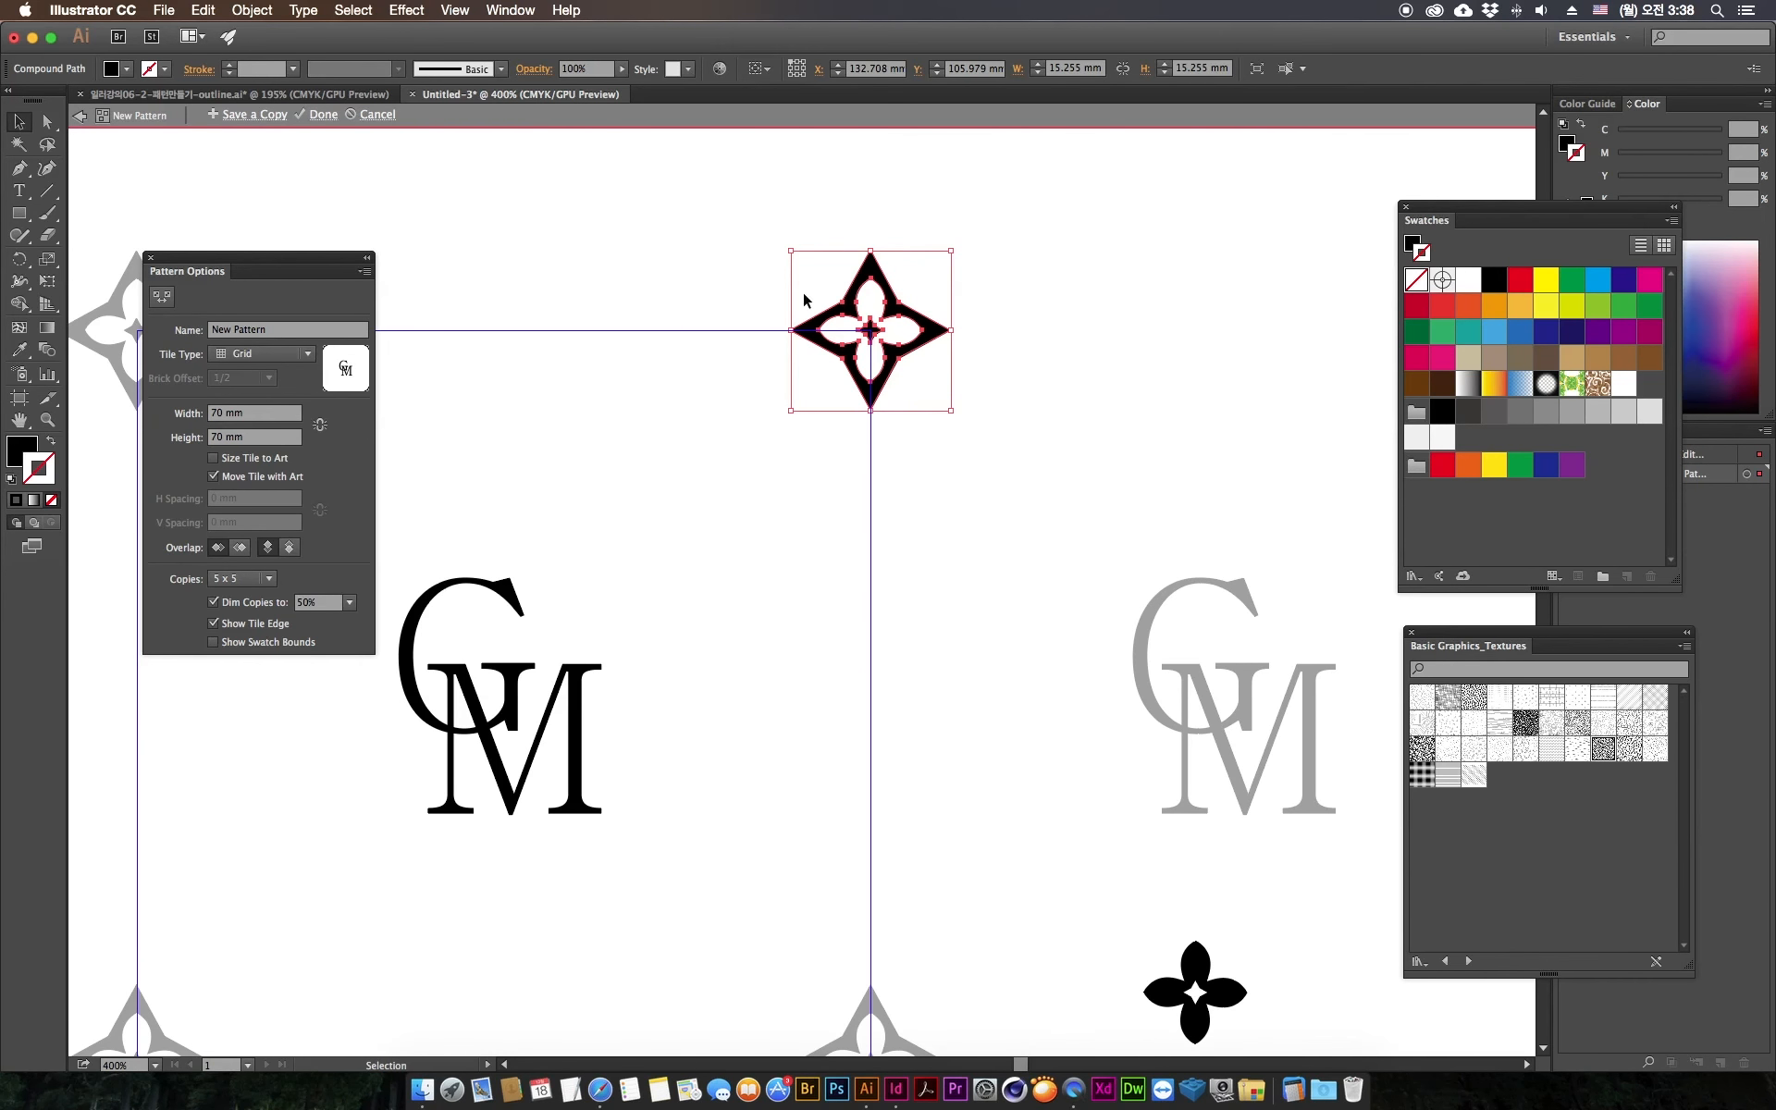
Step: Enlarge the four-pointed corner flower proportionally about its centre to about 21.7 mm wide
key(super+minus)
key(super+minus)
drag(505, 363, 644, 355)
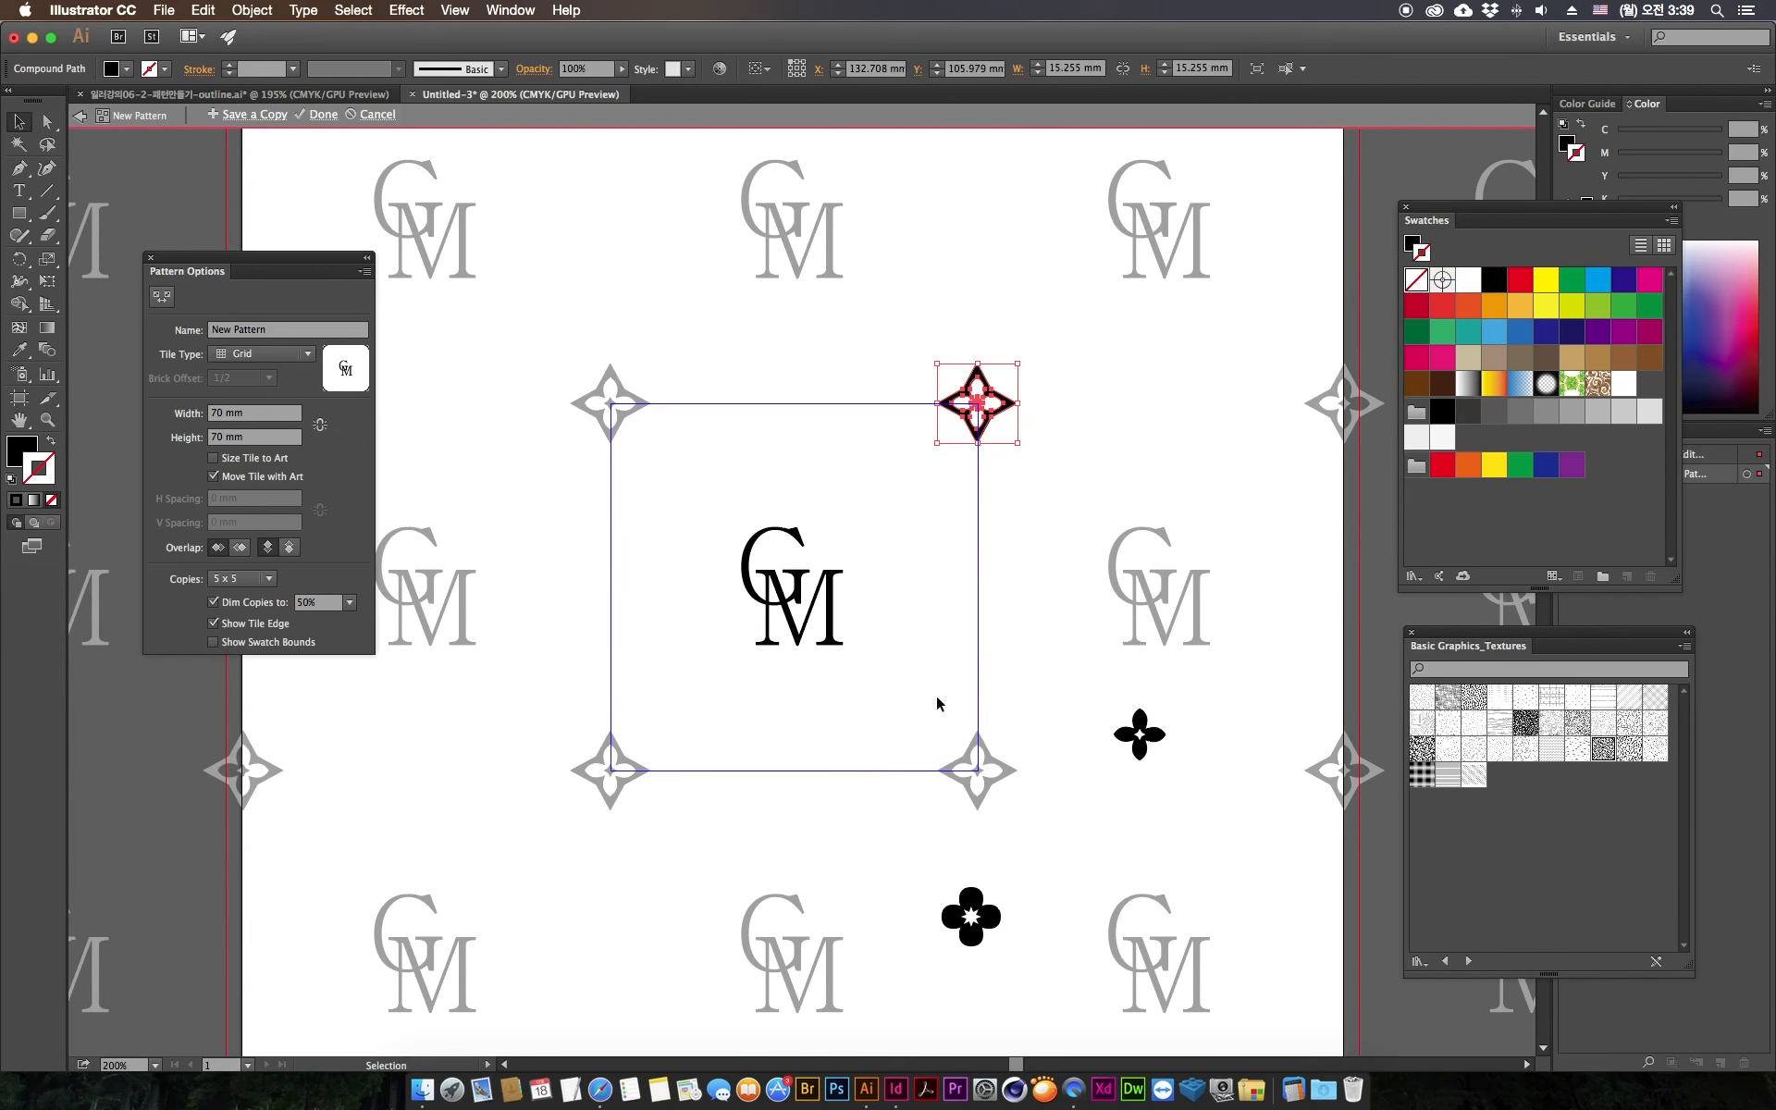
drag(1018, 444, 1075, 501)
key(super+z)
mouse_move(1018, 444)
mouse_down()
mouse_move(1040, 491)
mouse_move(1036, 463)
mouse_up()
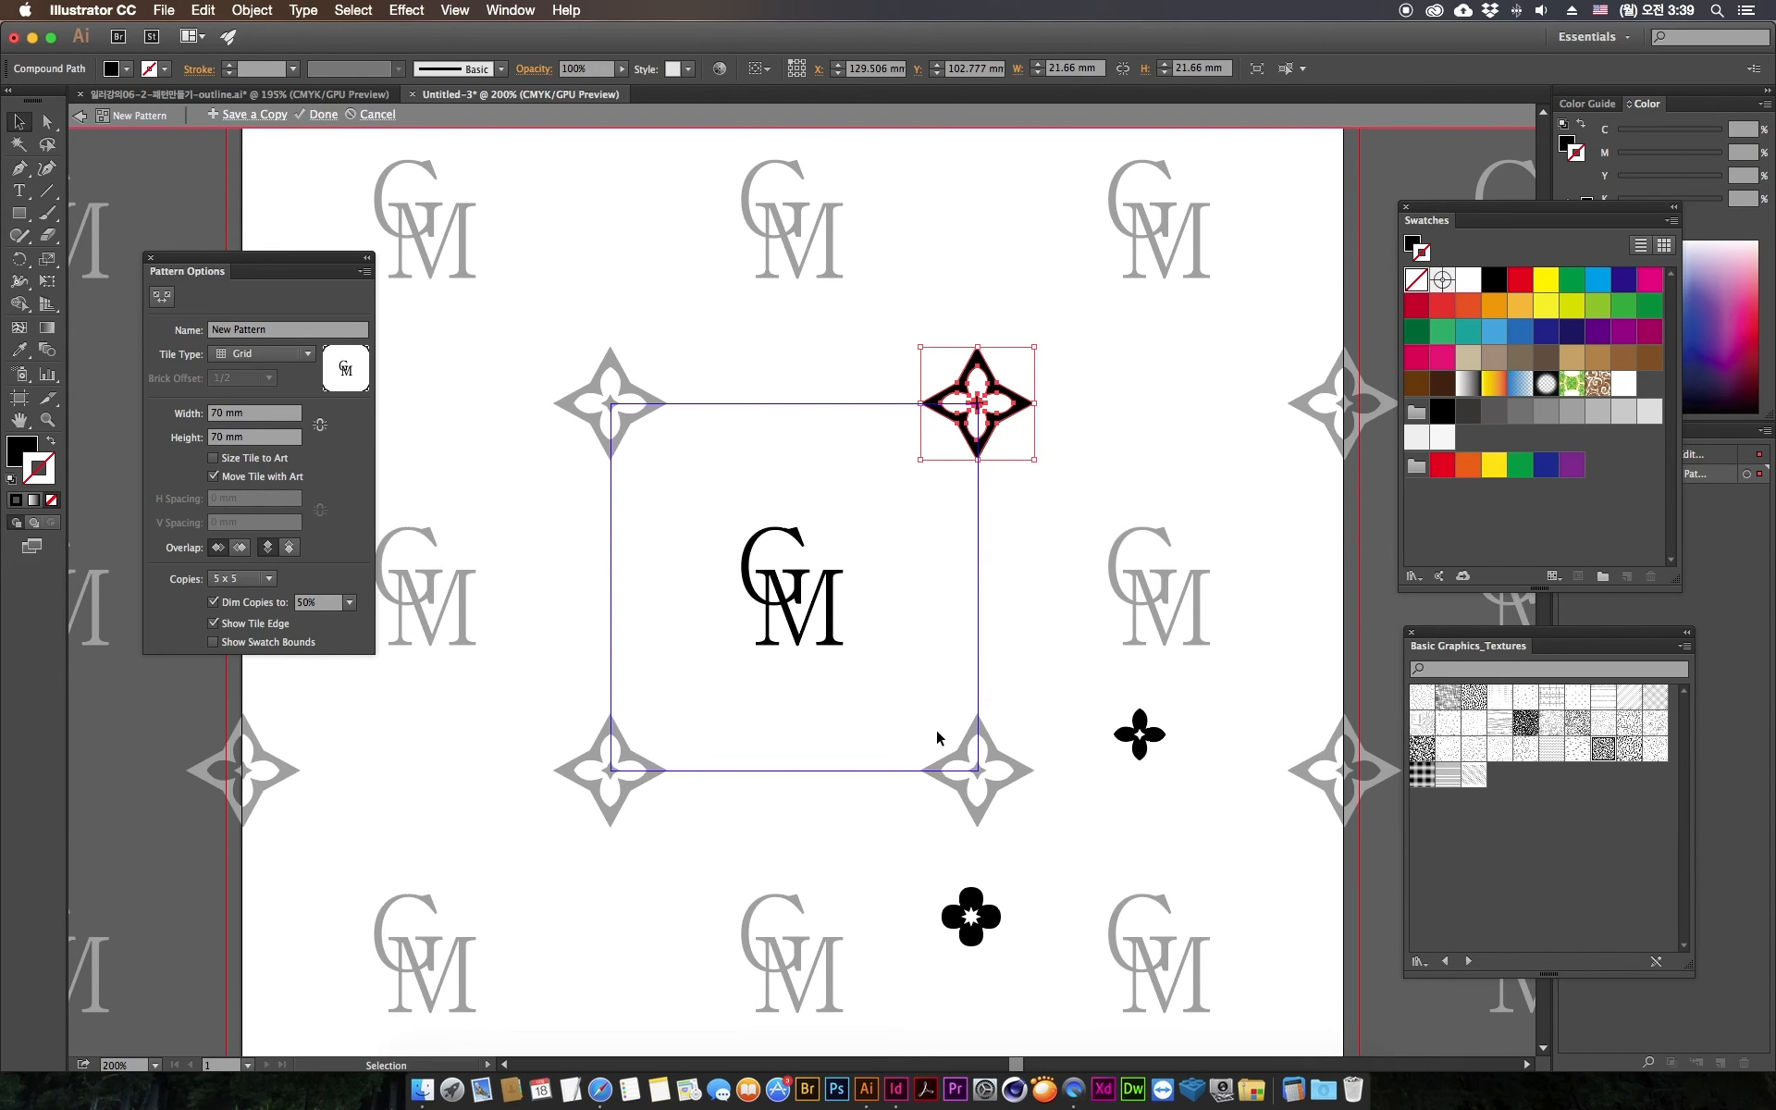
Step: Place enlarged round-petalled flowers on the midpoints of the tile's upper and right edges
click(994, 918)
drag(997, 922, 832, 415)
click(889, 753)
click(820, 502)
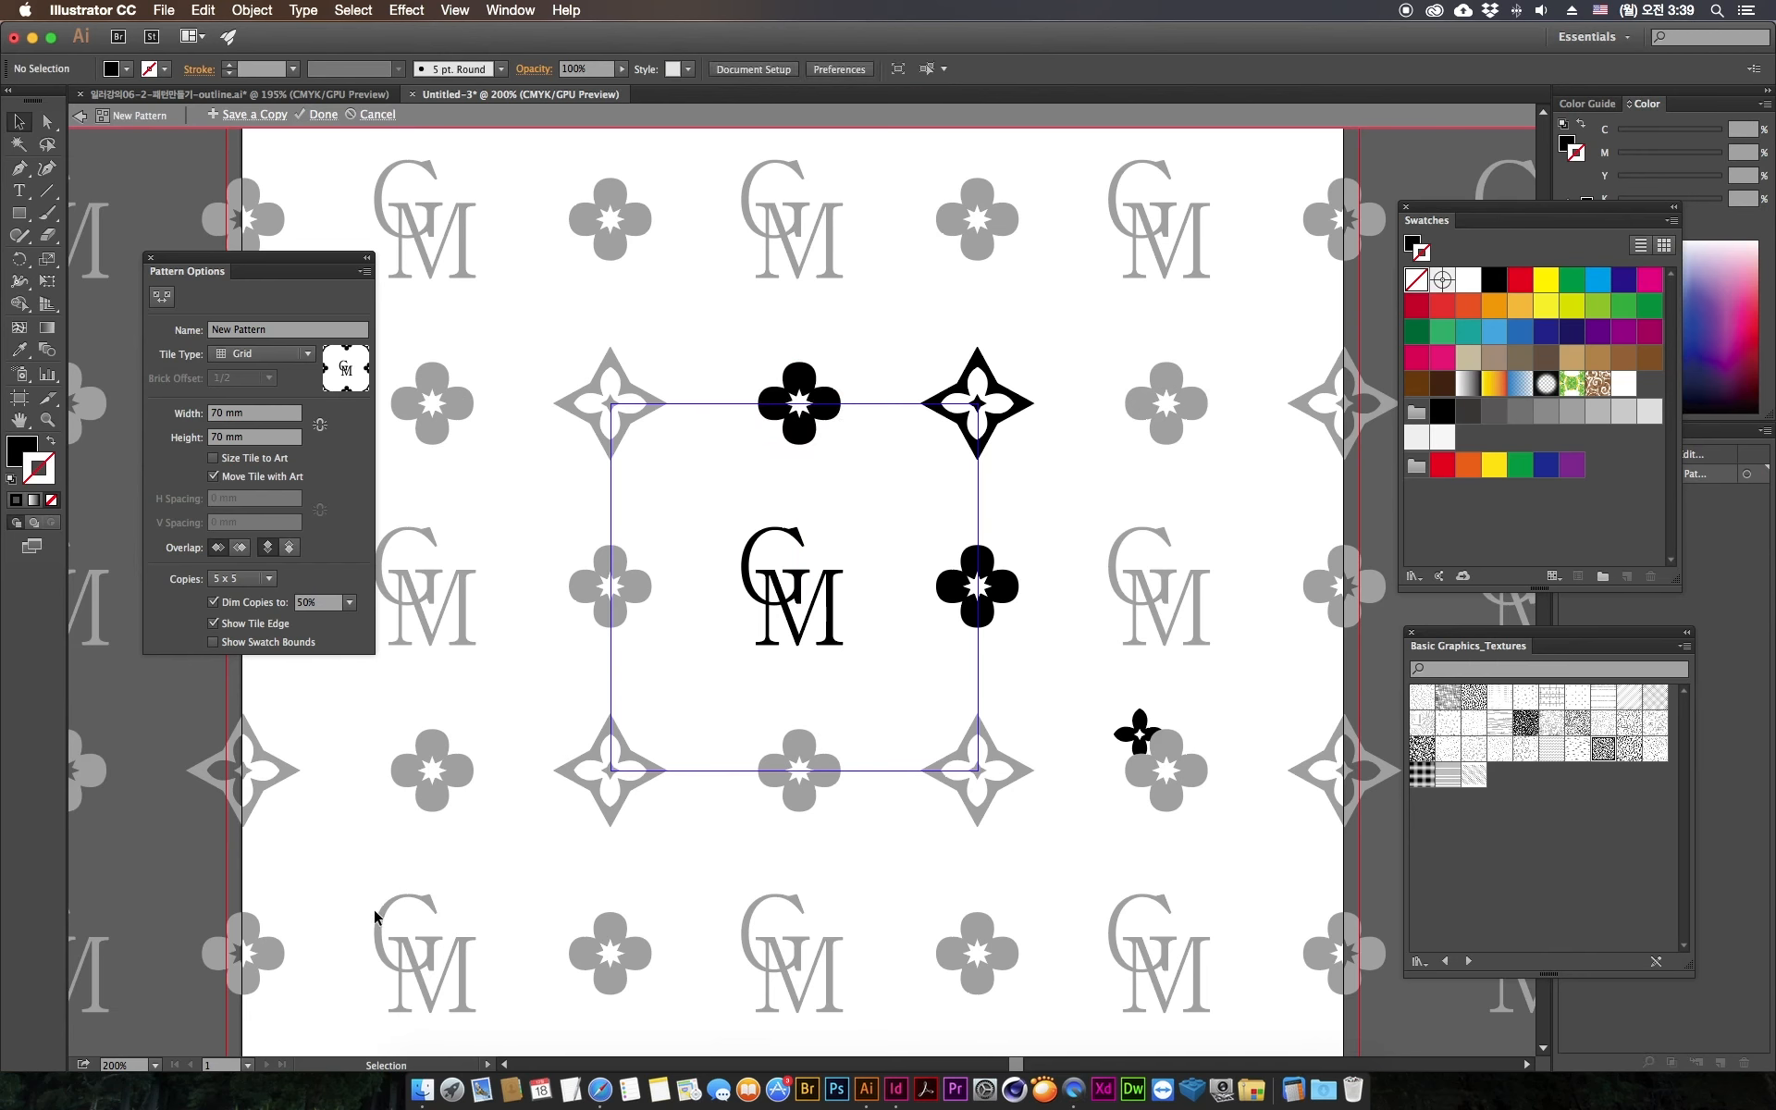
Step: Place four copies of the small four-petalled flower inside the tile, arranged diagonally around the GM monogram
drag(1136, 735, 727, 504)
key(super+z)
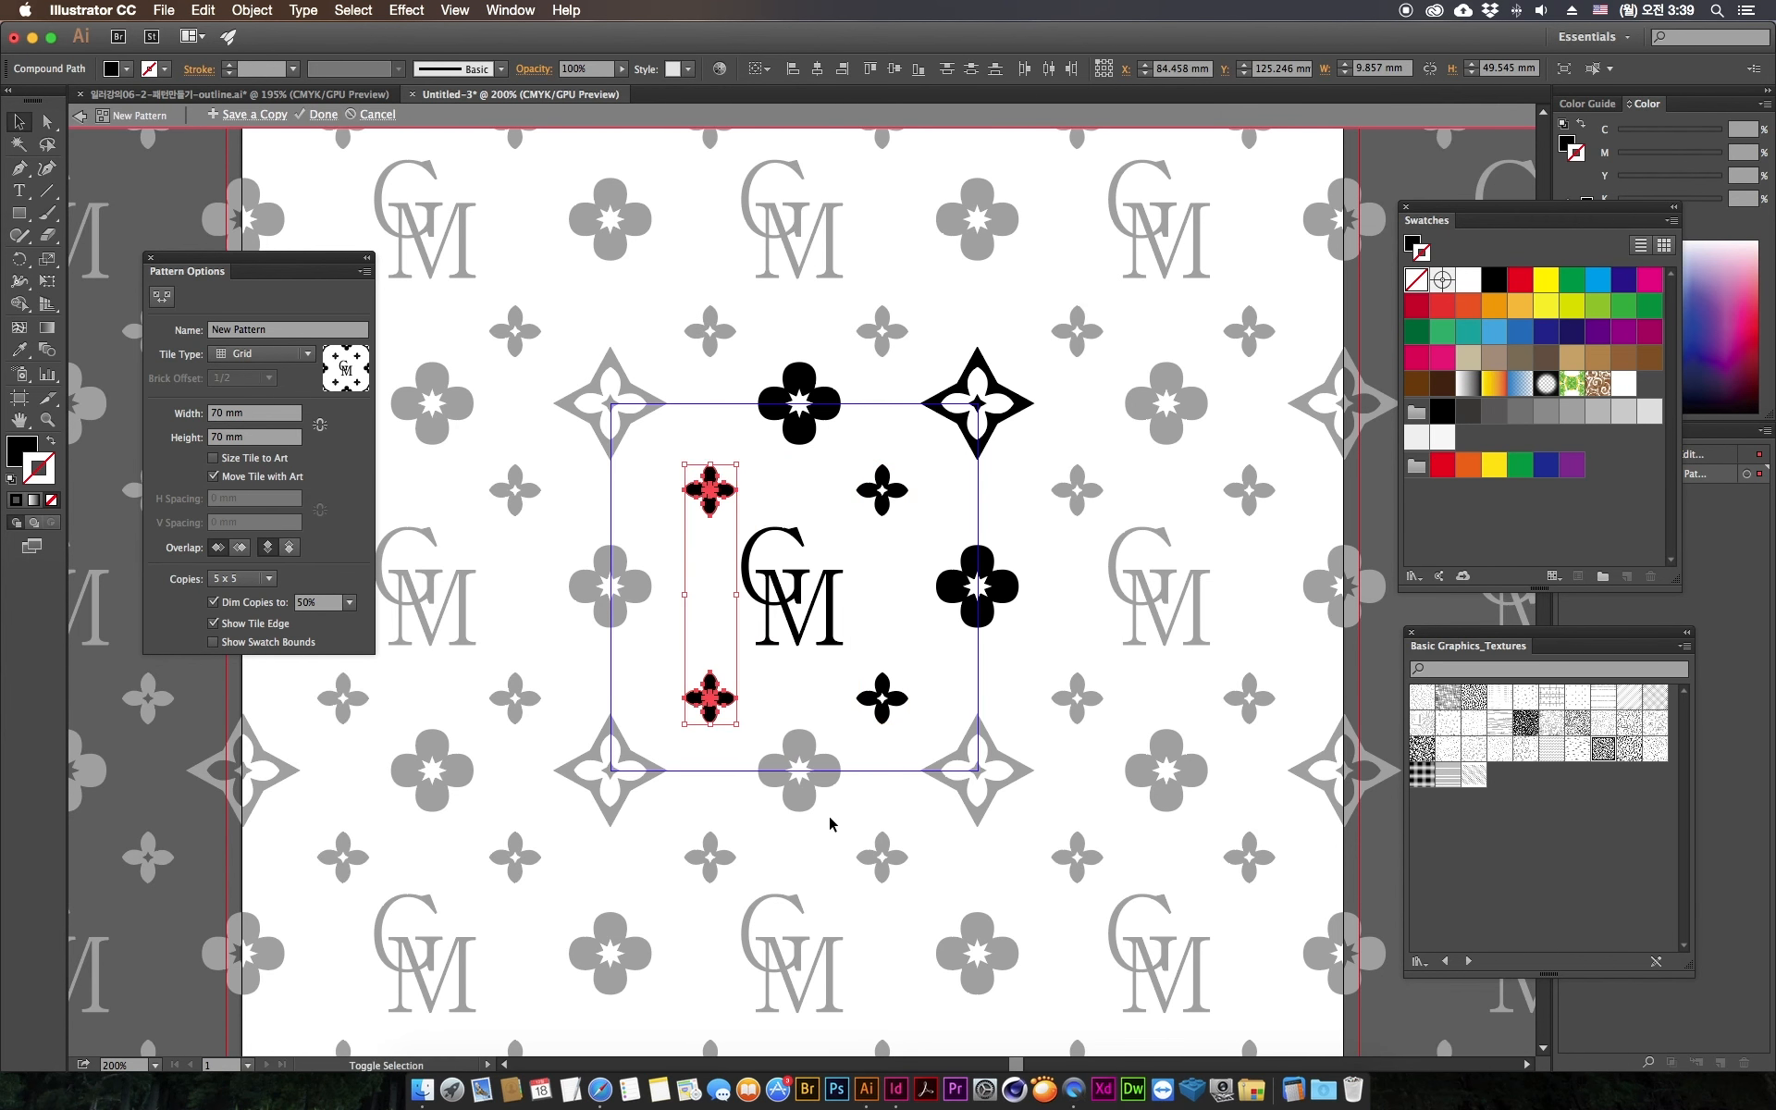
click(1035, 712)
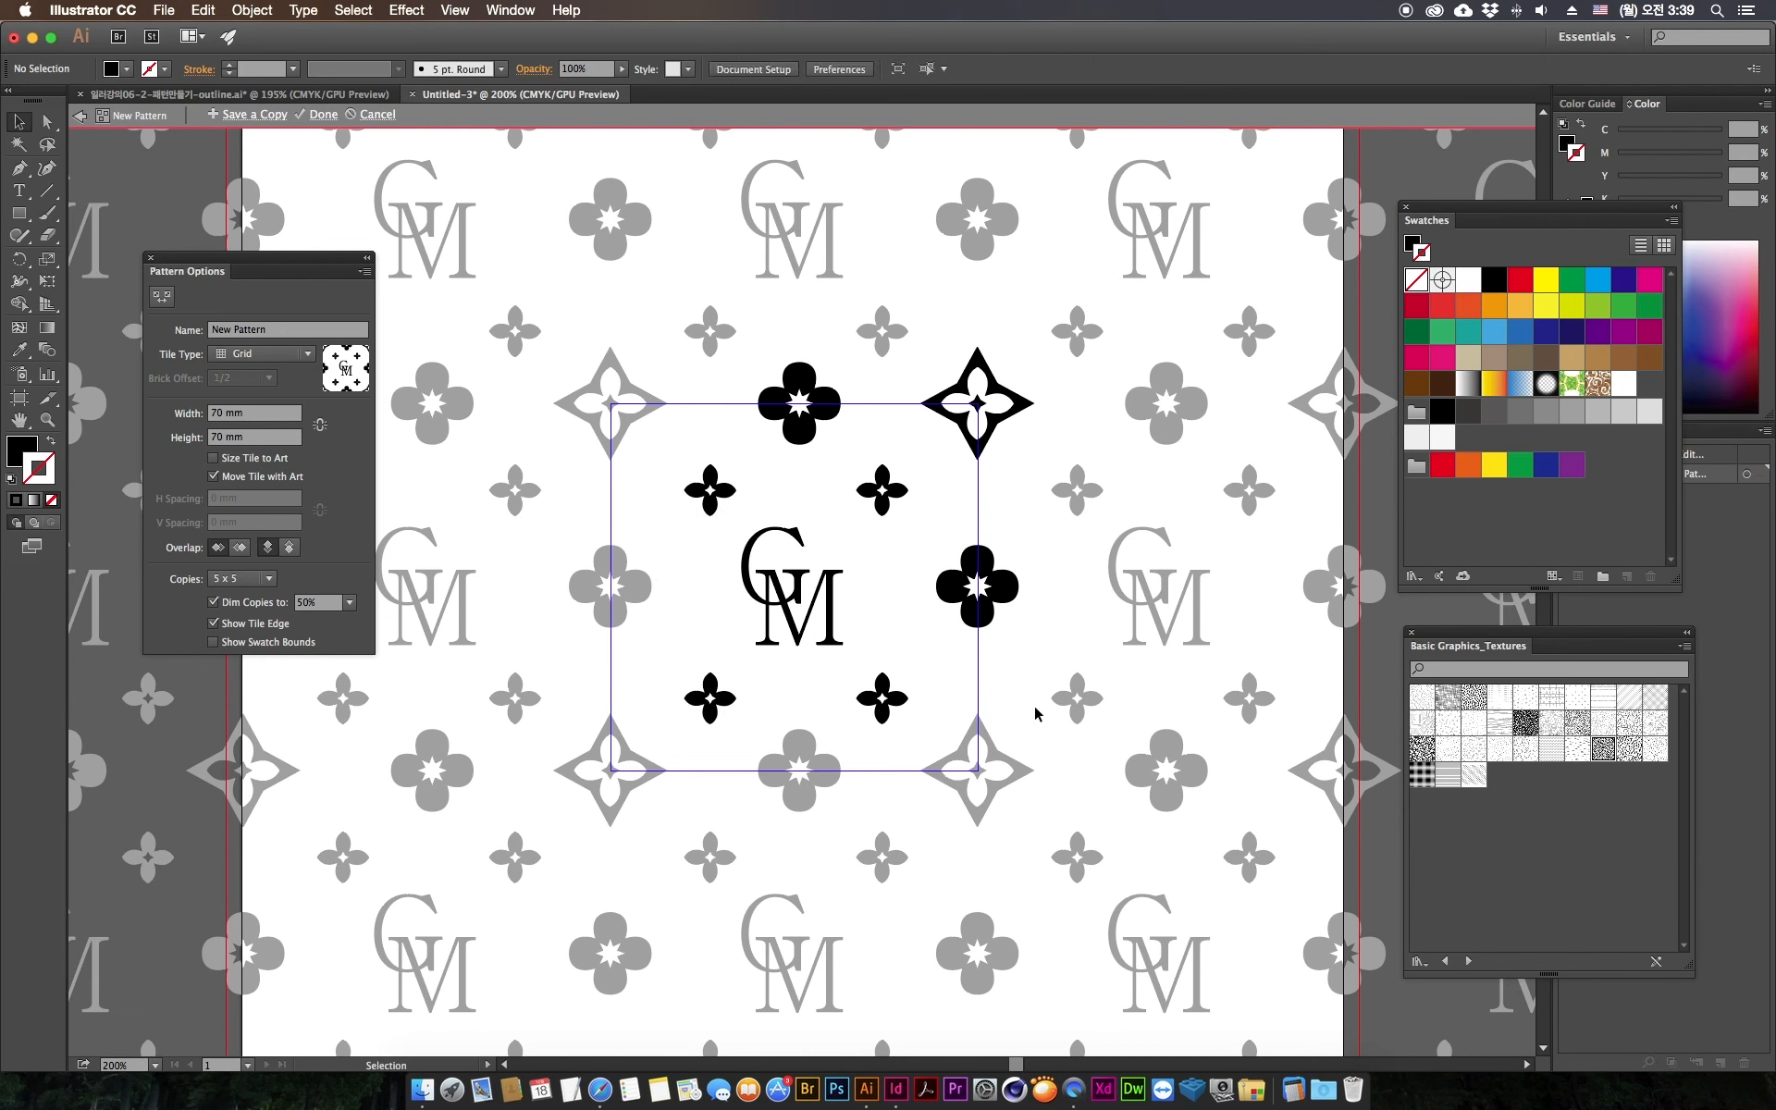
Step: Try to centre-align the two upper small four-petalled flowers horizontally with each other, and undo the alignment
drag(1020, 496, 953, 497)
click(919, 517)
click(884, 490)
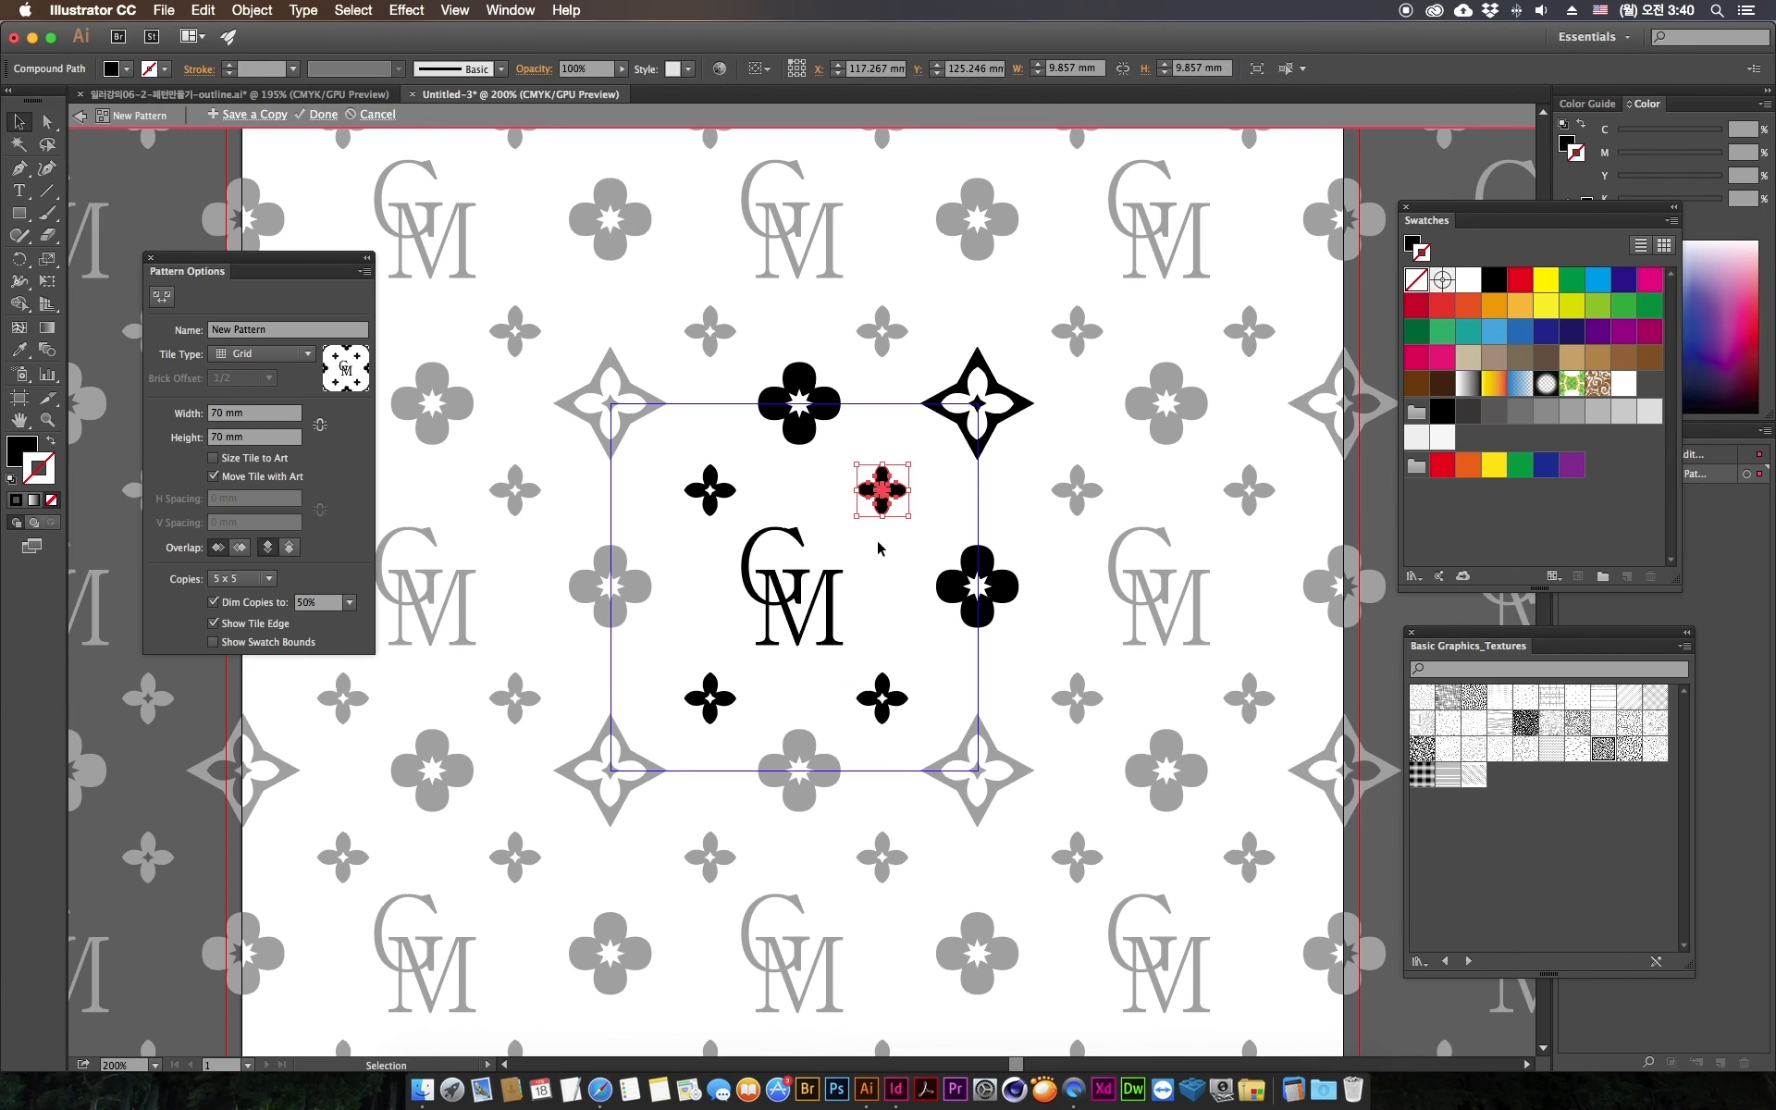
shift+click(896, 701)
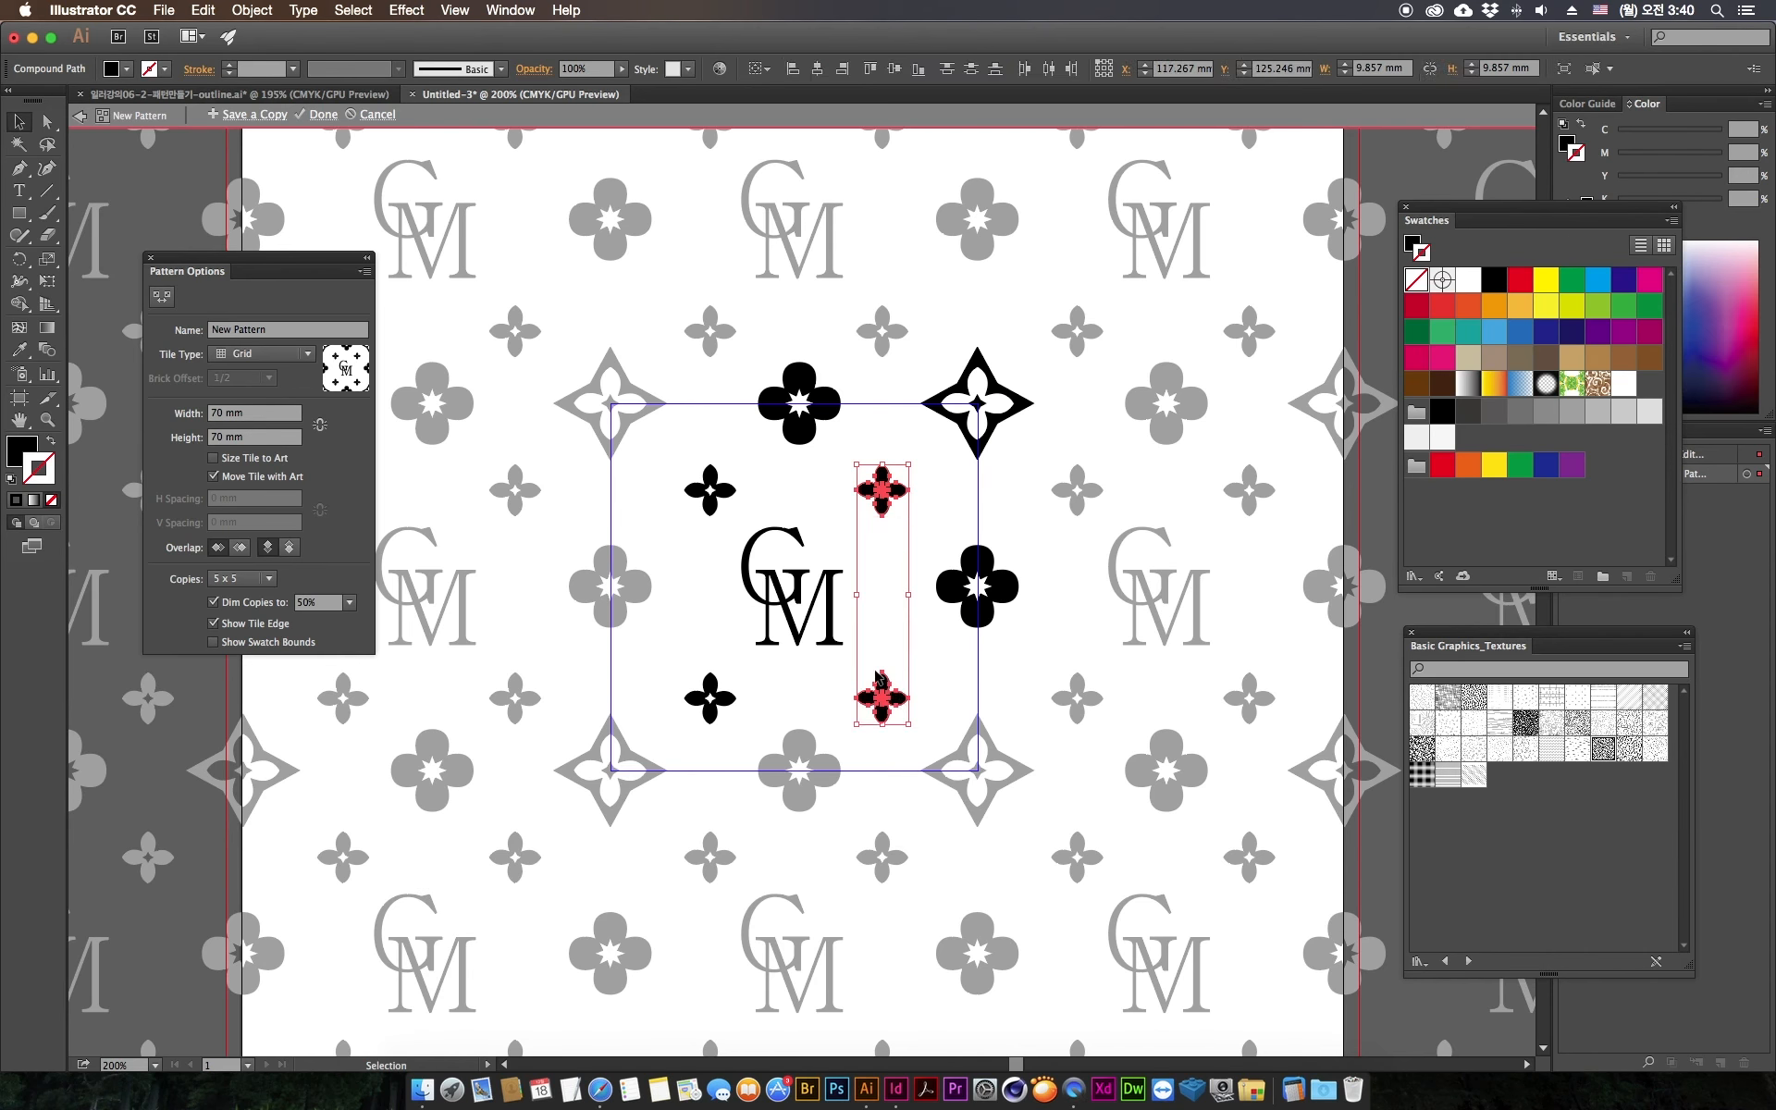
click(953, 508)
click(895, 700)
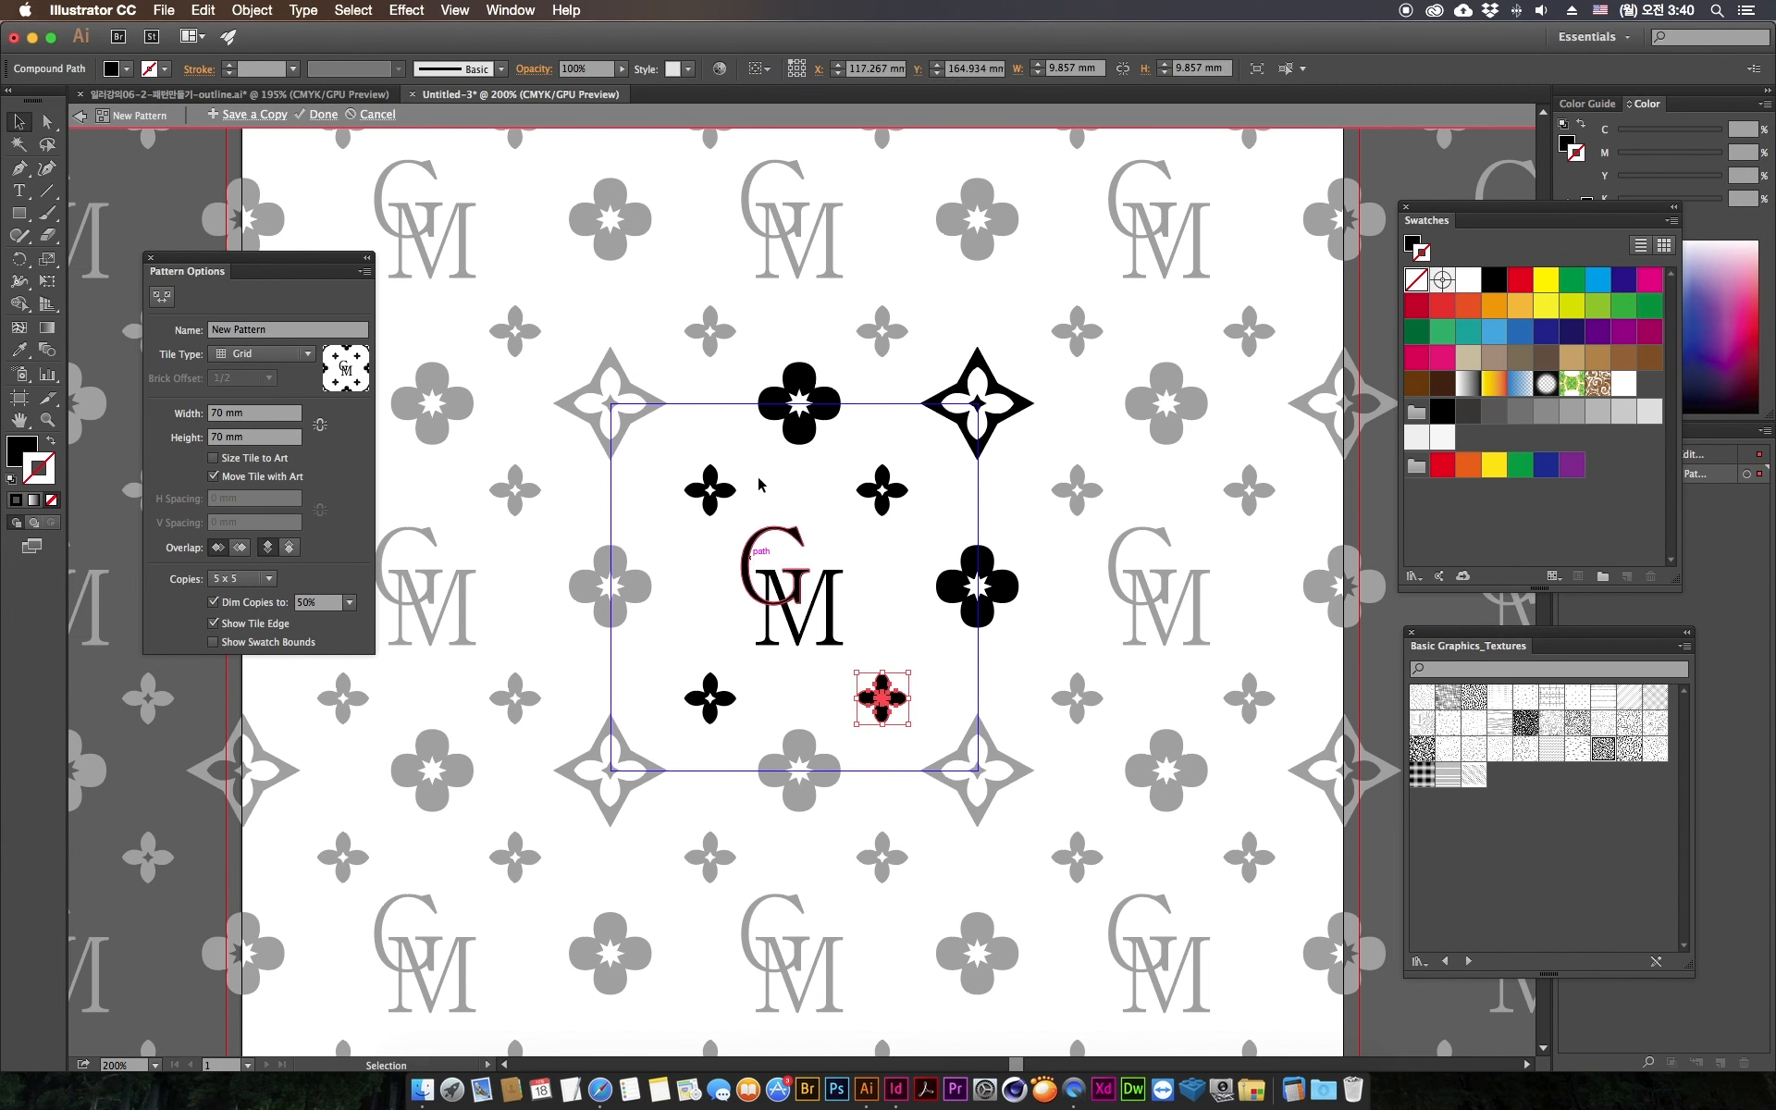
click(708, 488)
shift+click(879, 491)
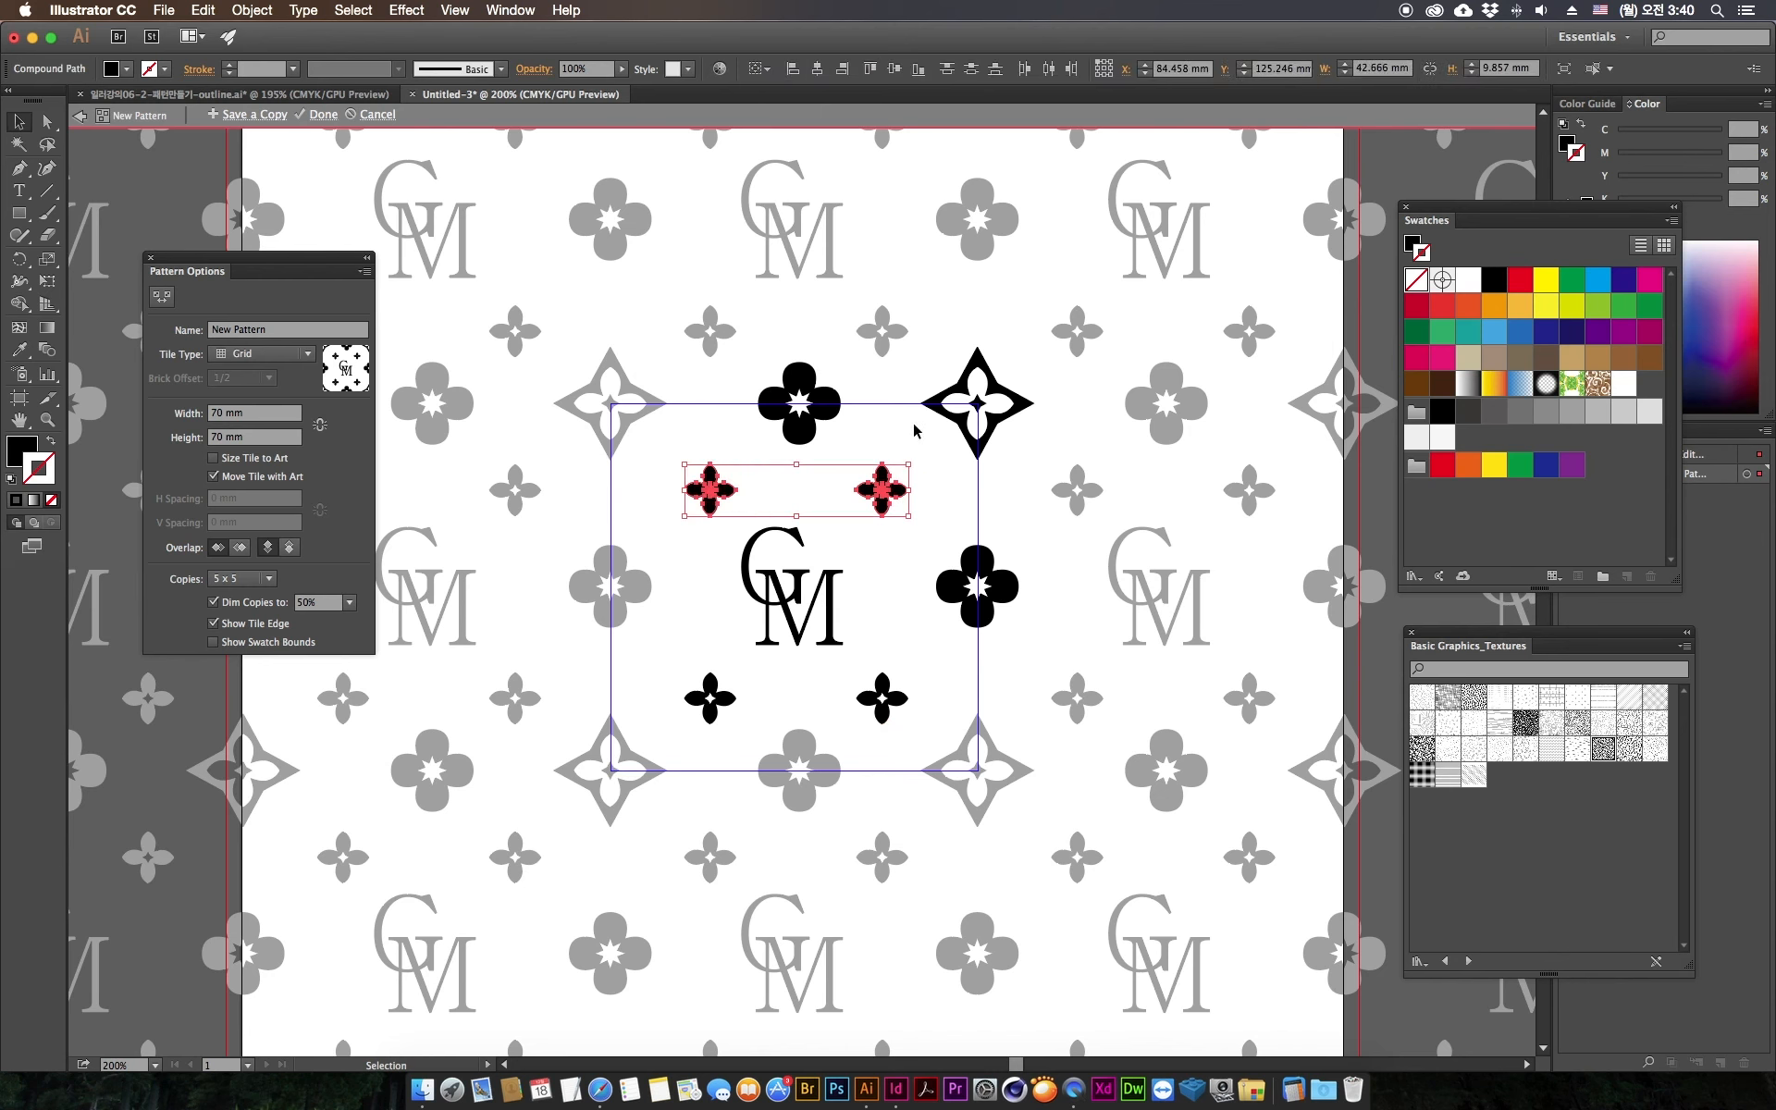
click(817, 69)
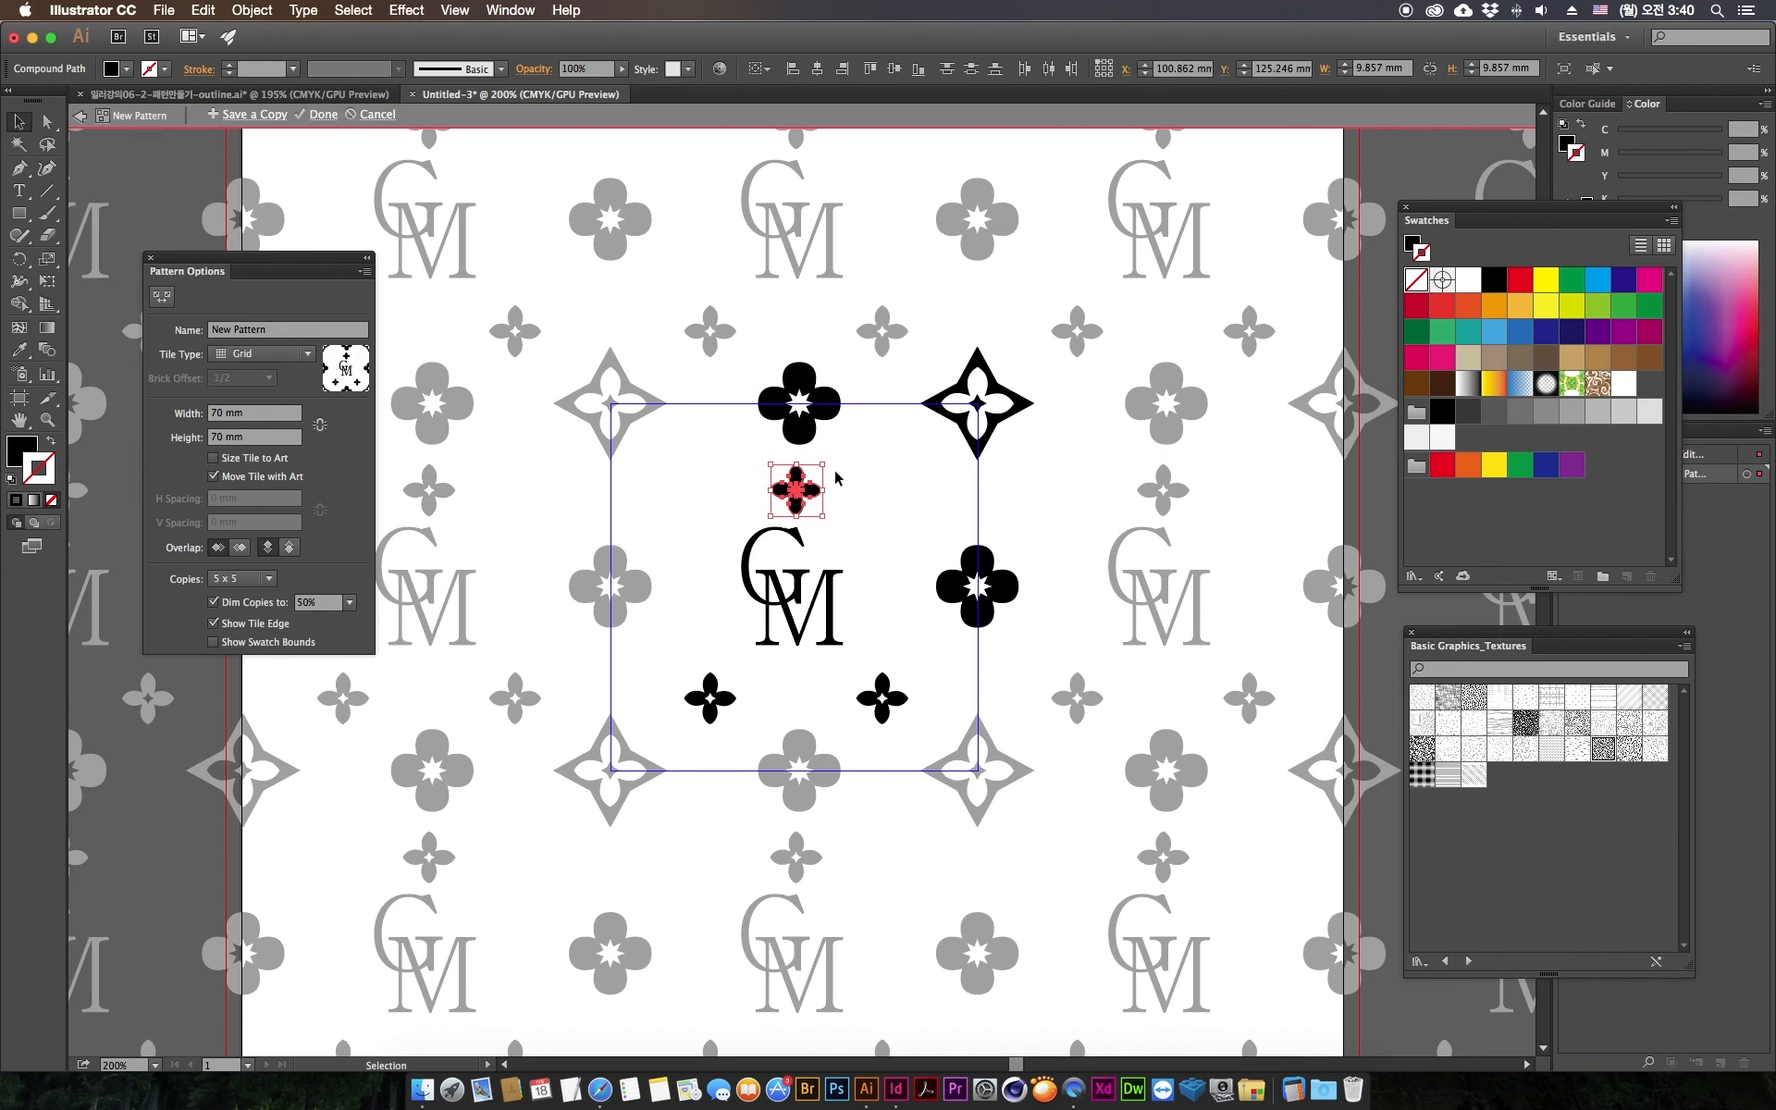
key(super+z)
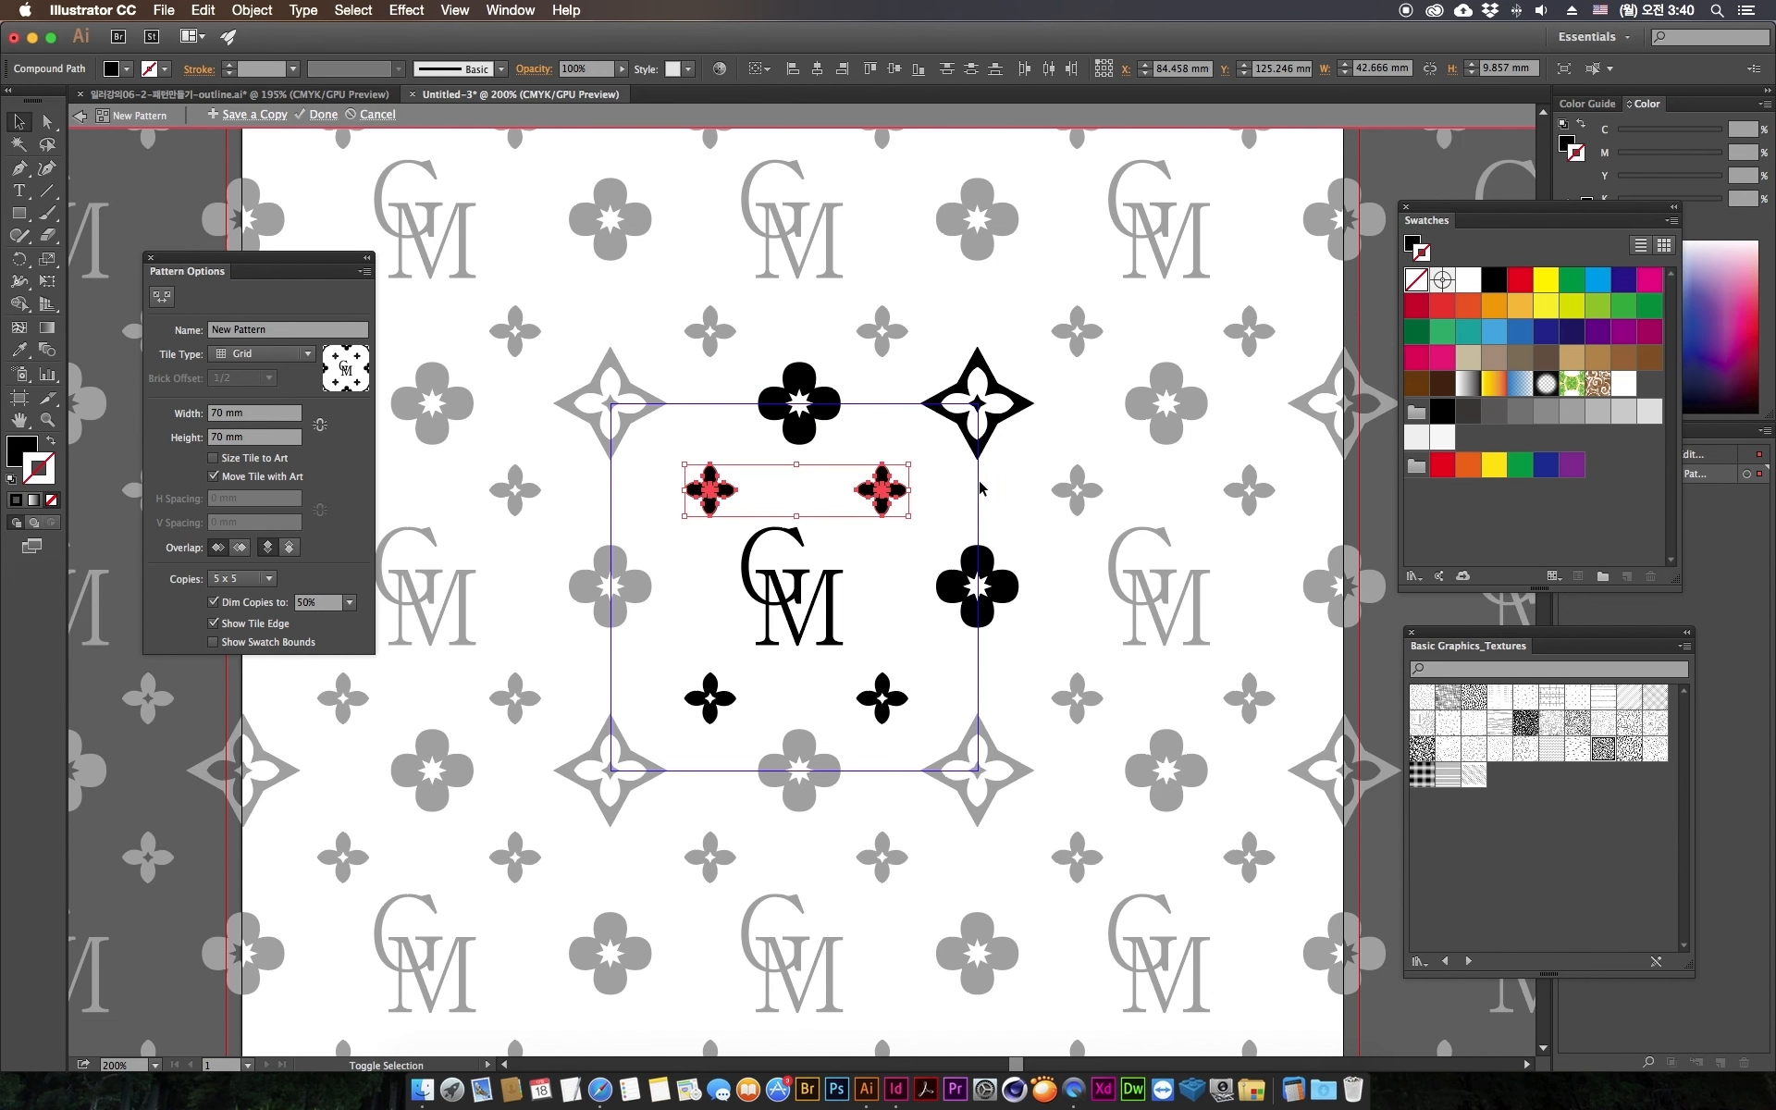
Step: Draw a black rectangle 70 mm wide and about 11.8 mm high above the tile, spanning exactly the tile's width
click(18, 213)
drag(610, 345, 977, 285)
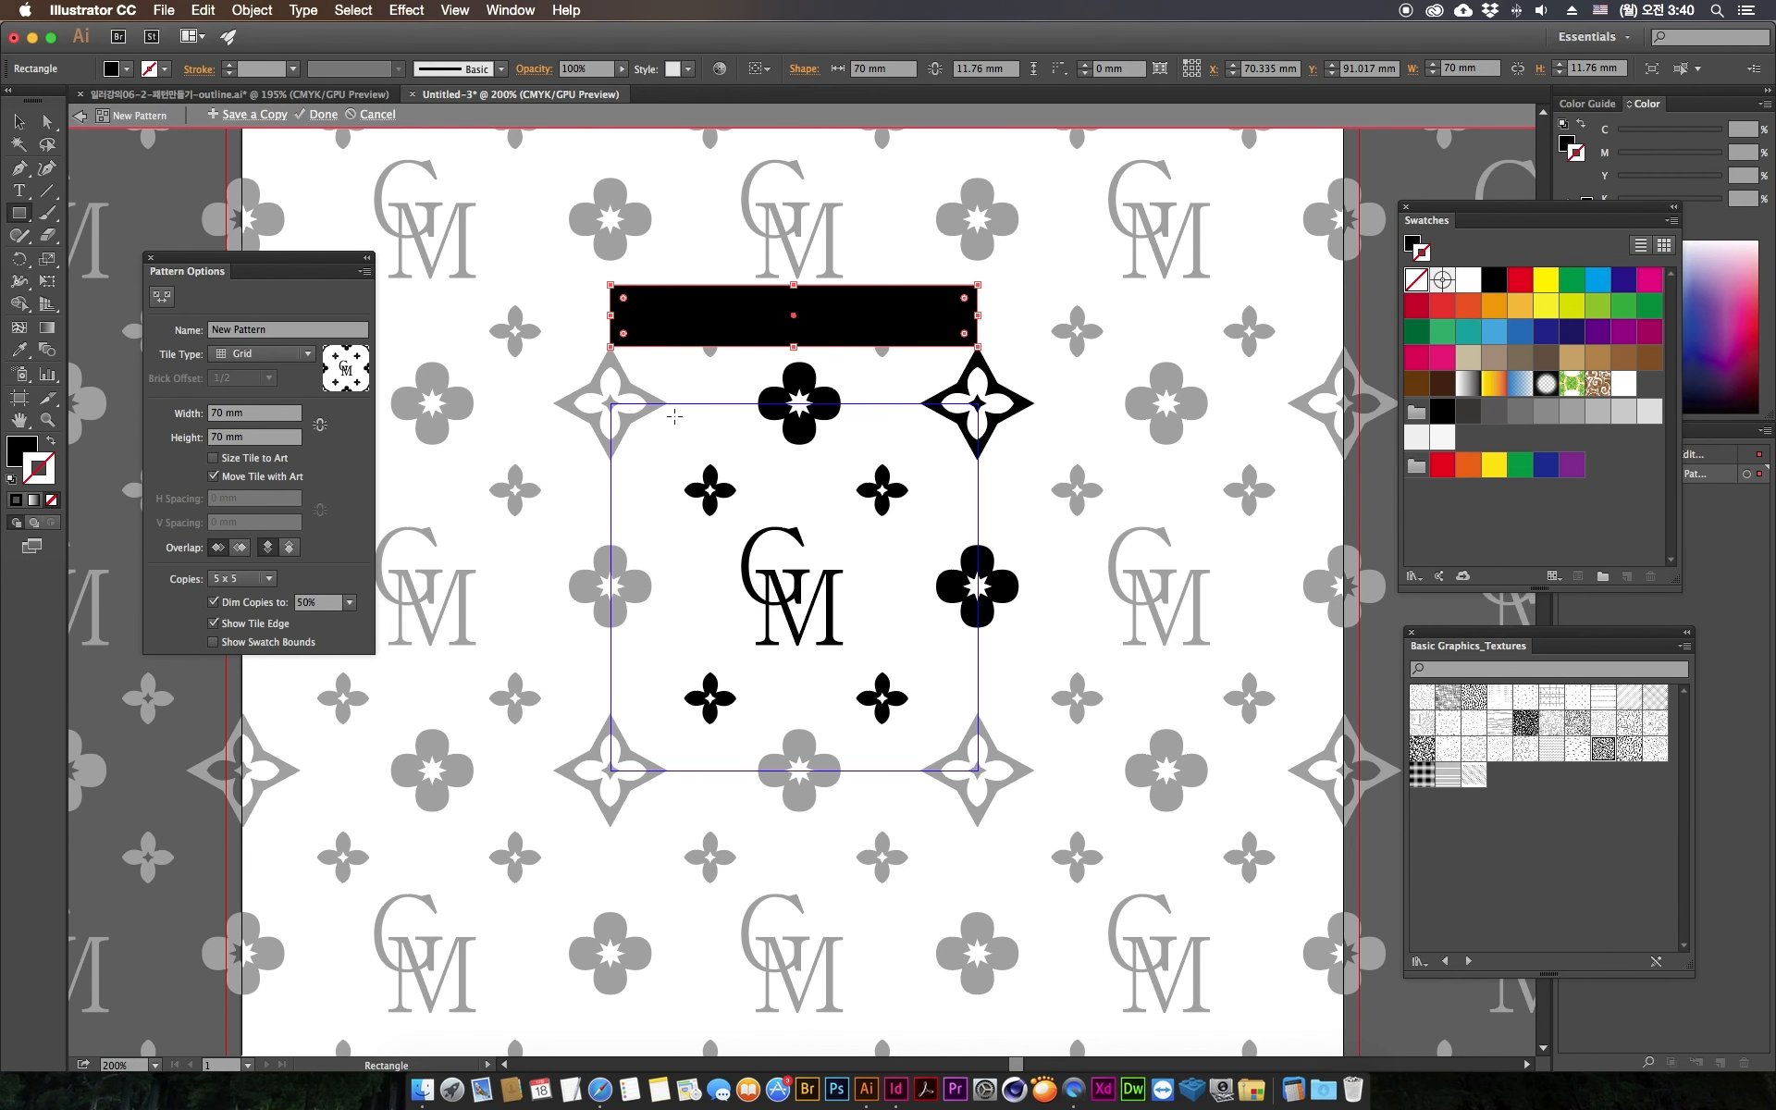
click(20, 121)
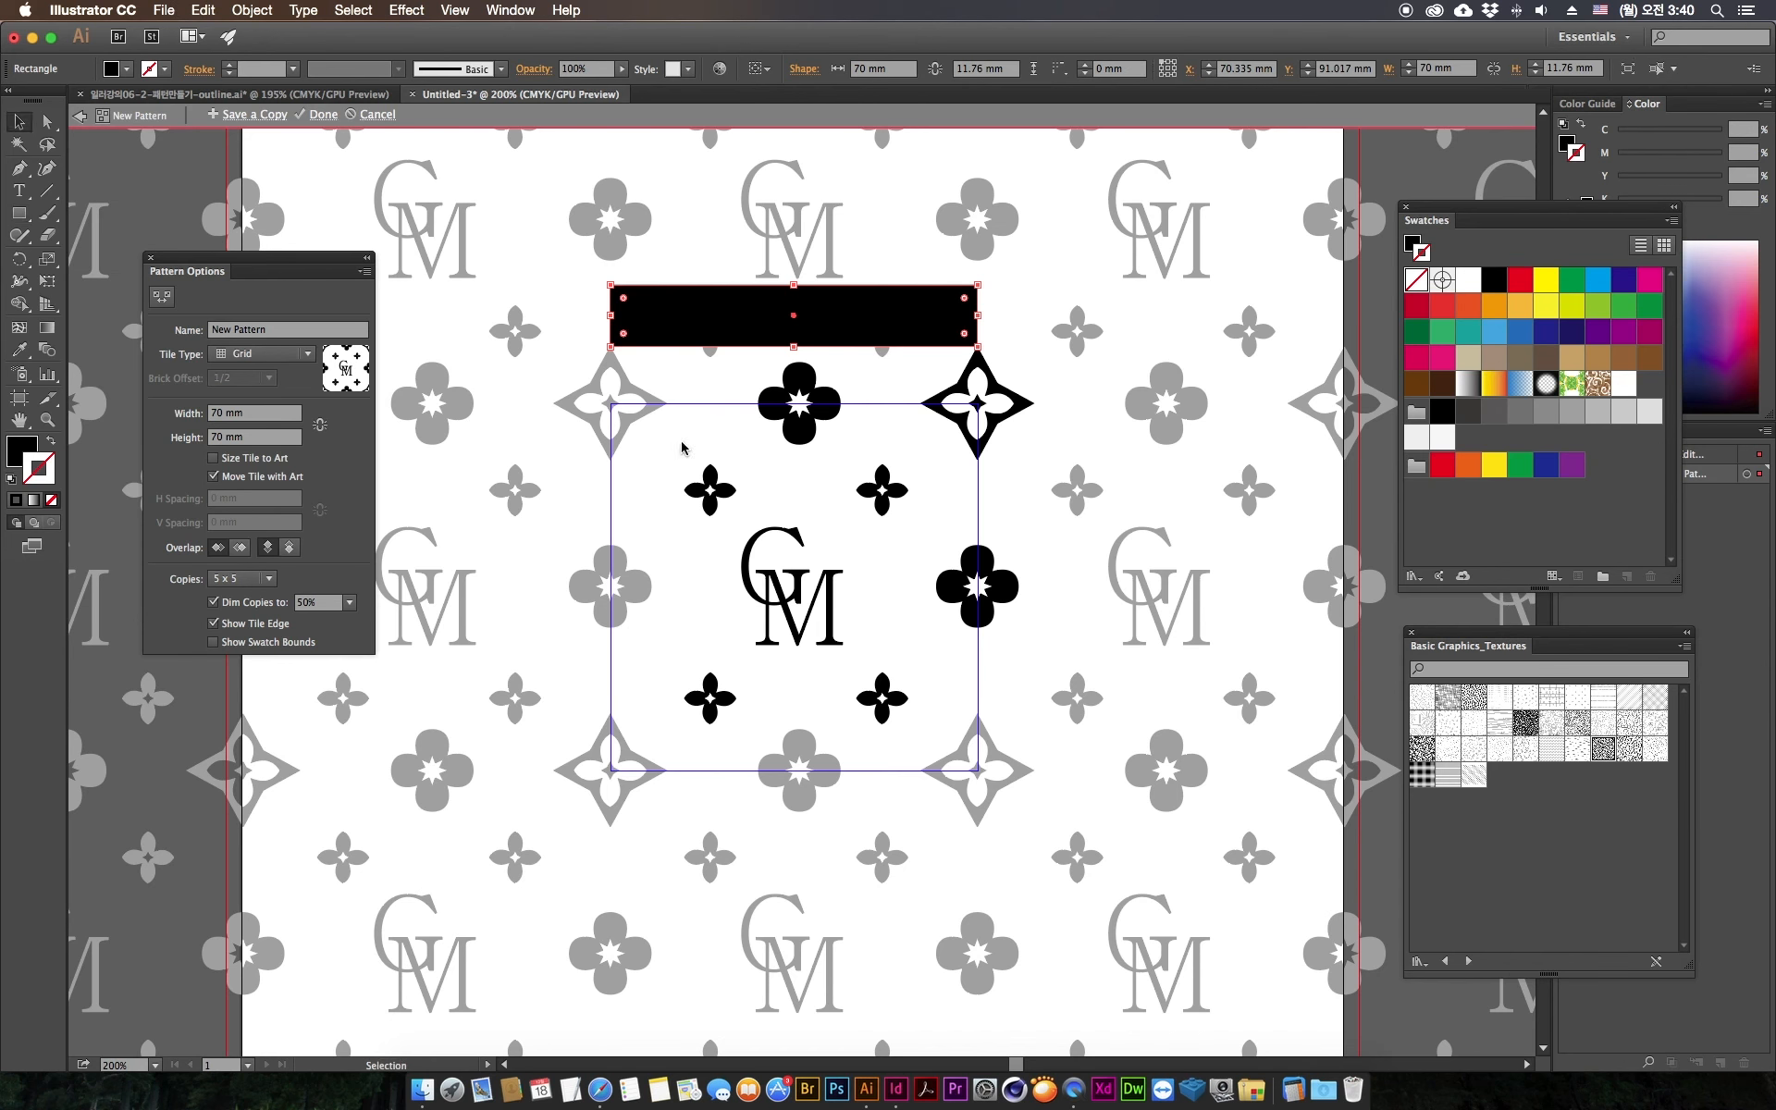
Step: Group the two upper small four-petalled flowers
click(710, 490)
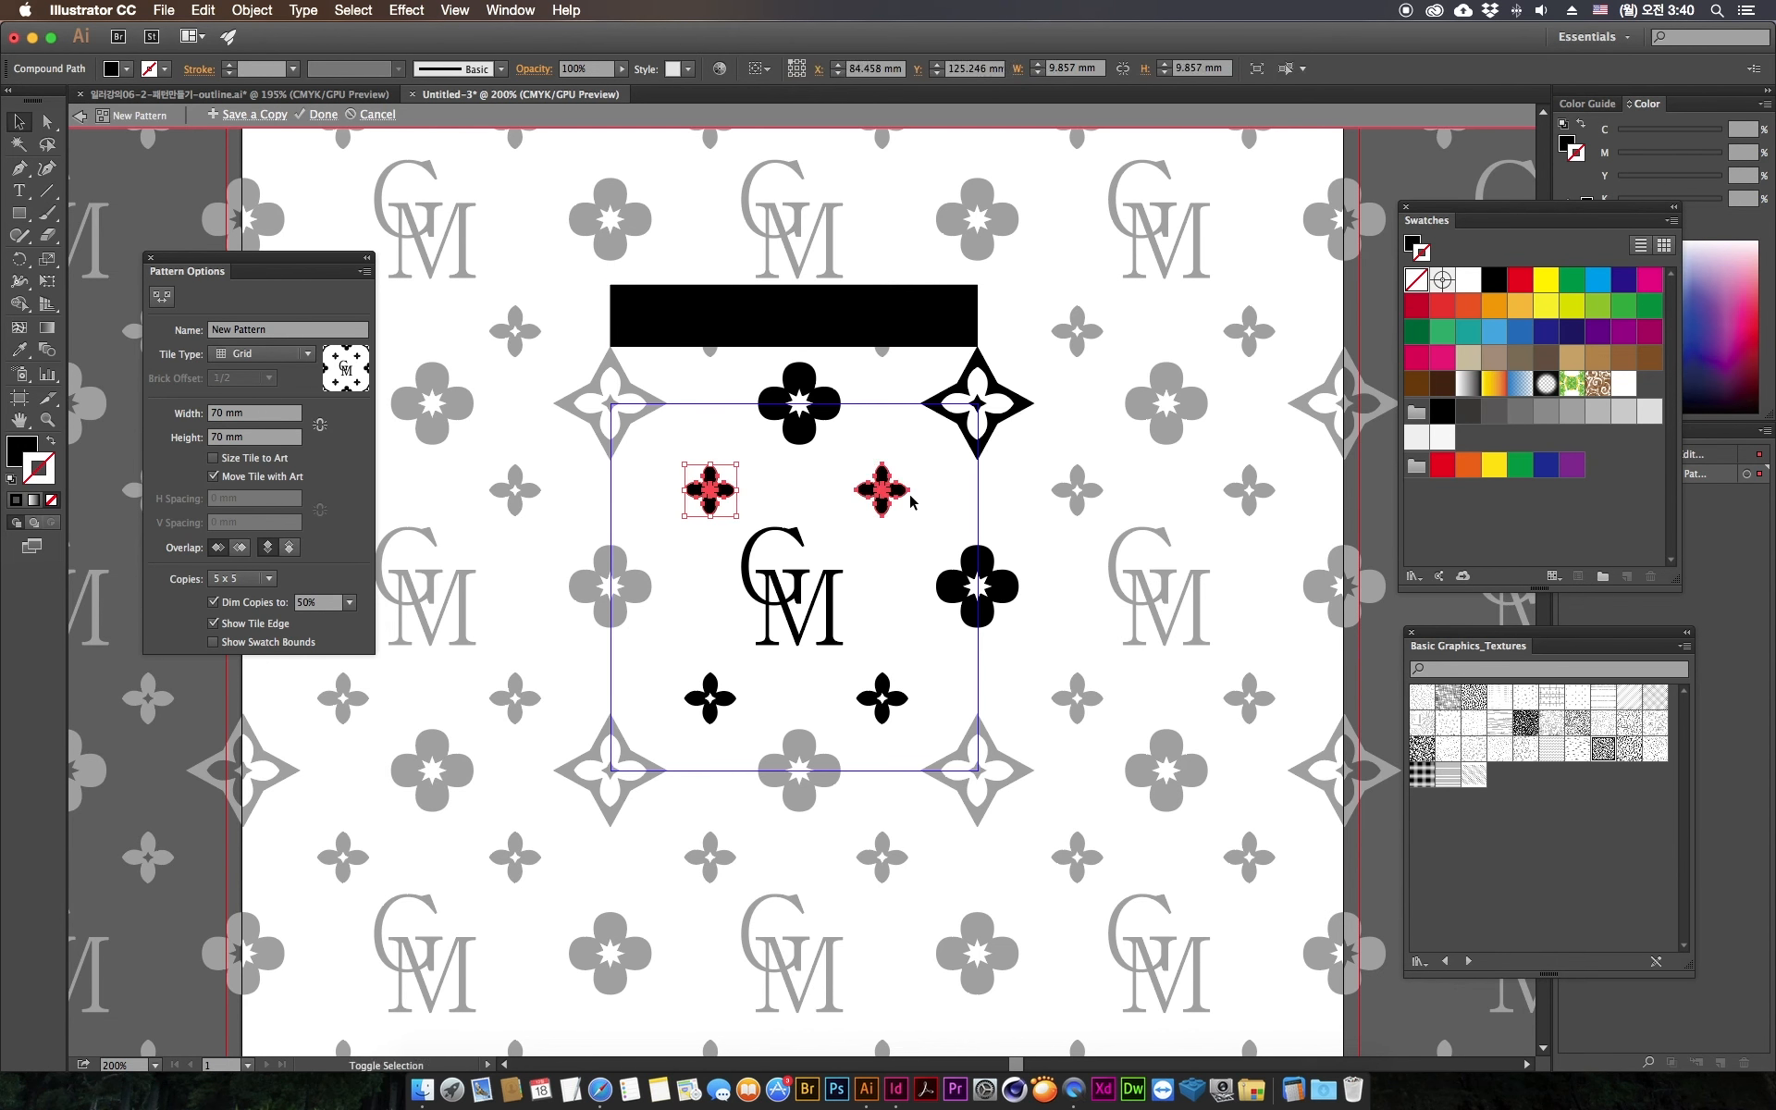
shift+click(893, 490)
right_click(859, 478)
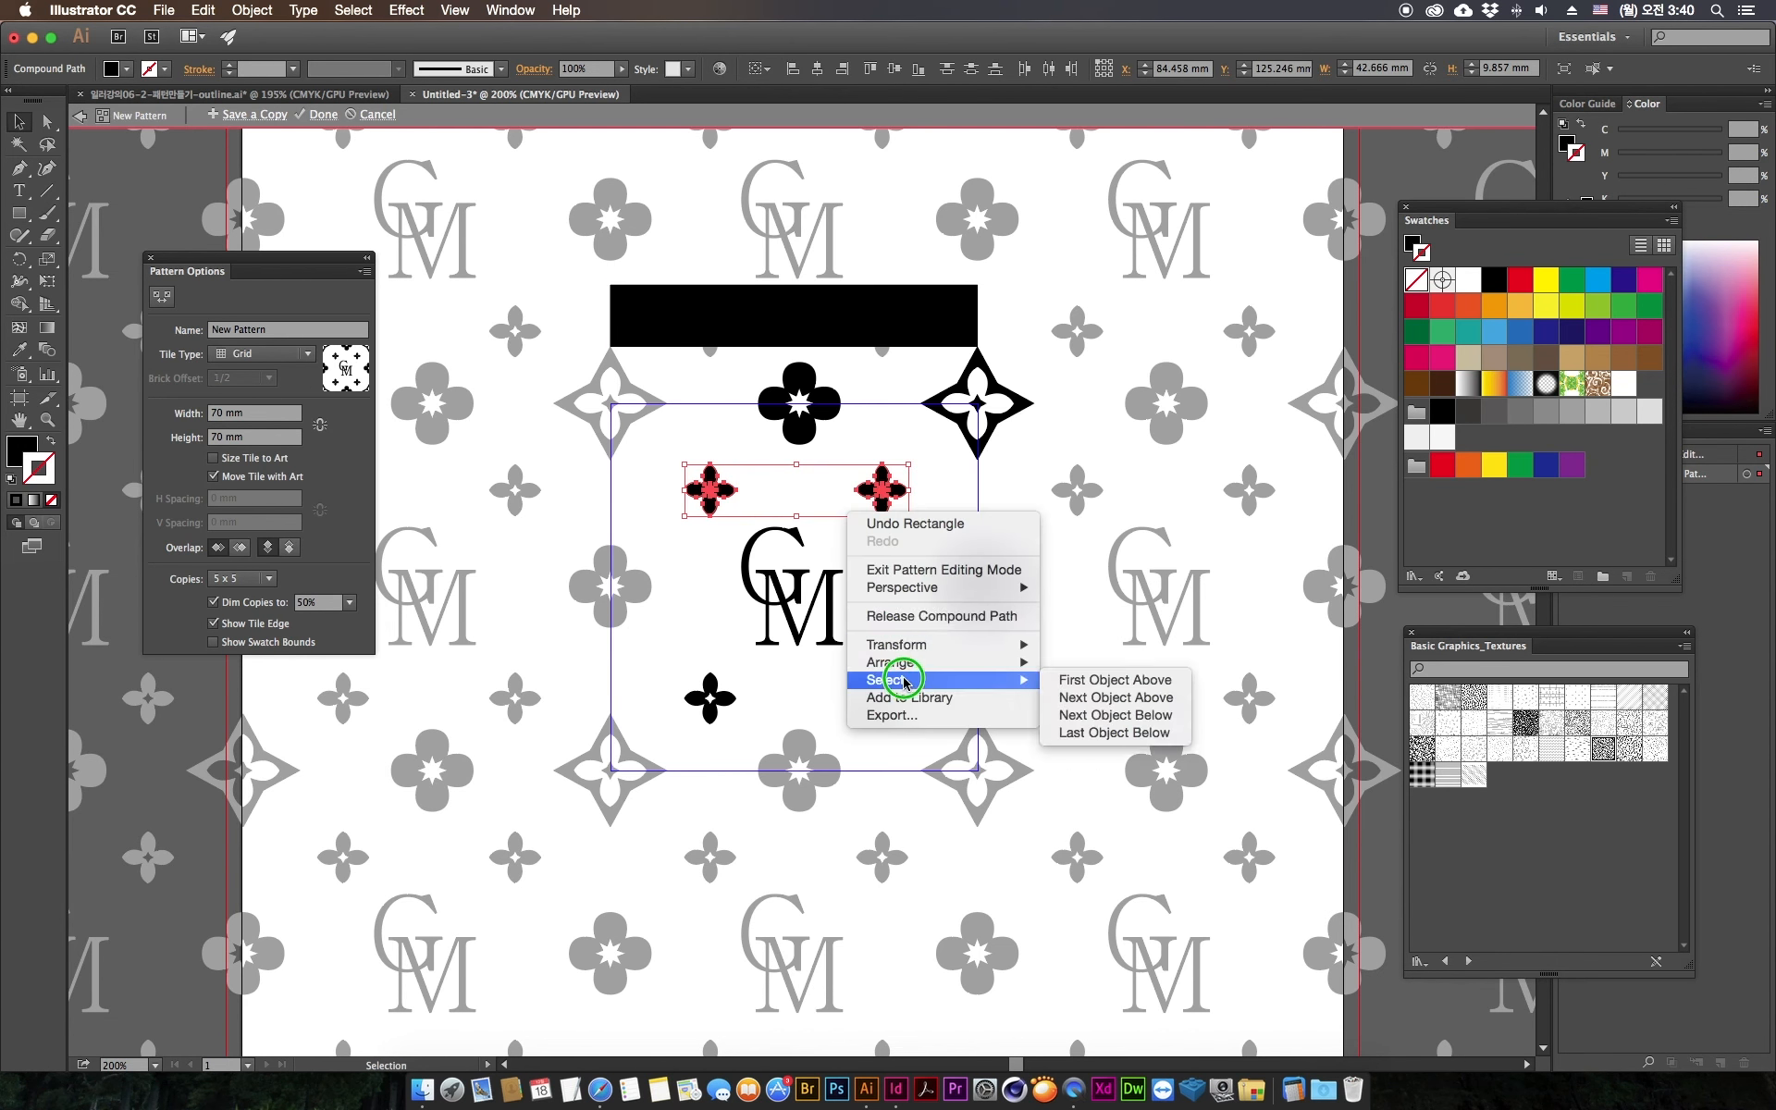
click(774, 500)
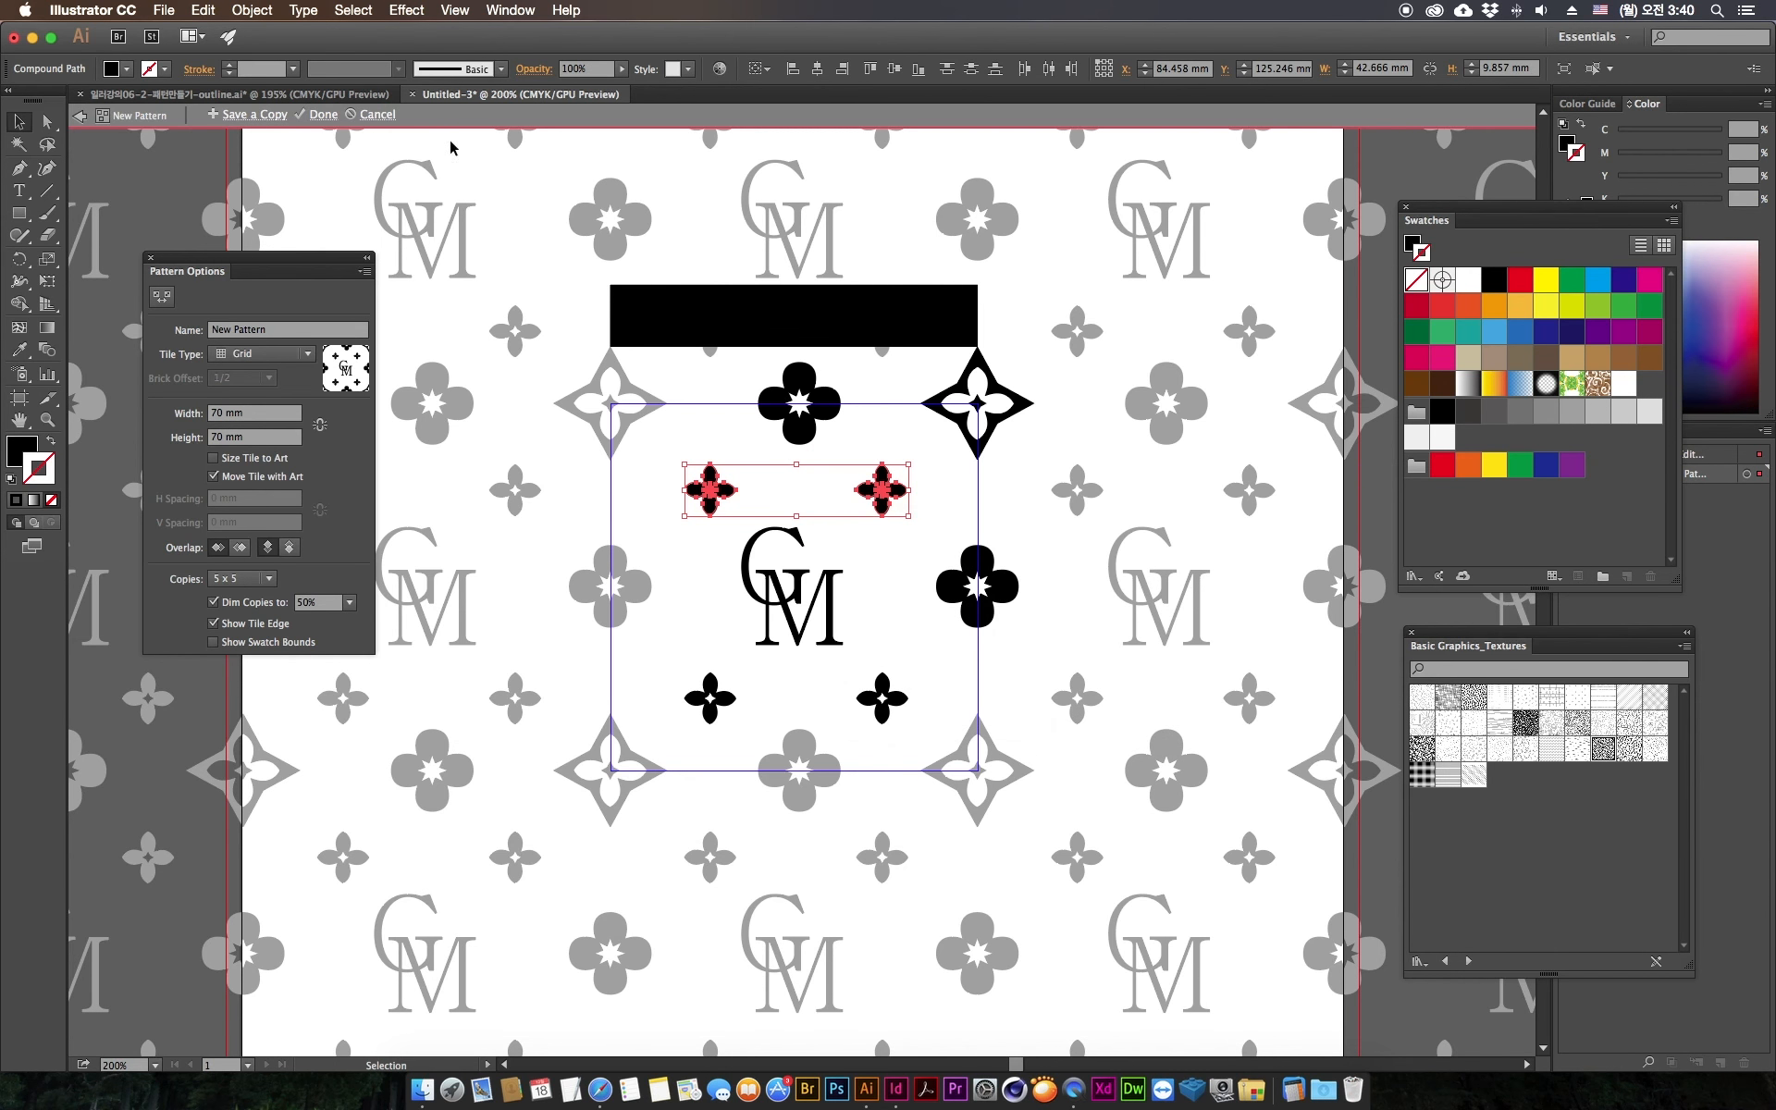
click(252, 10)
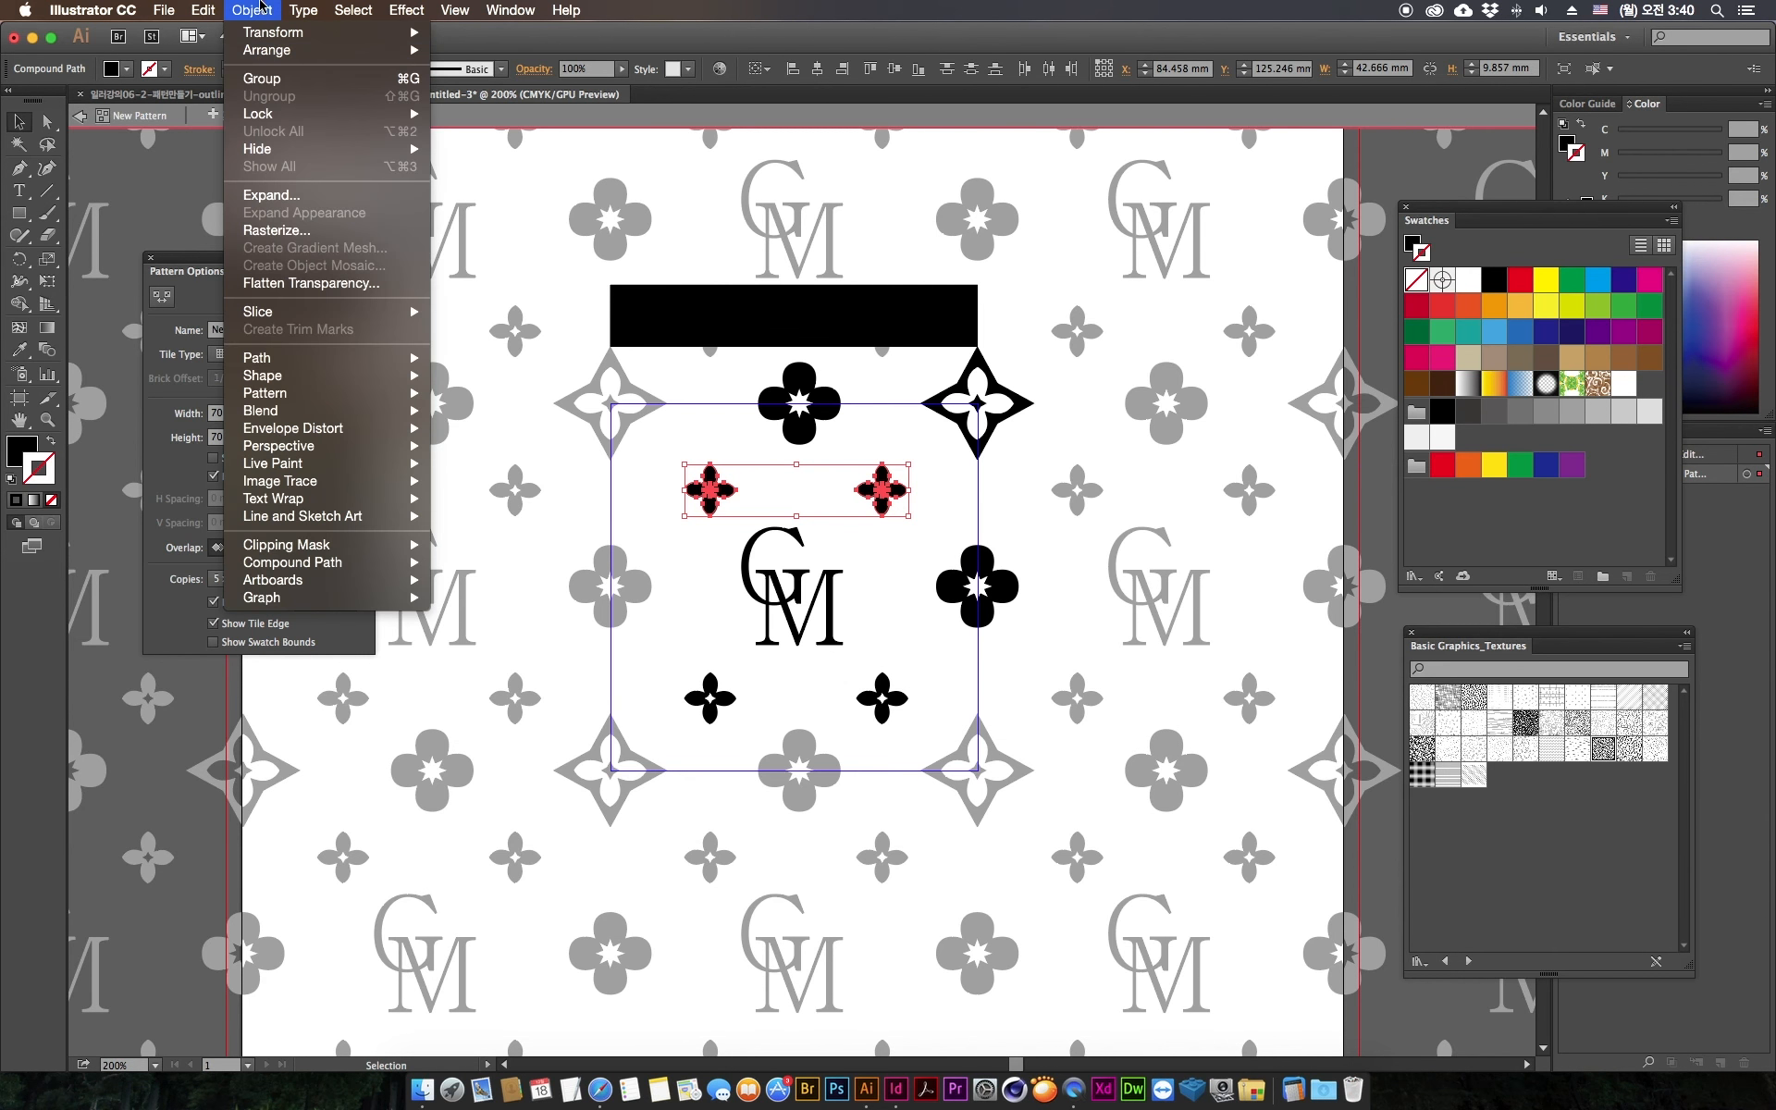
click(268, 79)
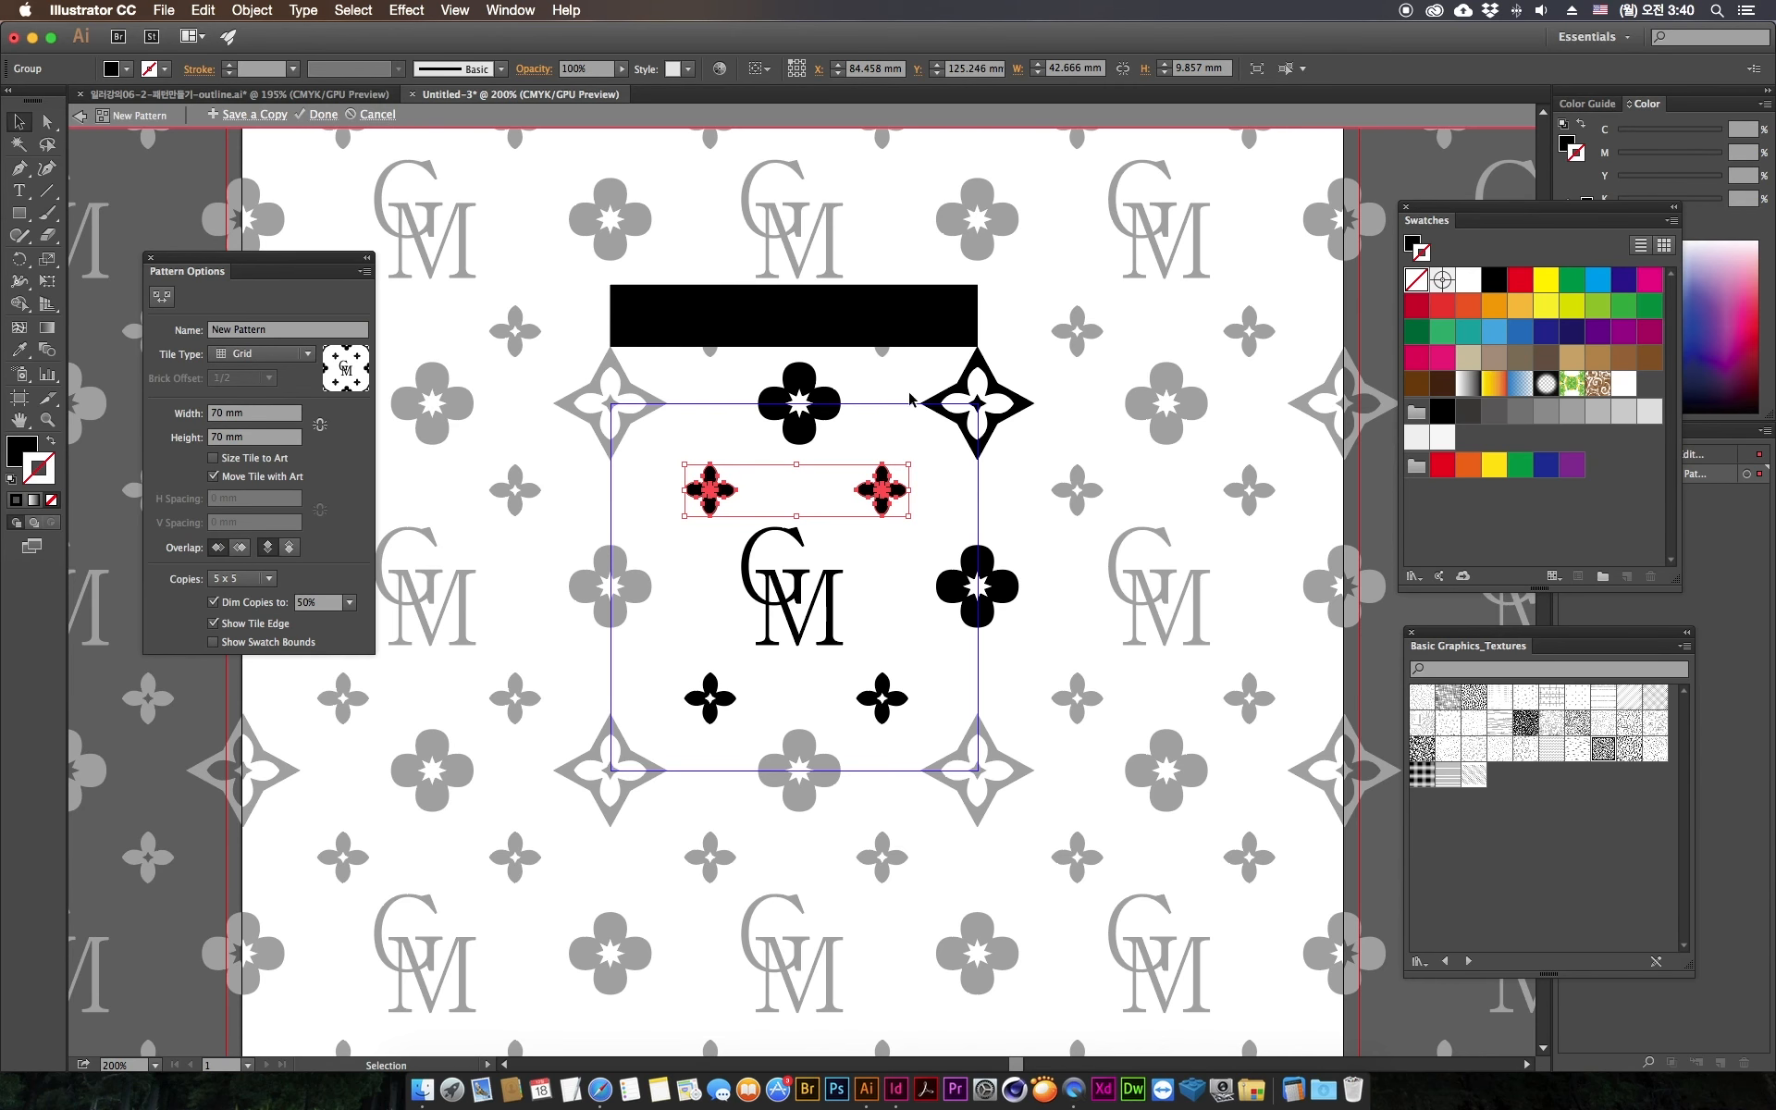
Step: Try to align the upper flower pair and the black bar by their horizontal centres relative to the selection, and undo it
shift+click(925, 319)
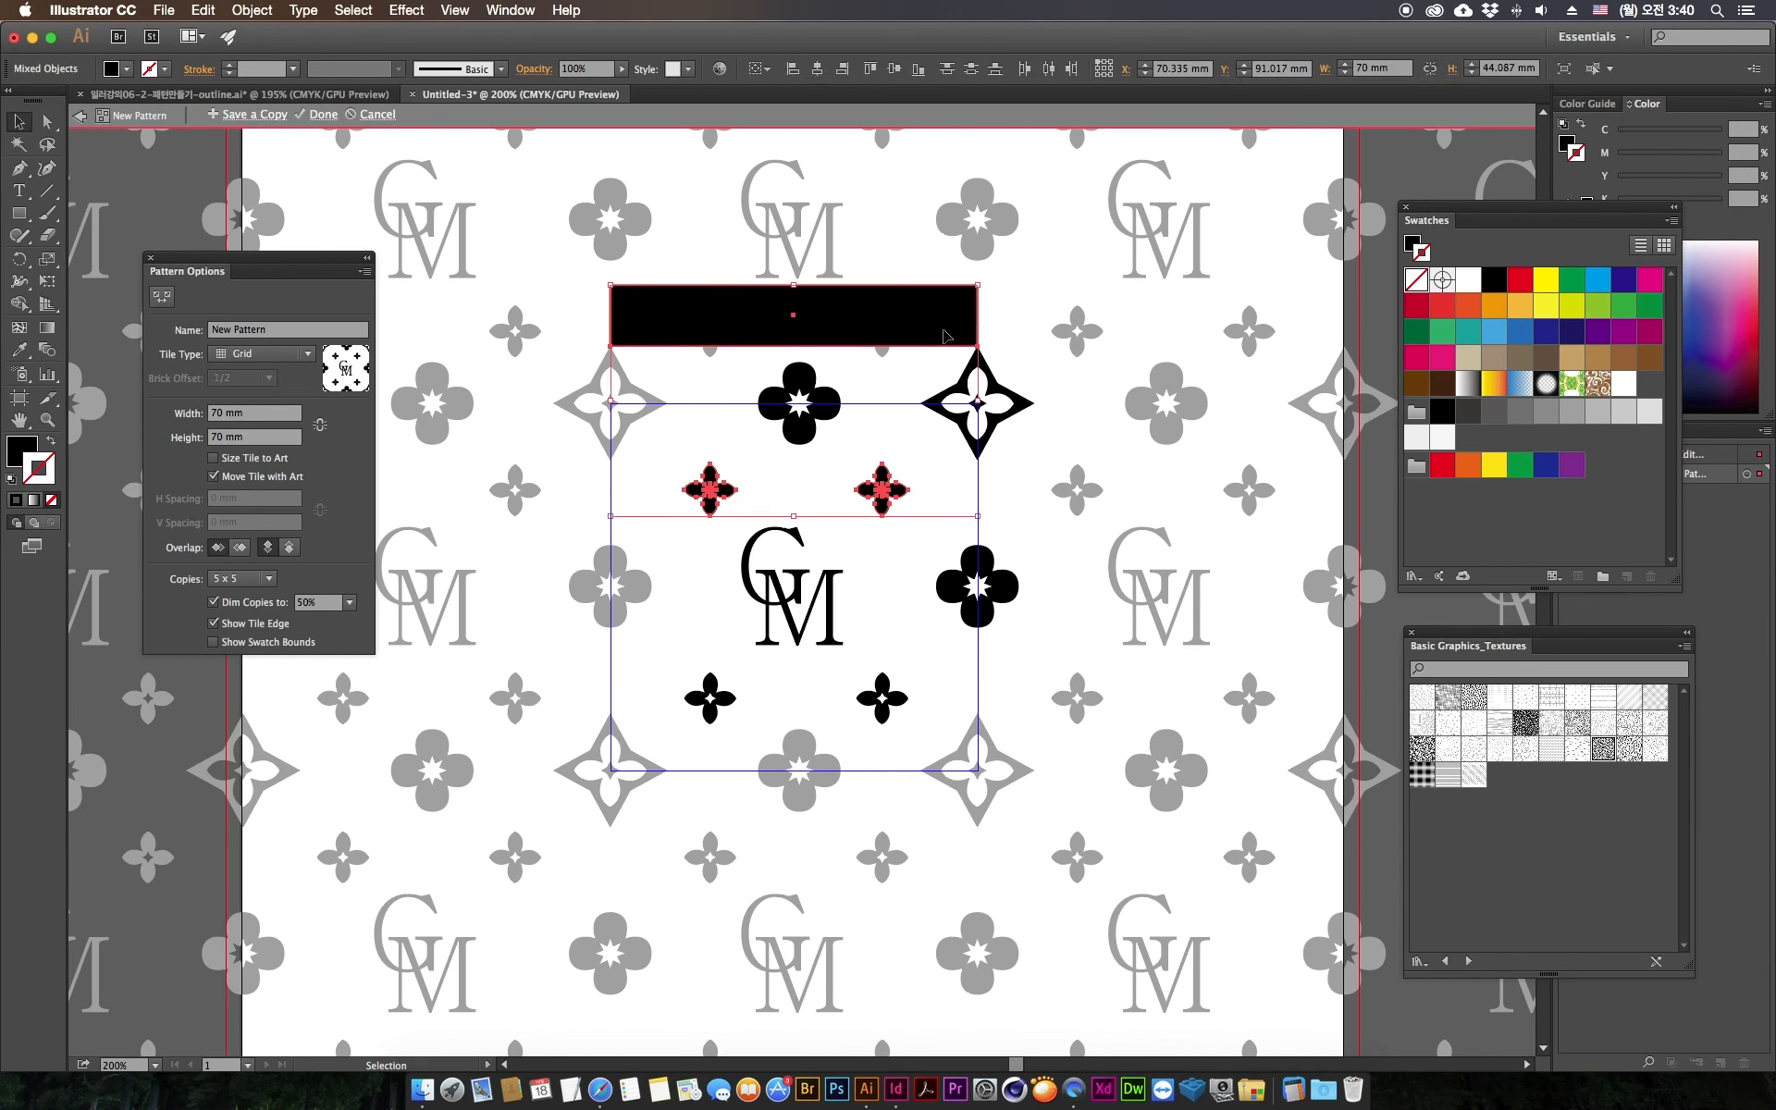
click(760, 68)
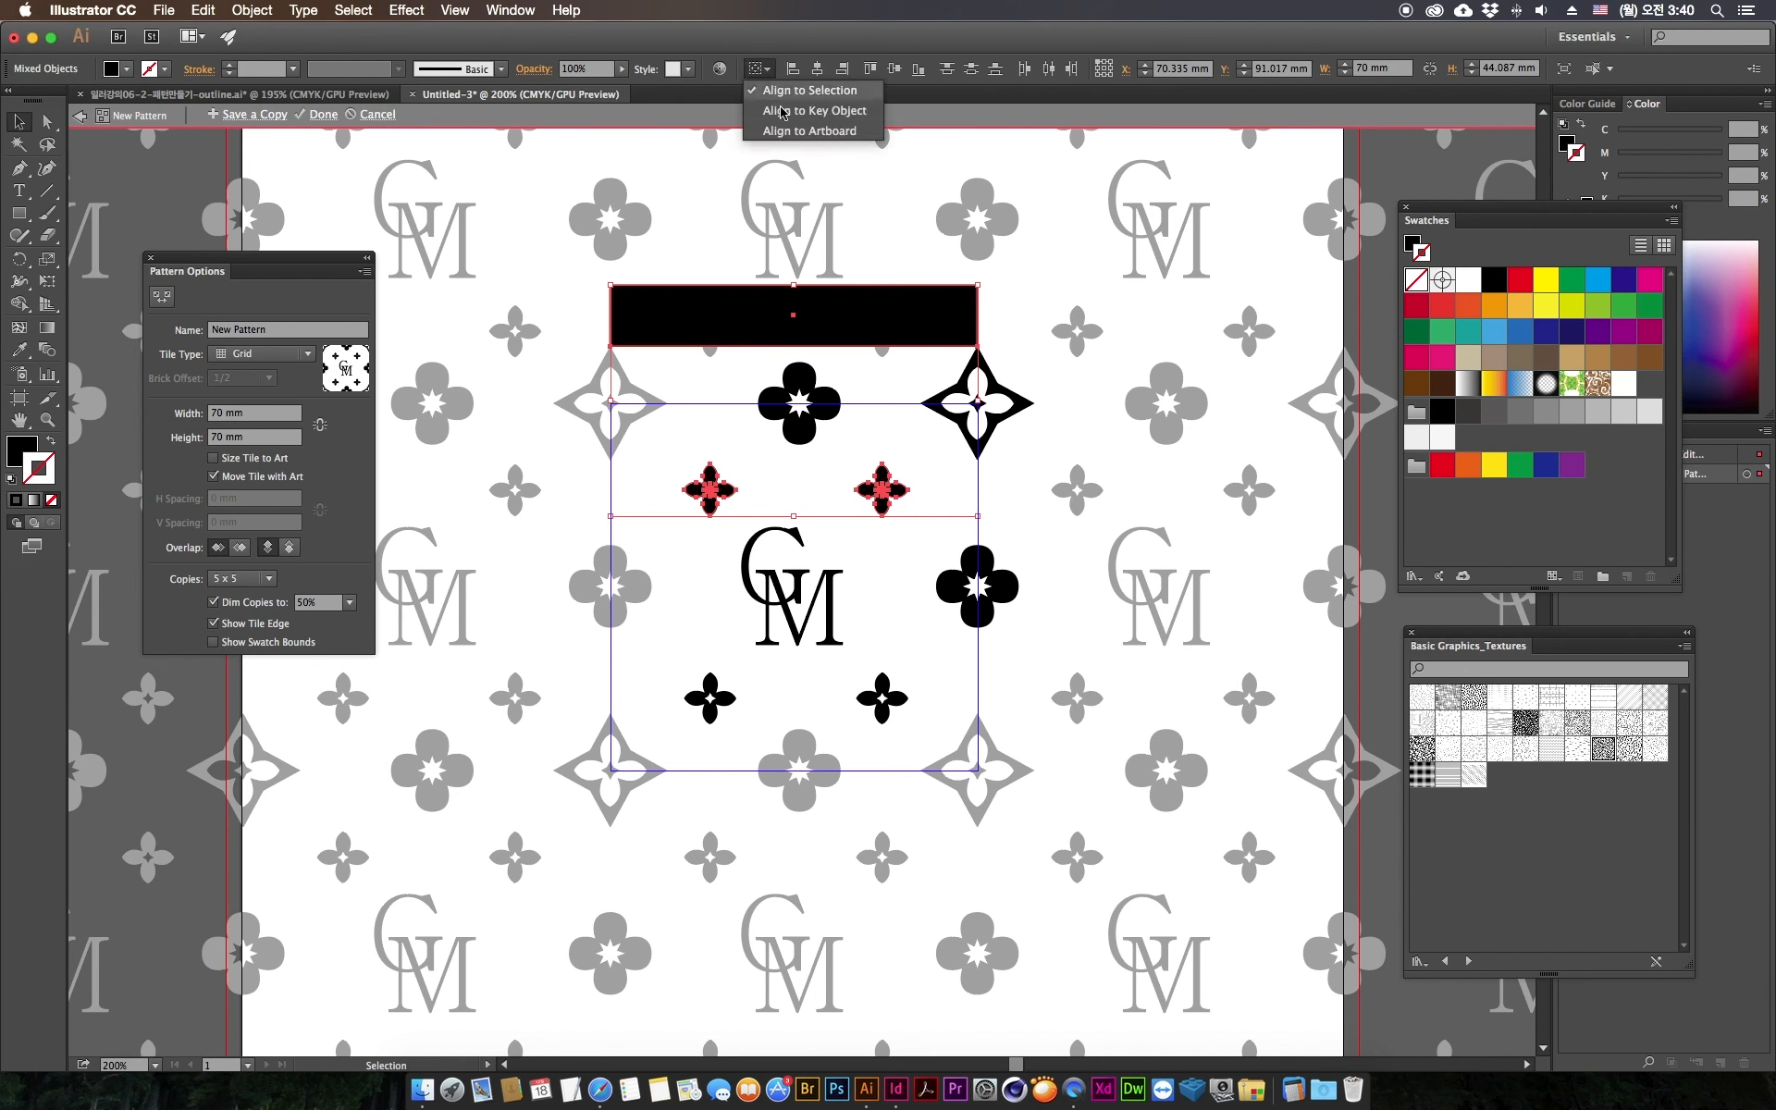
click(854, 93)
click(817, 68)
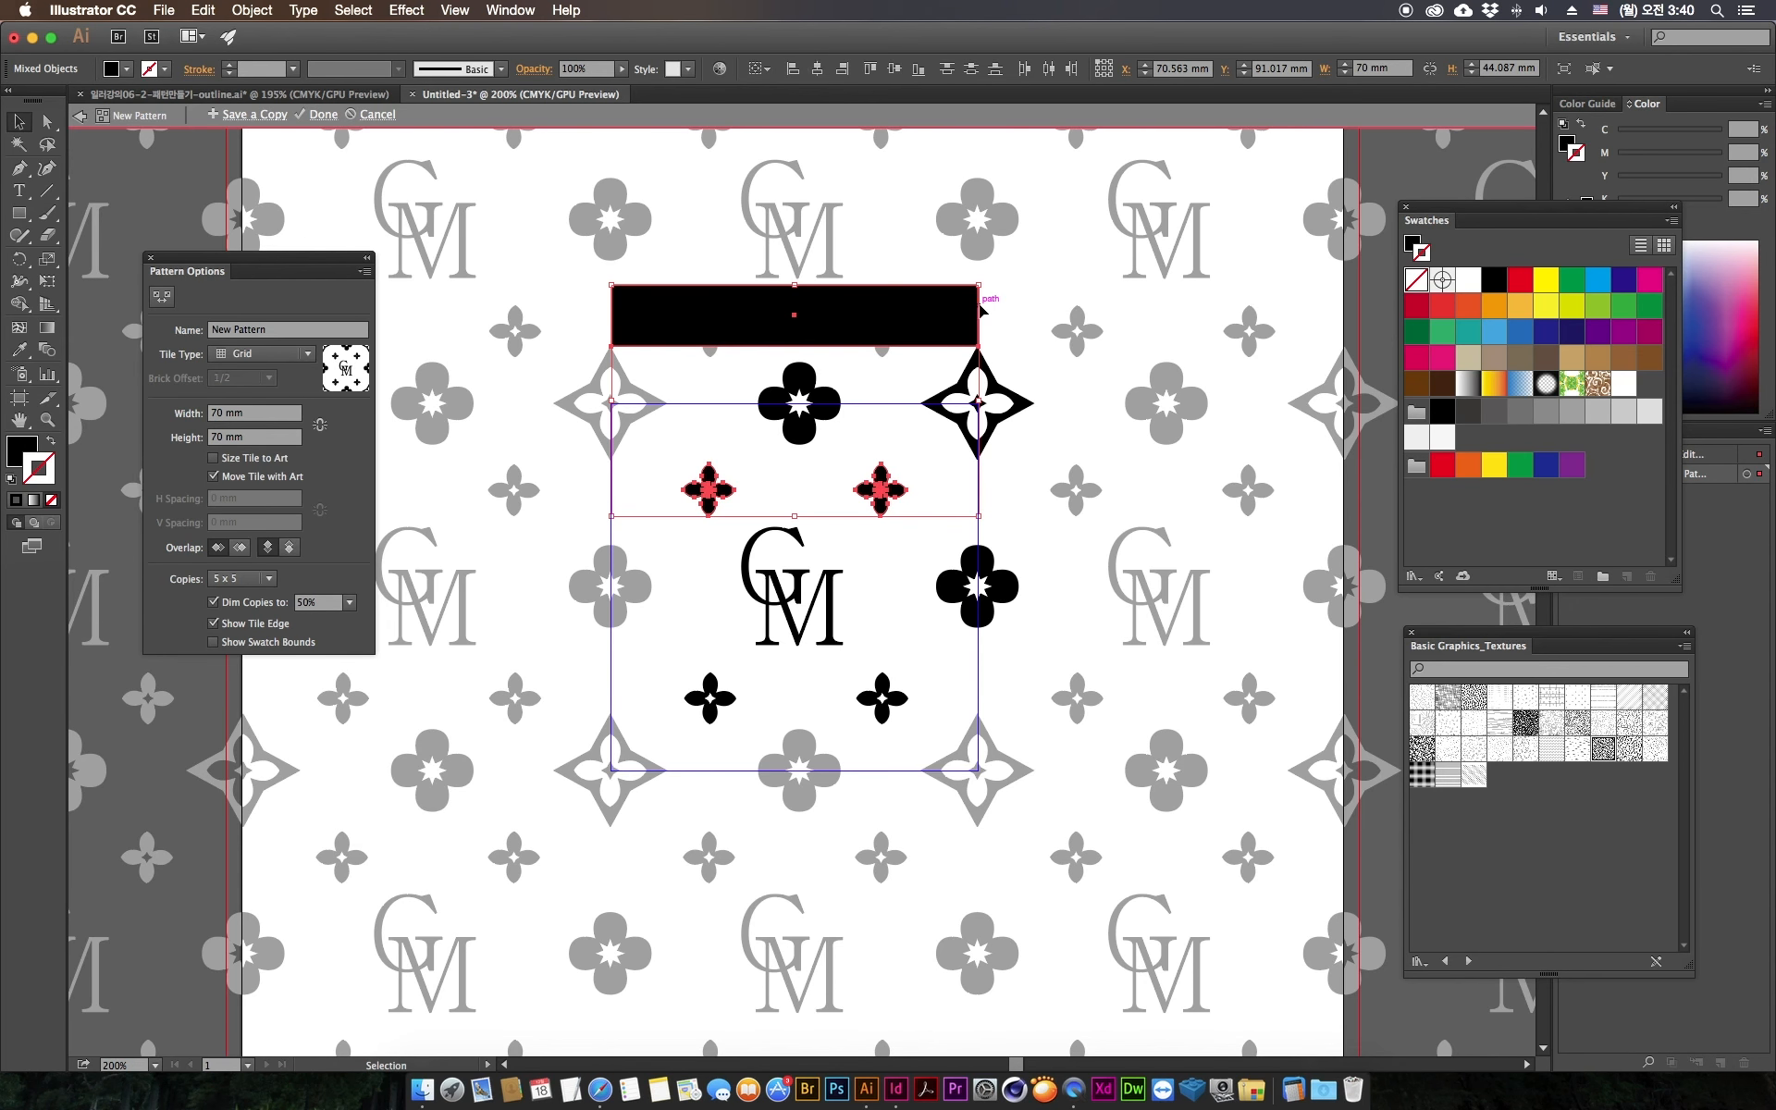
key(super)
key(super+z)
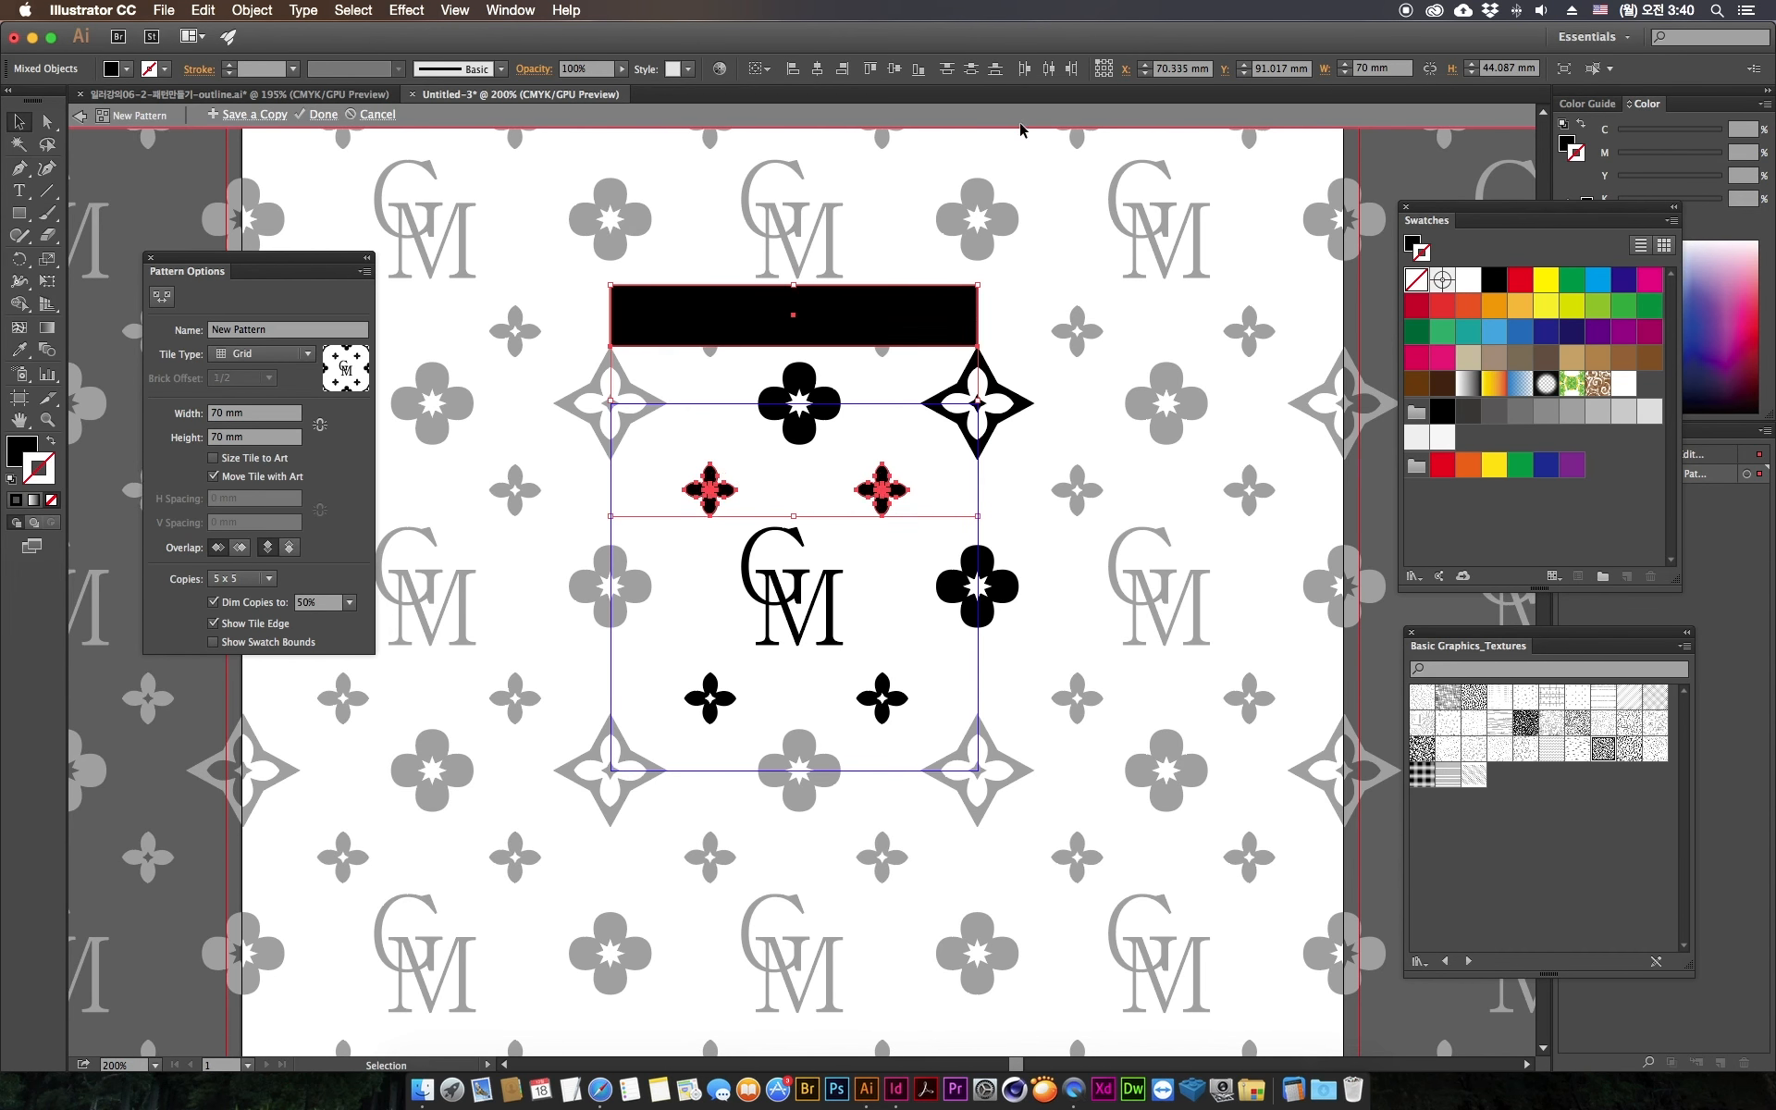
Step: Move the grouped upper flower pair about 12.4 mm straight to the right, off the tile's centre
click(905, 573)
drag(886, 492, 953, 503)
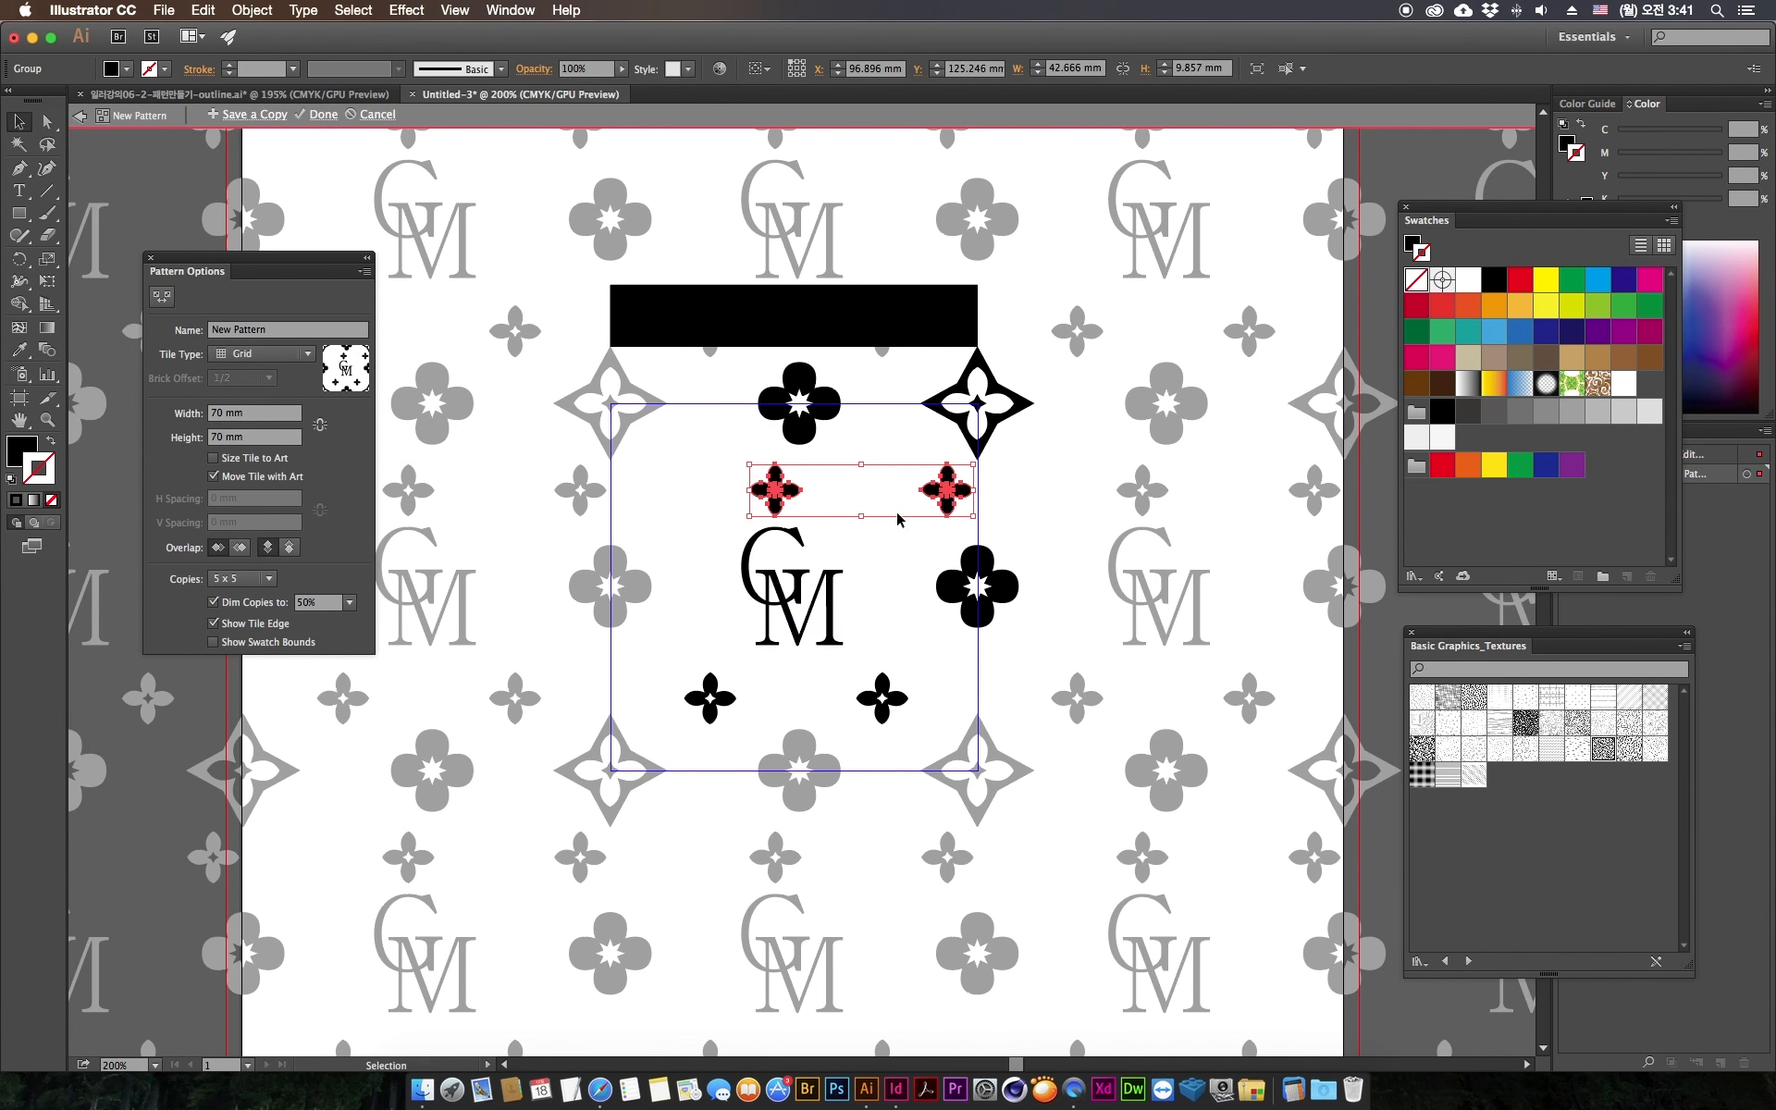
shift+click(929, 326)
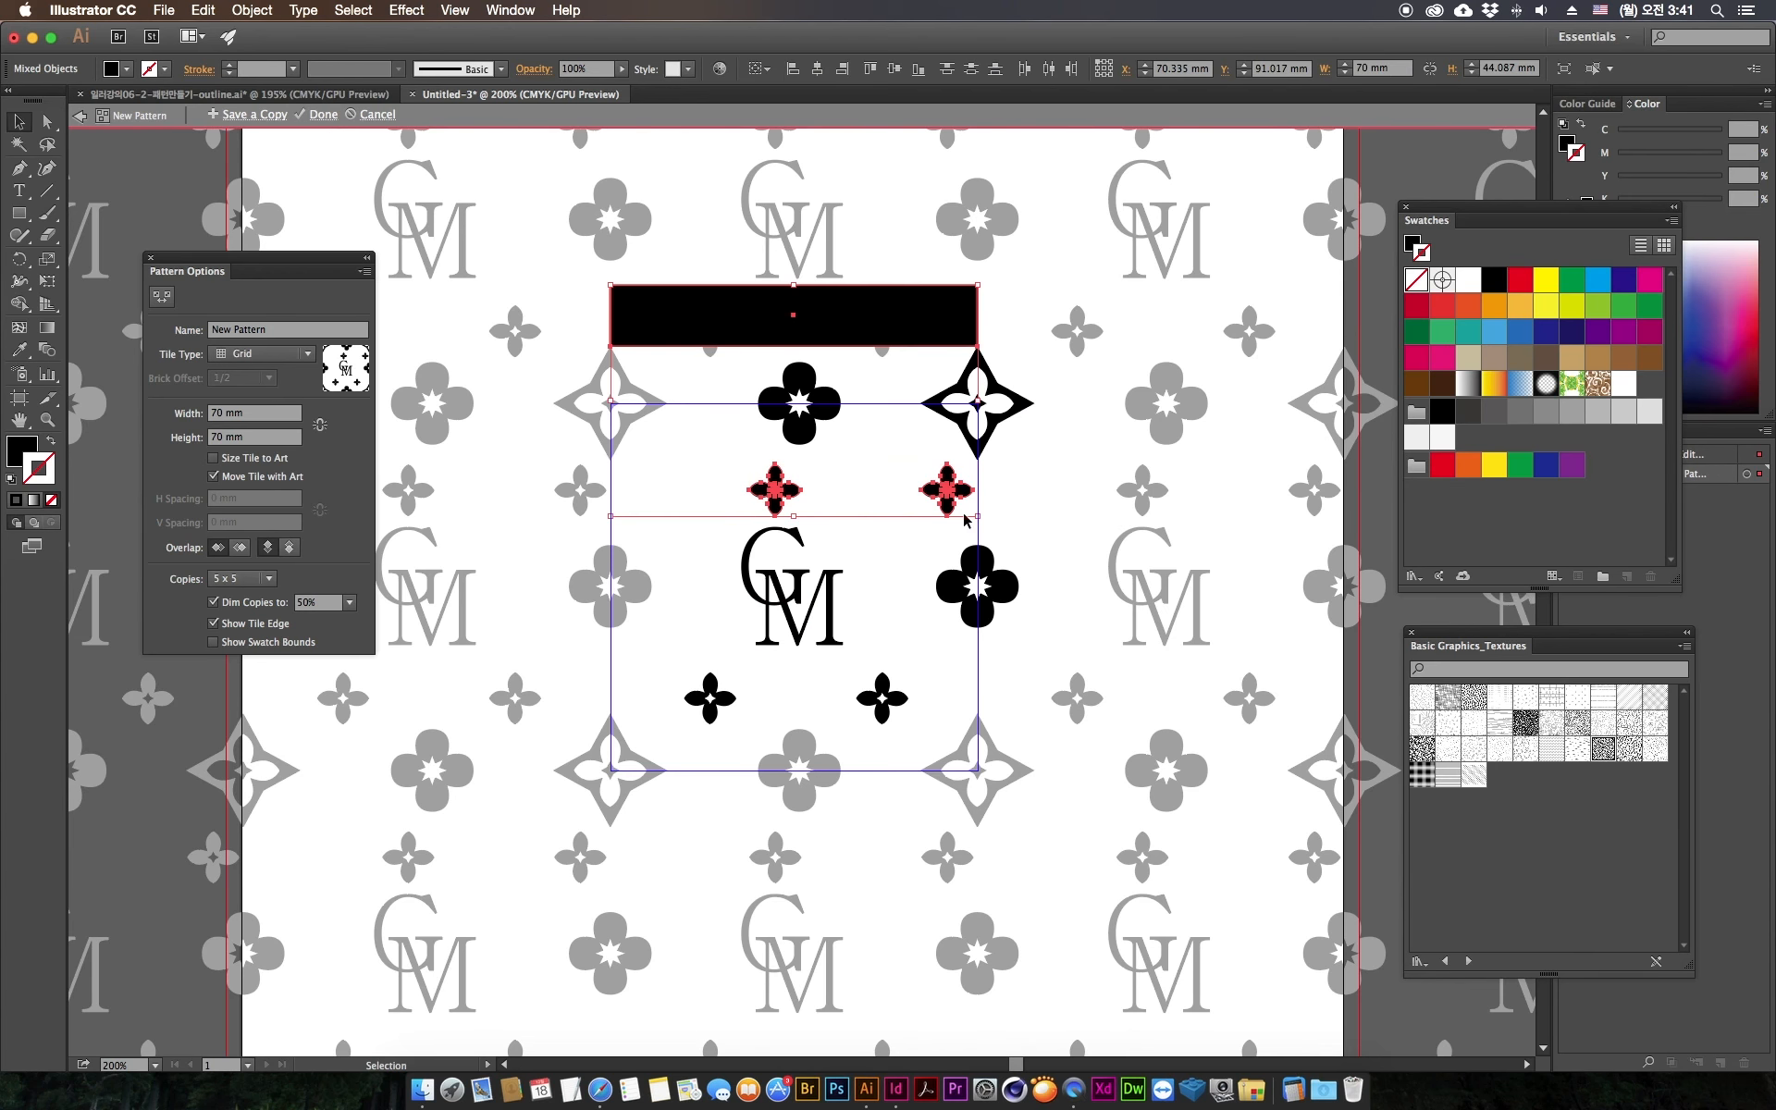
click(890, 479)
click(955, 501)
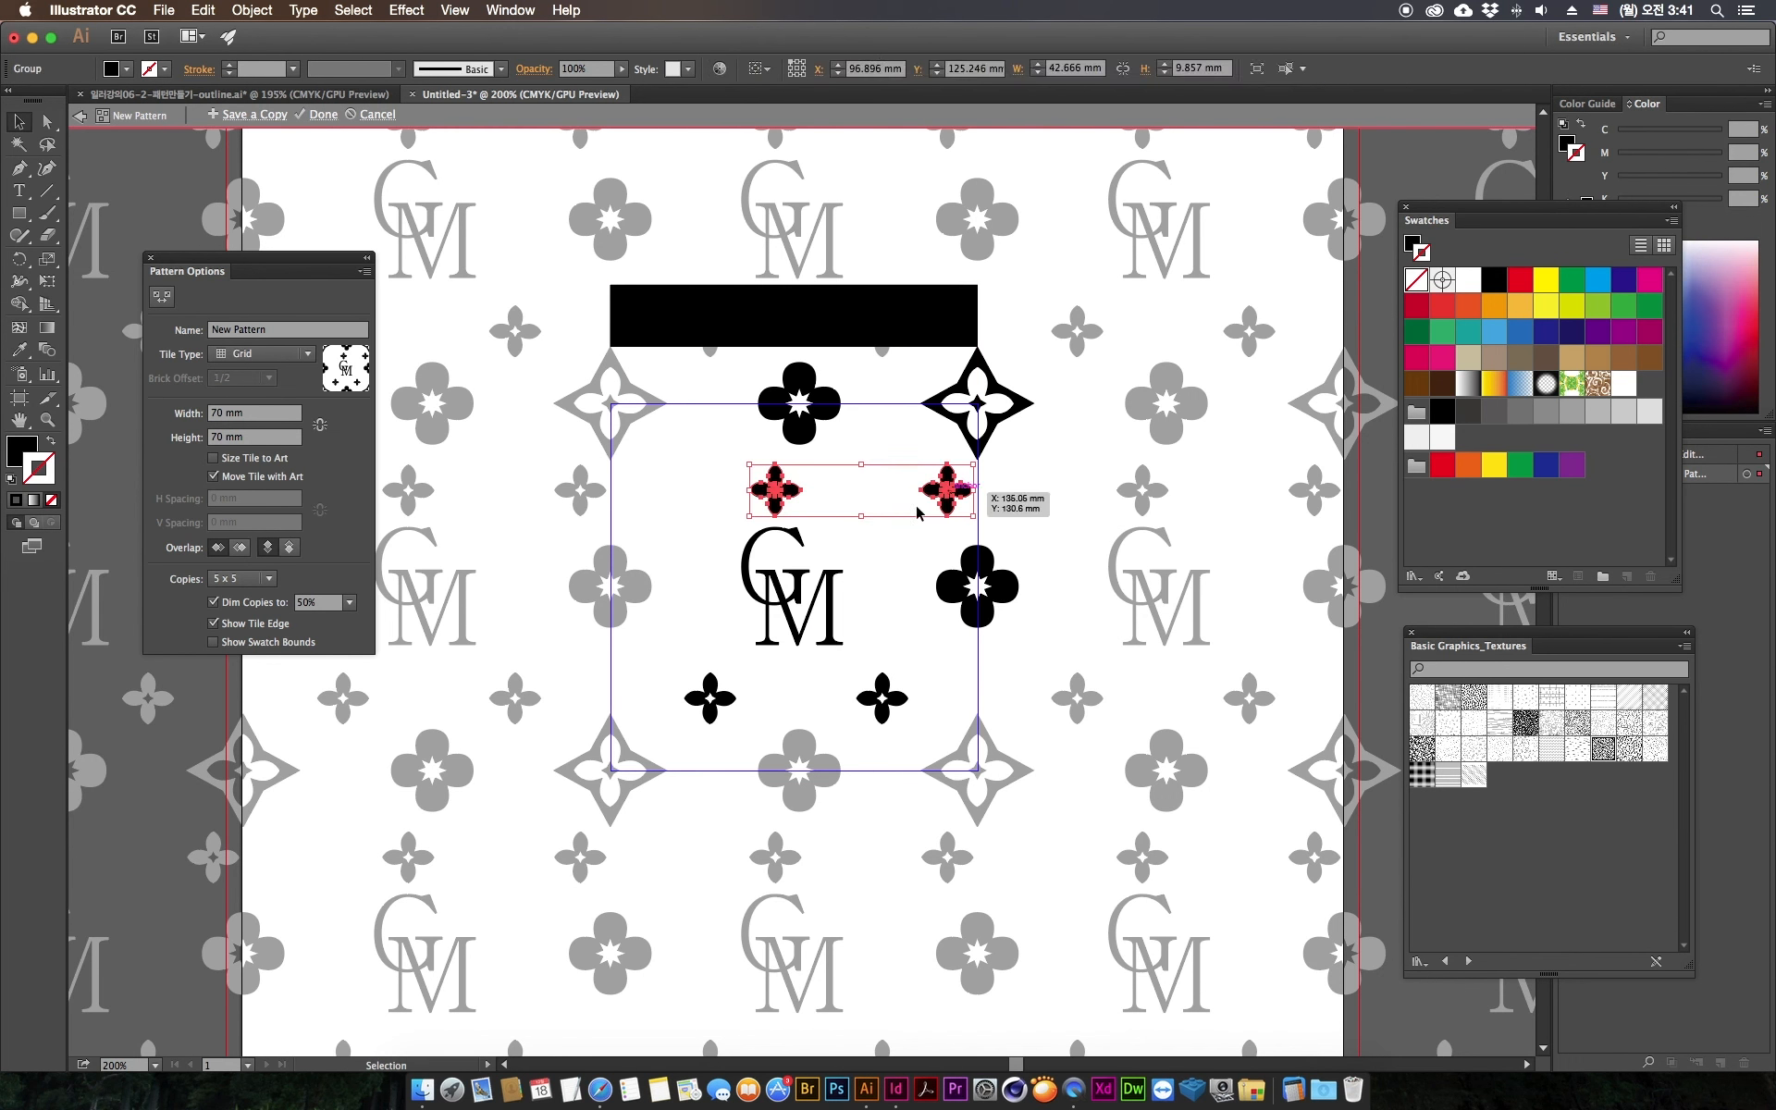
Step: Centre the upper flower pair horizontally on the 70 mm wide black bar, using the bar as the key object
shift+click(902, 307)
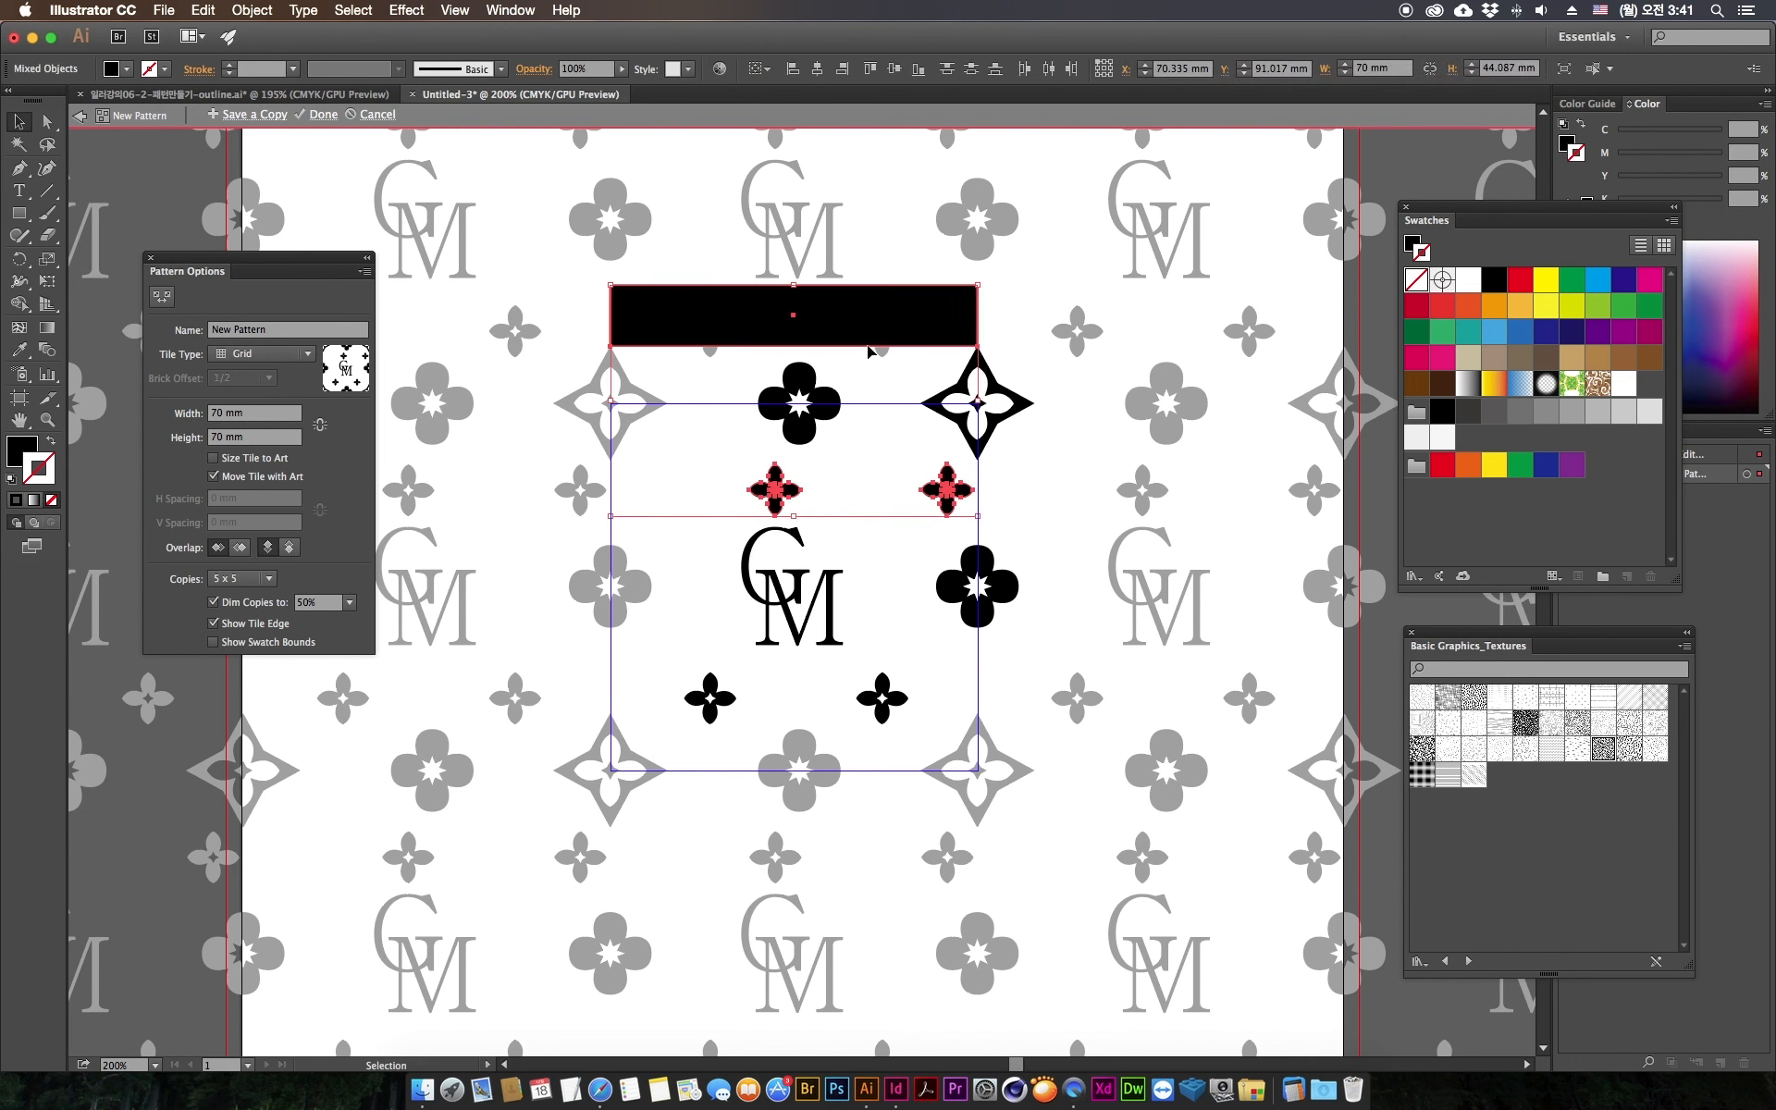
click(820, 68)
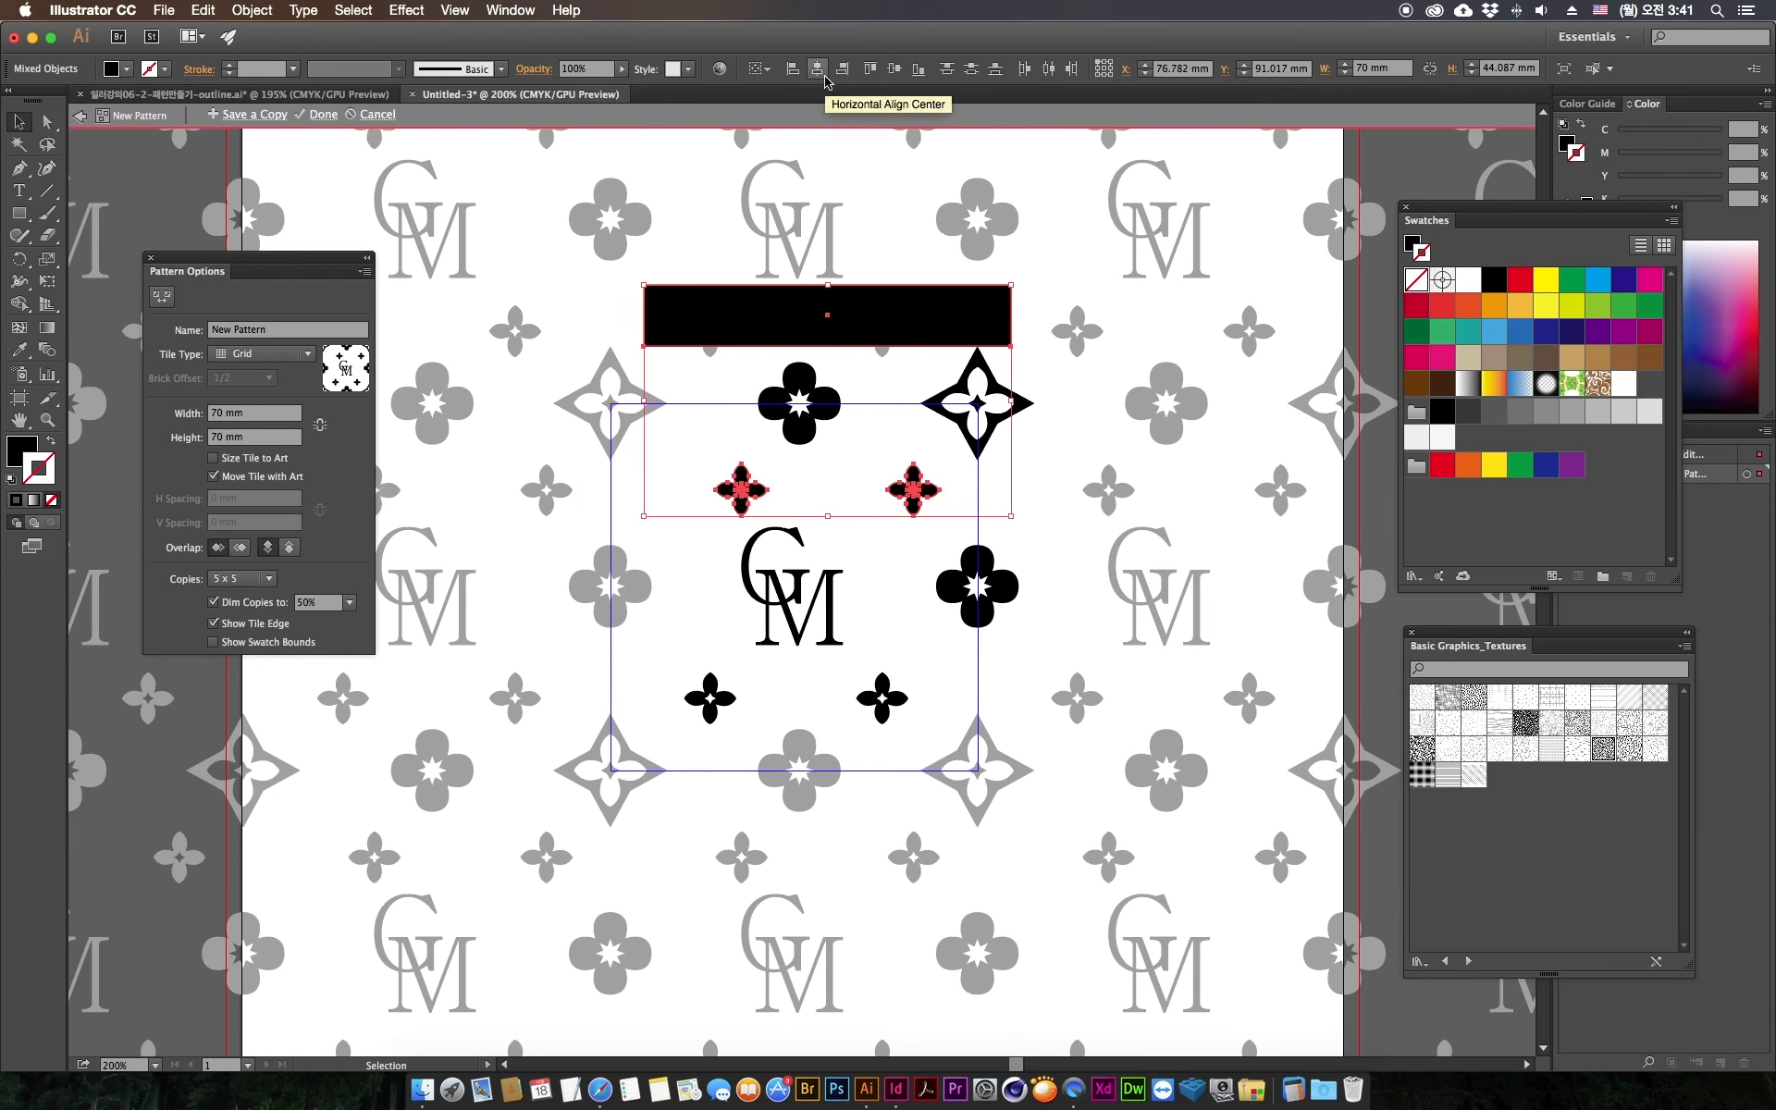
key(super+z)
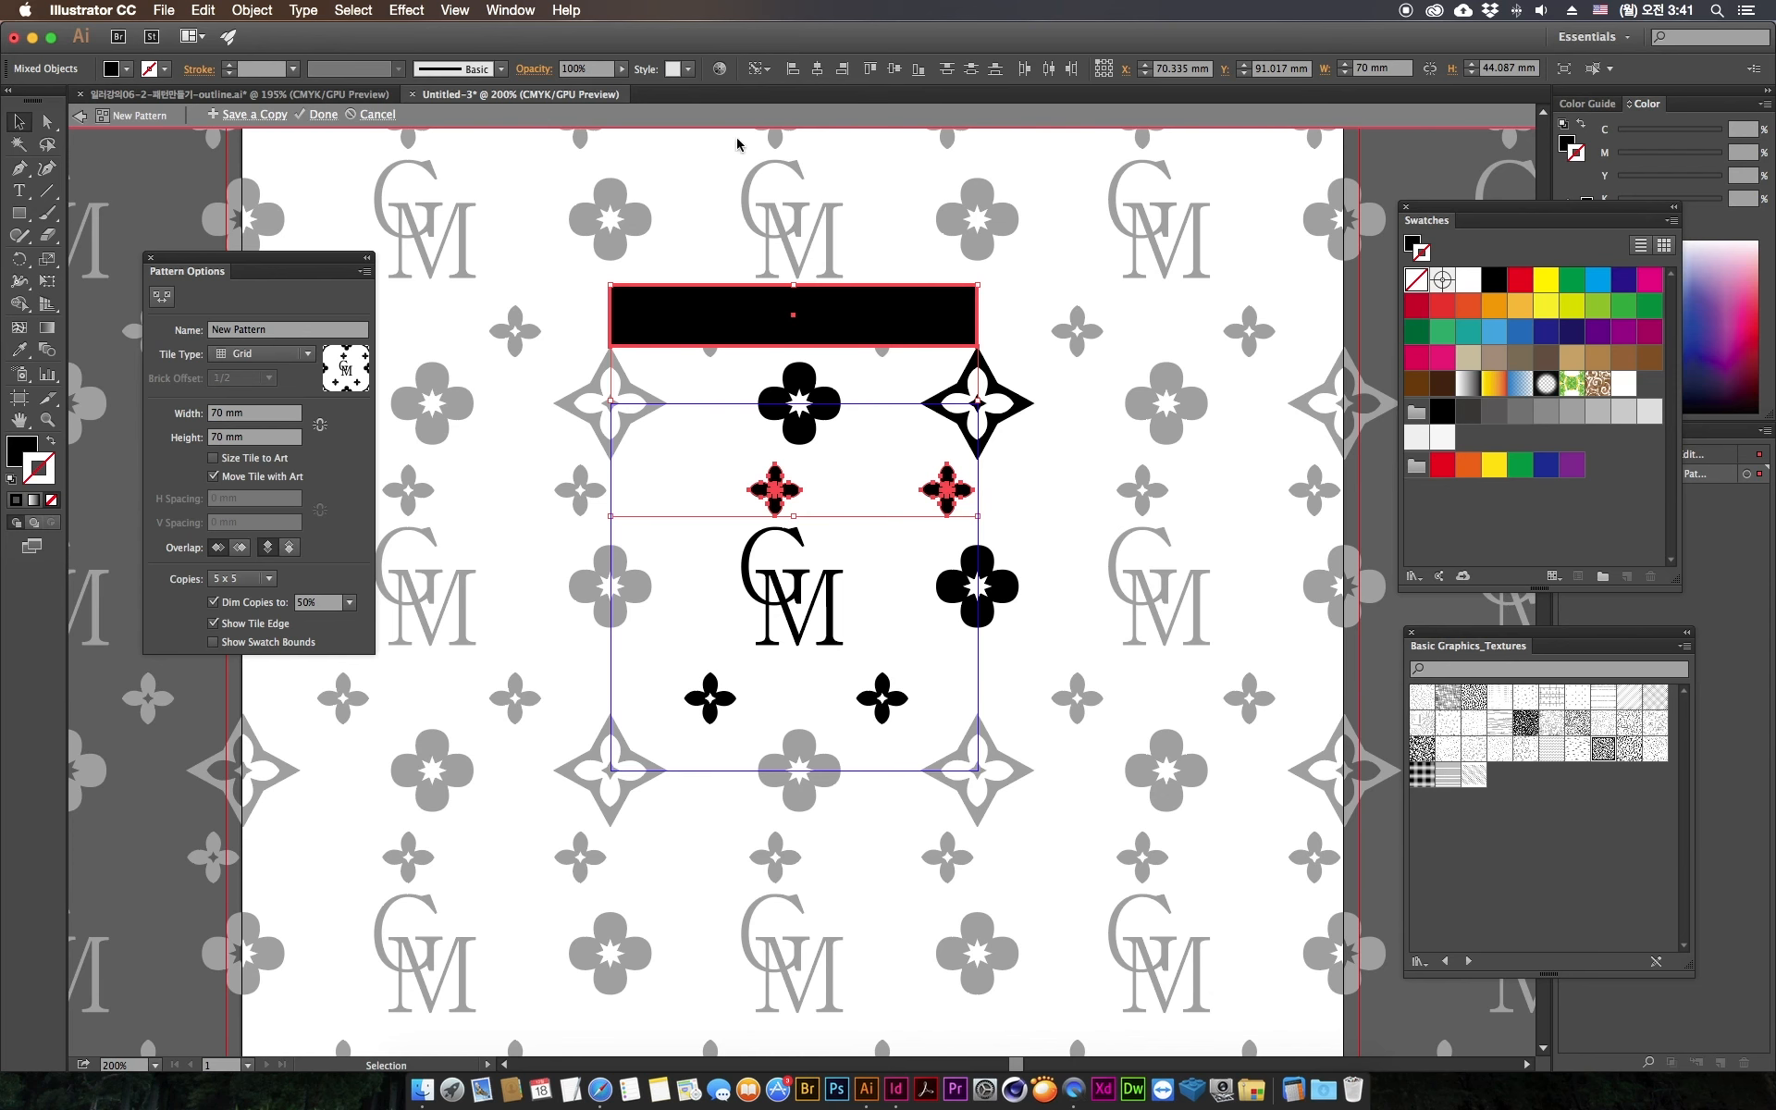
click(818, 70)
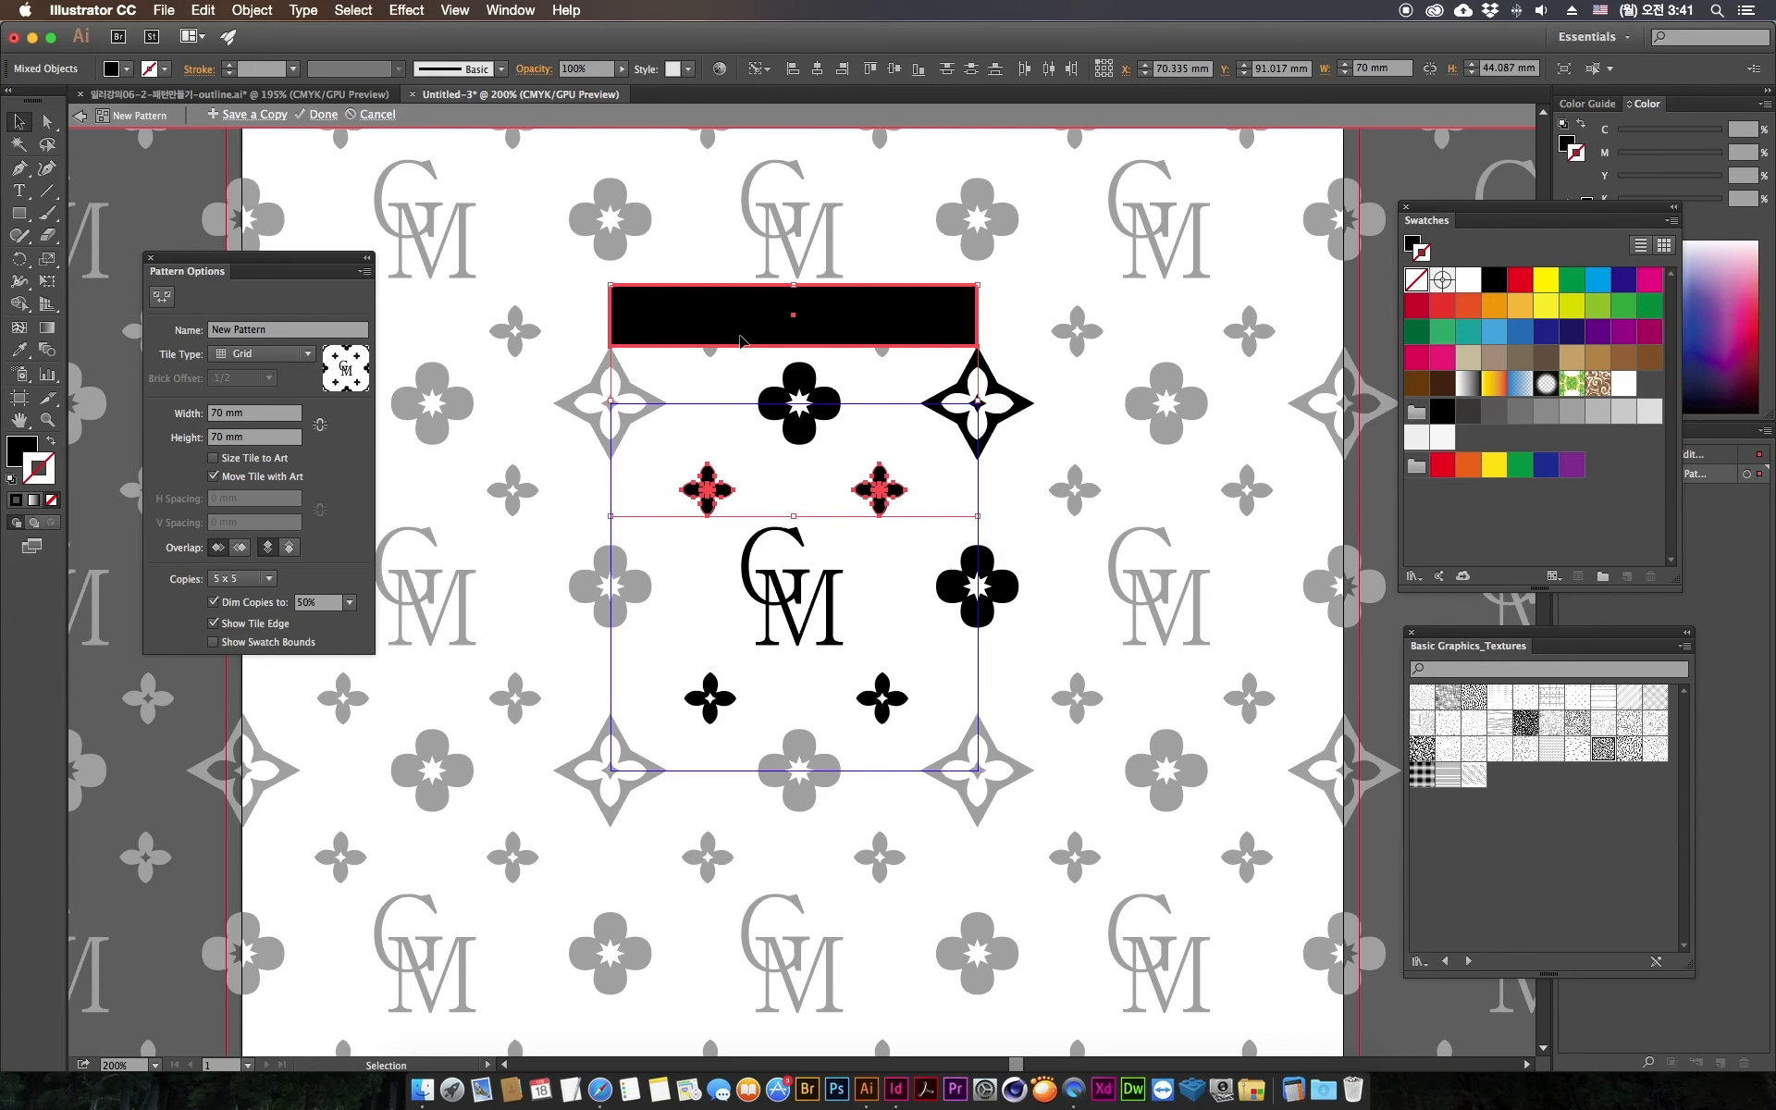
Step: Delete the two lower small four-petalled flowers below the GM monogram
click(694, 643)
click(705, 700)
click(899, 705)
key(Delete)
click(710, 698)
key(Delete)
Step: Duplicate the centred upper flower pair about 39.5 mm straight down, below the GM monogram
click(893, 501)
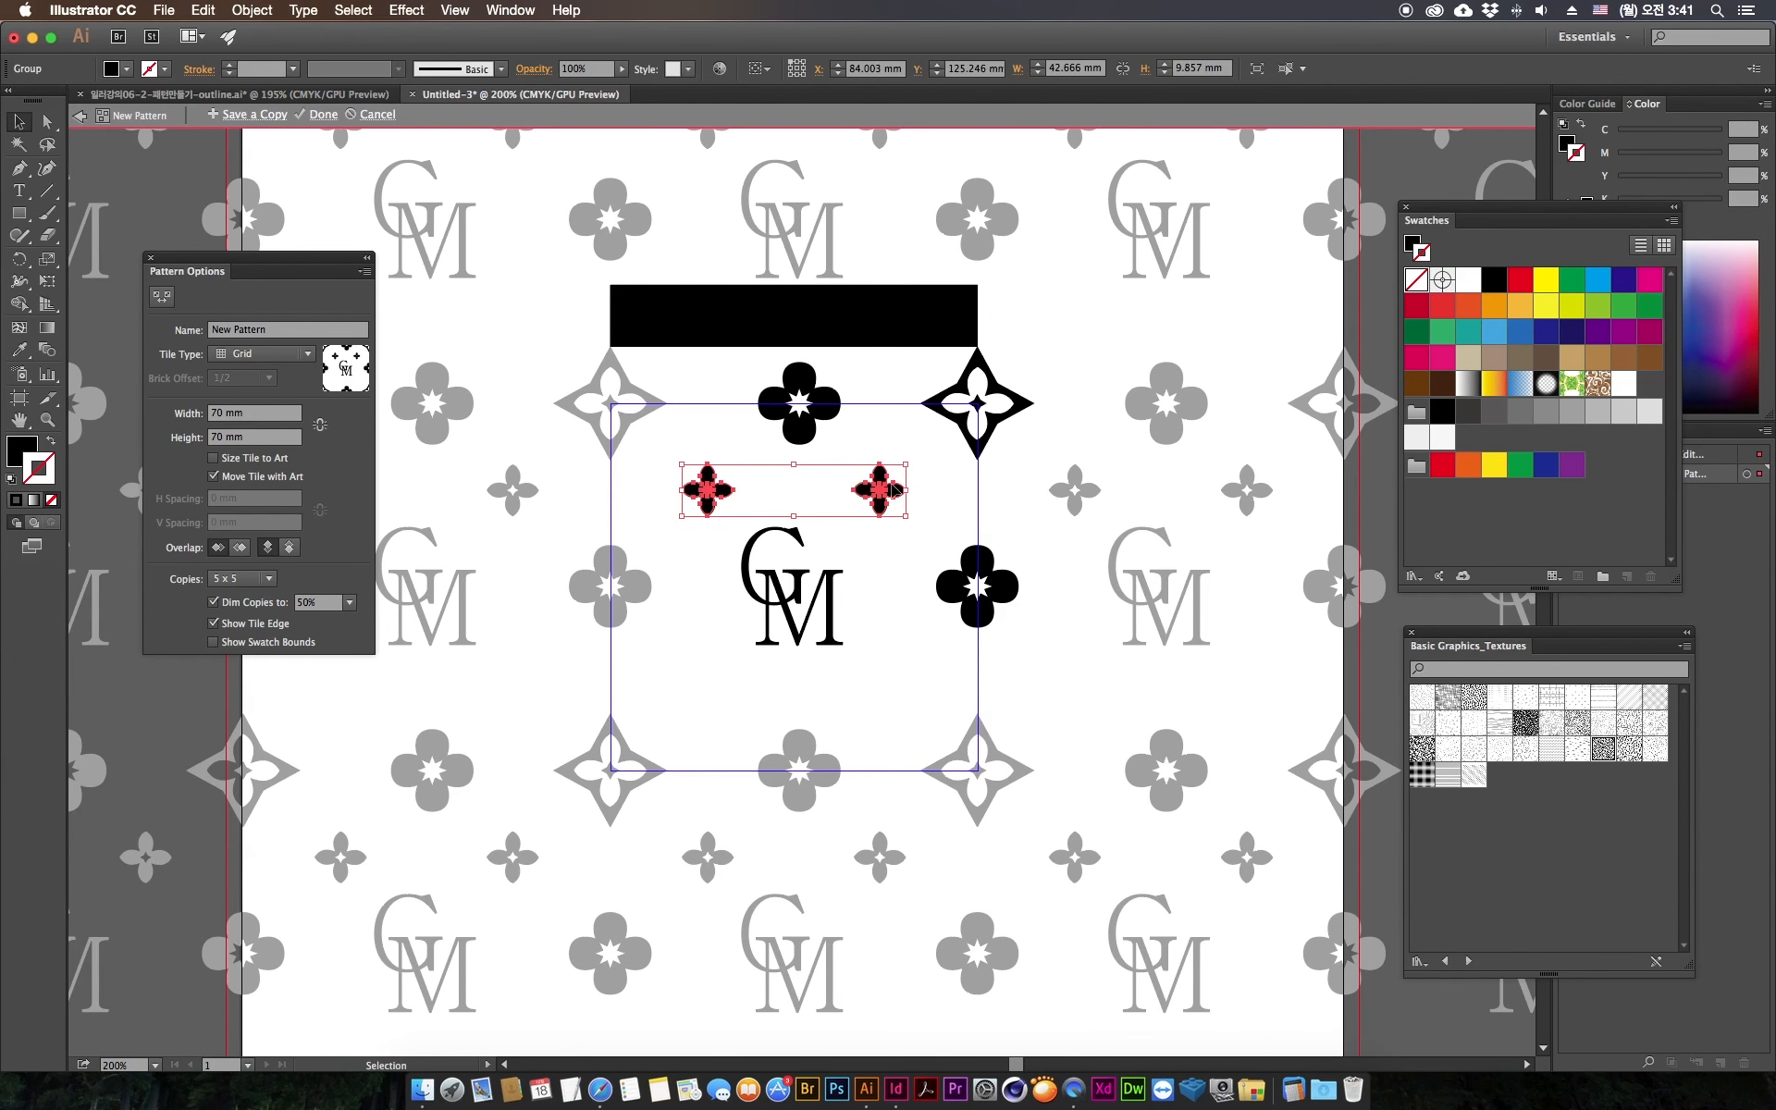
drag(877, 520, 871, 694)
click(936, 468)
Step: Rework the black bar into a vertical one about 12.6 mm wide and 70 mm high, left of the tile and spanning its height
click(950, 331)
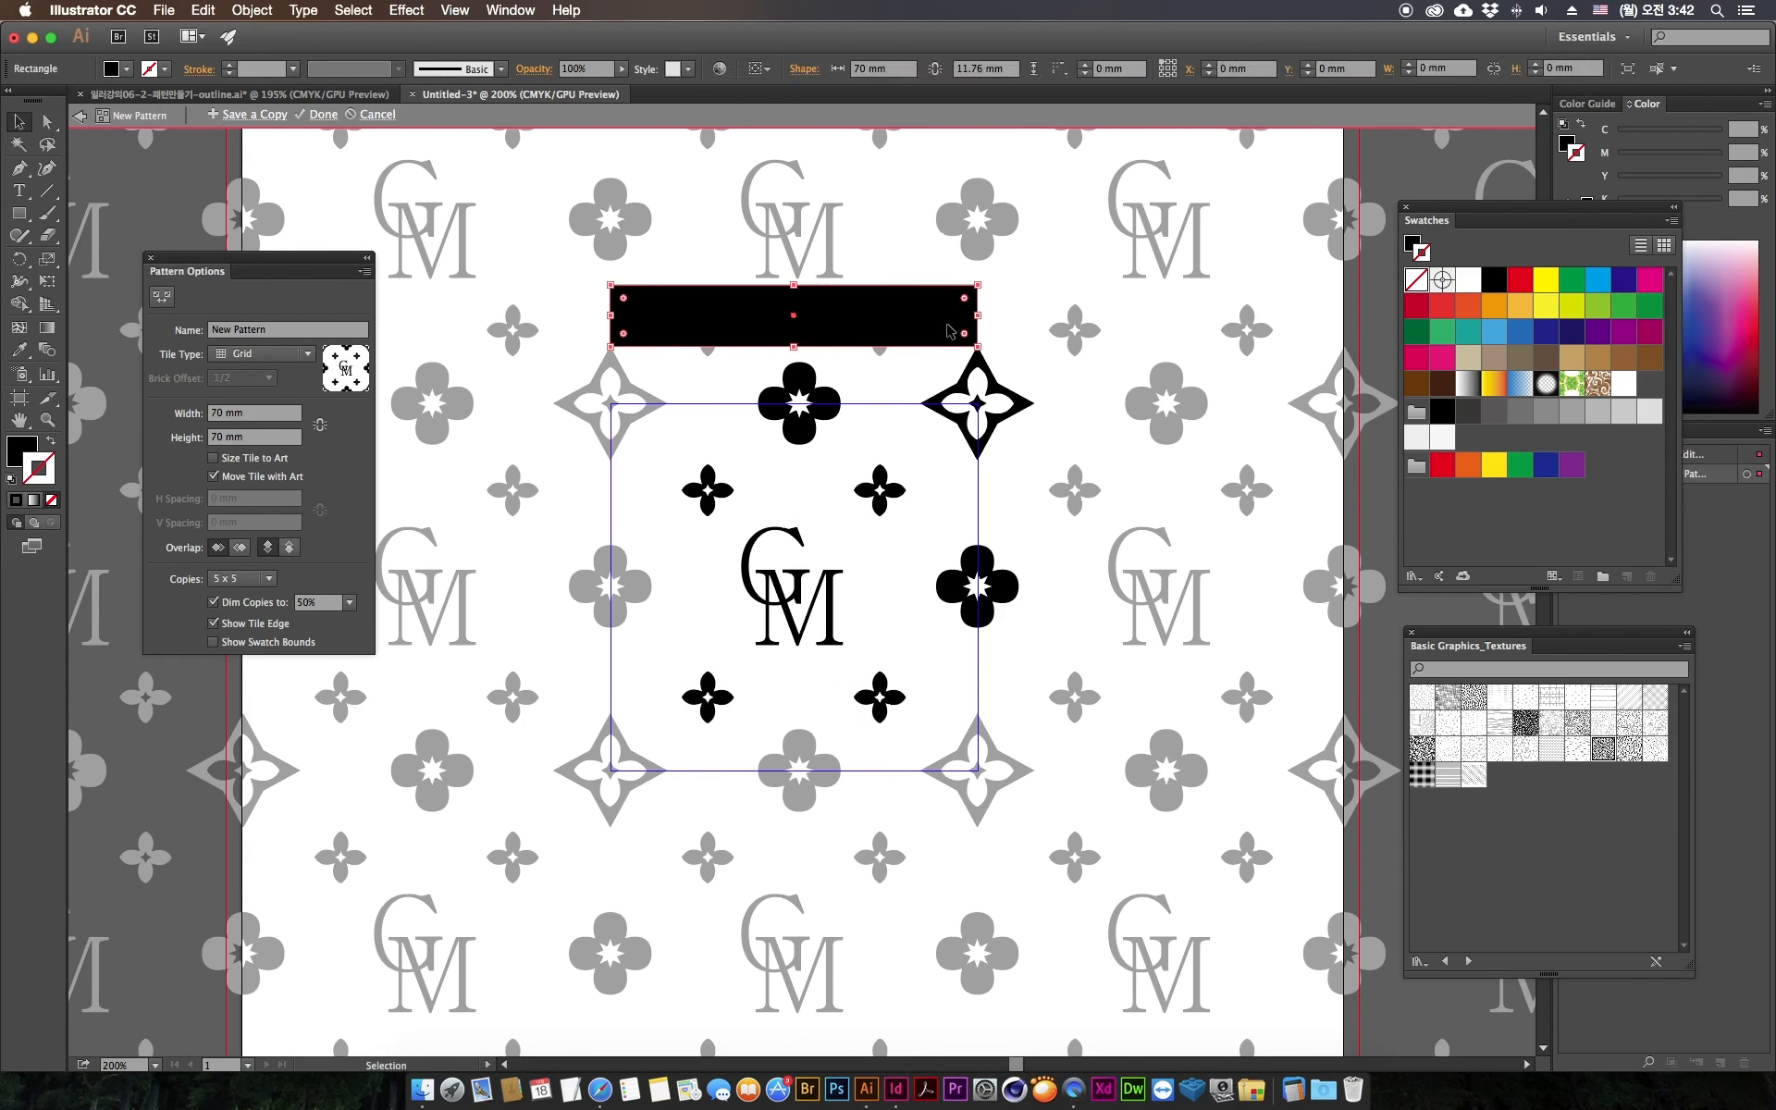
drag(917, 318, 518, 769)
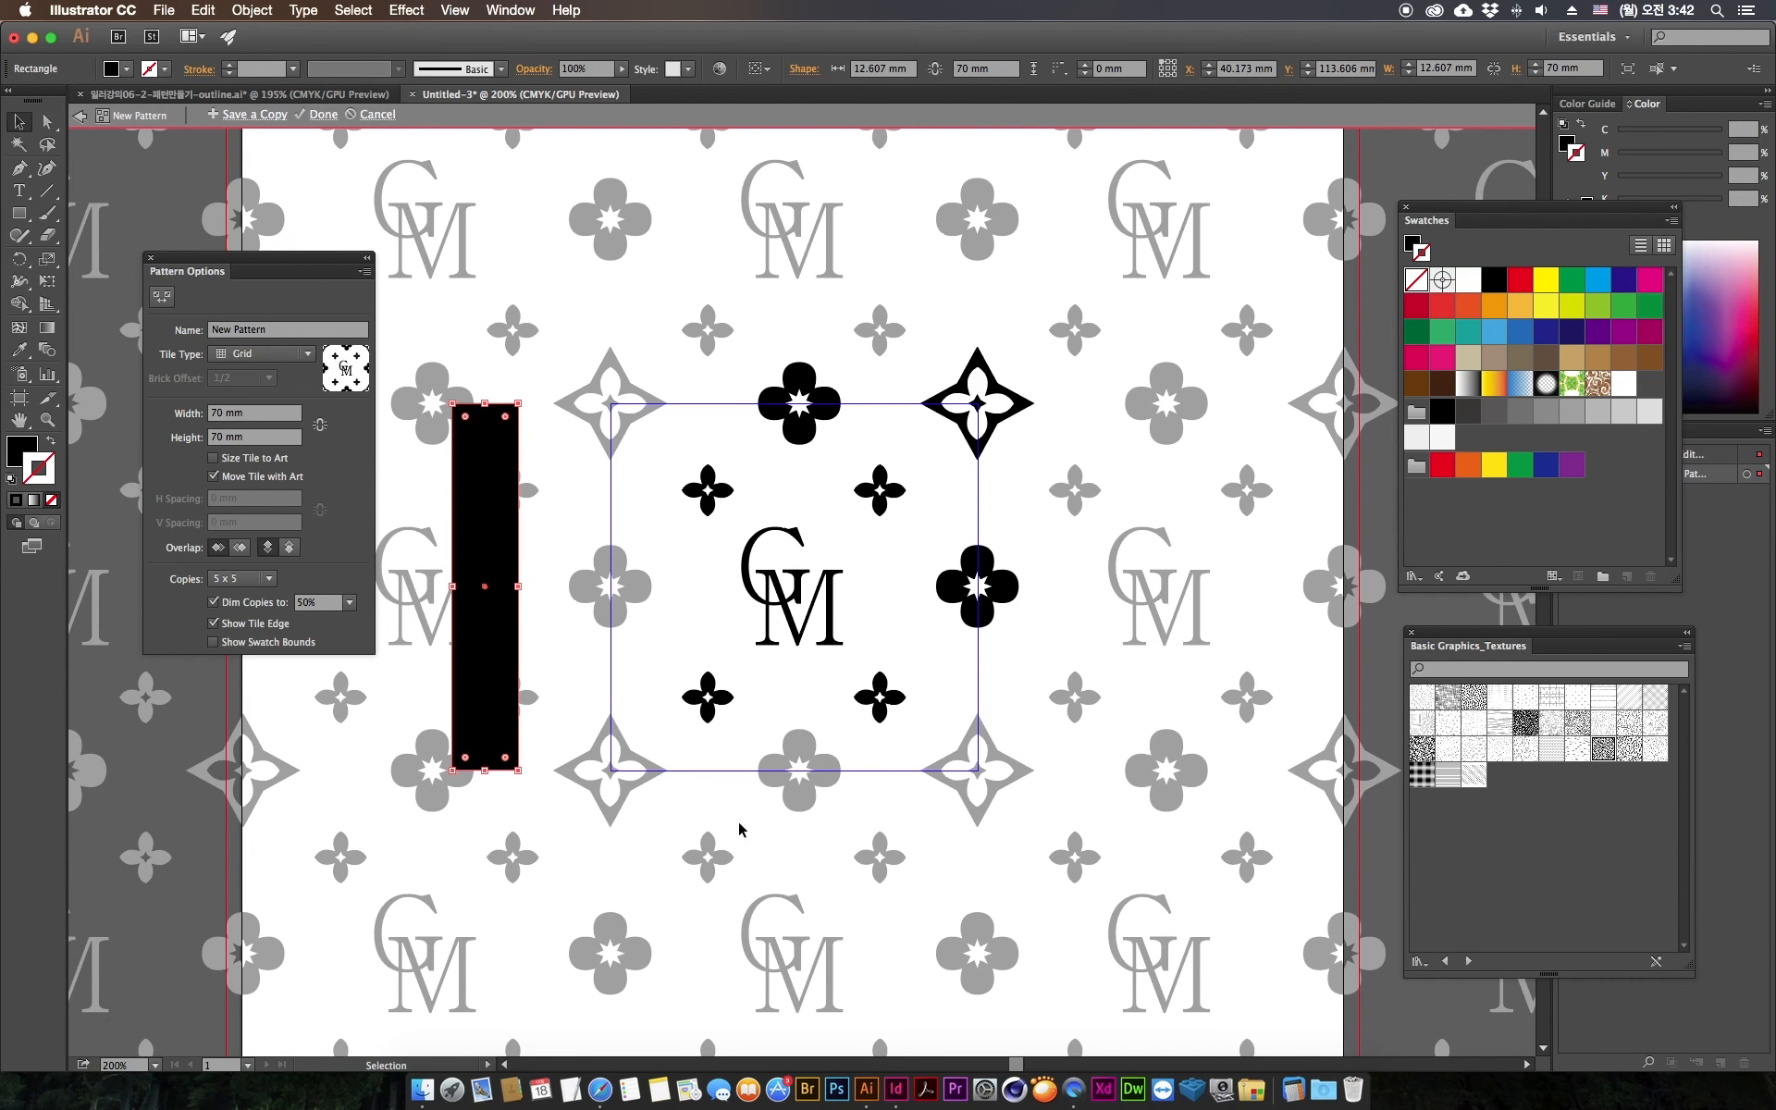
Step: Group the upper and lower small flower pairs into one group
drag(745, 521, 683, 460)
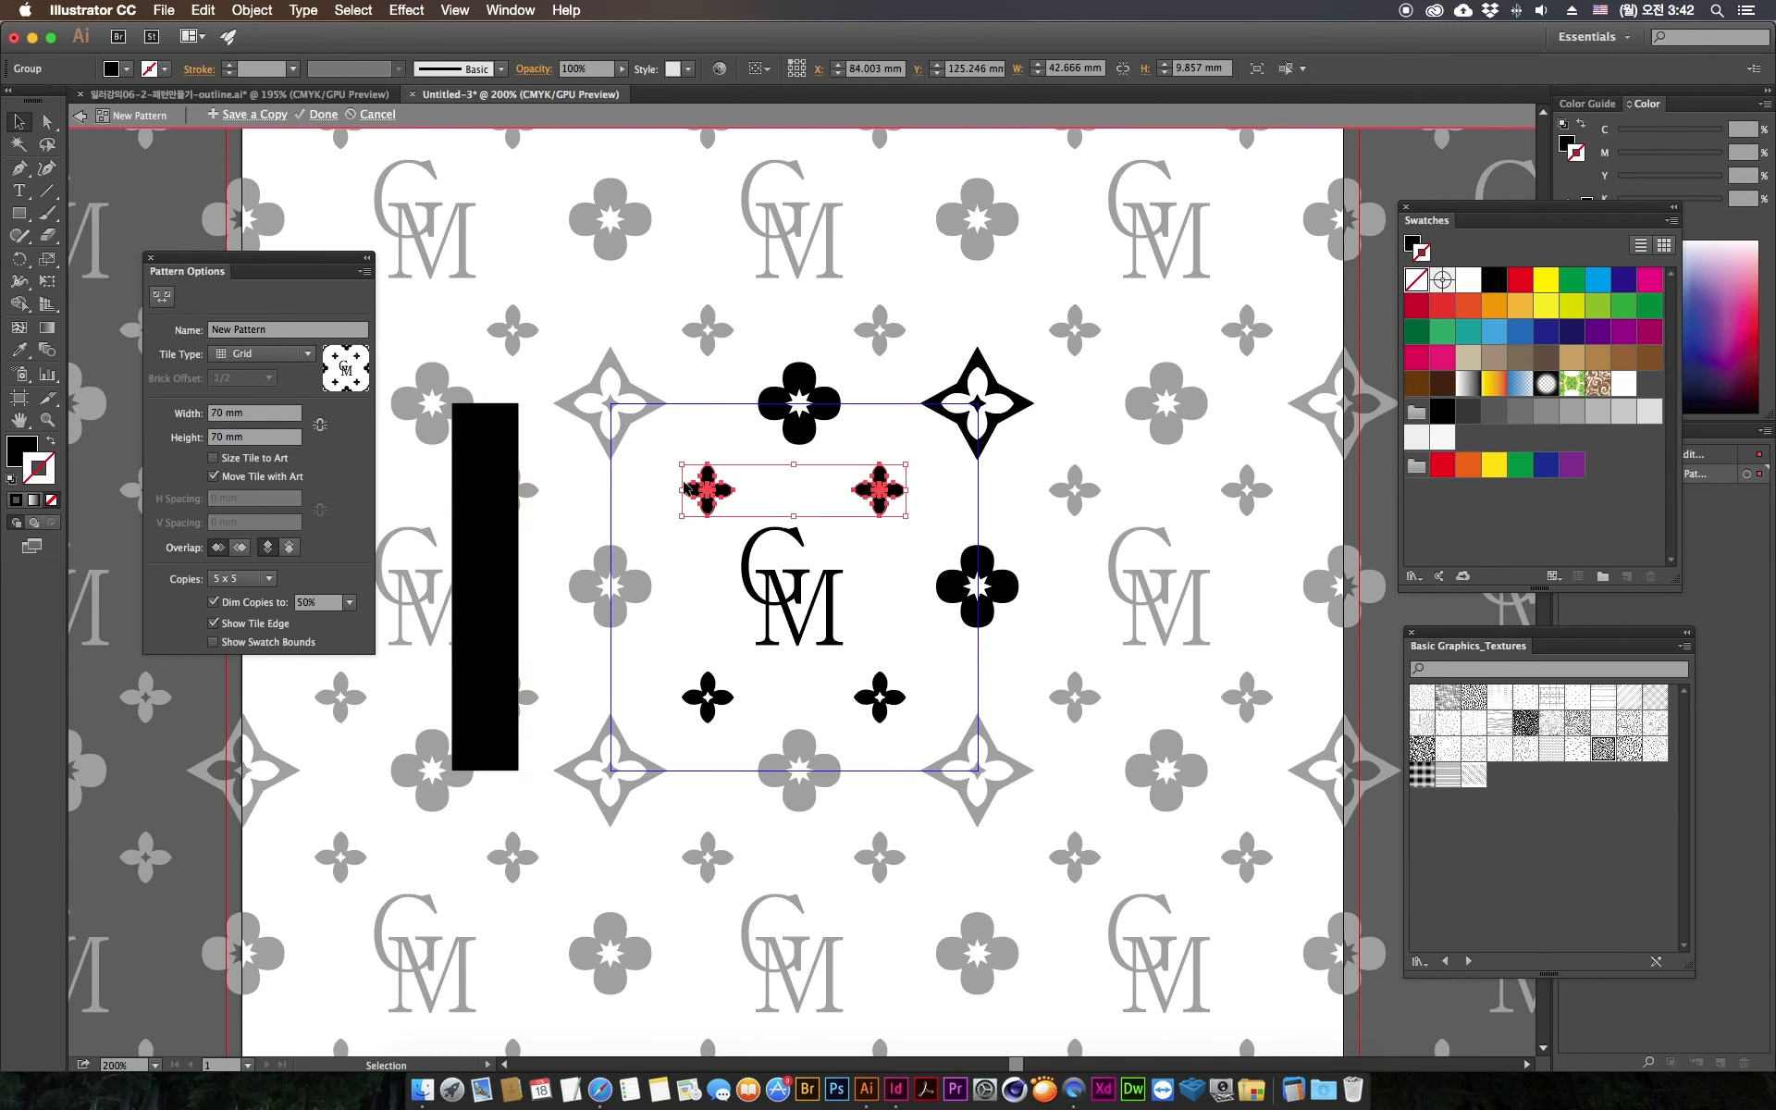
shift+click(730, 699)
right_click(713, 695)
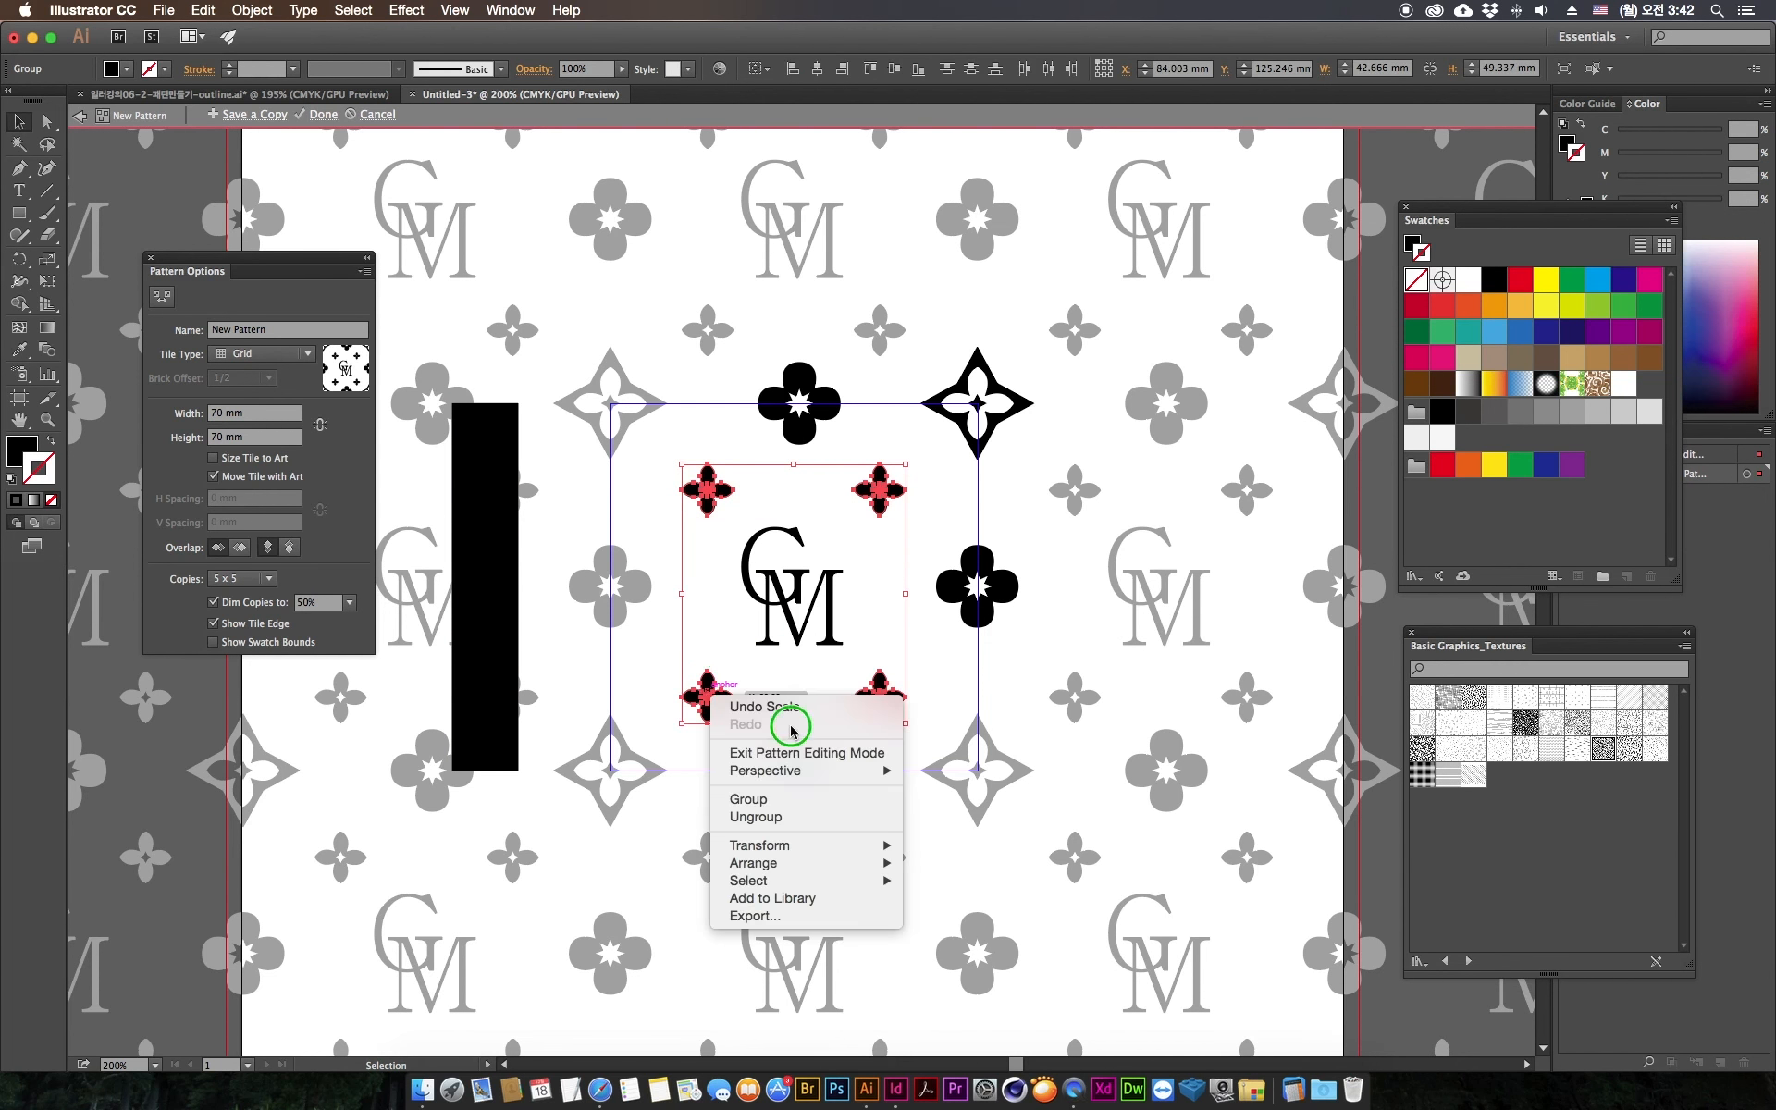
click(768, 801)
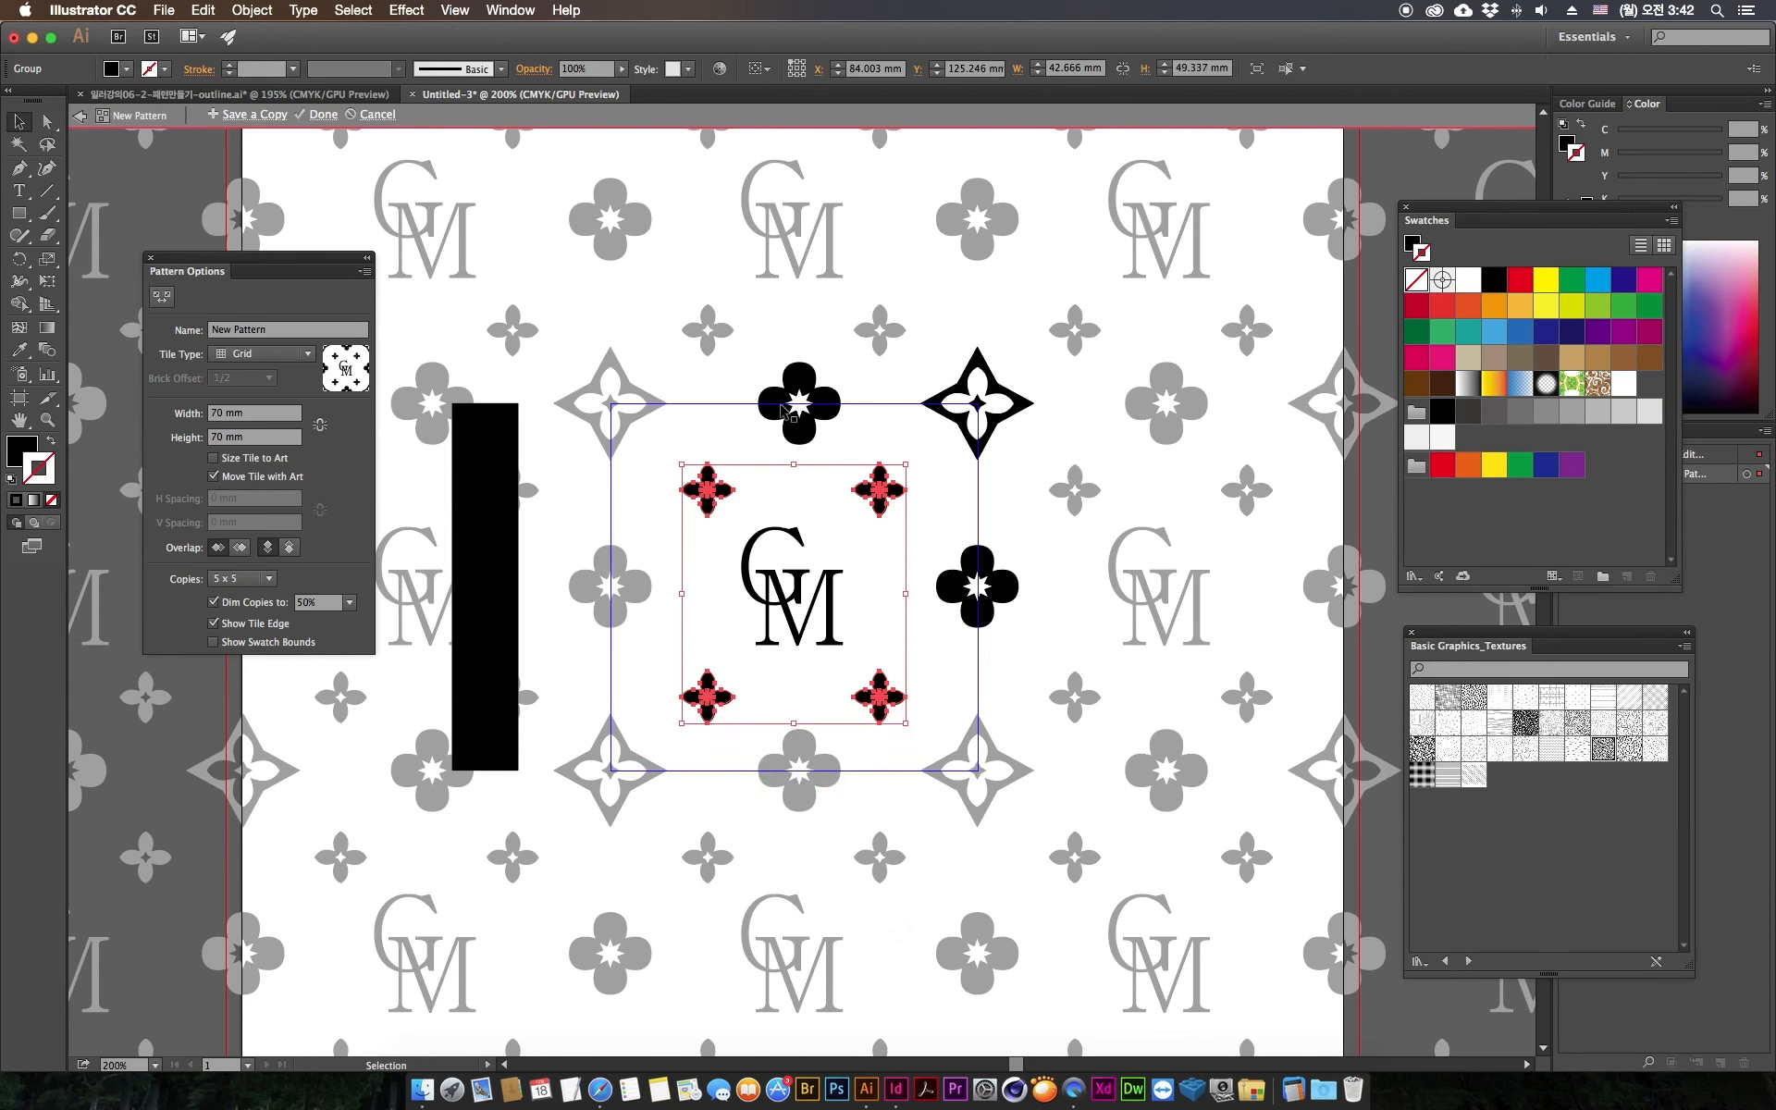
Step: Centre the four-flower group vertically on the 70 mm high black bar, using the bar as the key object
click(753, 496)
click(708, 489)
shift+click(505, 530)
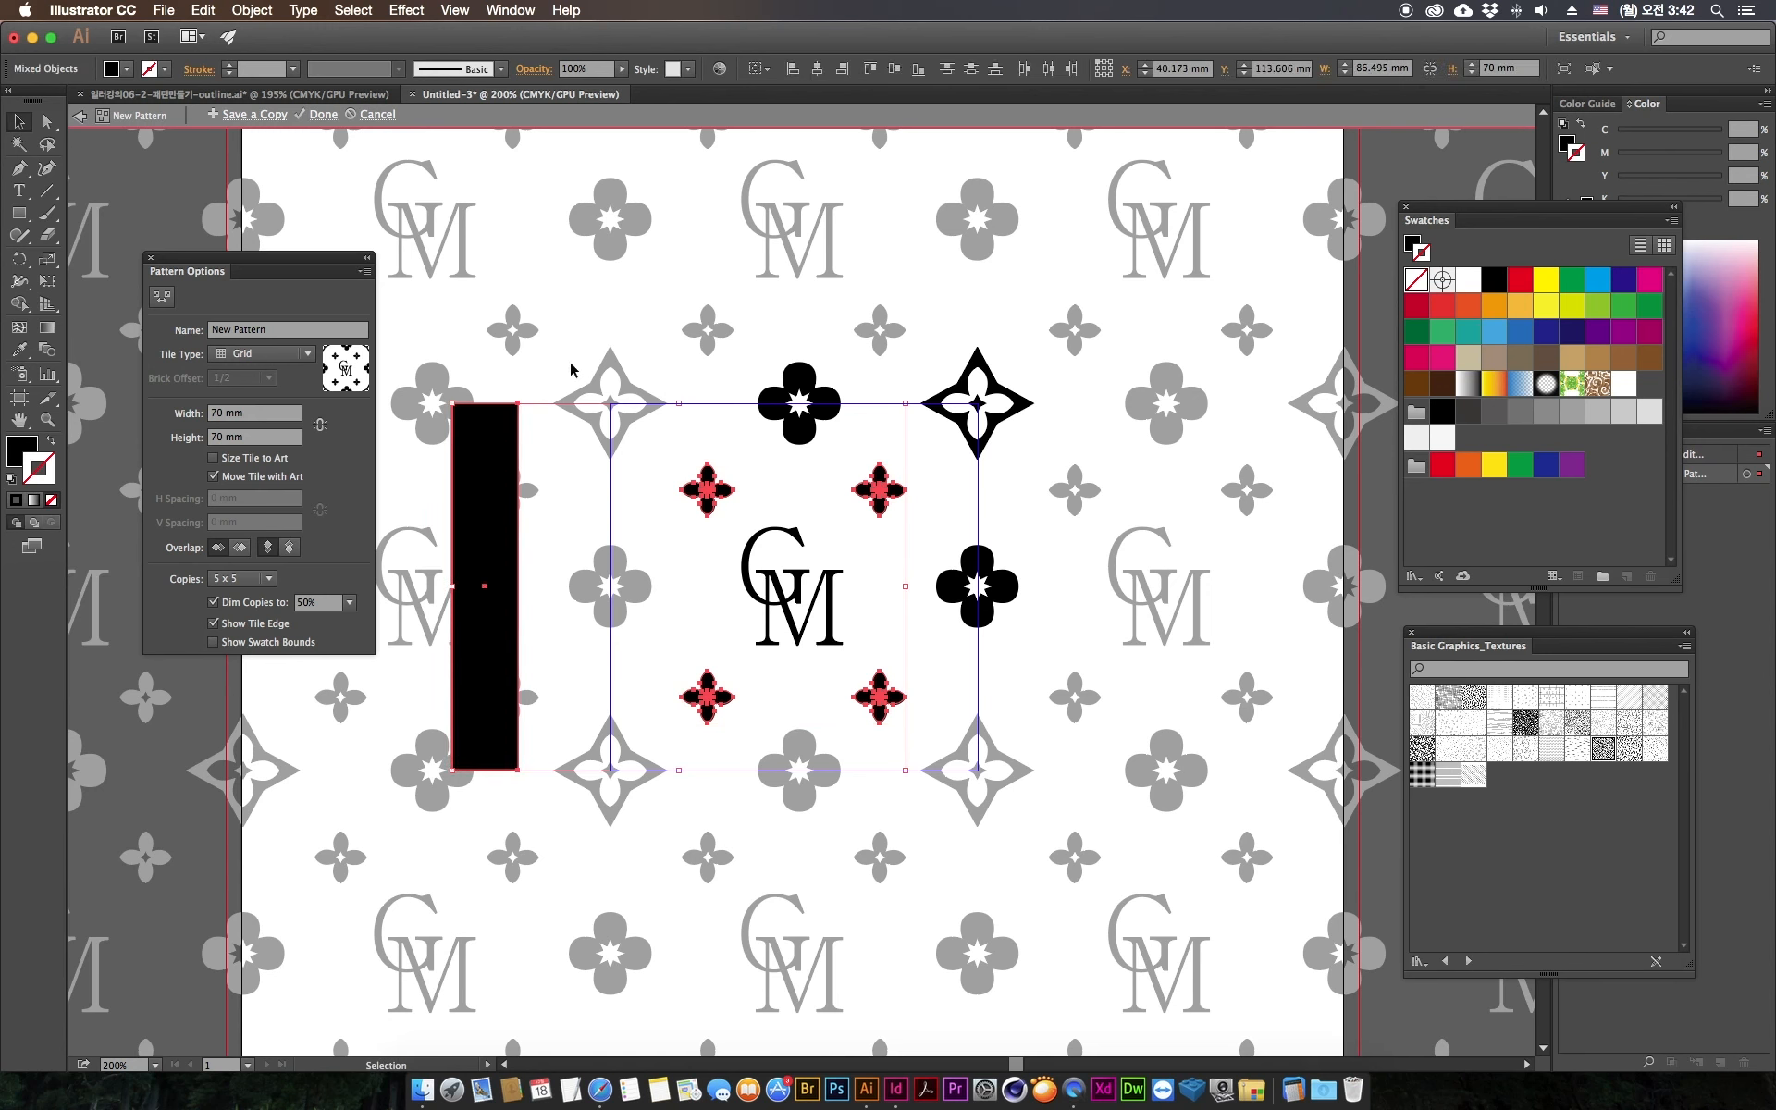
click(894, 70)
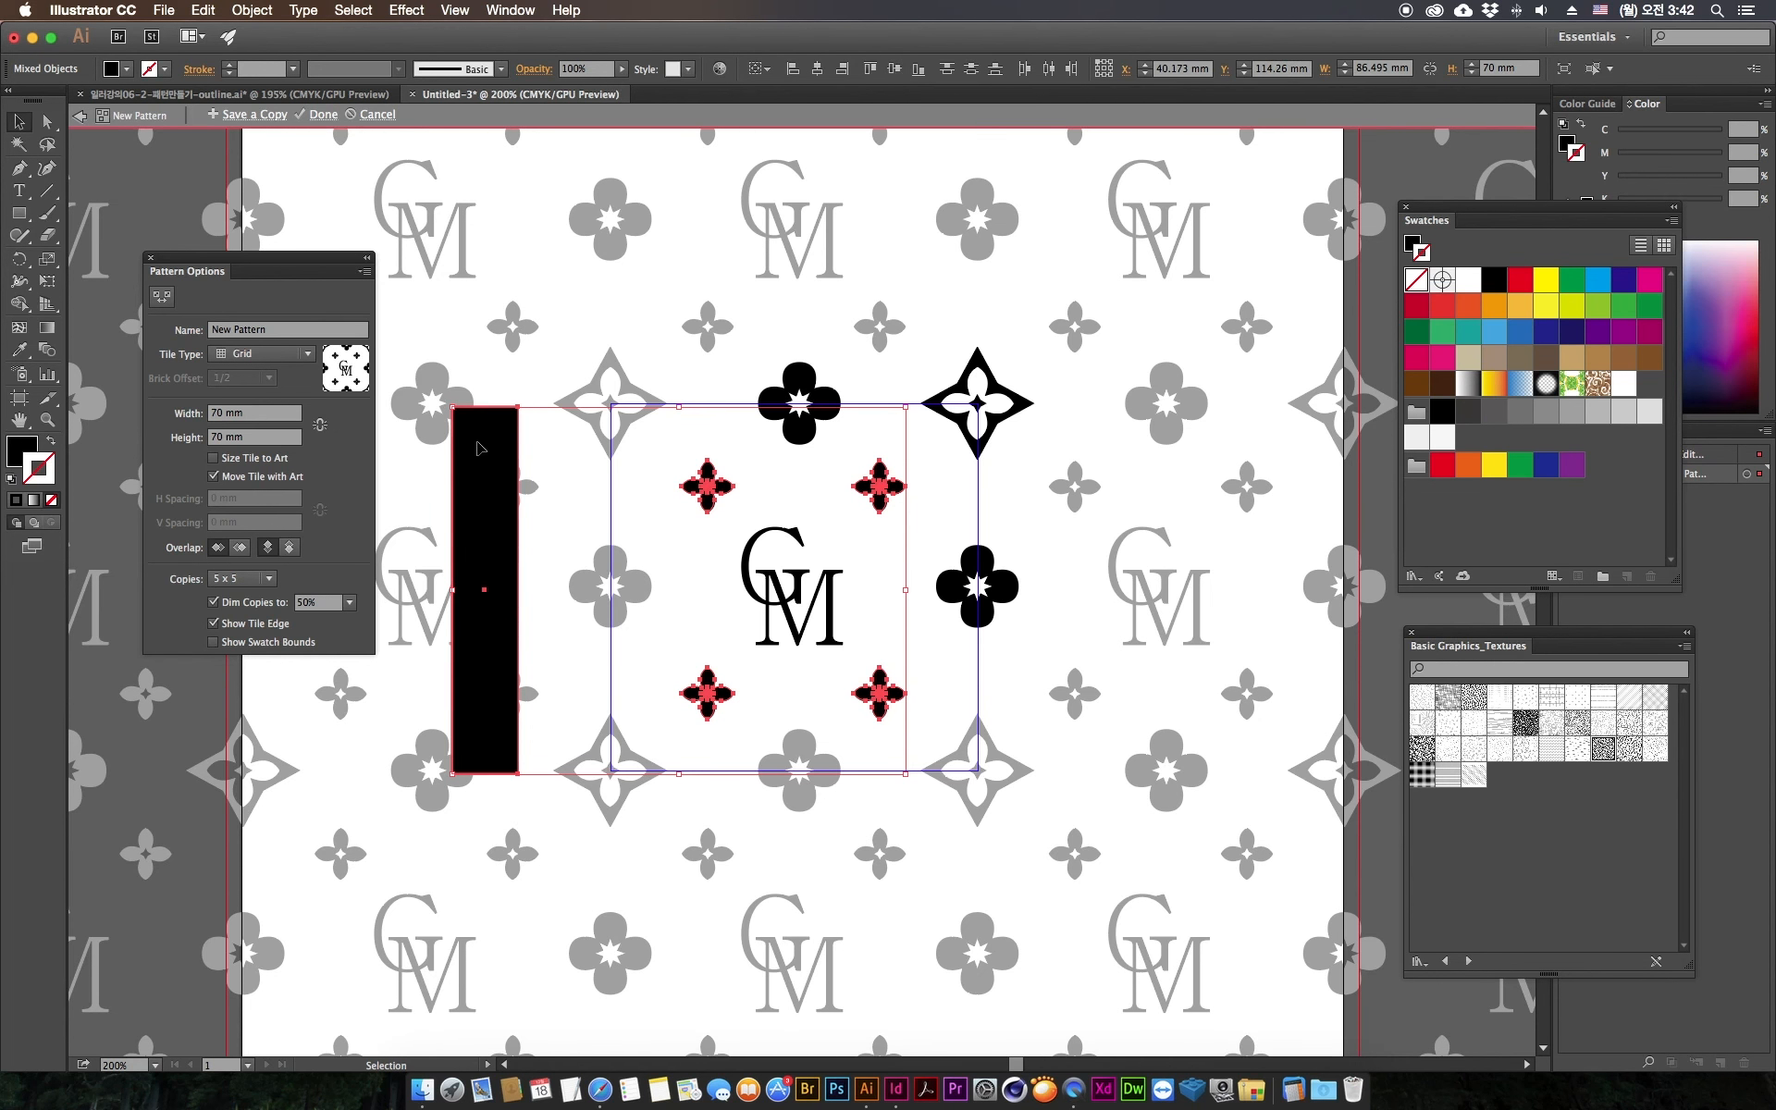
key(super+z)
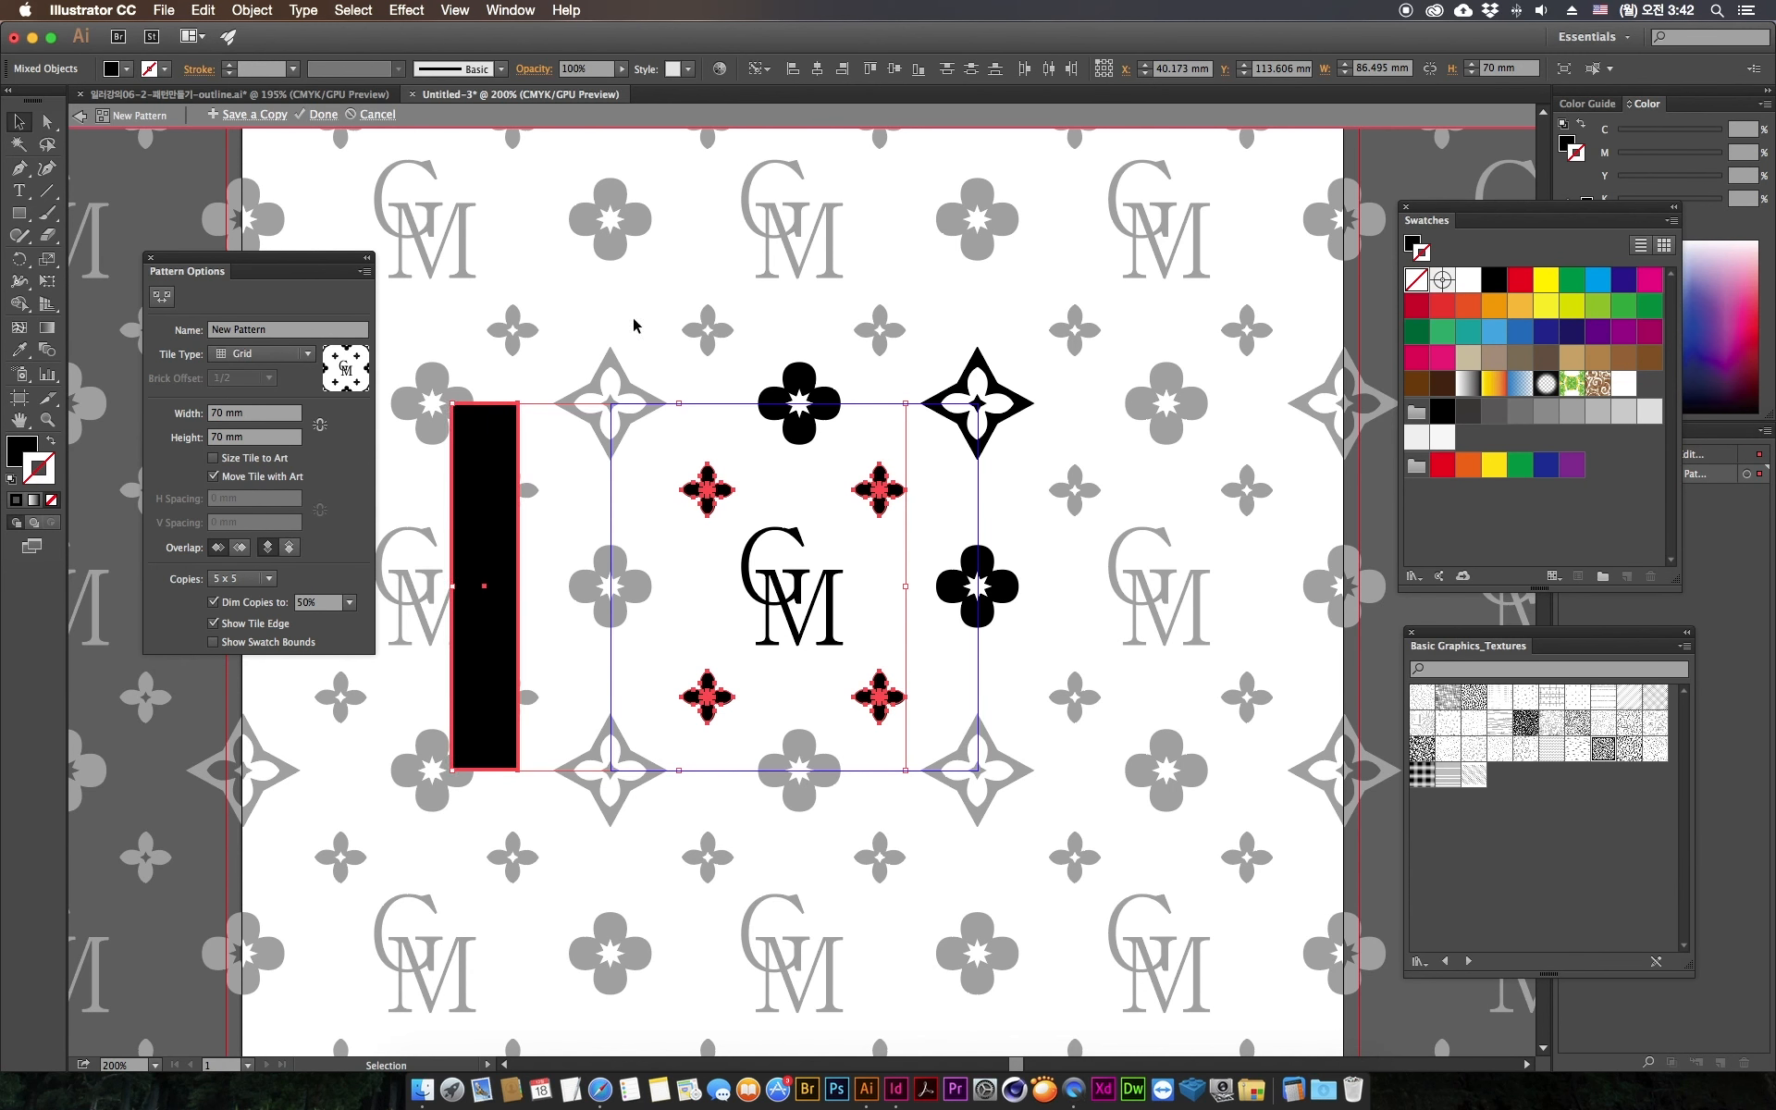
click(893, 68)
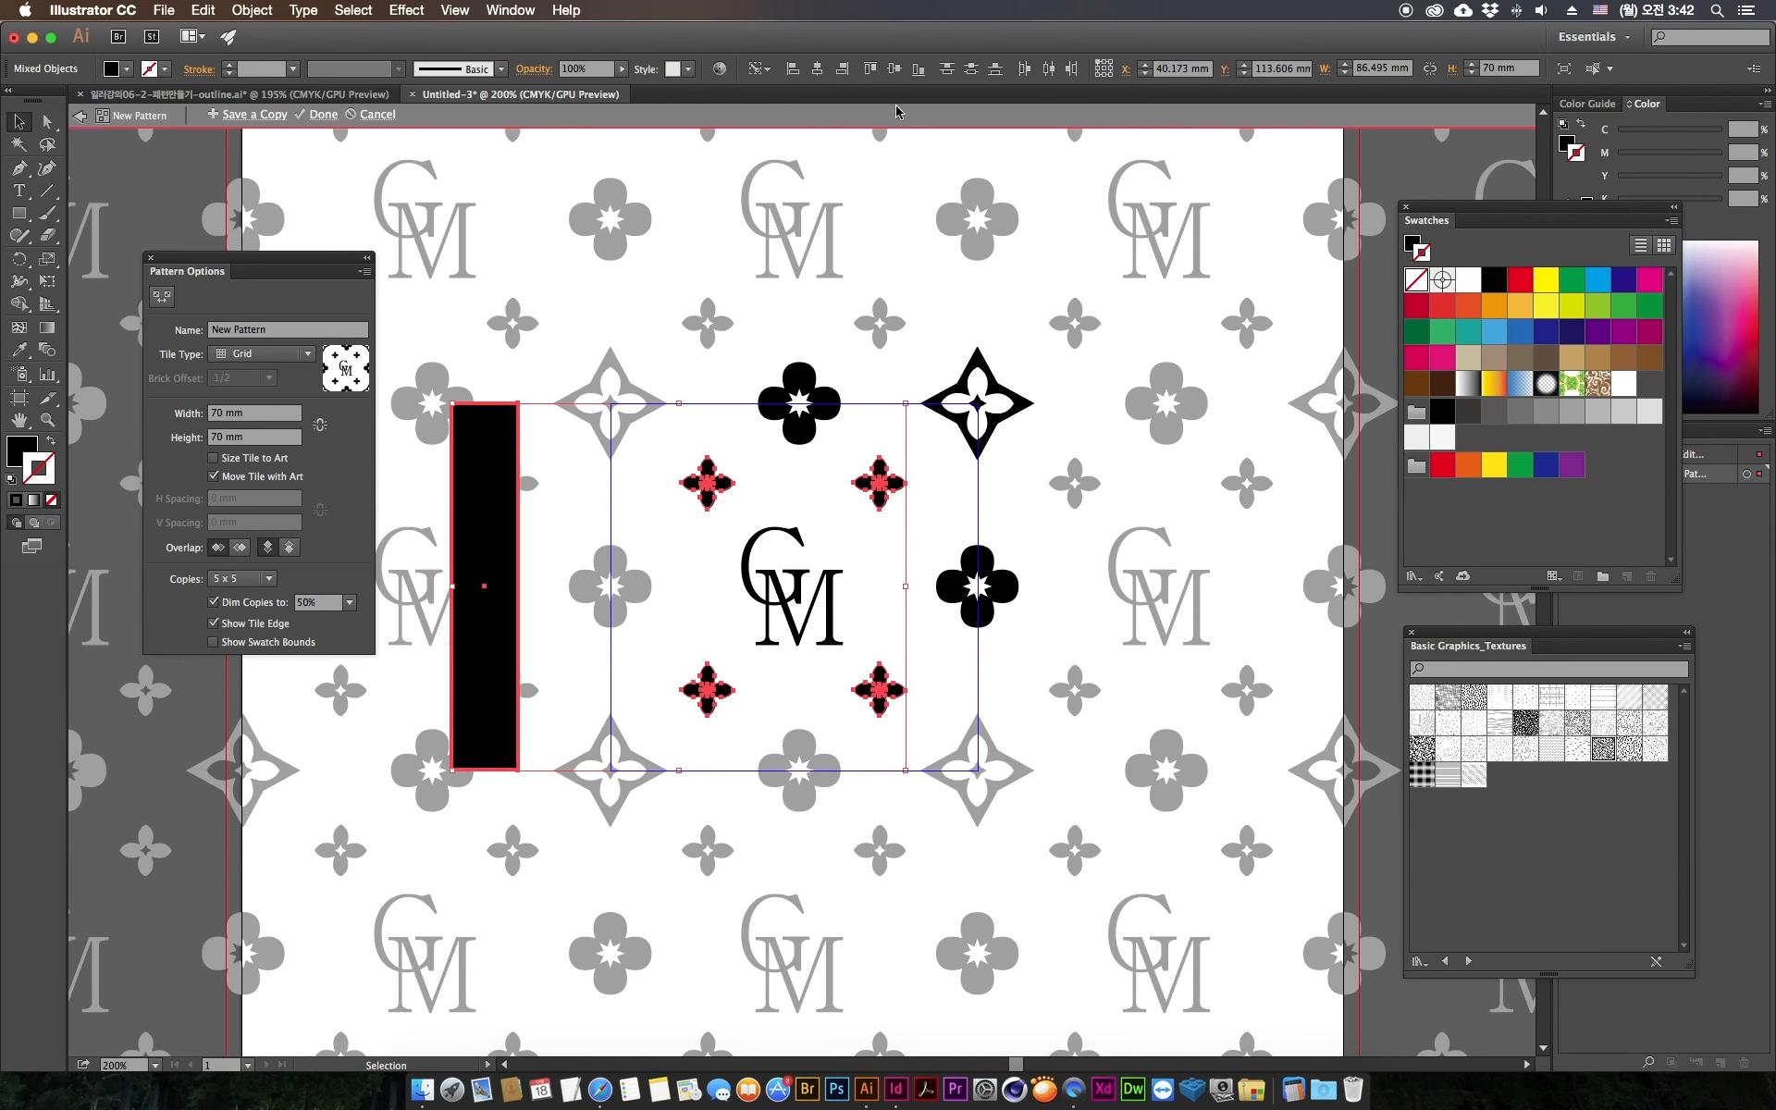
click(1053, 518)
click(893, 499)
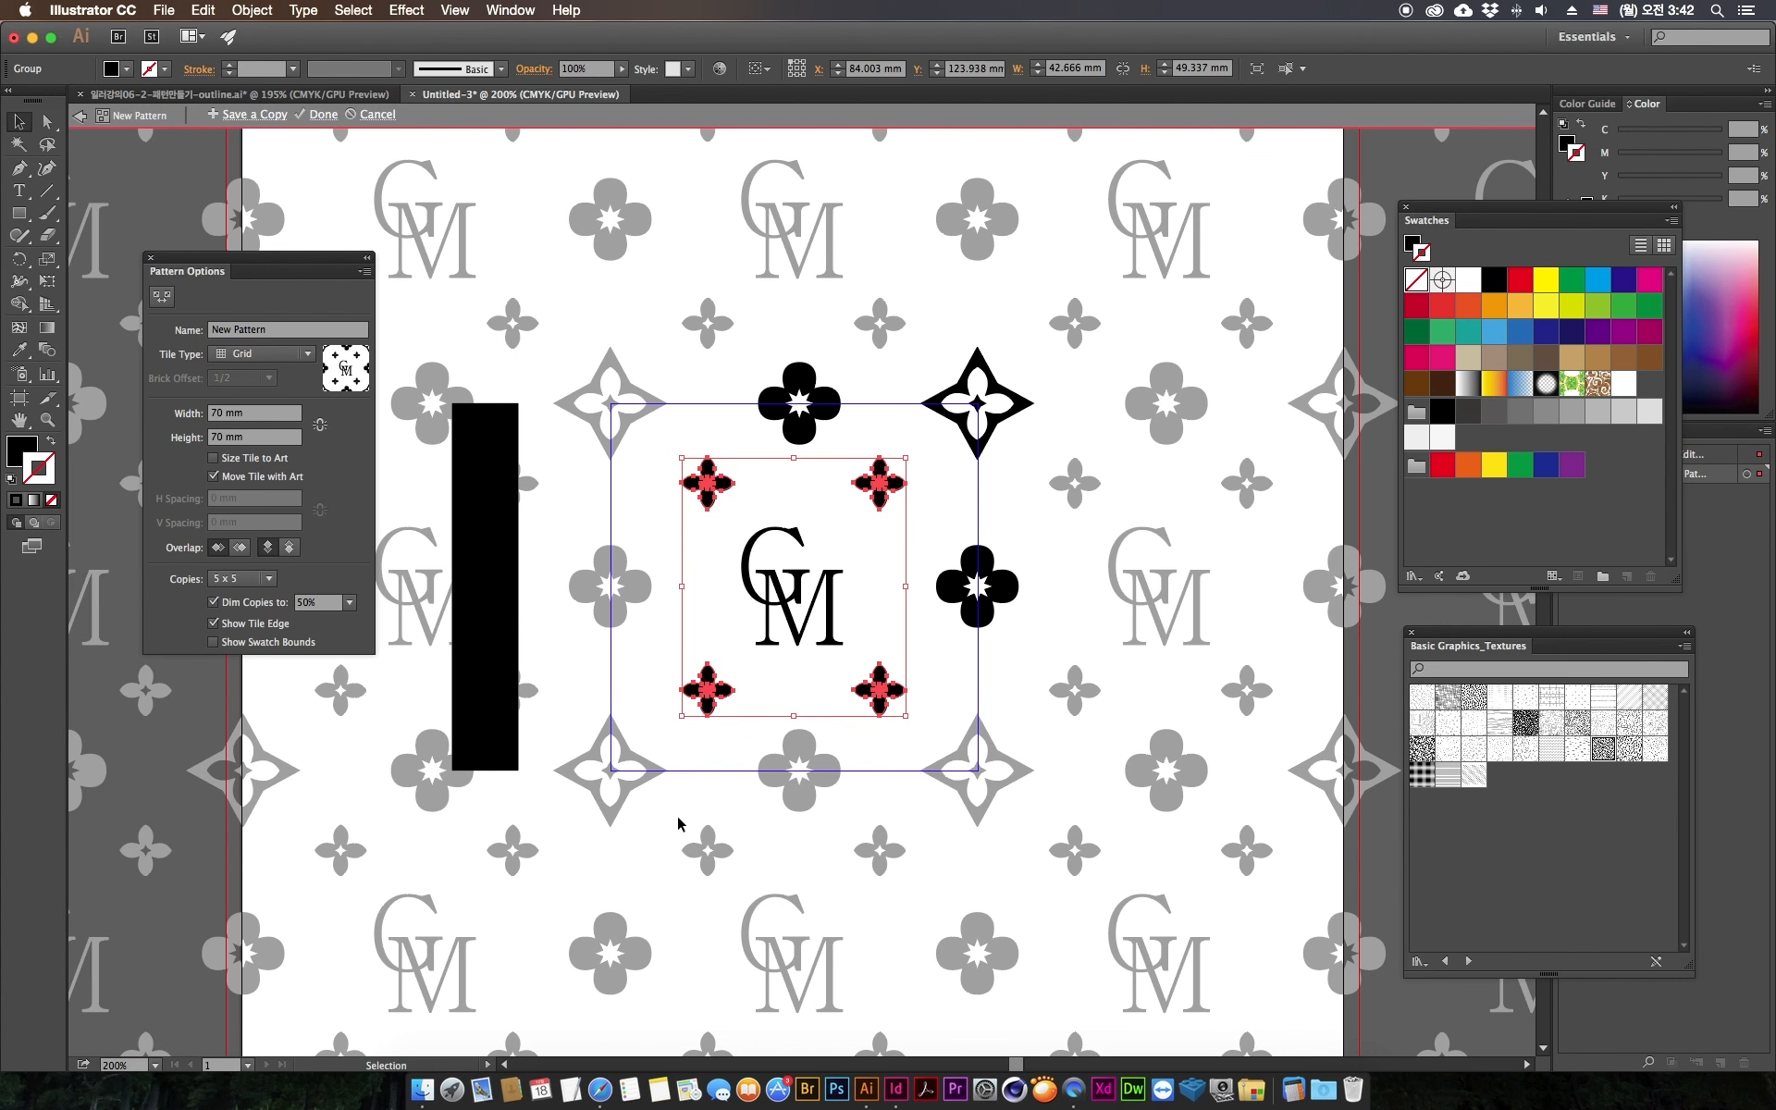
Step: Delete the black vertical bar left of the pattern tile
click(479, 711)
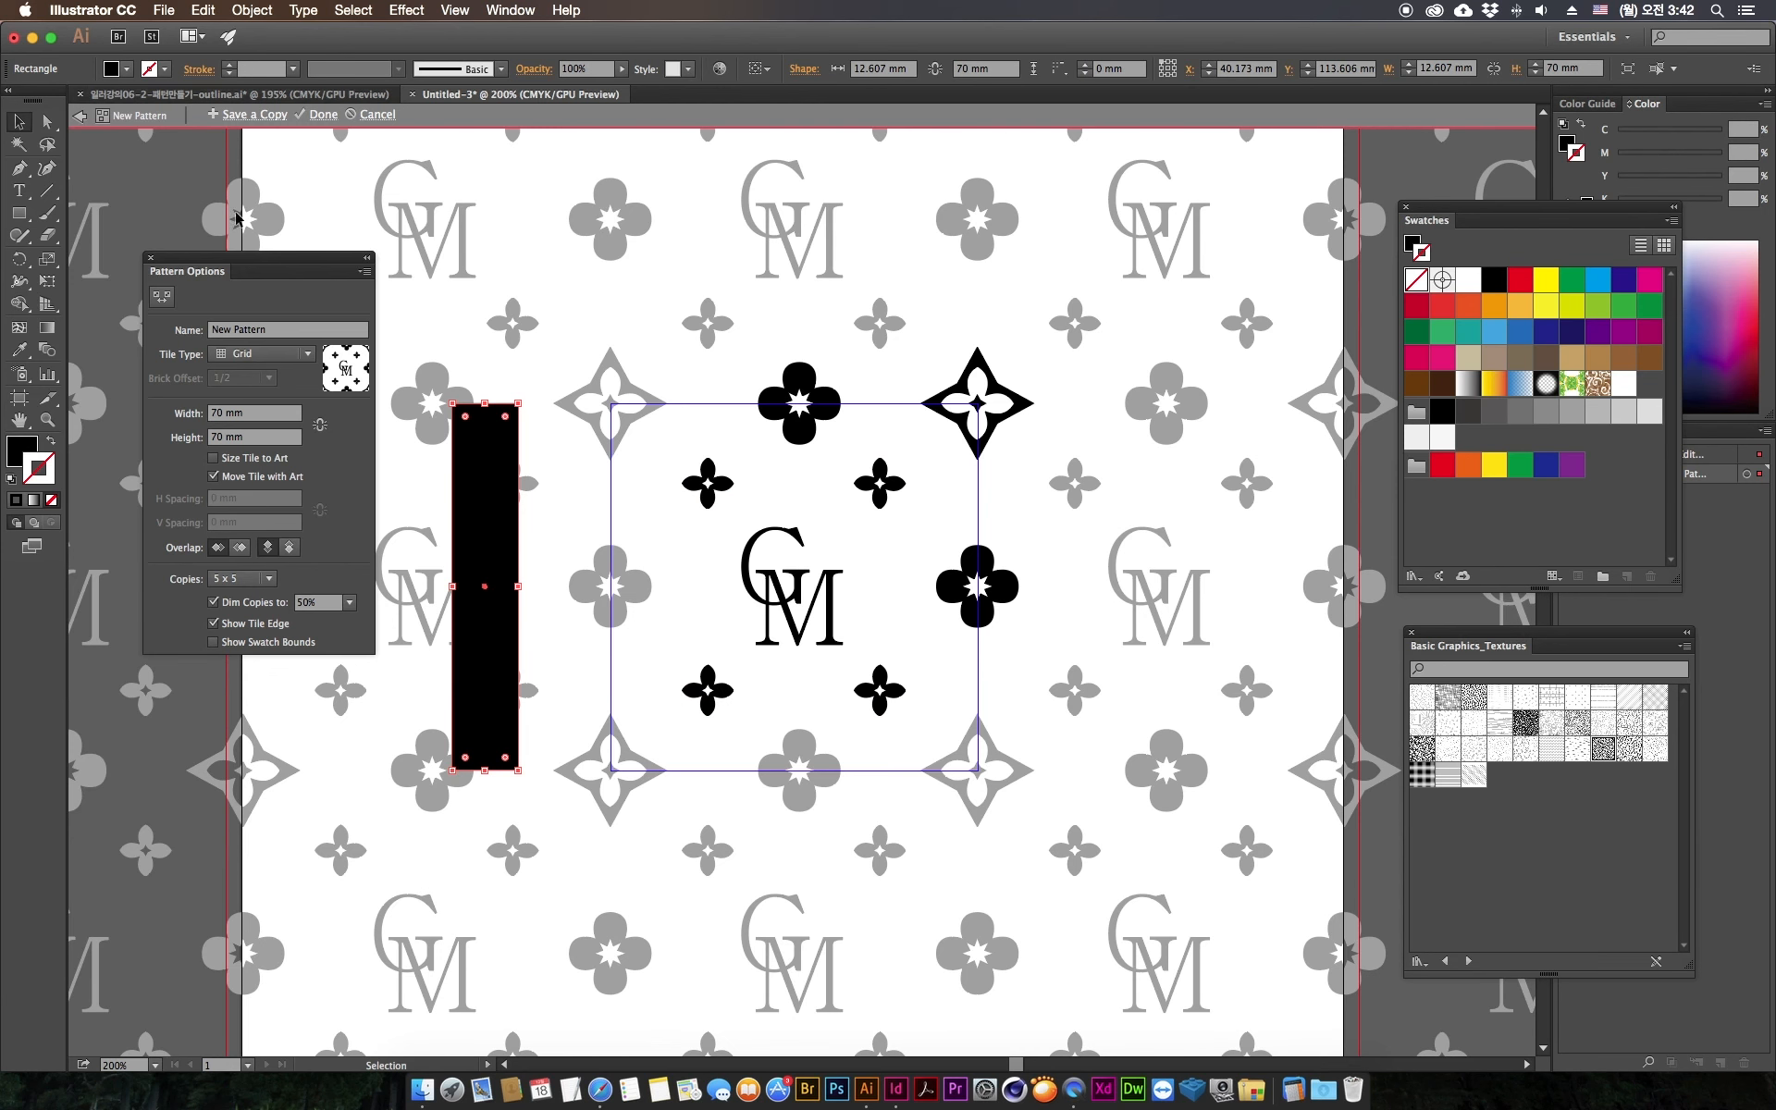
key(Delete)
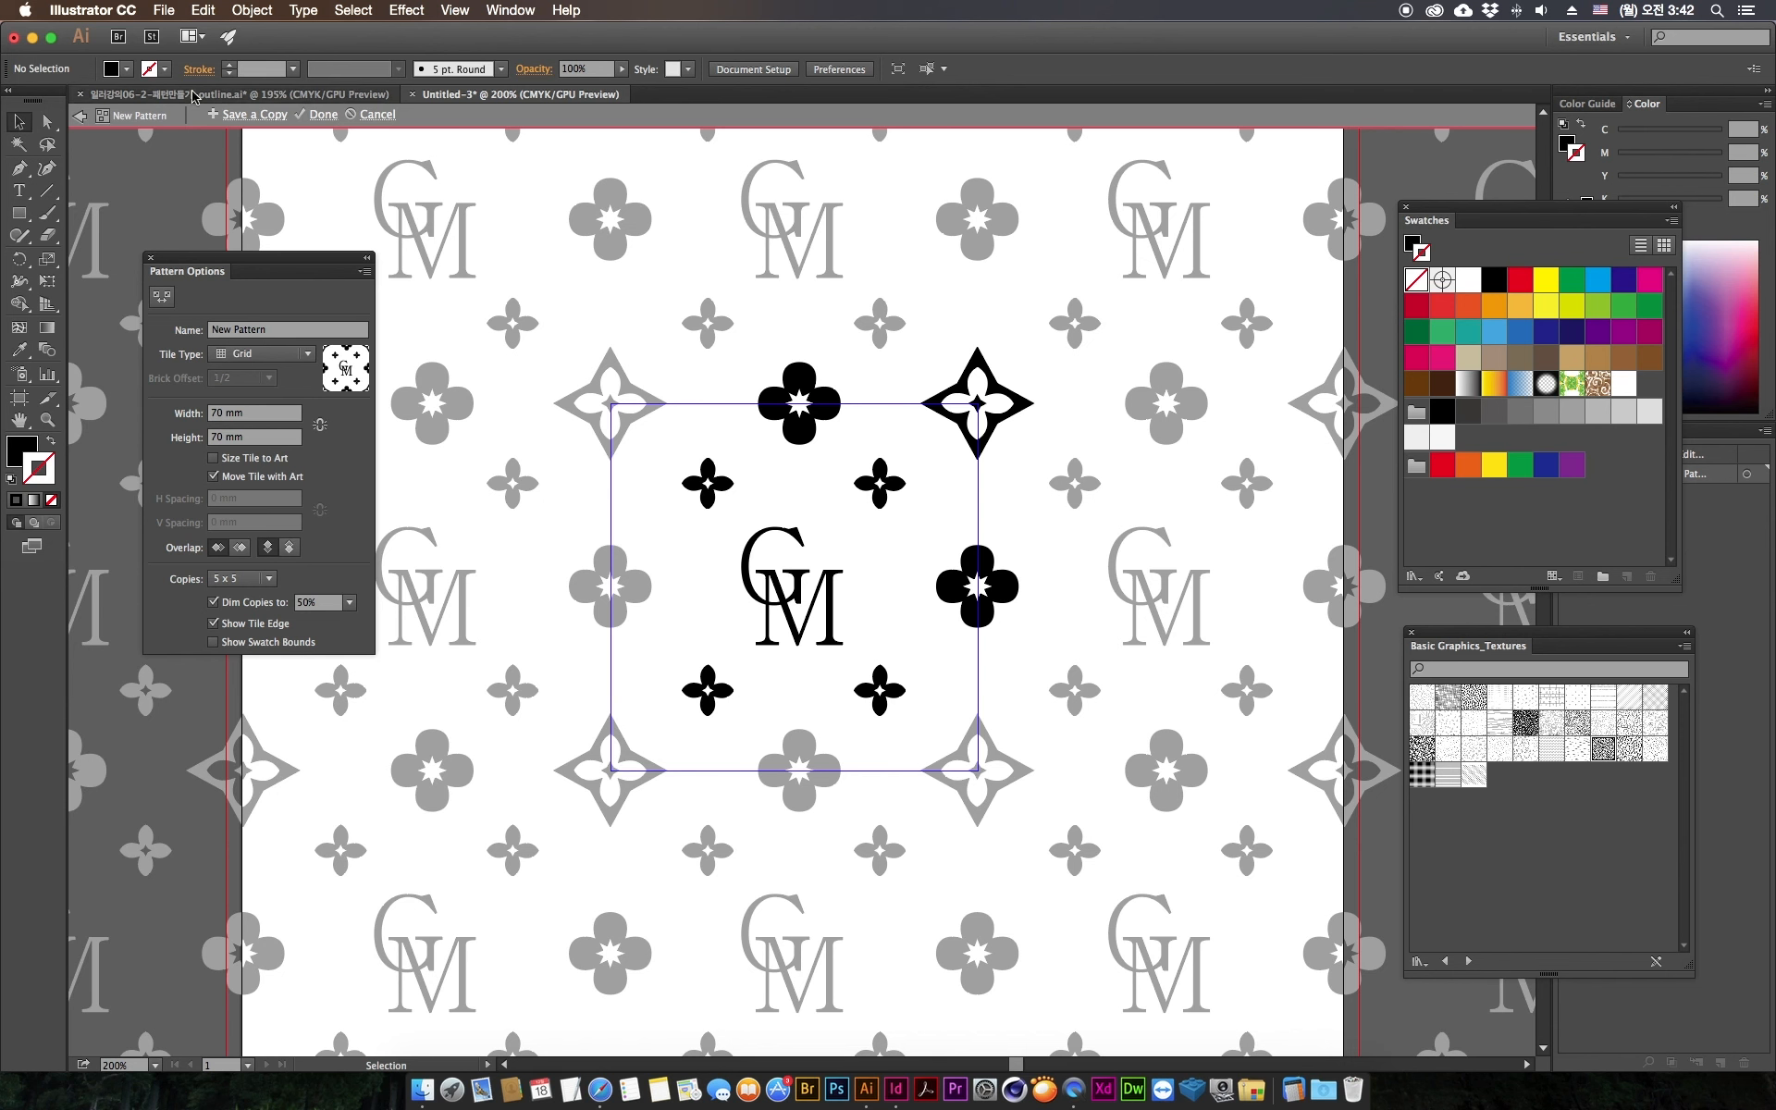
Step: Try adding two diagonal 1 pt lines, one beside the GM monogram and one over the upper-left small flower, and undo both
click(47, 191)
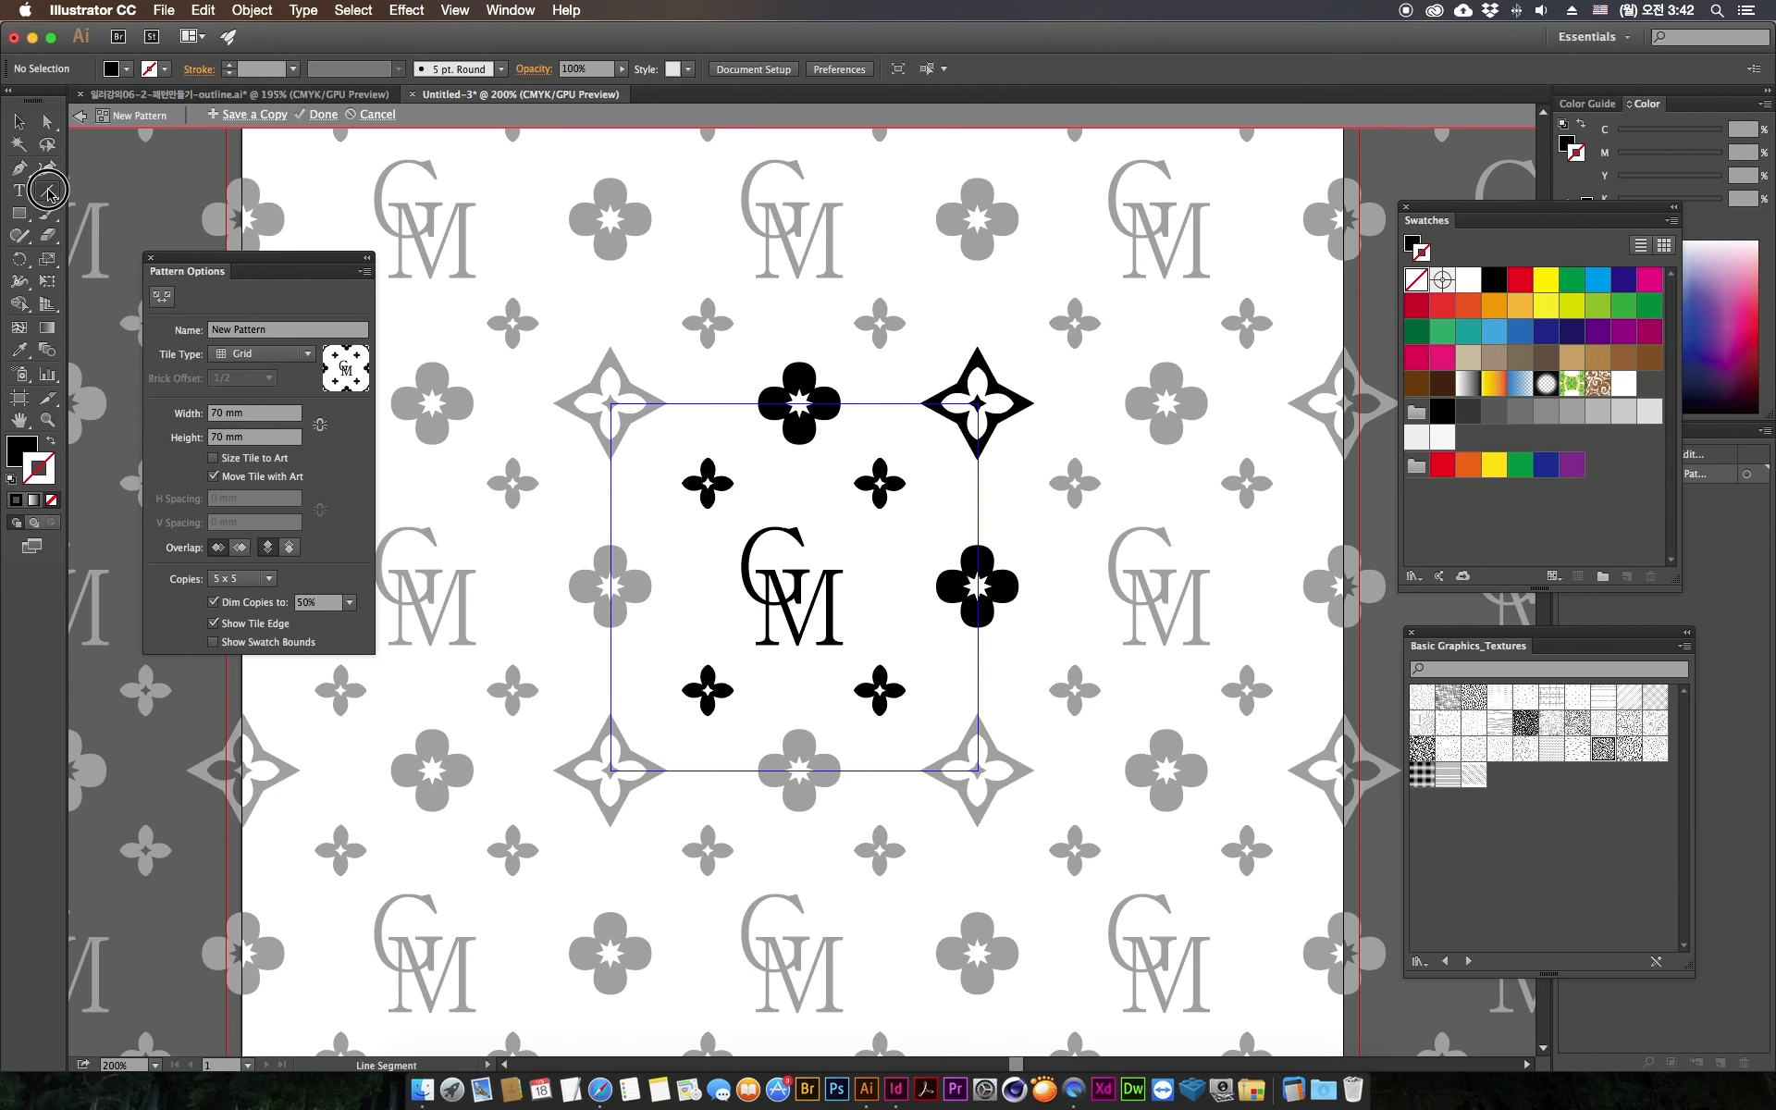
click(49, 444)
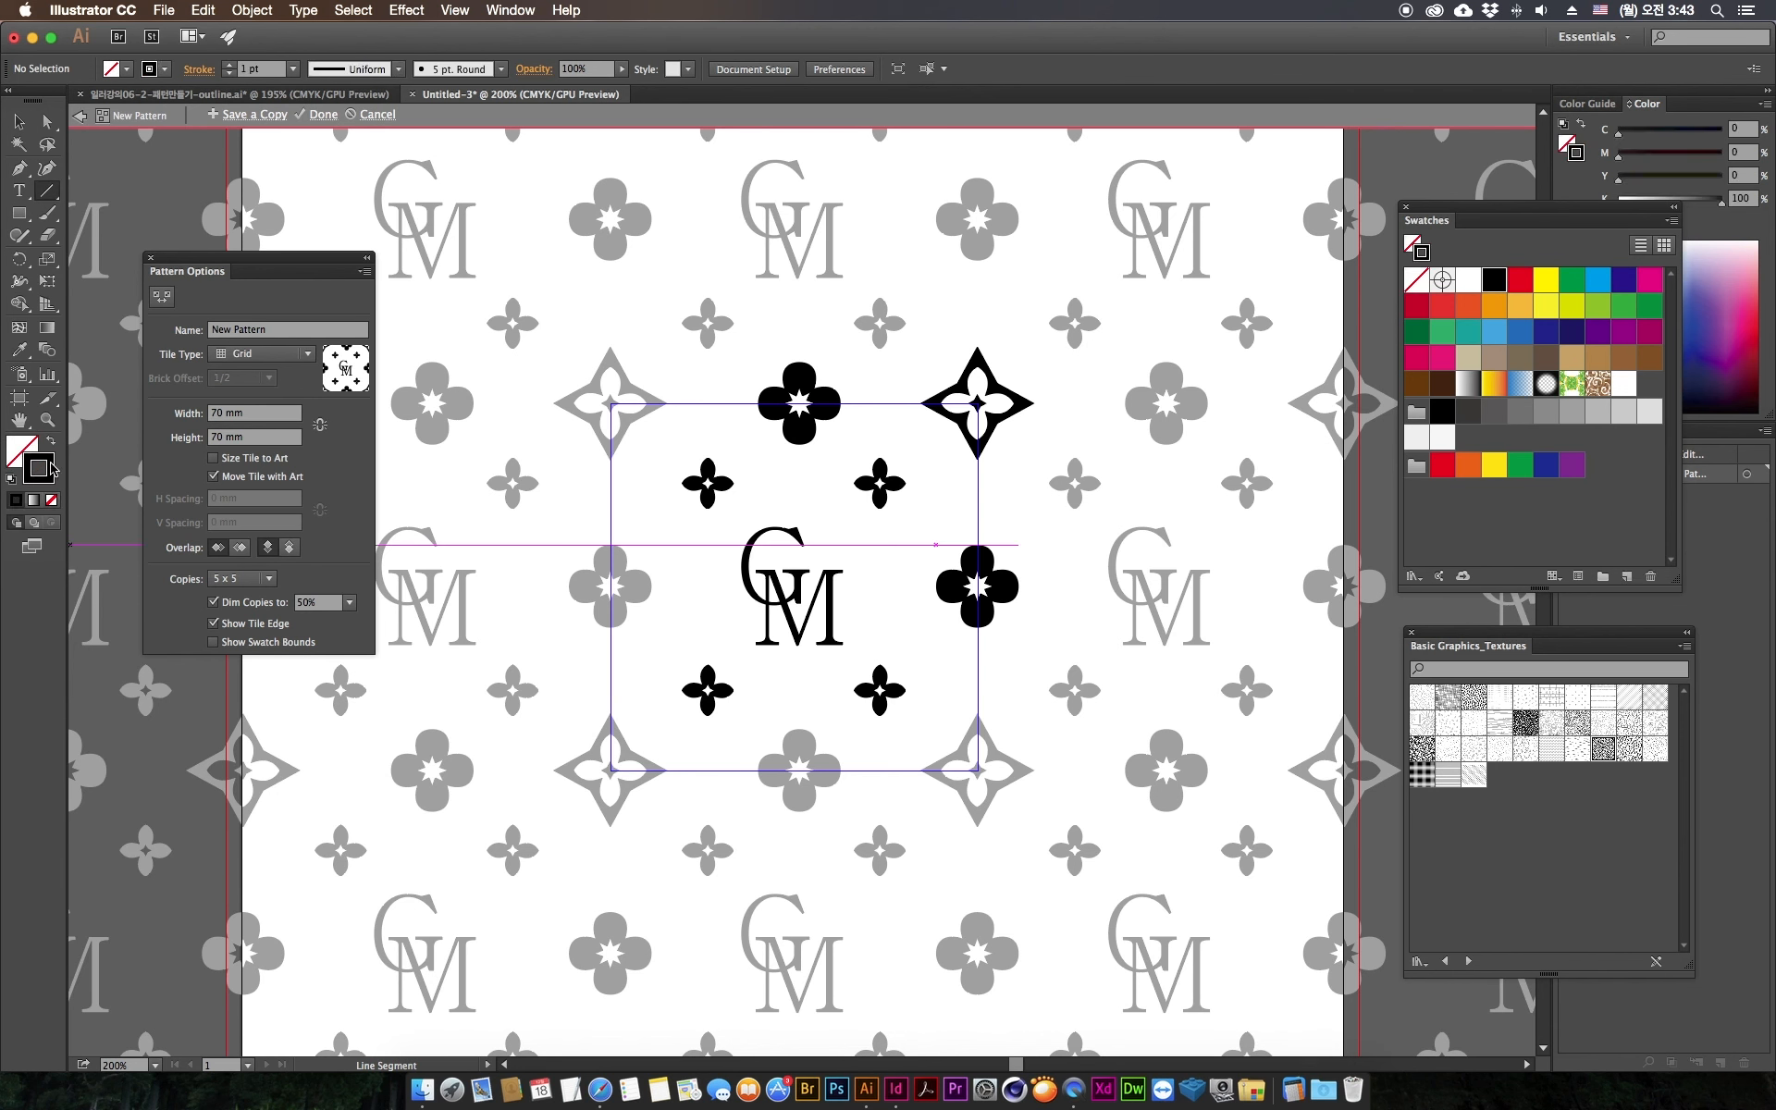
drag(880, 482, 875, 556)
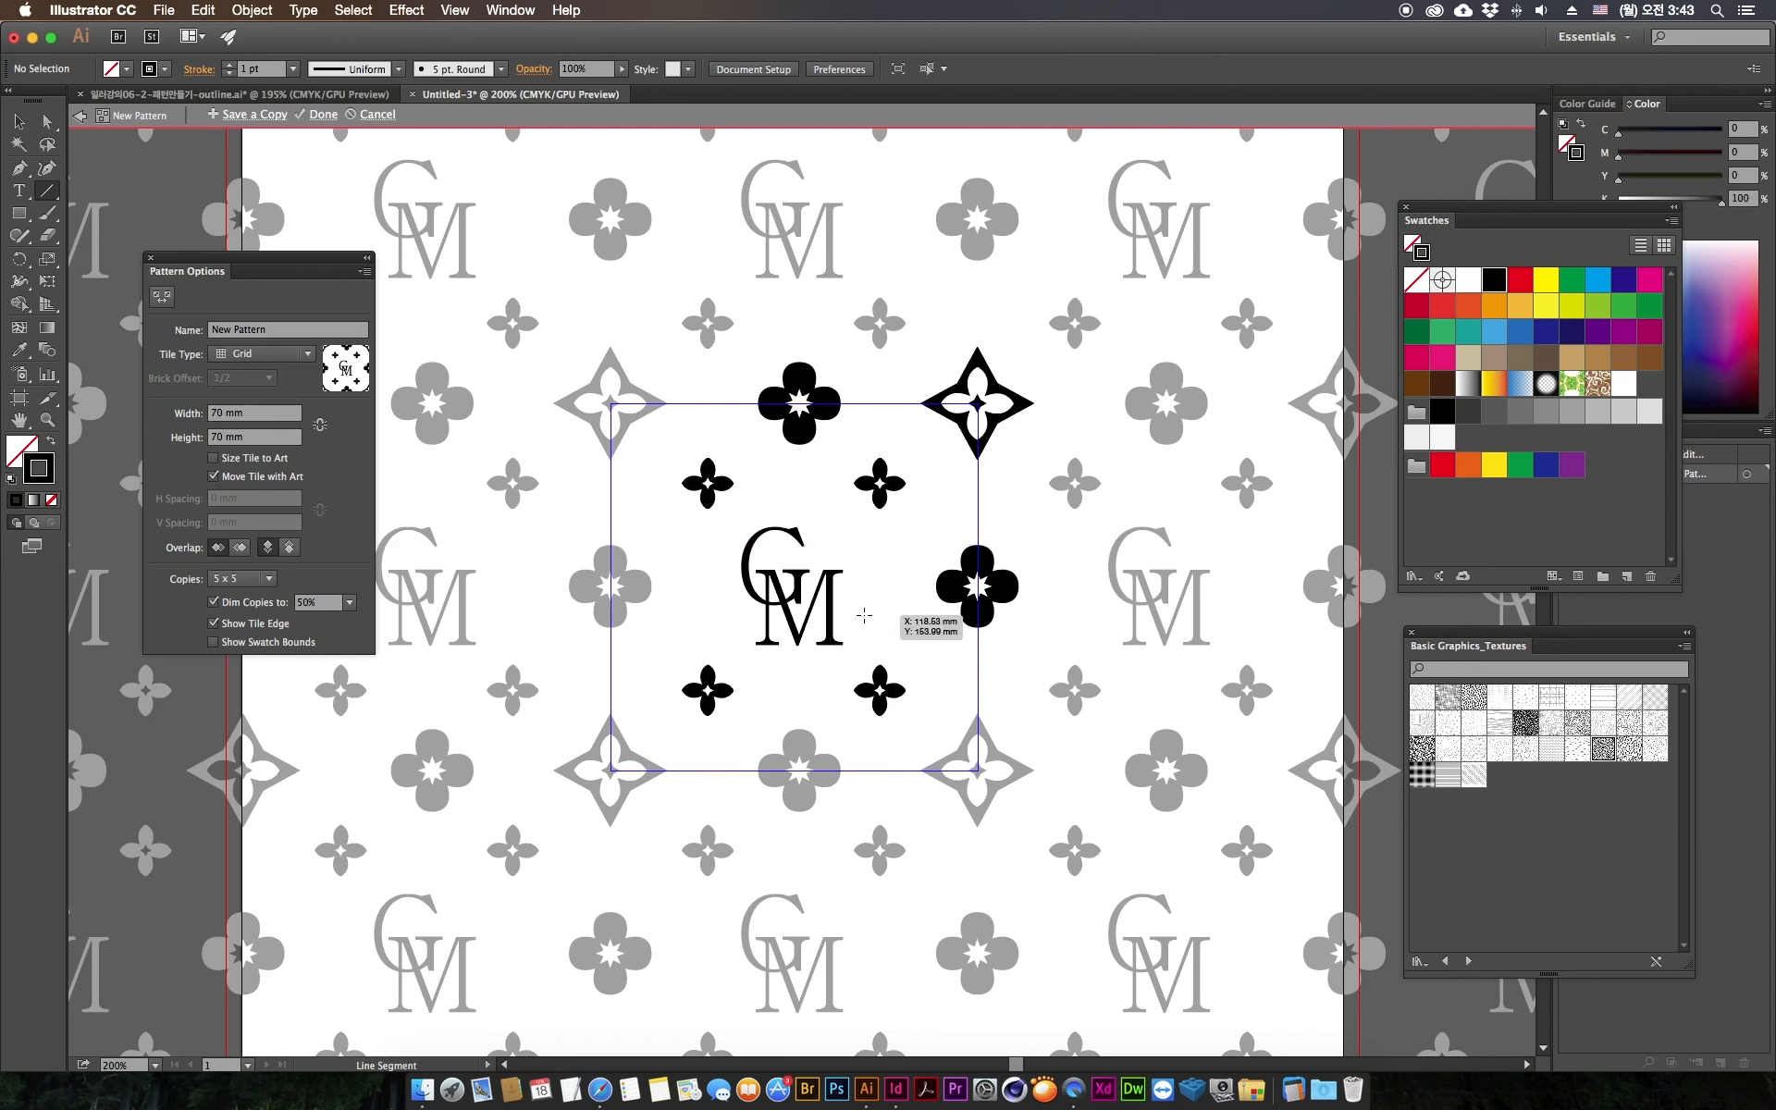
drag(858, 618, 871, 696)
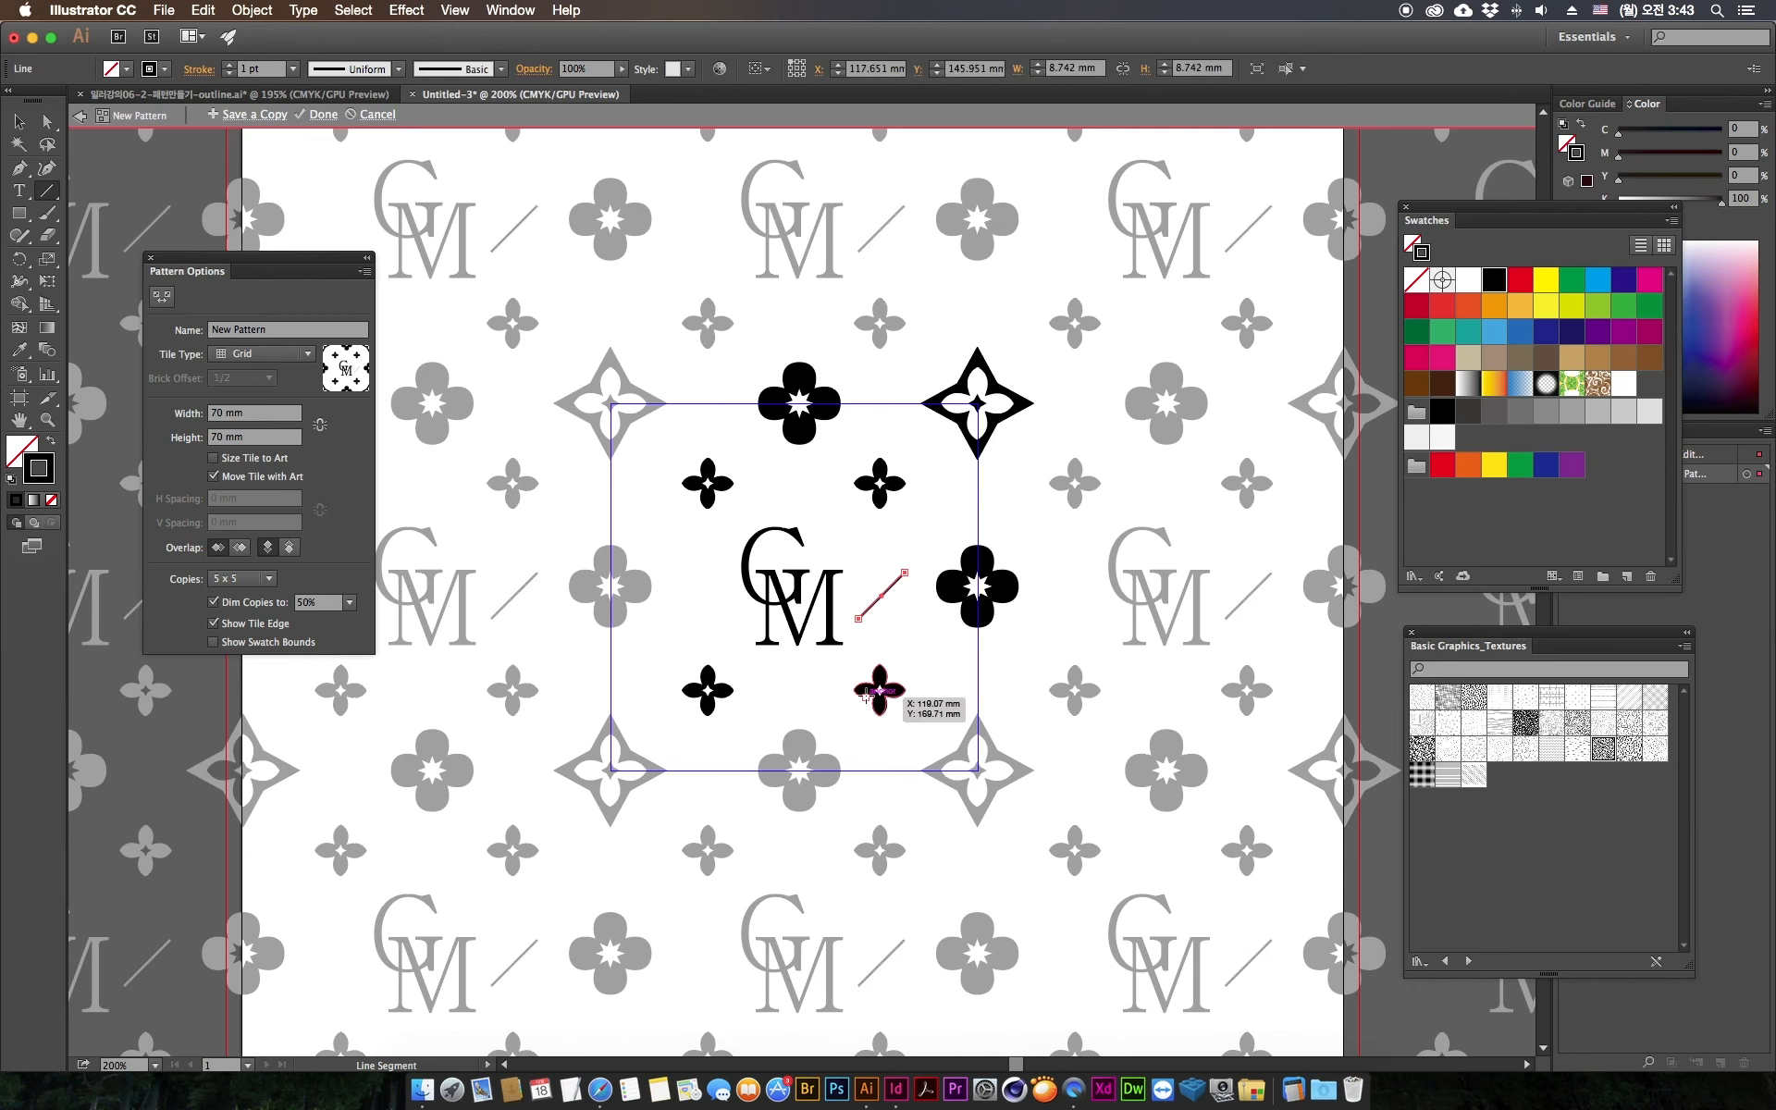
drag(707, 522, 756, 484)
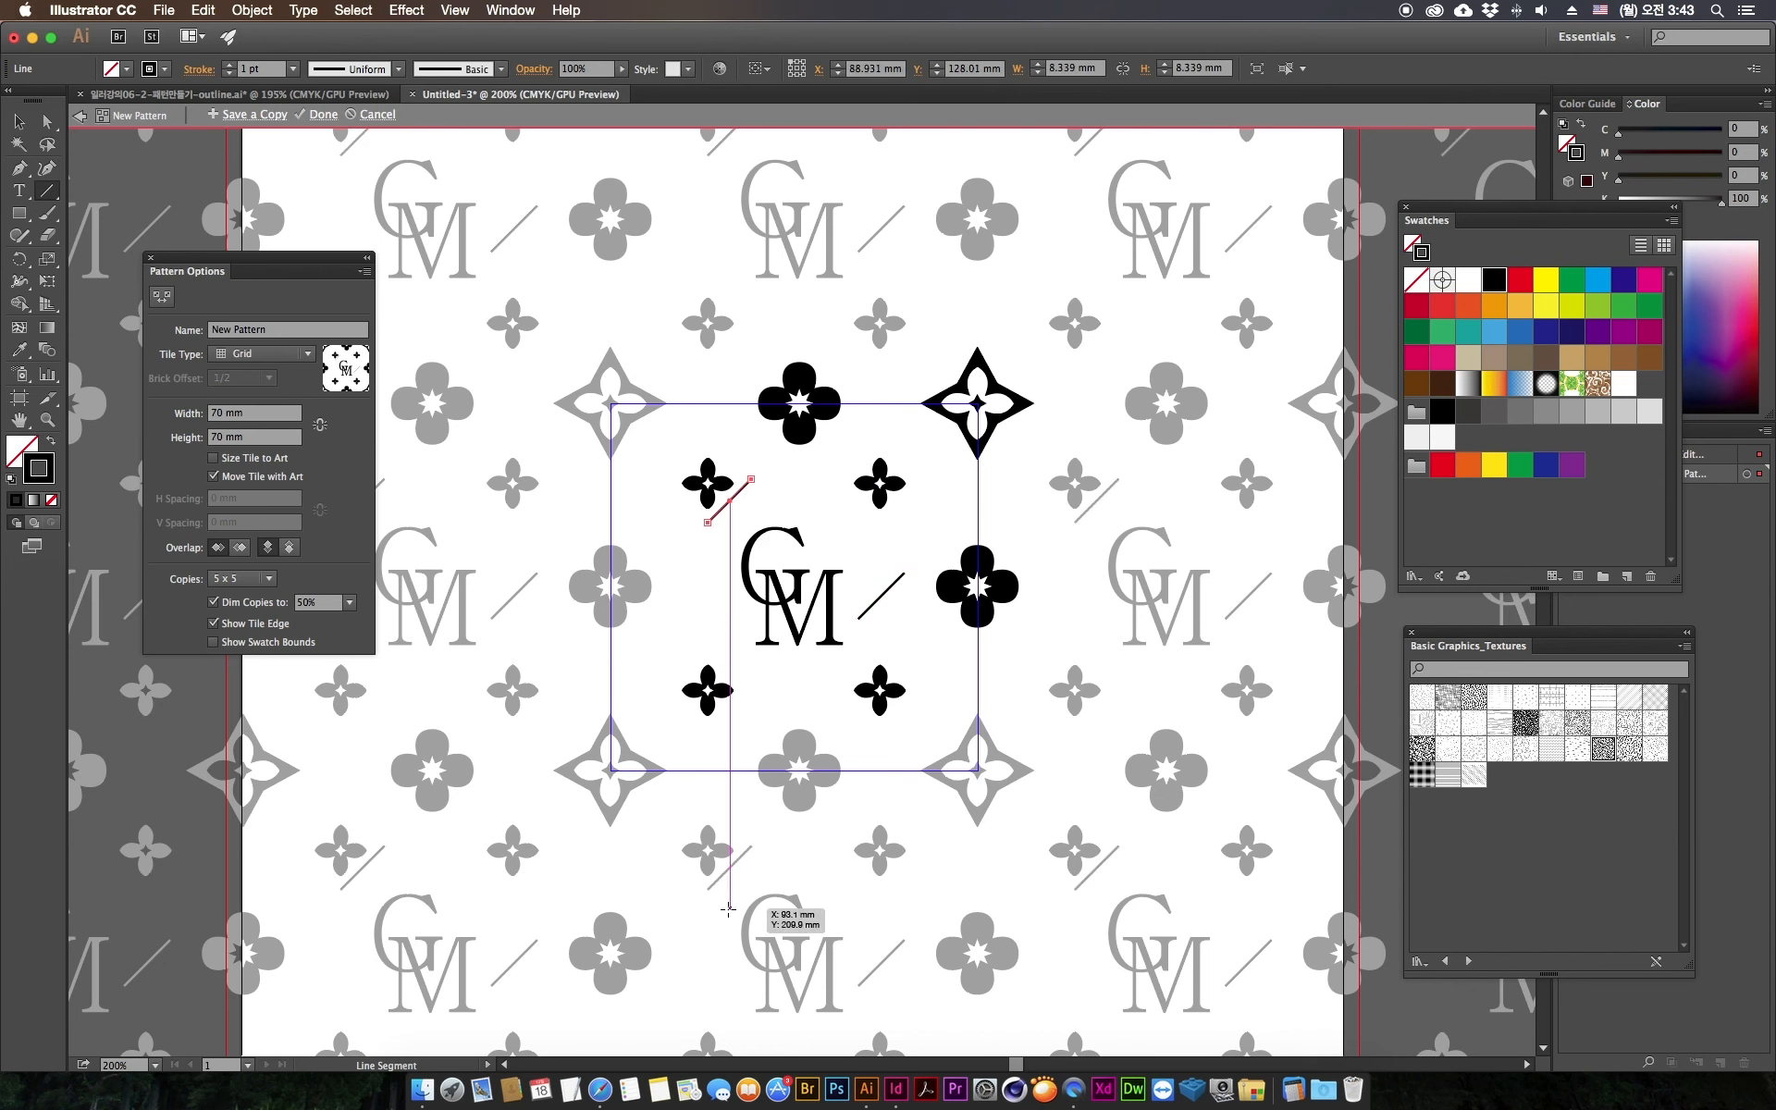
key(ctrl+z)
key(ctrl+z)
Step: Finish editing the monogram pattern so it is saved as a swatch, and return to the full artboard
click(18, 122)
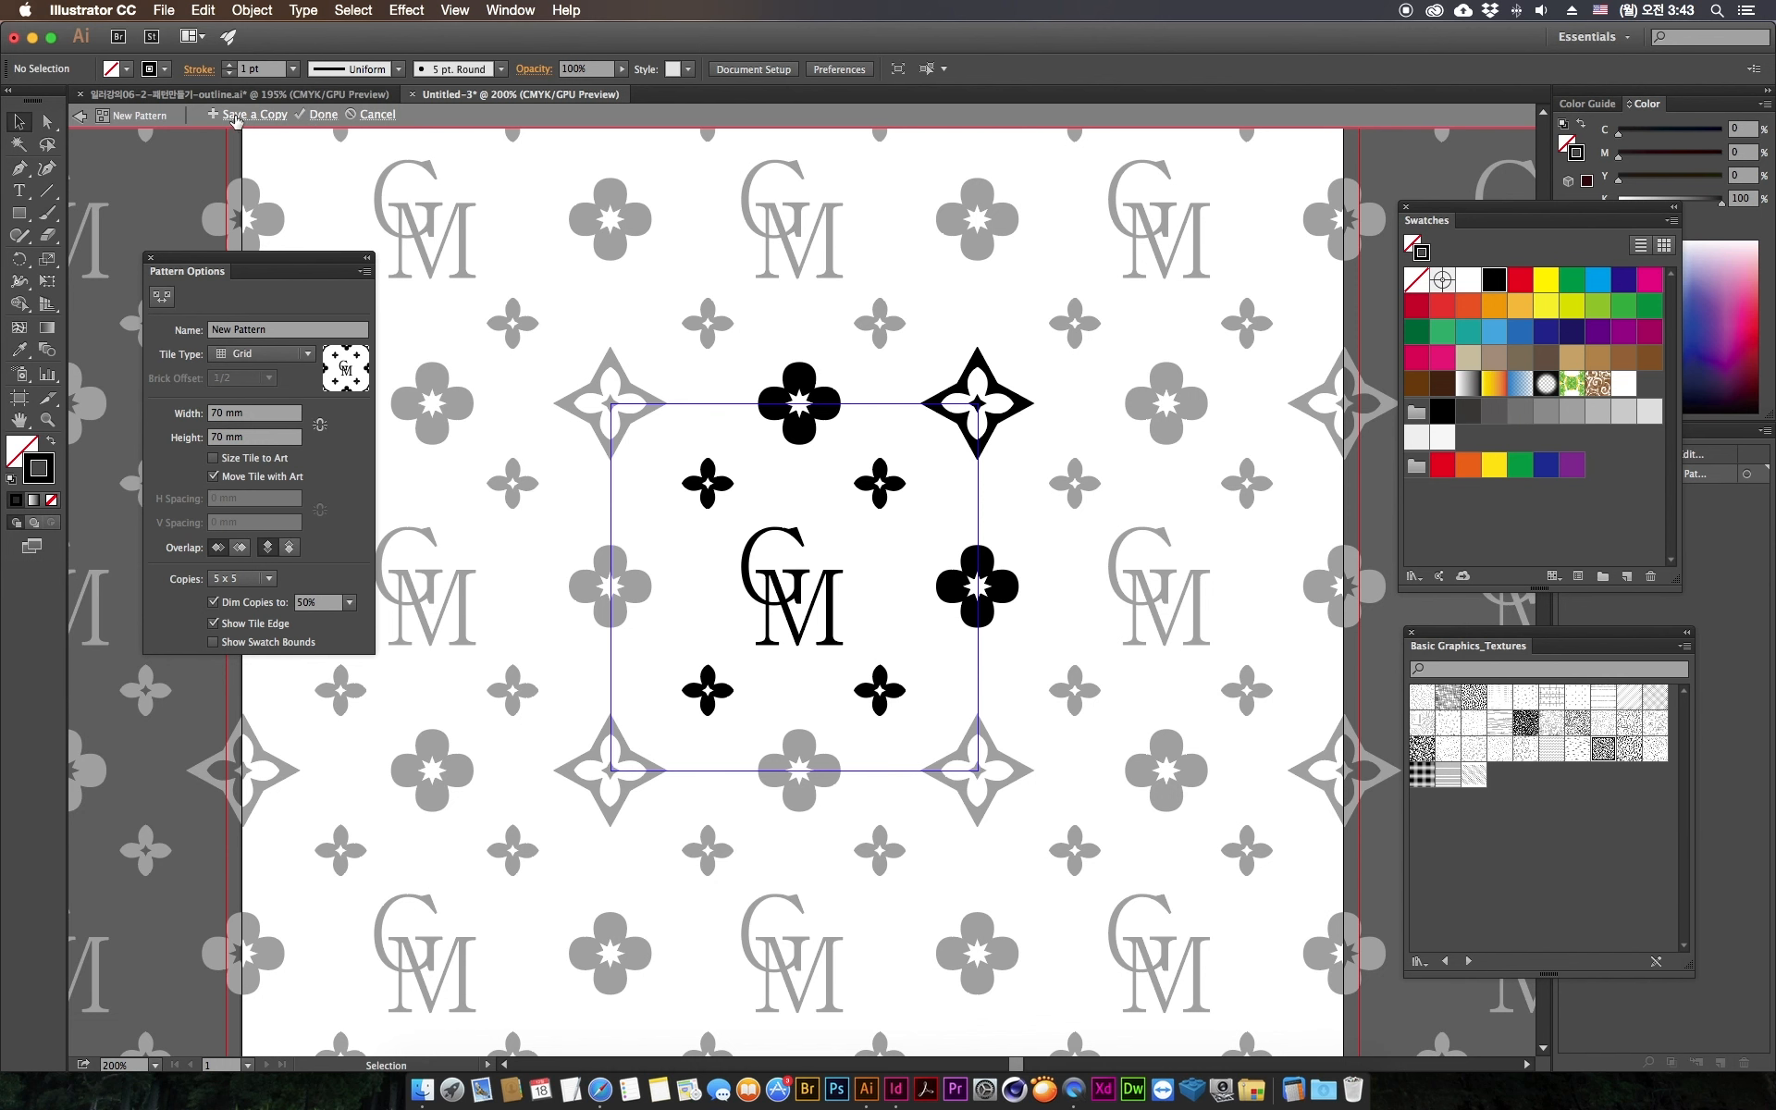
click(321, 117)
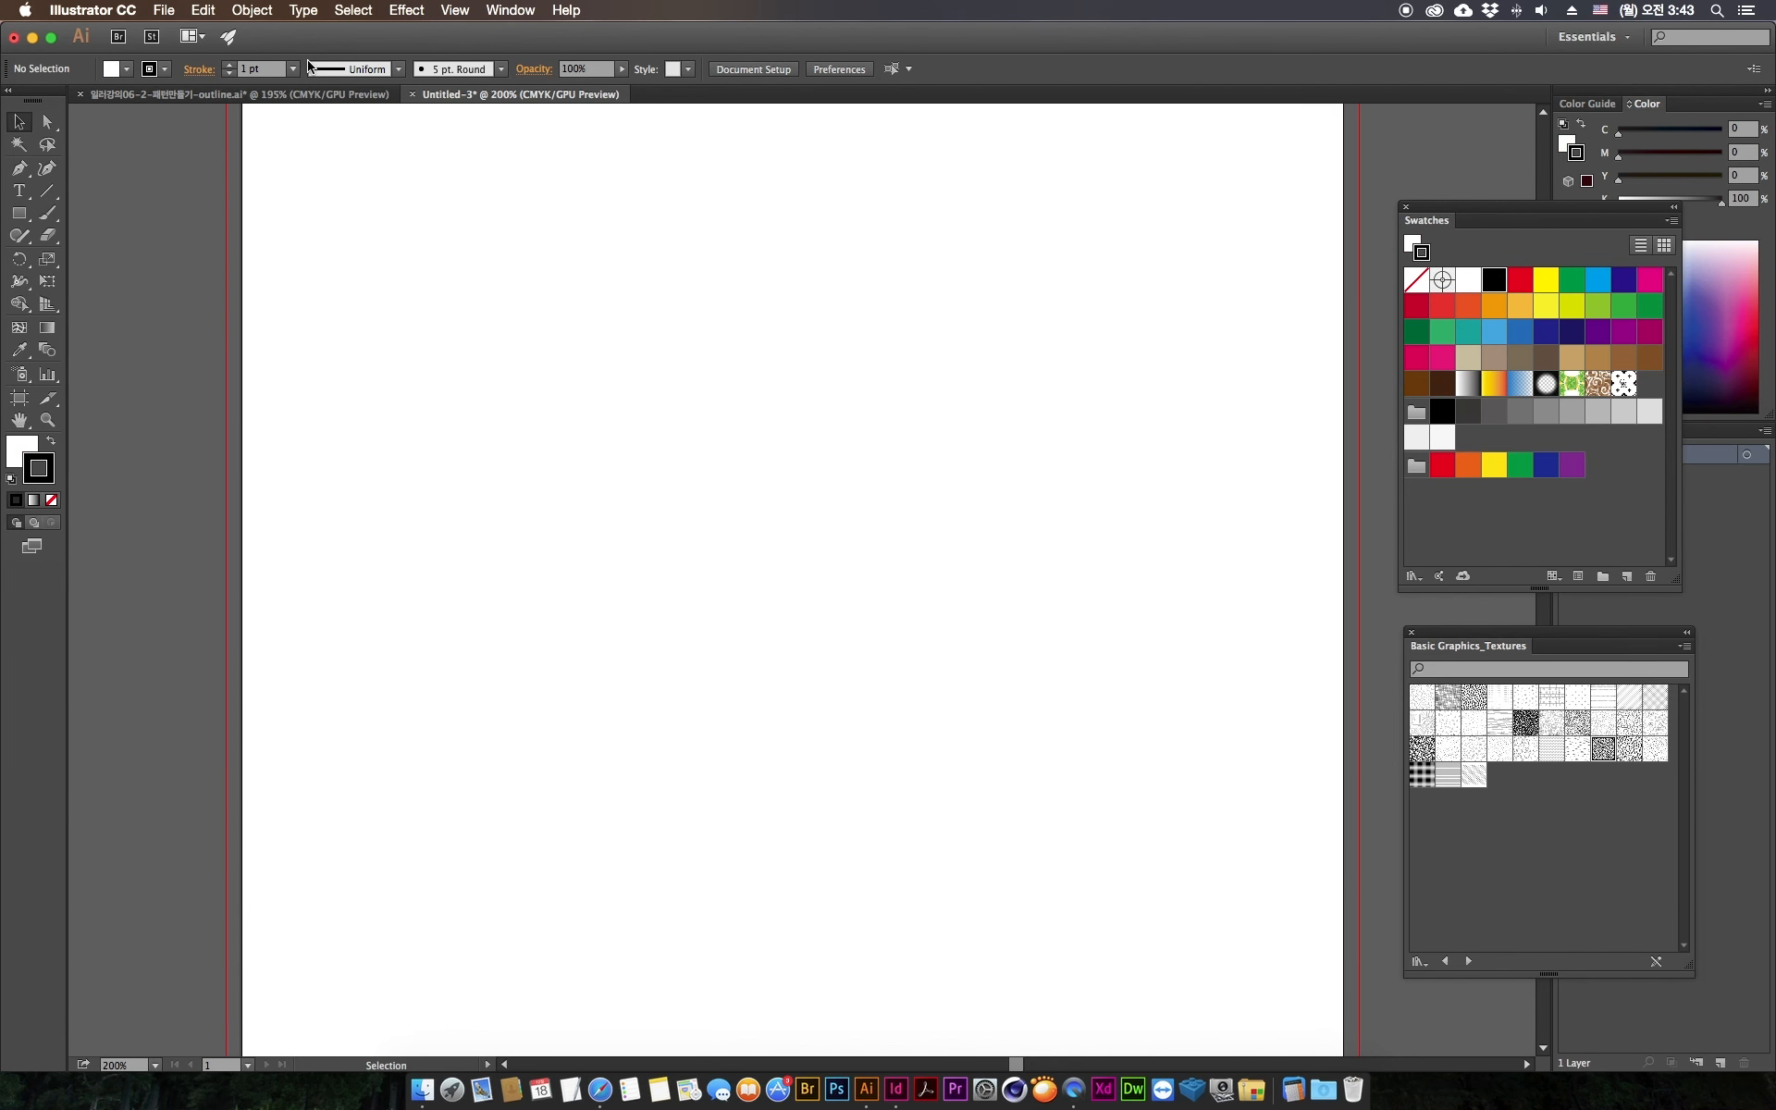
key(super+0)
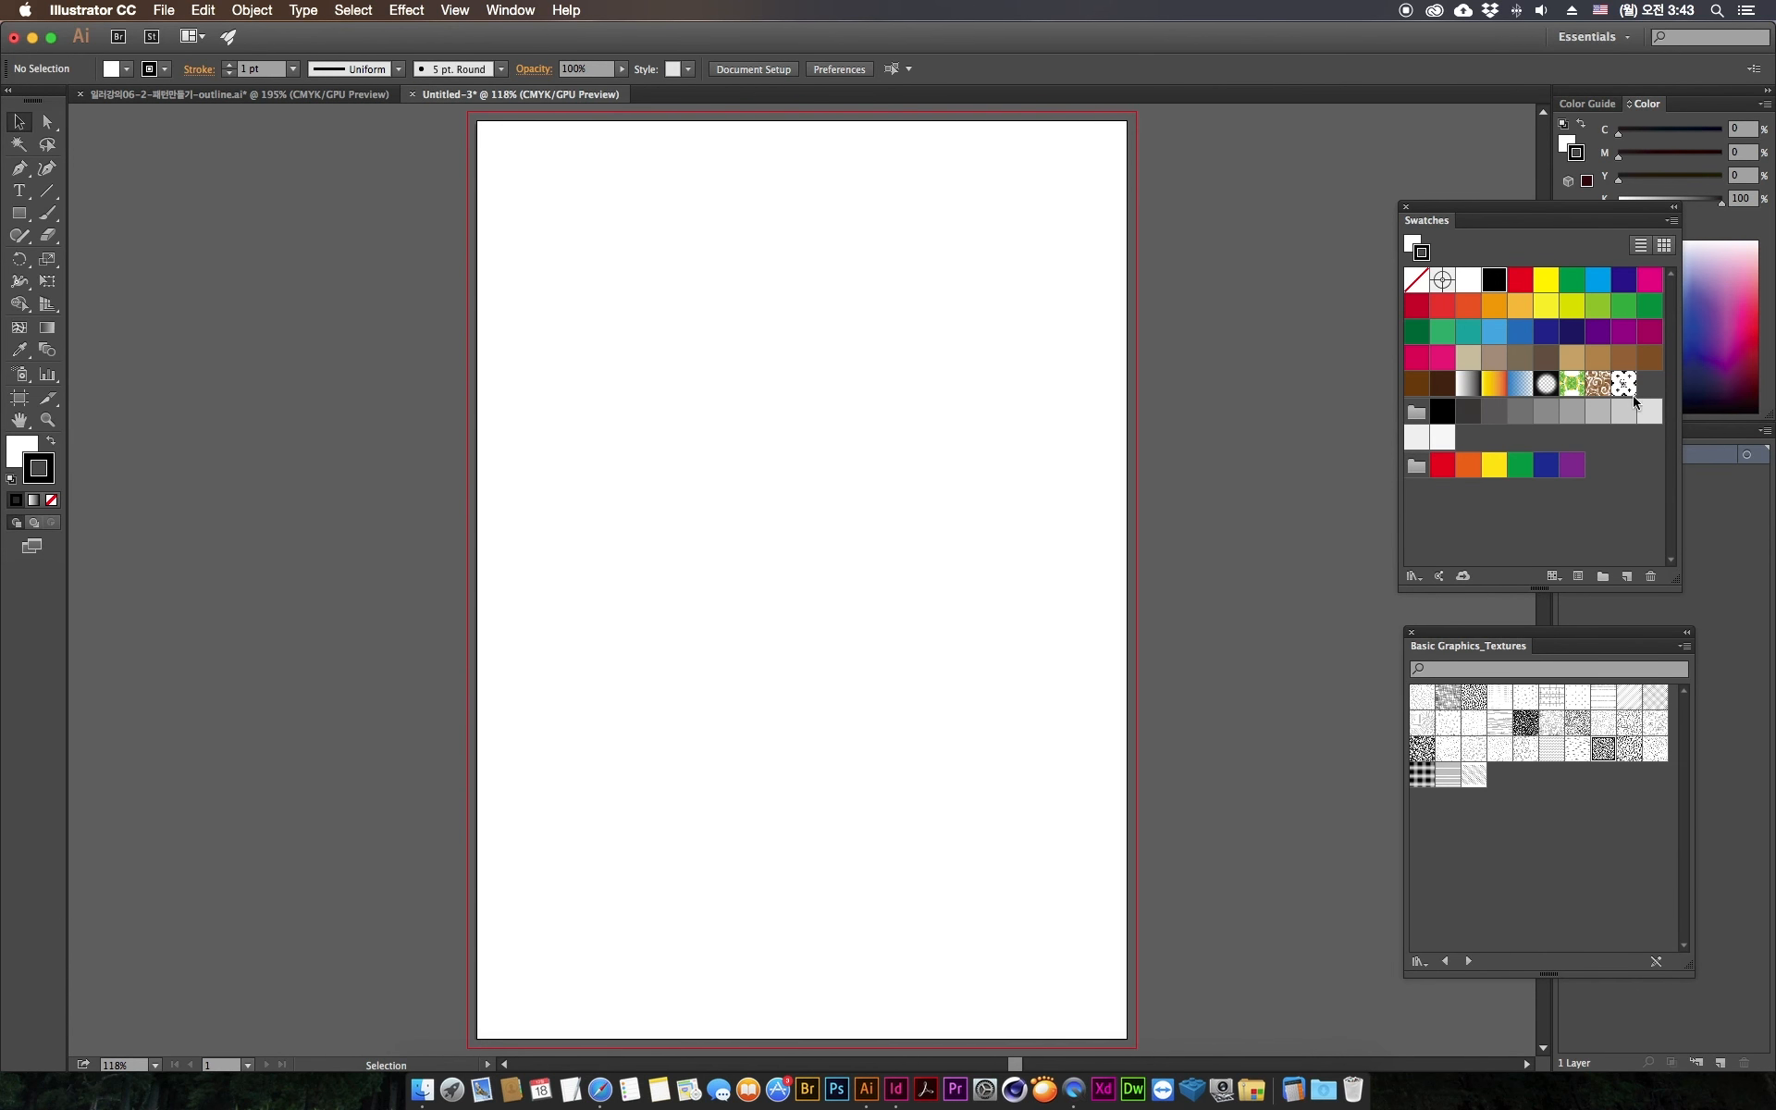
Step: Draw a rectangle about 223.6 by 248.1 mm and fill it with the new GM monogram pattern swatch
click(19, 213)
drag(325, 211, 1017, 977)
click(20, 451)
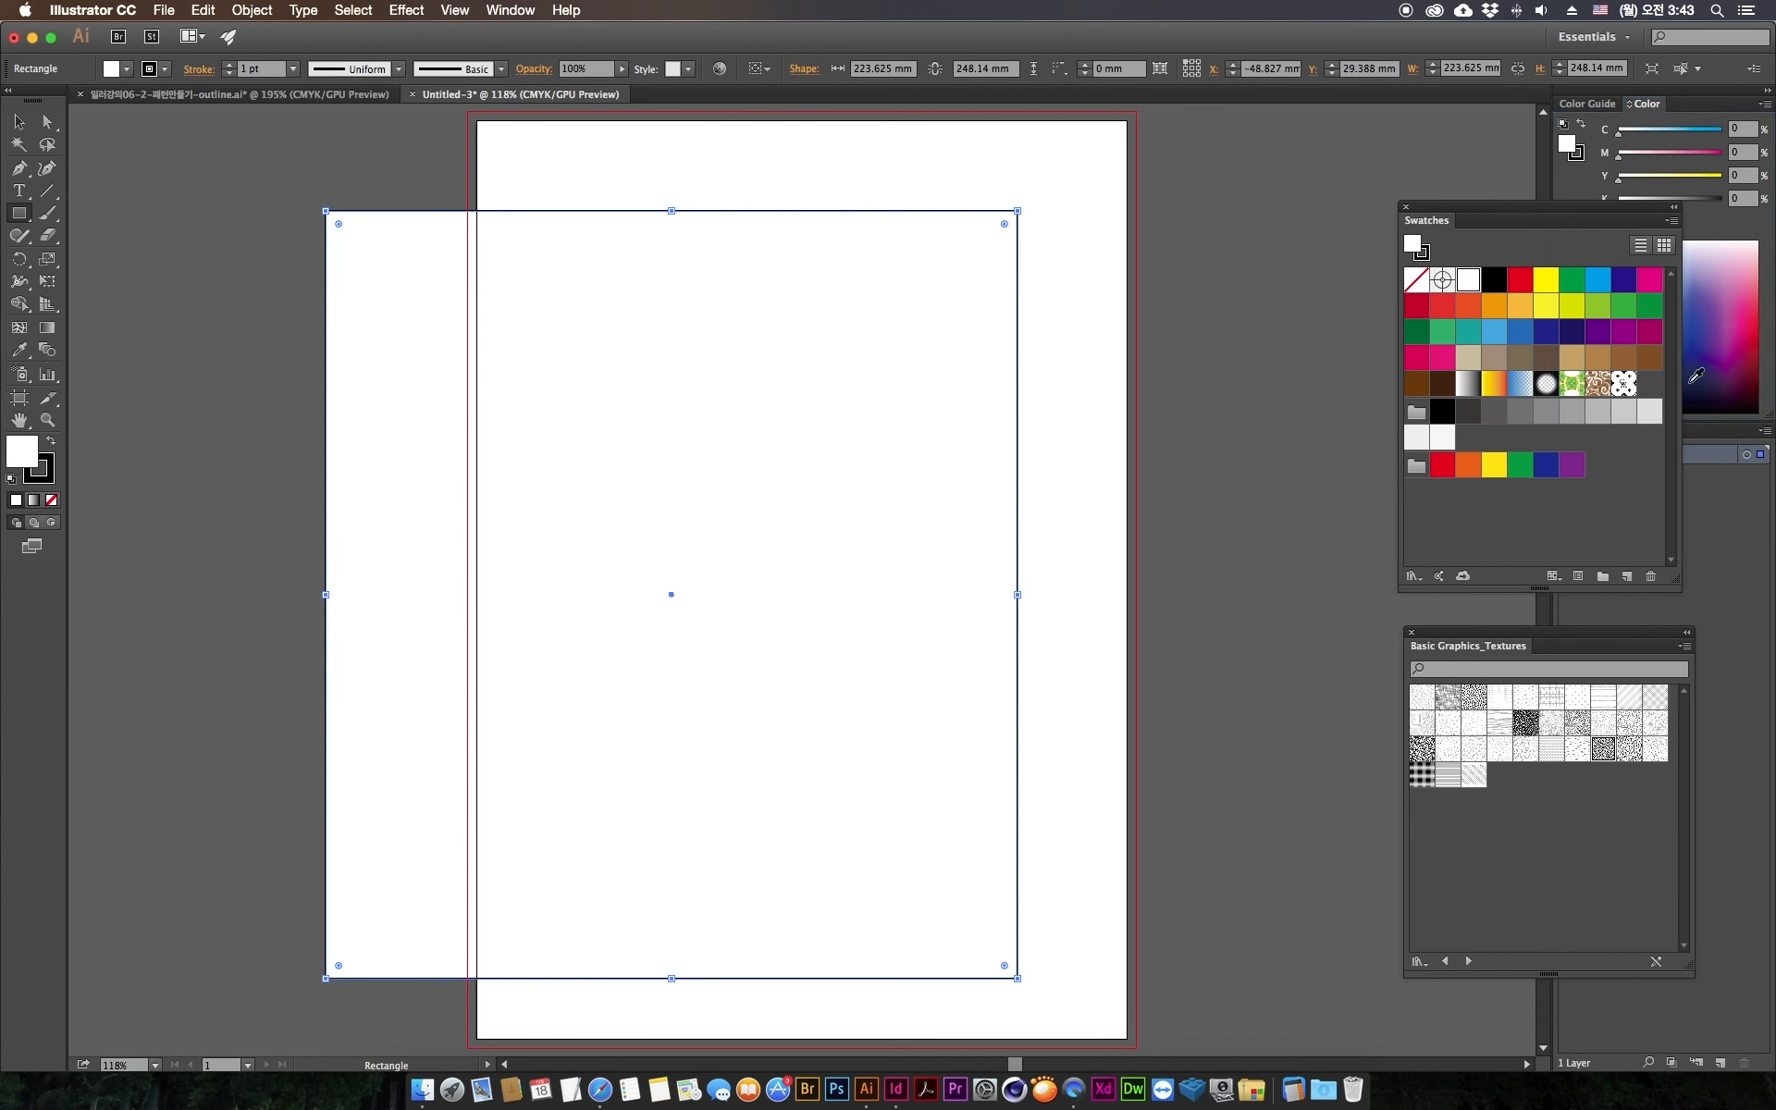
click(1626, 383)
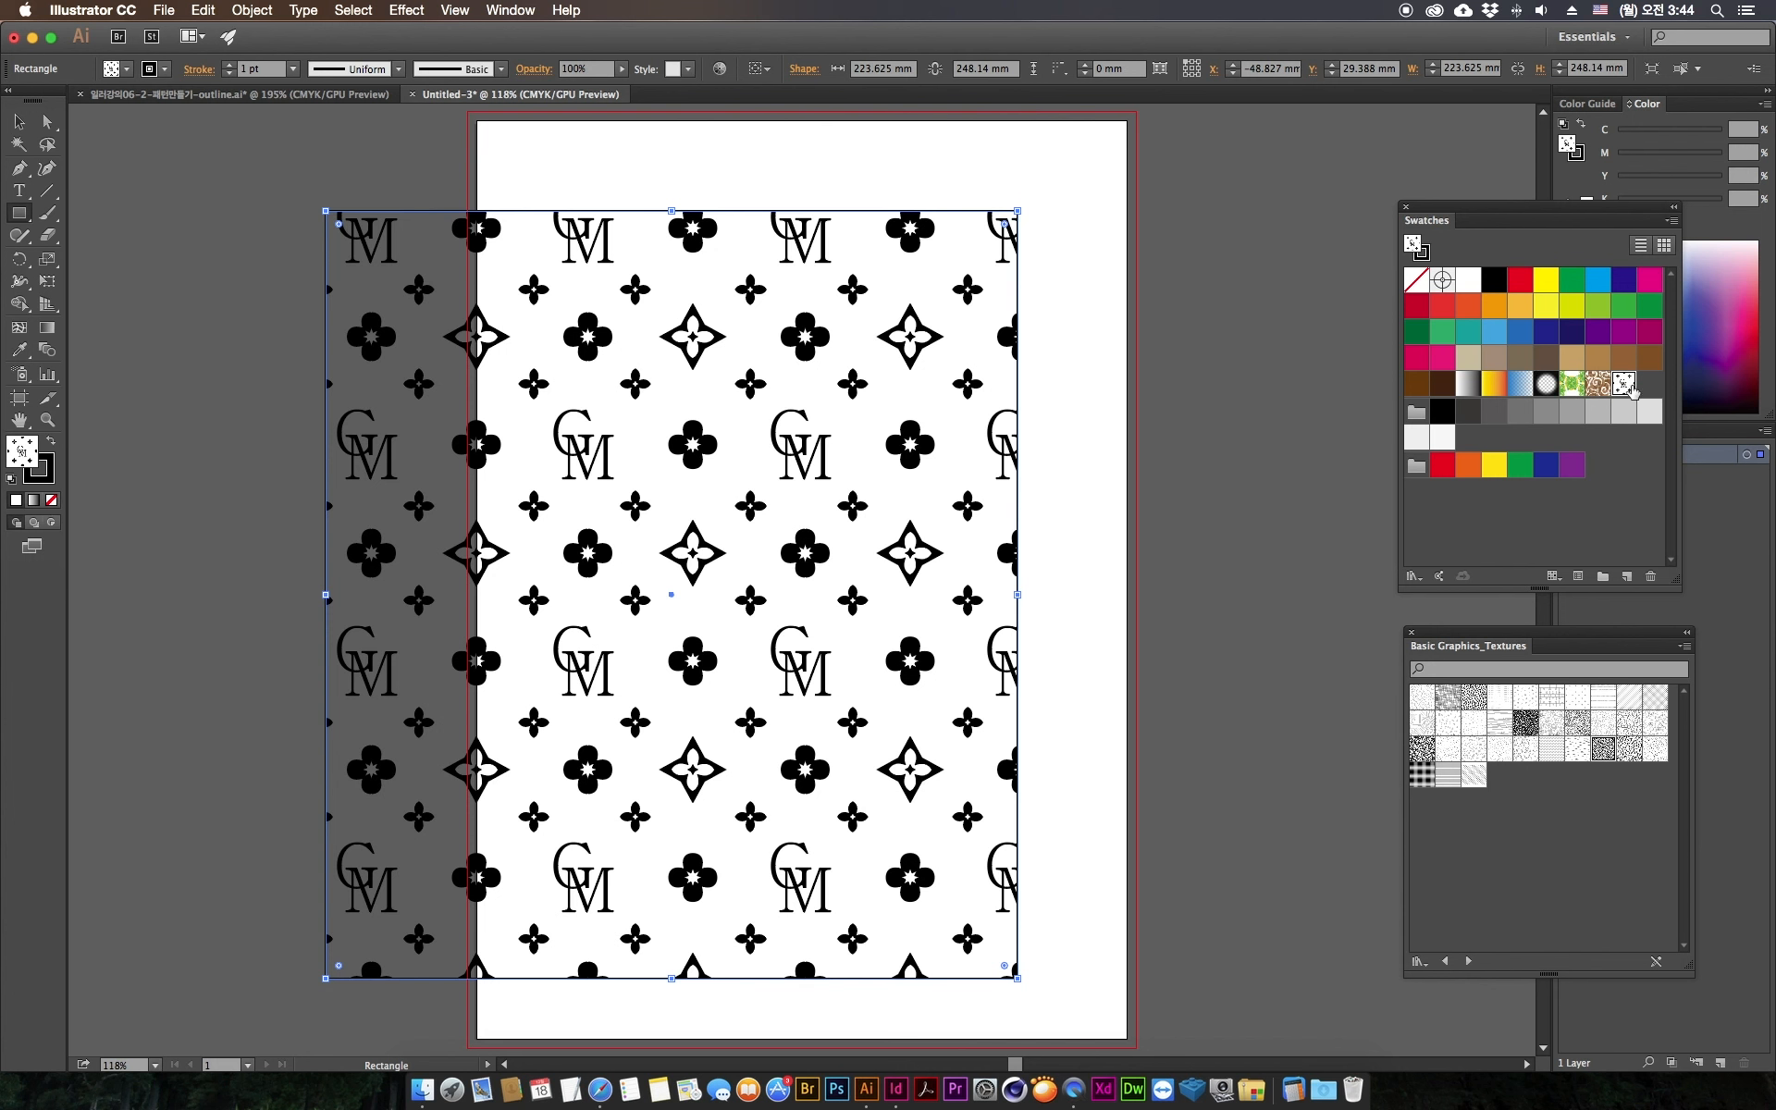
Step: Copy the pattern-filled rectangle to the front of the Make Pattern lesson document and move its left edge to about X 150 mm
click(19, 122)
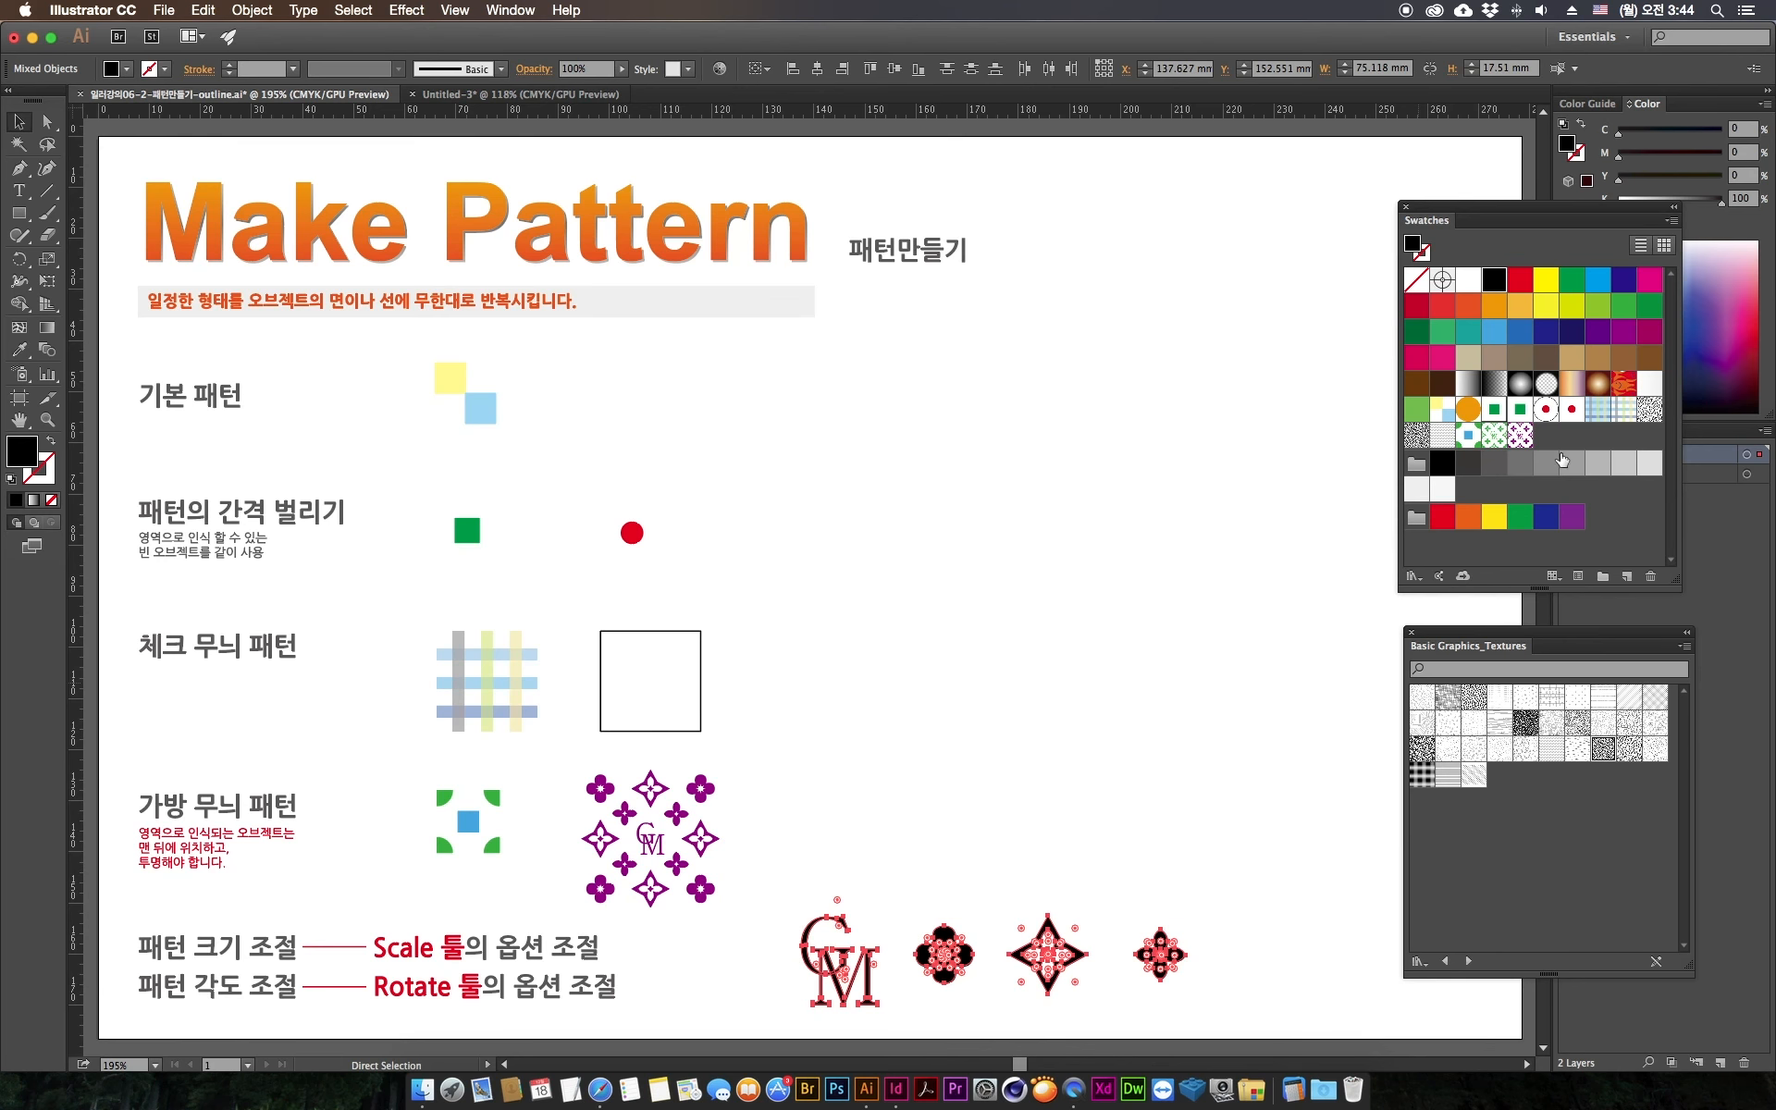
key(super+f)
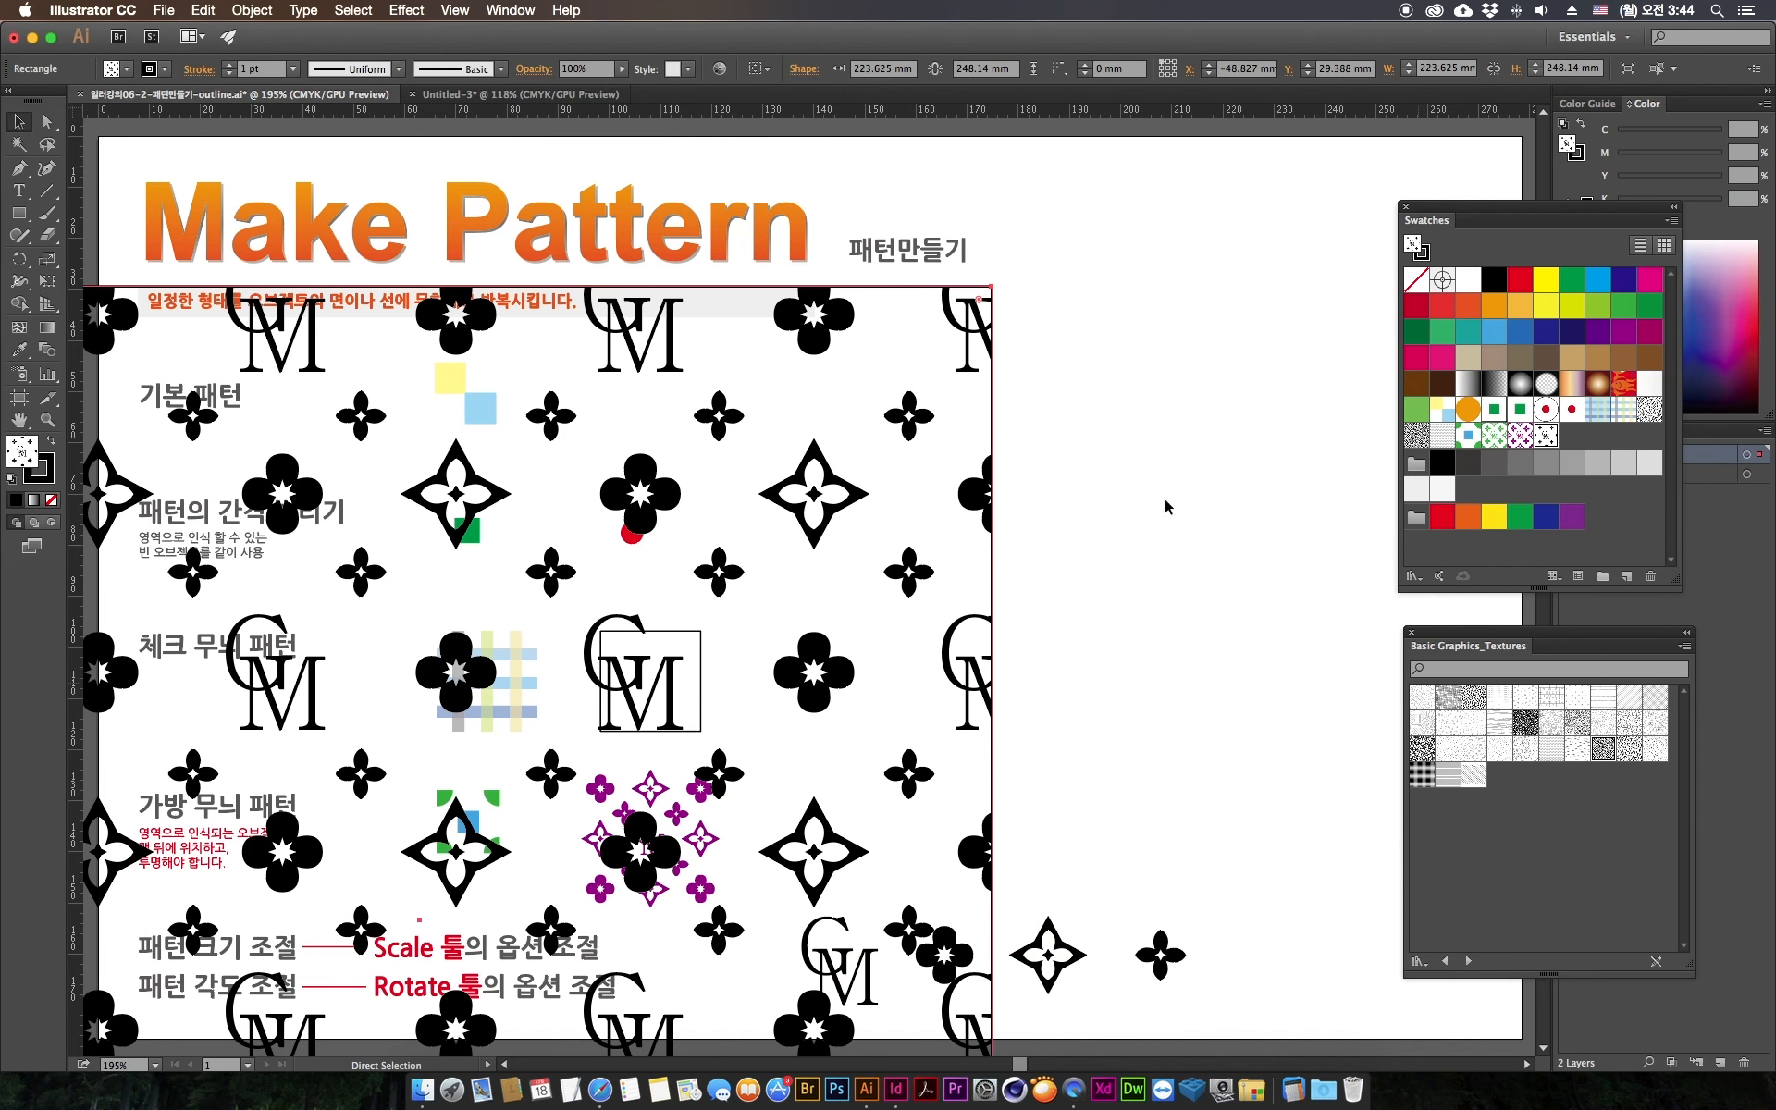
drag(797, 497, 1197, 333)
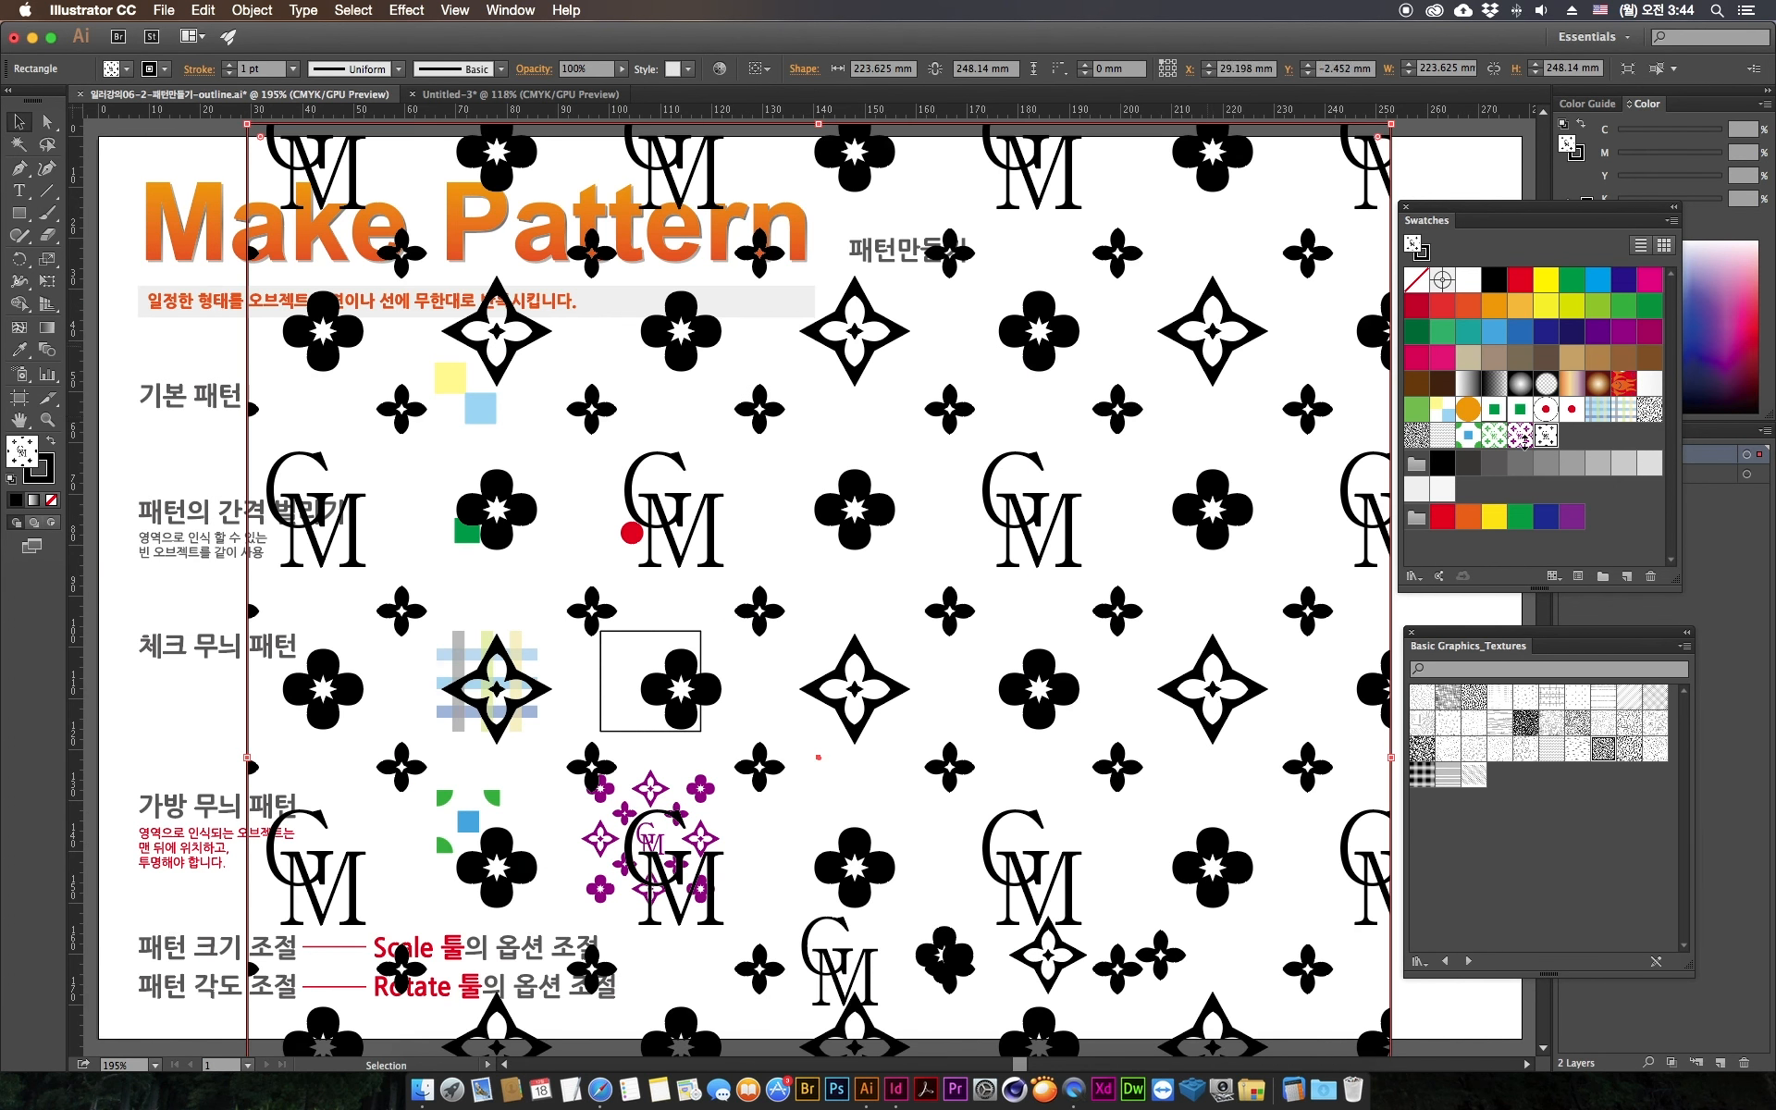
drag(483, 505, 1102, 417)
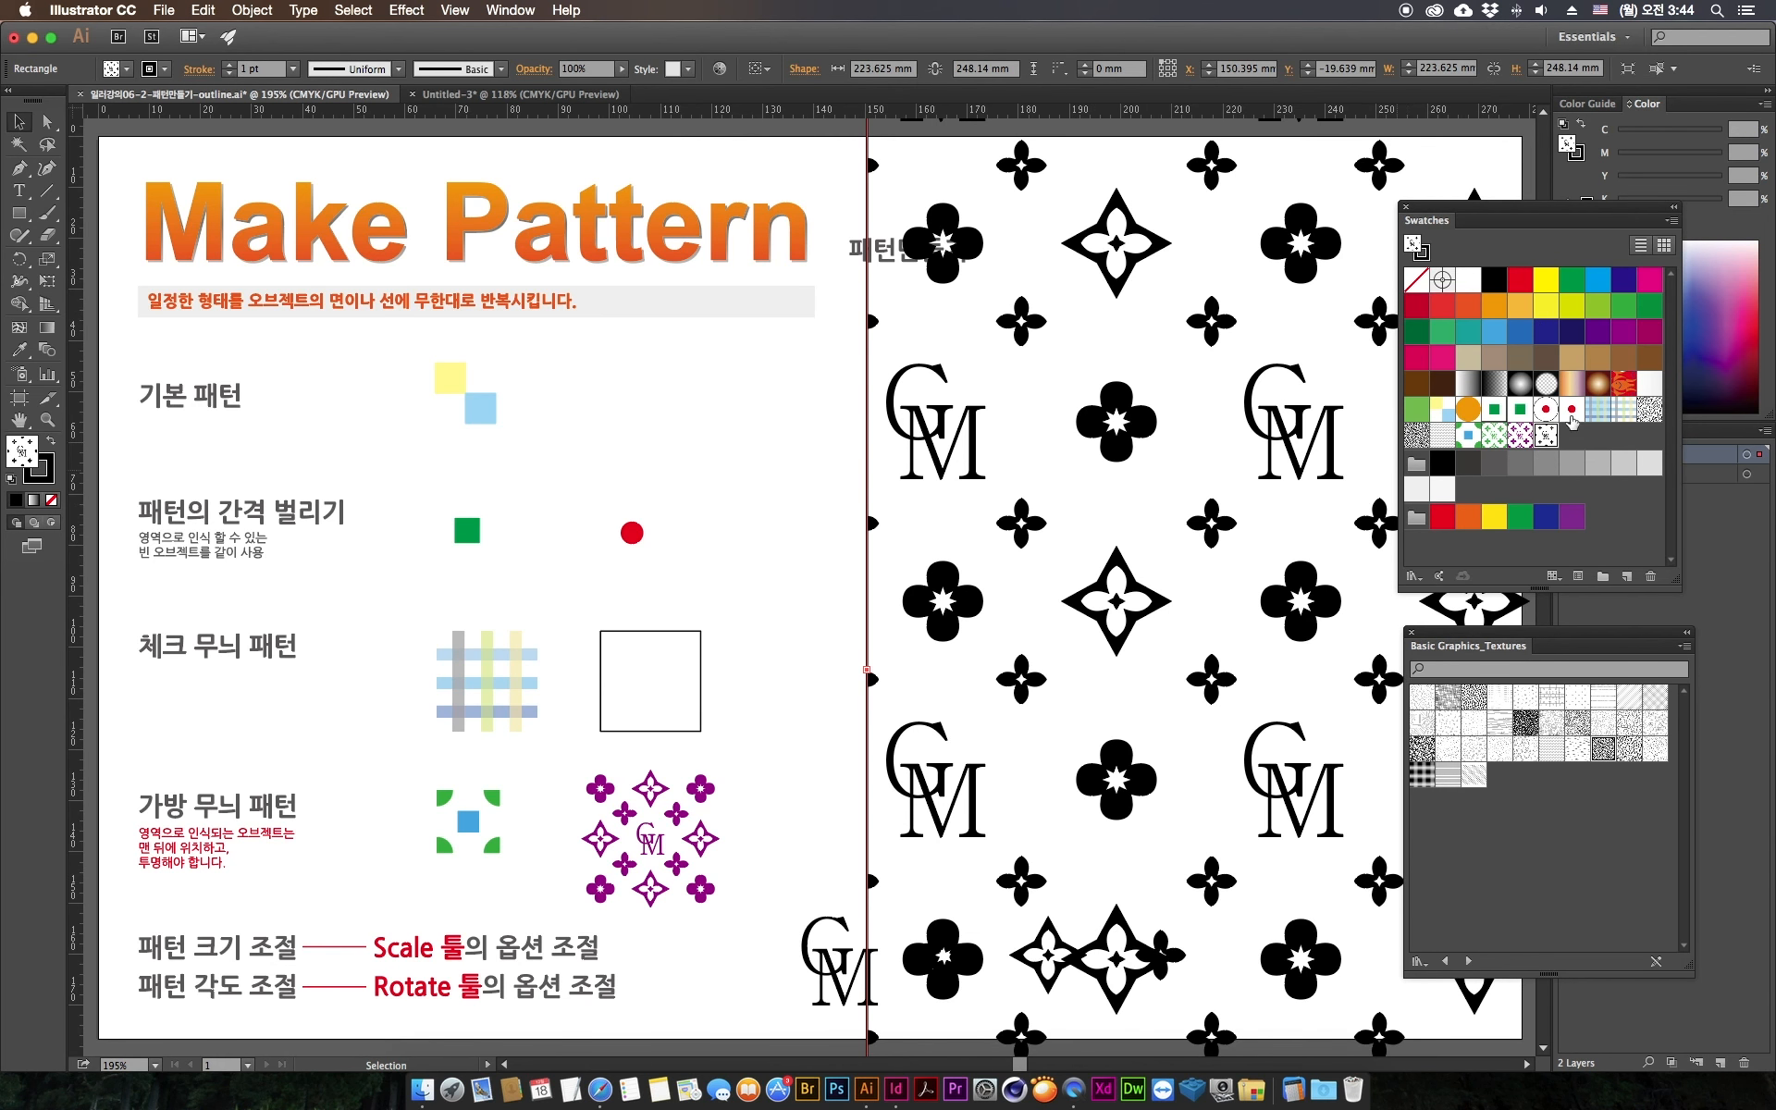
click(1672, 222)
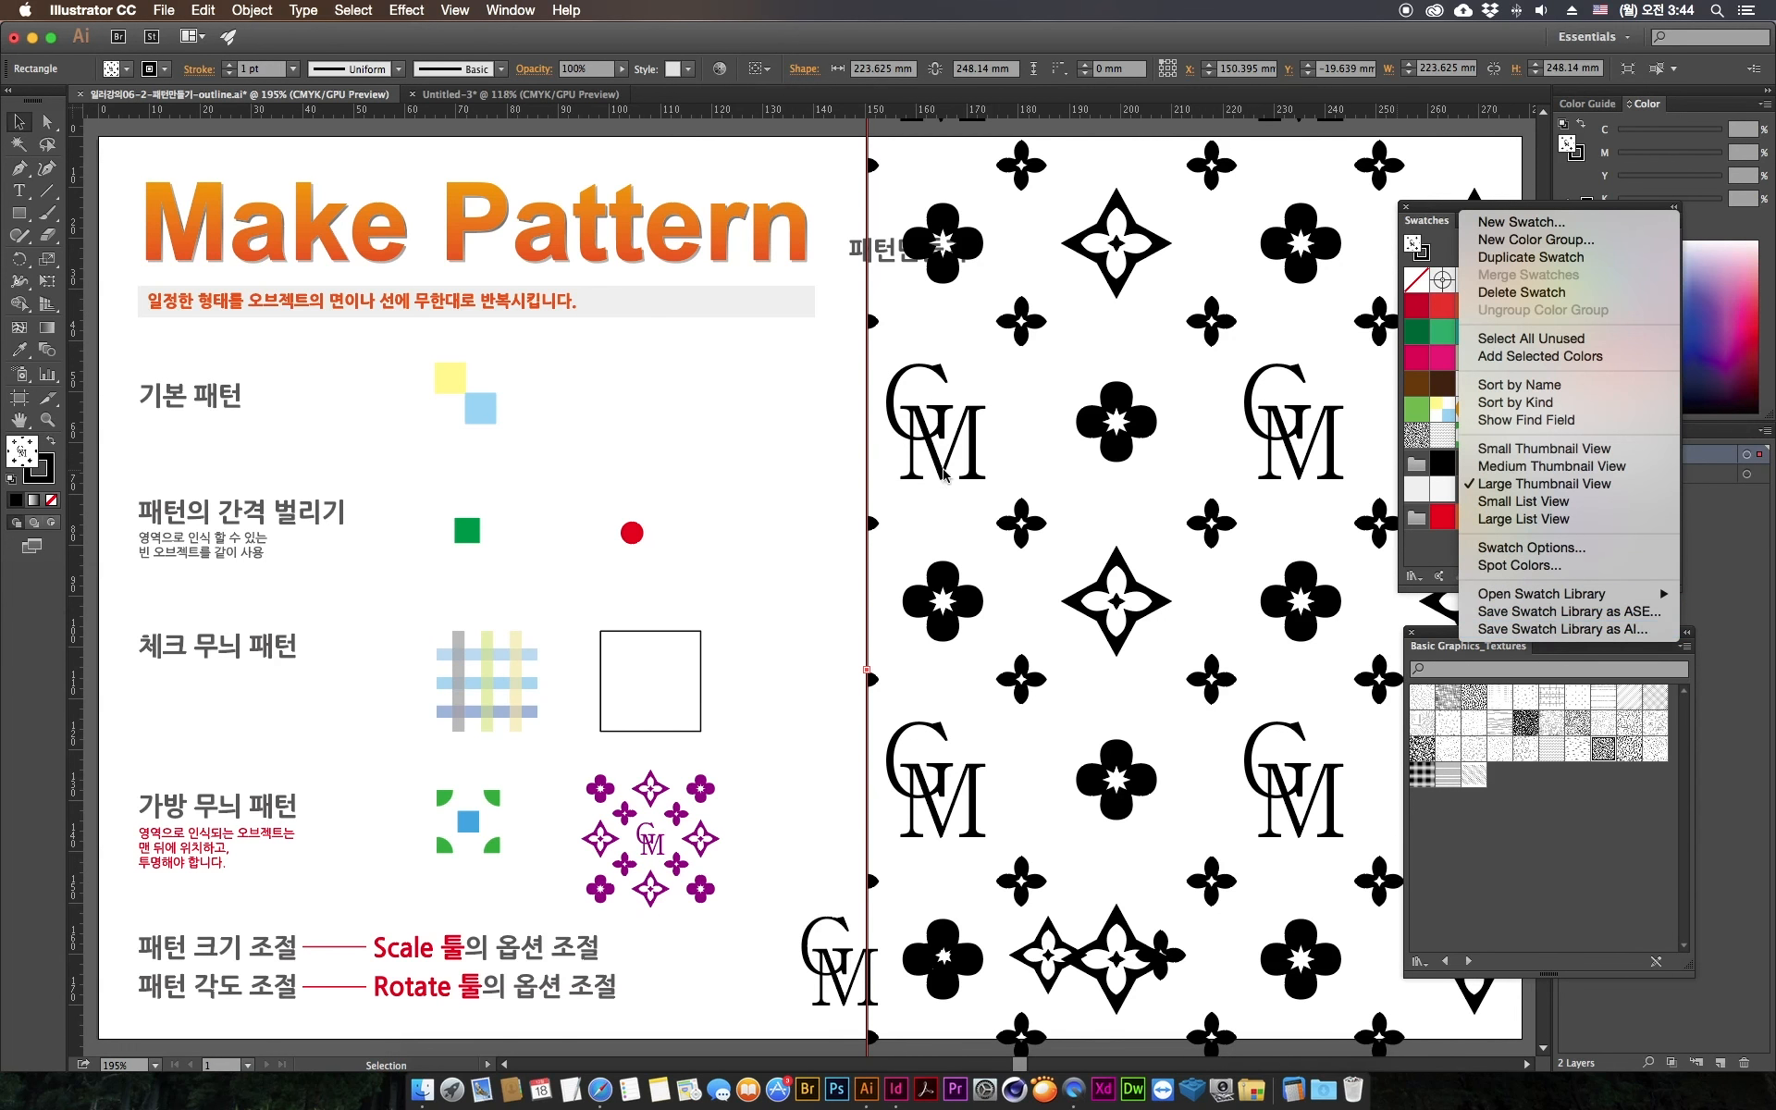
click(797, 500)
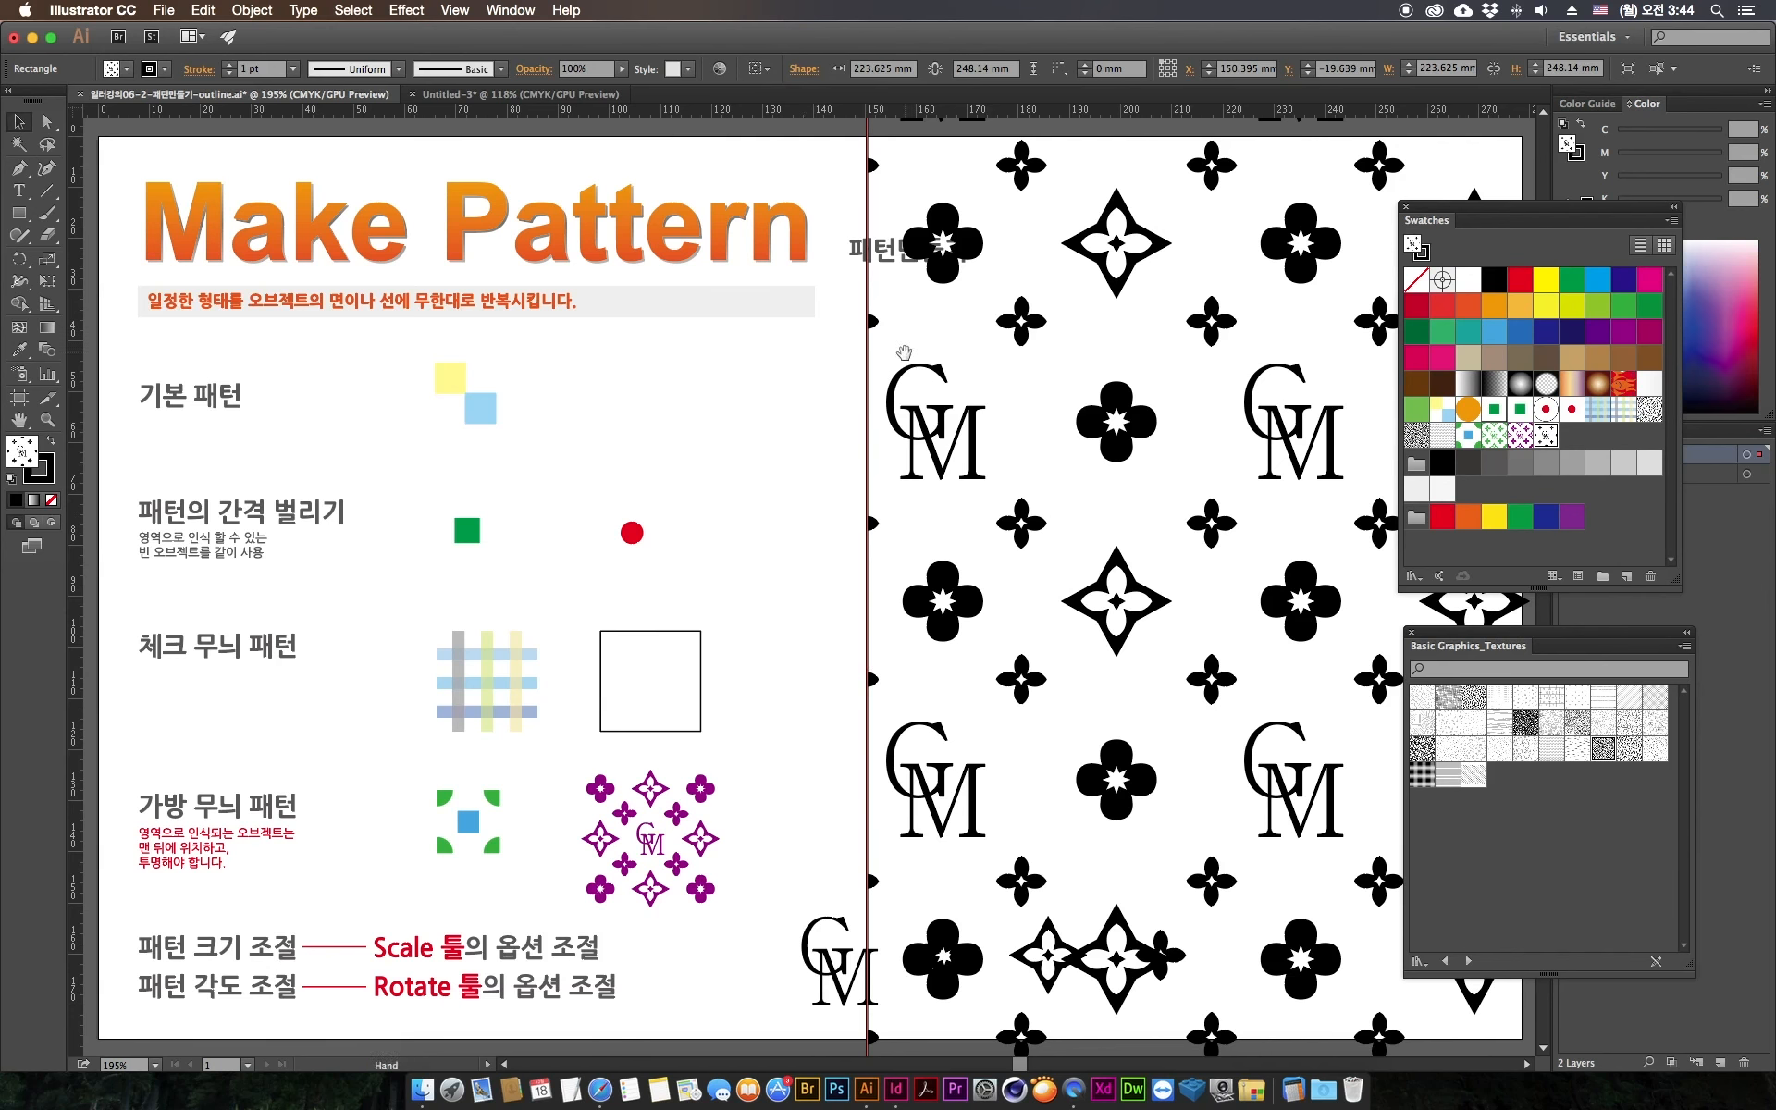
Step: Reposition the pattern-filled rectangle over the page's right half, with its left edge at about X 134 mm
key(minus)
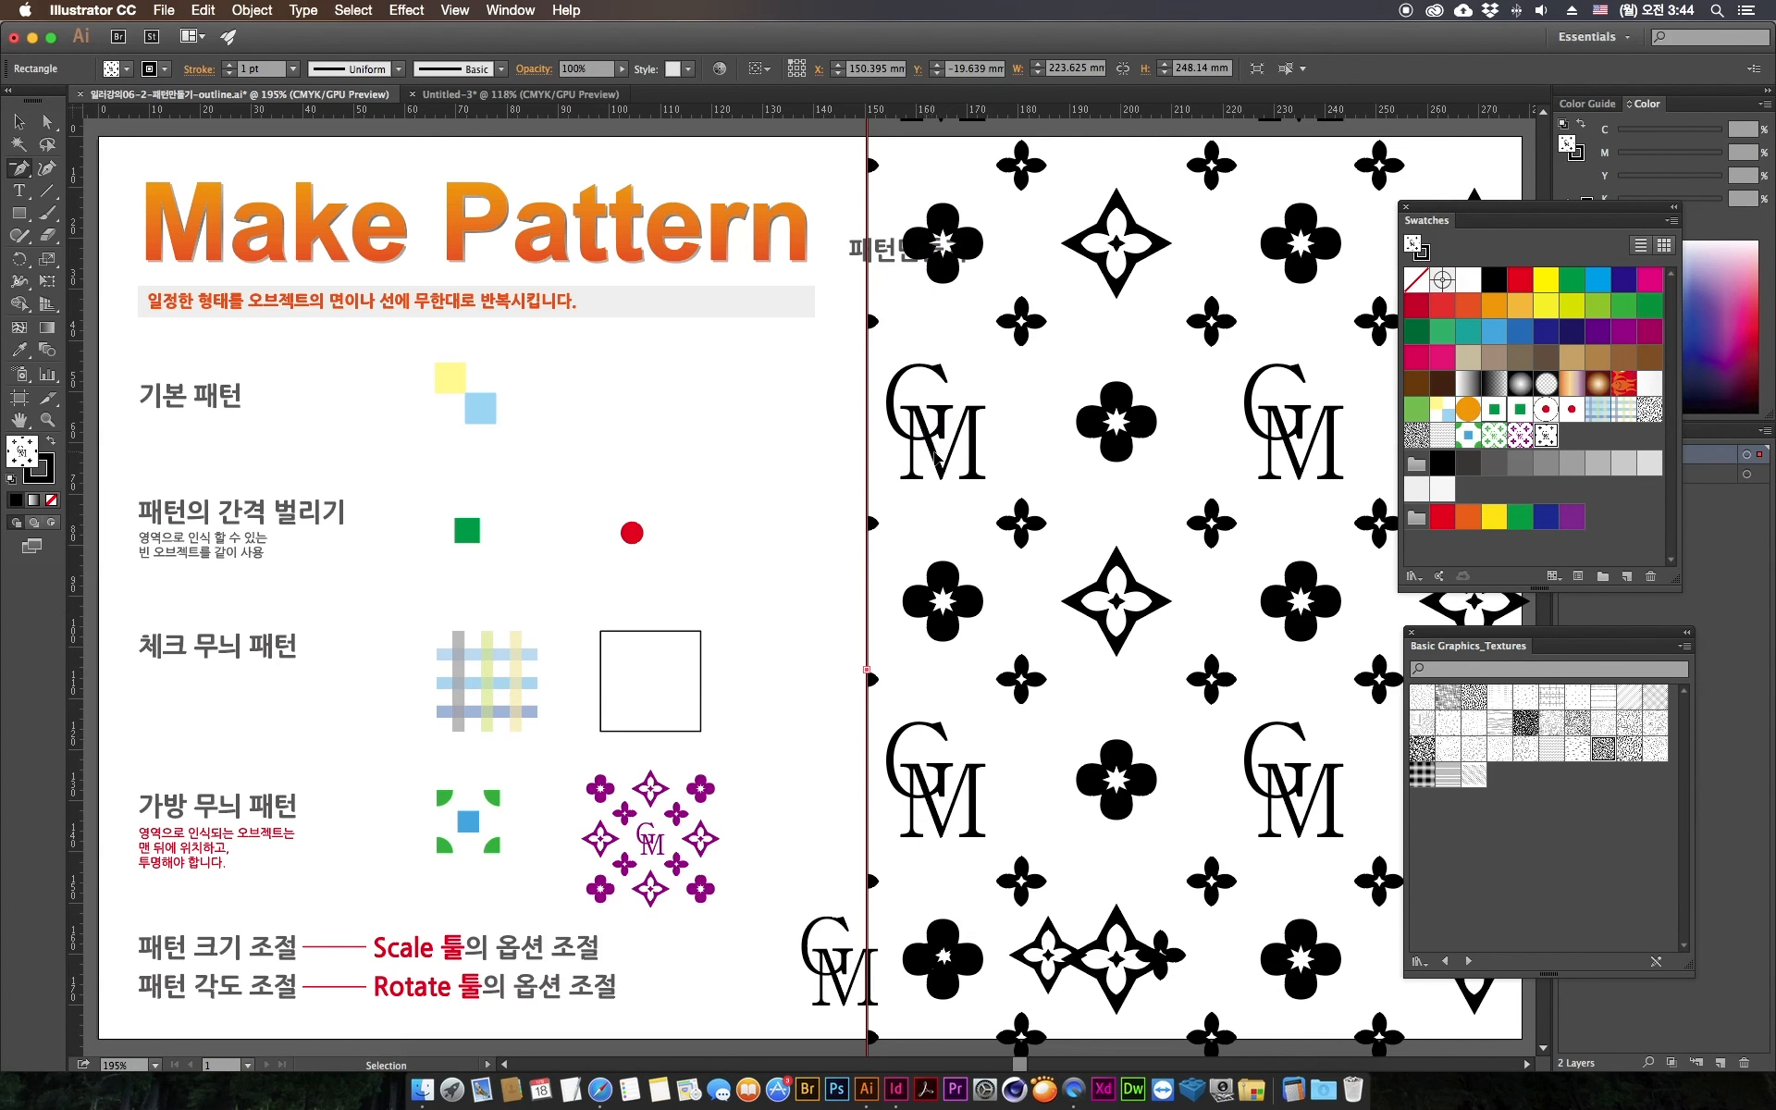
key(super+minus)
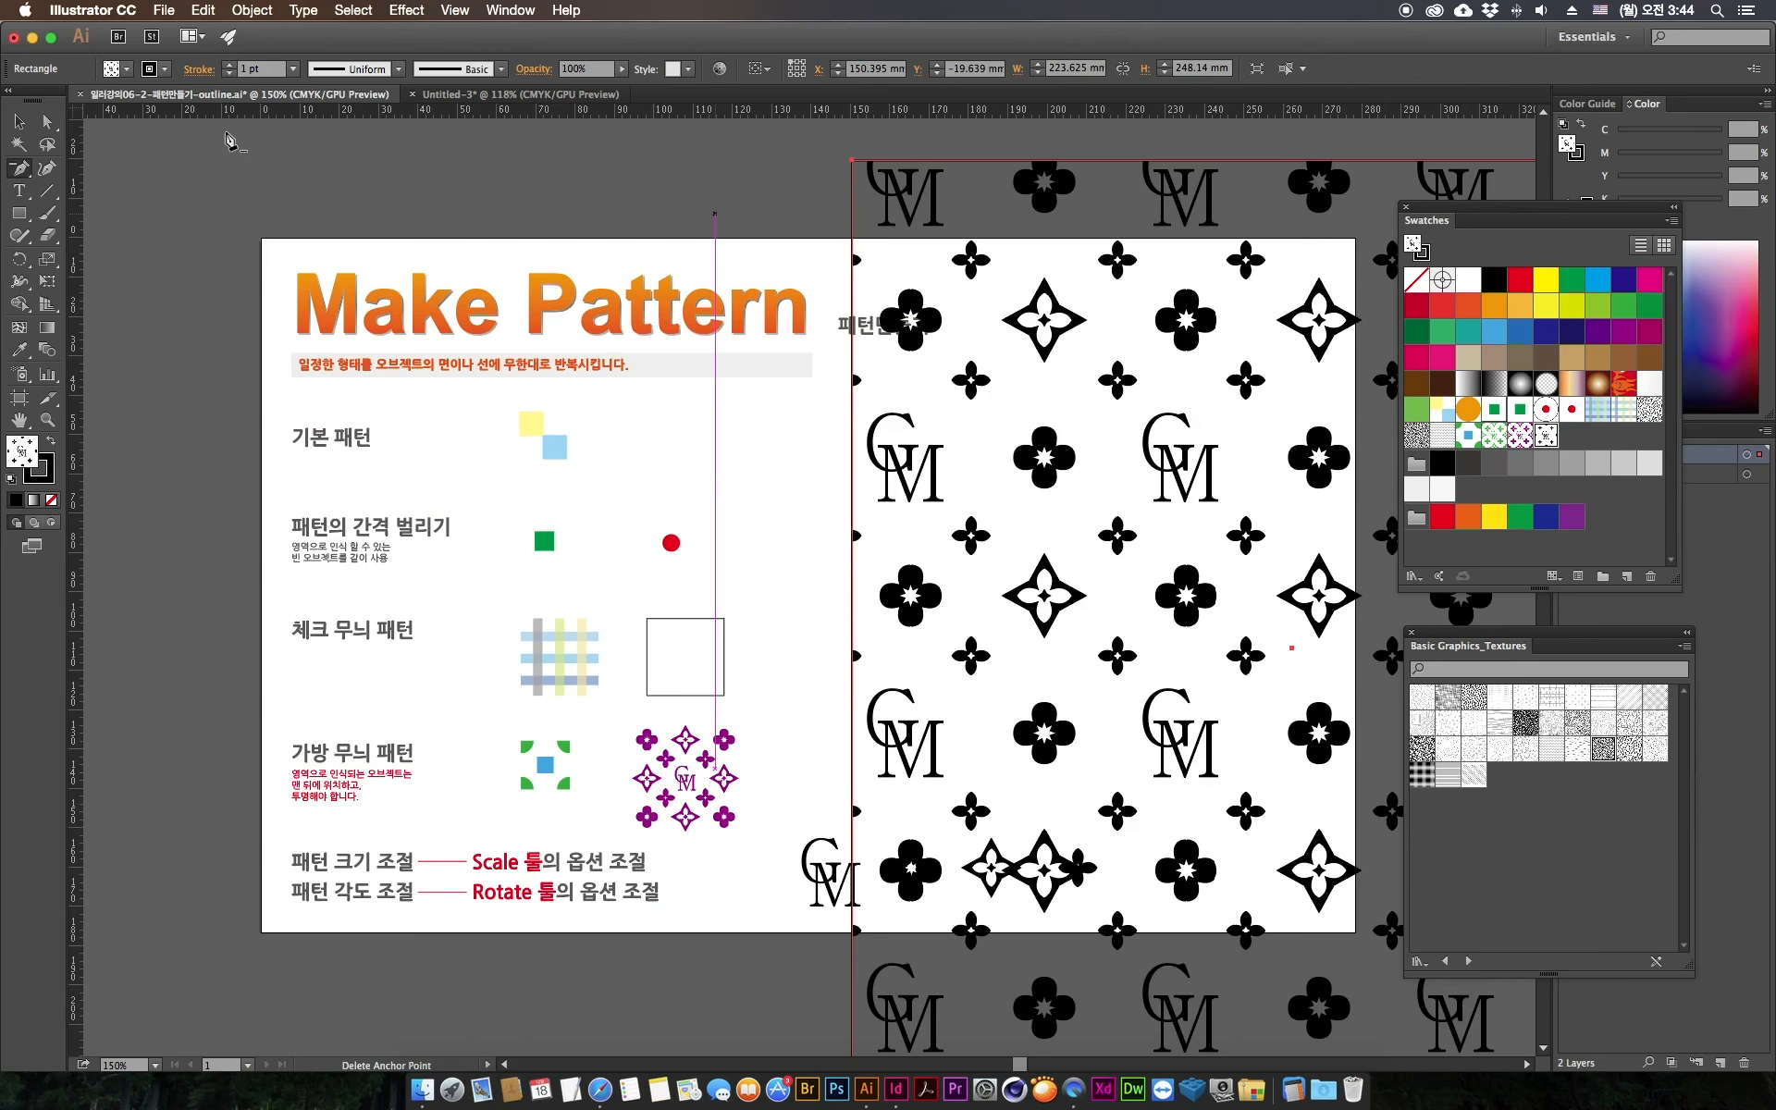
double_click(20, 122)
click(986, 568)
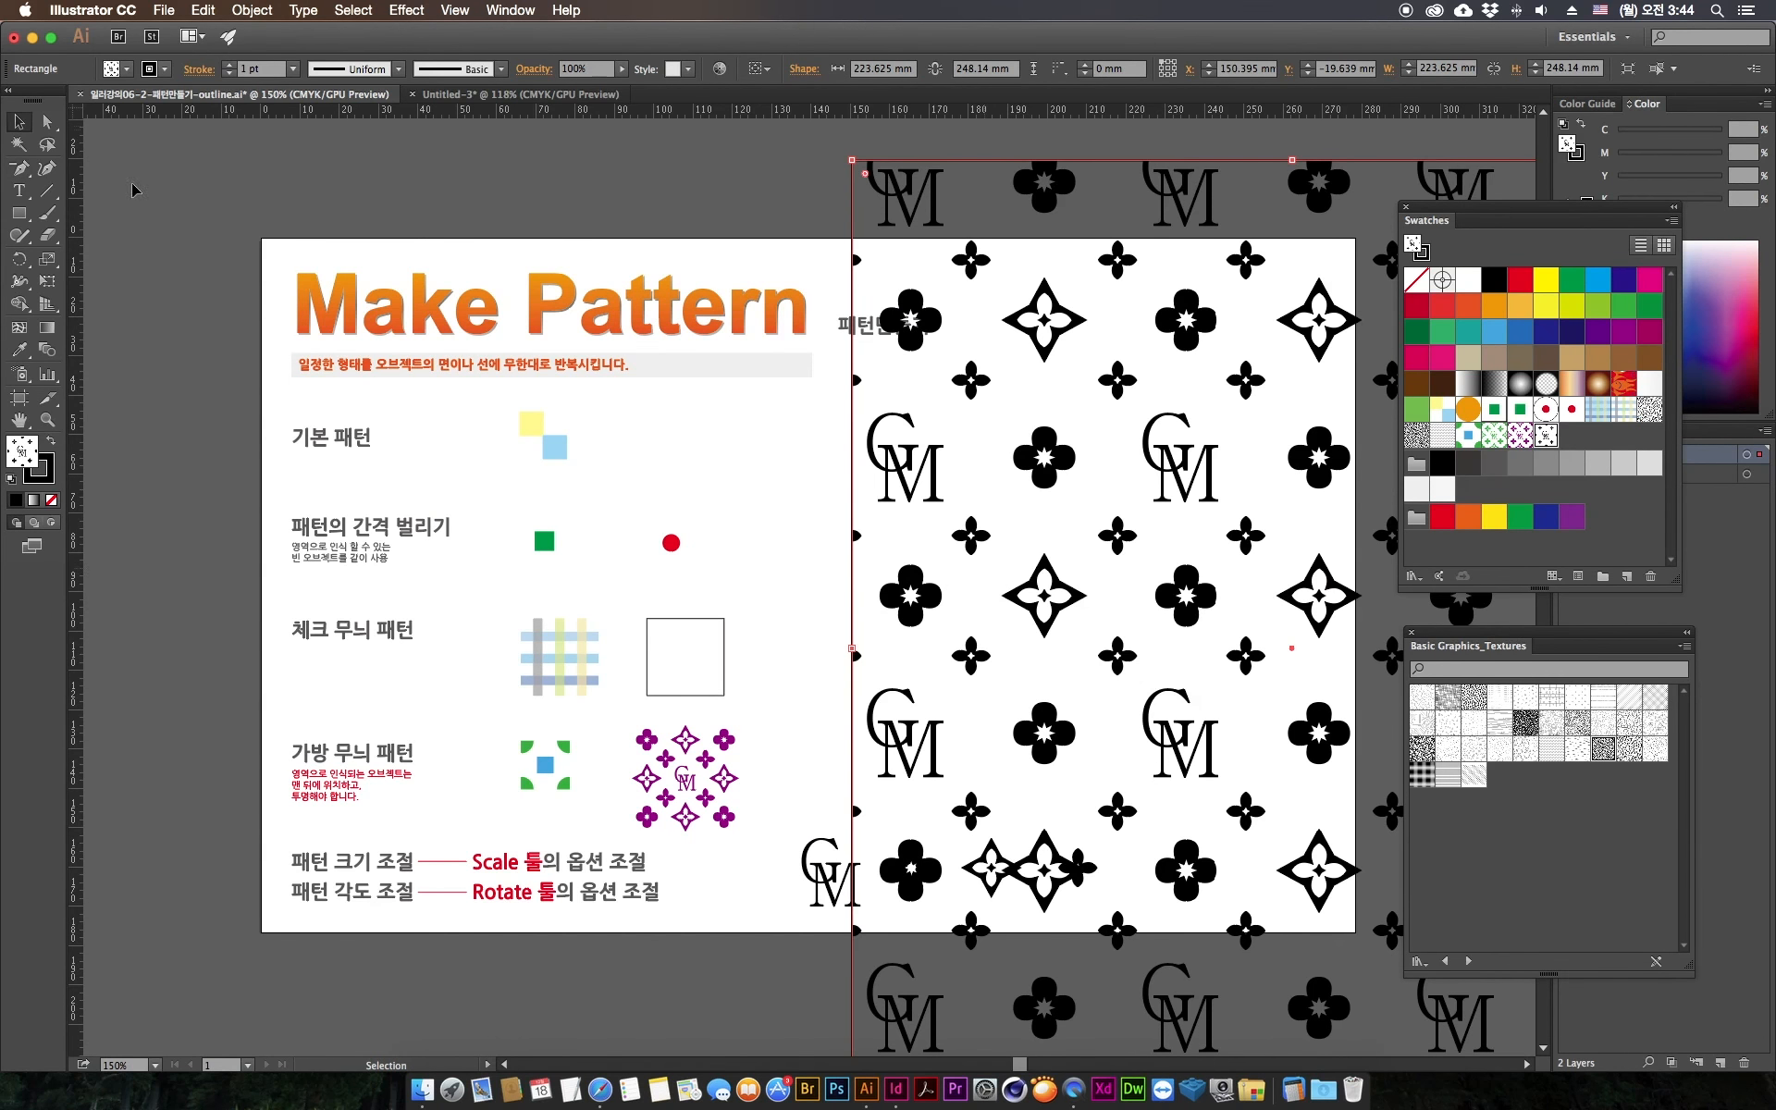
drag(918, 485, 1140, 462)
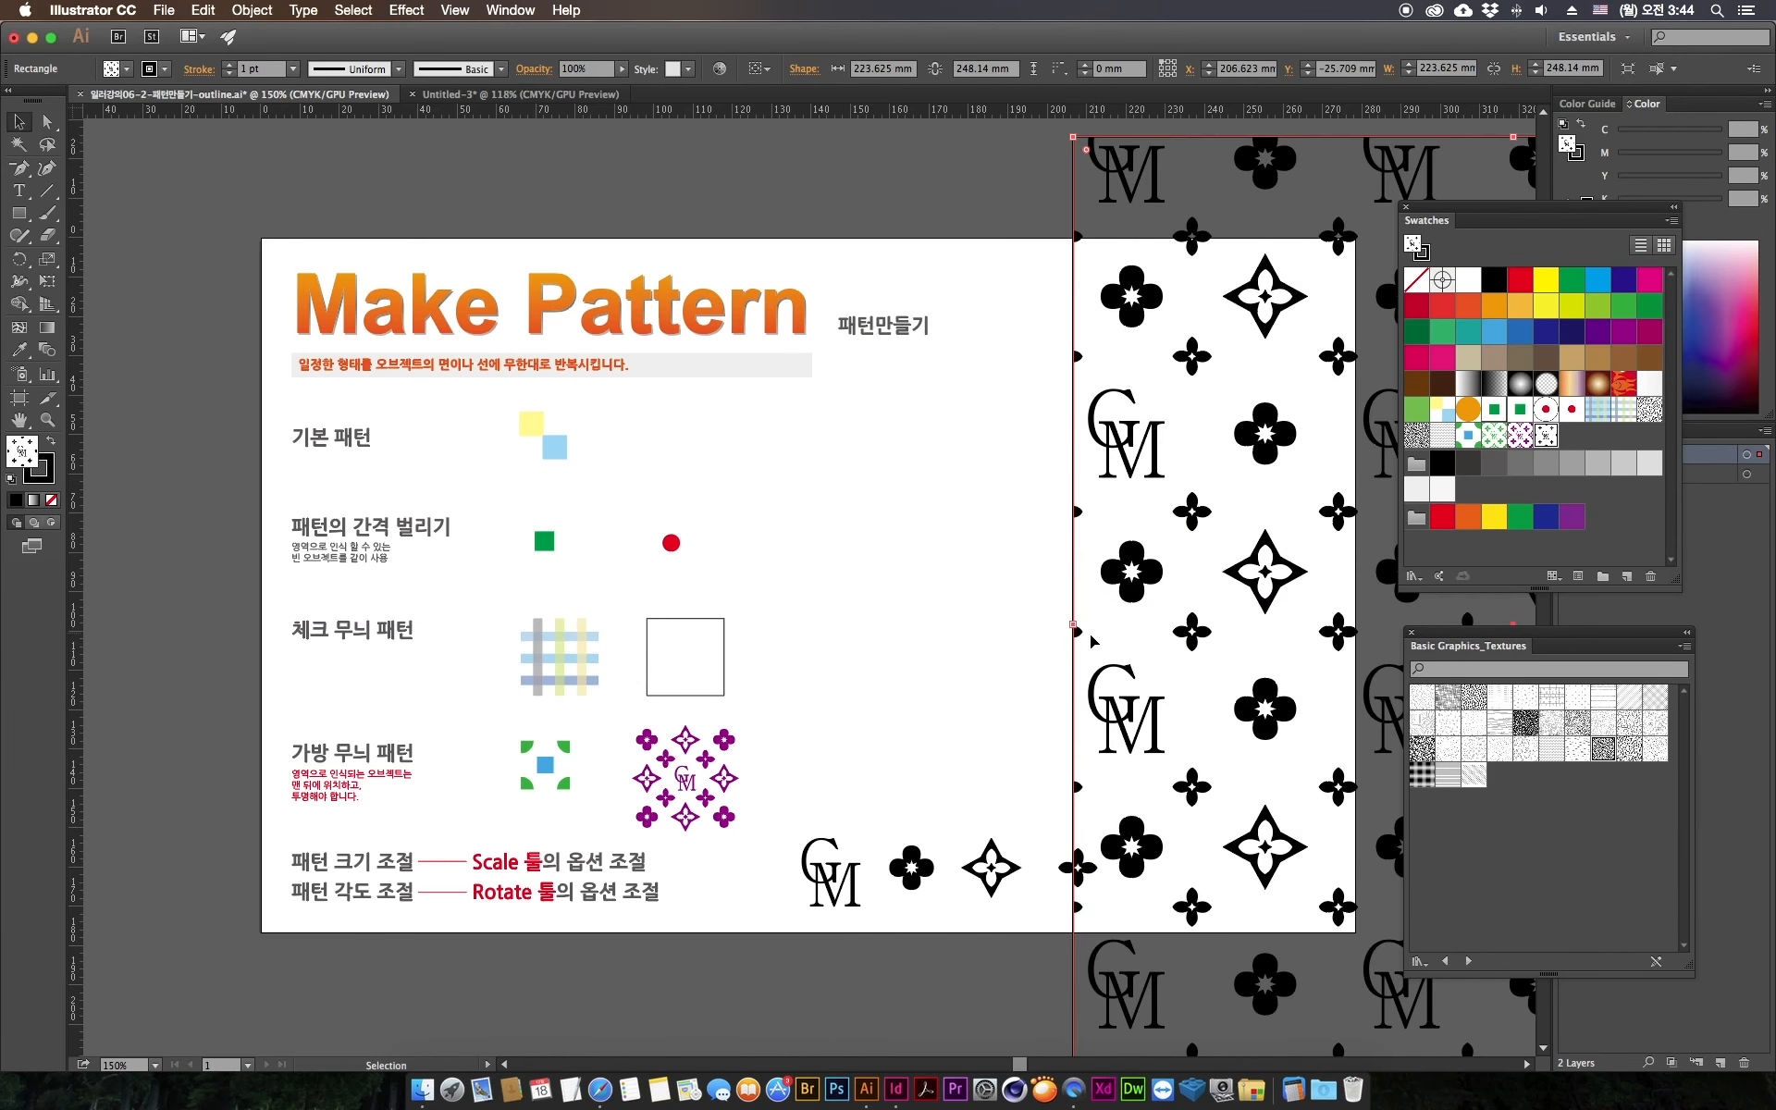
drag(1144, 571, 859, 549)
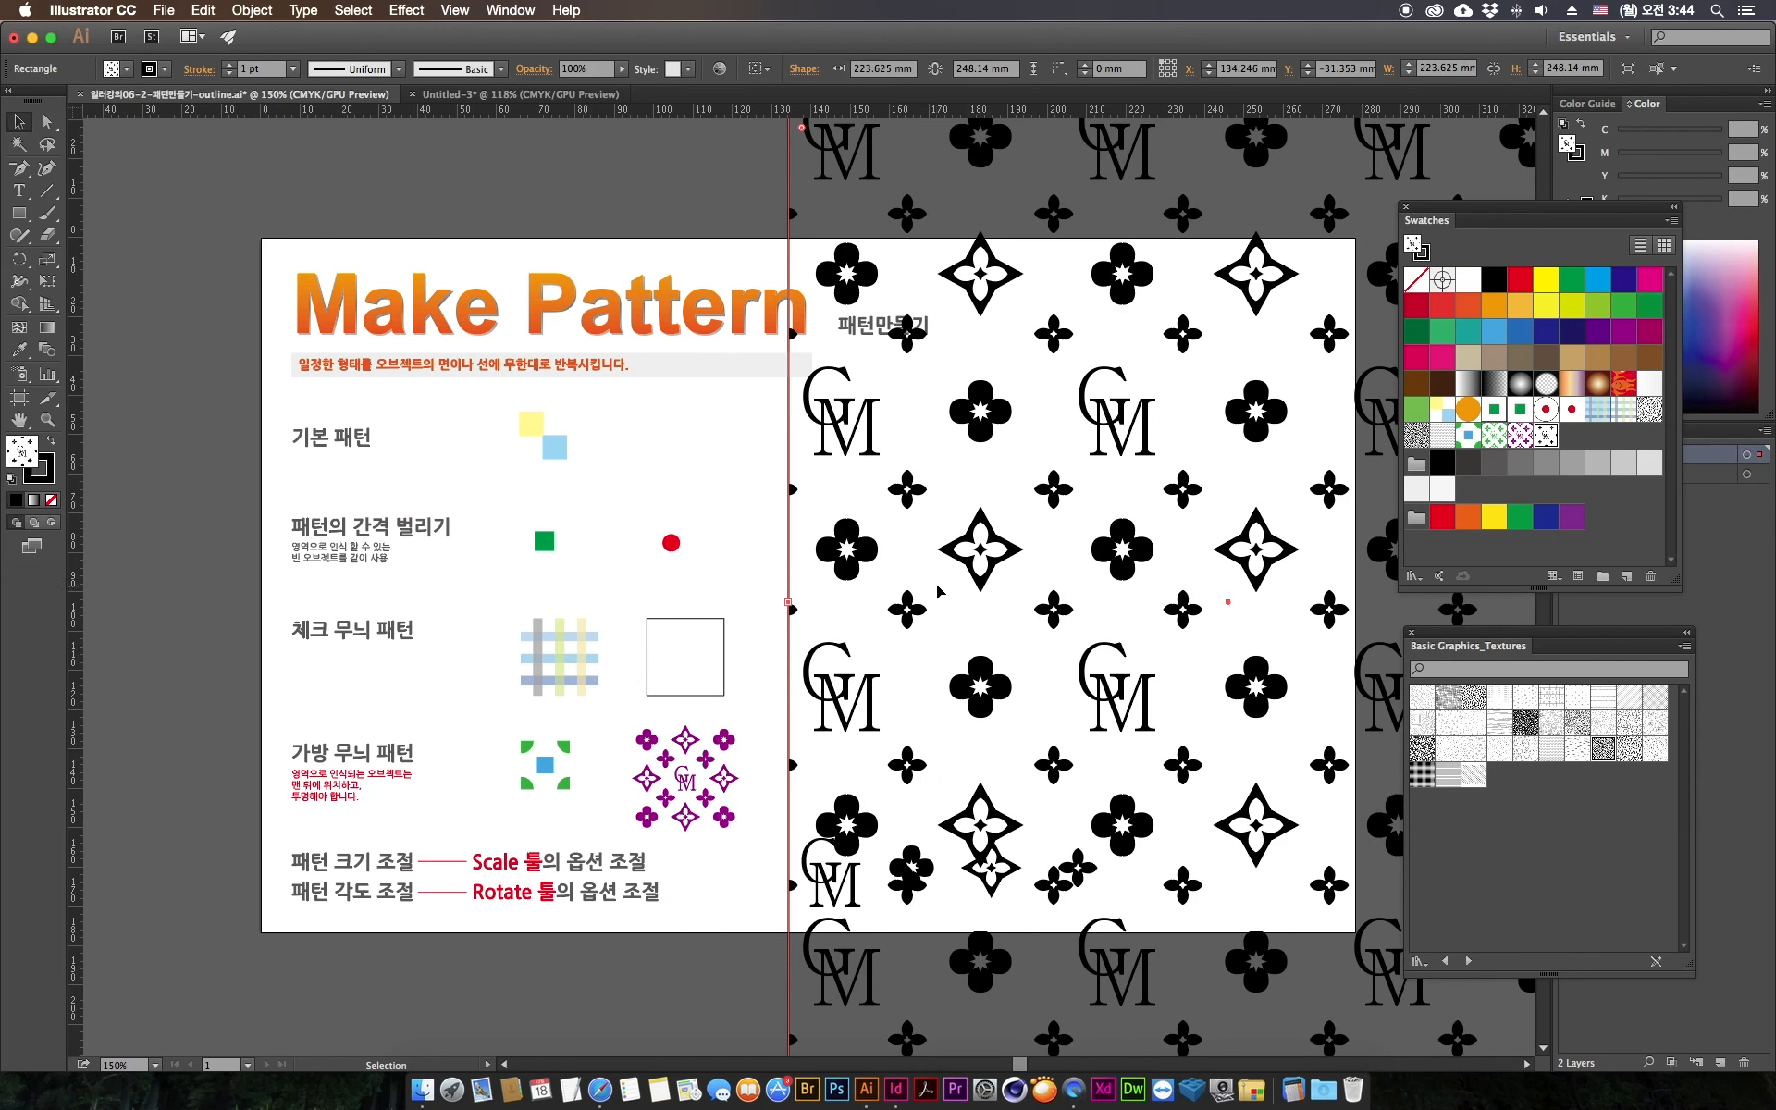
Step: Switch to the brushlovers.com window in Safari, look through the home page, and open the full list of free patterns
click(608, 1093)
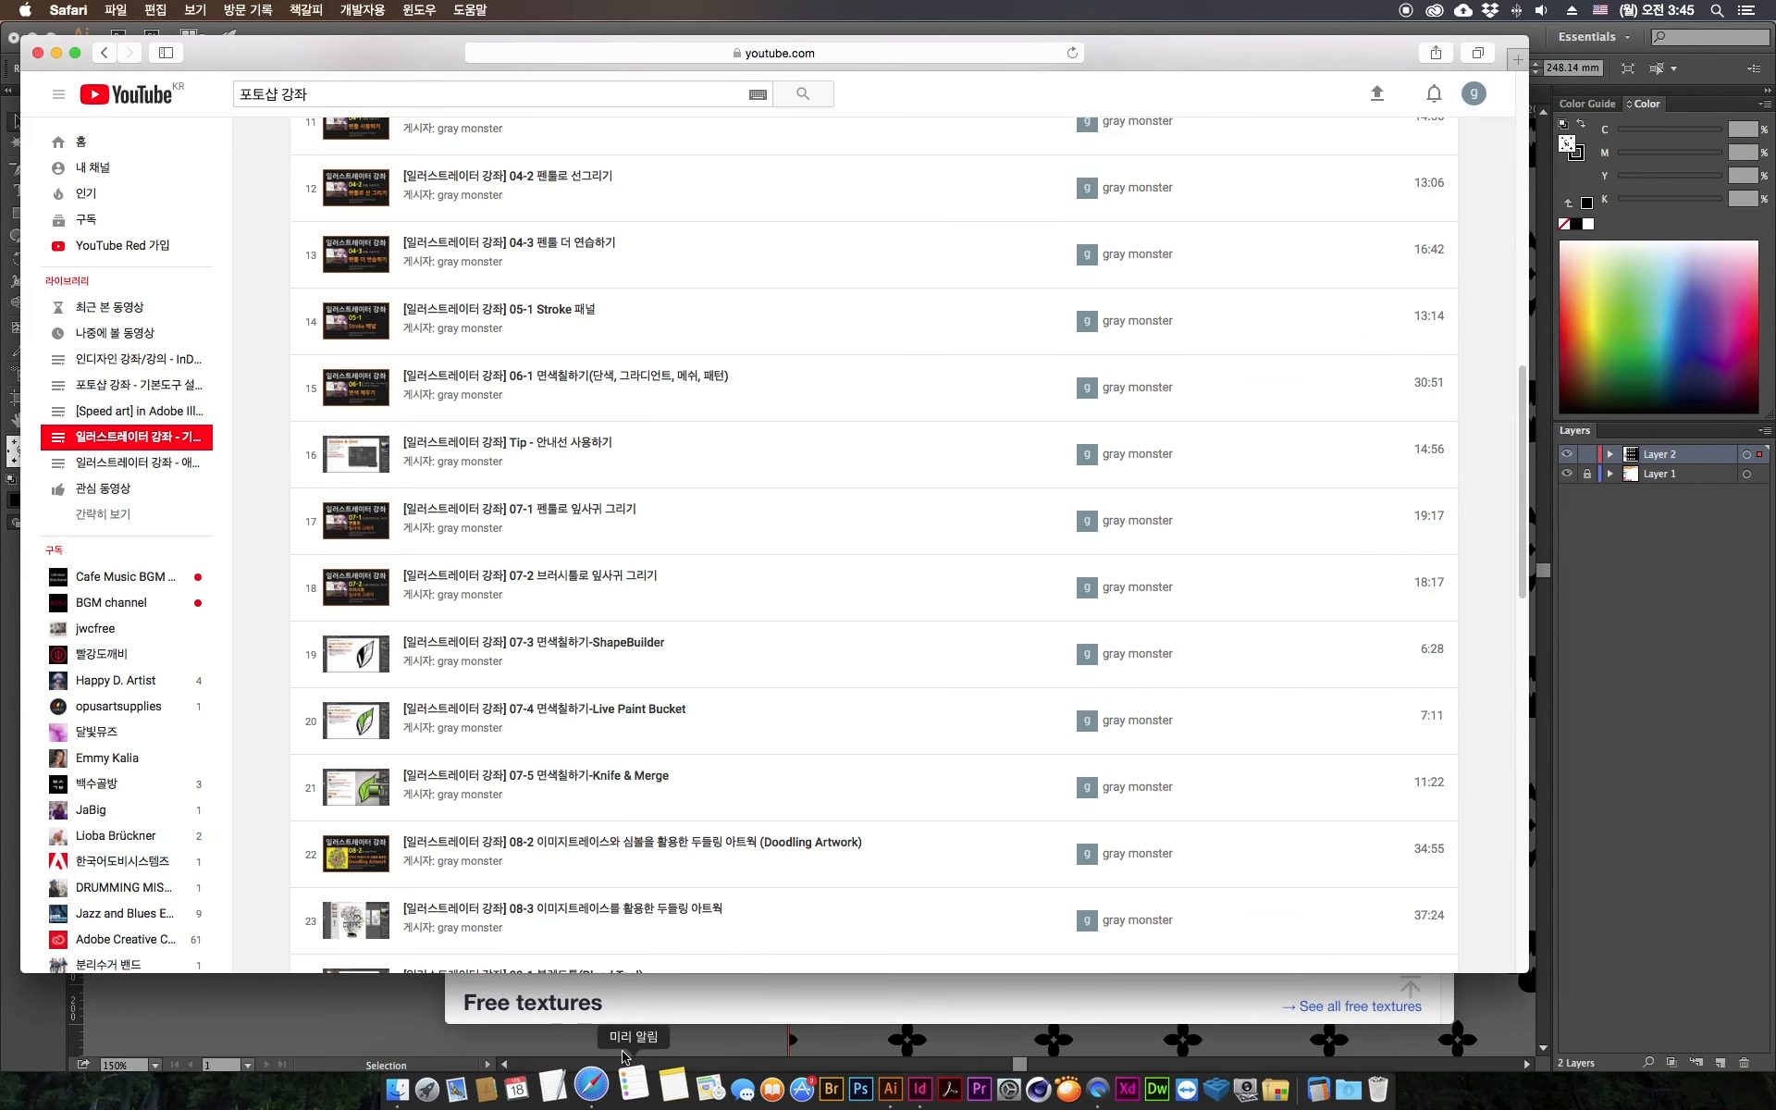
click(935, 1027)
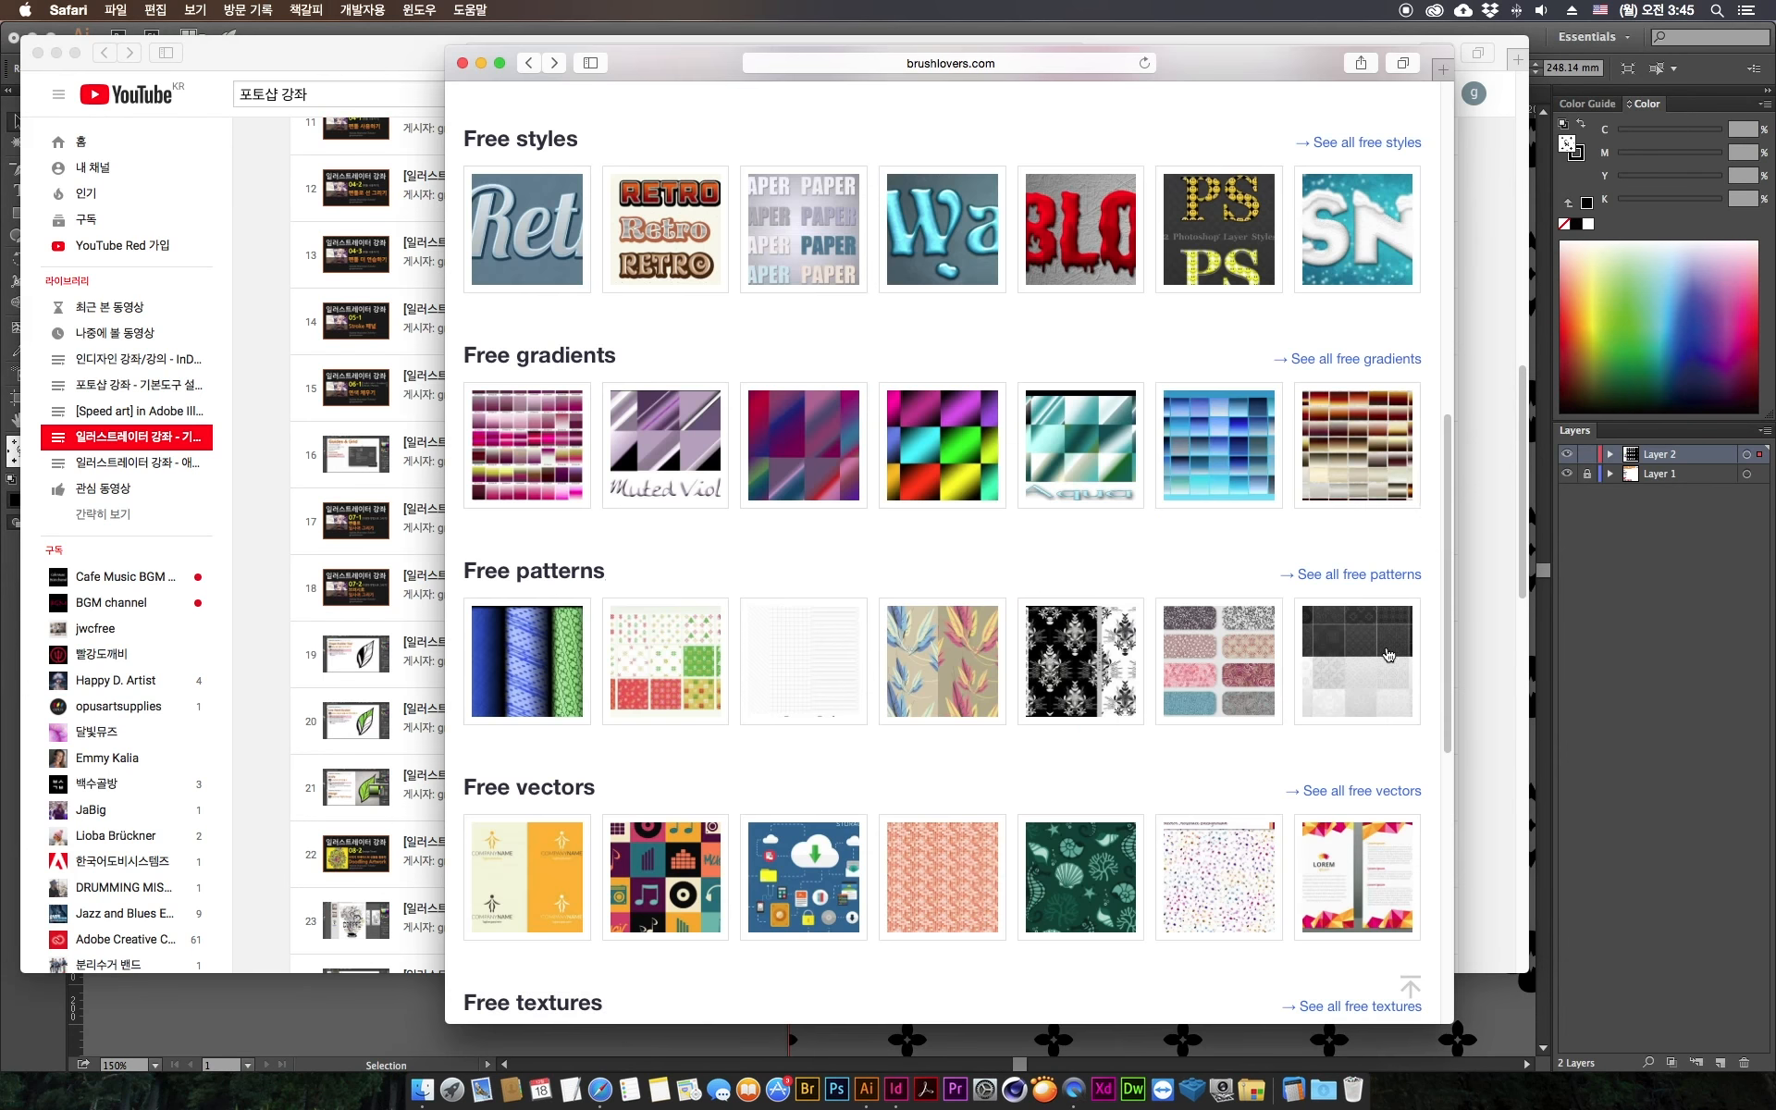
drag(1447, 567, 1425, 162)
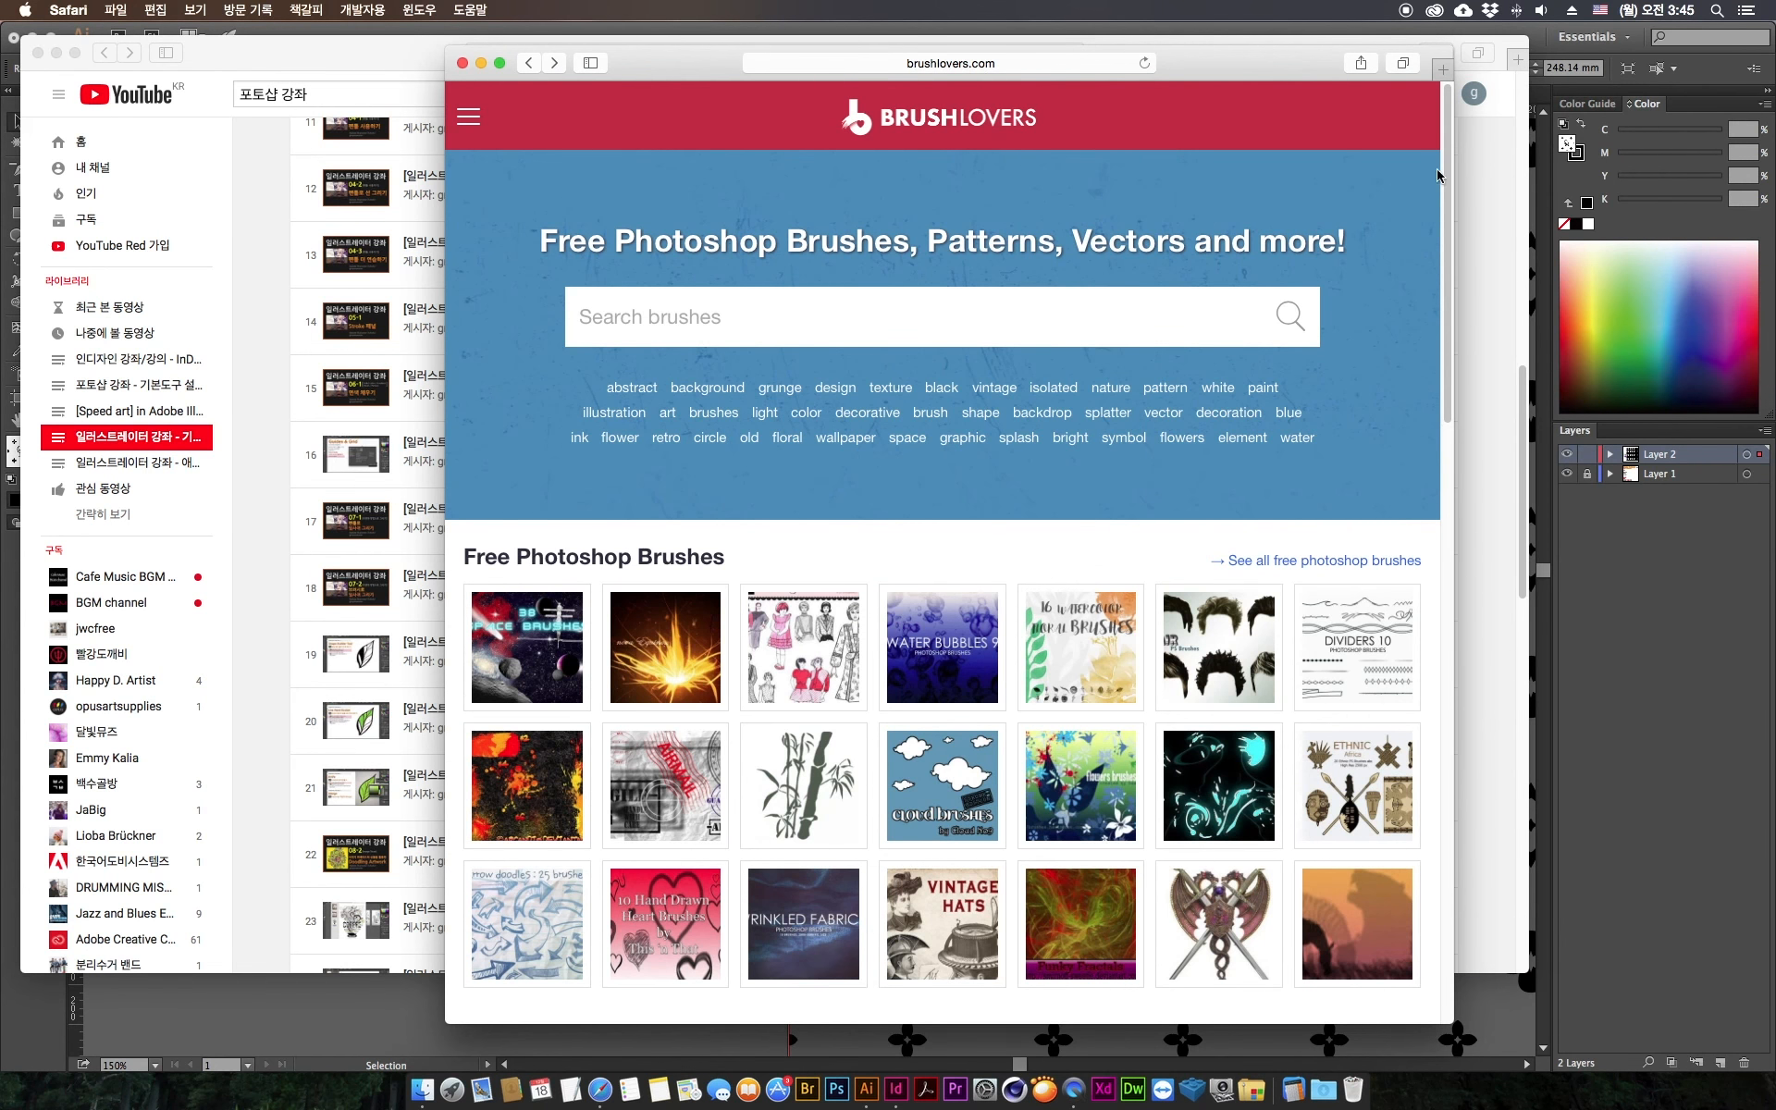
mouse_move(1448, 177)
mouse_down()
mouse_move(1440, 222)
mouse_move(1458, 144)
mouse_up()
drag(1450, 233, 1396, 607)
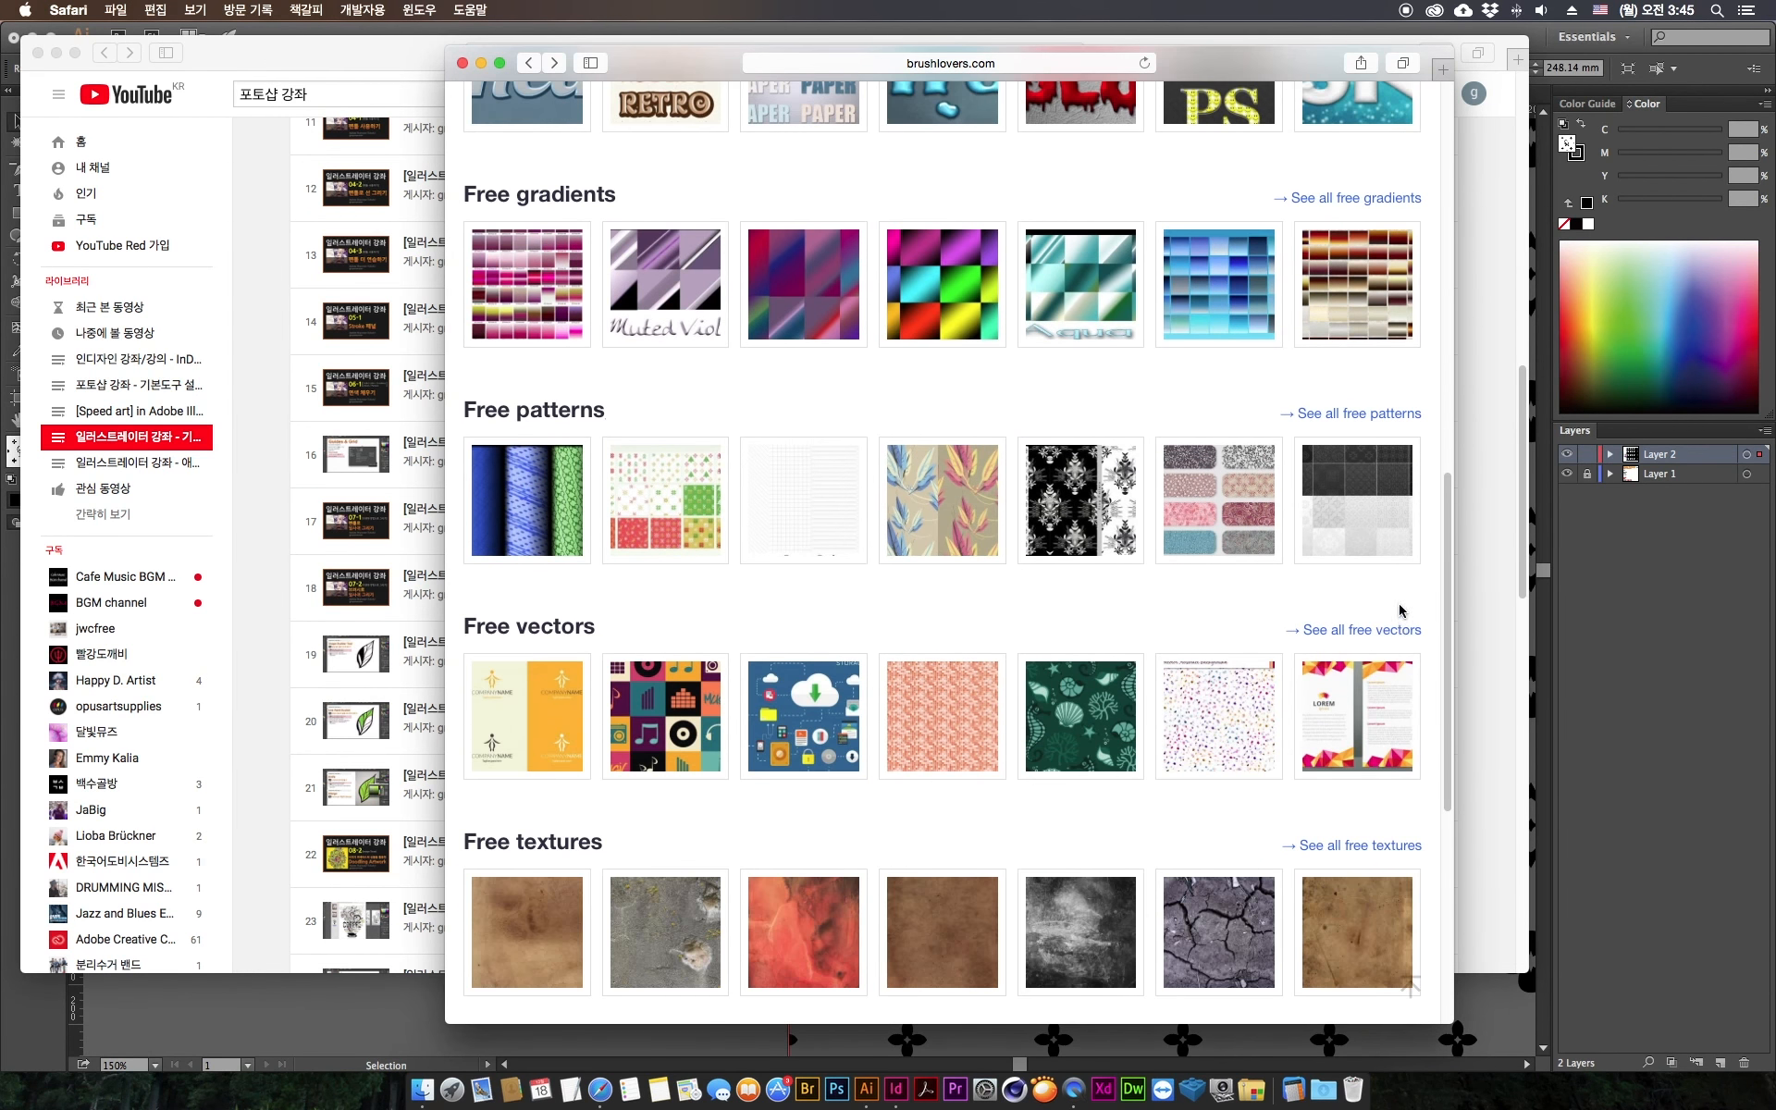
click(1352, 414)
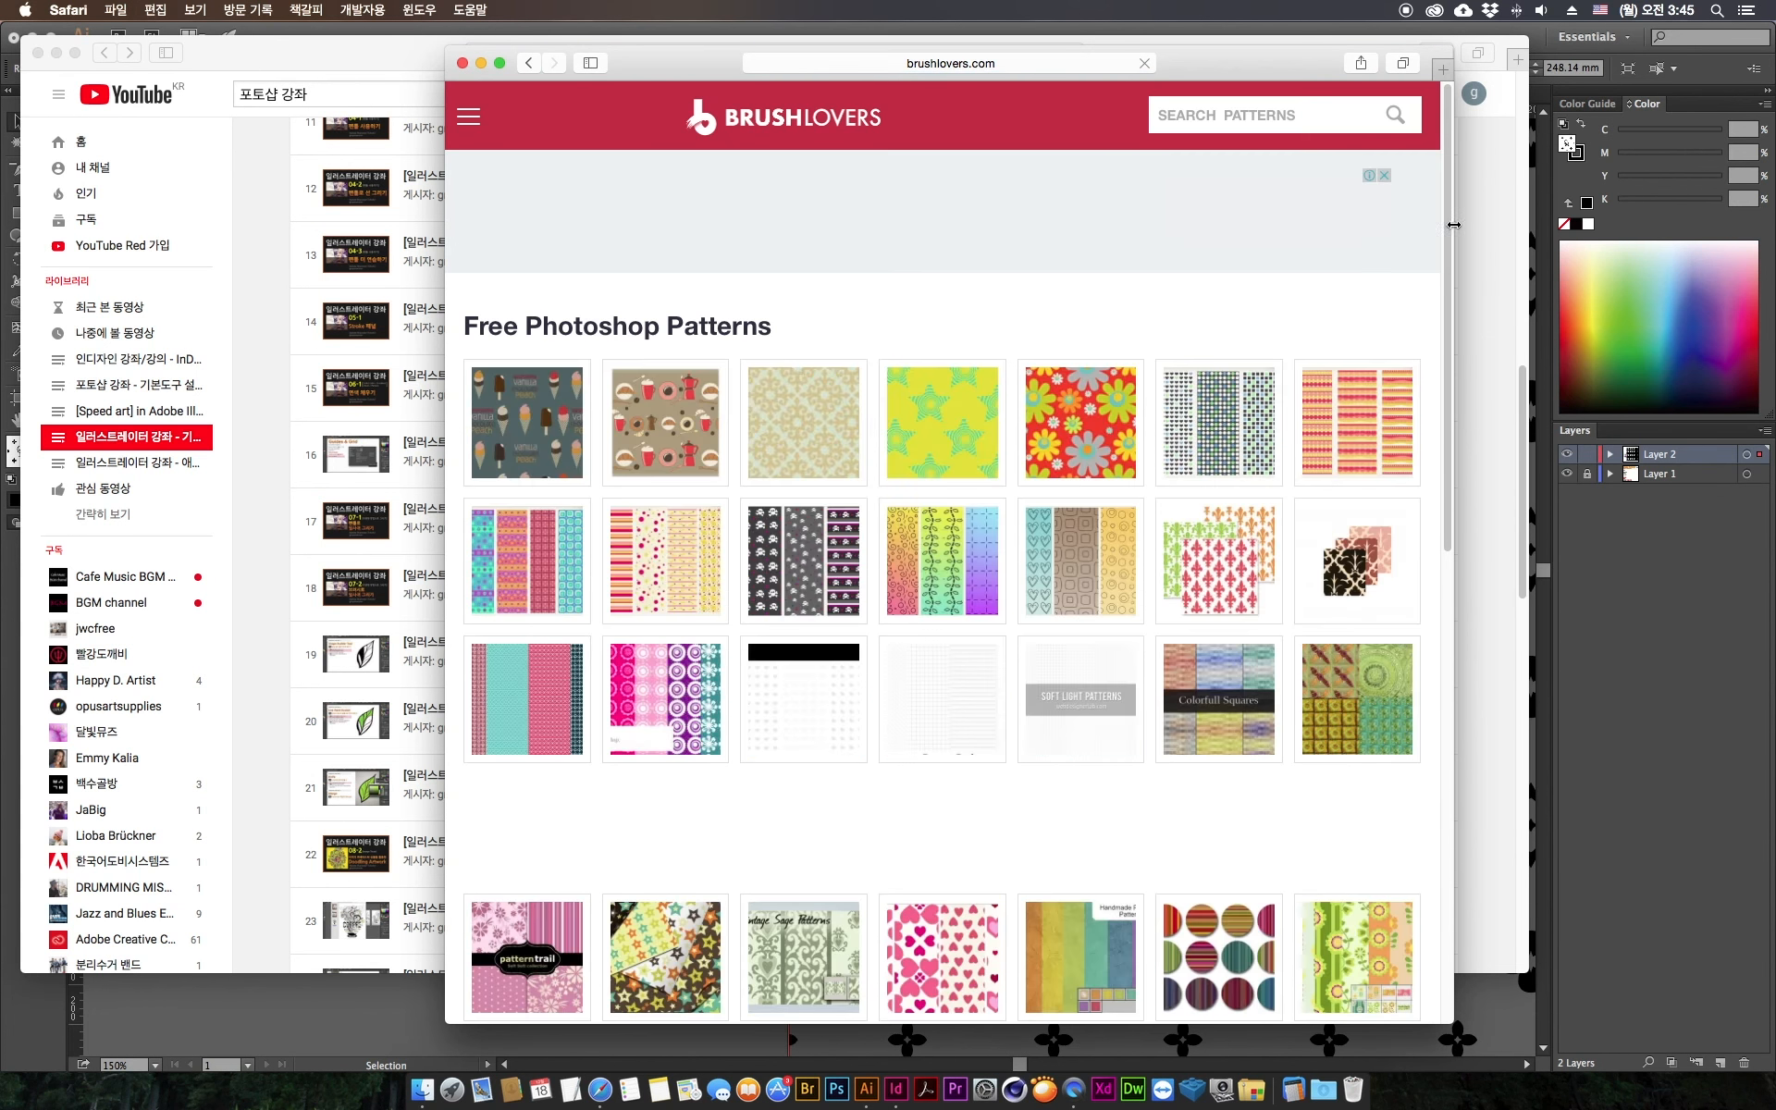
Step: Look through the free patterns list, view the Bourbon Stripes pattern page, and return to the list
mouse_move(1452, 225)
mouse_down()
mouse_move(1451, 647)
mouse_move(1435, 425)
mouse_move(1451, 385)
mouse_up()
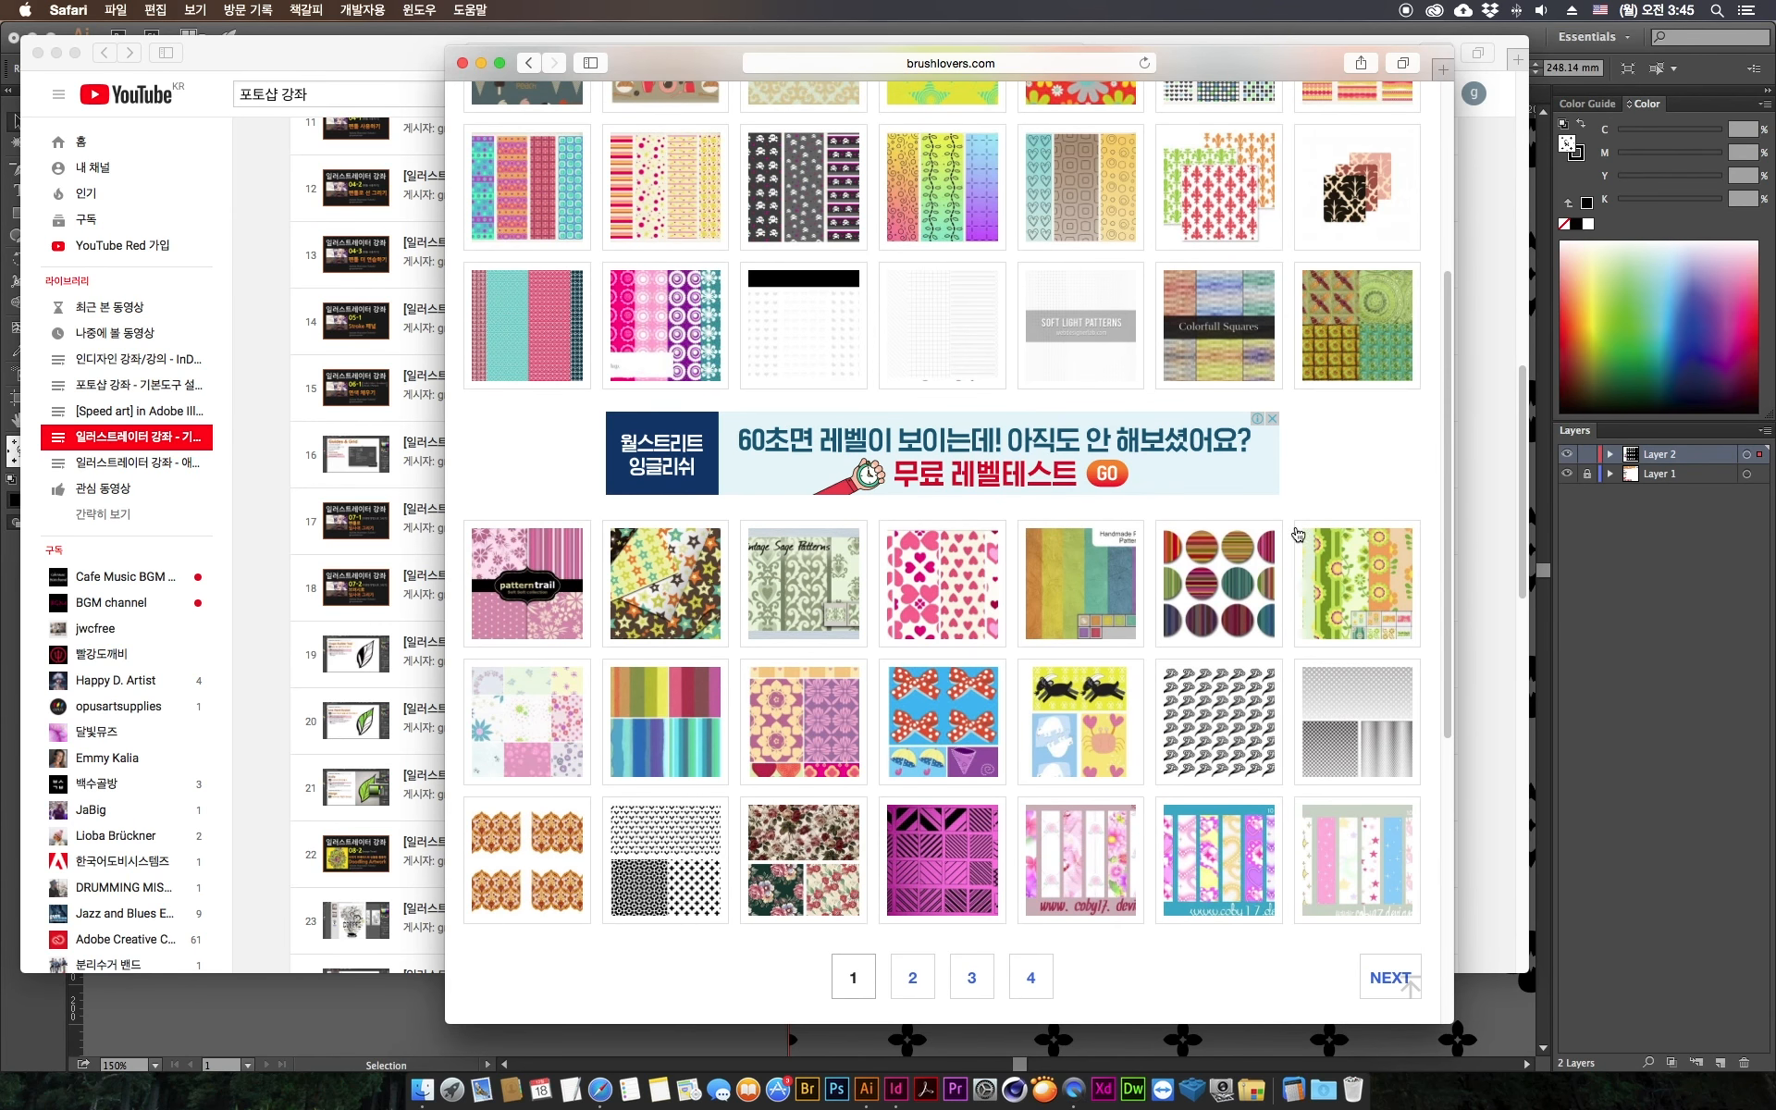
click(1178, 593)
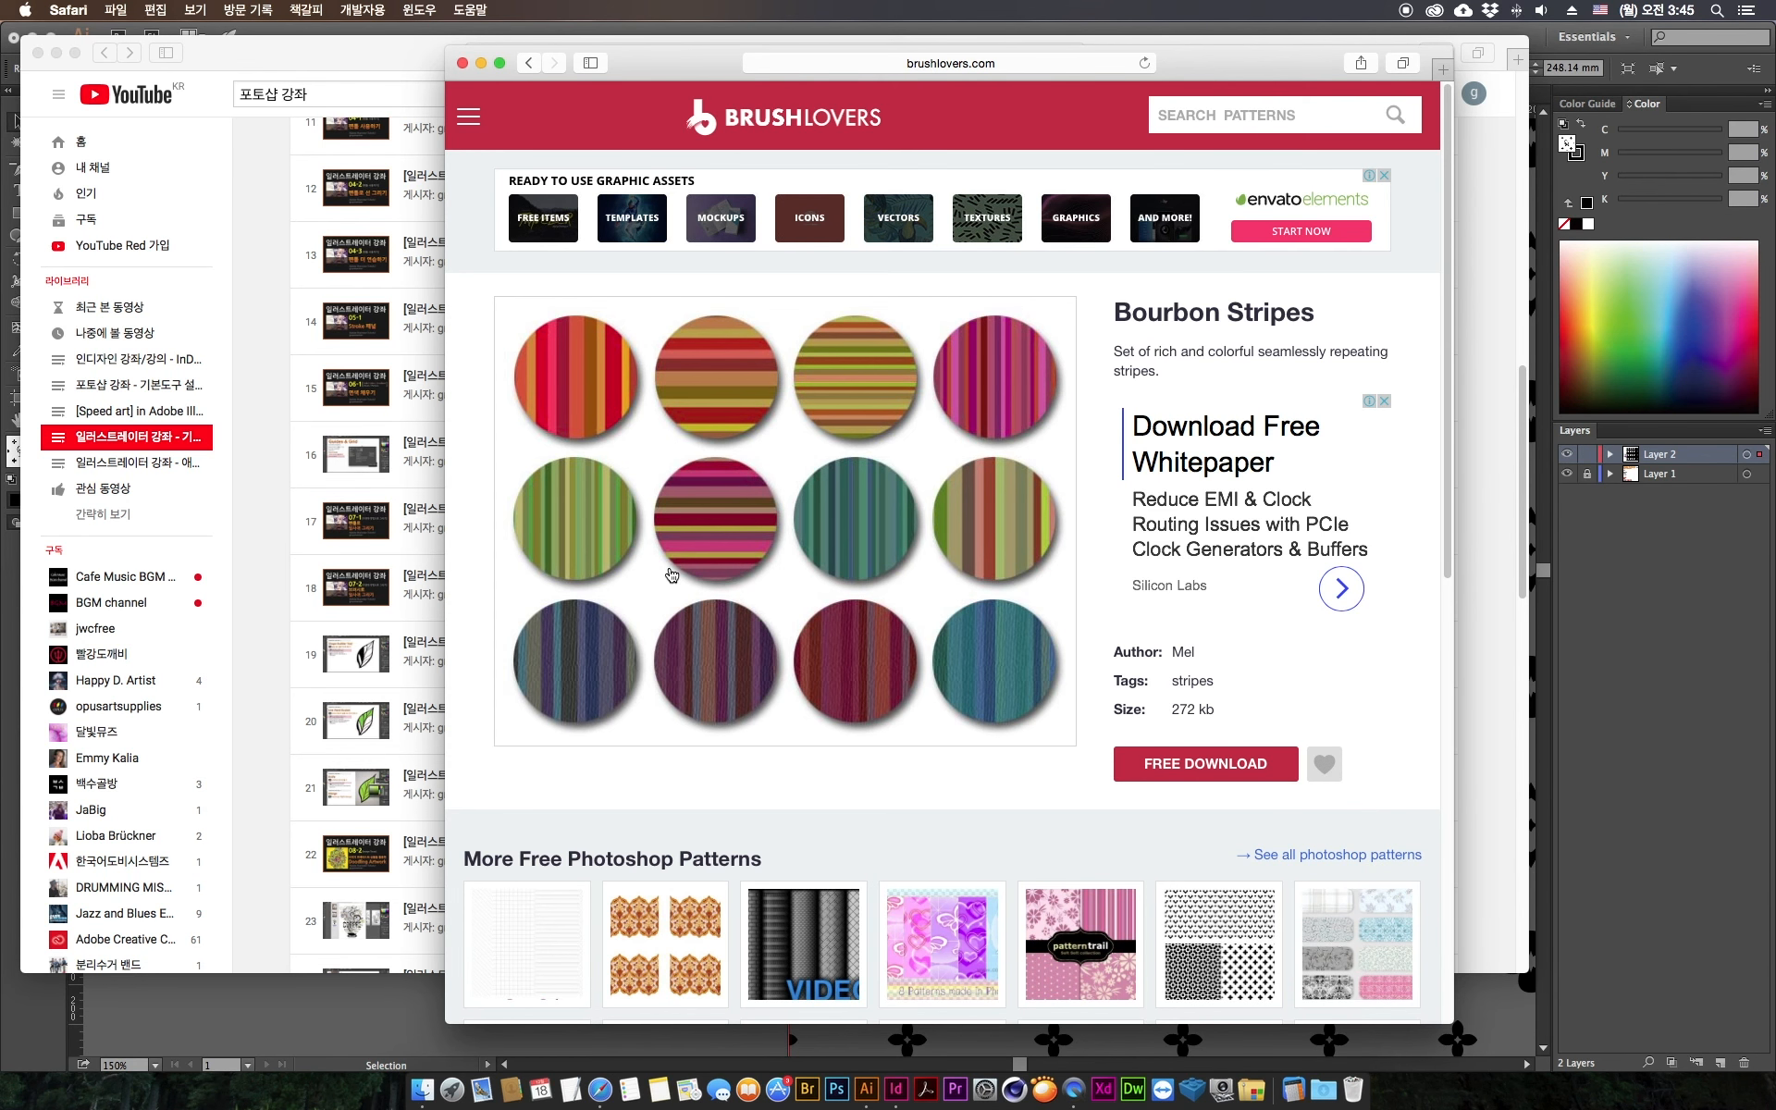
click(532, 65)
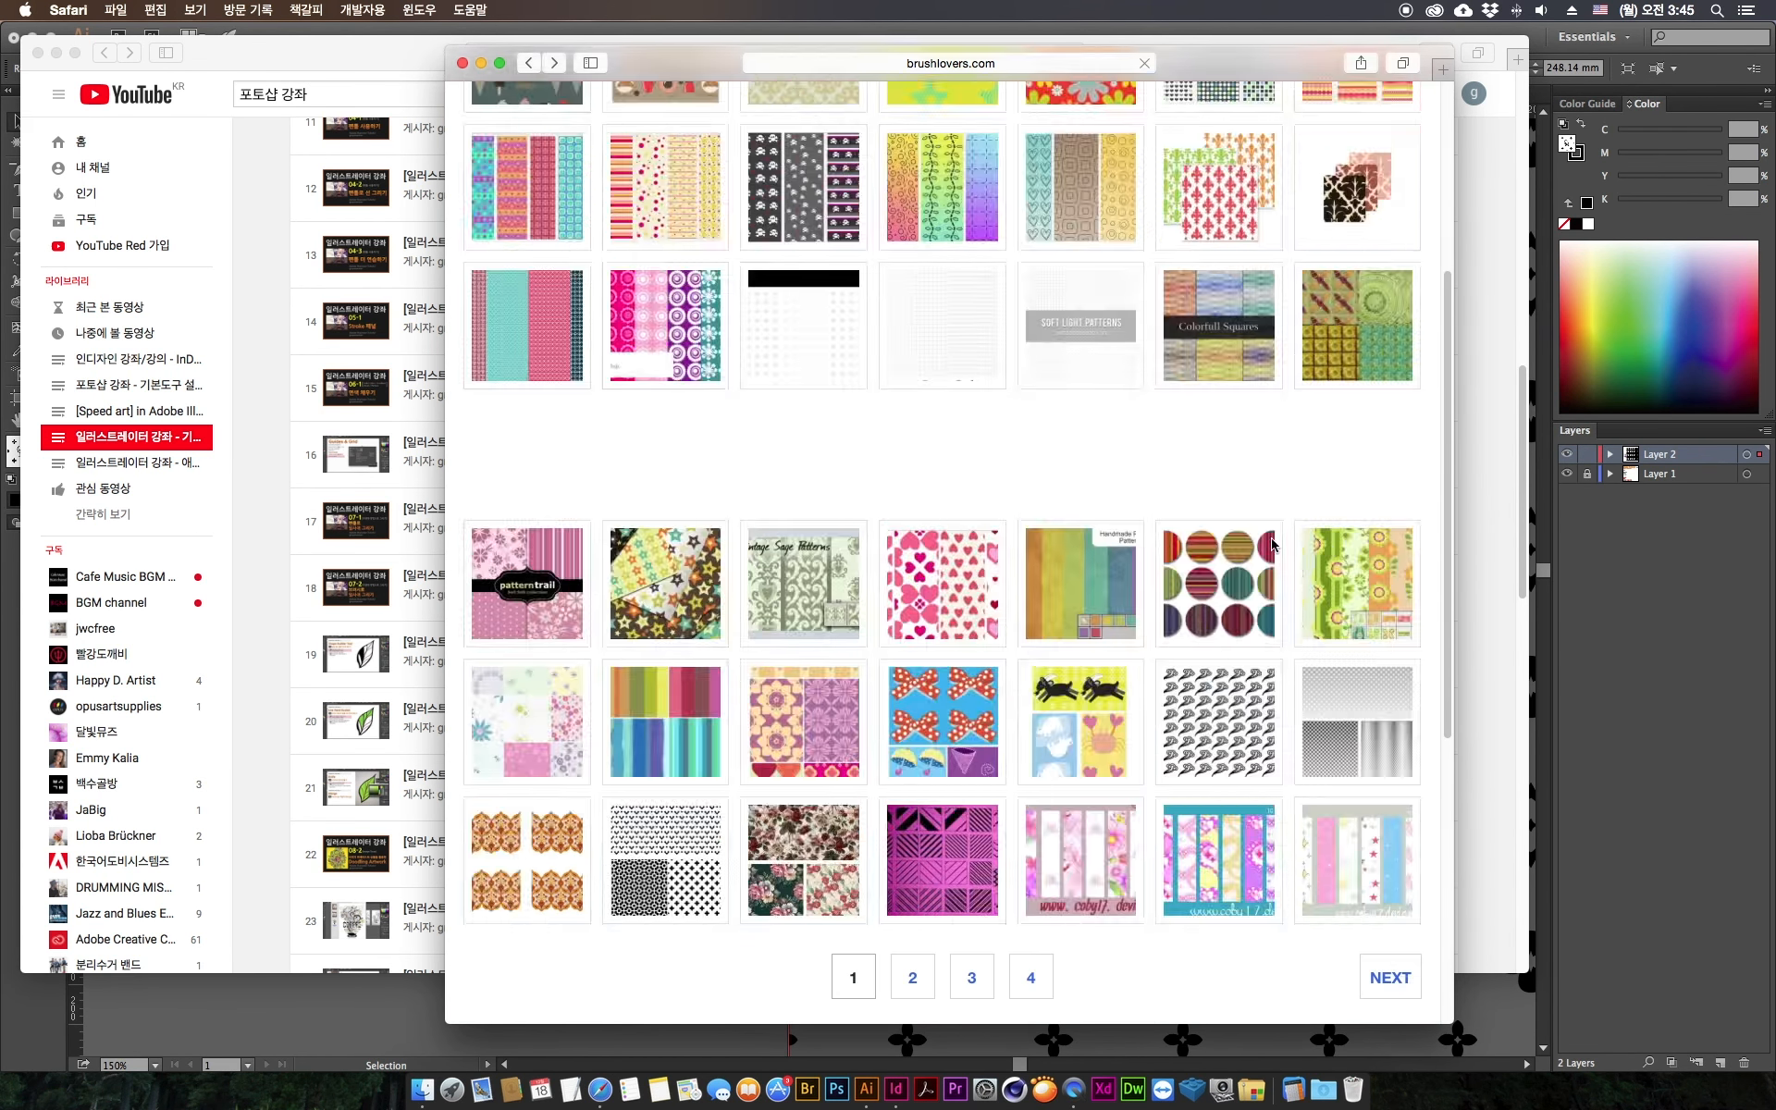
Step: View the Colour Pattern Pack page and its related patterns, and return to the free patterns list
drag(1450, 416, 1469, 283)
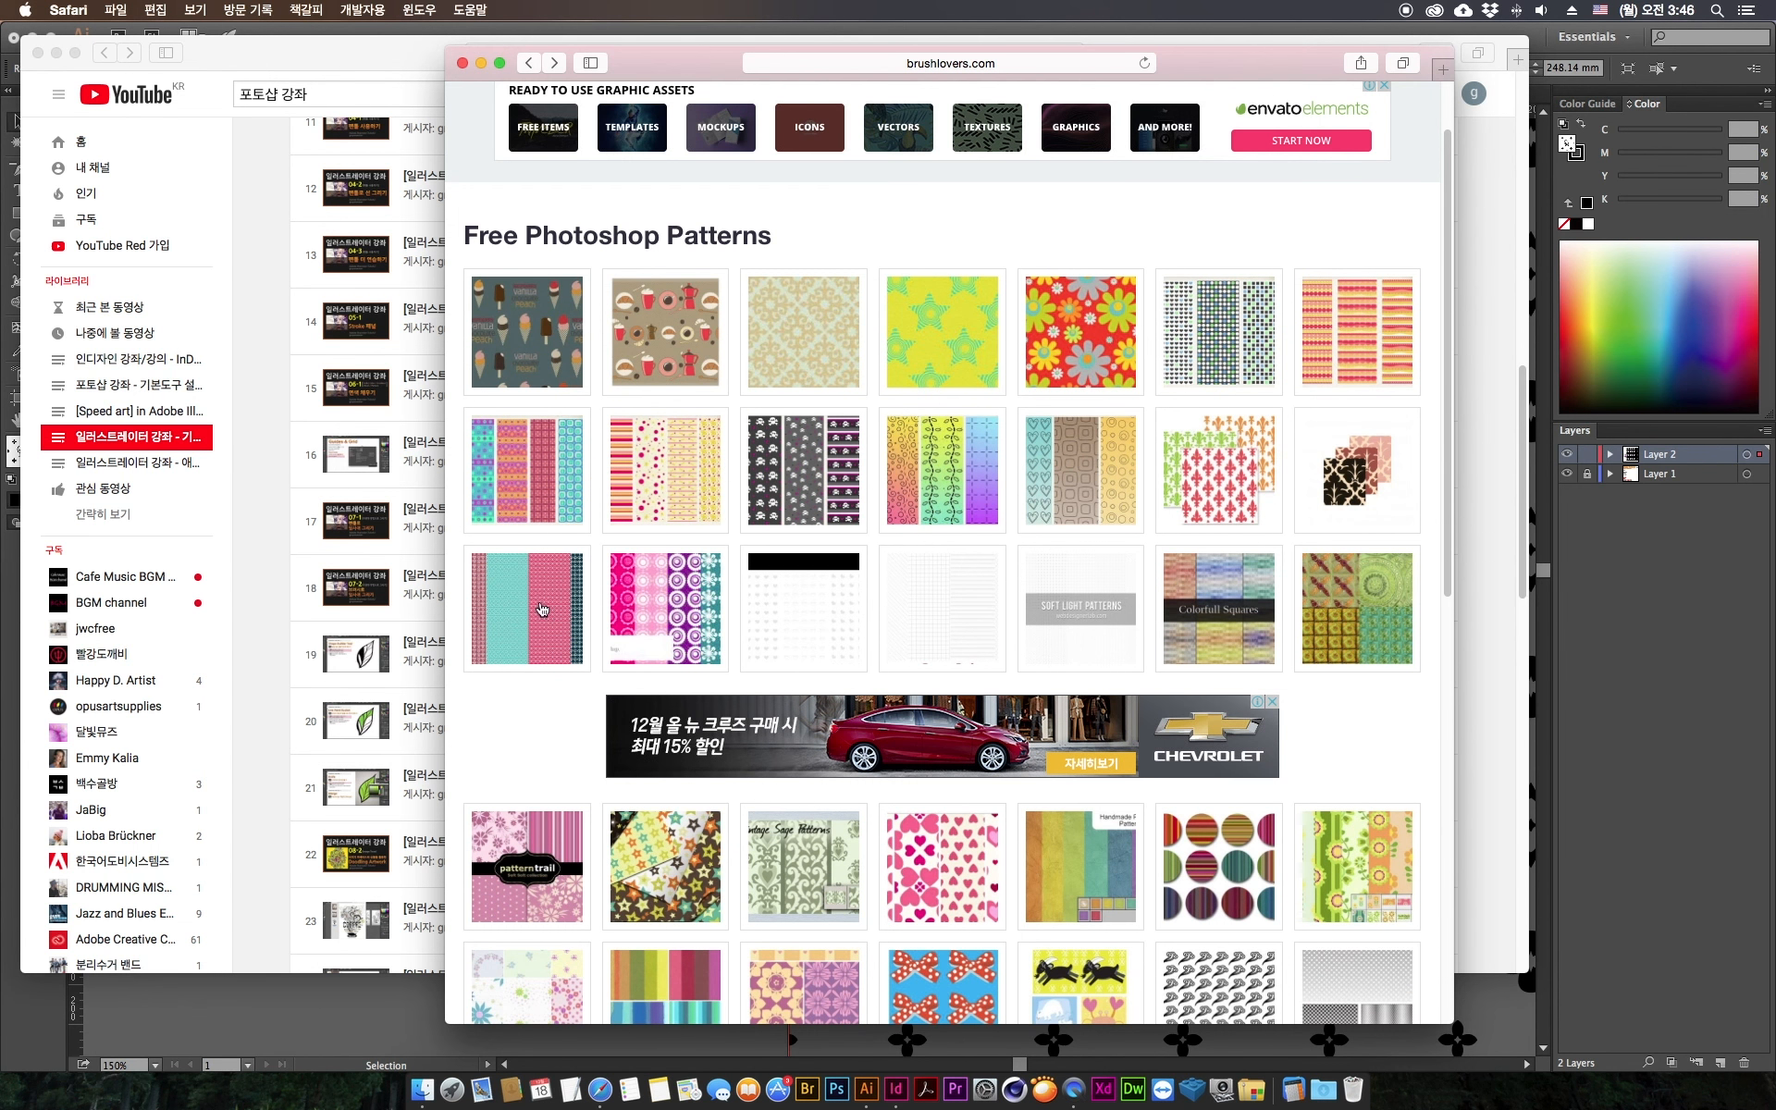
click(523, 598)
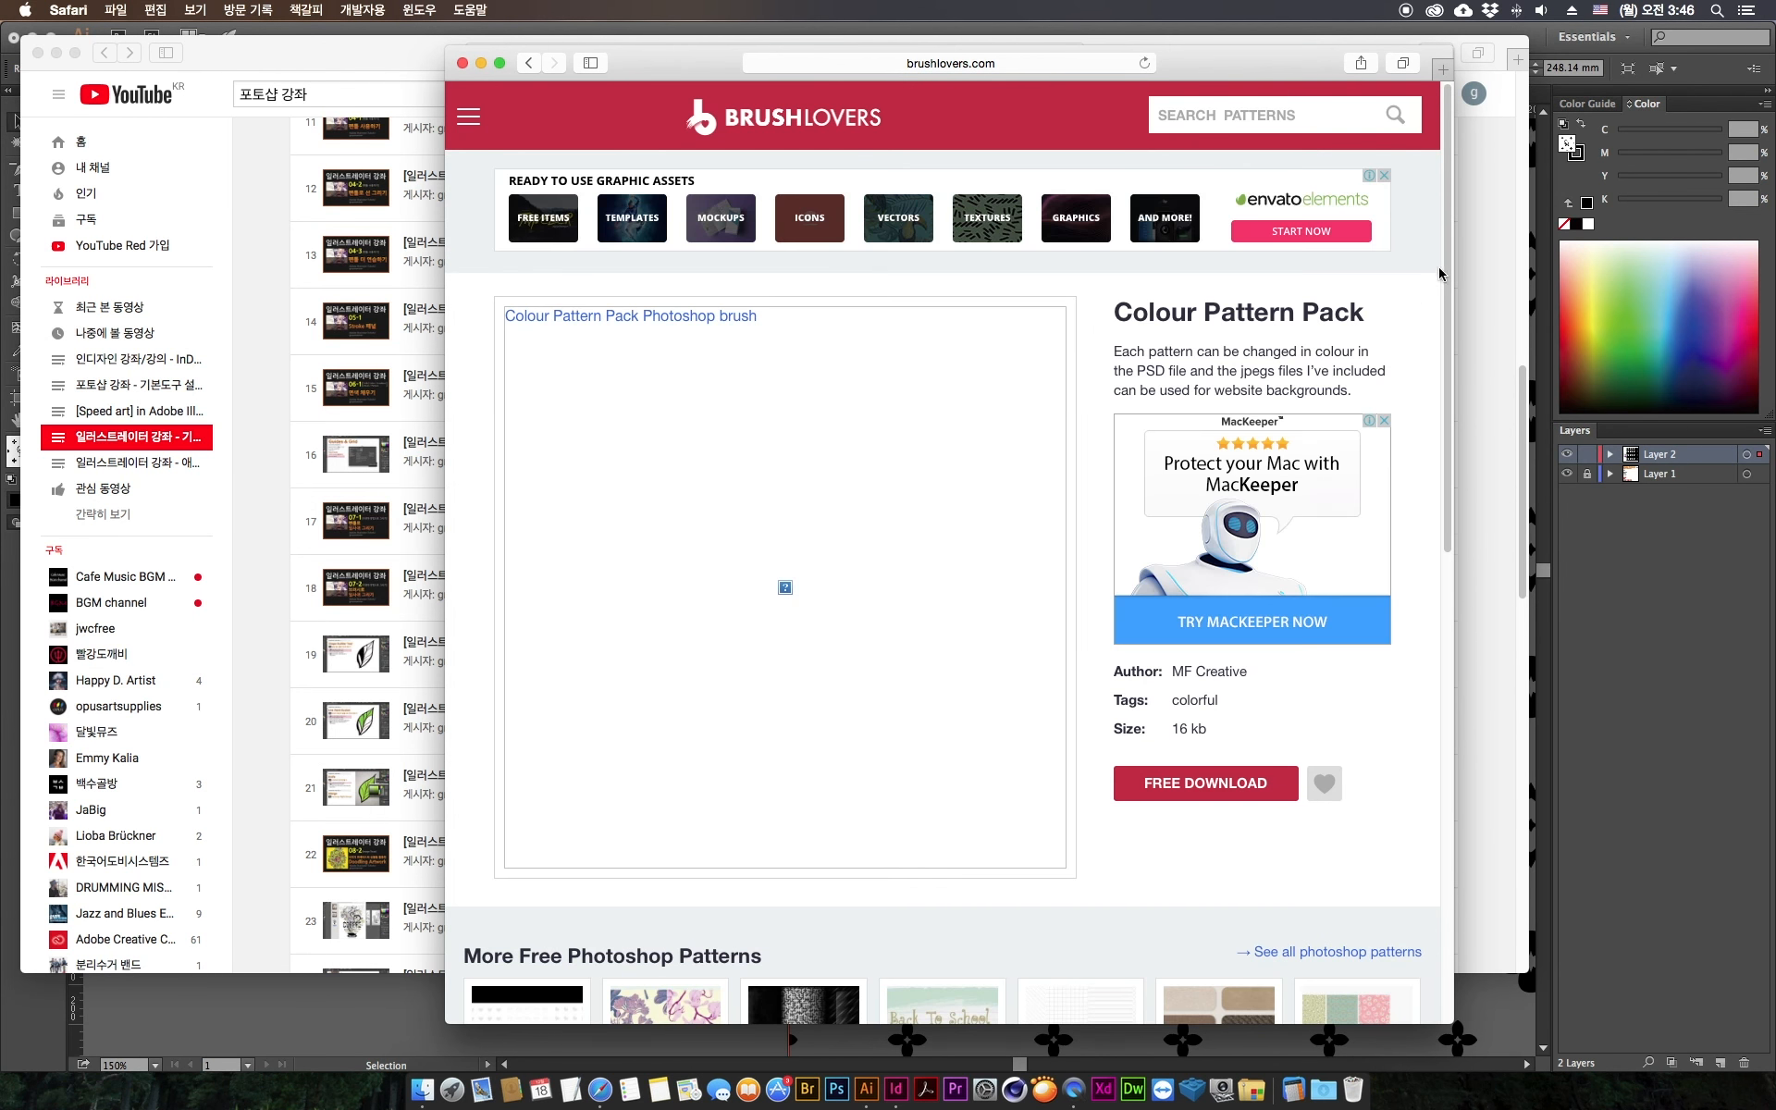
scroll(1451, 263, down, 5)
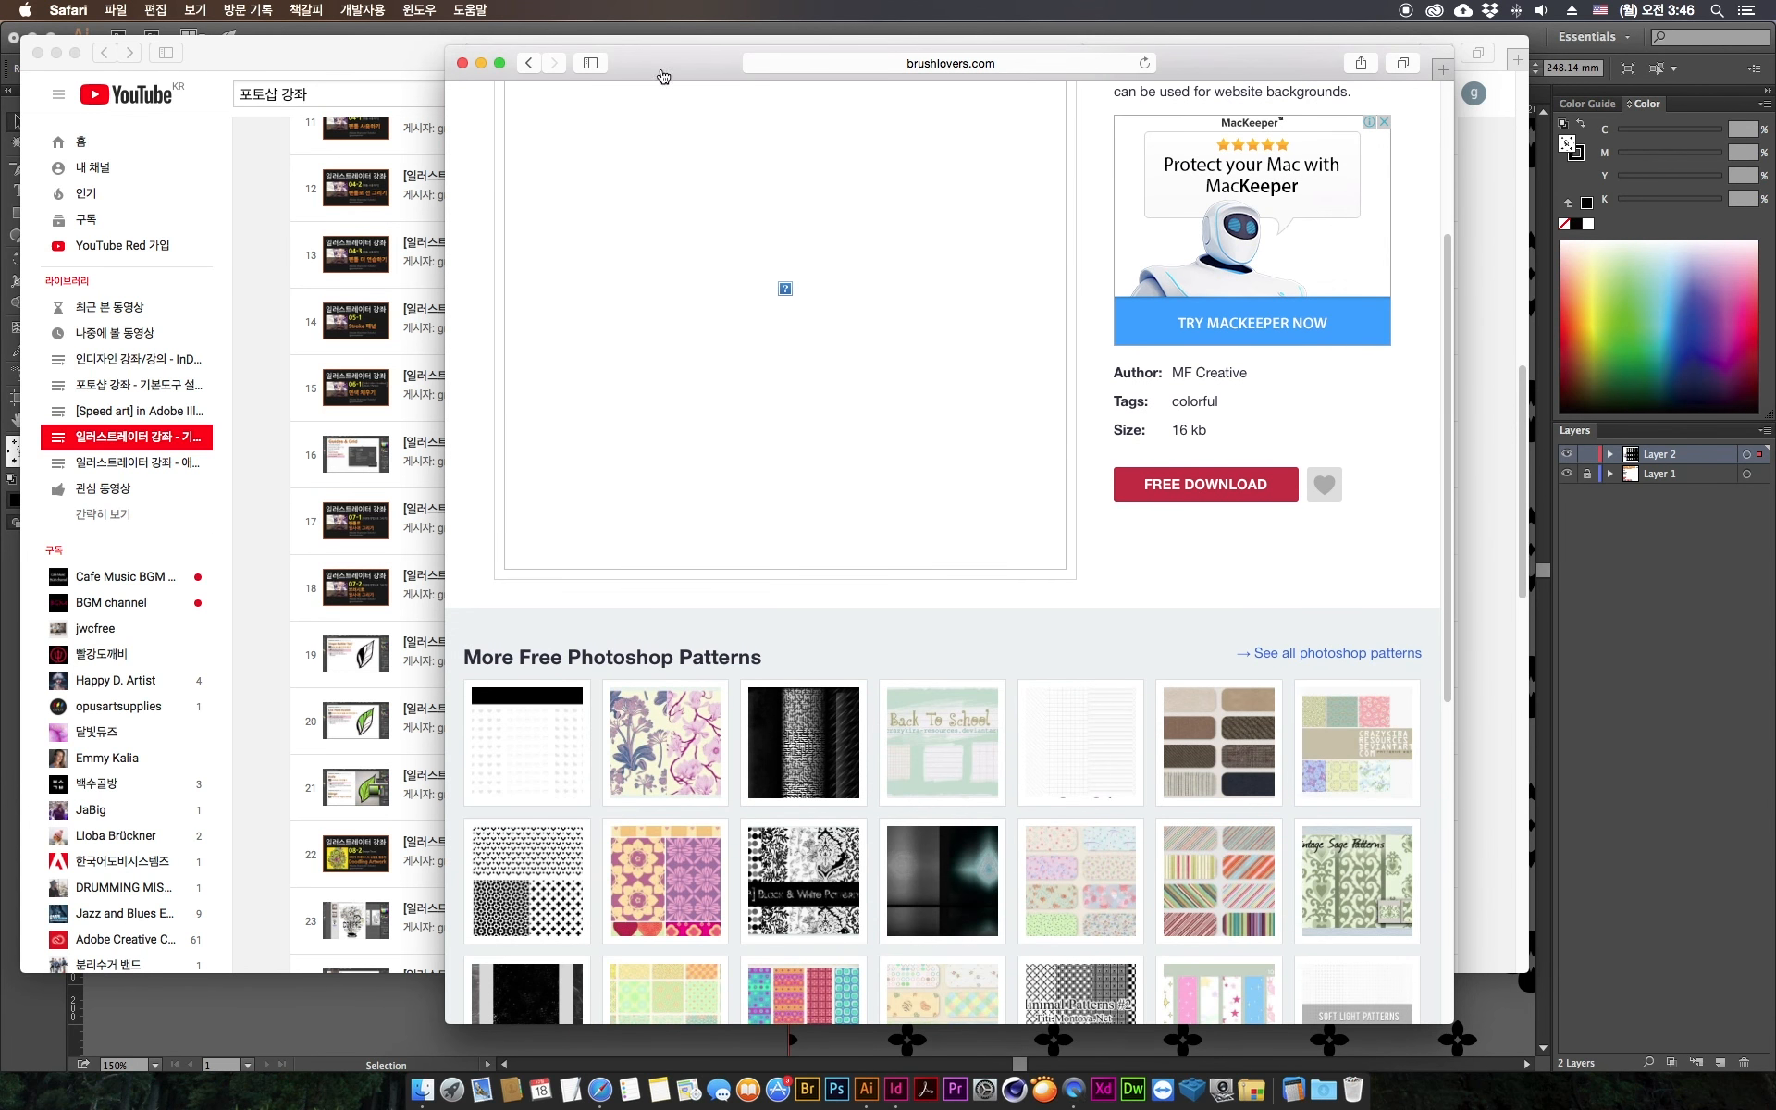
click(529, 63)
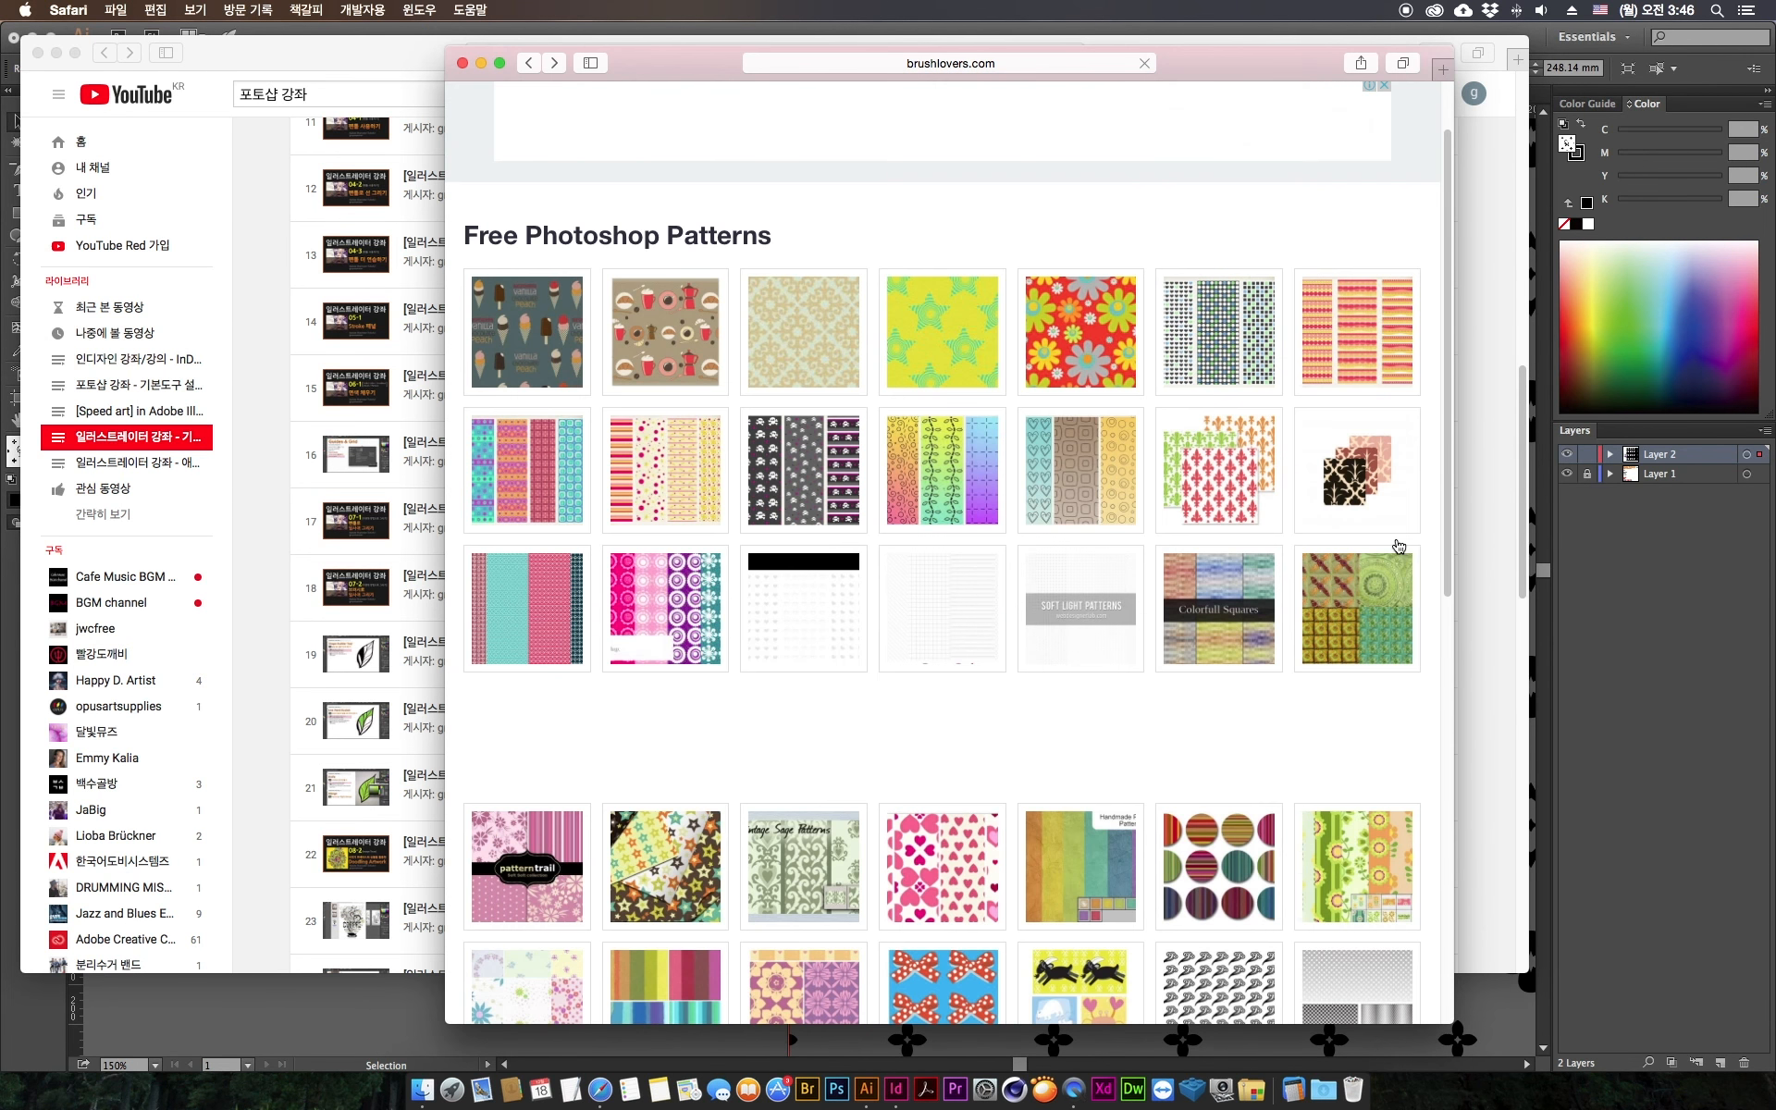
Step: View the Vintage Sage patterns page from the free patterns list, and look over the Nature #2 pattern page
click(808, 912)
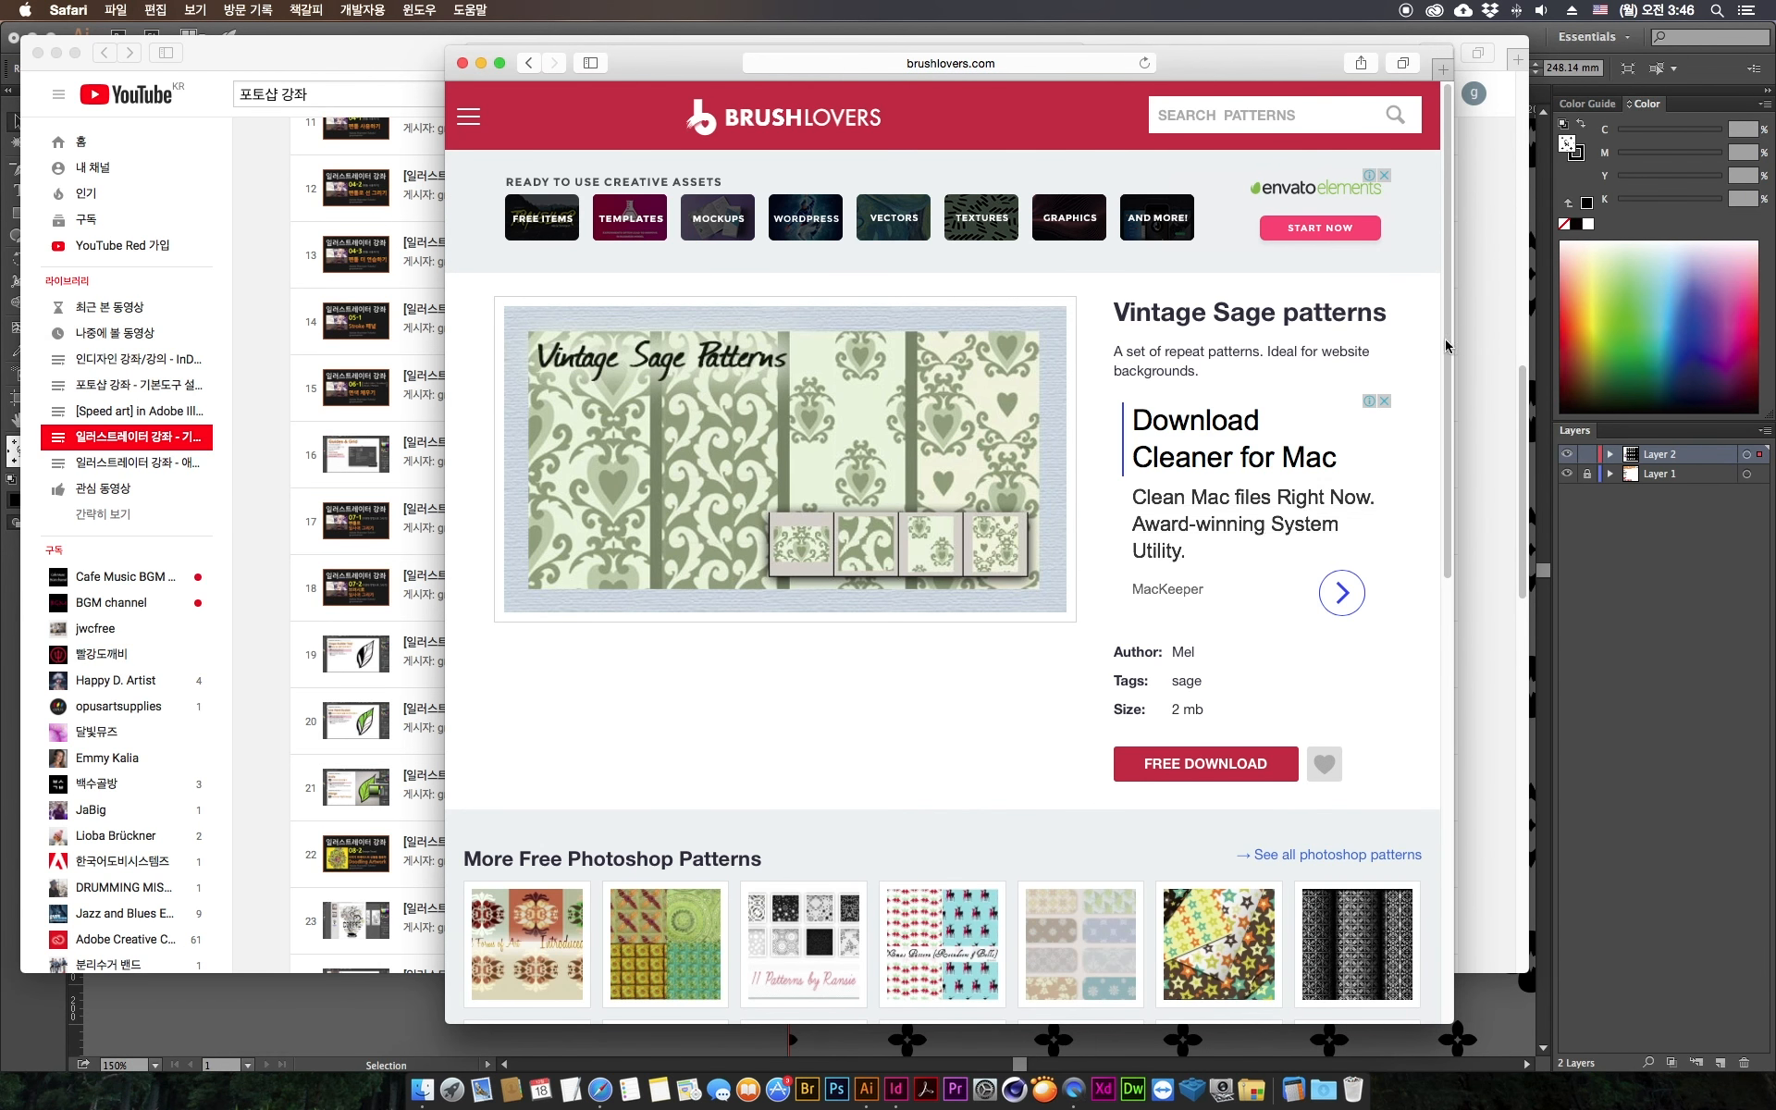
scroll(1391, 491, down, 10)
click(1070, 777)
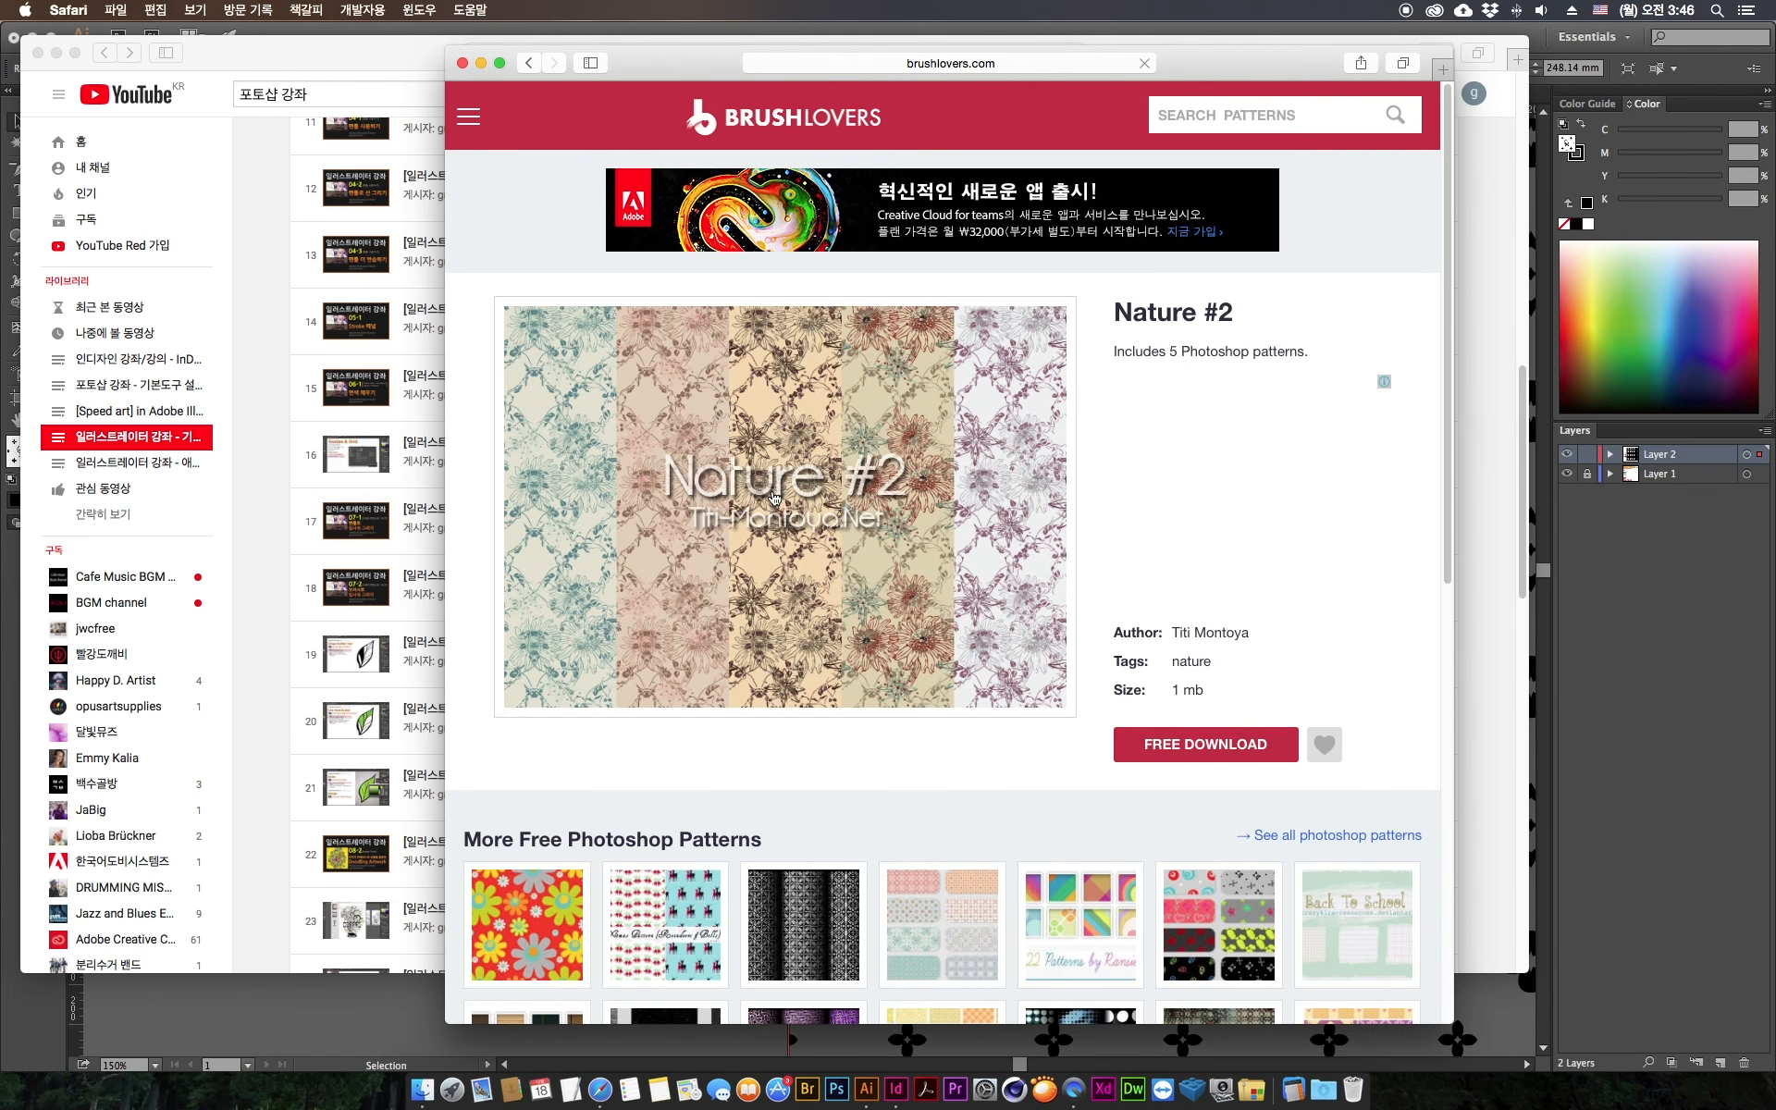
scroll(1443, 480, down, 1)
scroll(1458, 502, up, 1)
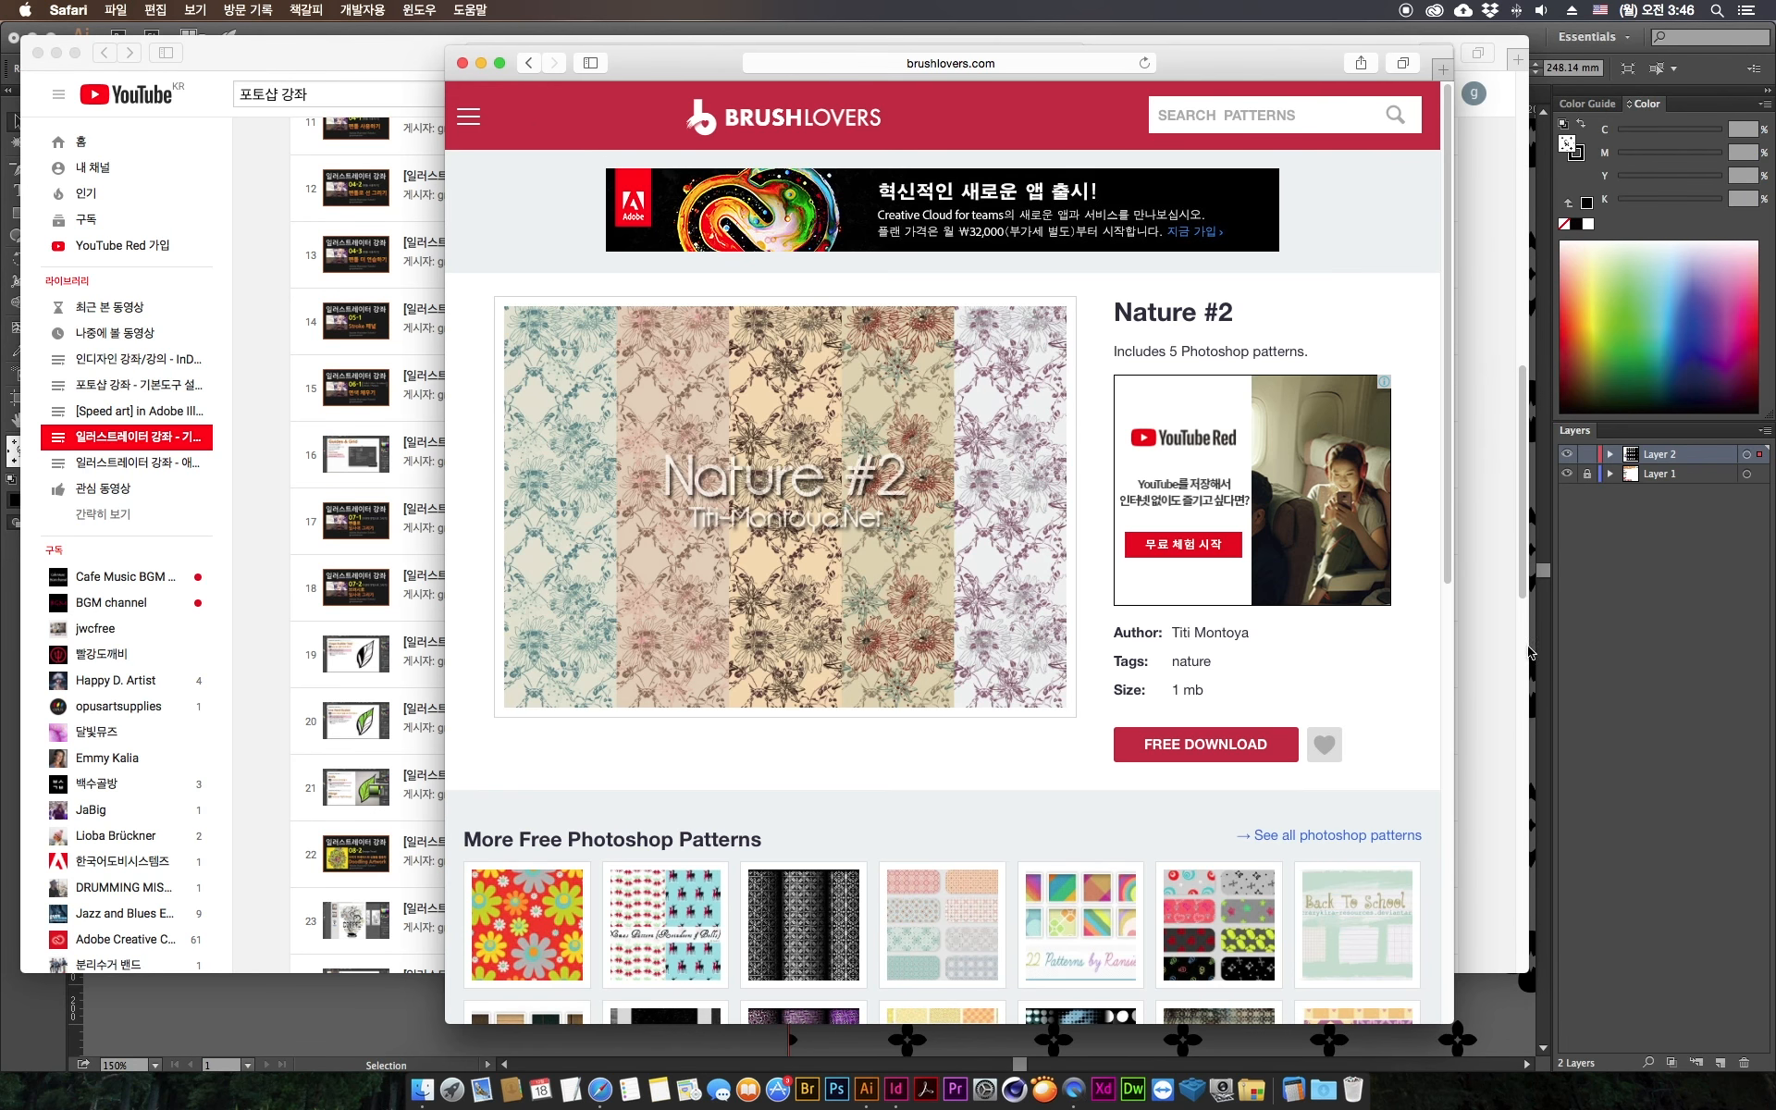
Step: Switch back to the Illustrator document, move the pattern-filled rectangle so its left edge is at about X 151 mm, and deselect it
click(1491, 597)
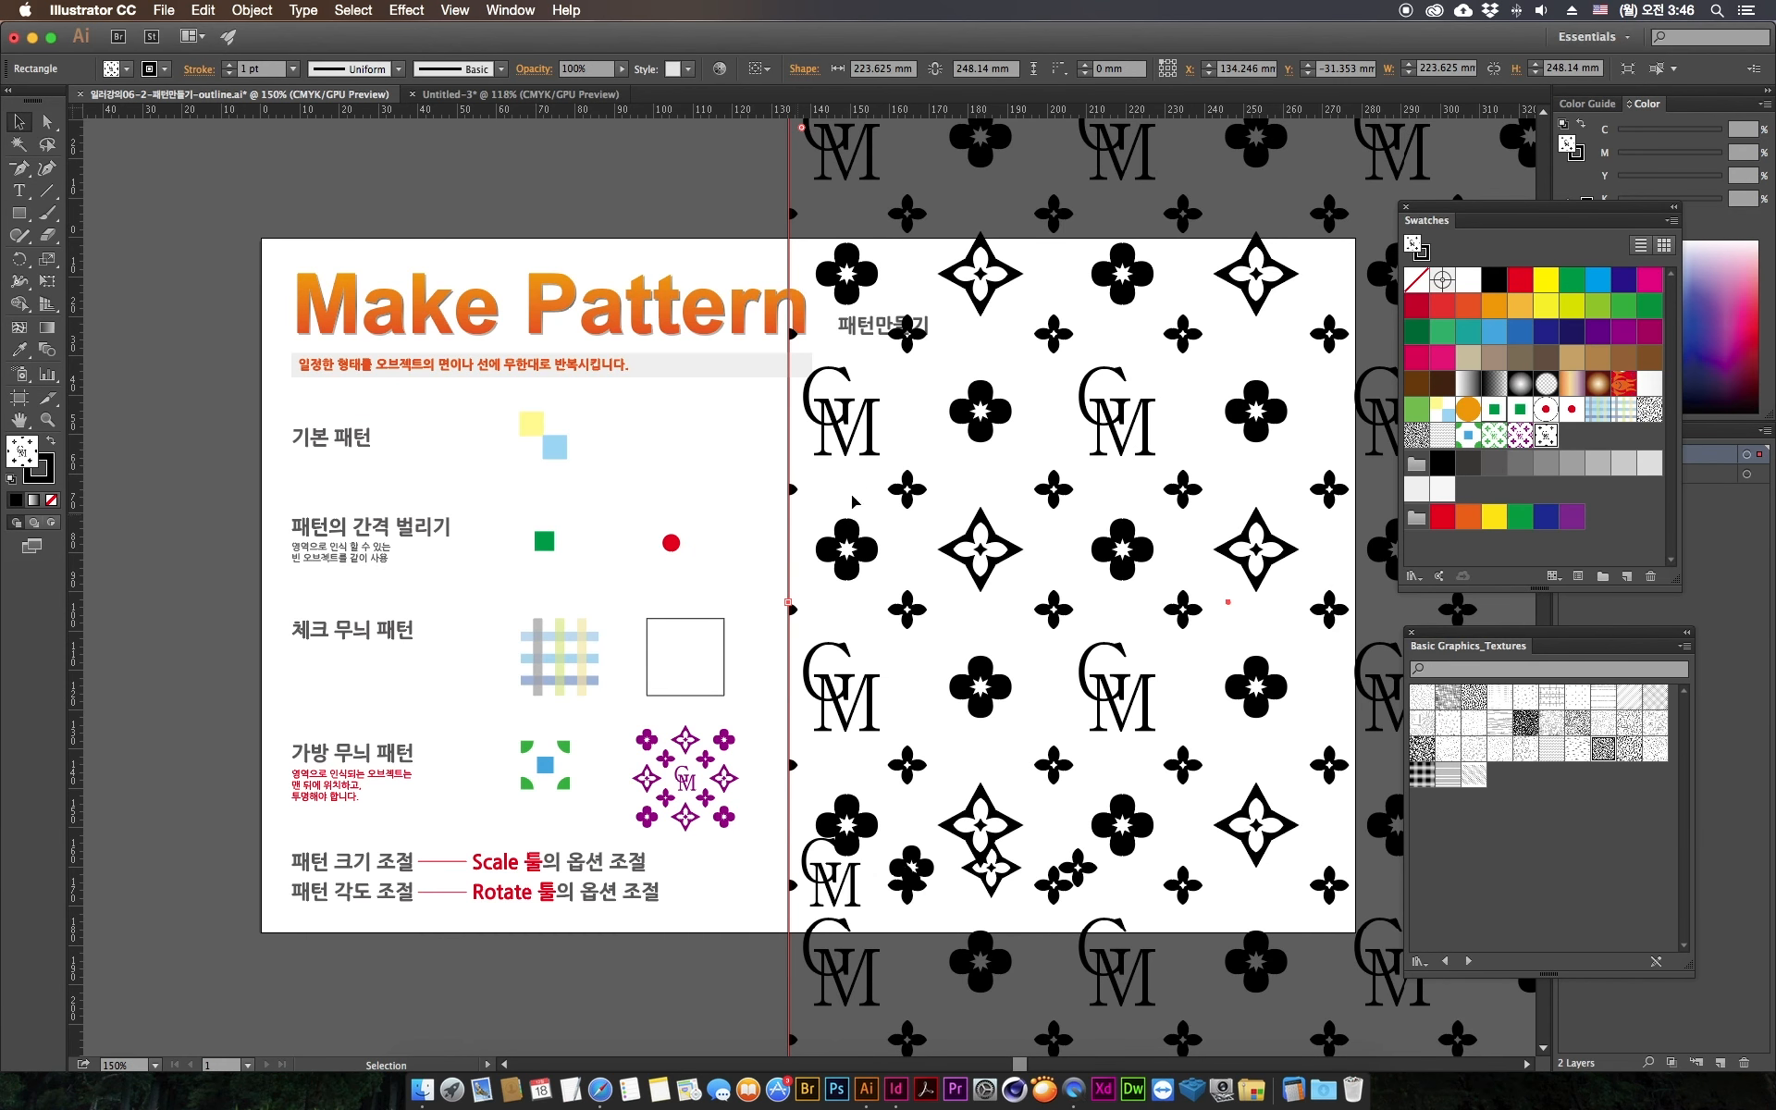
drag(866, 550, 933, 541)
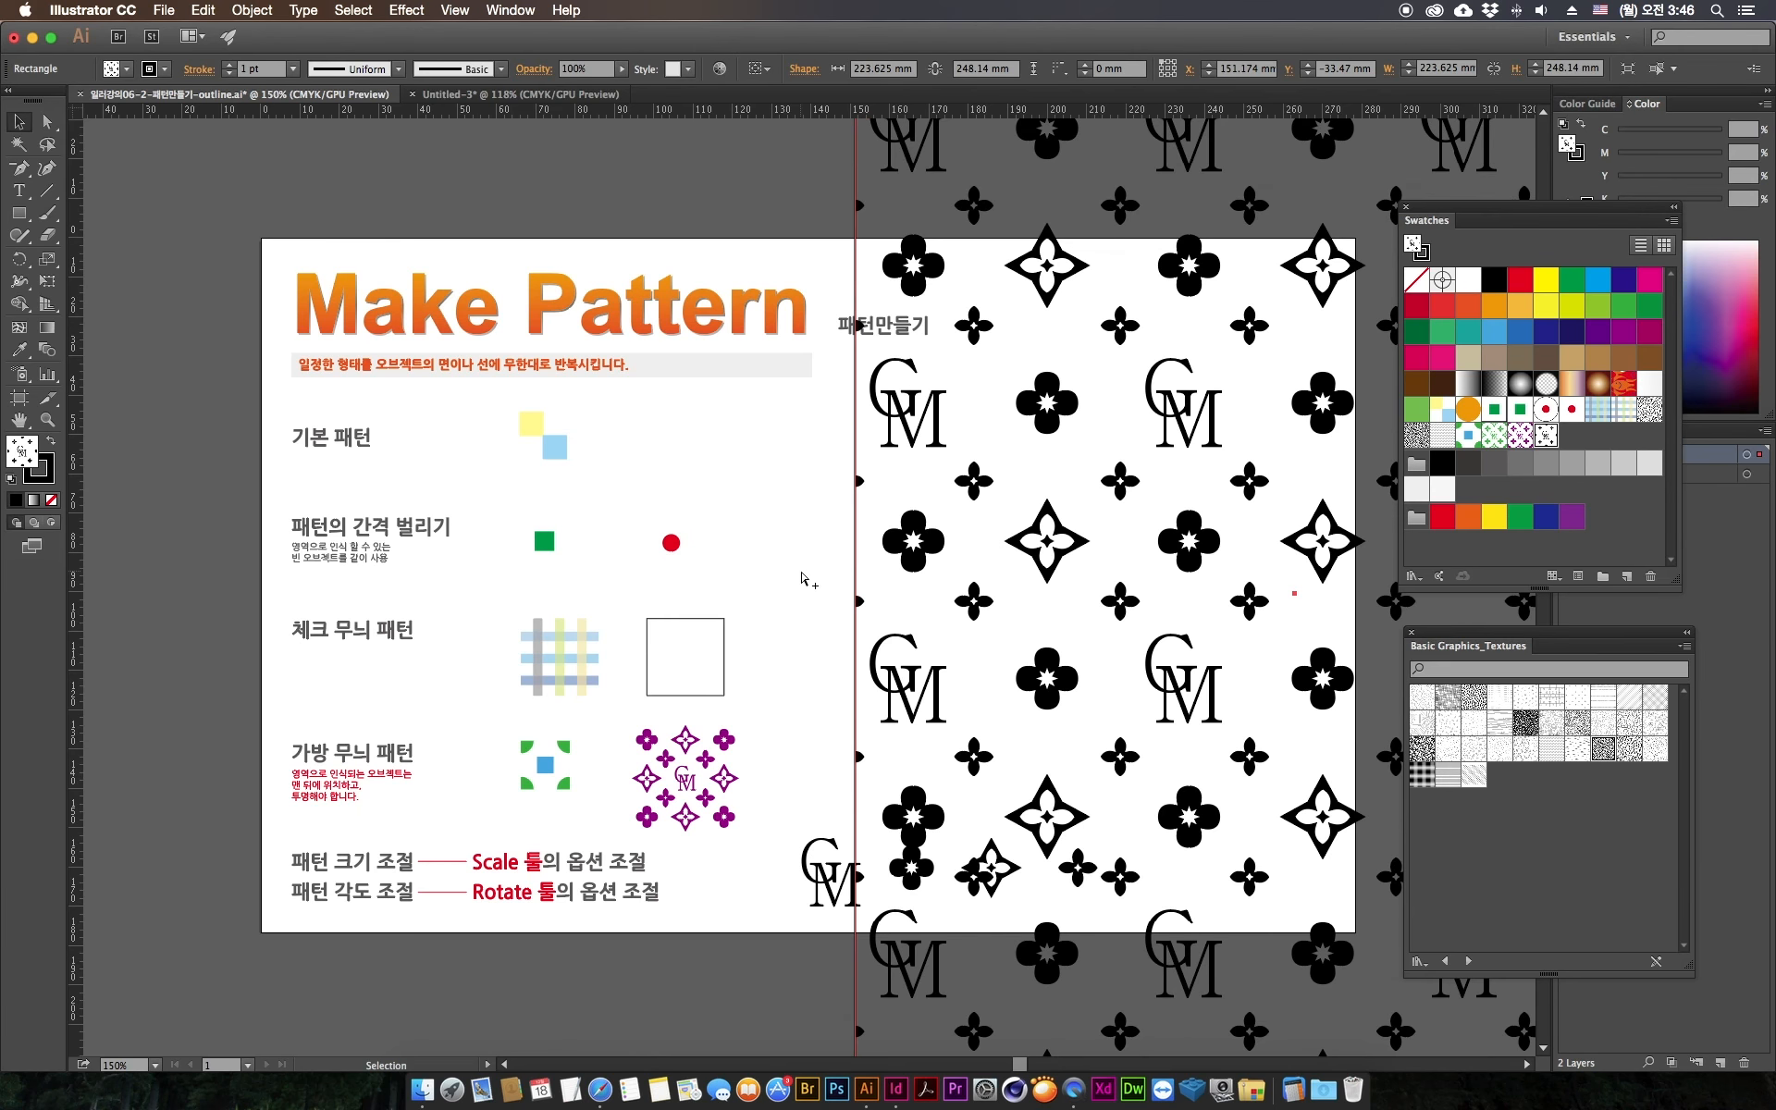
scroll(801, 571, up, 4)
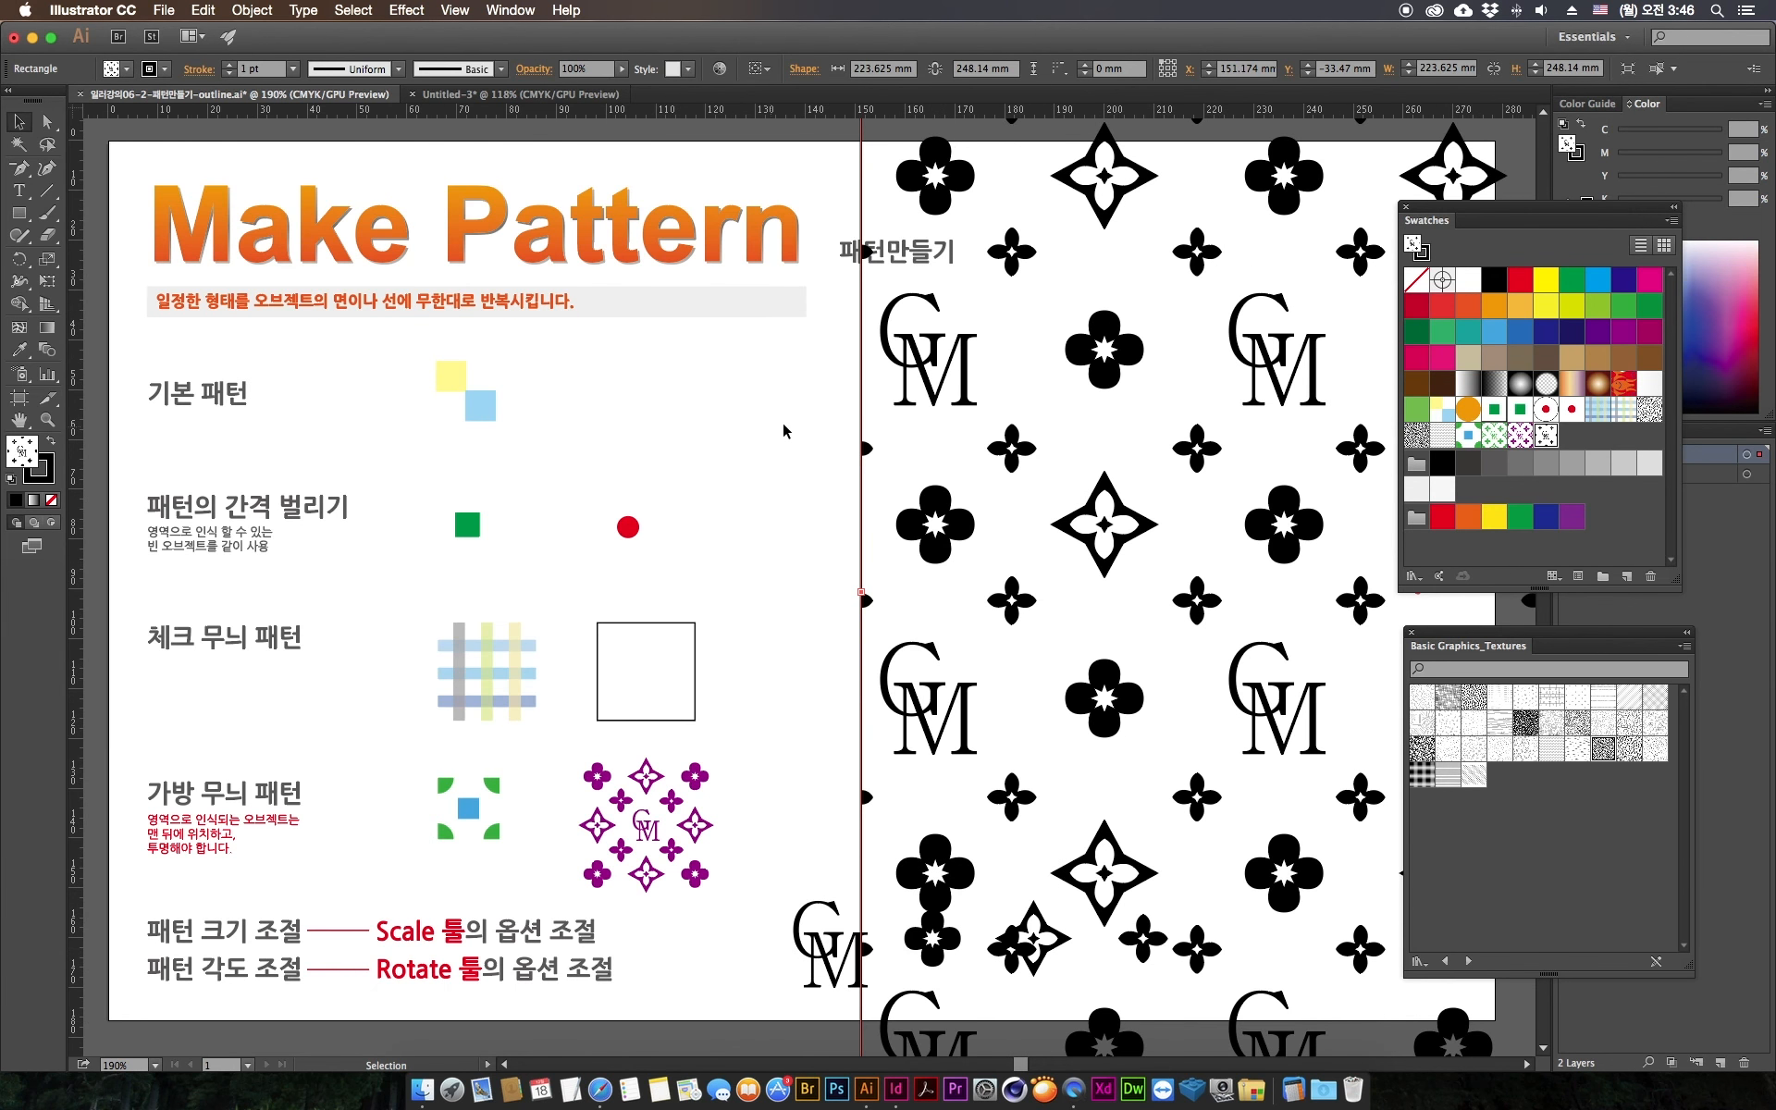
click(721, 533)
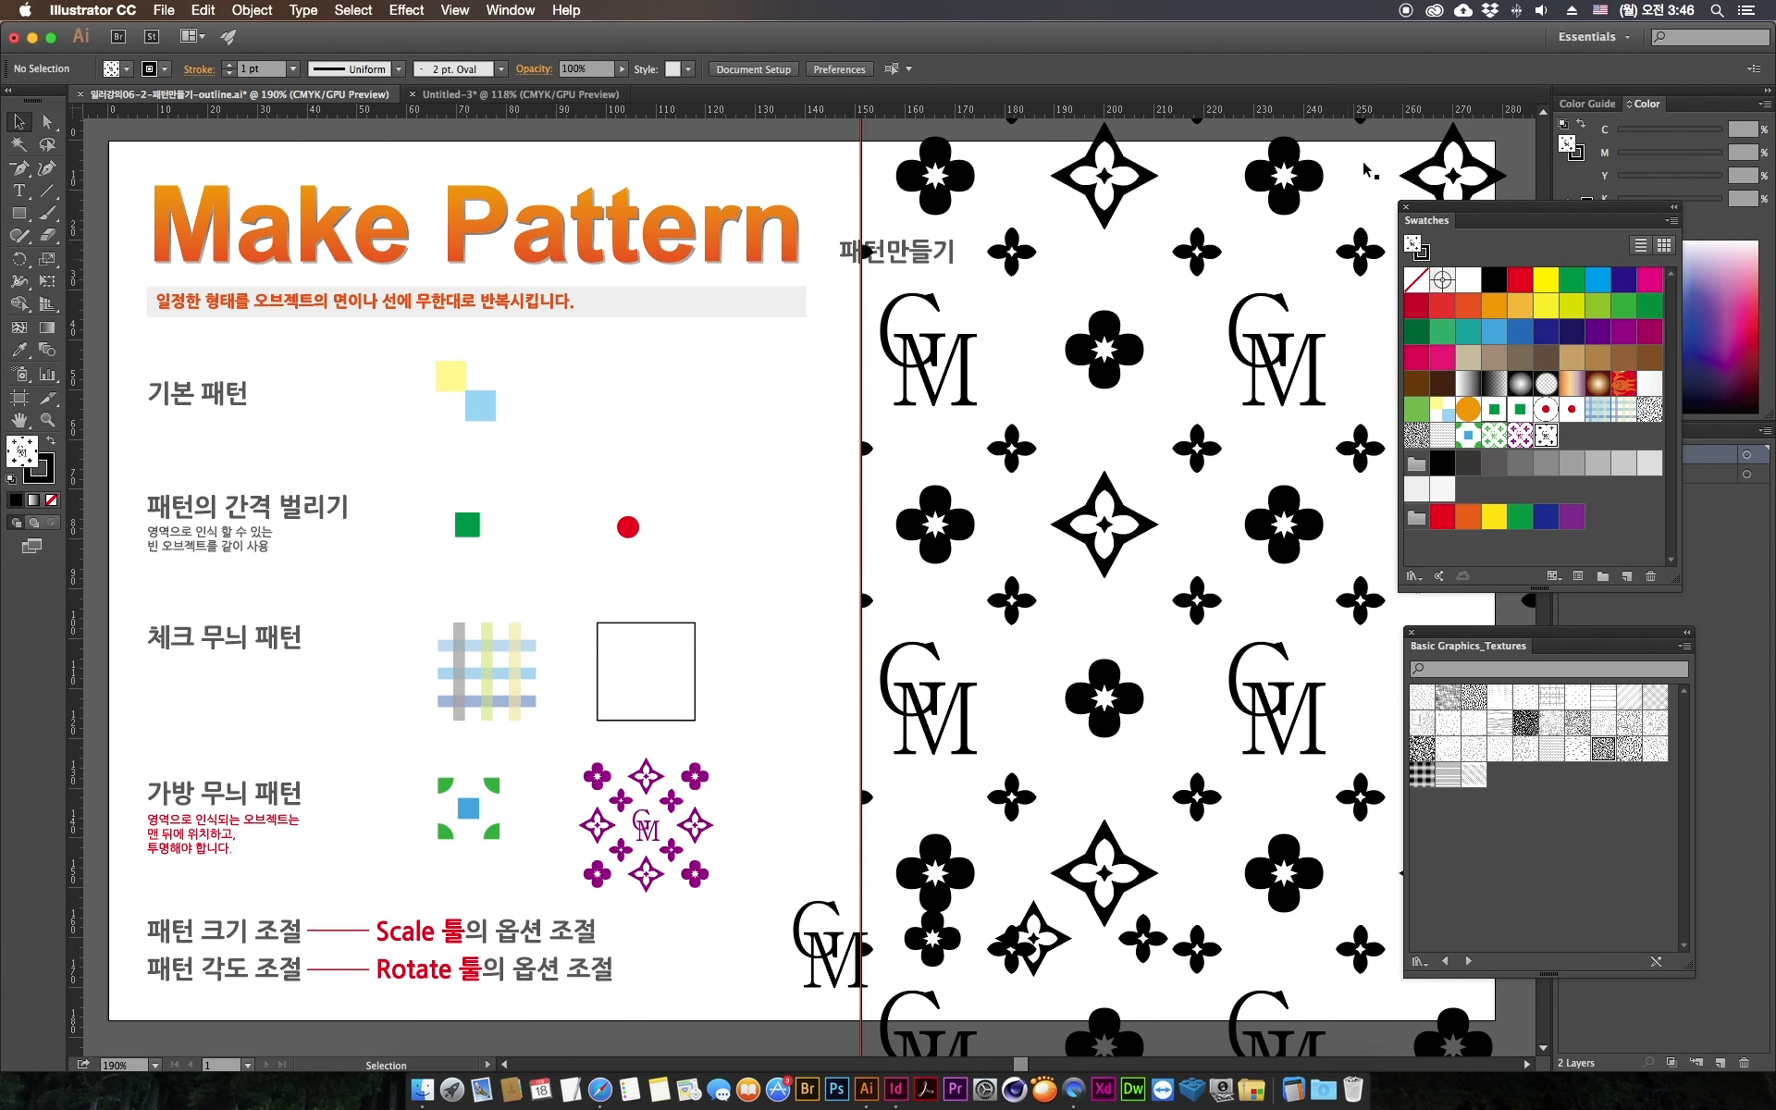